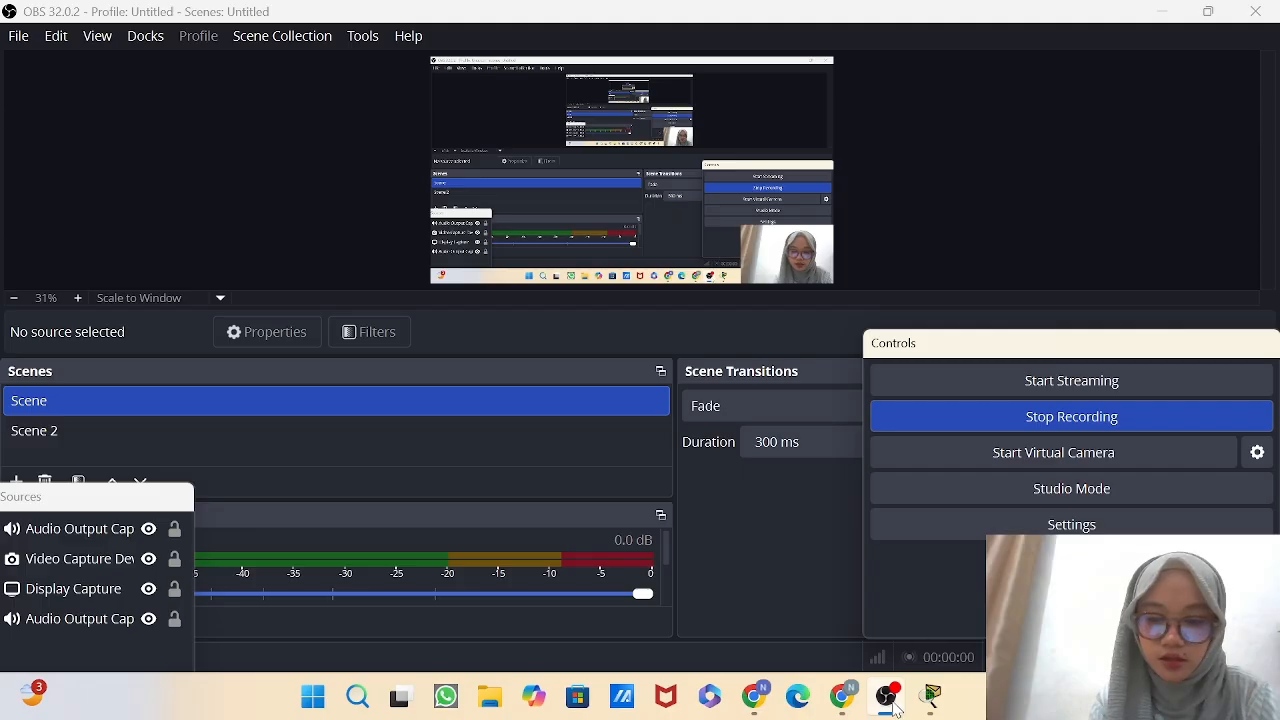
Switch to Cisco Packet Tracer and review the assessment tasks, device names table and addressing requirements.
left_click(886, 697)
mouse_move(933, 705)
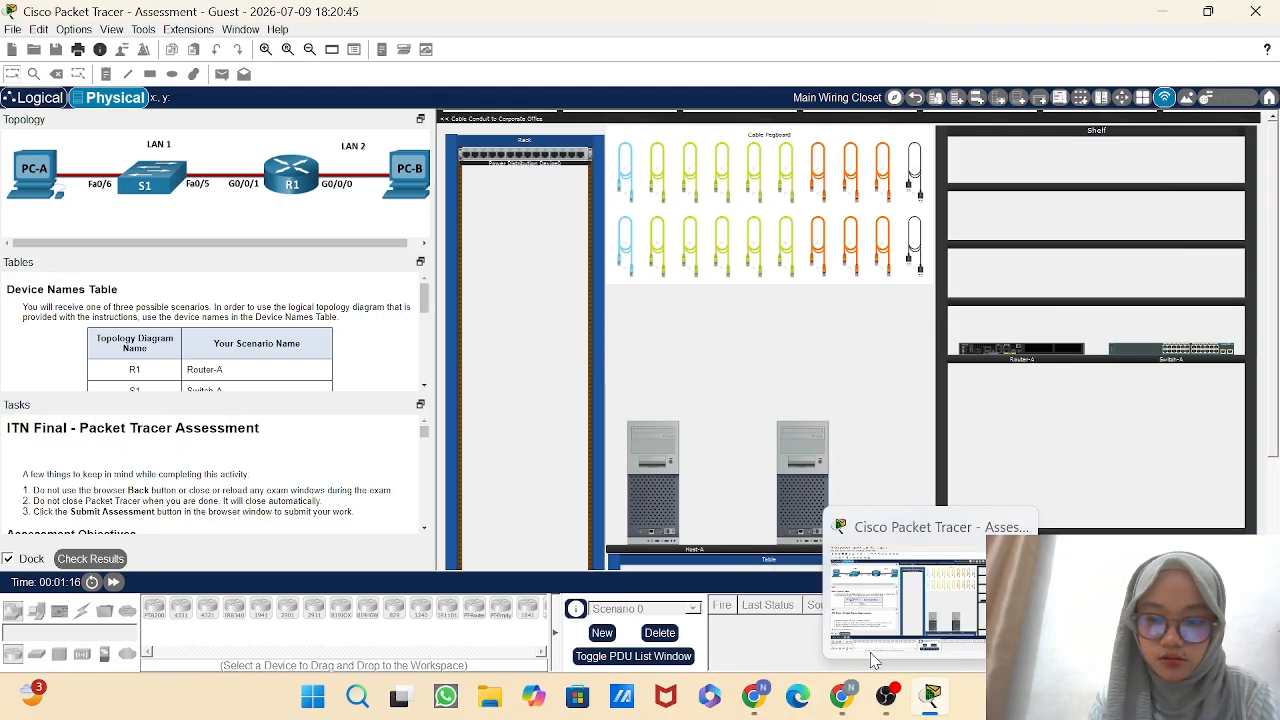
mouse_move(815, 437)
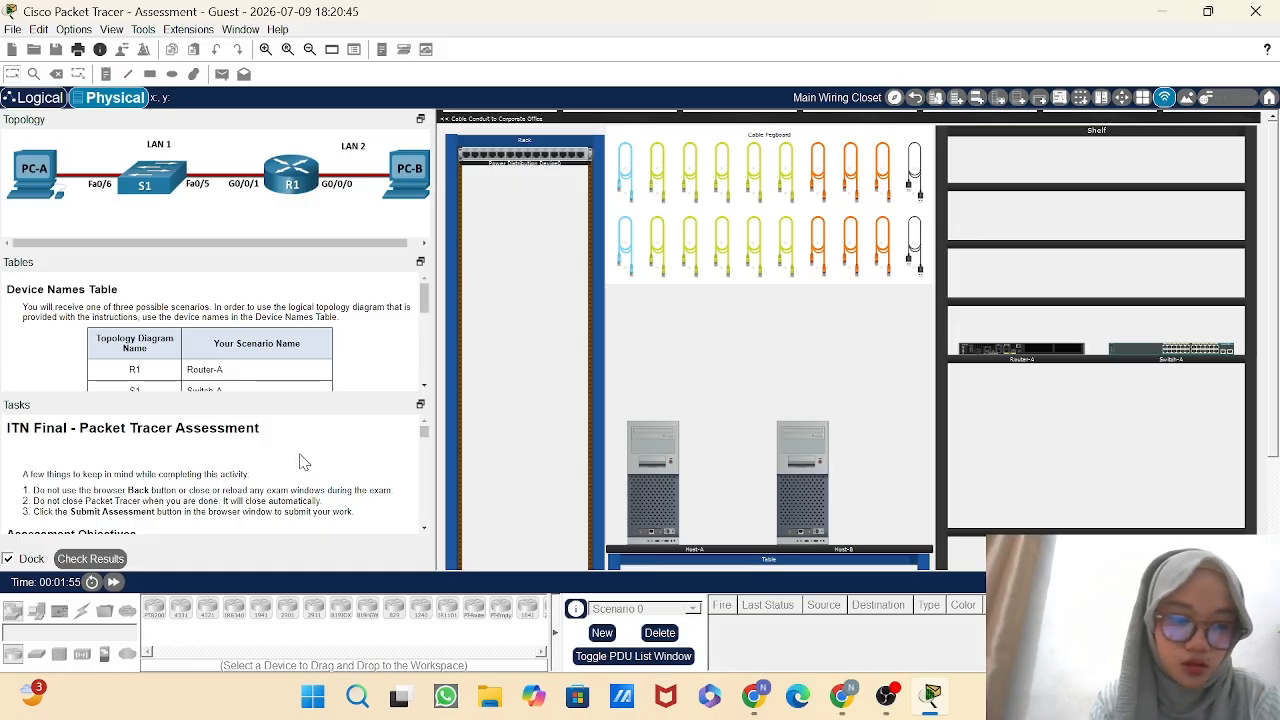
scroll(305, 462, "down", 3)
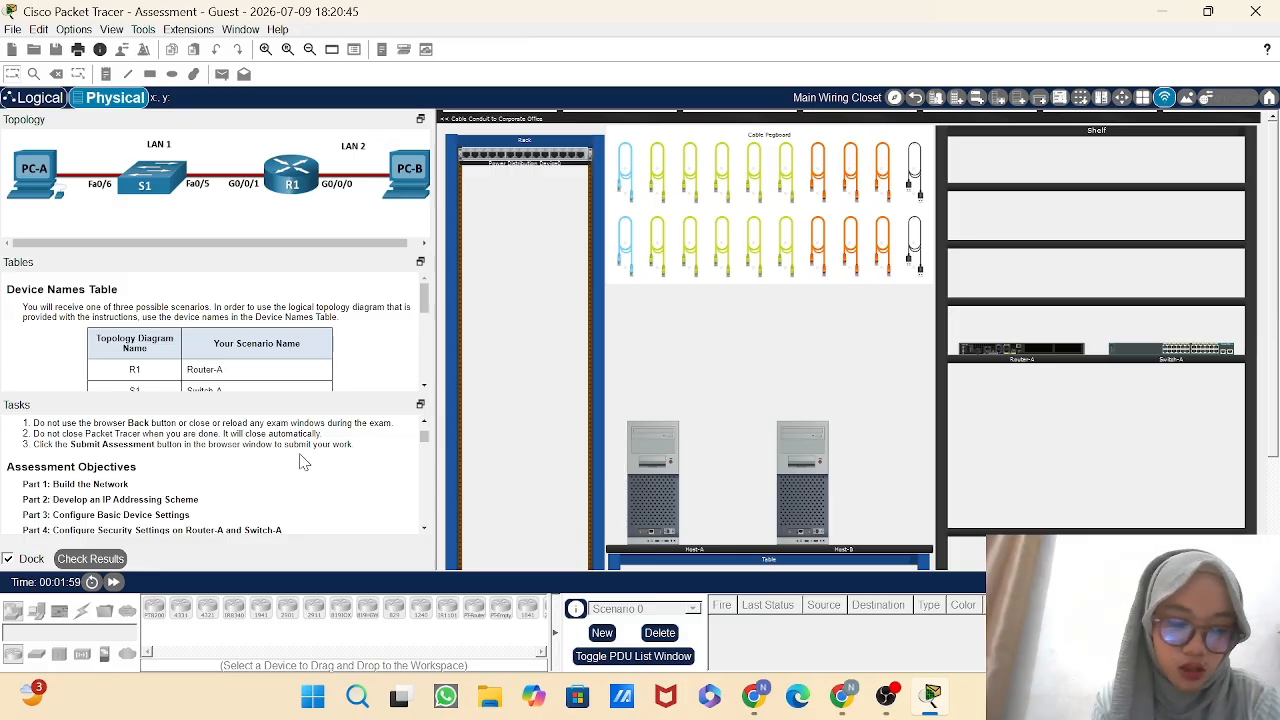
scroll(316, 362, "down", 2)
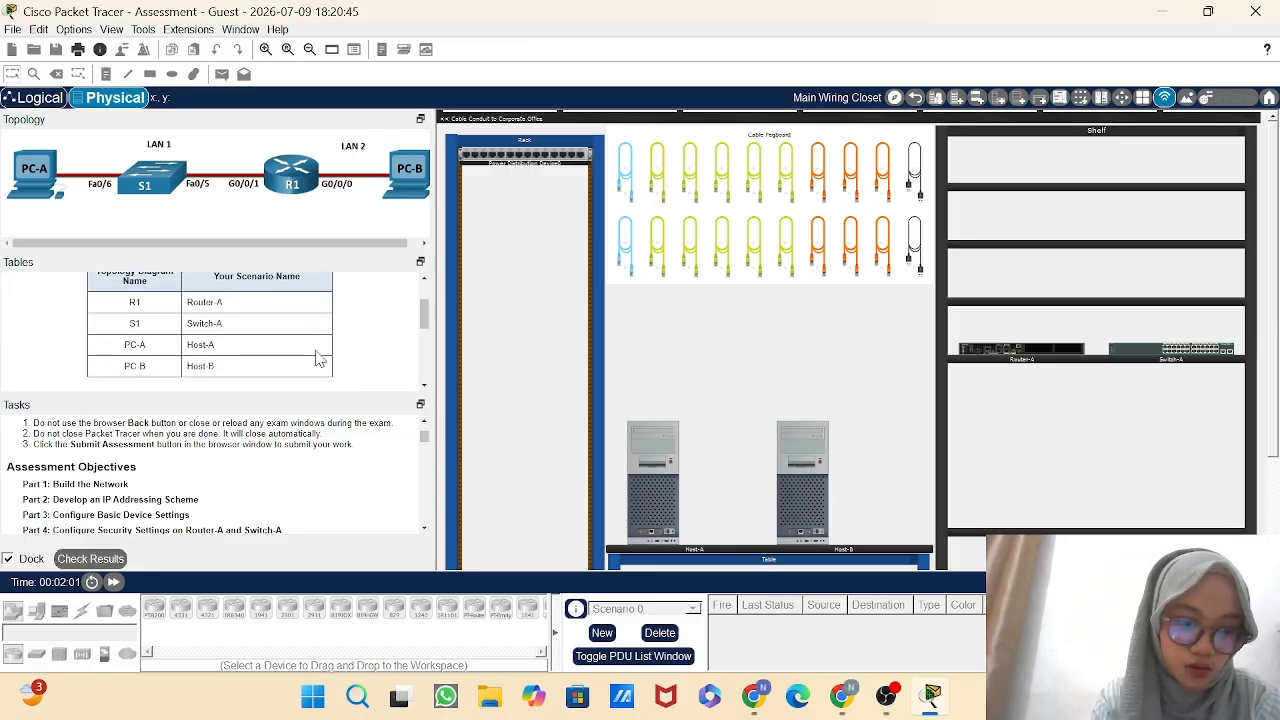
scroll(316, 358, "down", 6)
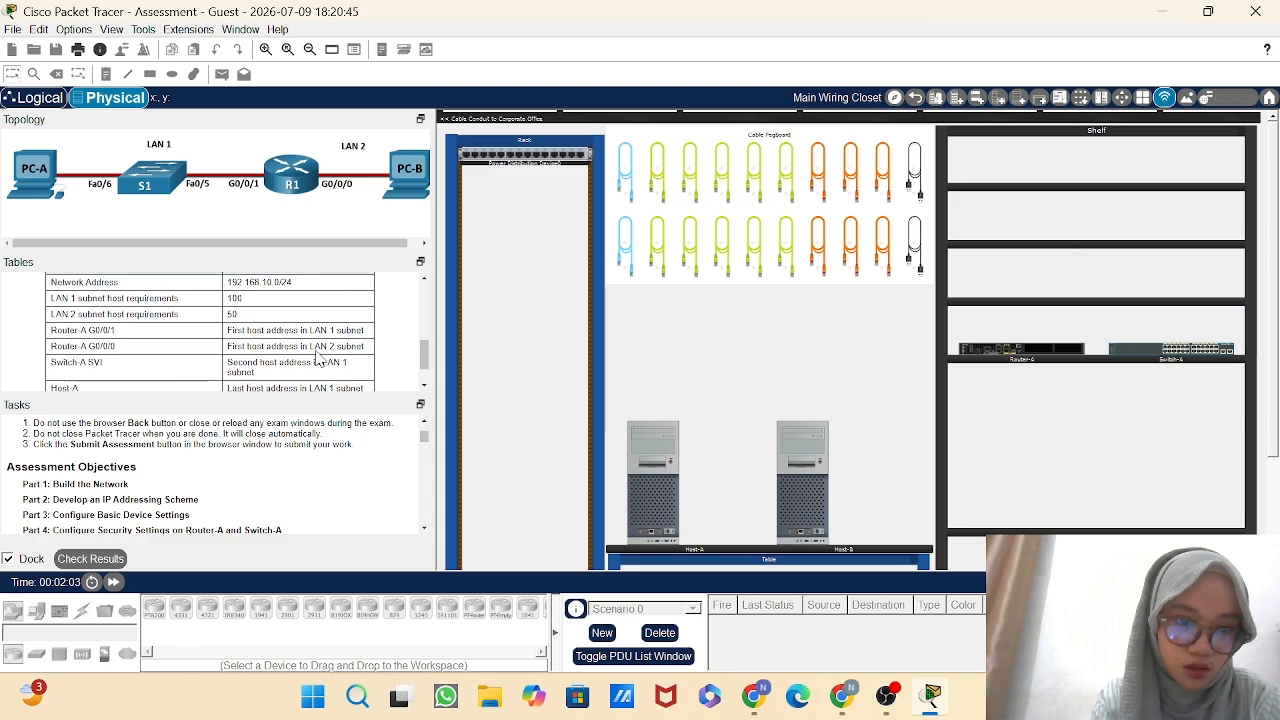
scroll(318, 359, "up", 1)
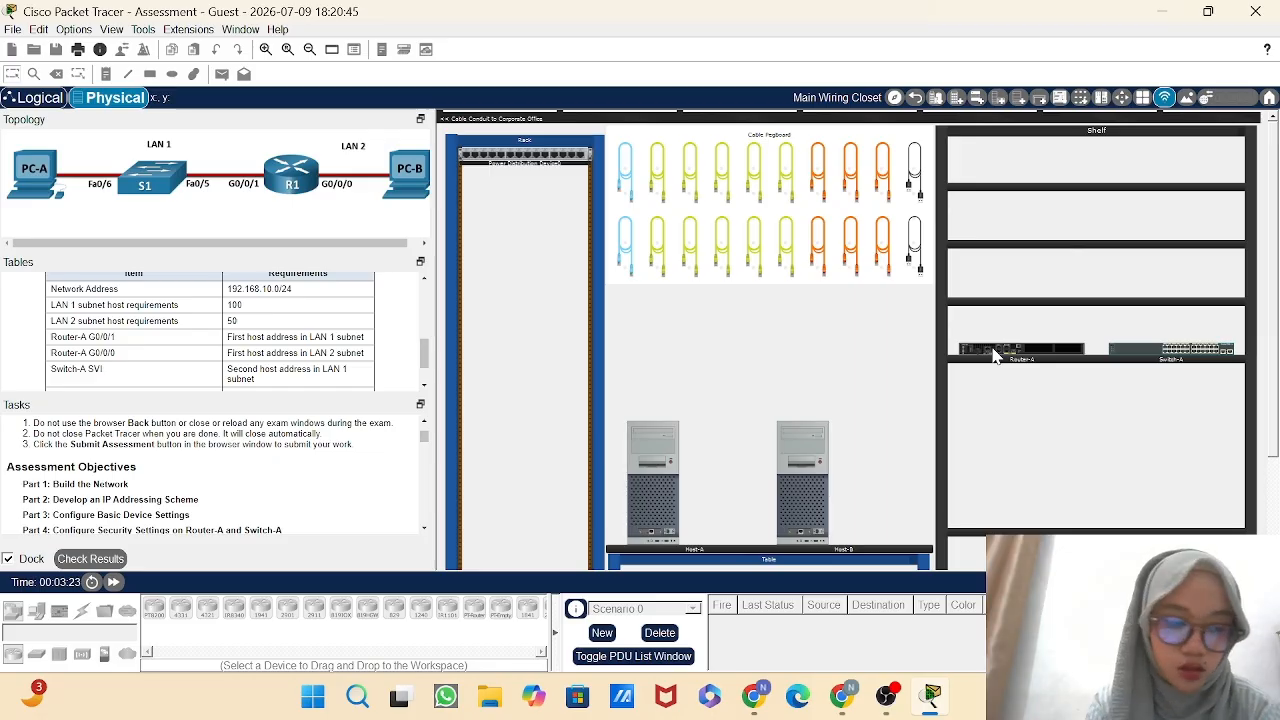
Mount Router-A and Switch-A from the shelf into the rack, with the router above the switch.
mouse_move(994, 355)
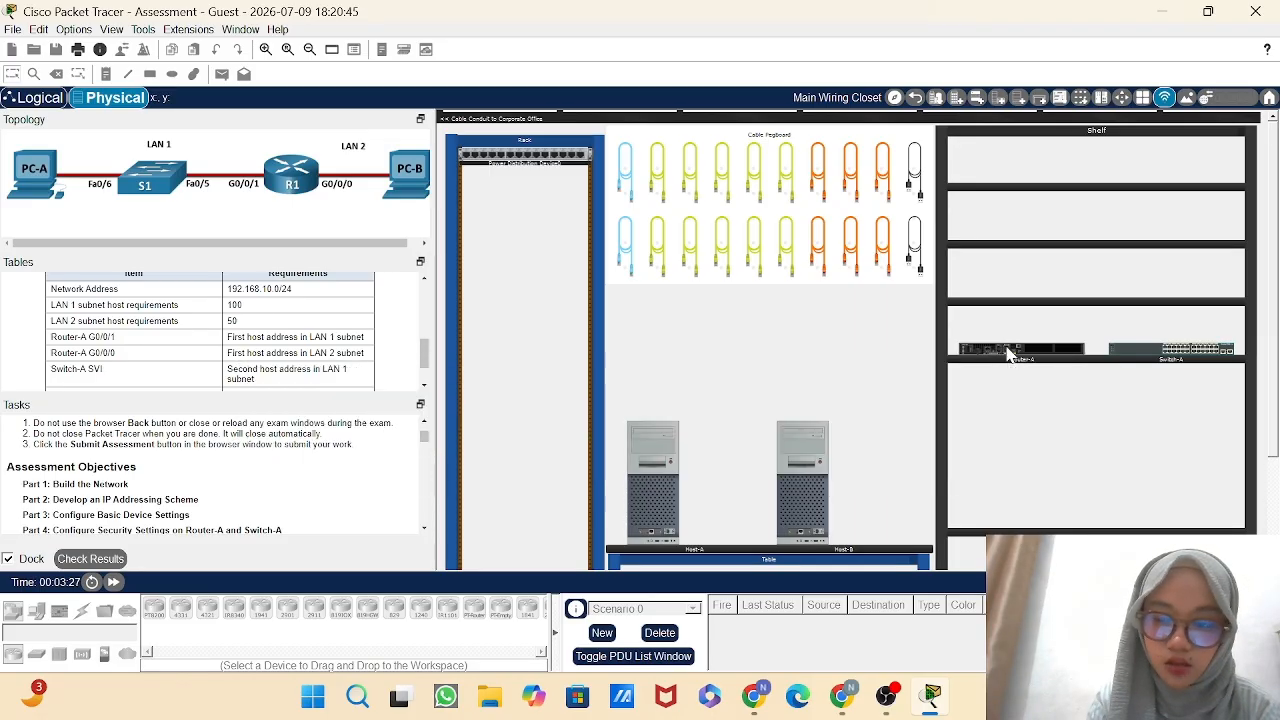
left_click_drag(1008, 352, 512, 214)
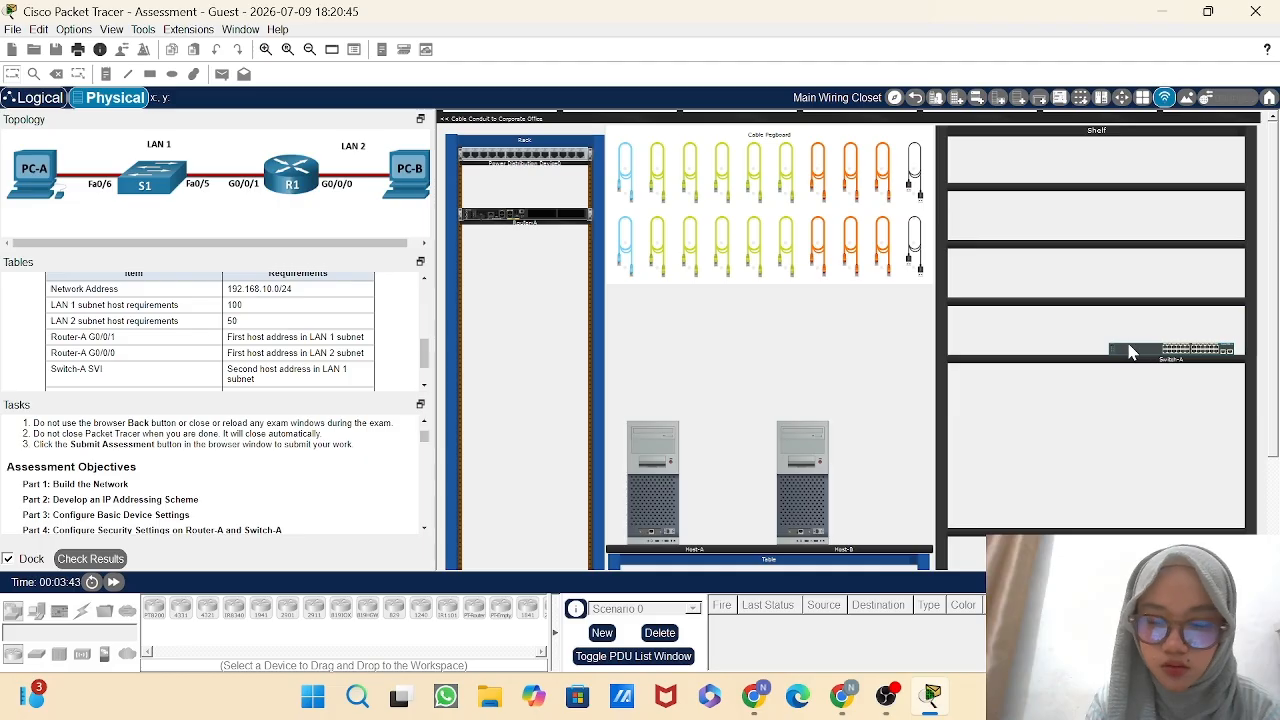
left_click_drag(1130, 352, 484, 258)
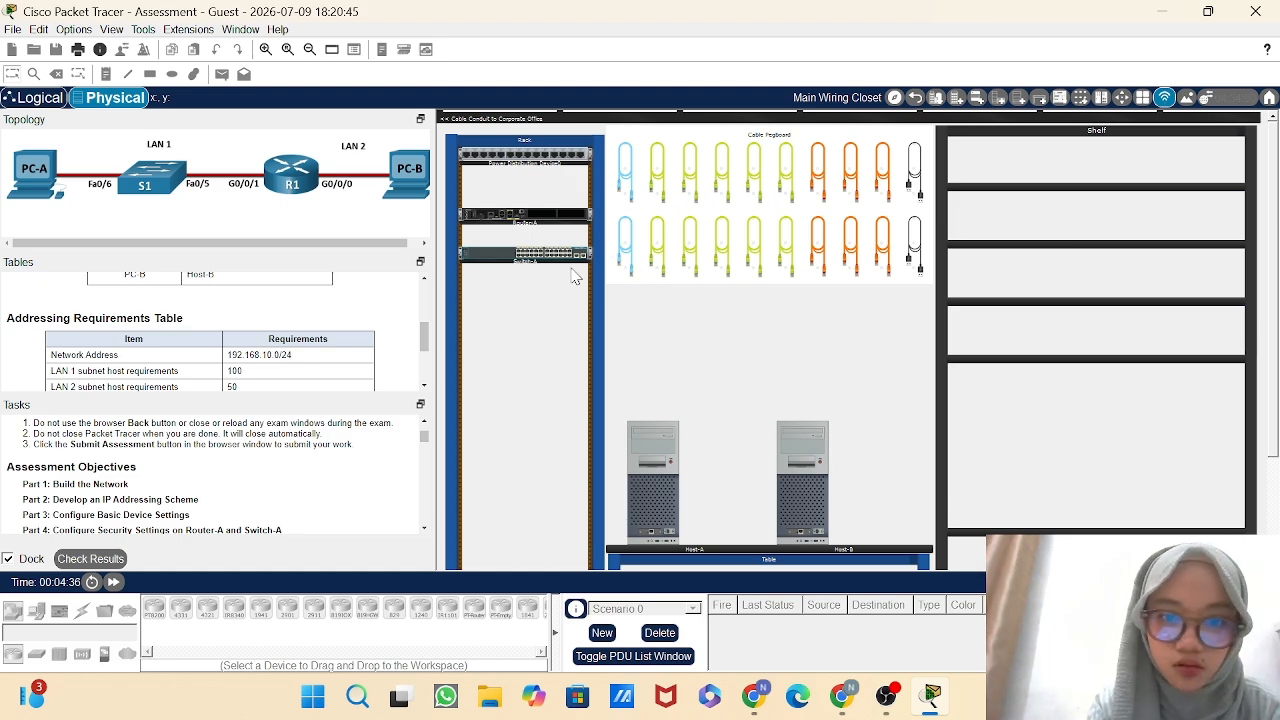
Connect a console cable from Router-A's console port to Host-A's RS 232 port.
scroll(569, 263, "up", 2)
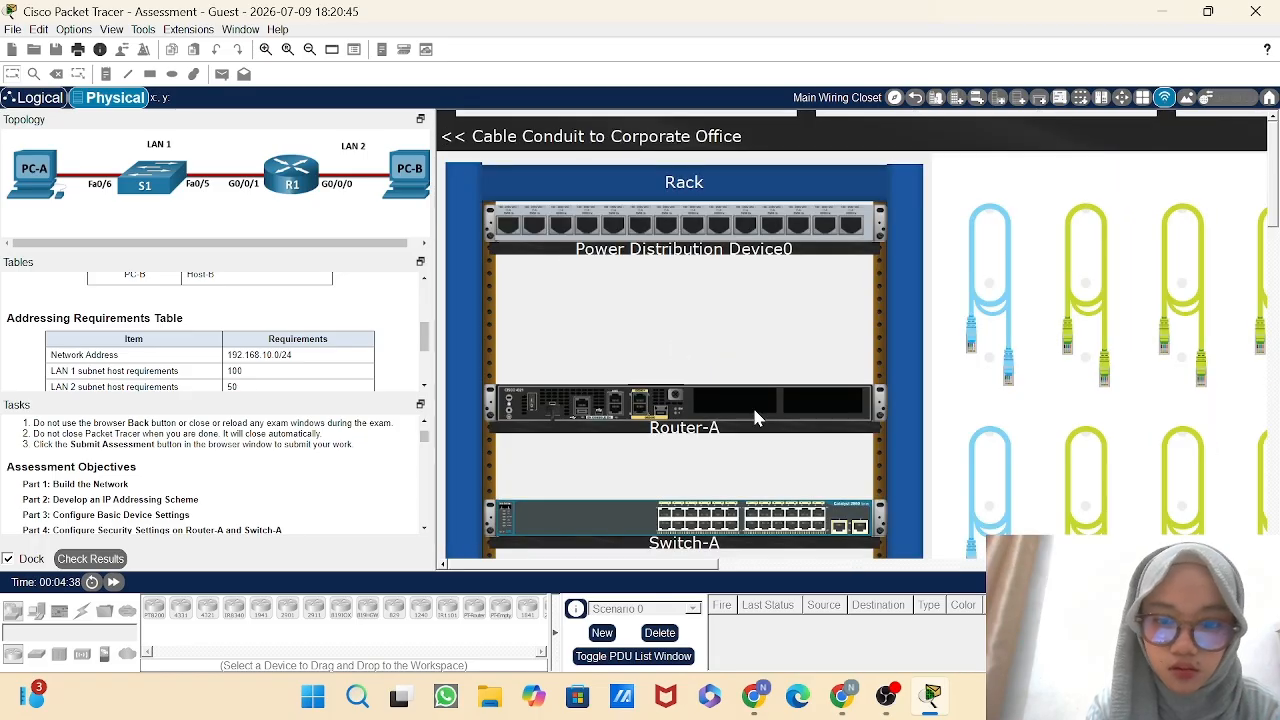
scroll(755, 420, "down", 3)
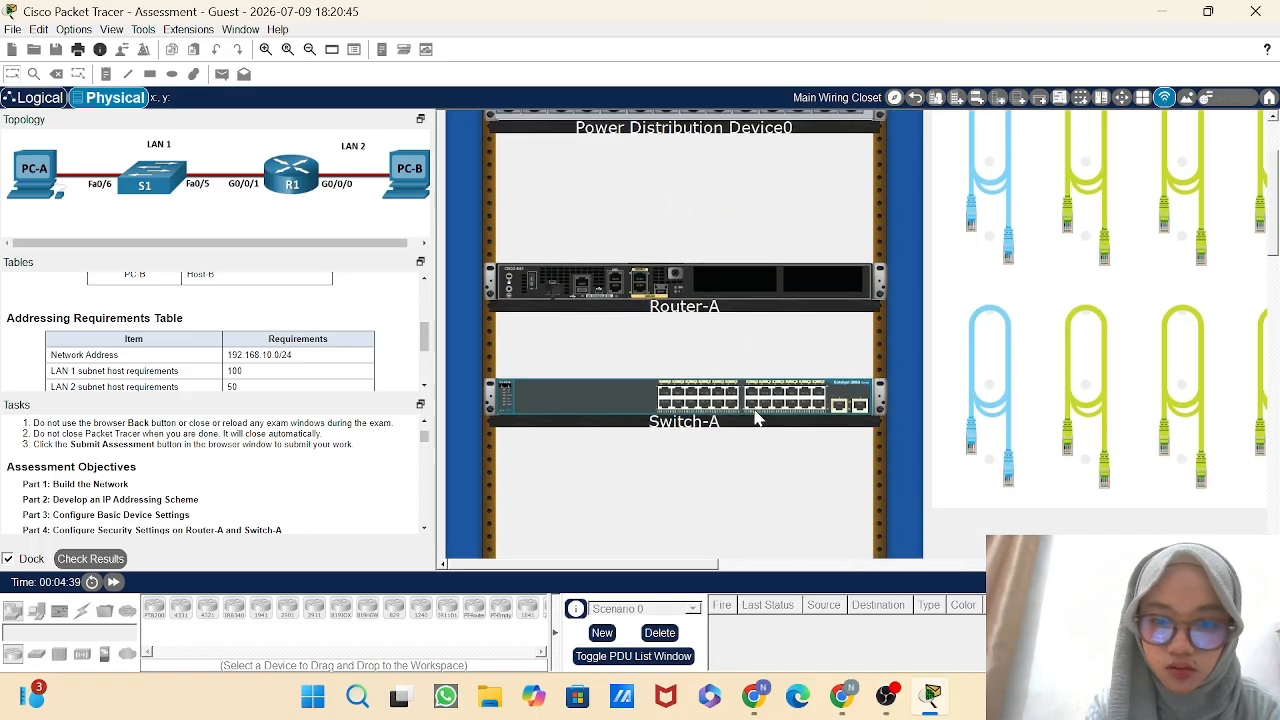
left_click(968, 392)
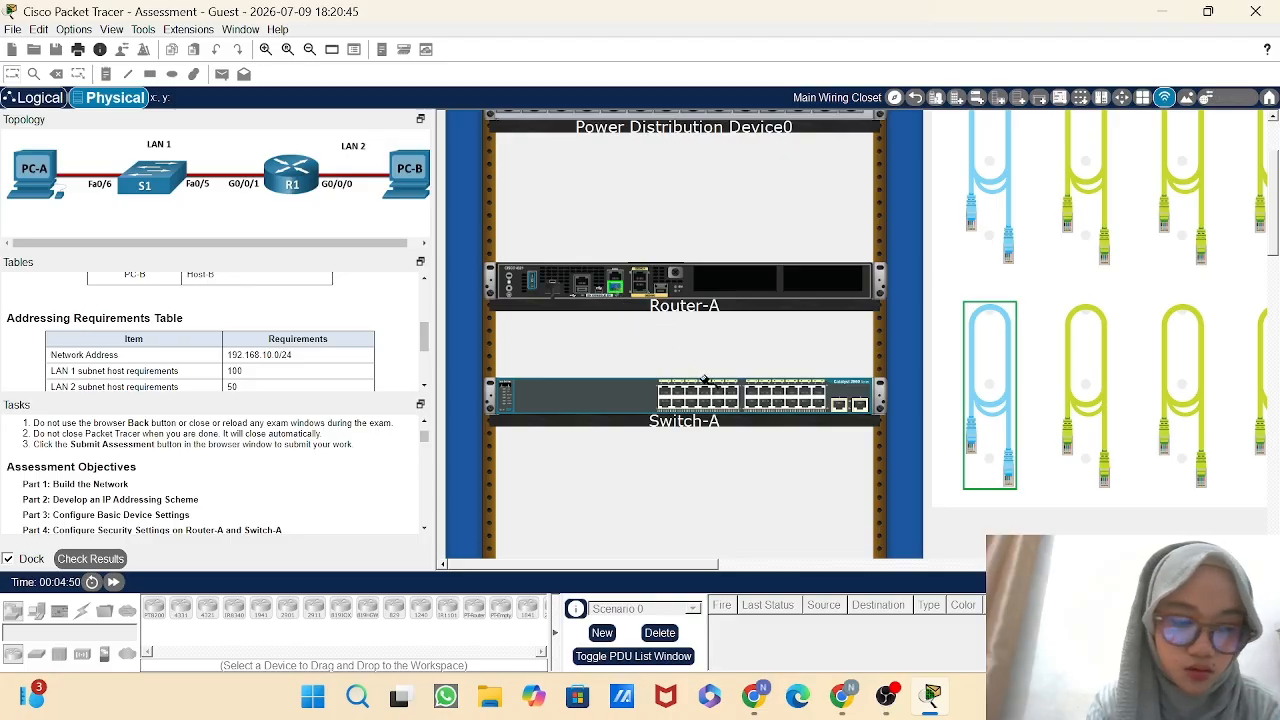
scroll(708, 381, "down", 5)
scroll(708, 381, "down", 3)
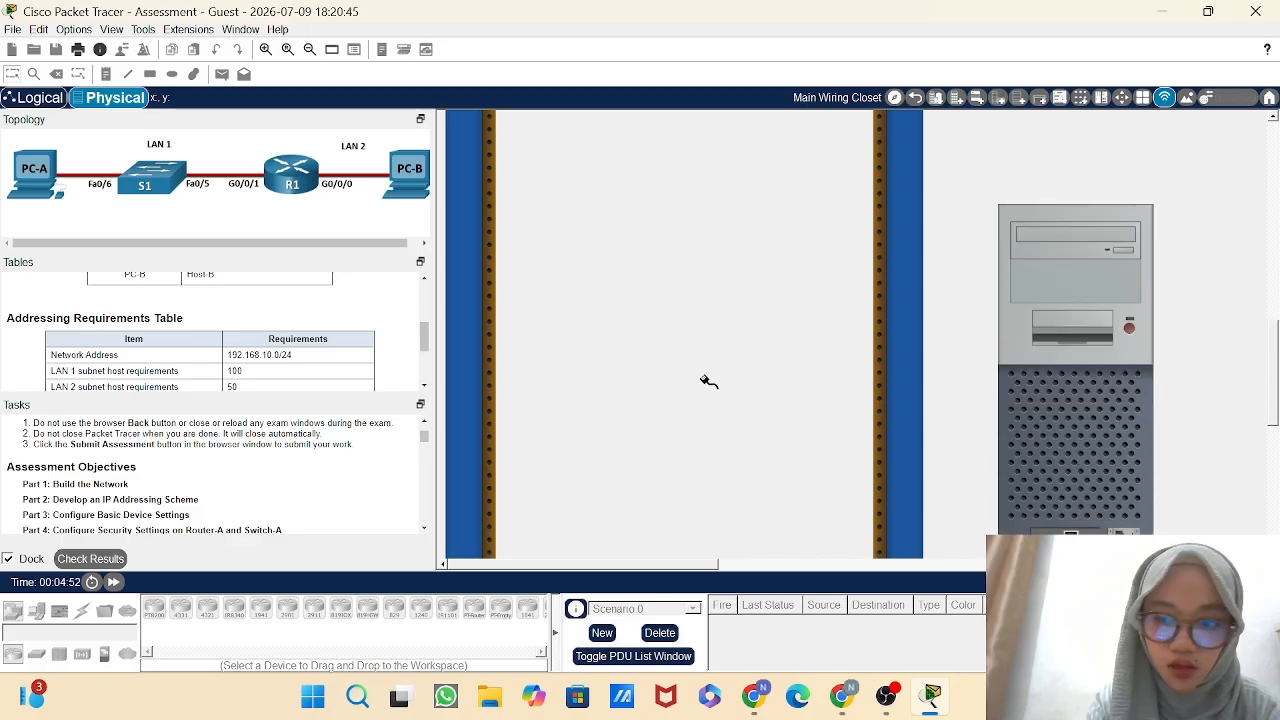
scroll(708, 381, "down", 1)
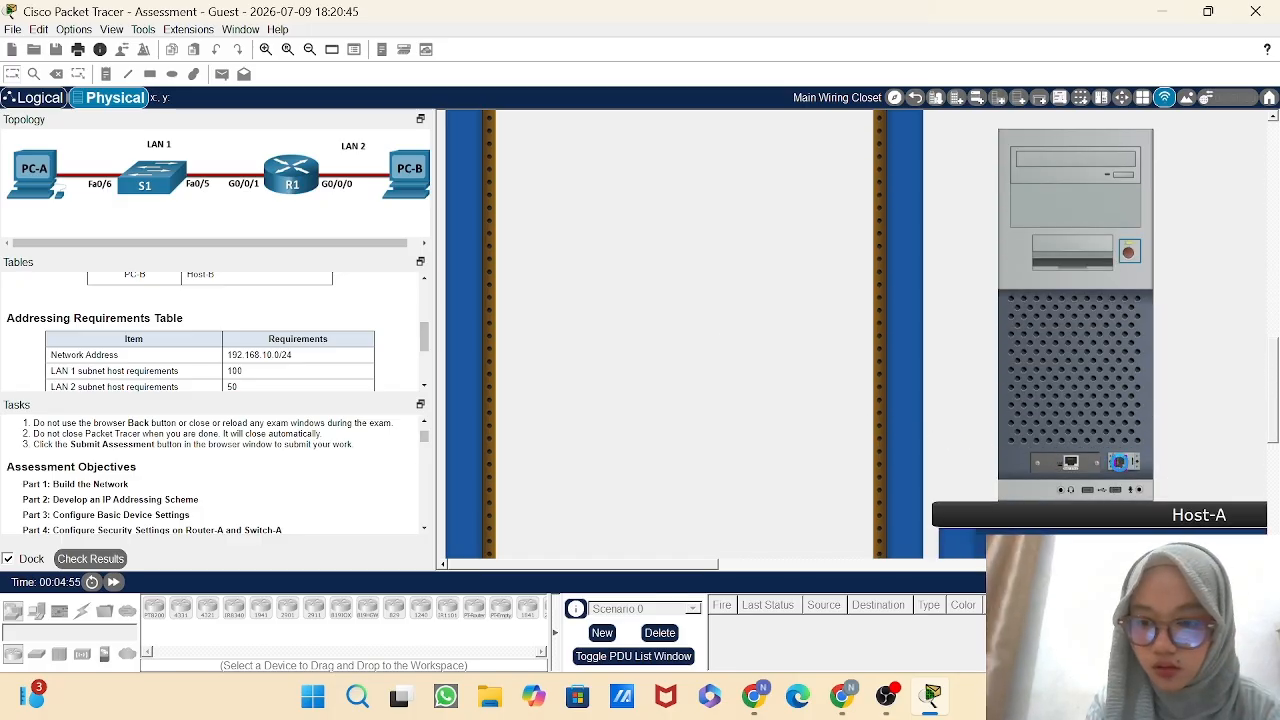
left_click(1120, 462)
scroll(876, 320, "up", 4)
scroll(876, 320, "up", 8)
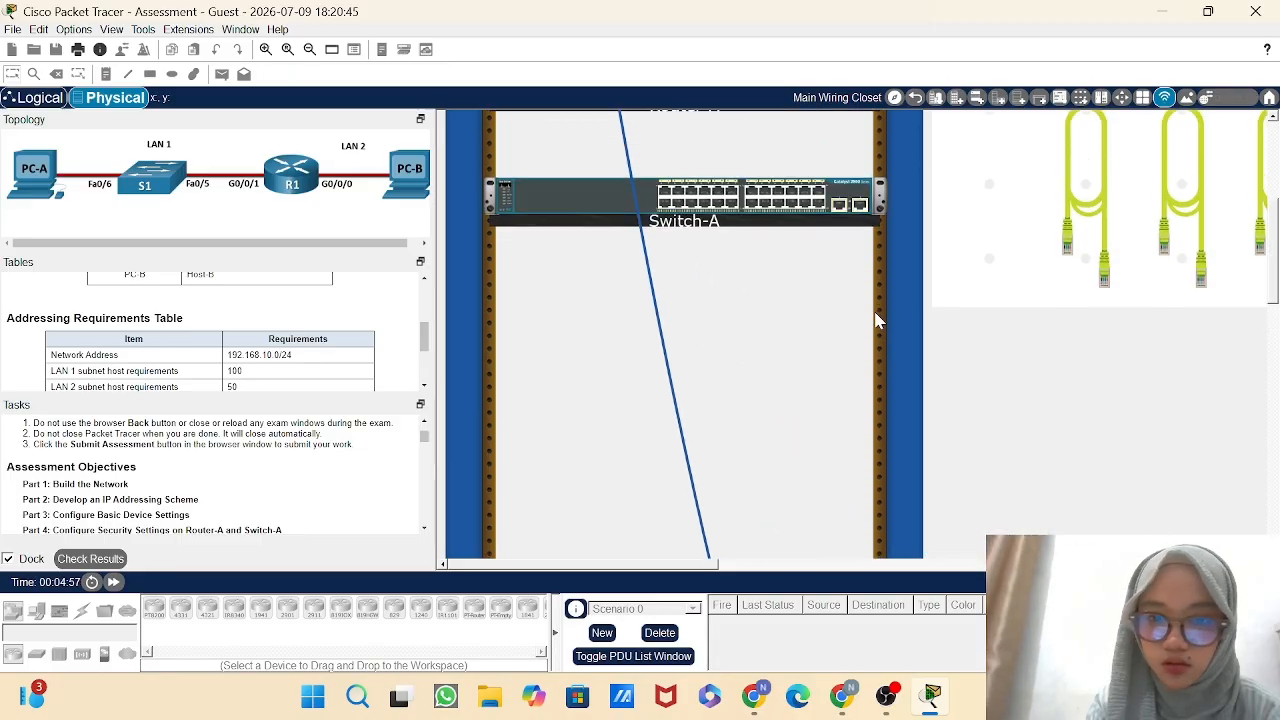
scroll(876, 320, "up", 1)
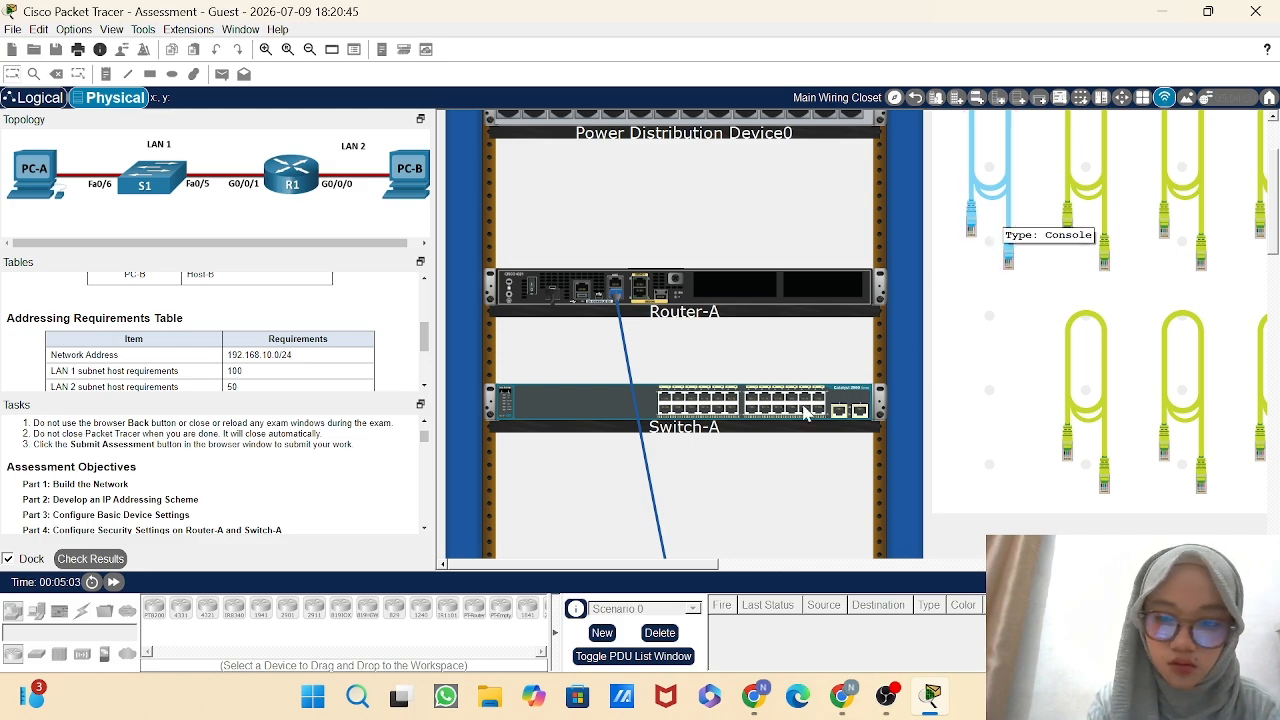
mouse_move(800, 408)
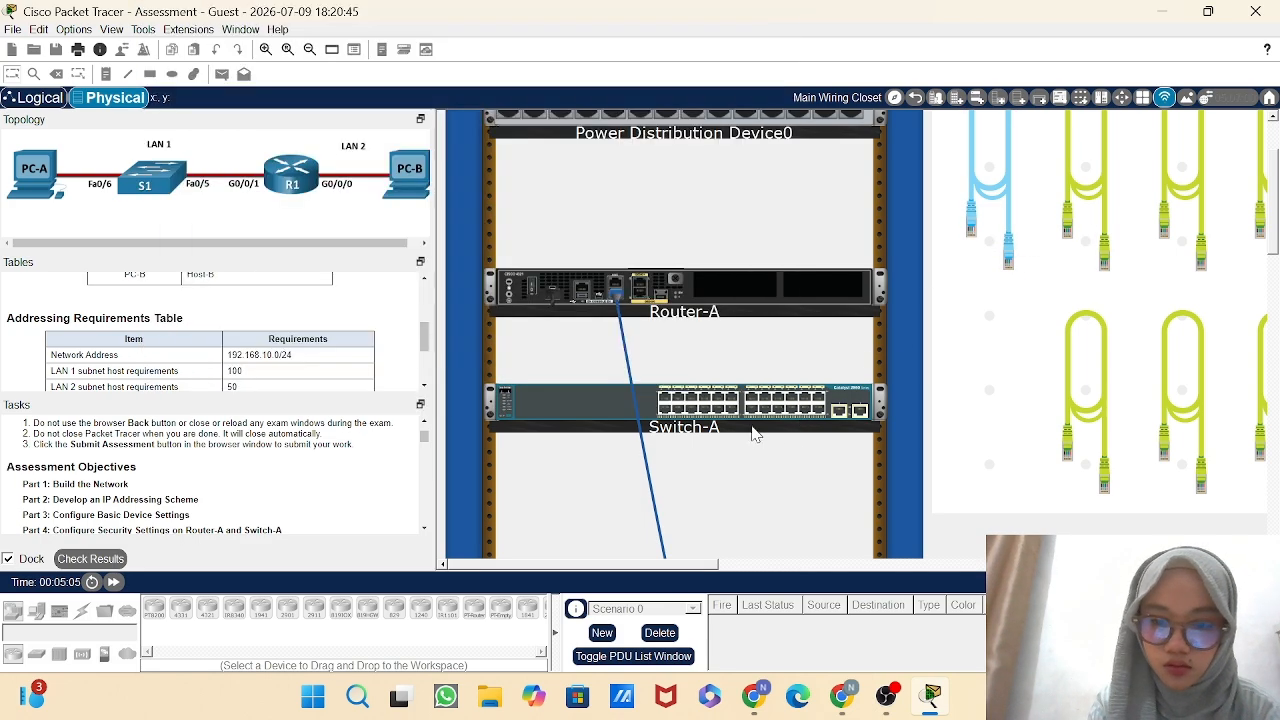
left_click(757, 430)
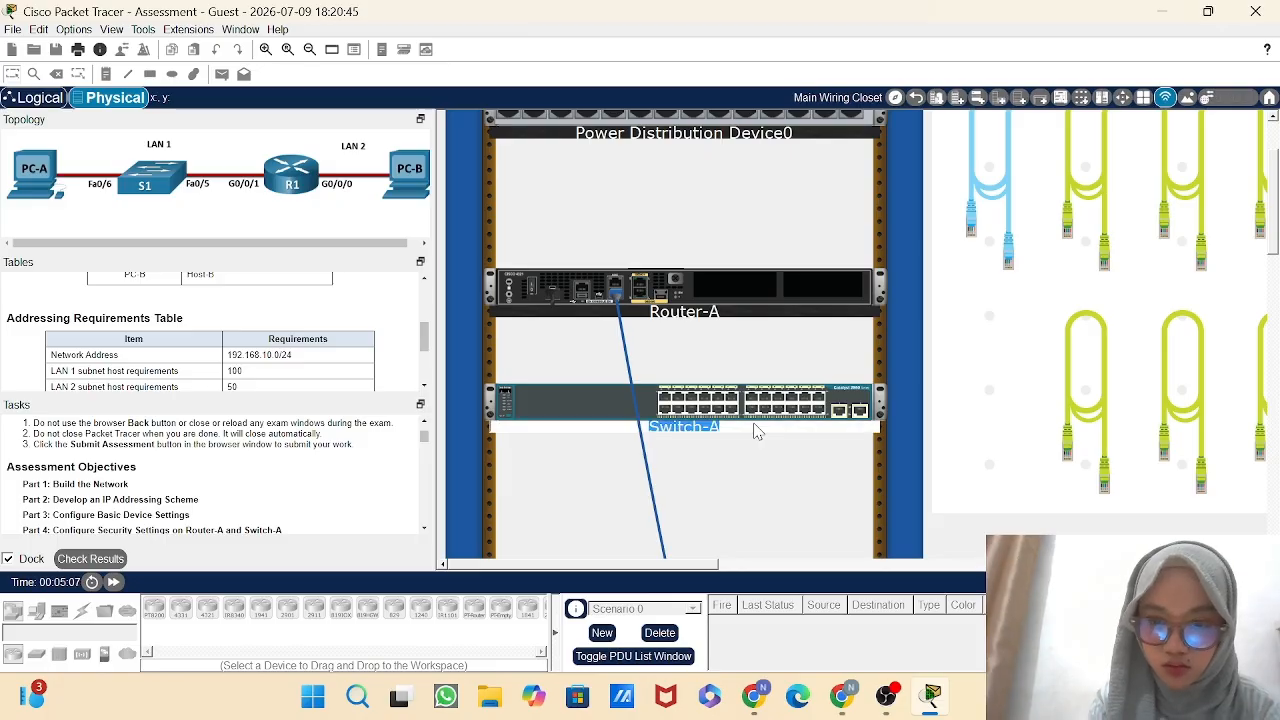
left_click(612, 400)
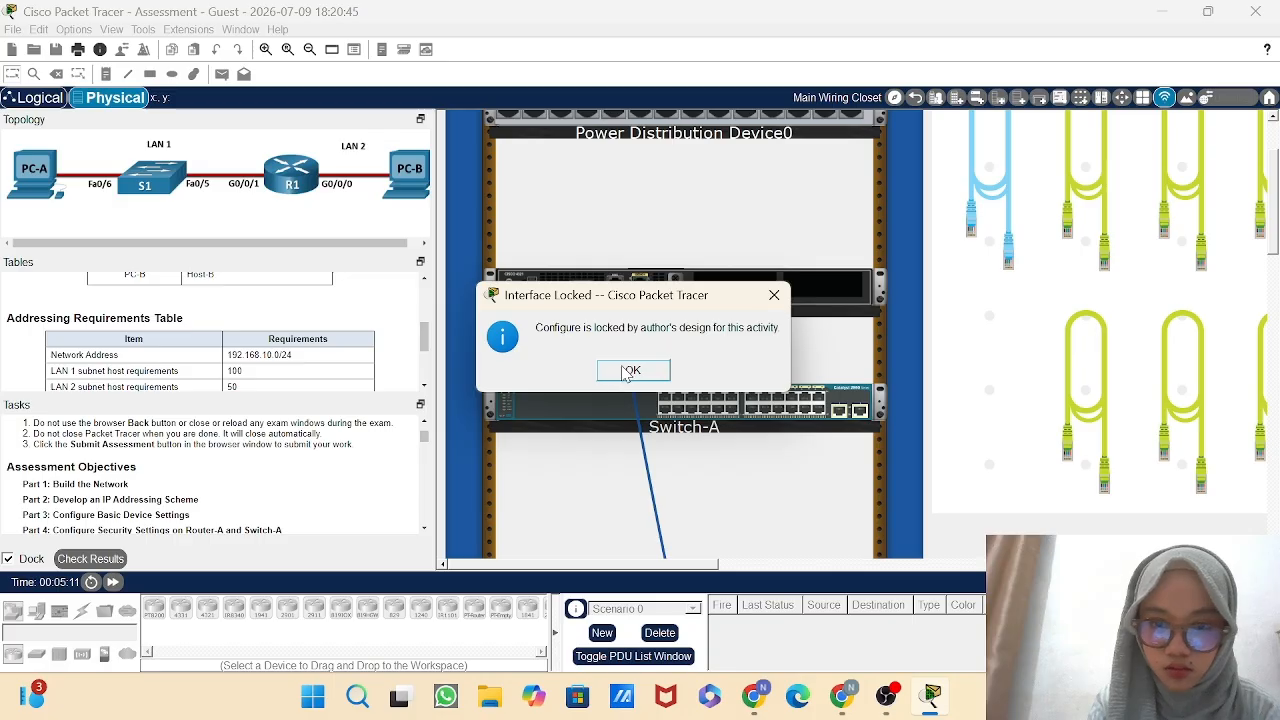
left_click(624, 370)
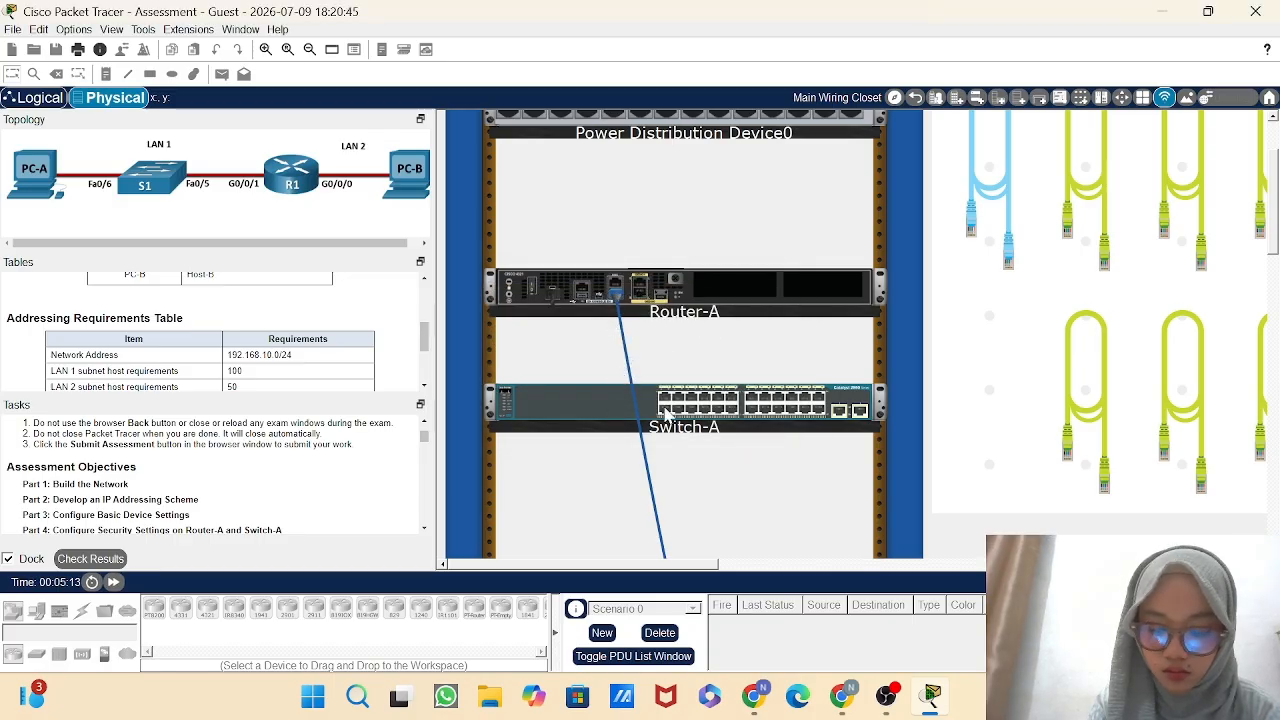
Show the rear of Switch-A and connect a console cable from its console port to Host-B's RS 232 port.
right_click(665, 413)
left_click(690, 434)
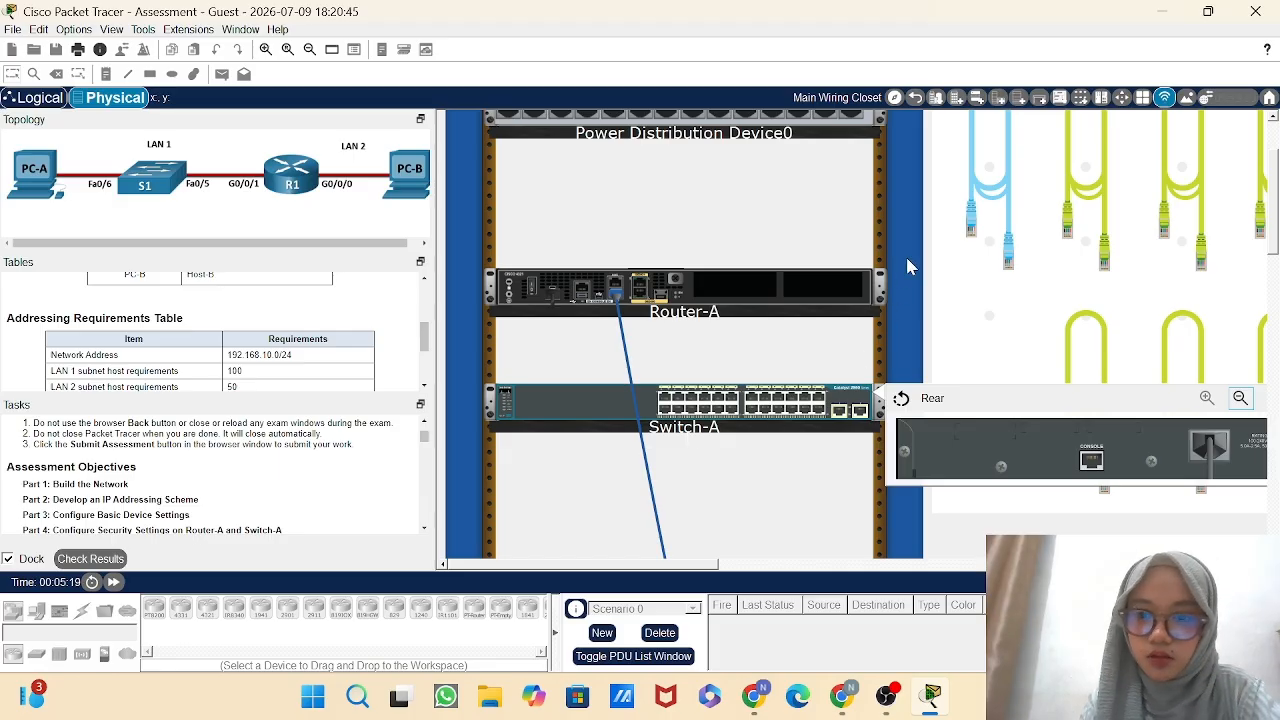
left_click(995, 192)
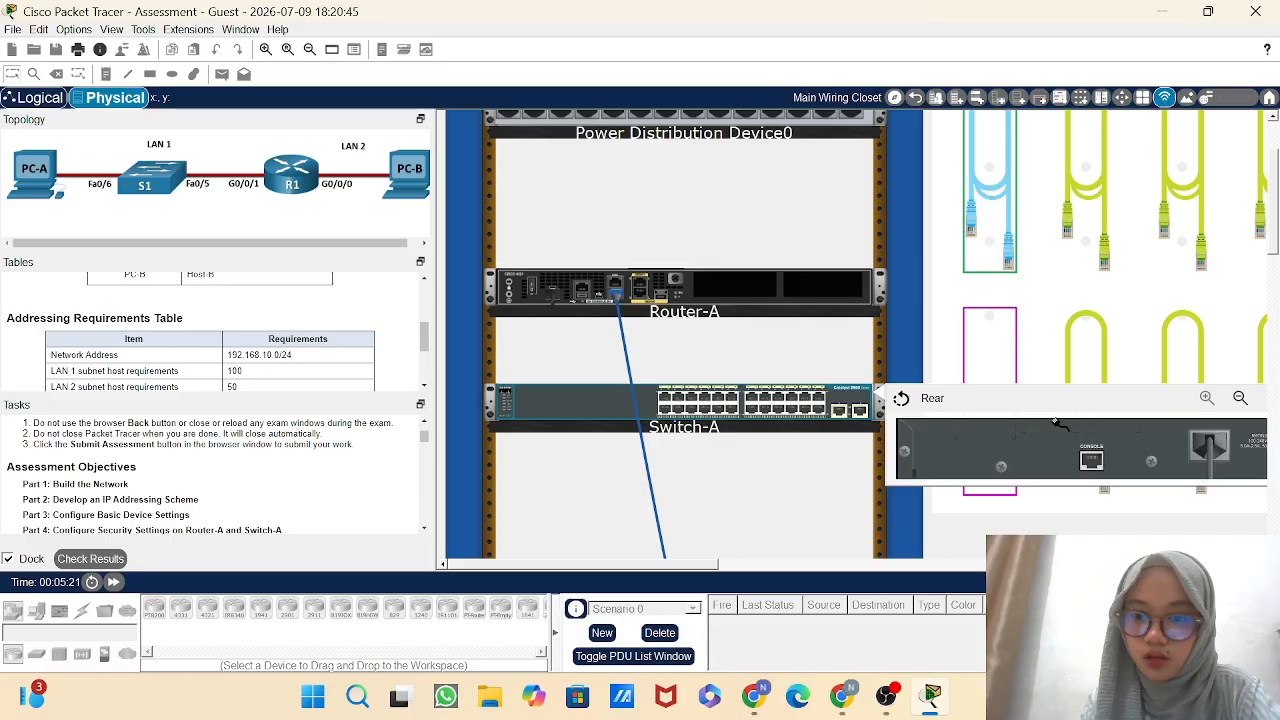
left_click(1091, 460)
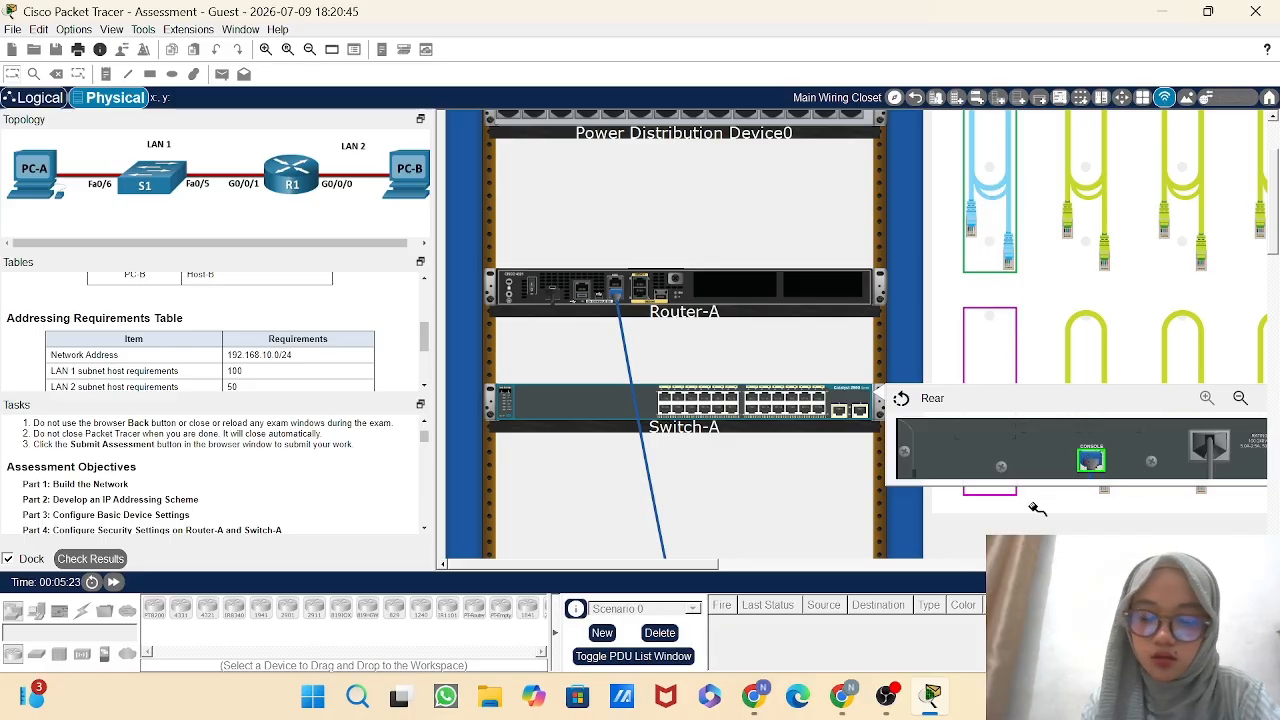
scroll(1037, 509, "down", 5)
scroll(1037, 509, "down", 5)
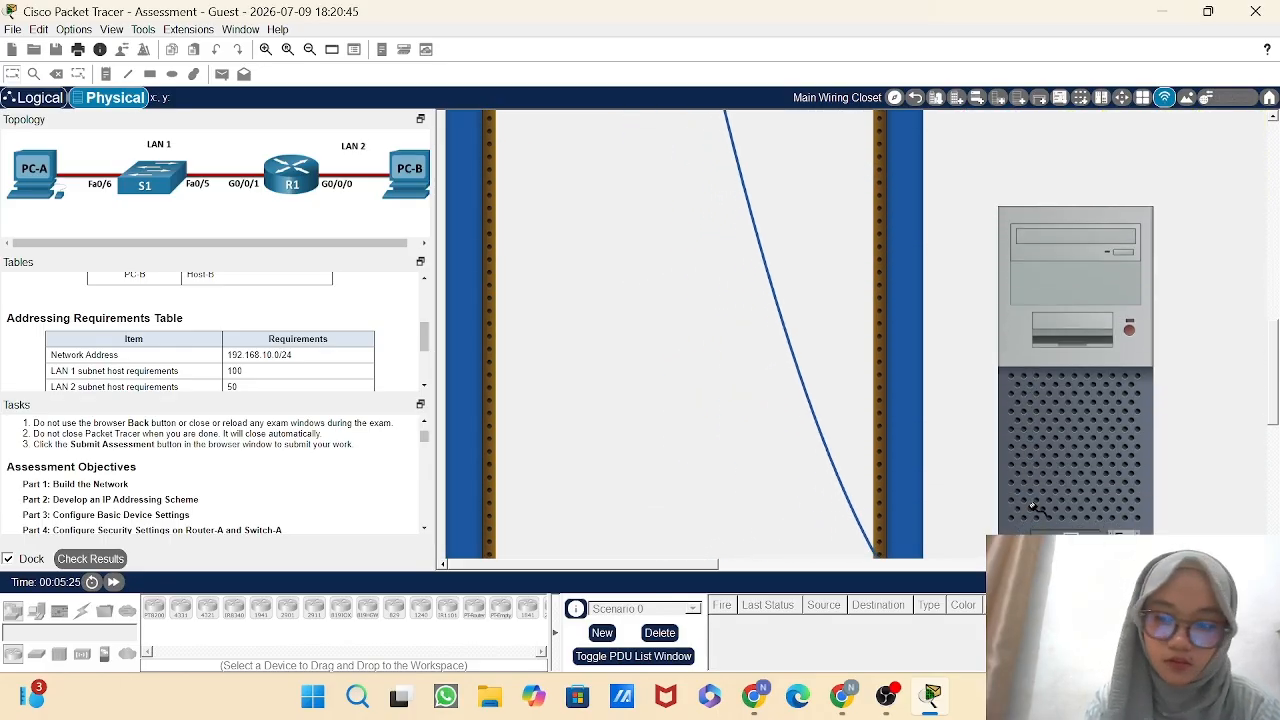
scroll(1037, 509, "right", 2)
scroll(1037, 509, "right", 1)
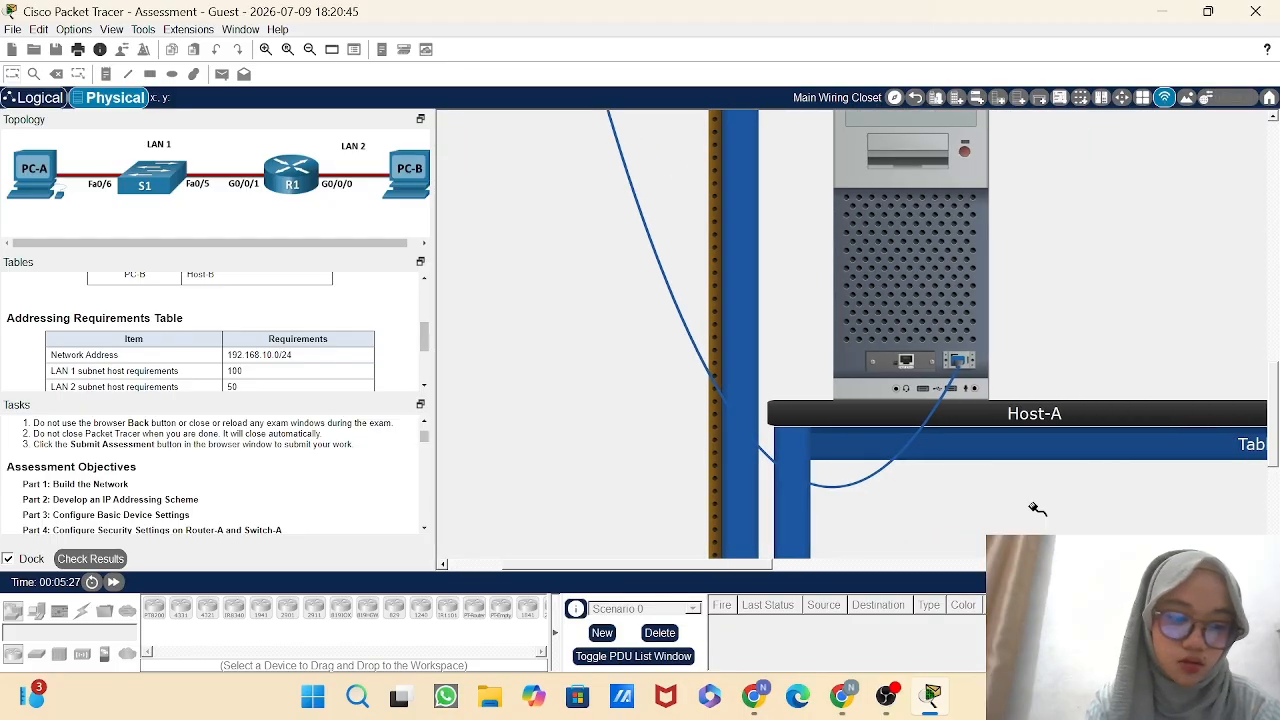
scroll(1048, 462, "right", 4)
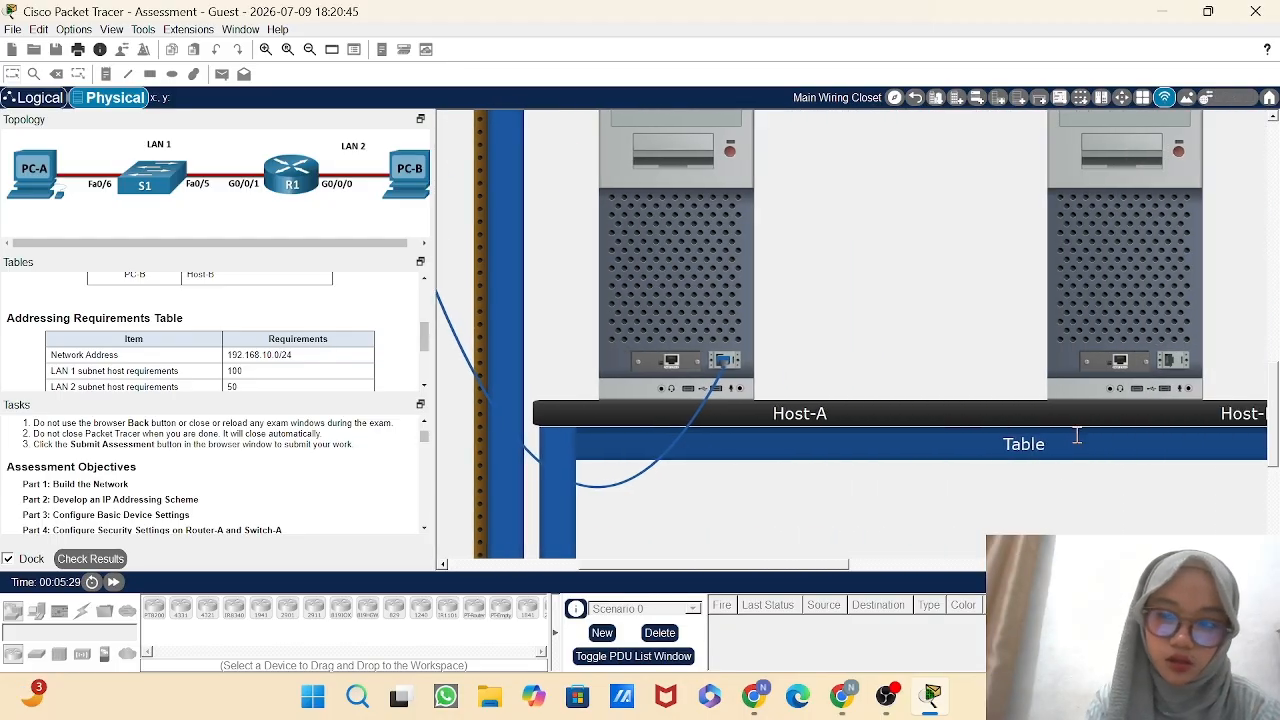
left_click(1168, 362)
Connect a copper straight-through cable from Switch-A's FastEthernet0/6 port to Host-A's Ethernet port.
scroll(963, 300, "up", 3)
scroll(963, 300, "up", 3)
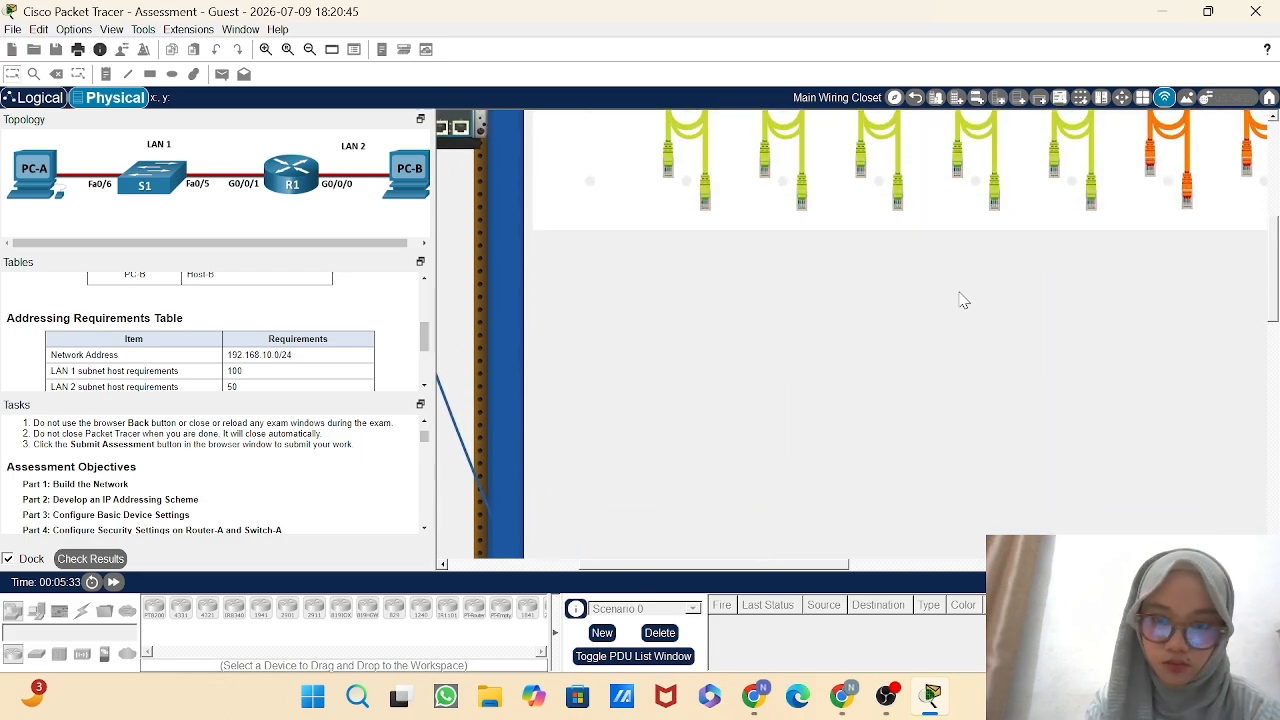
scroll(963, 300, "left", 4)
scroll(963, 300, "up", 1)
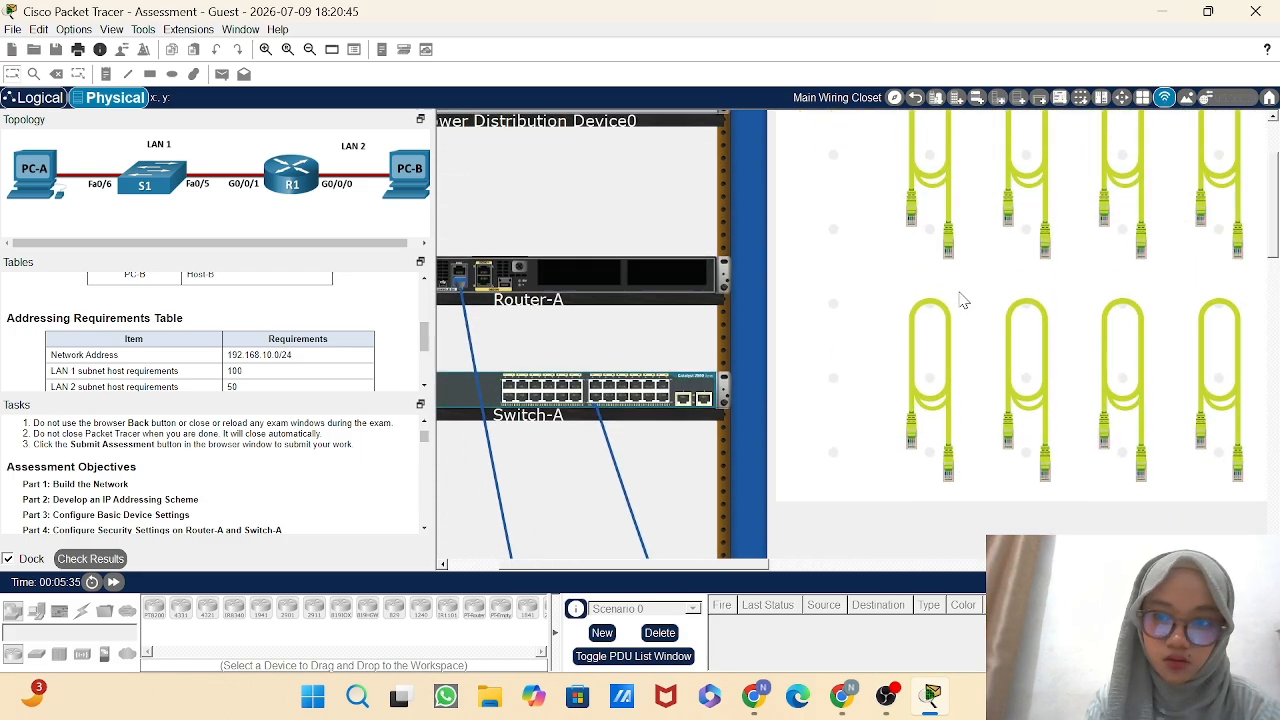
scroll(960, 300, "left", 1)
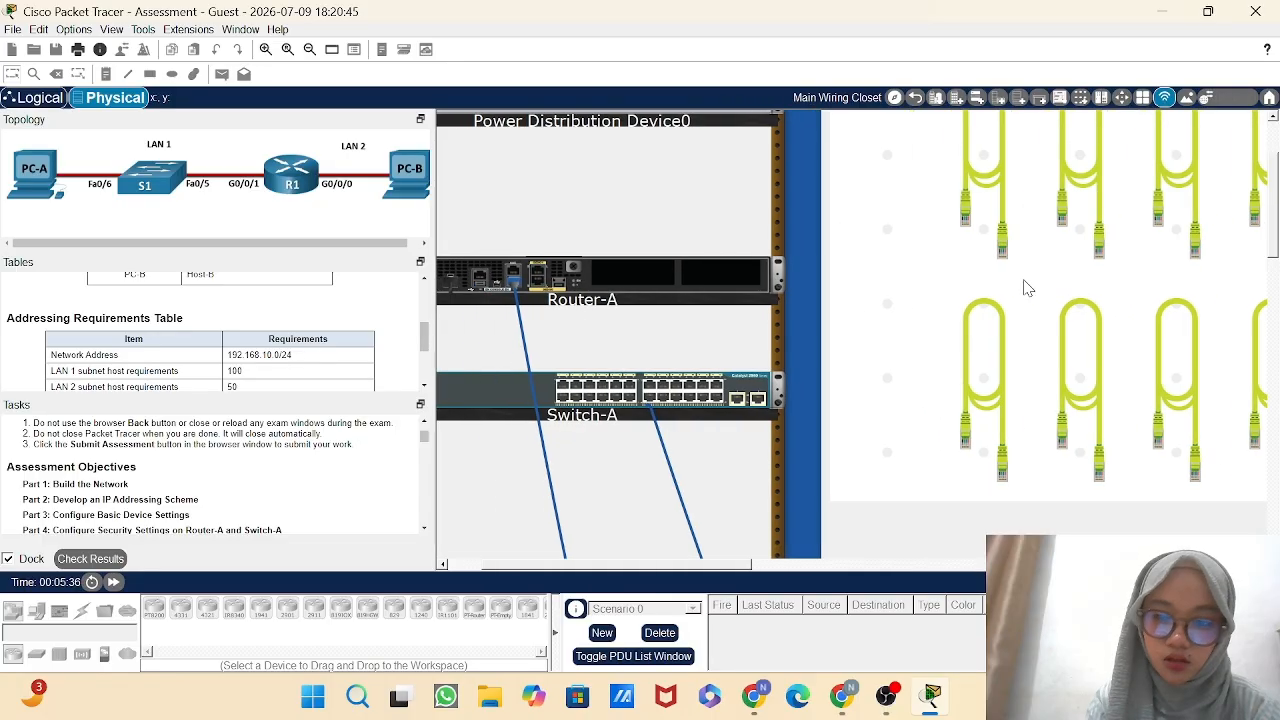
left_click(980, 352)
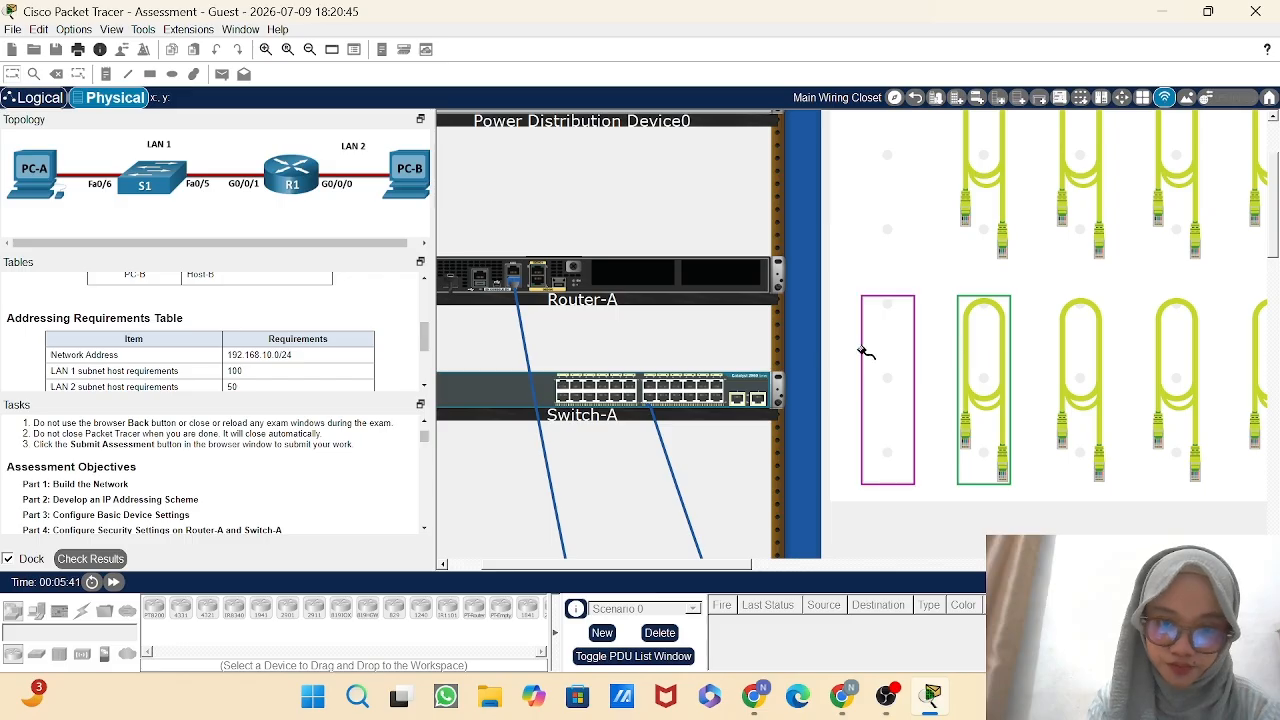
scroll(748, 329, "left", 1)
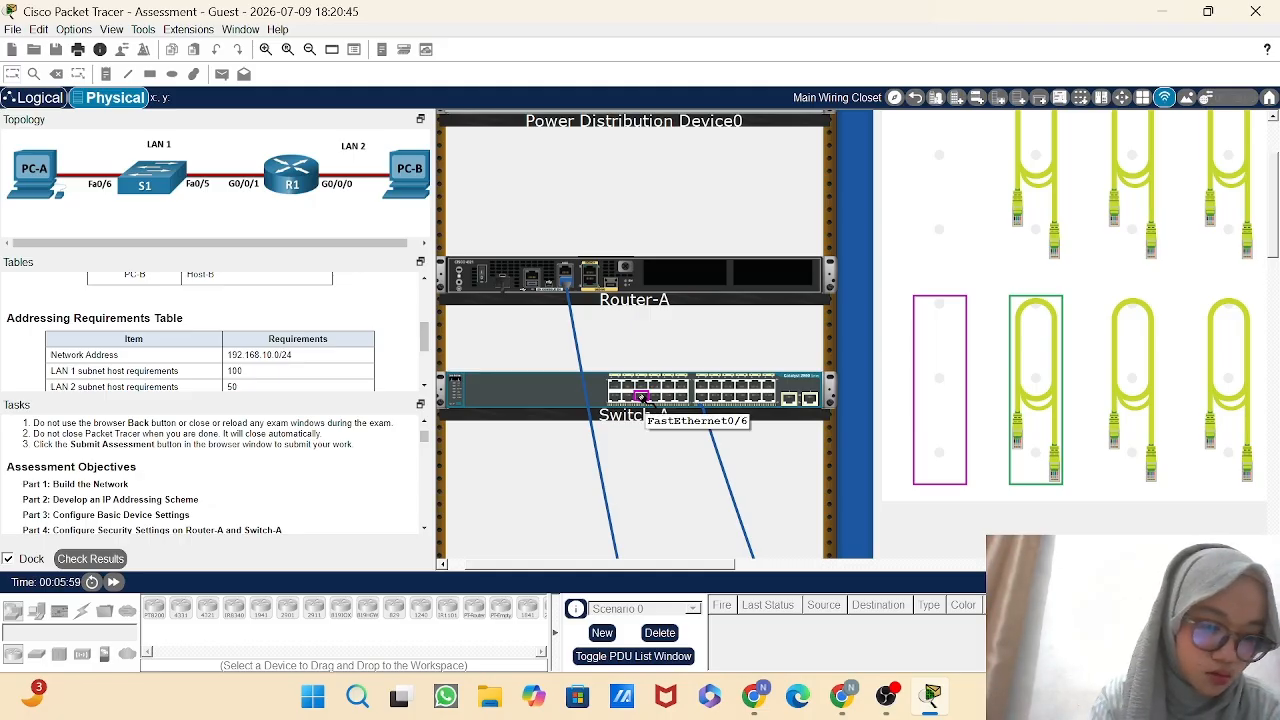
scroll(700, 486, "down", 5)
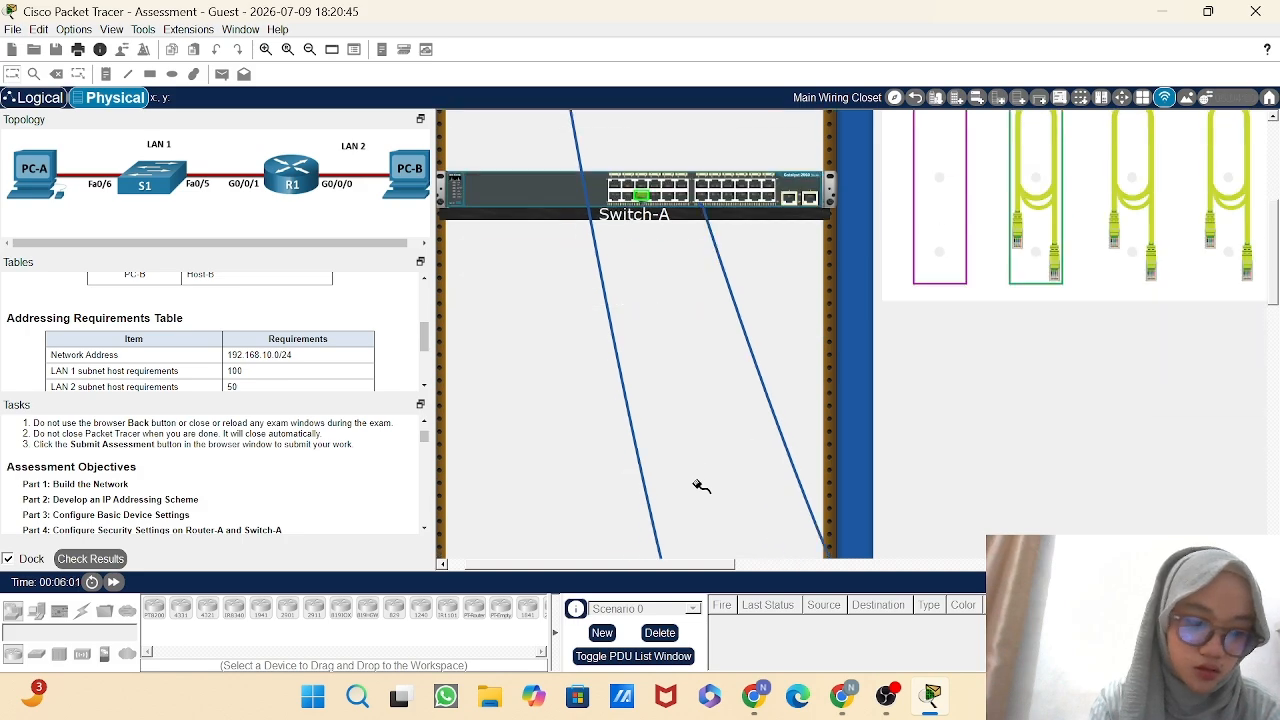
scroll(870, 487, "down", 5)
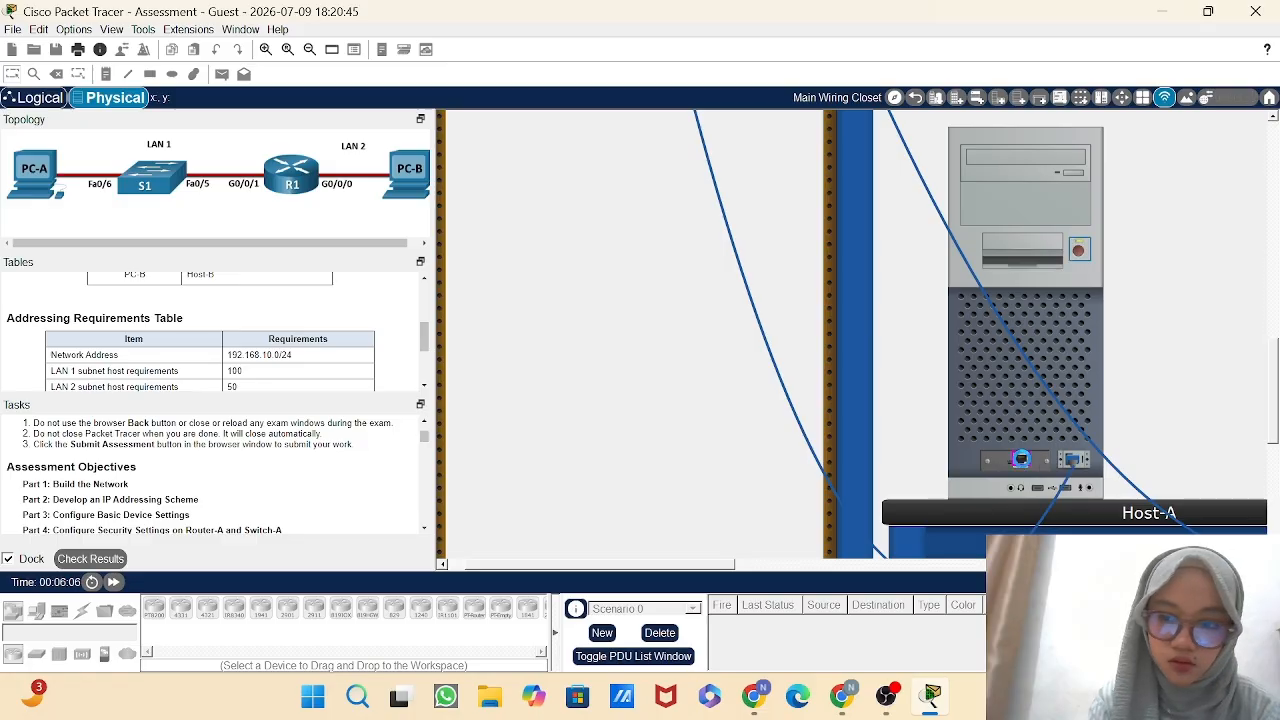
left_click(1020, 460)
Connect a copper straight-through cable from Switch-A's FastEthernet0/5 port to Router-A's GigabitEthernet0/0/1 port.
scroll(900, 392, "up", 8)
scroll(900, 392, "up", 3)
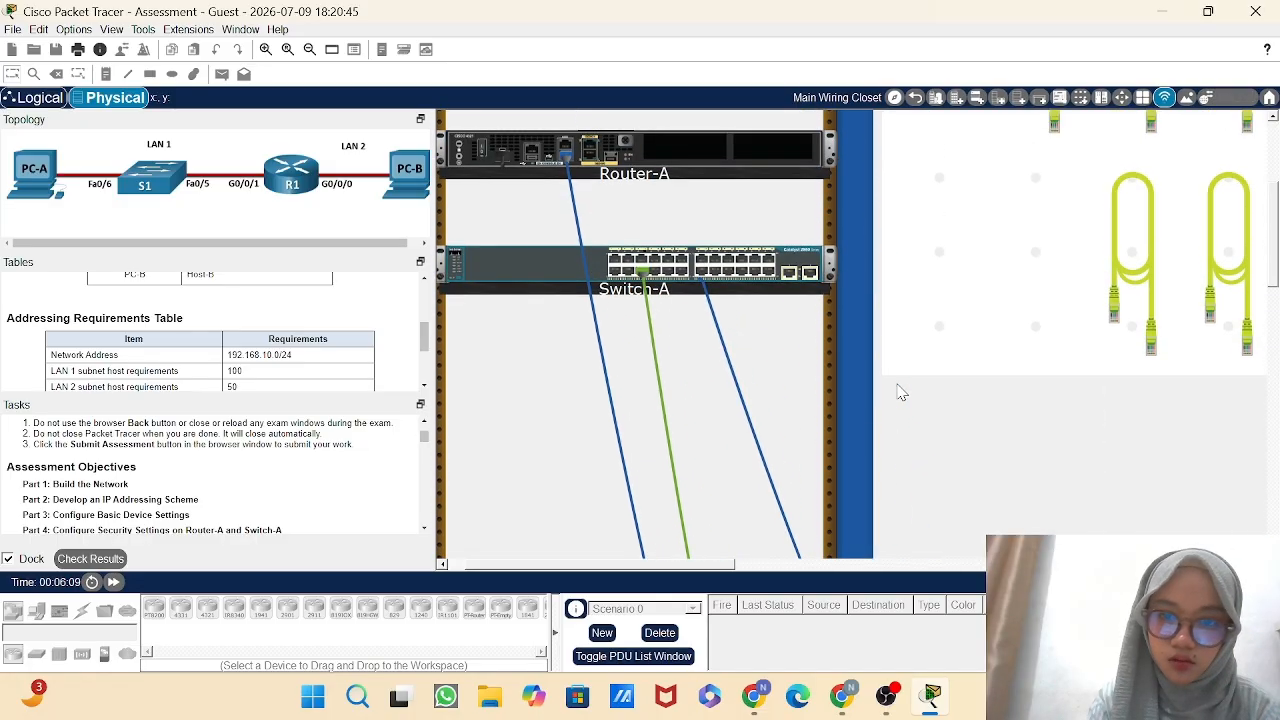
scroll(1002, 242, "up", 3)
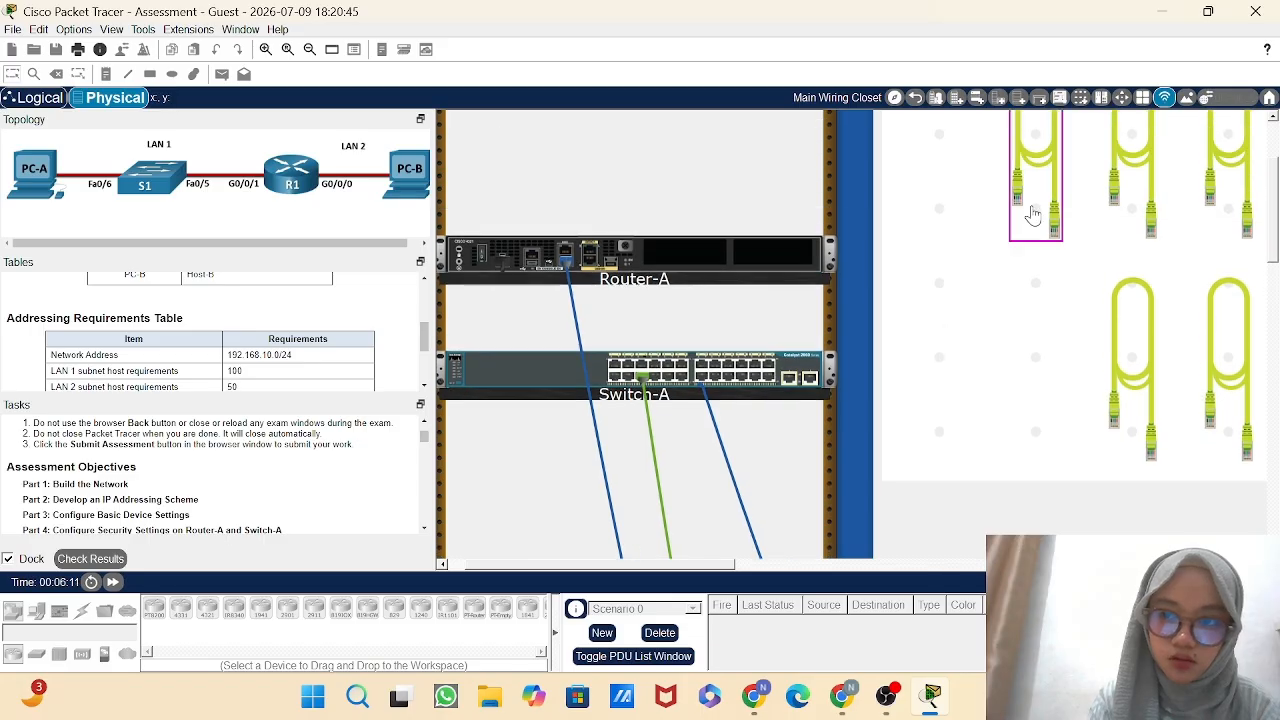
left_click(1045, 202)
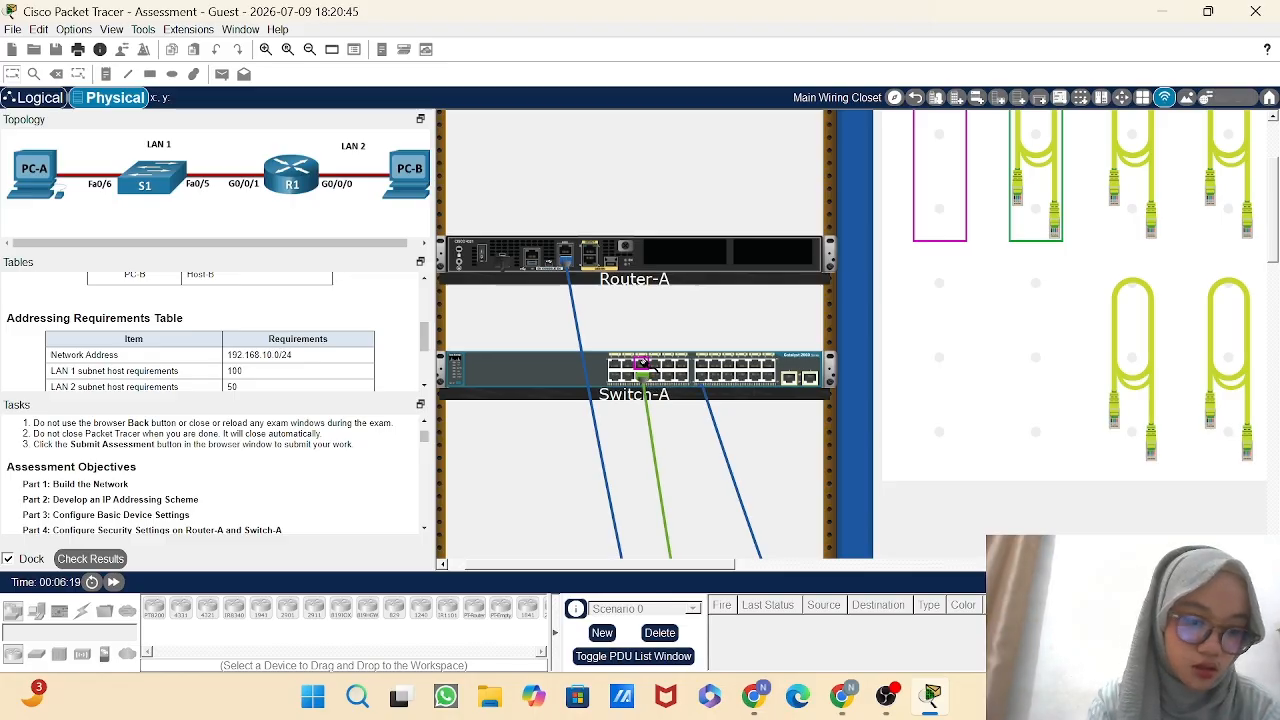
left_click(642, 364)
left_click(567, 262)
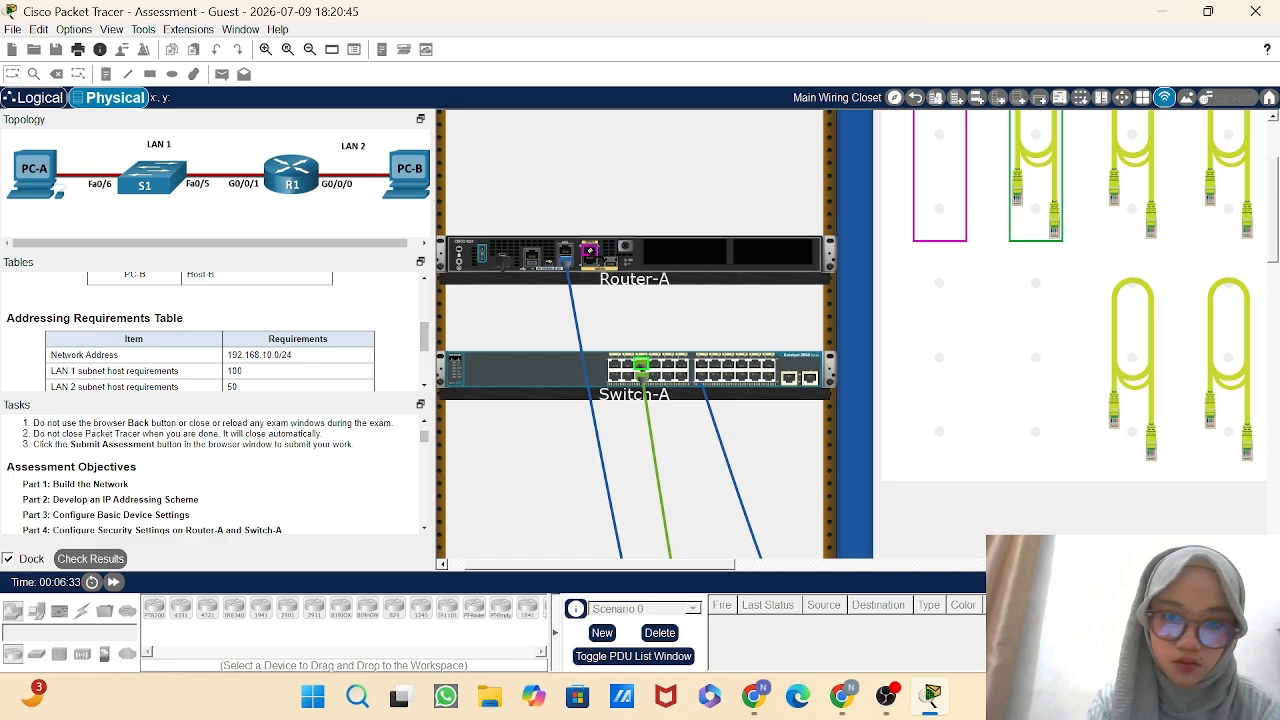
left_click(589, 250)
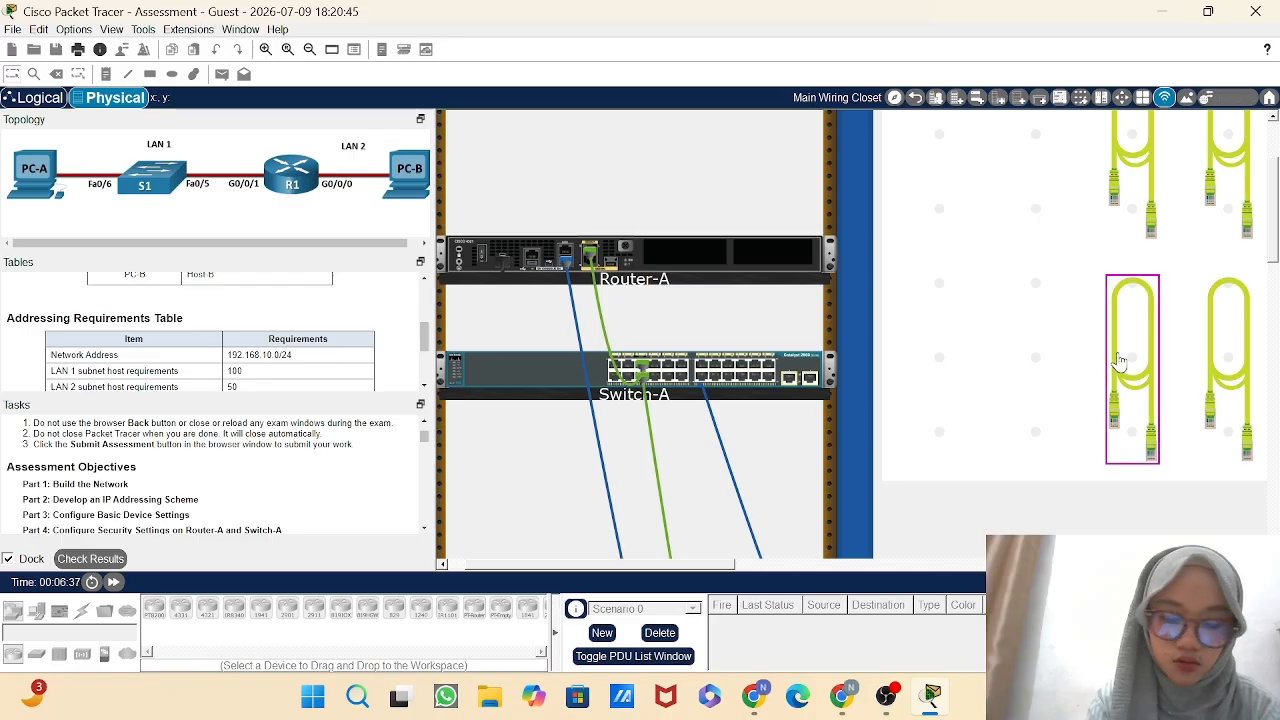
Connect a copper straight-through cable between Host-B's Ethernet port and Router-A's GigabitEthernet0/0/0 port.
left_click(1120, 362)
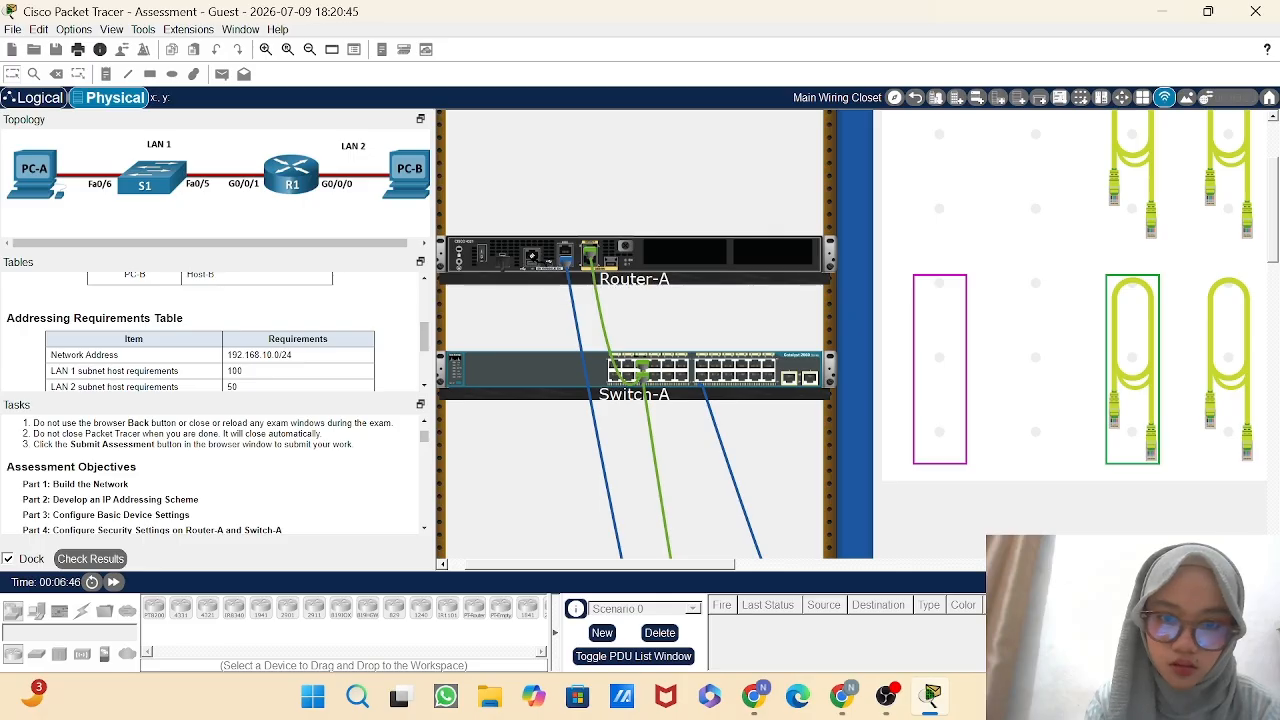
scroll(562, 327, "down", 2)
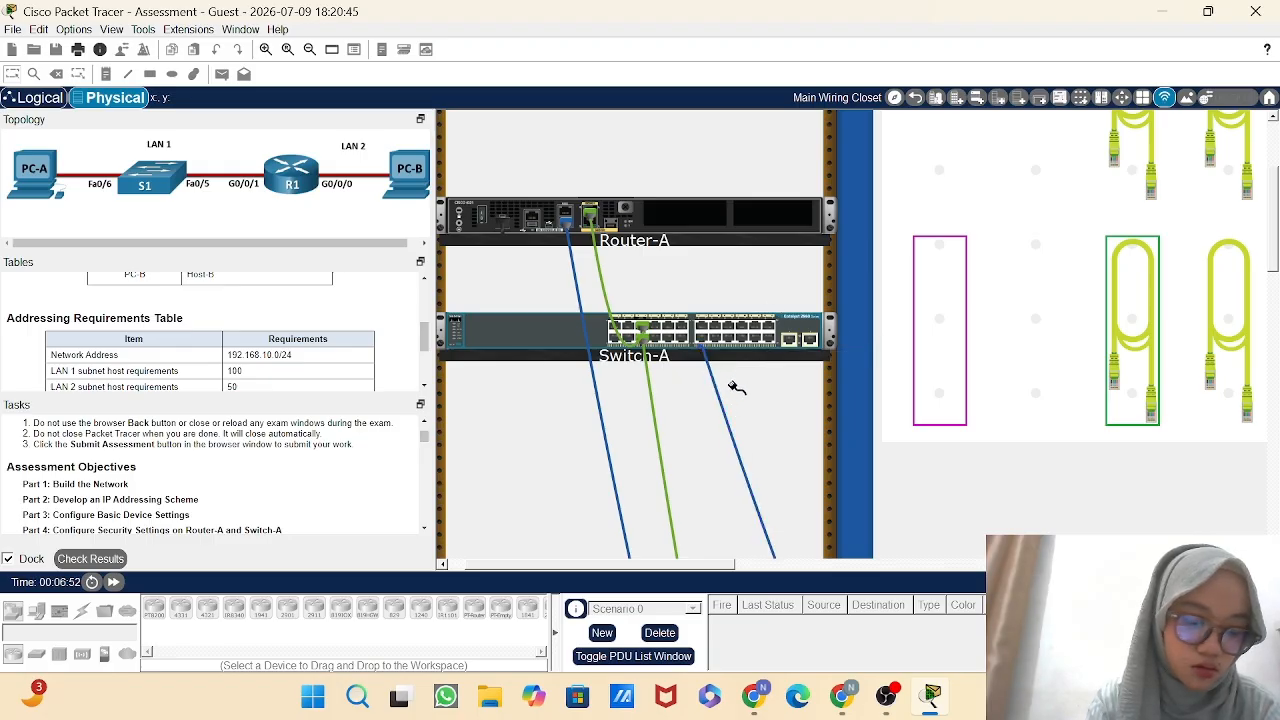
scroll(735, 397, "down", 3)
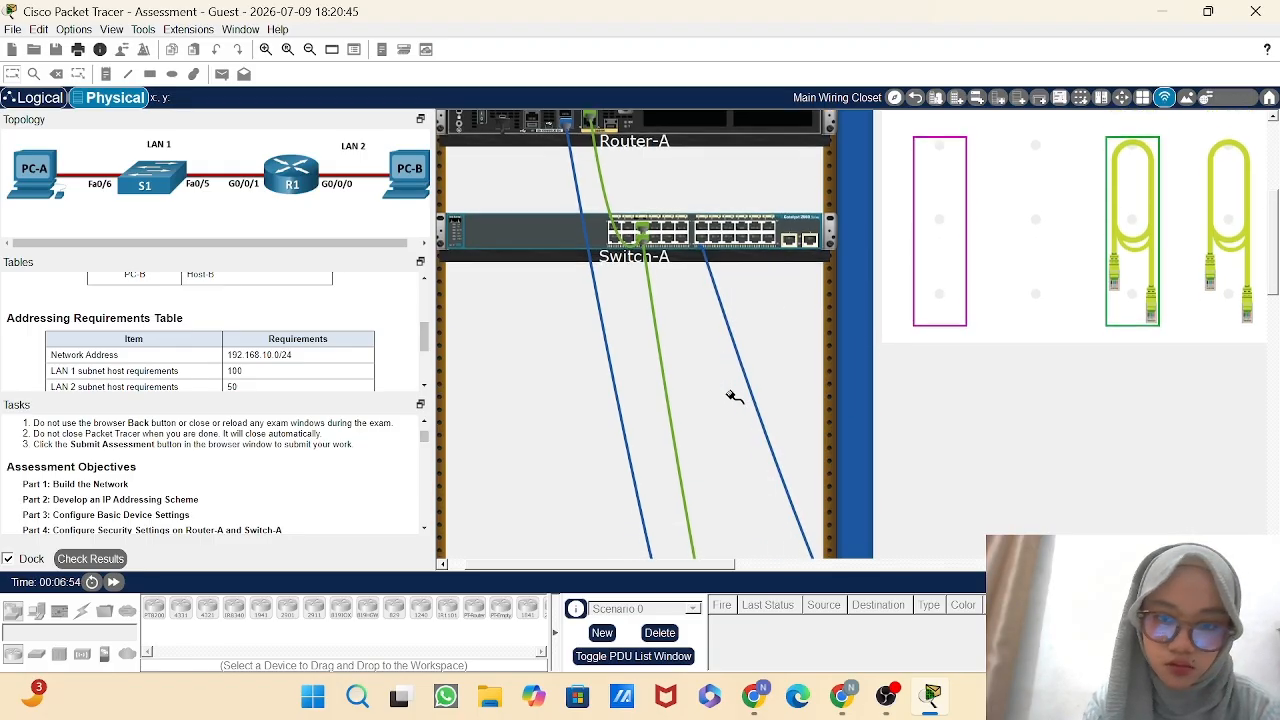
scroll(736, 399, "up", 3)
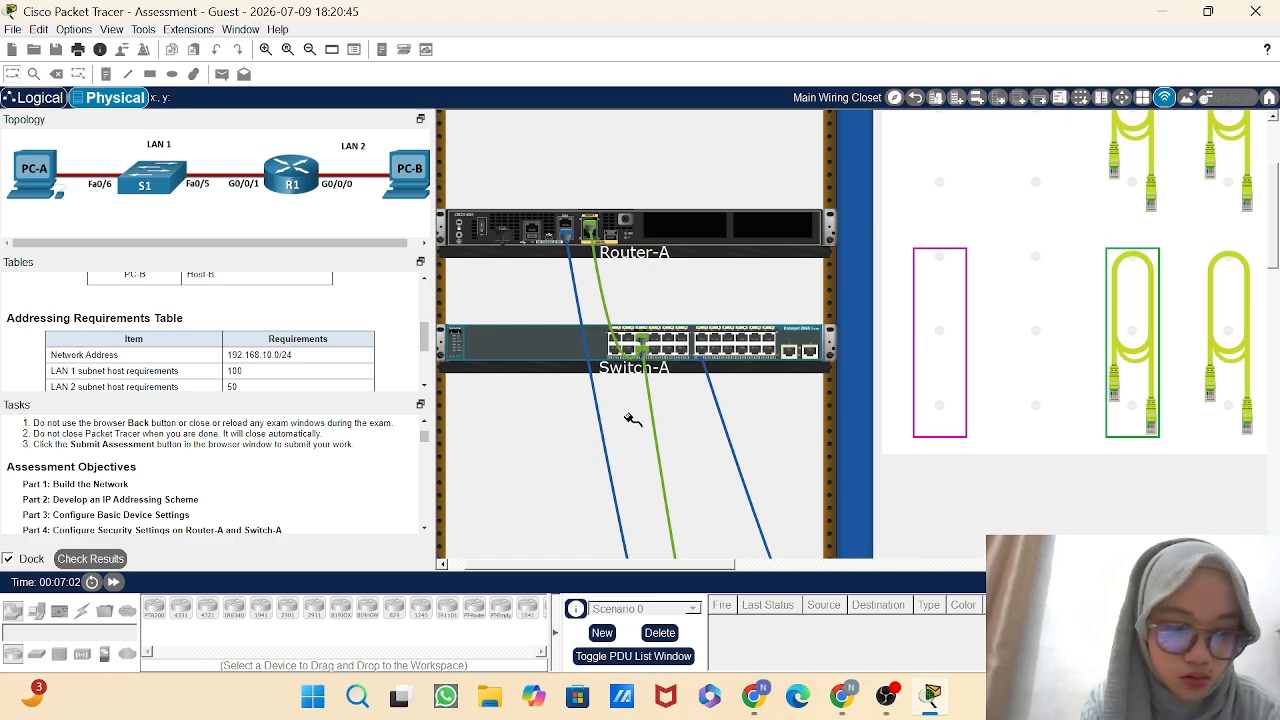
scroll(700, 435, "down", 6)
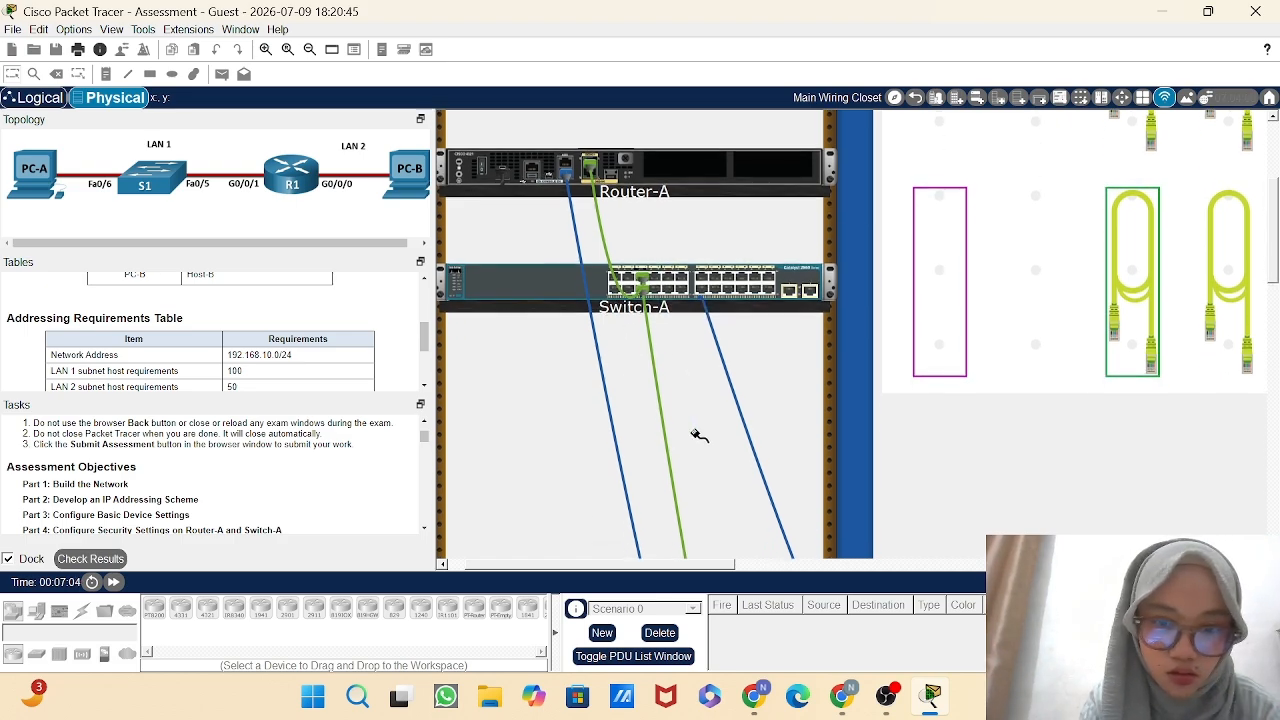
scroll(700, 435, "down", 6)
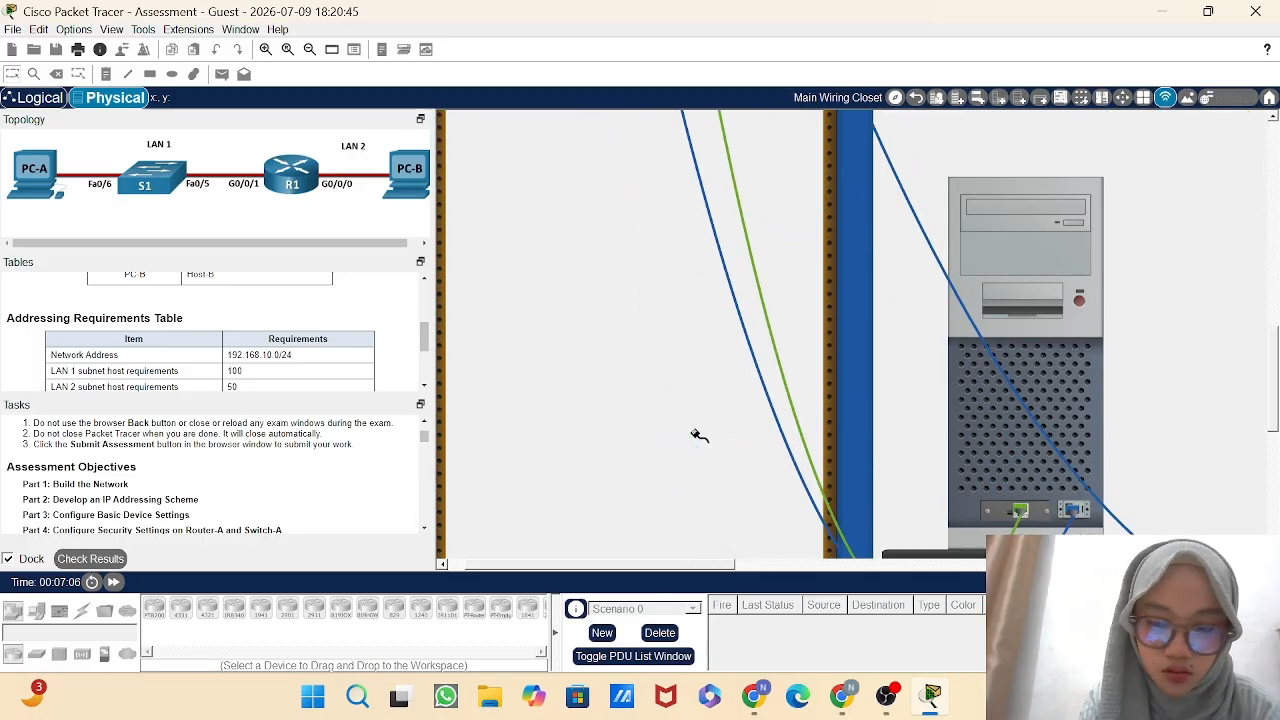
scroll(700, 435, "up", 6)
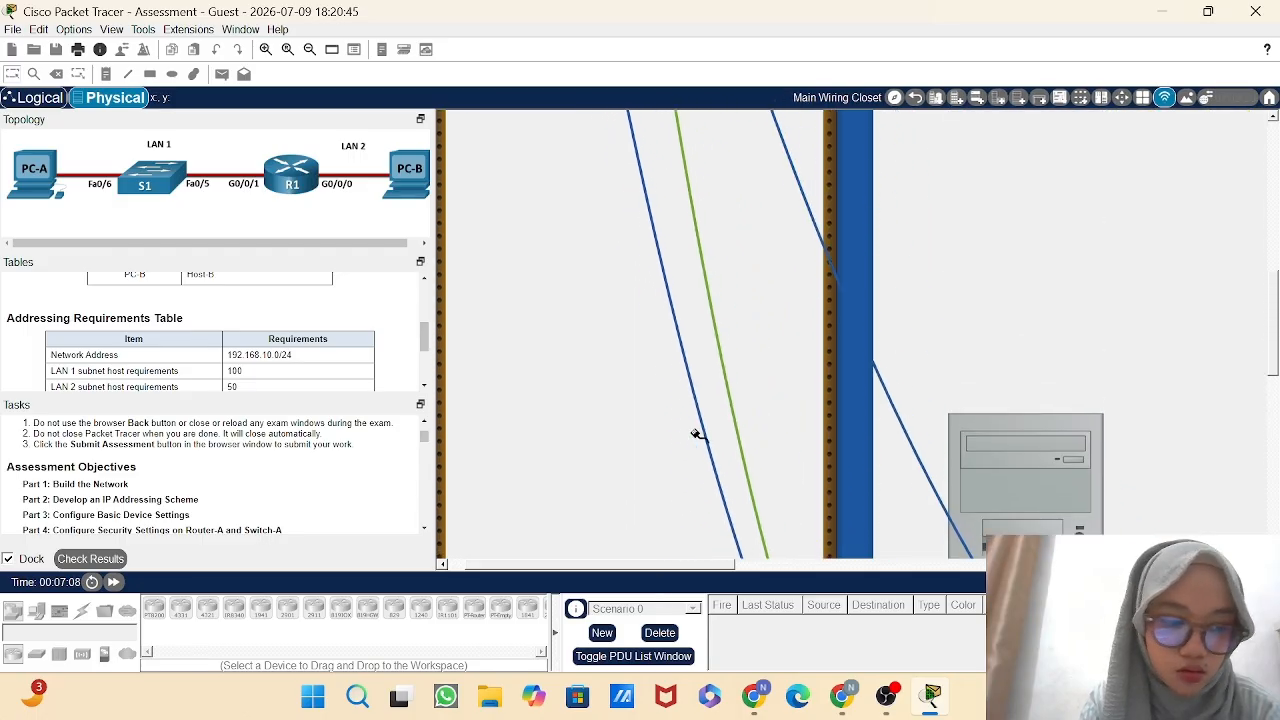
scroll(697, 435, "up", 5)
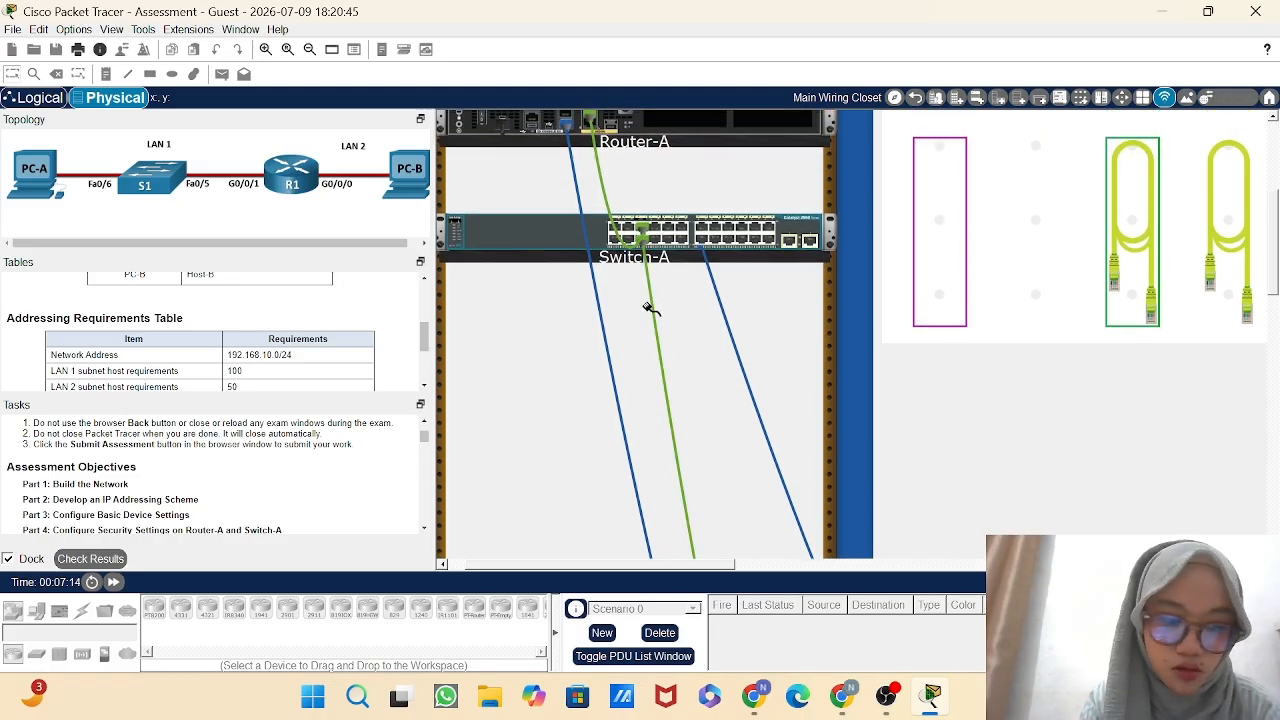
scroll(648, 308, "up", 2)
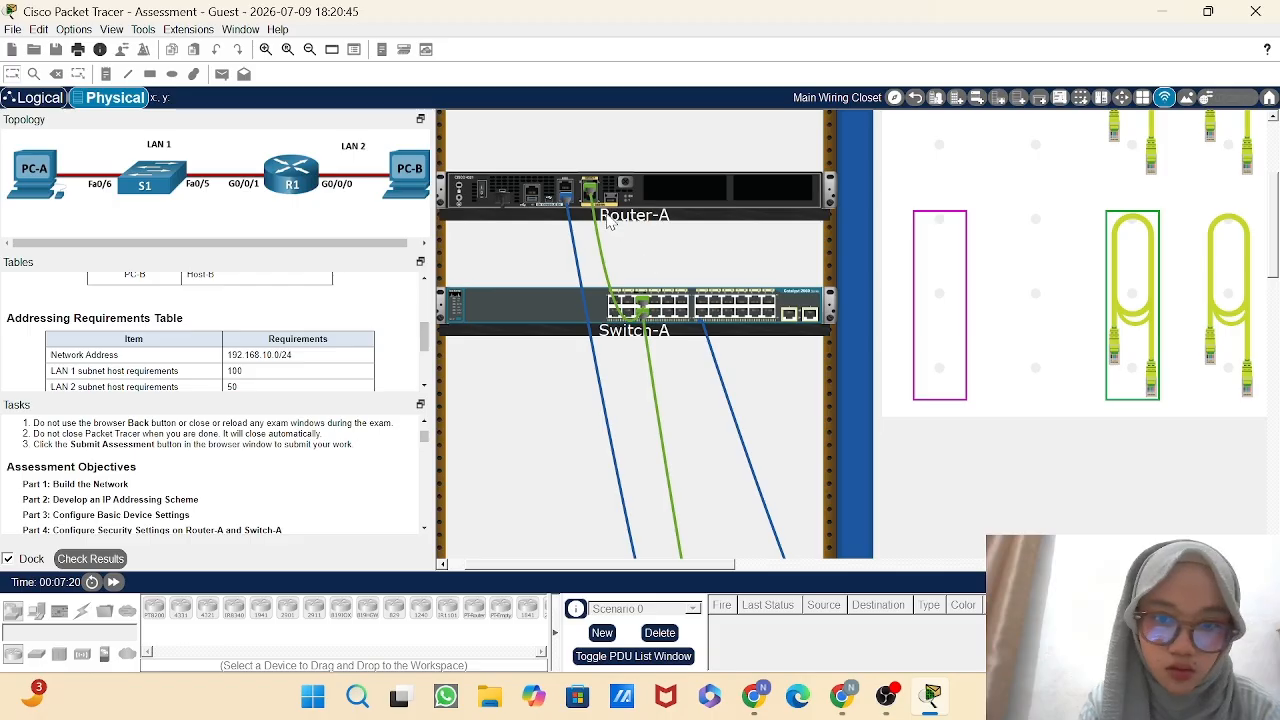
mouse_move(592, 197)
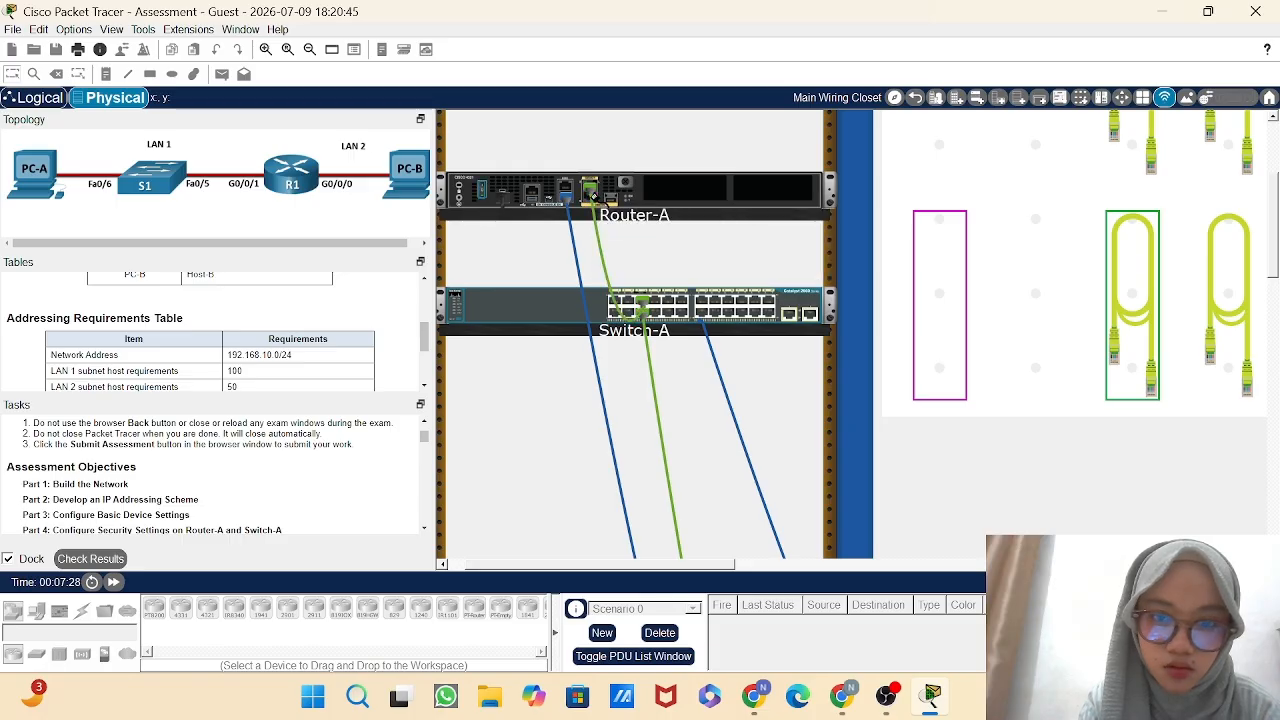
scroll(636, 272, "down", 5)
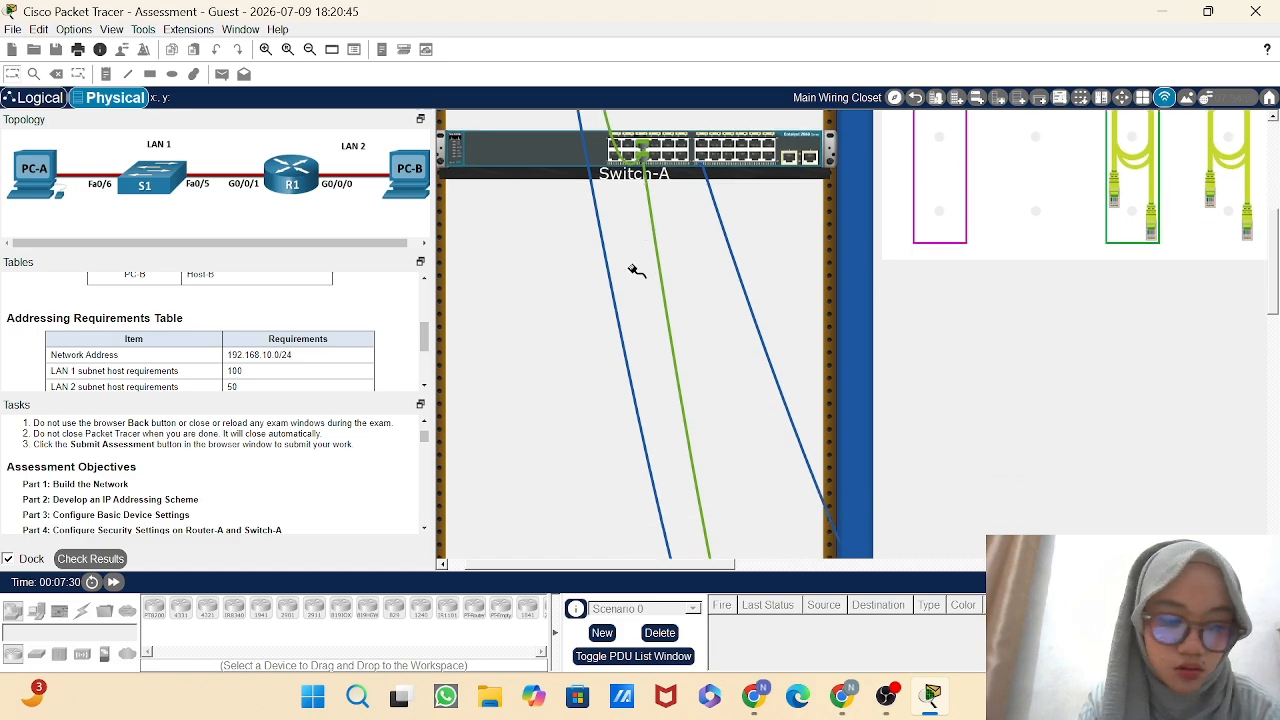
scroll(680, 285, "down", 3)
scroll(760, 297, "right", 5)
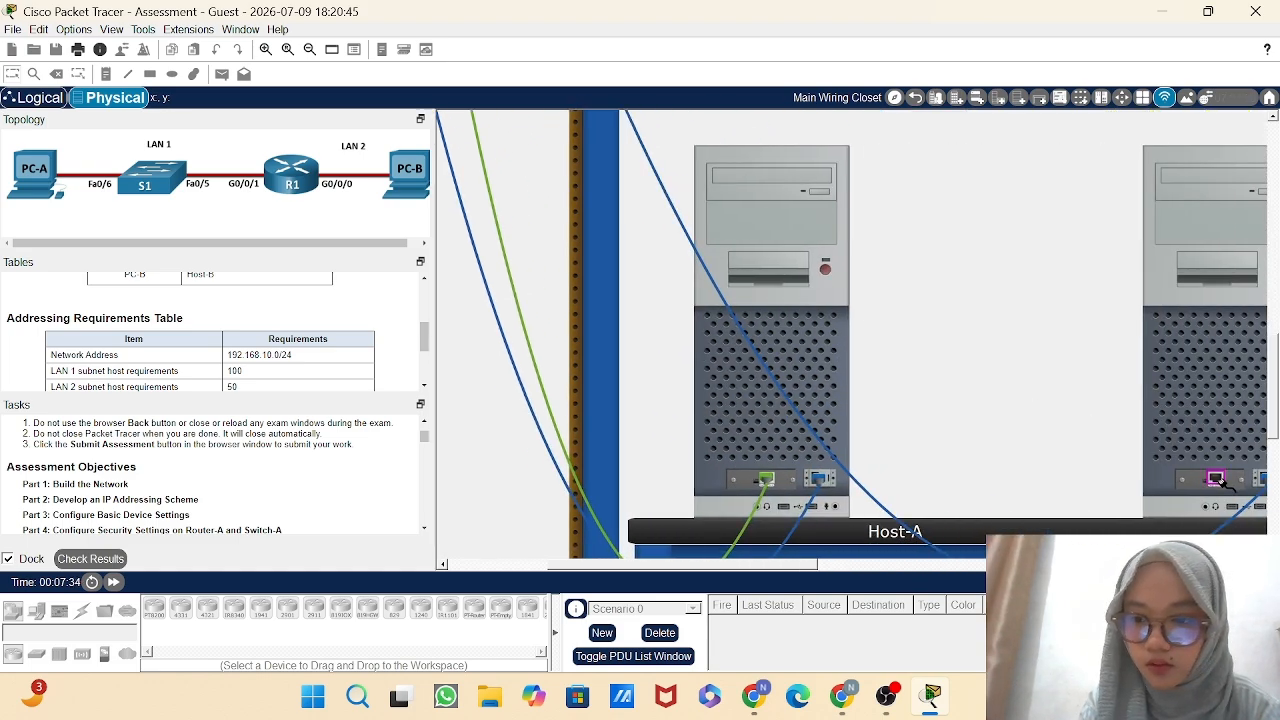
scroll(1046, 396, "down", 5)
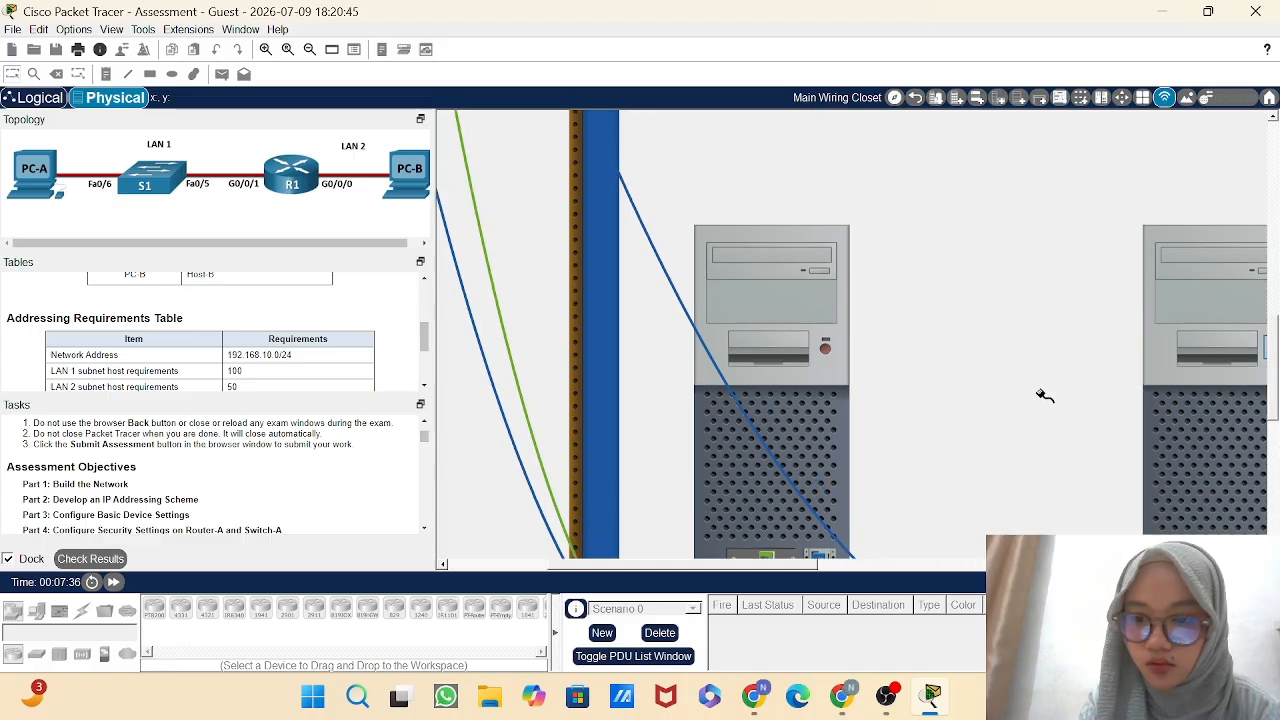
scroll(1046, 396, "left", 3)
scroll(712, 274, "up", 4)
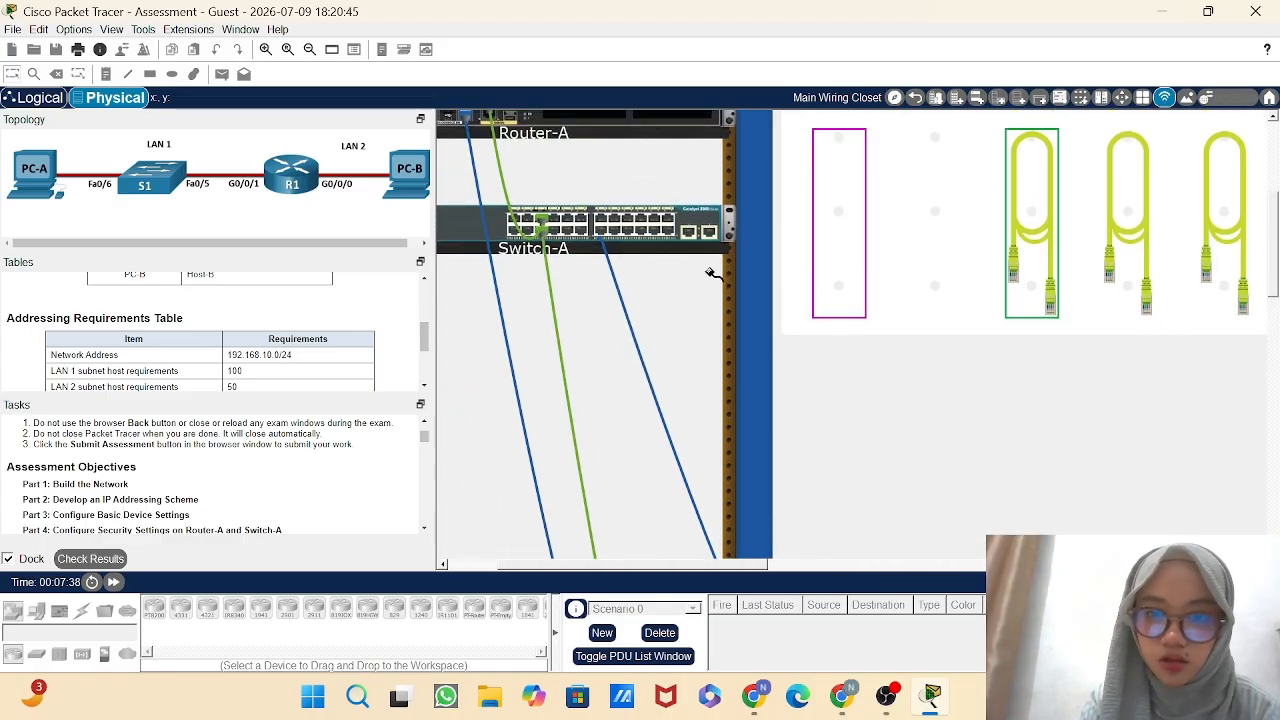
scroll(712, 274, "left", 2)
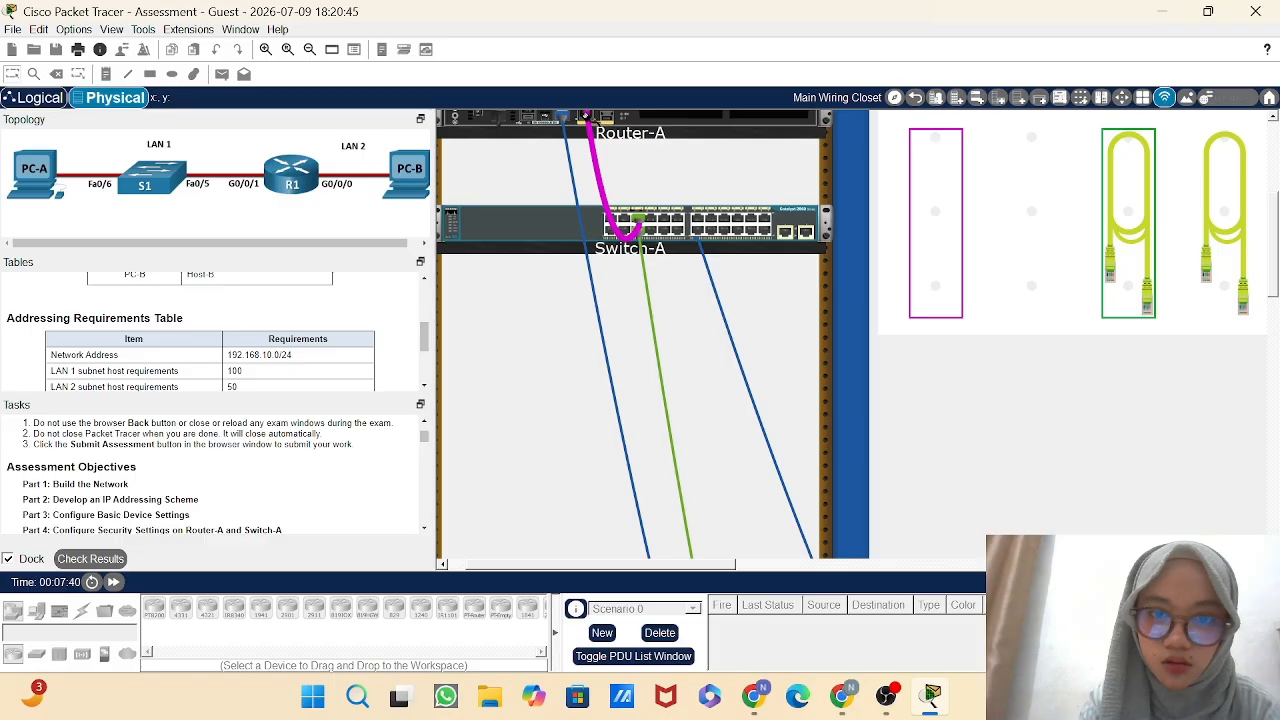
mouse_move(586, 117)
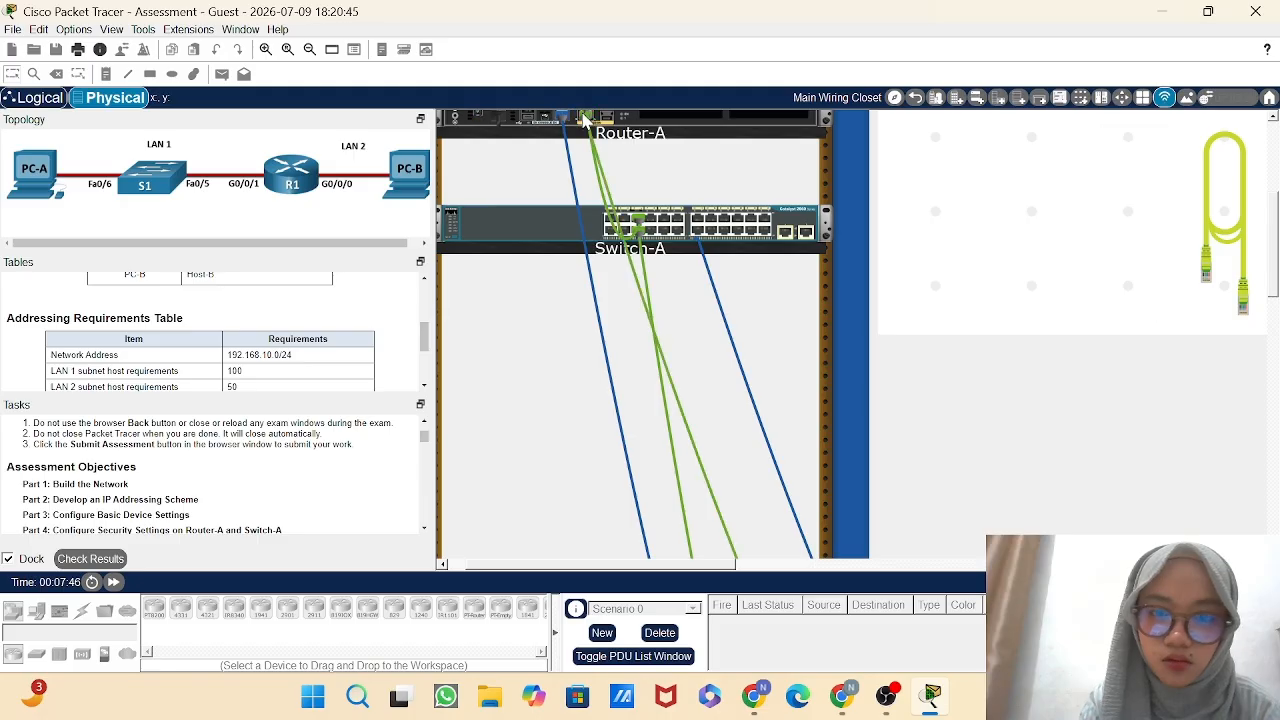
Examine the cable runs from Router-A and Switch-A in the rack down to the hosts.
scroll(672, 173, "up", 2)
scroll(672, 173, "down", 3)
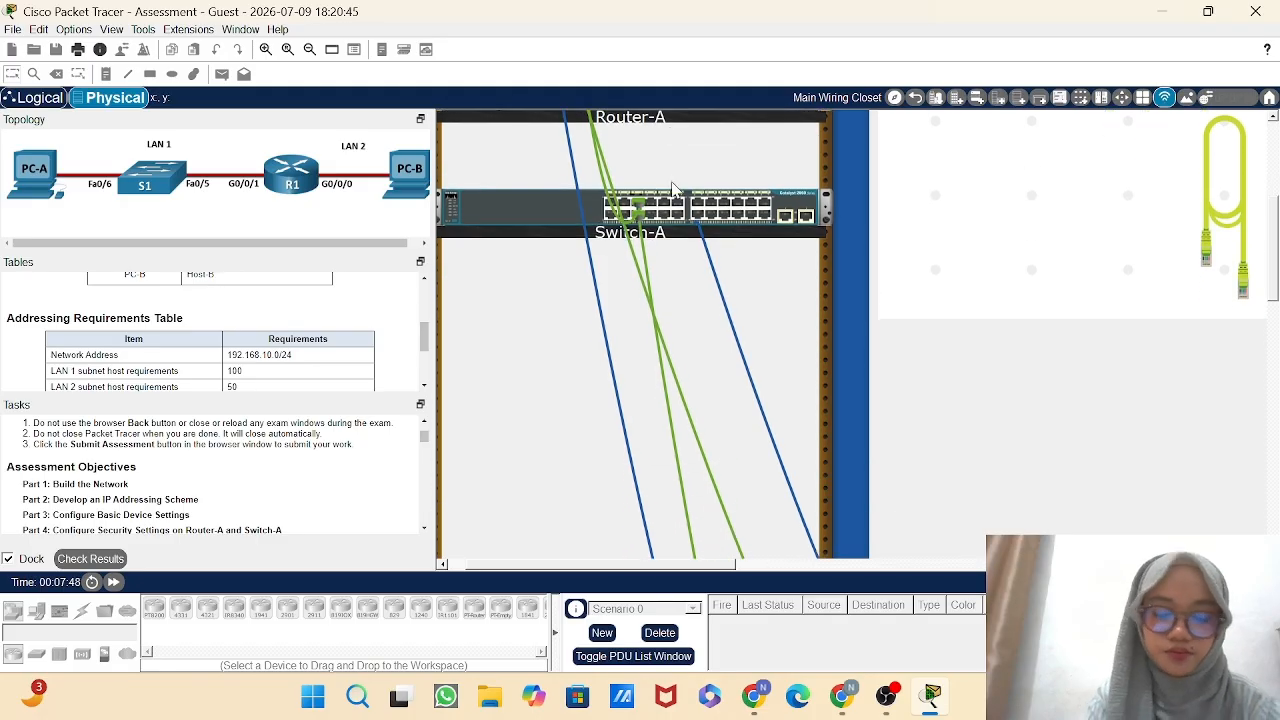
scroll(704, 360, "up", 1)
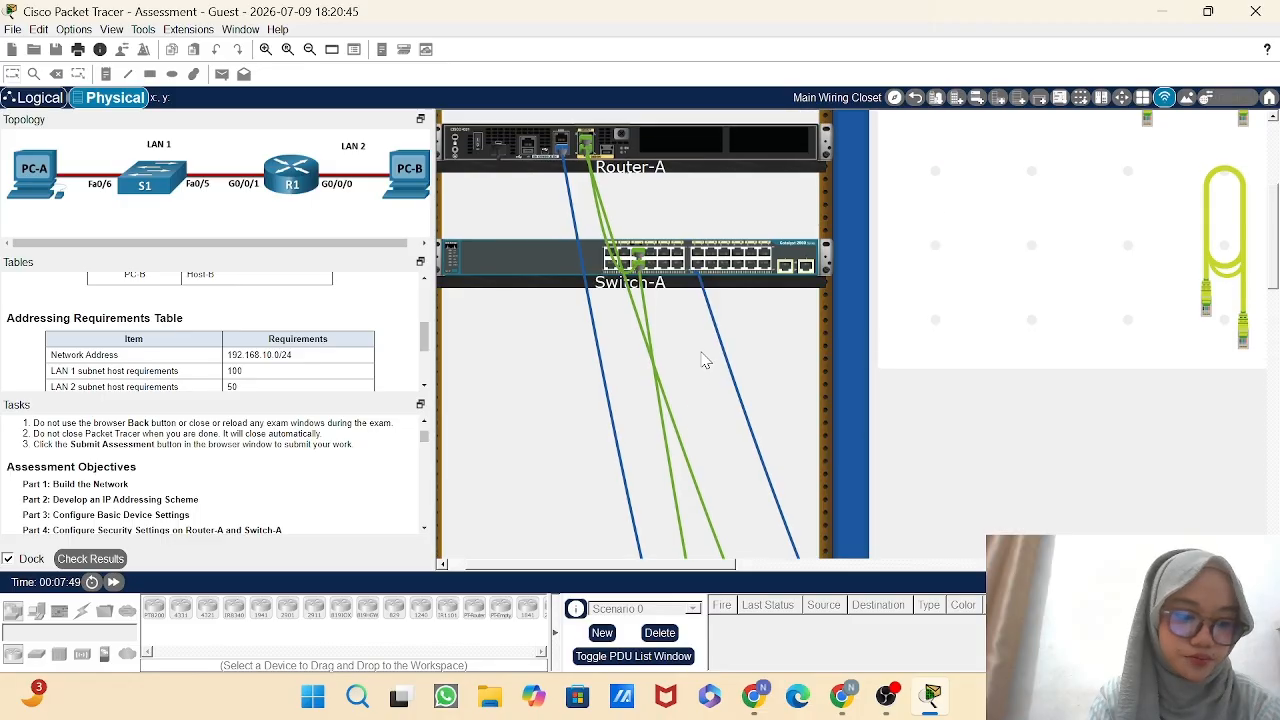
scroll(704, 360, "down", 1)
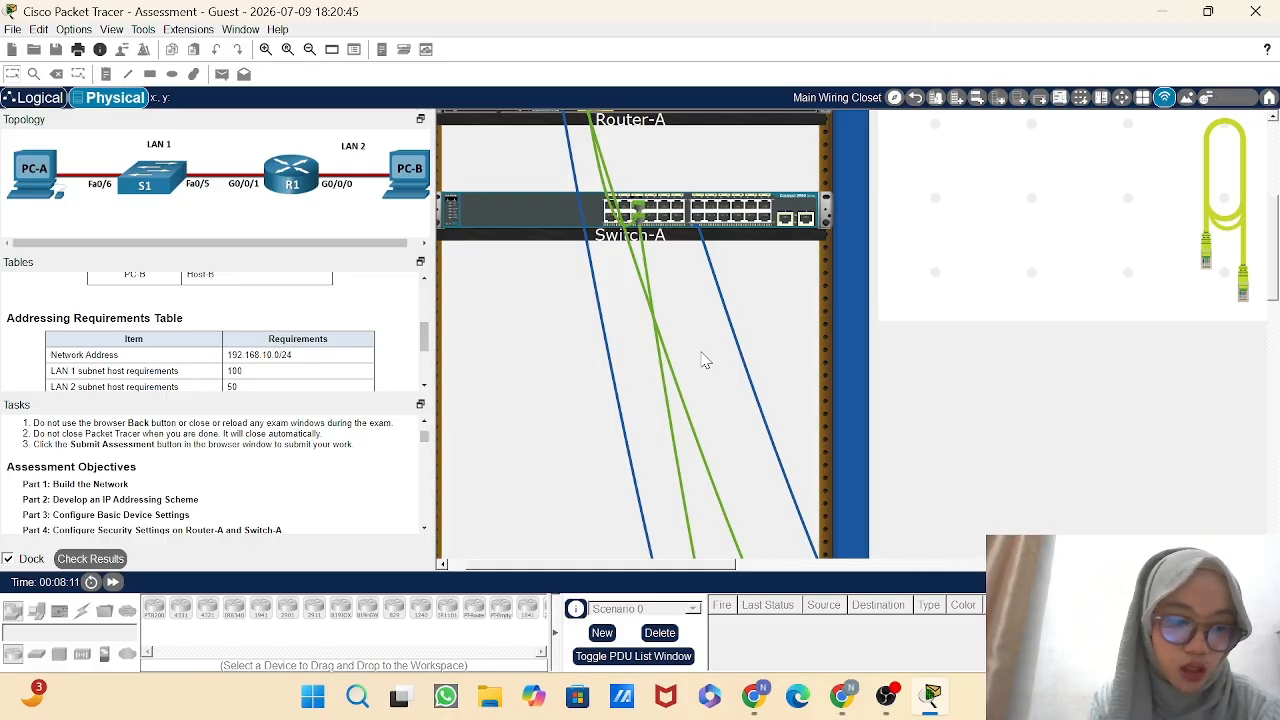
scroll(703, 360, "up", 3)
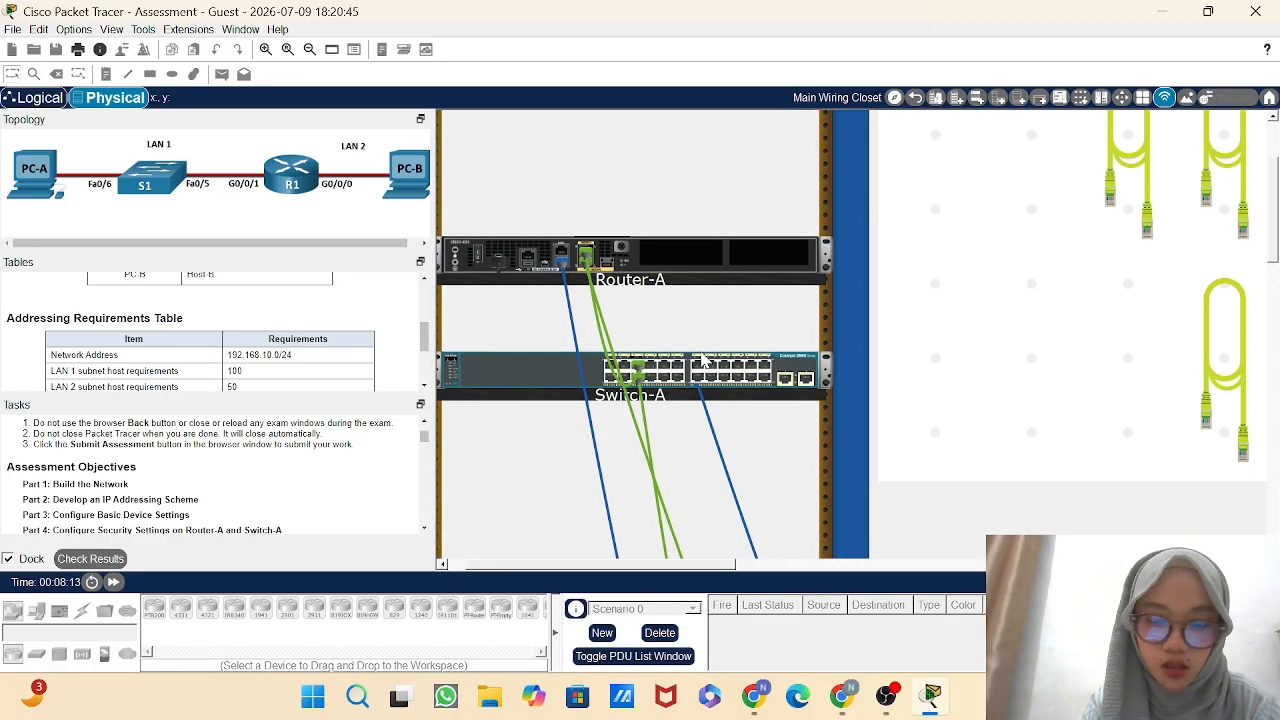
scroll(650, 267, "down", 4)
scroll(650, 267, "down", 10)
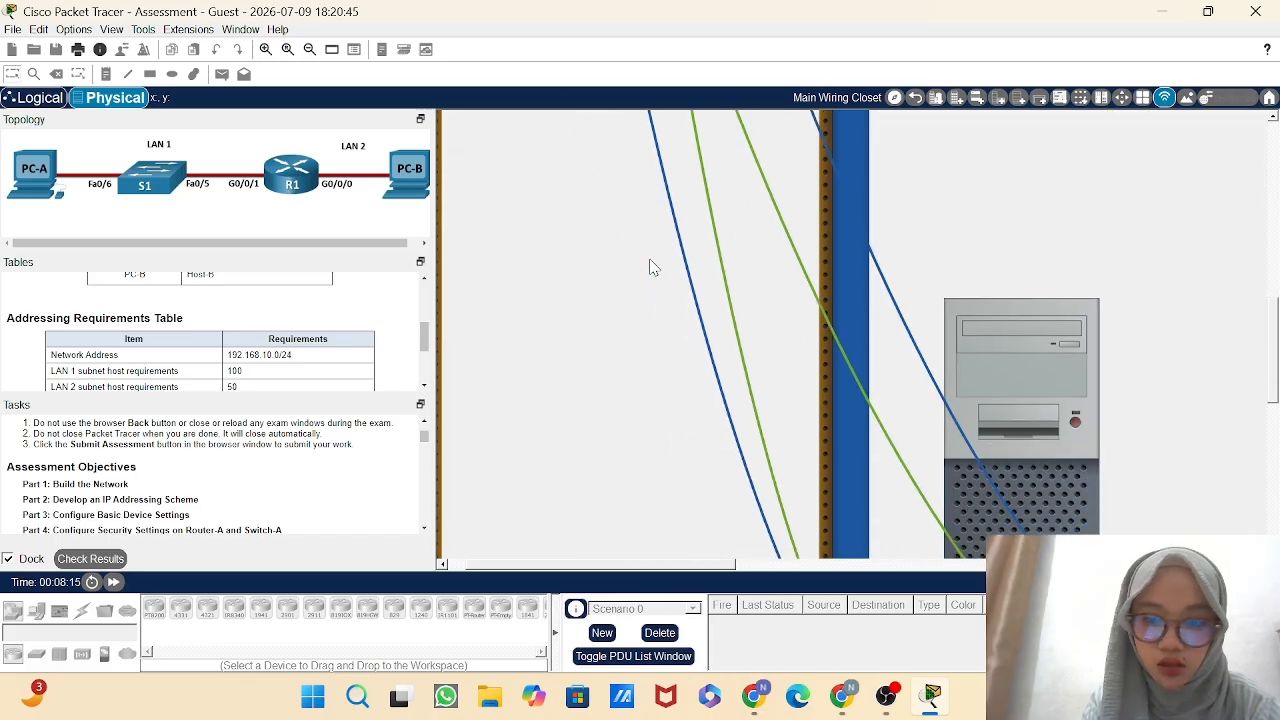
scroll(650, 267, "up", 8)
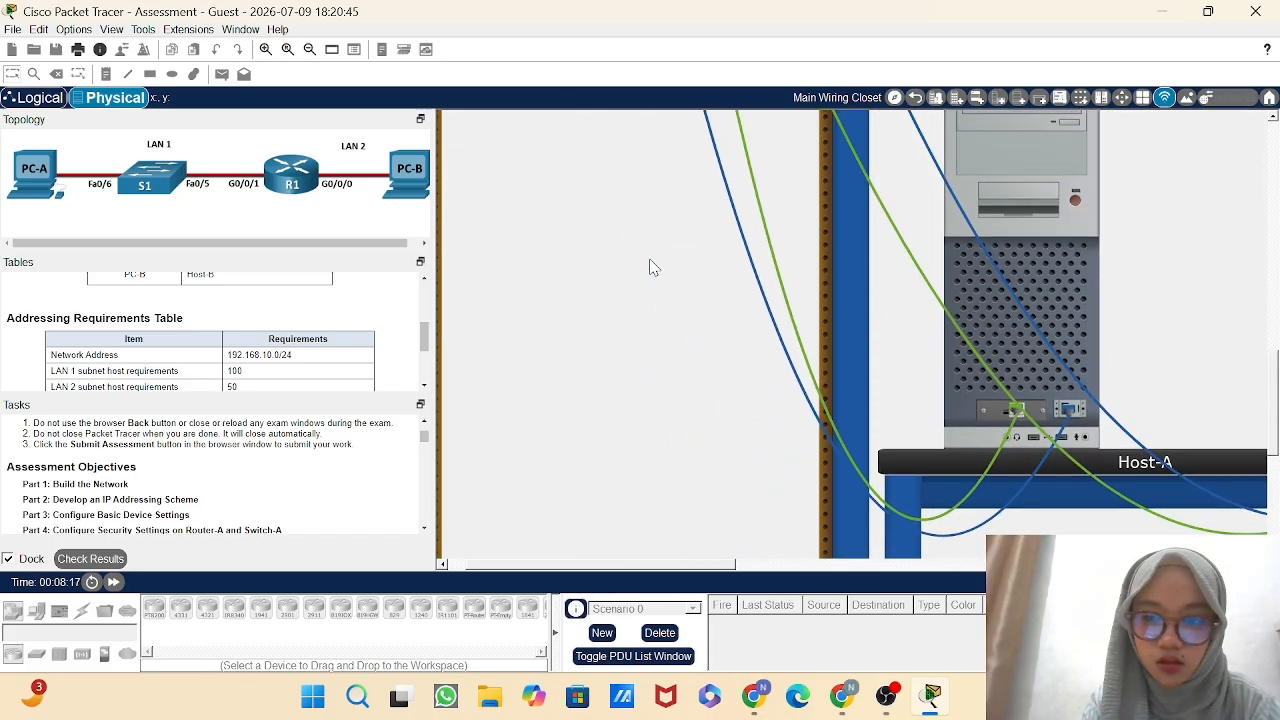
scroll(650, 267, "up", 4)
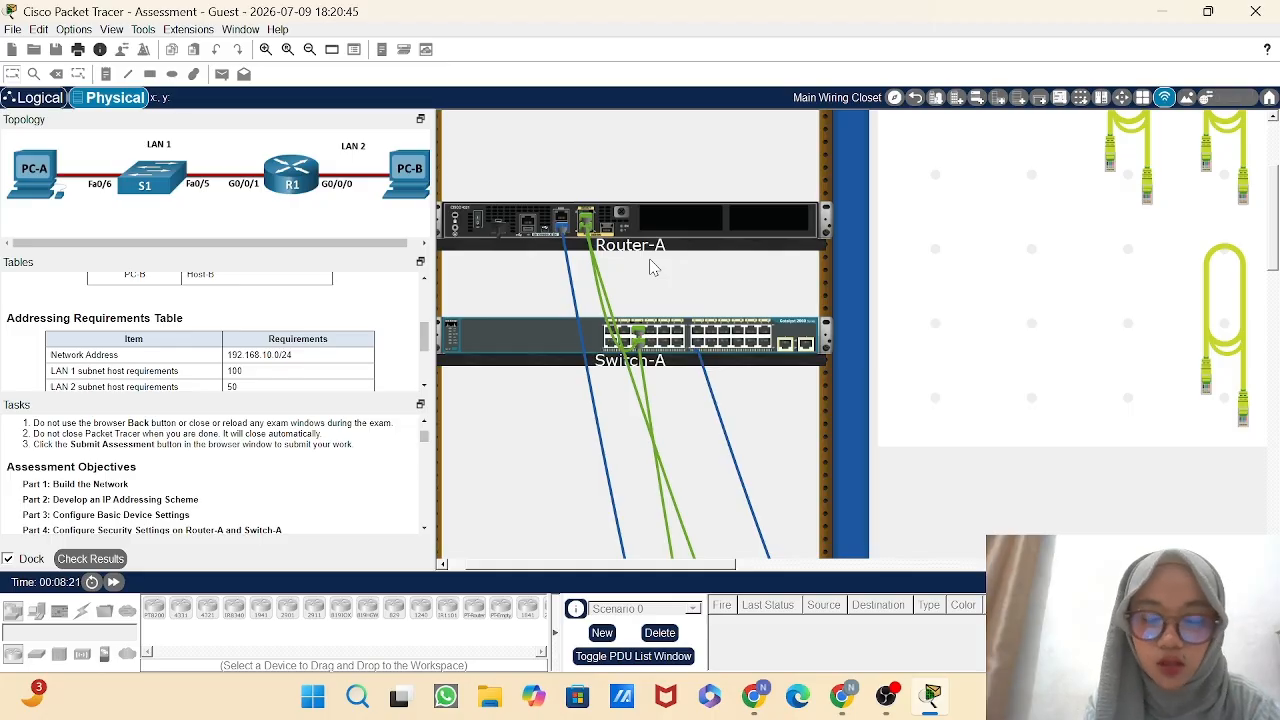
scroll(650, 267, "down", 10)
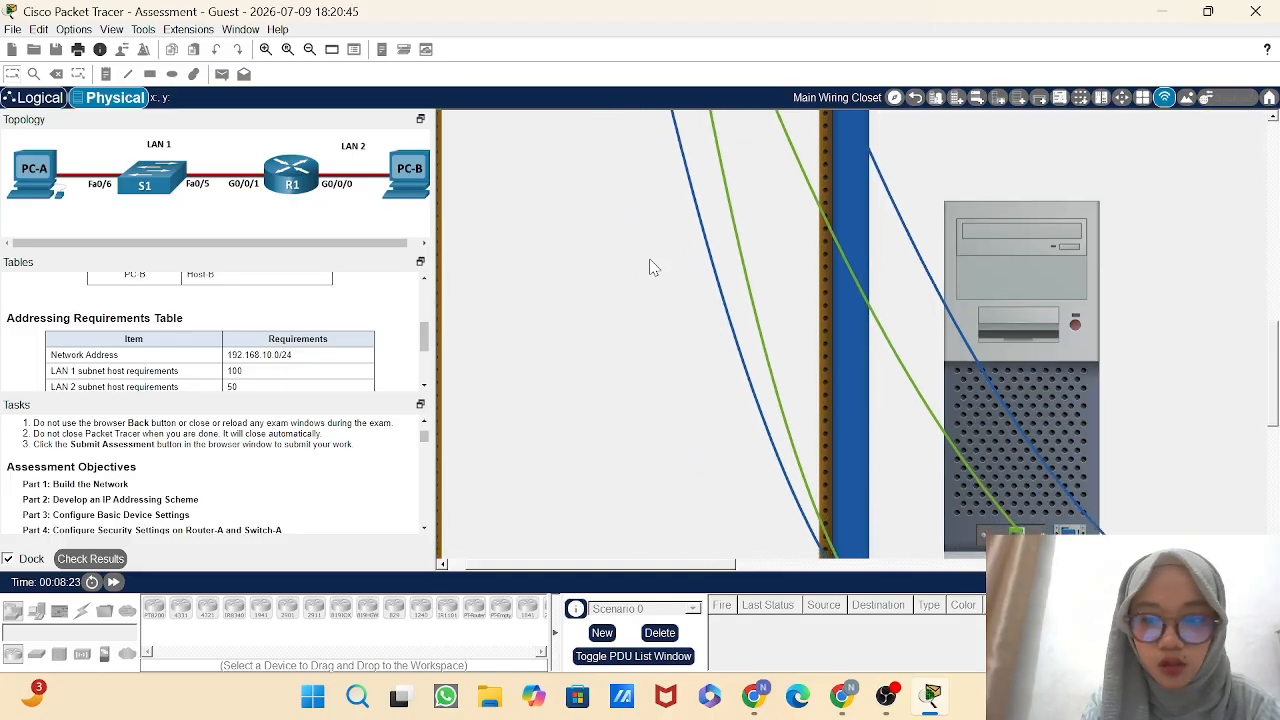
scroll(650, 267, "up", 10)
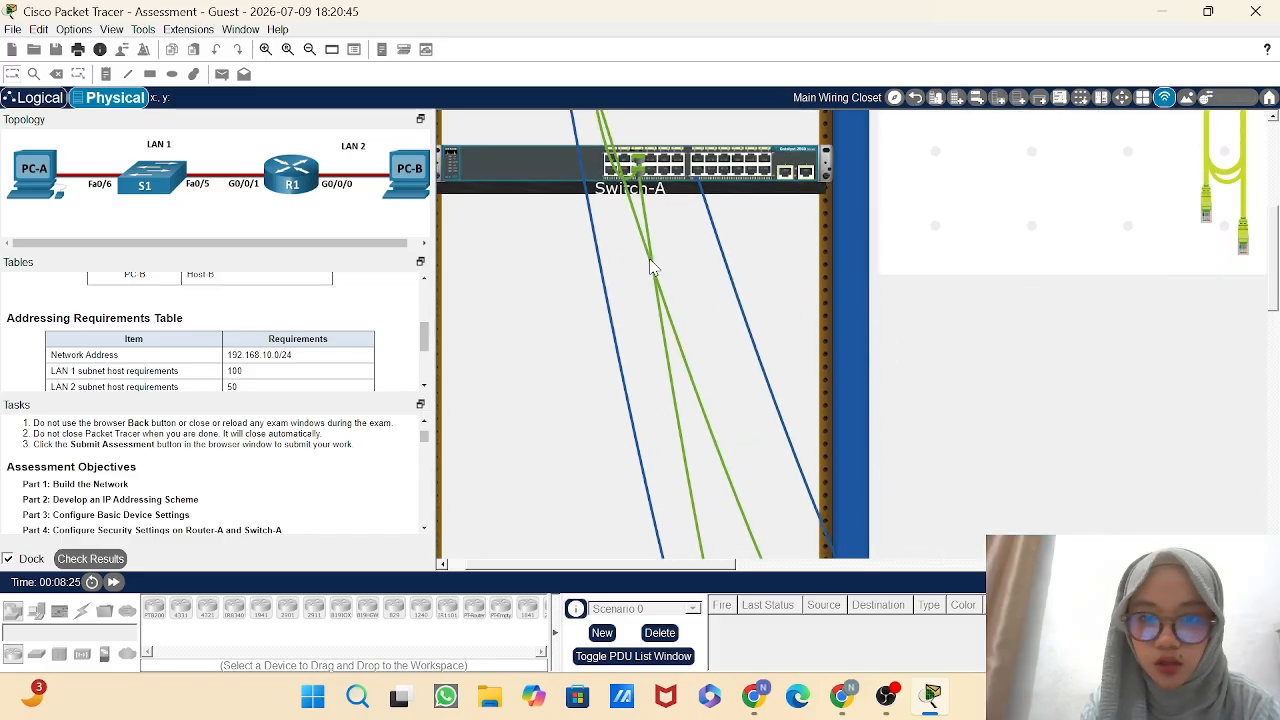
scroll(650, 267, "down", 8)
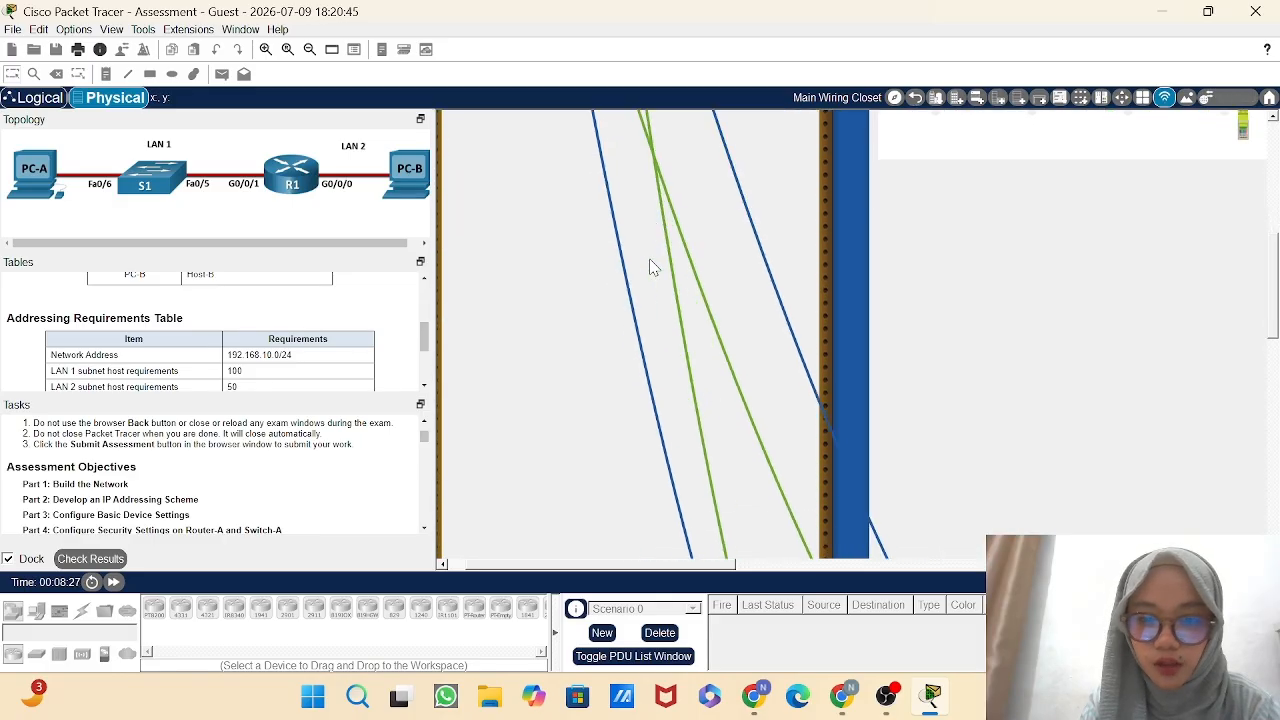
scroll(650, 267, "up", 5)
scroll(650, 267, "up", 3)
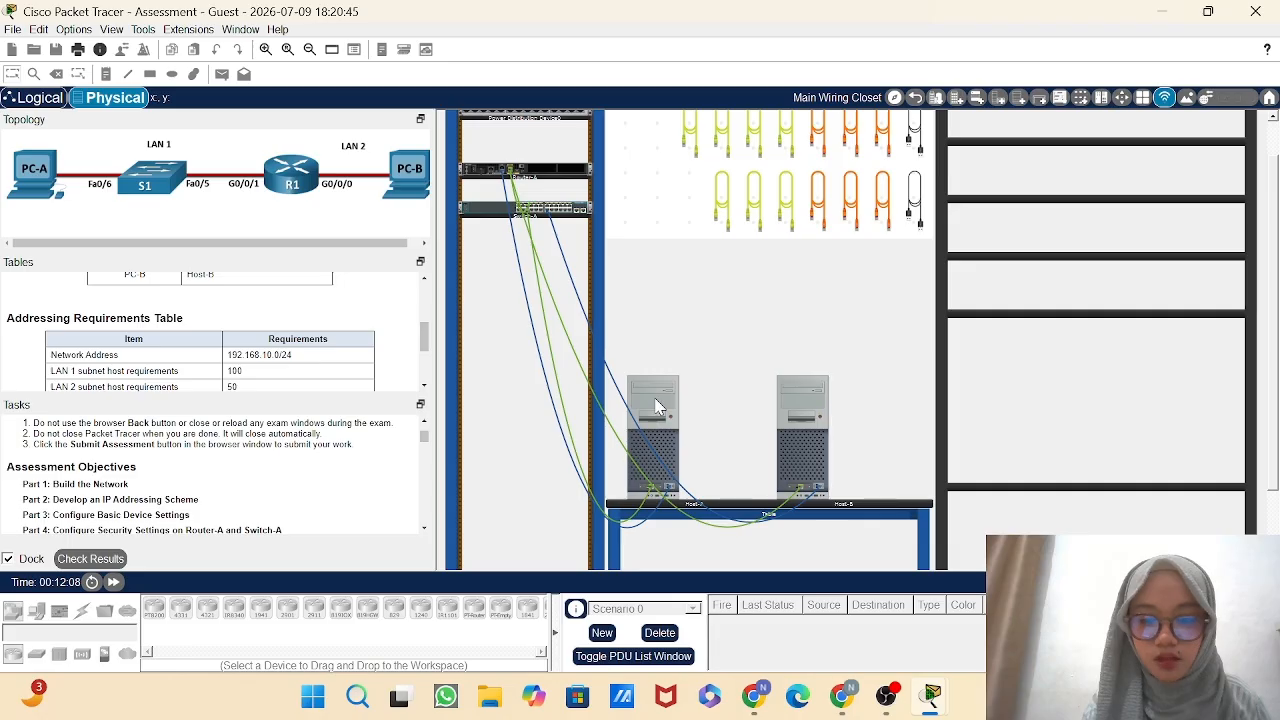
Start the router's console session in Host-A's terminal and enter privileged EXEC mode with the enable command.
left_click(657, 405)
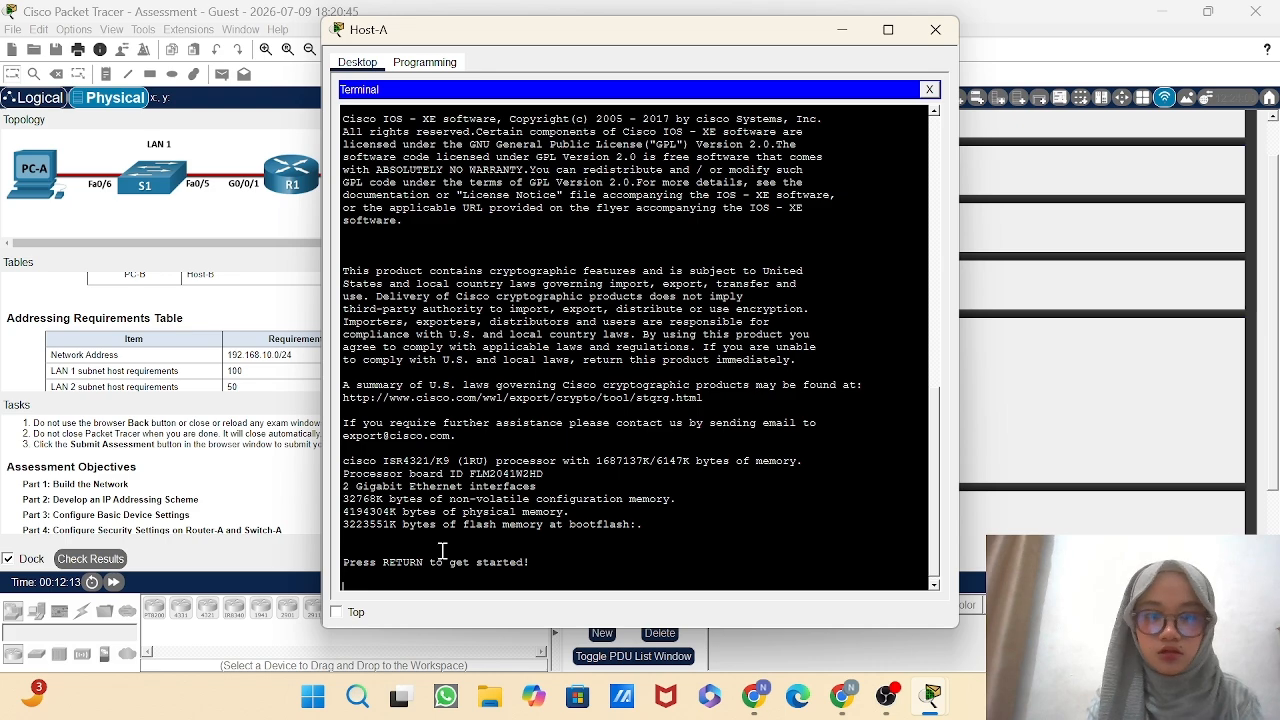
key("Return")
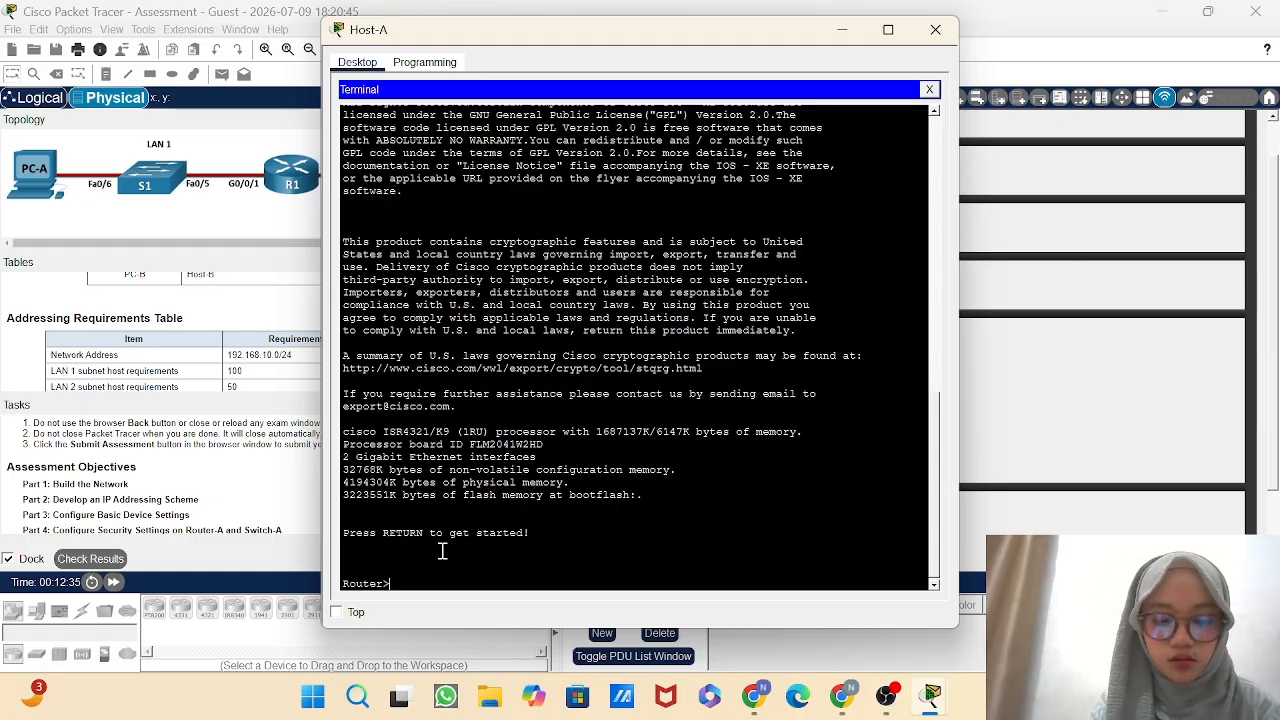
type("enab")
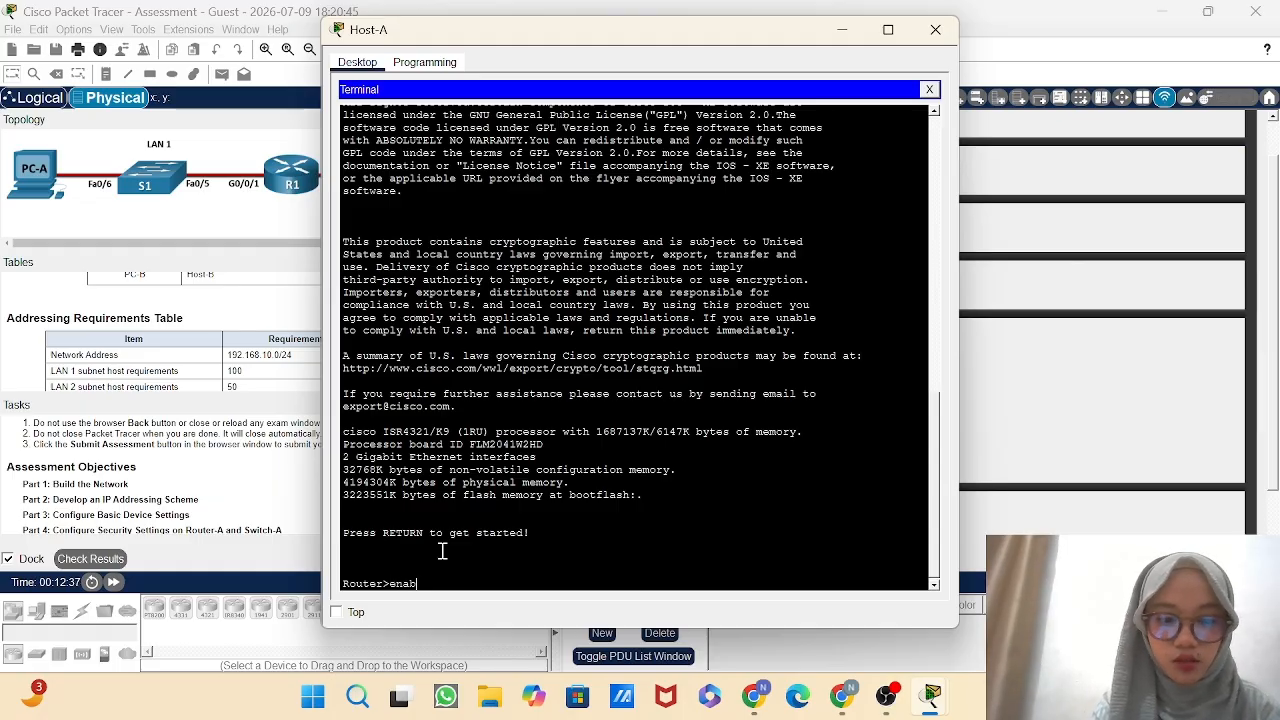
type("le")
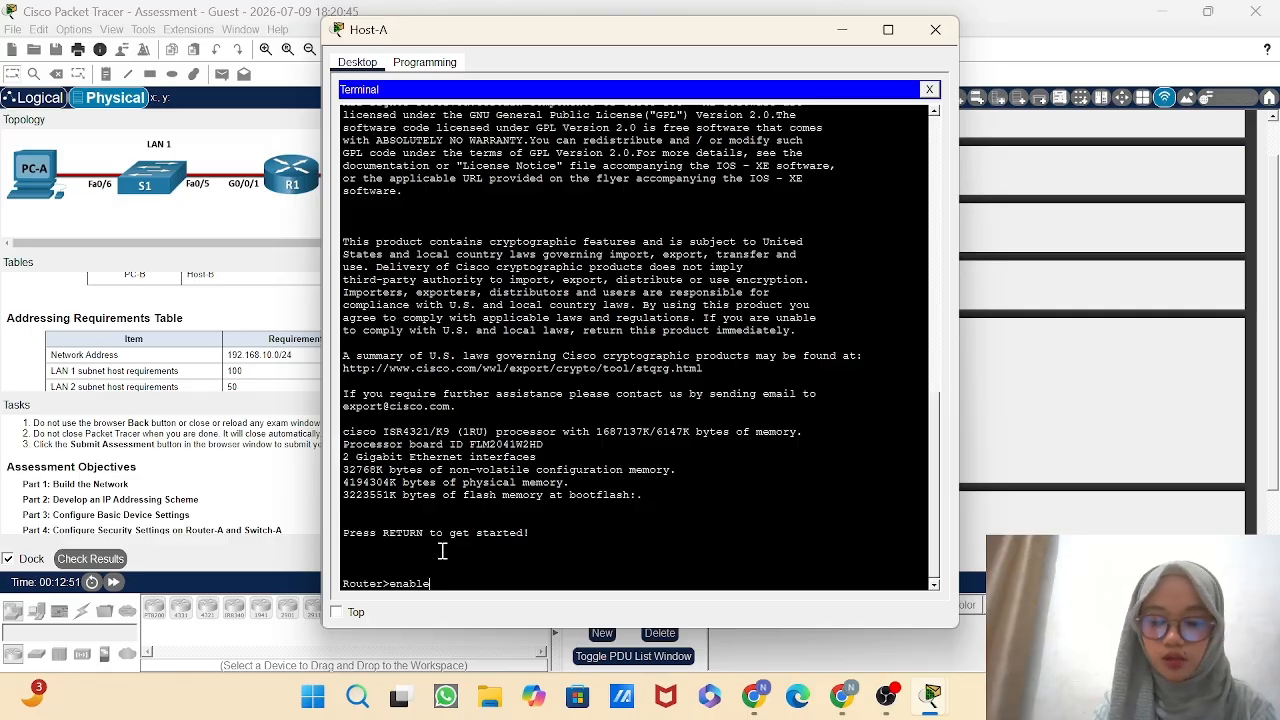
key("Return")
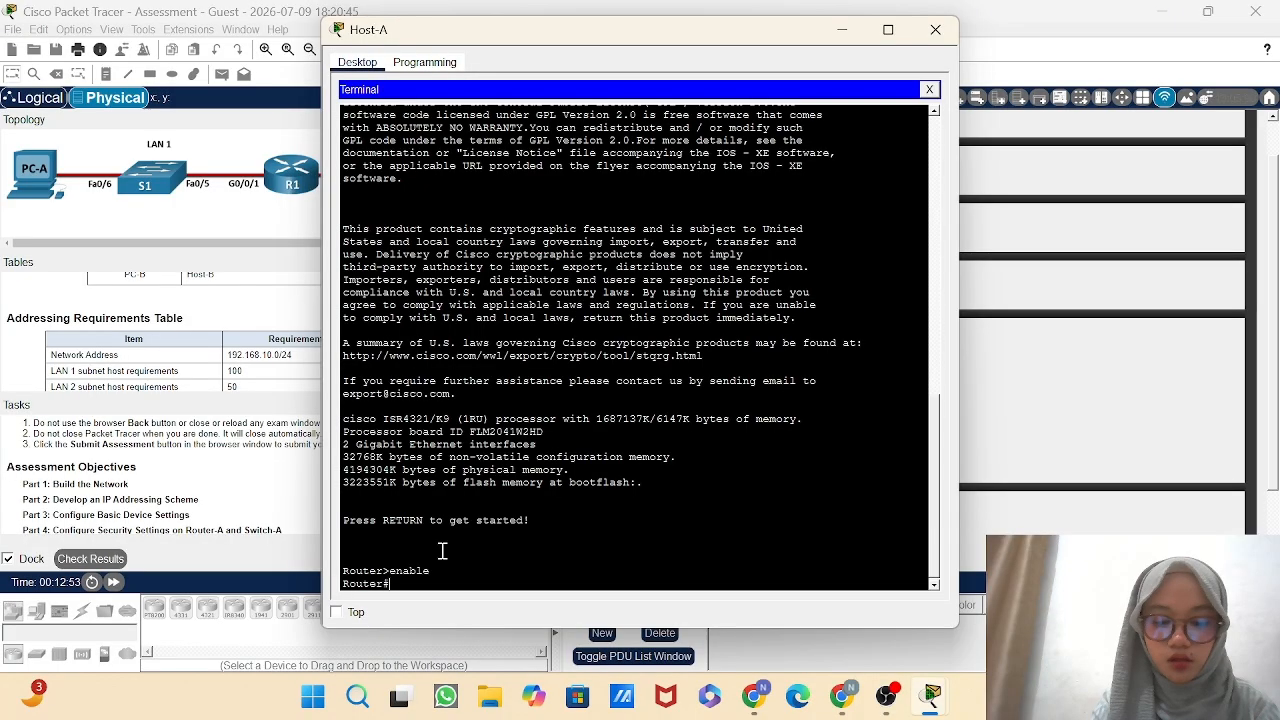
Enter the router's global configuration mode with the configure terminal command.
type("configu")
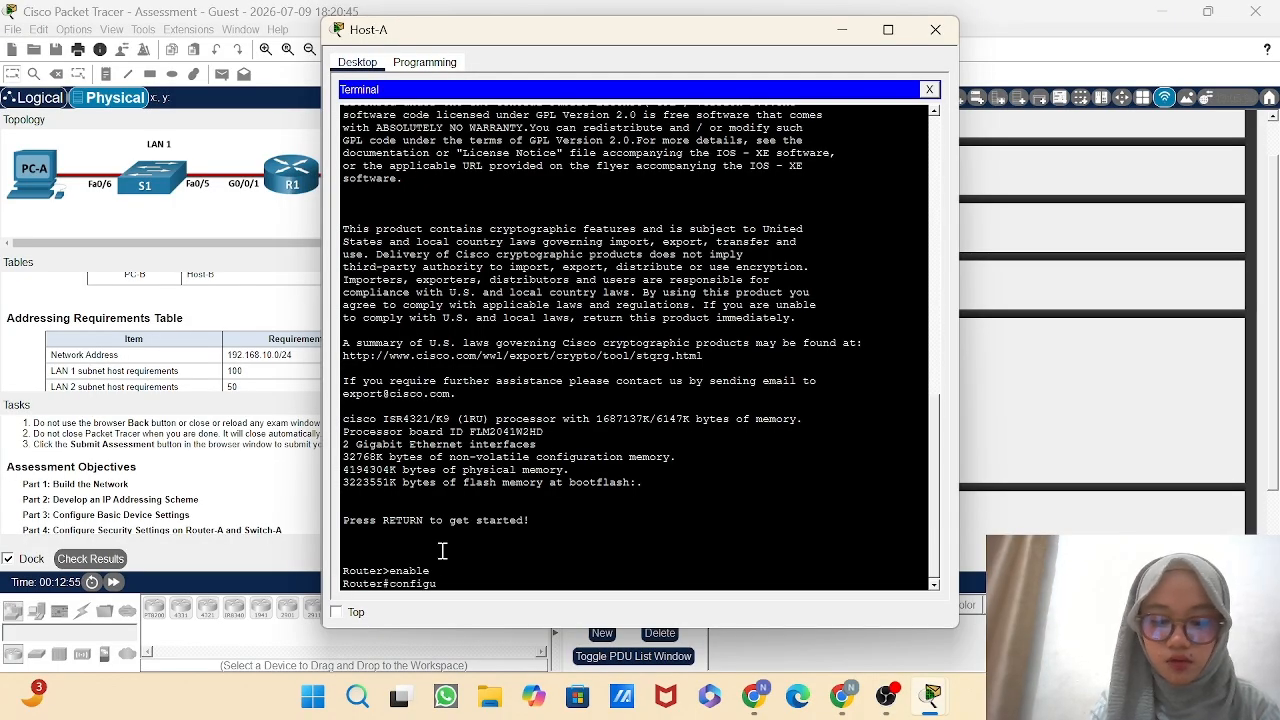
type("re terminal")
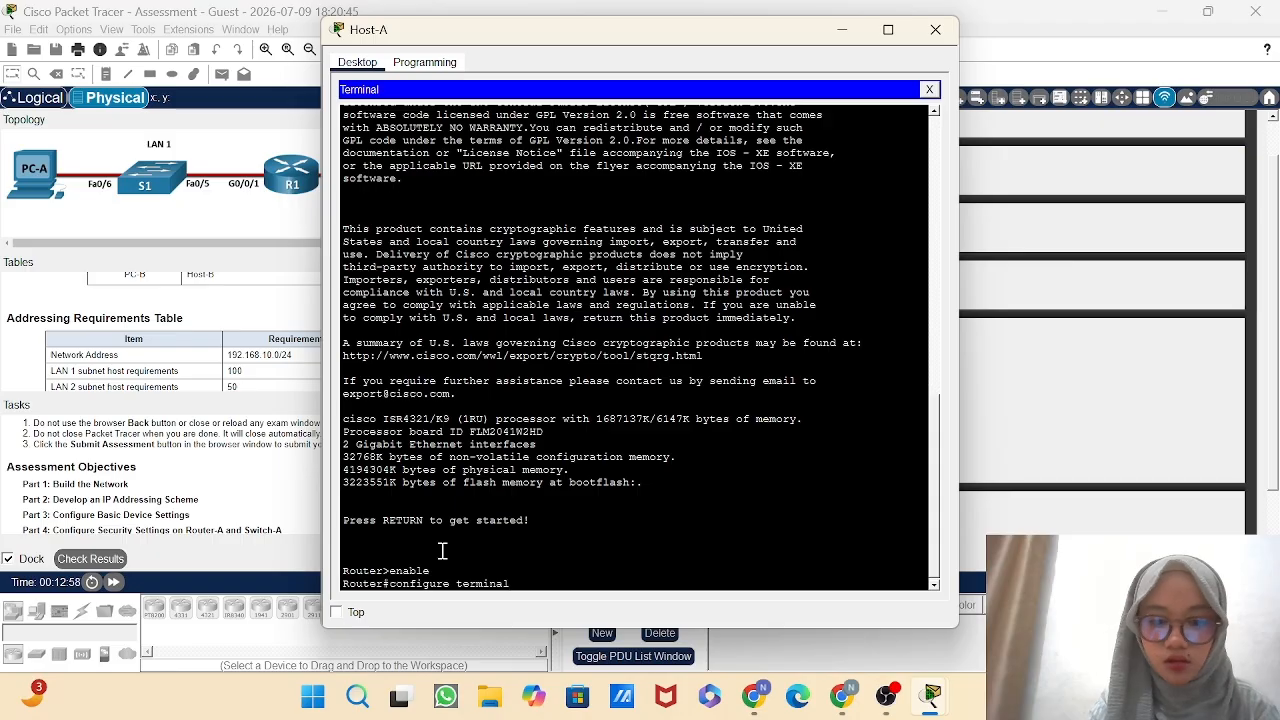
key("Return")
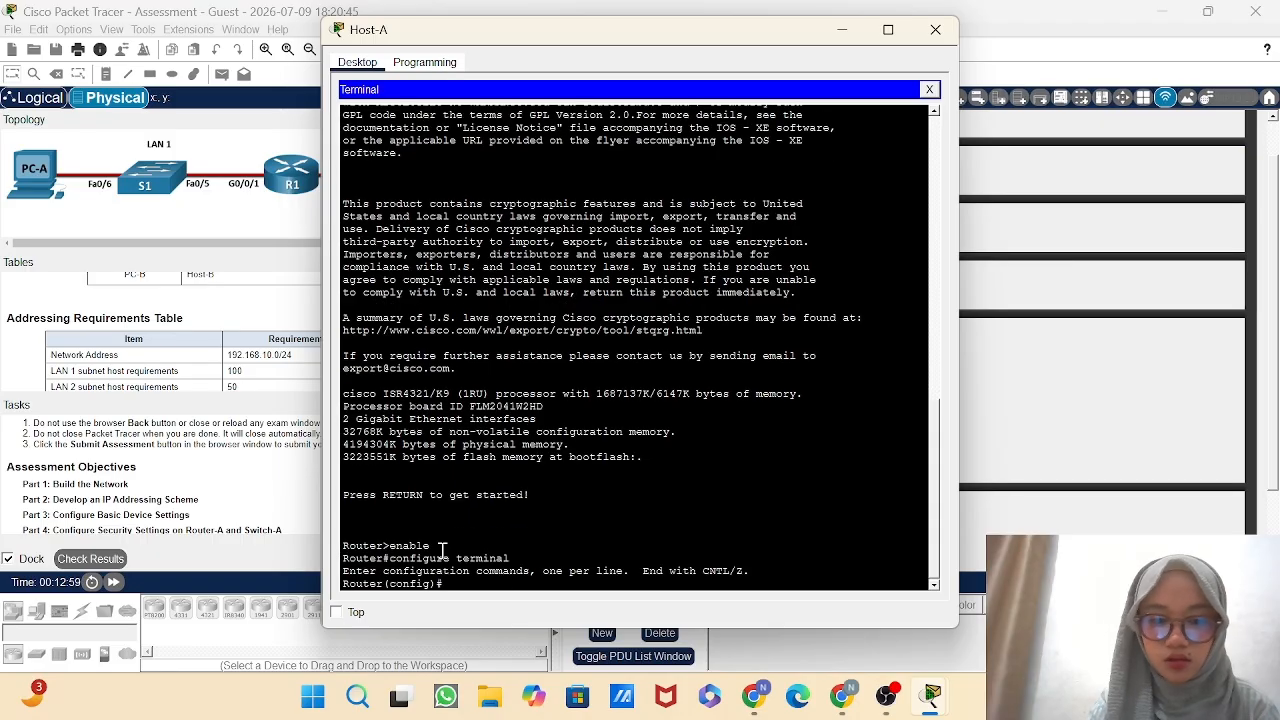
Try to set the router's hostname to "Router A", written with a space.
type("hos")
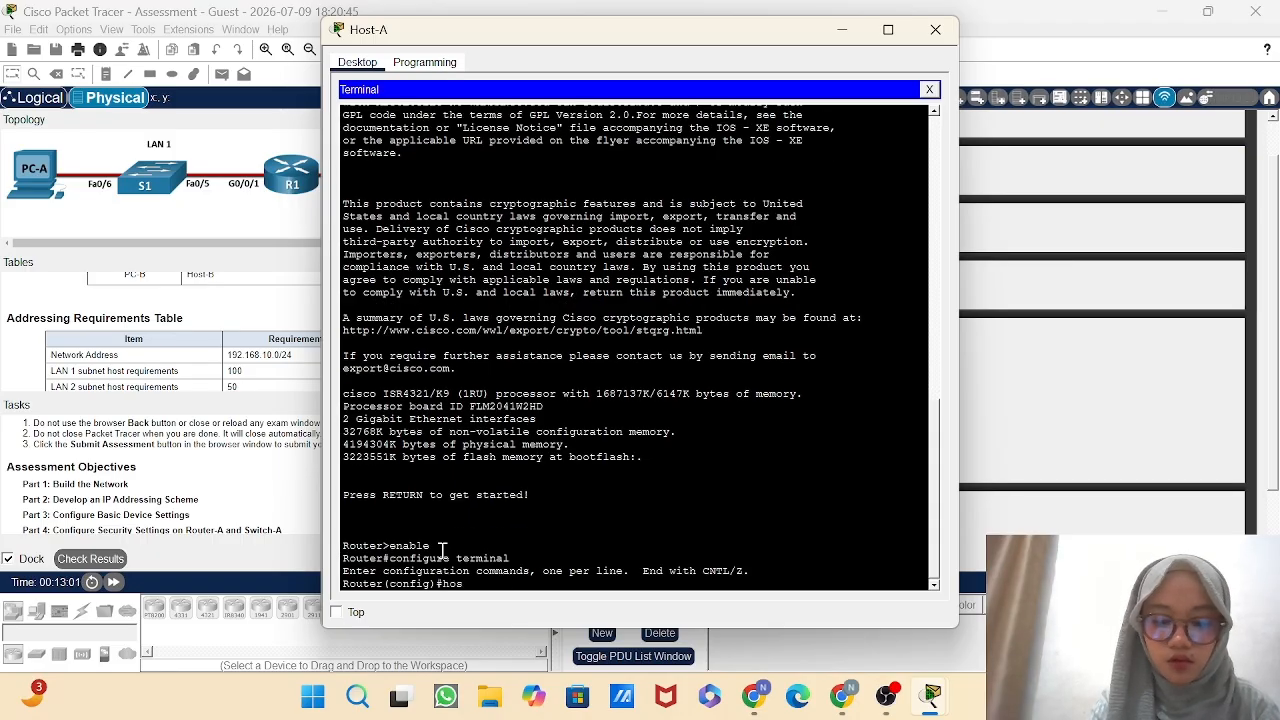
type("tname")
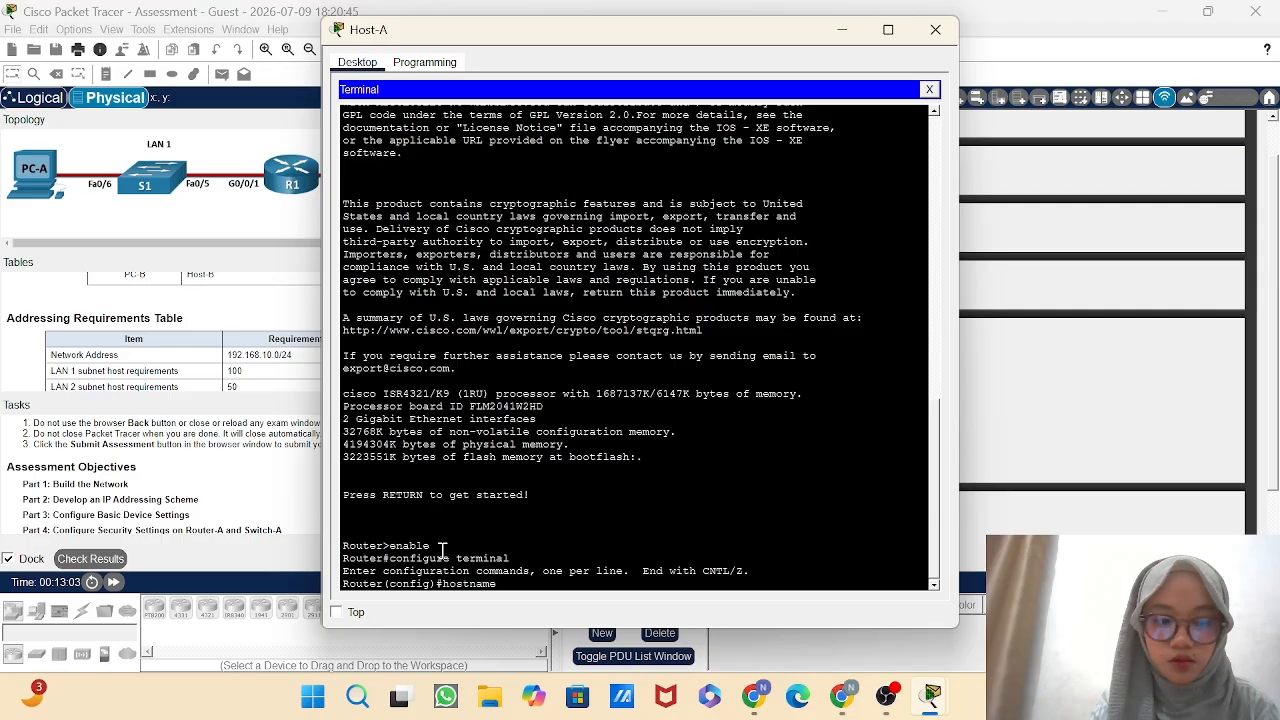
type(" Ce")
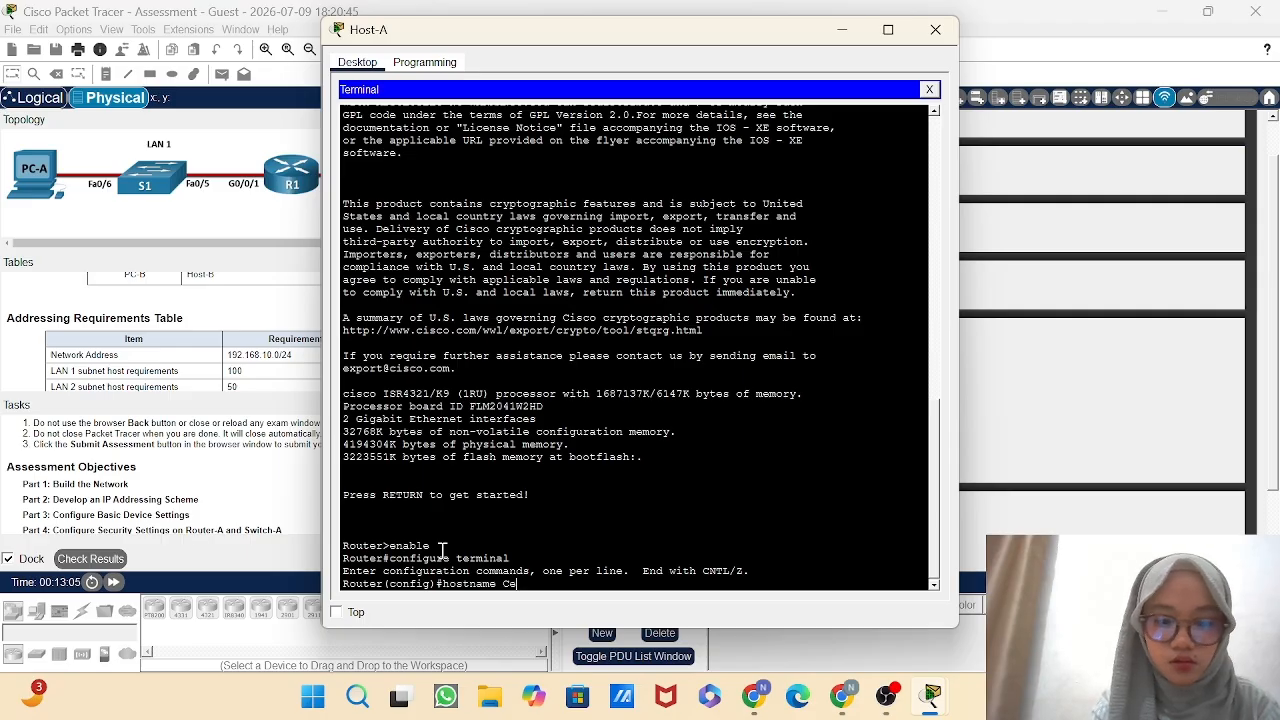
type("tral")
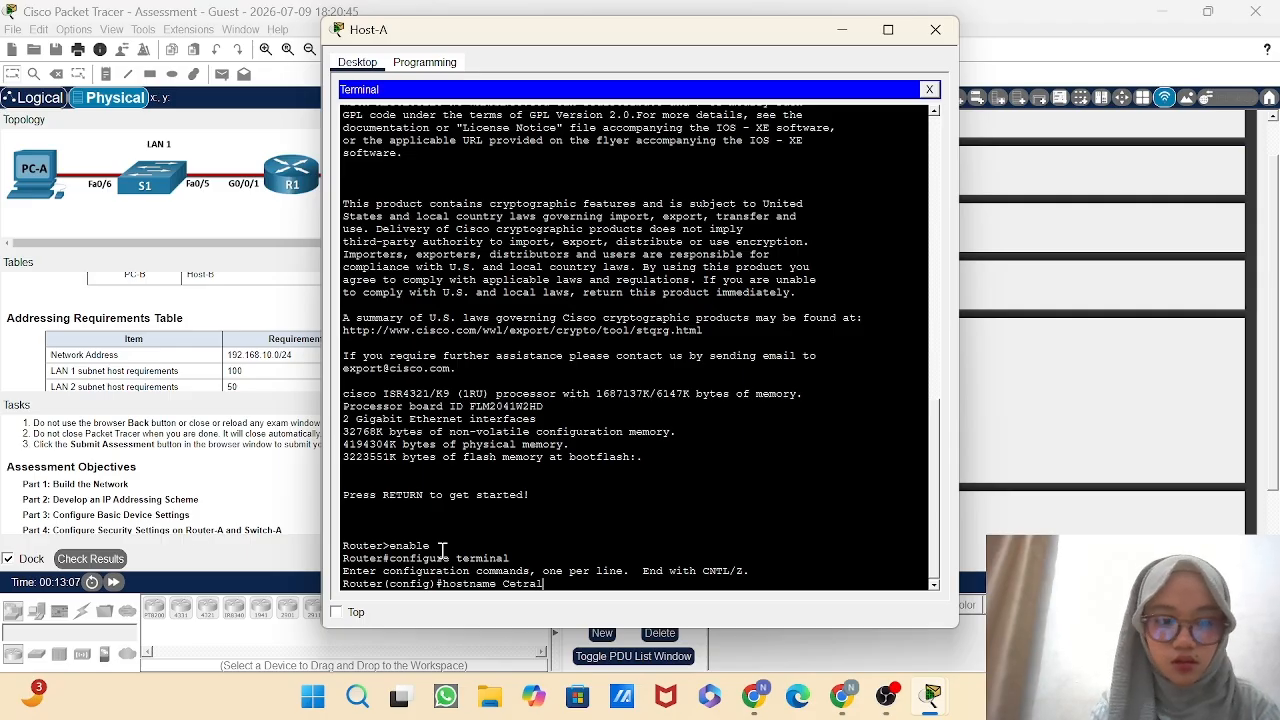
type("-")
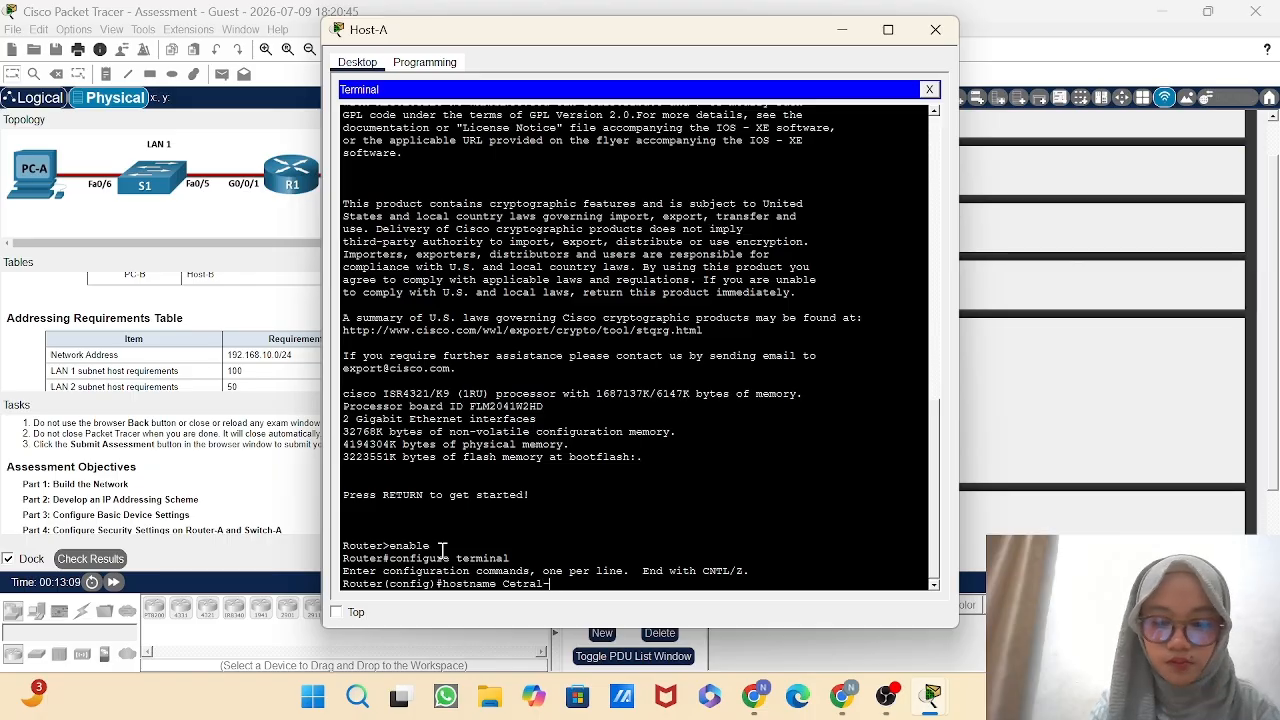
key("BackSpace")
key("BackSpace")
key("BackSpace")
key("BackSpace")
key("BackSpace")
key("BackSpace")
key("BackSpace")
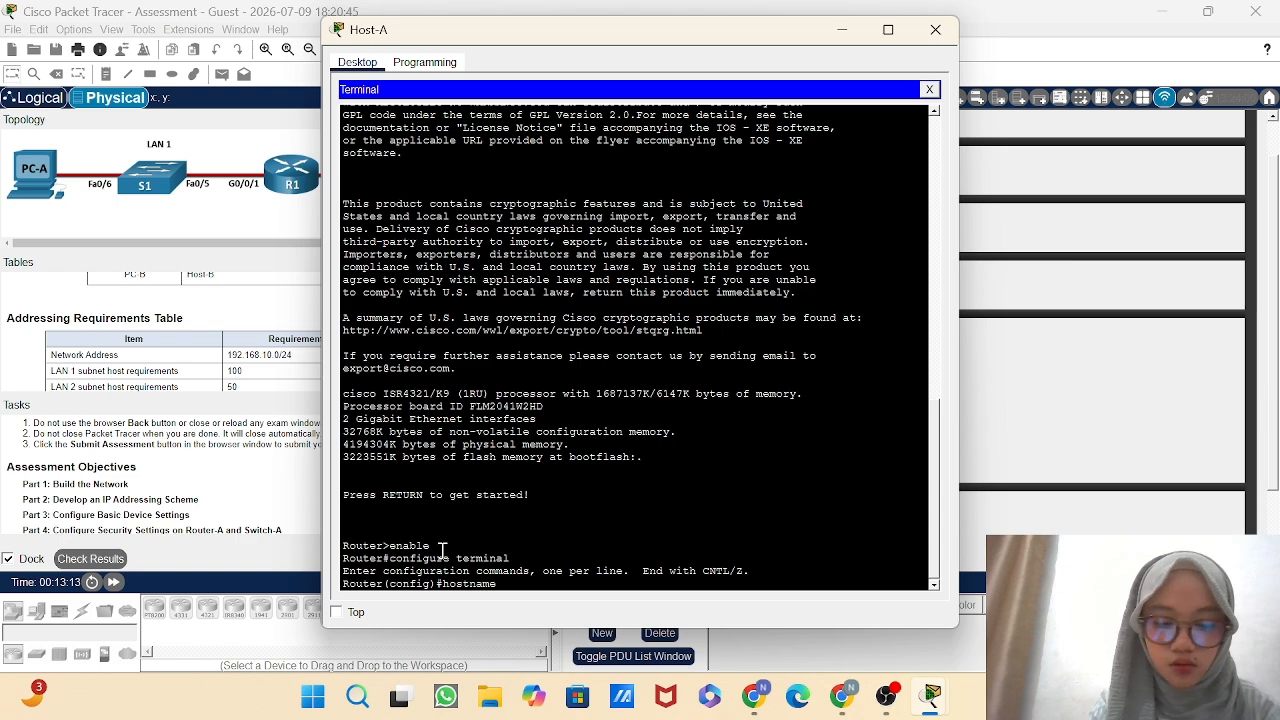
type("Router")
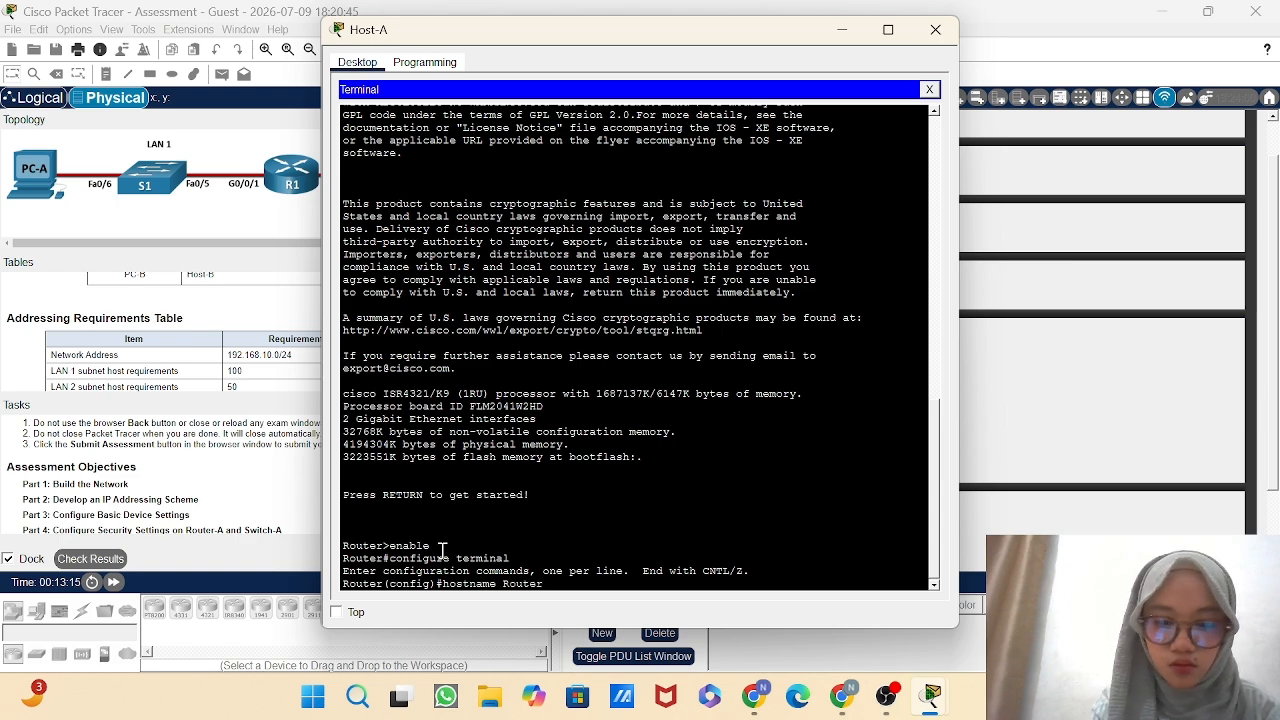
type(" A")
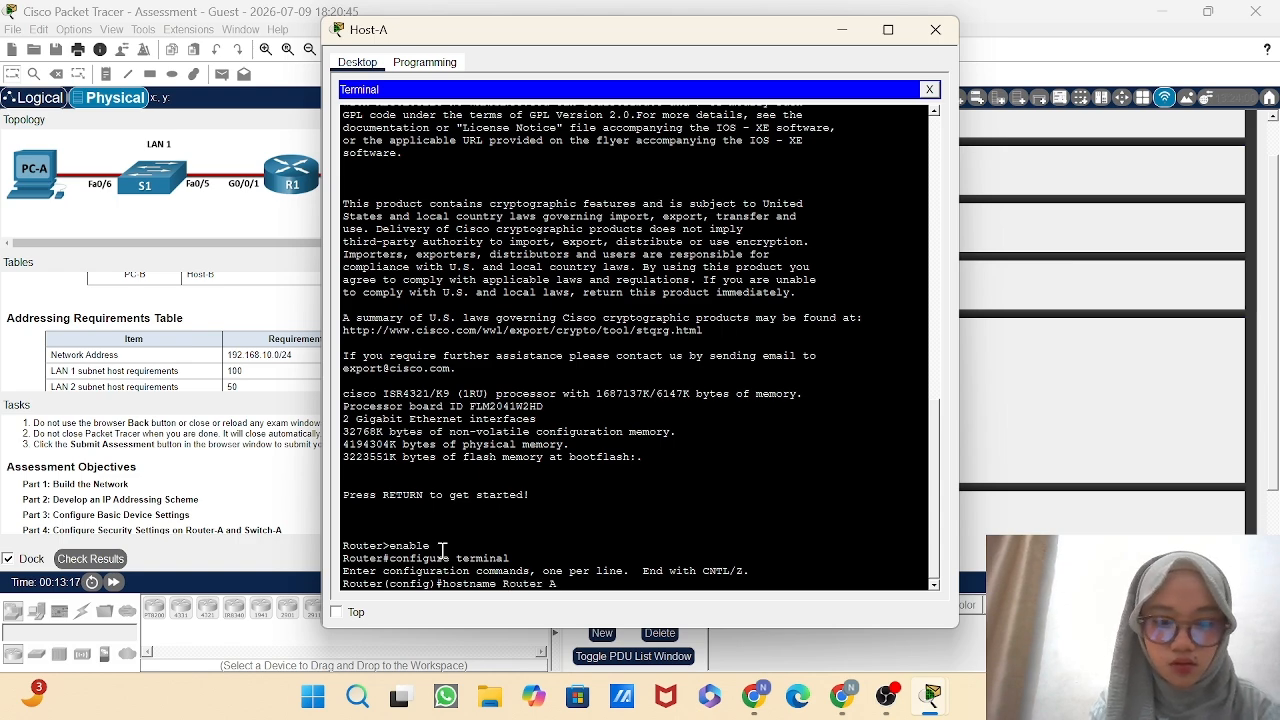
key("Return")
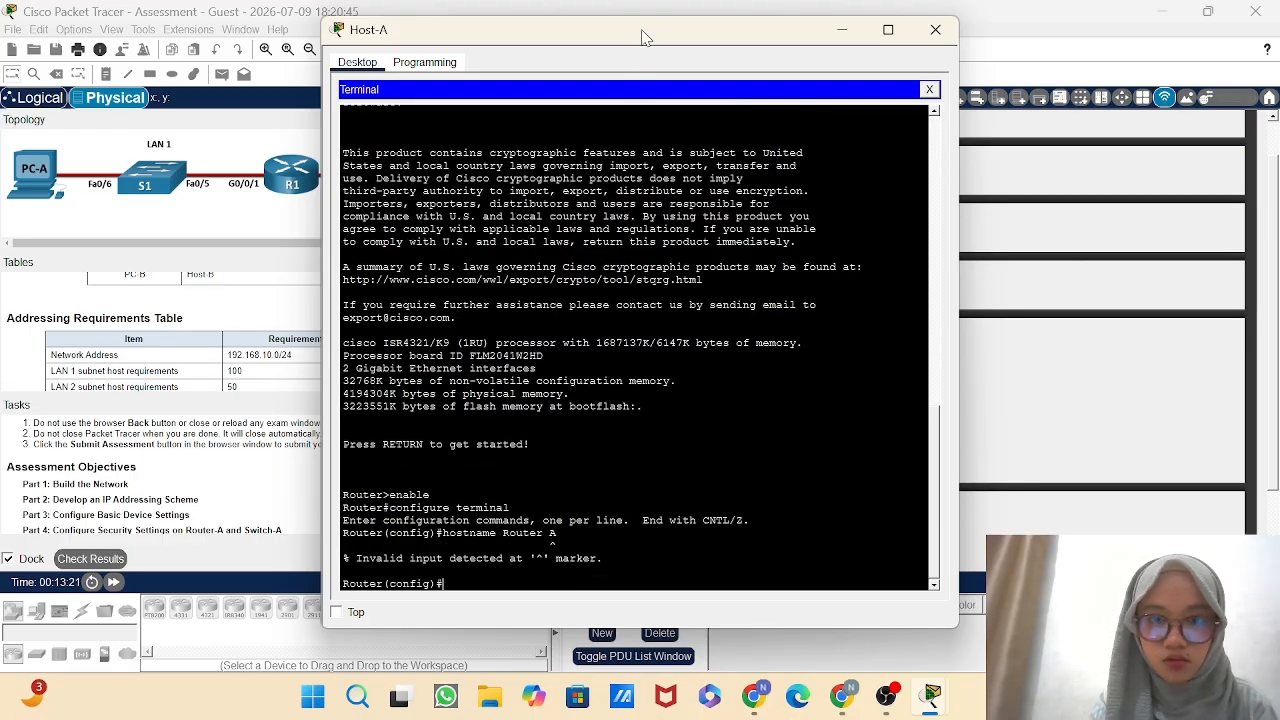
Uncover the instruction panels by moving the Host-A window aside, and set the router's hostname to Router-A.
left_click_drag(643, 37, 768, 52)
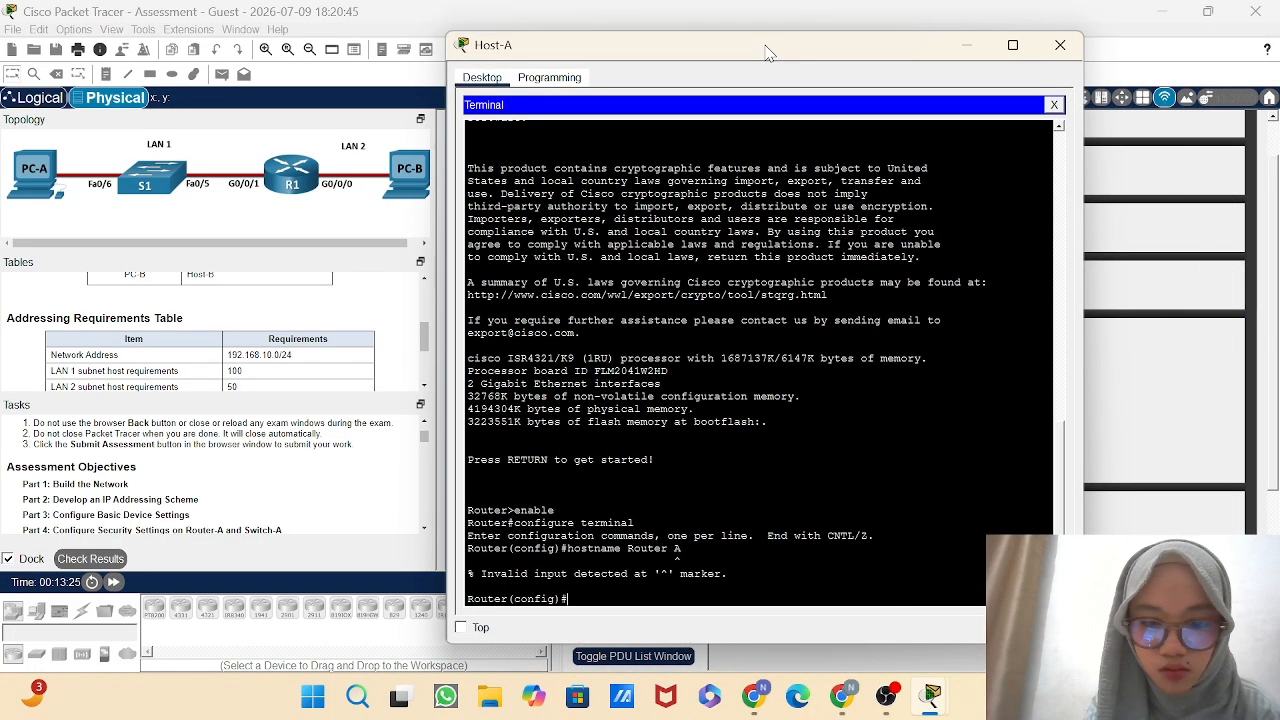
type("hosy")
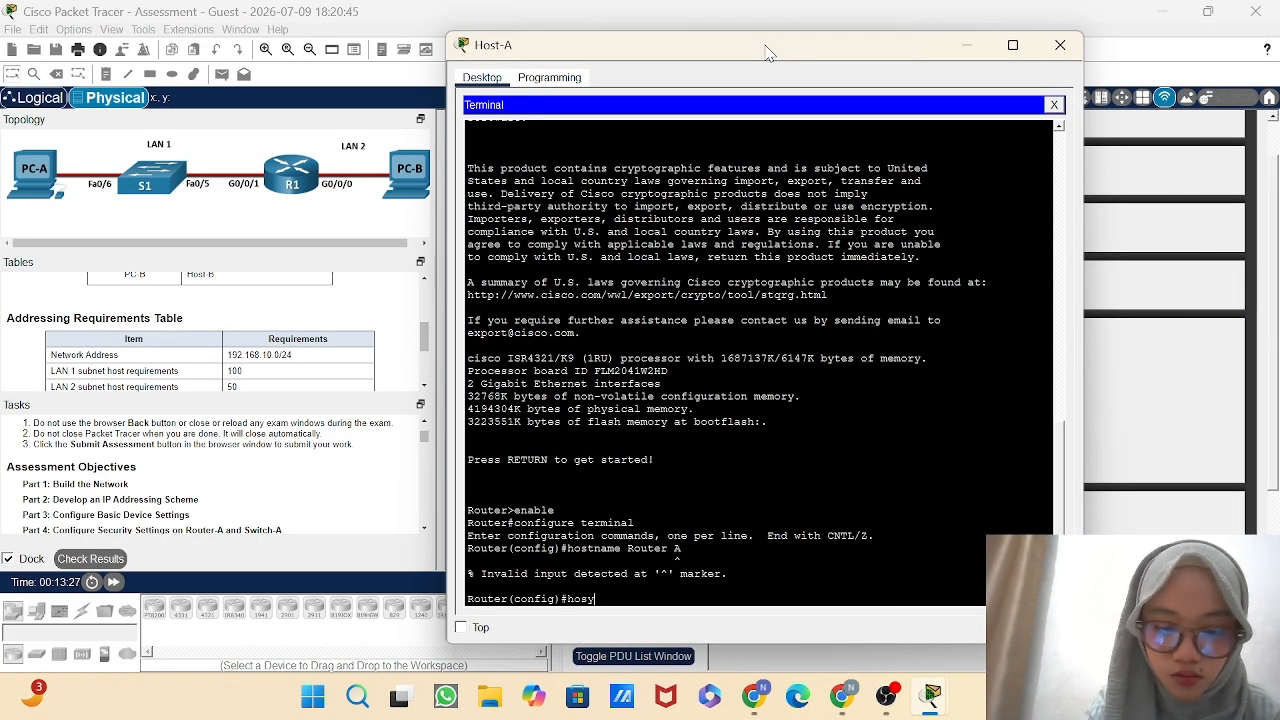
key("BackSpace")
type("t")
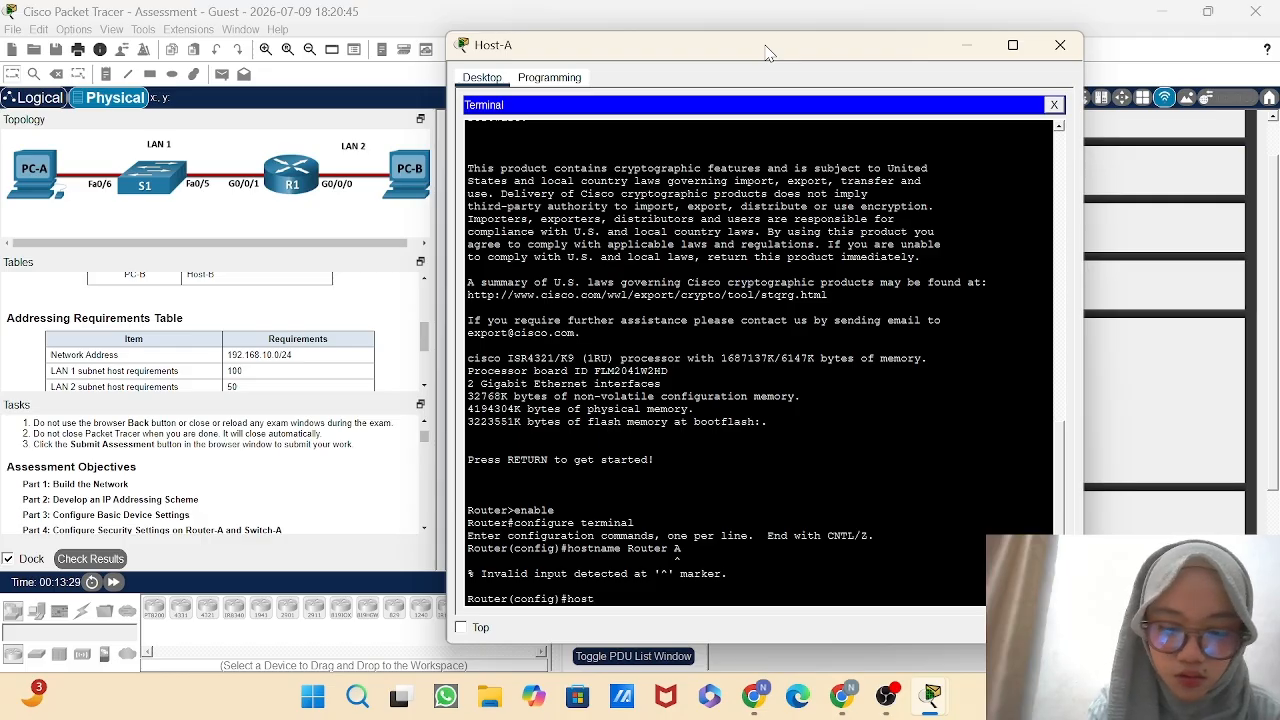
type("name")
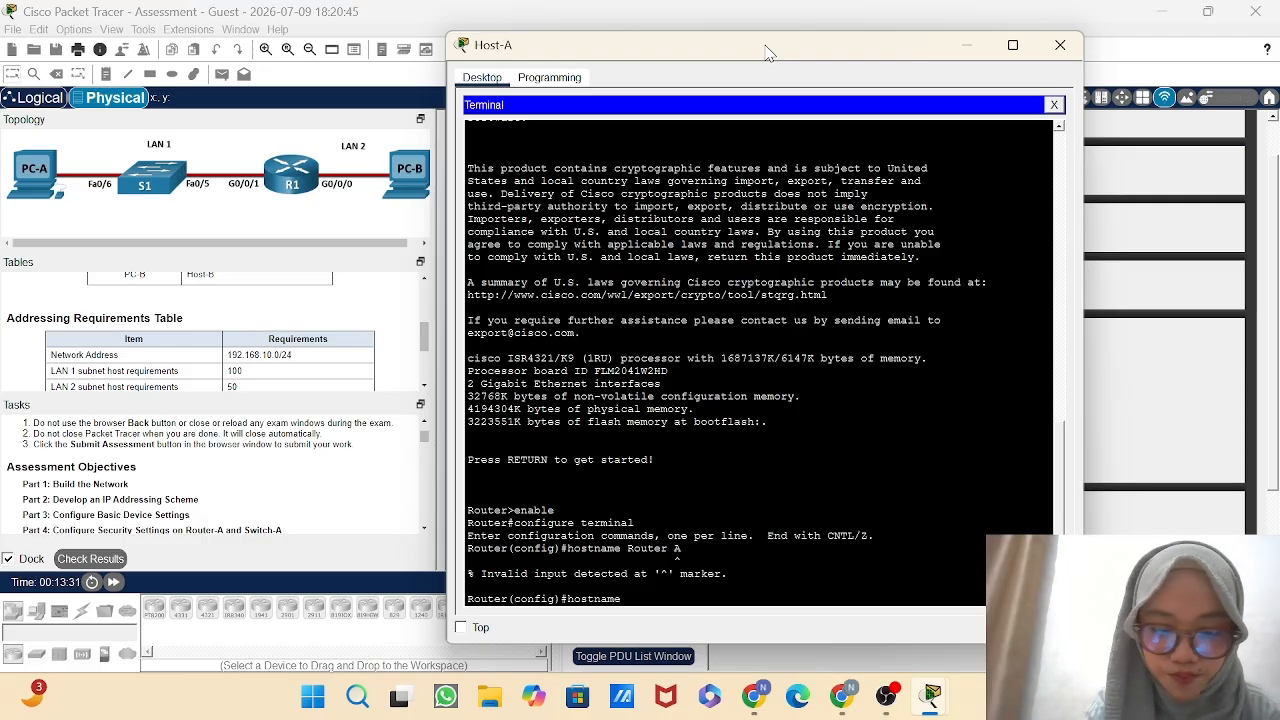
type(" Router")
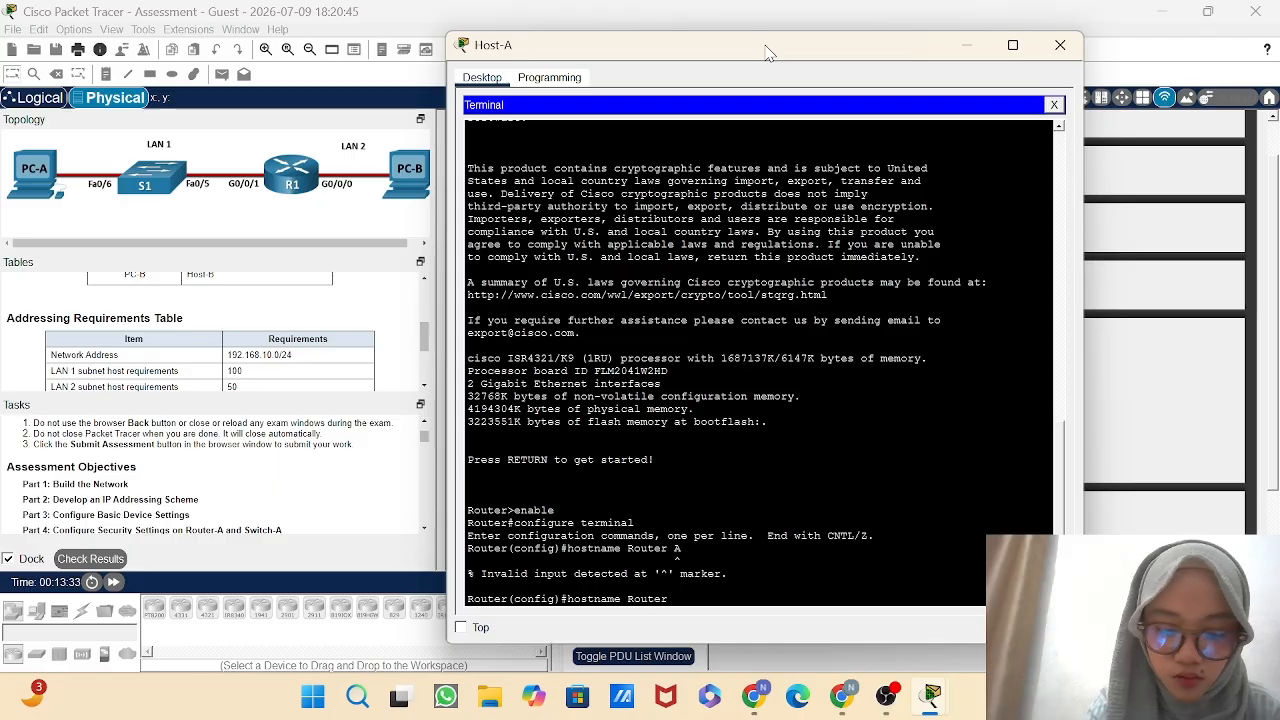
type("-a")
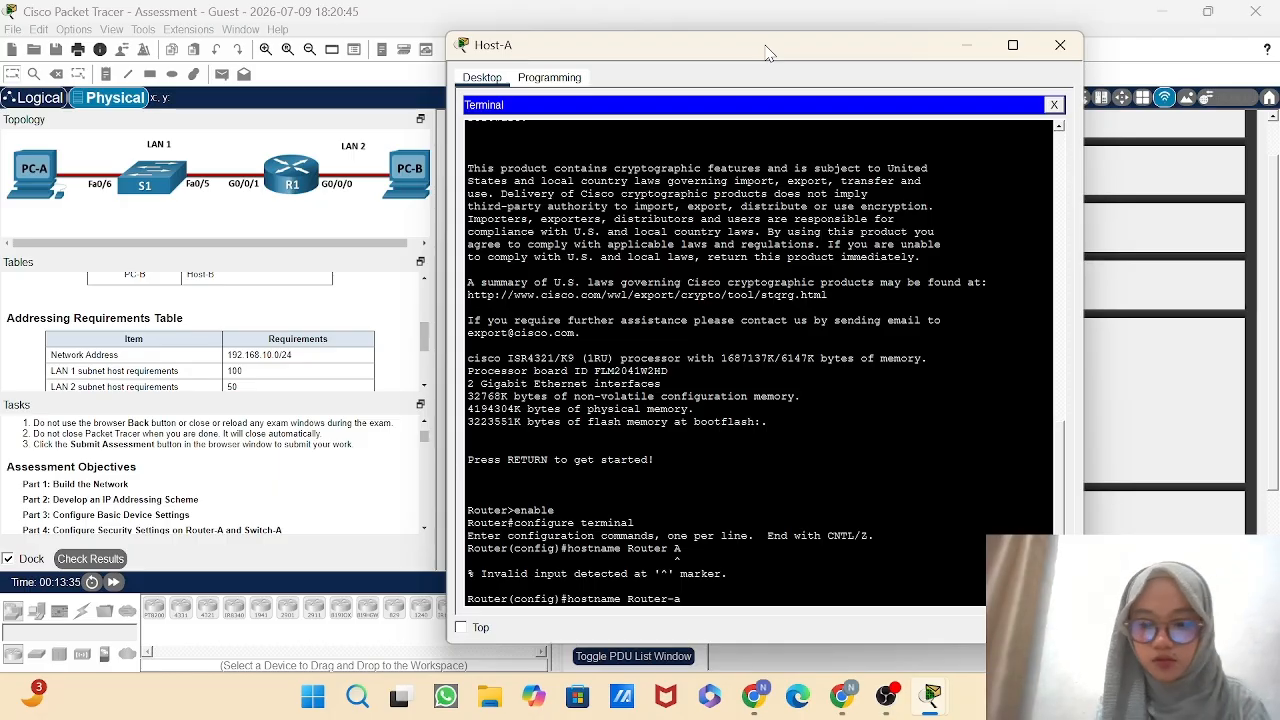
key("BackSpace")
type("A")
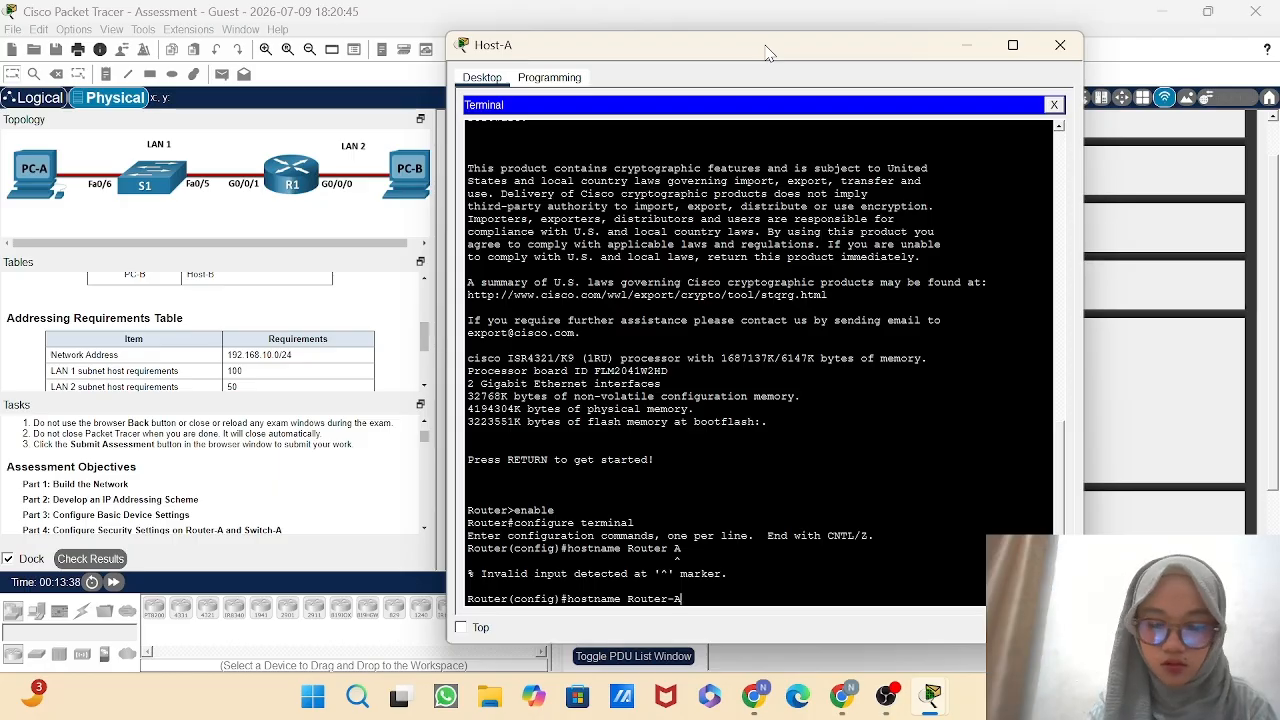
key("Return")
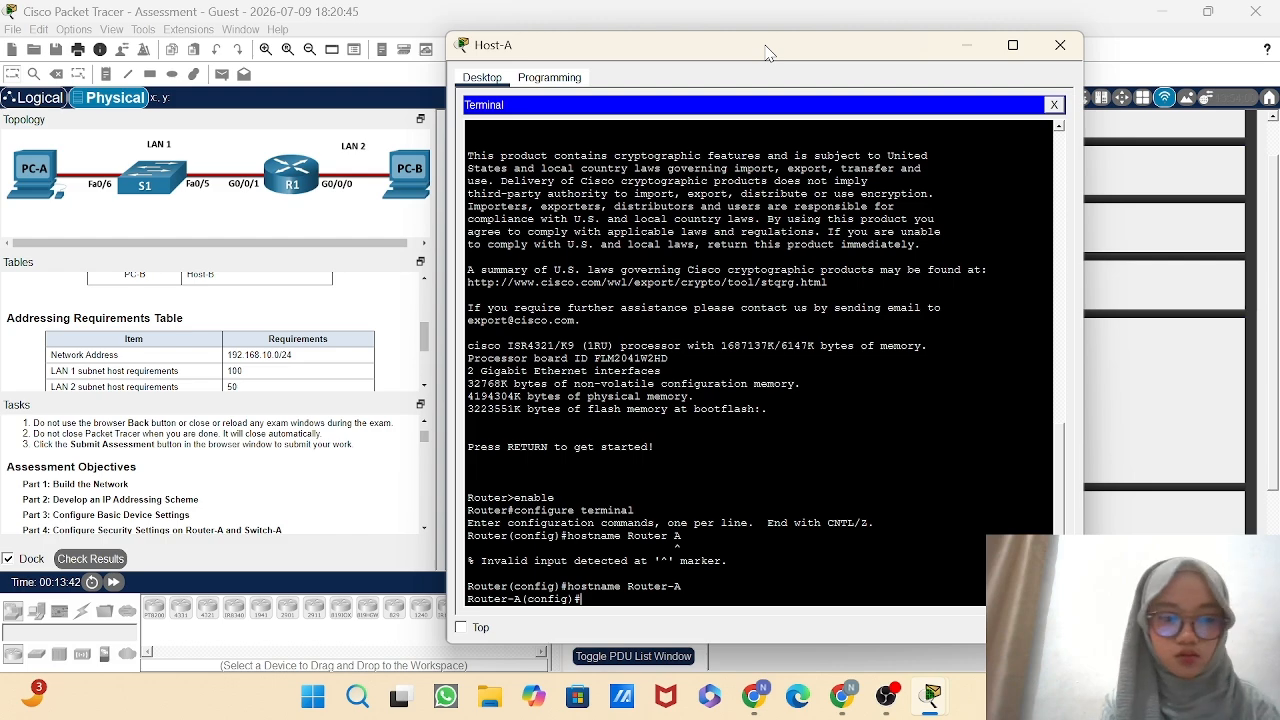
Disable DNS lookup on Router-A with the no ip domain-lookup command.
type("no i")
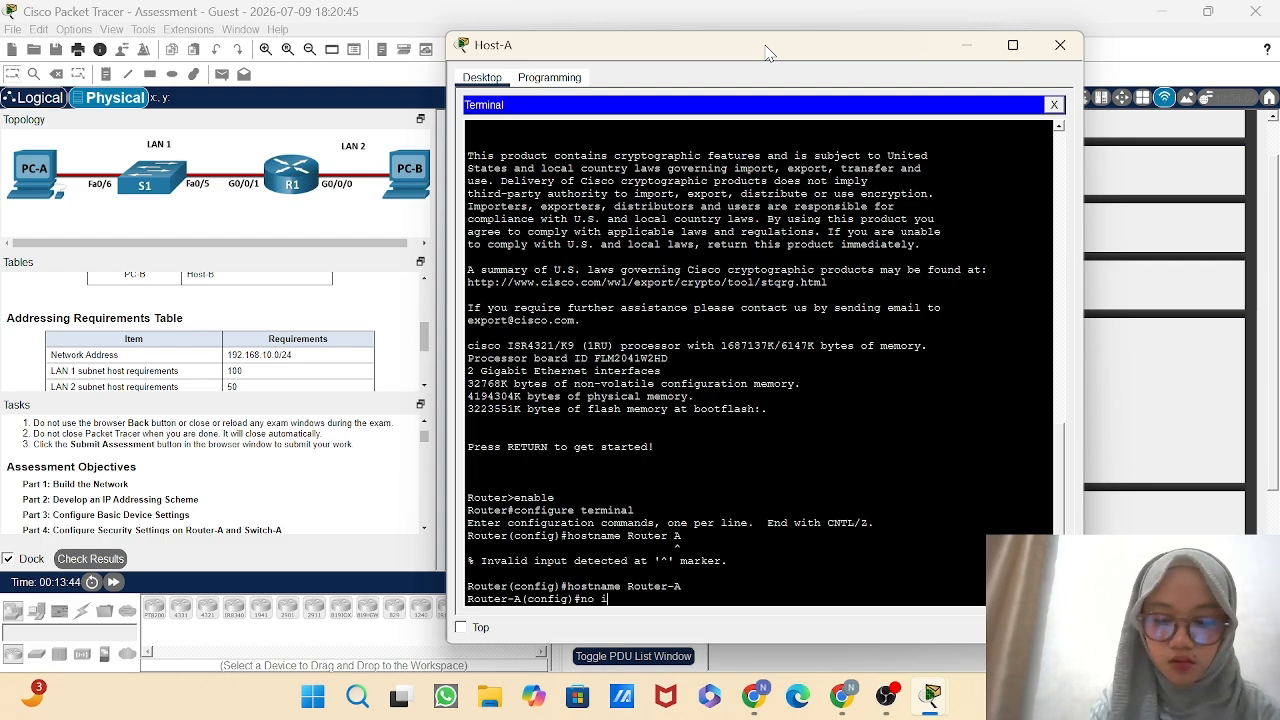
type("p do")
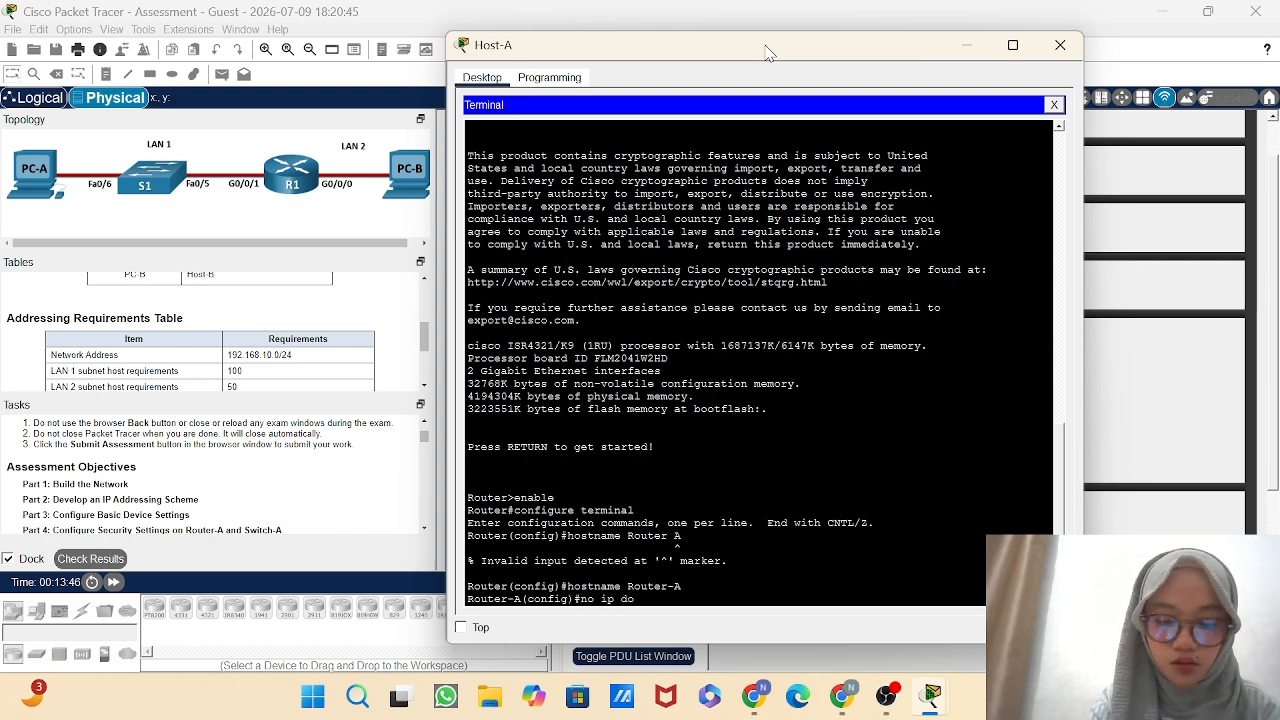
type("main-")
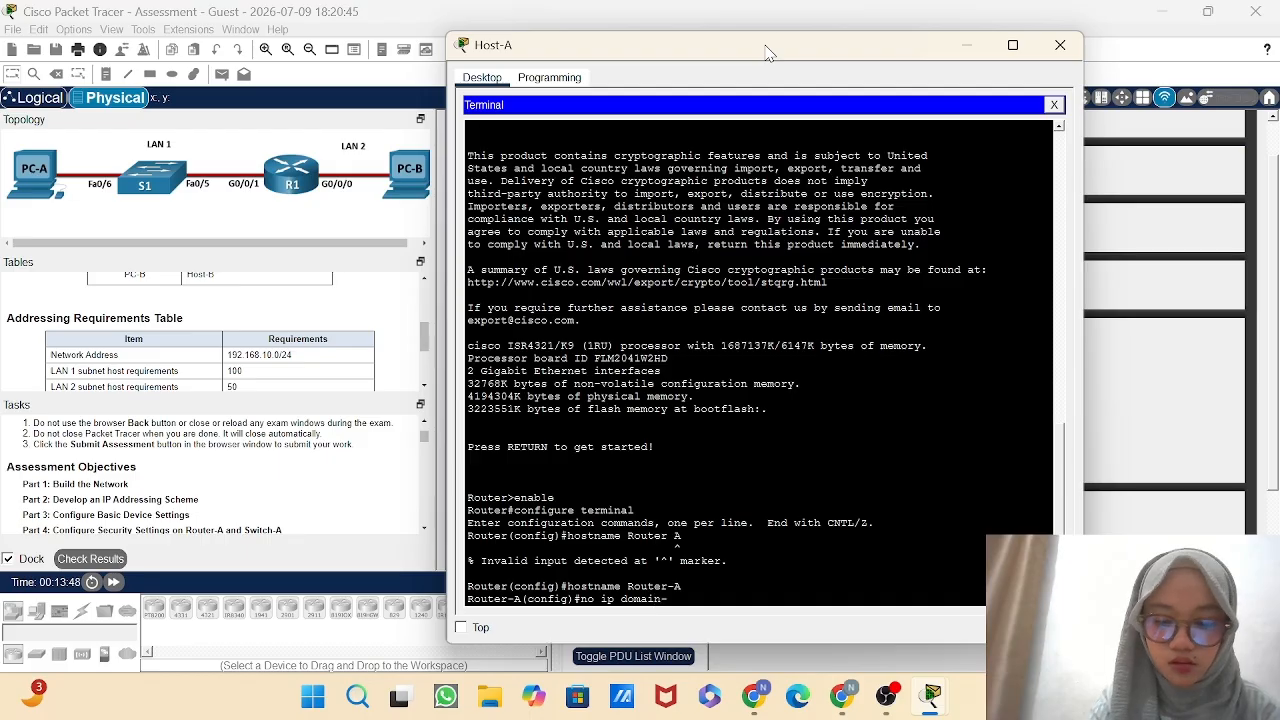
type("looku")
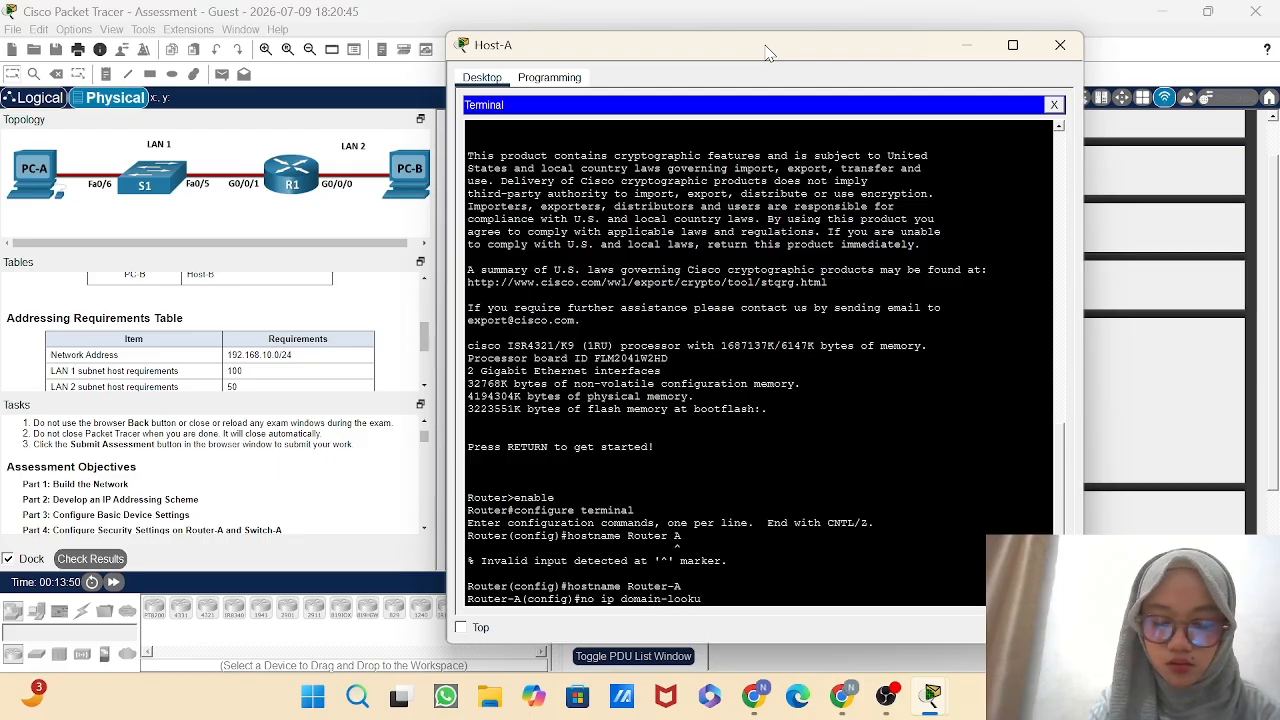
type("p")
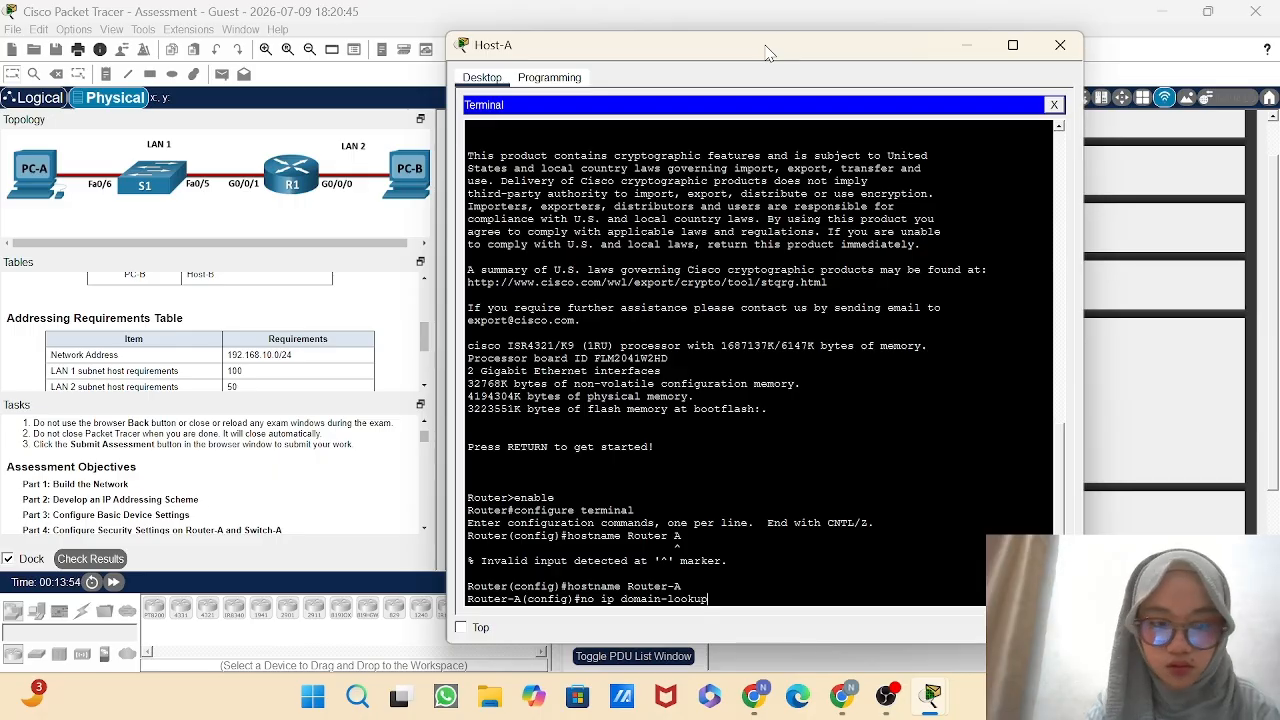
key("Return")
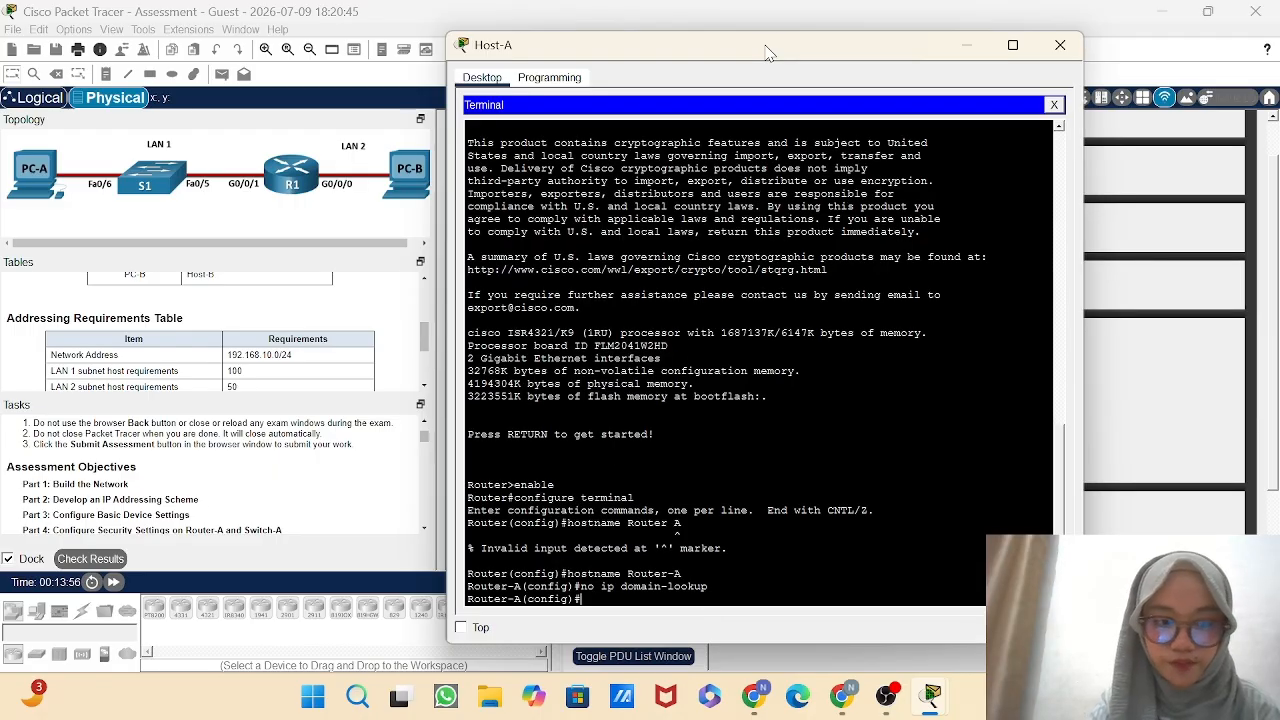
Set Router-A's message-of-the-day banner to "Unauthorized Access Prohibited", using # as the delimiter.
type("banner")
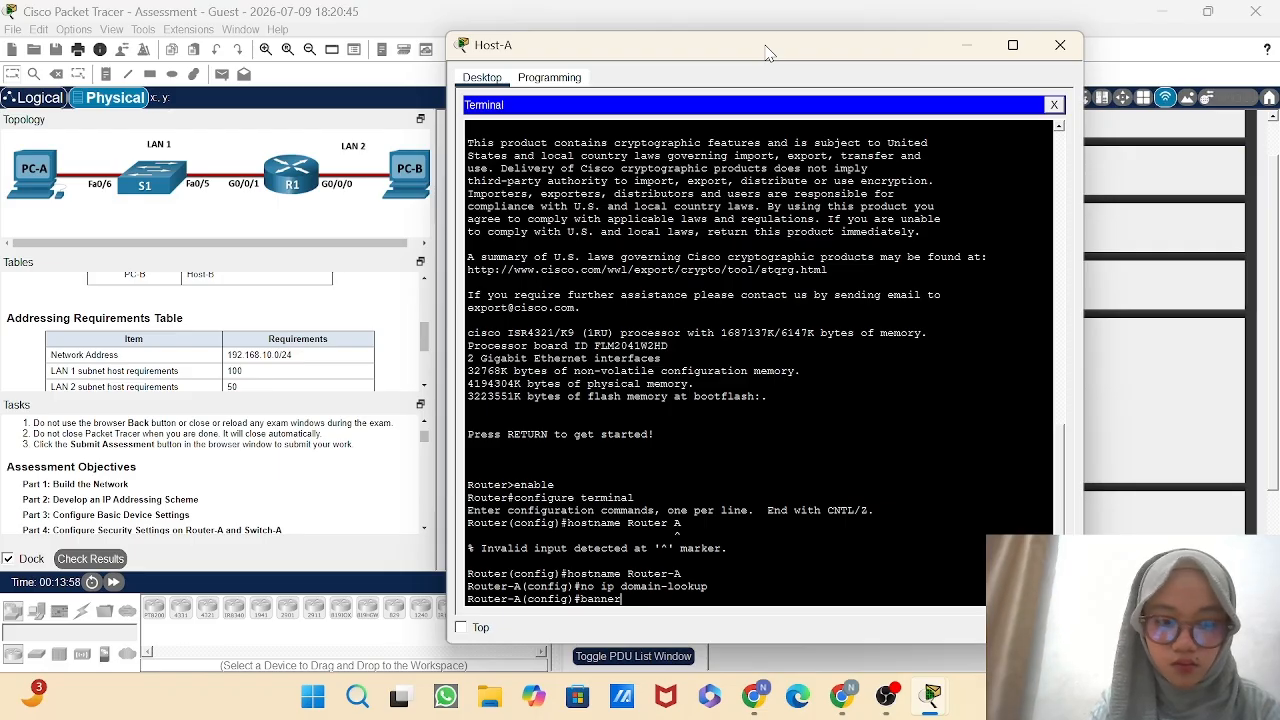
type(" motd ")
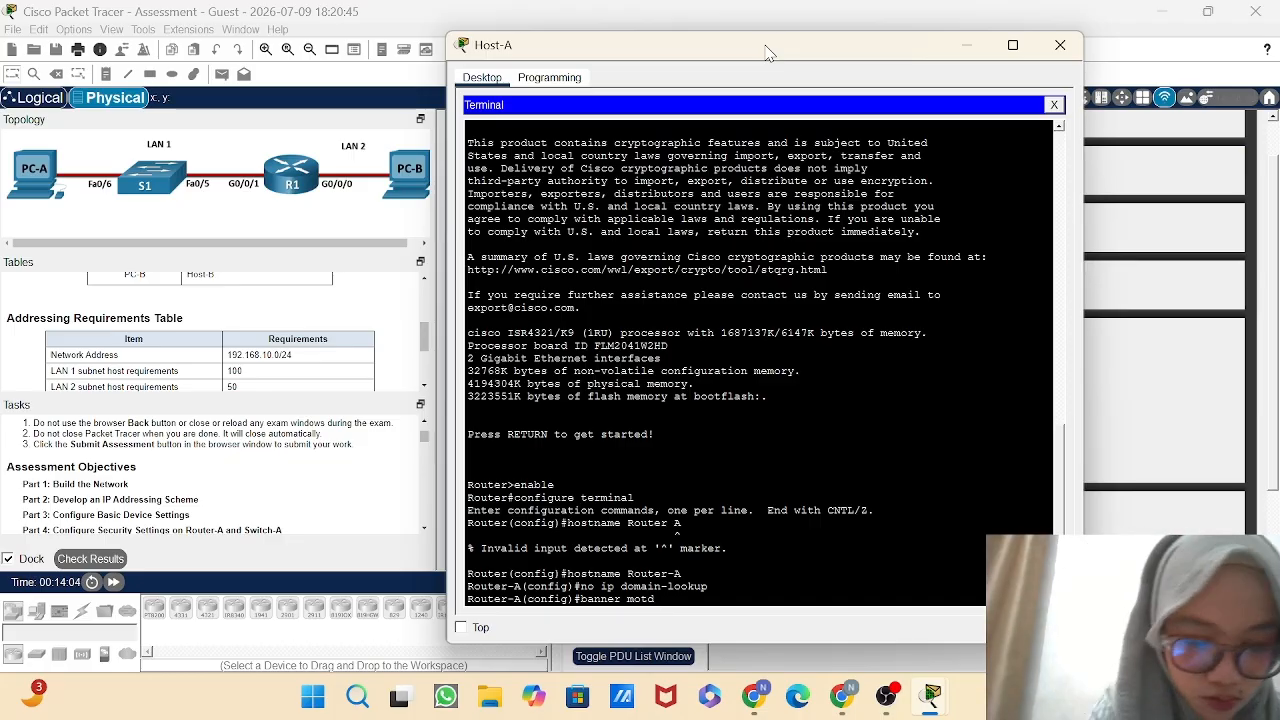
type("#Uba")
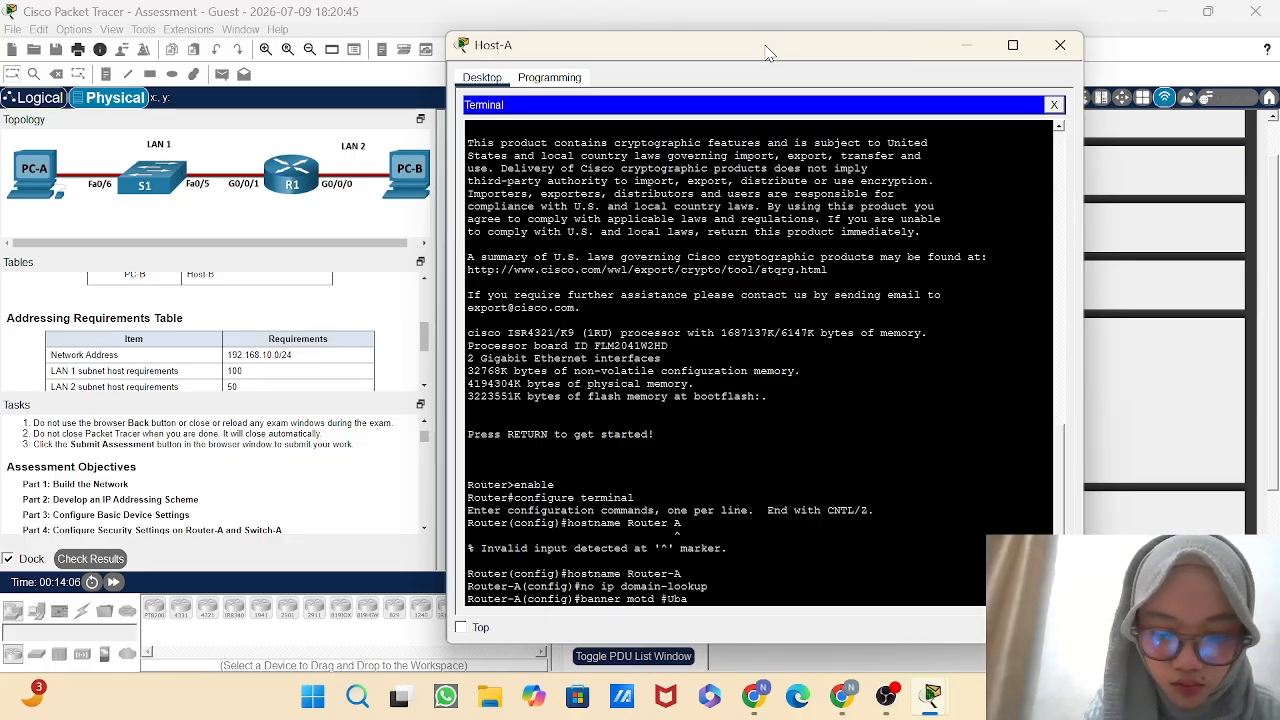
key("BackSpace")
key("BackSpace")
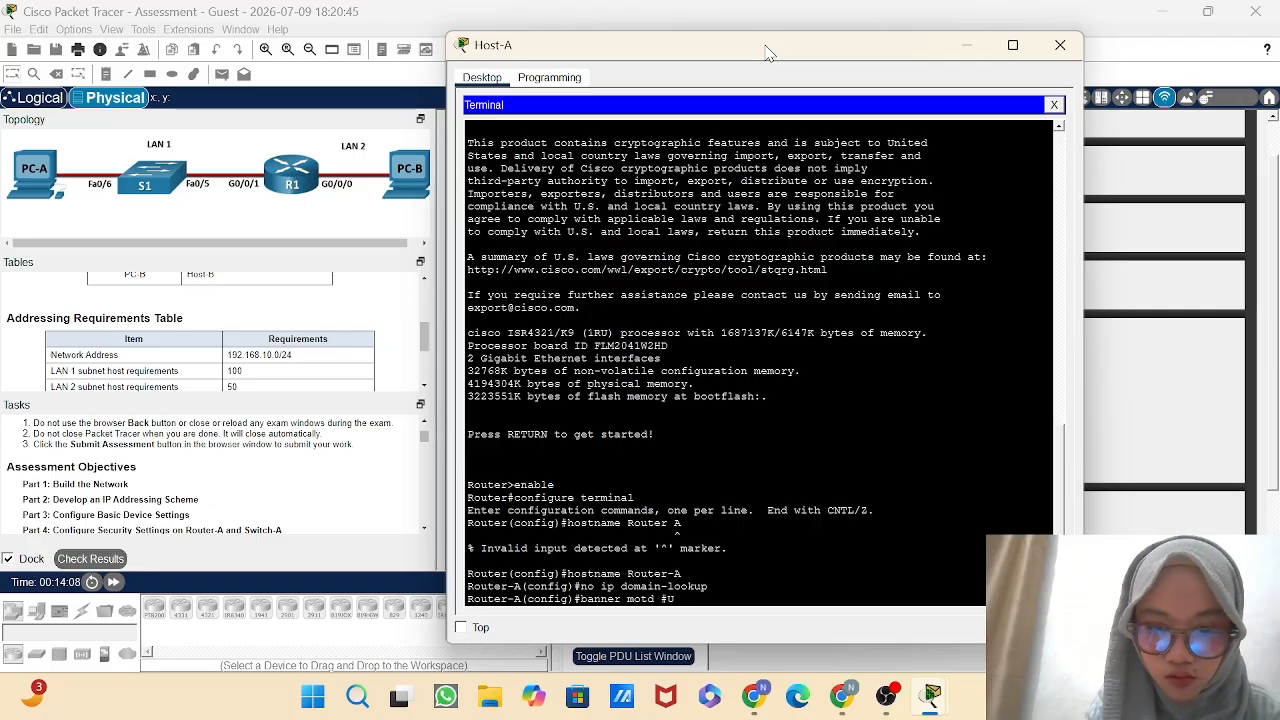
type("na")
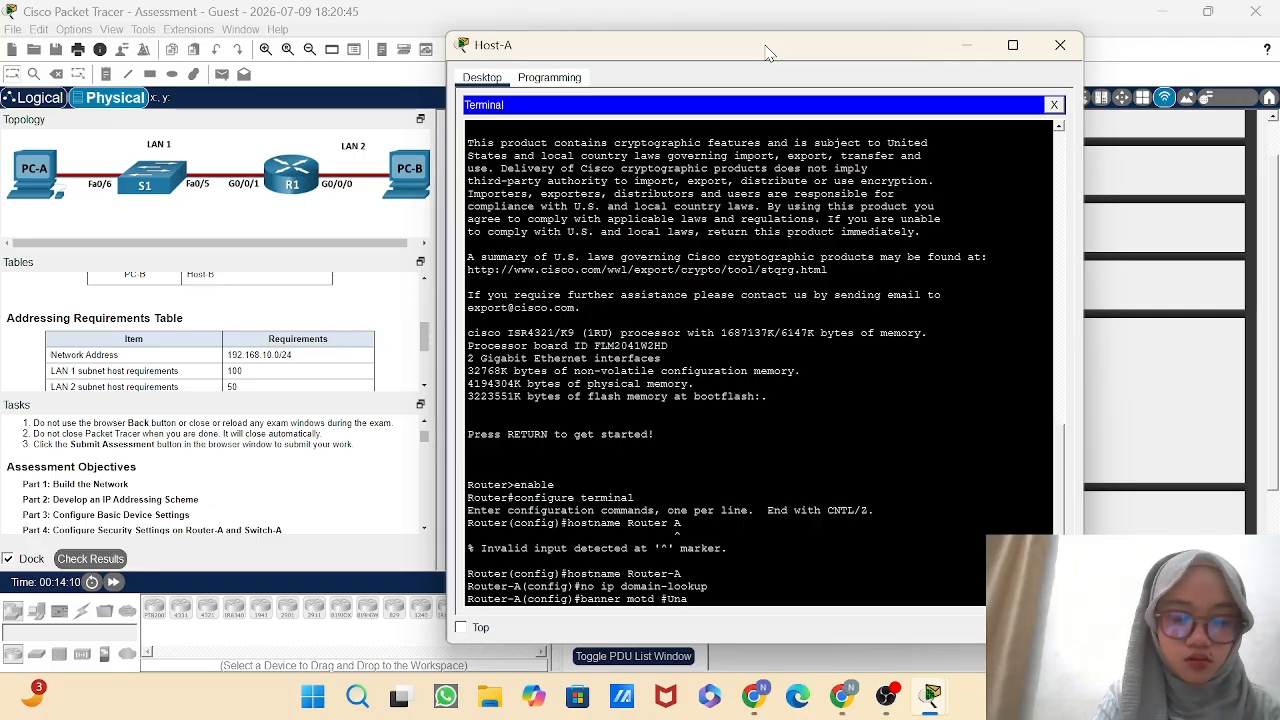
type("uth")
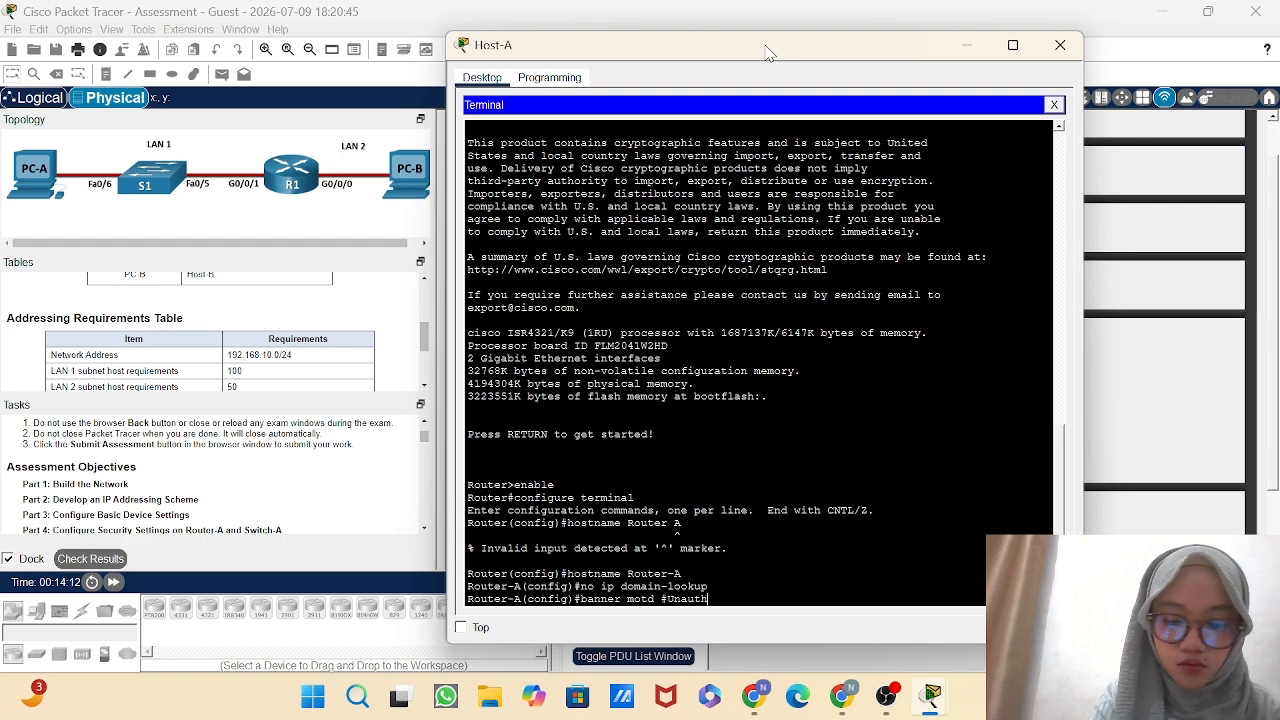
type("or")
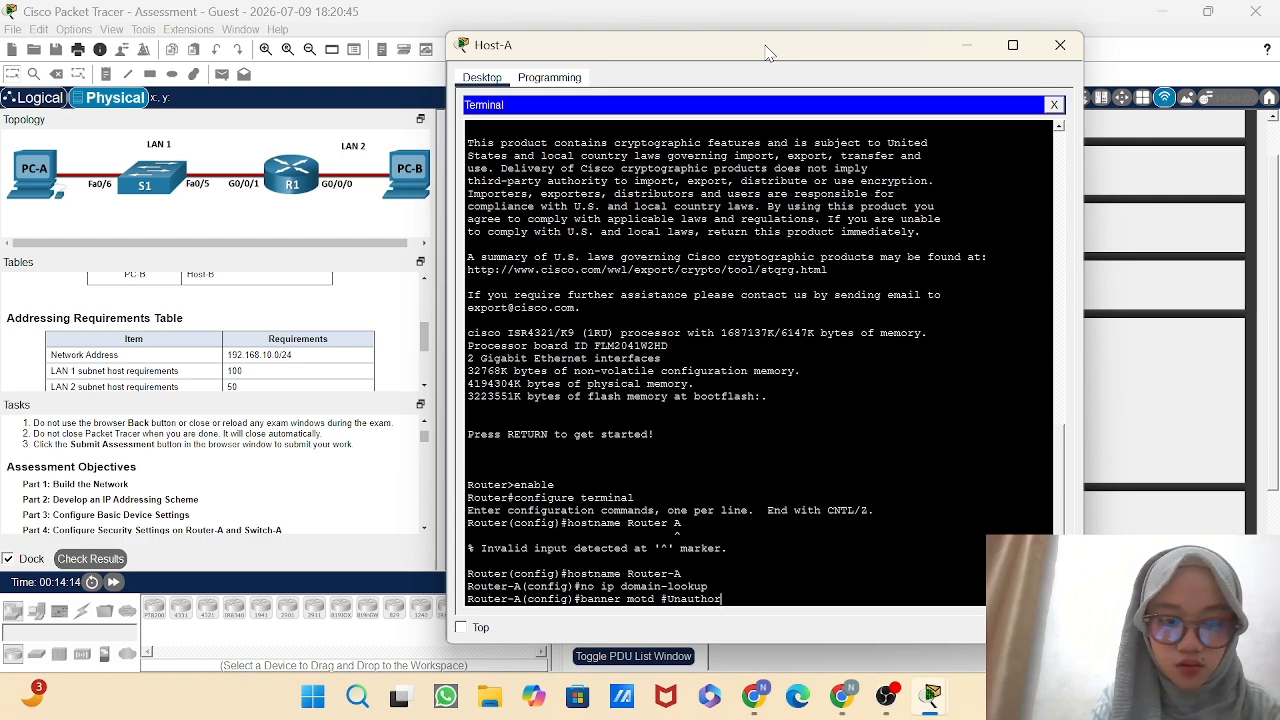
type("i")
type("zed")
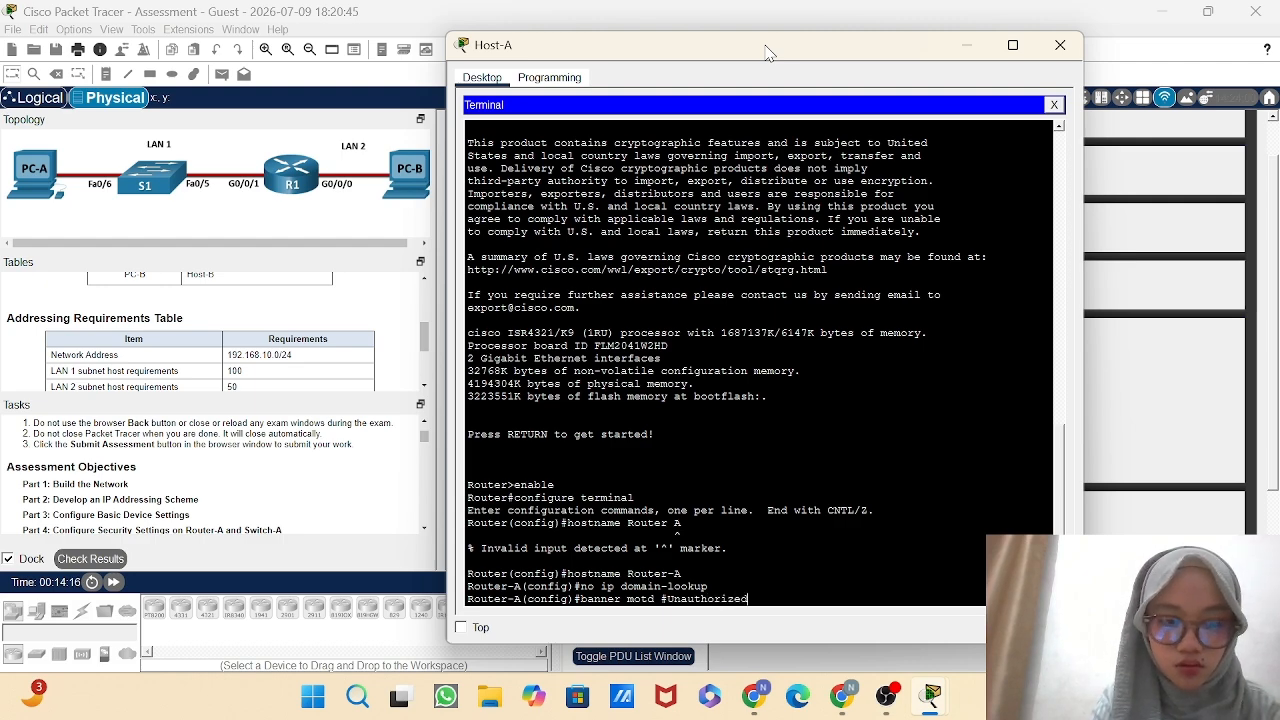
type(" Access")
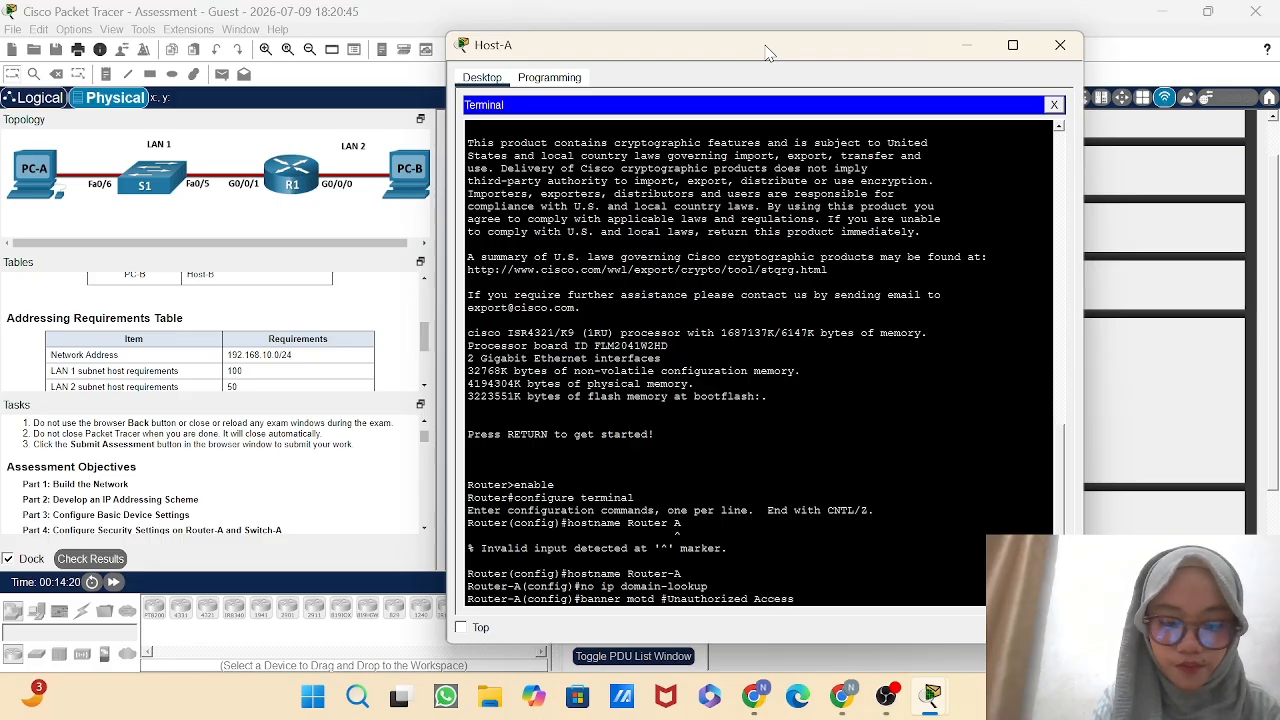
type(" #")
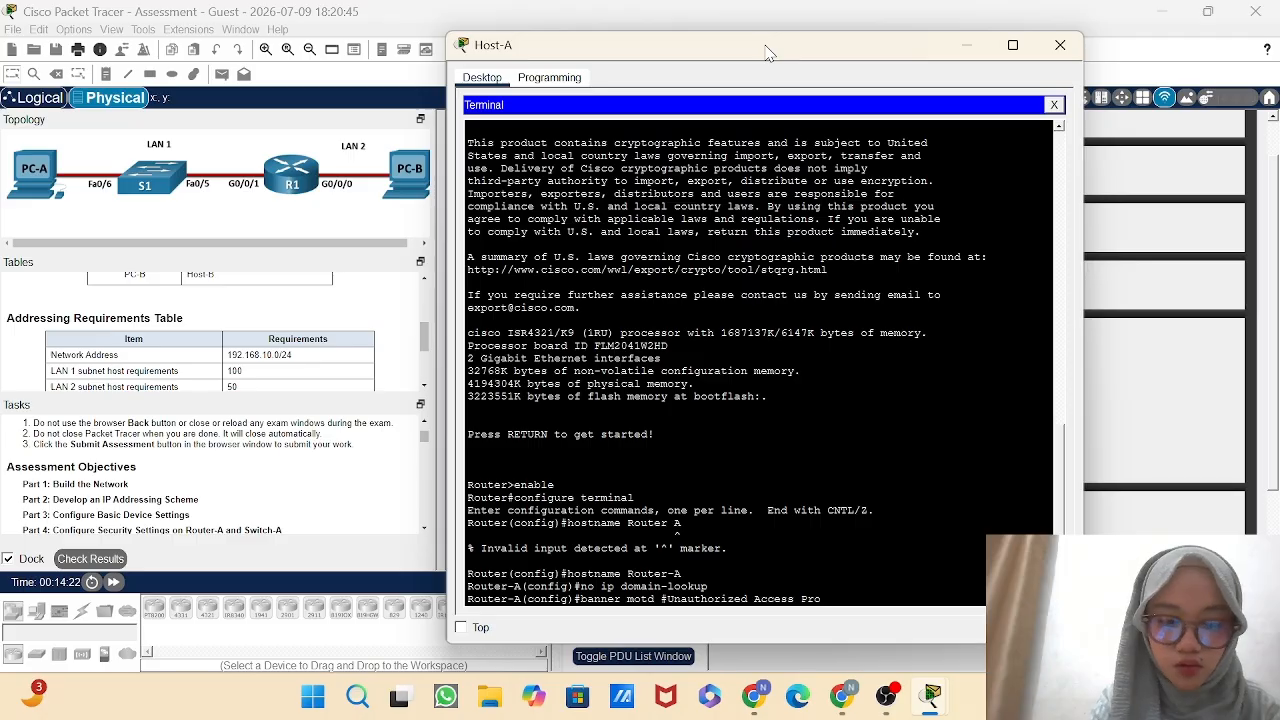
type("hibite")
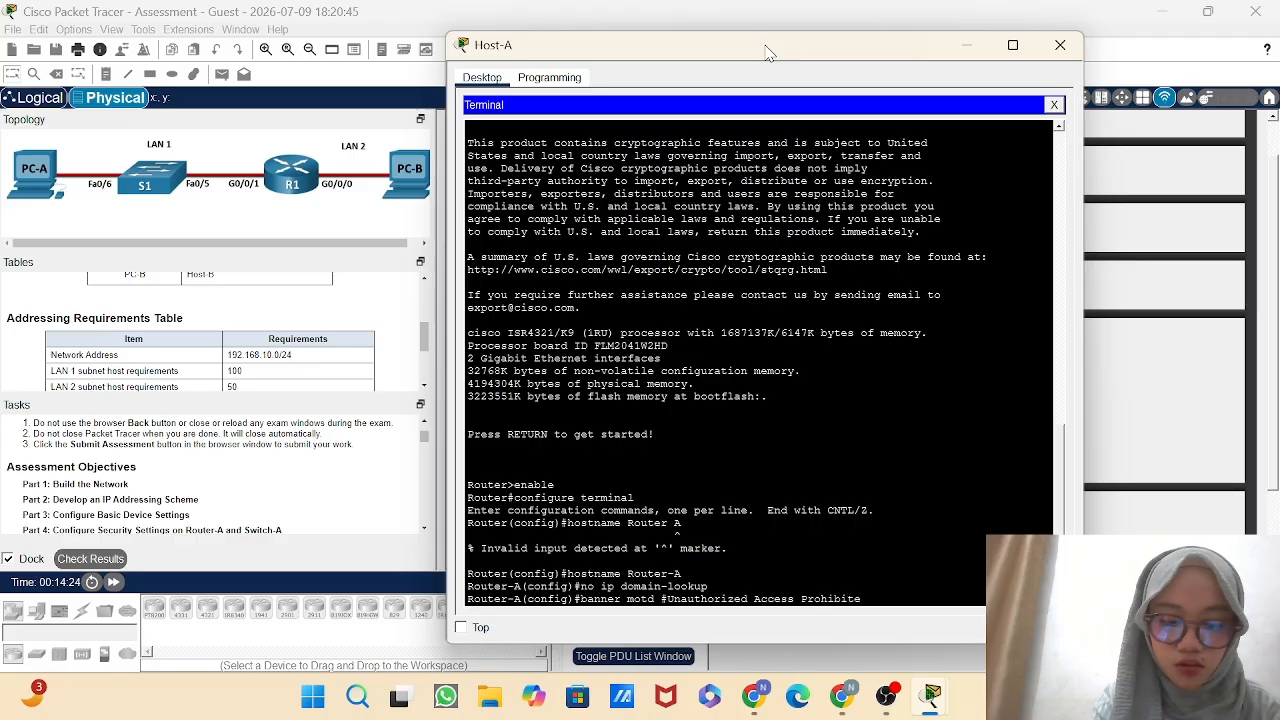
type("d#")
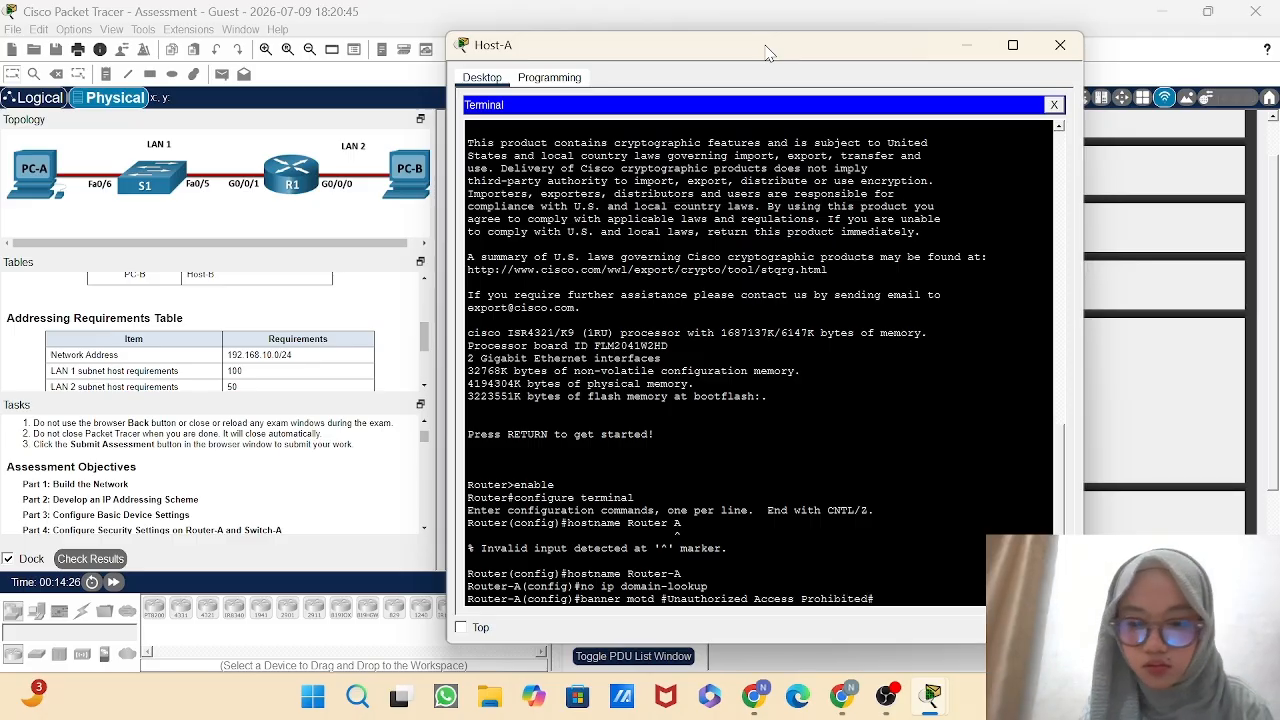
key("Return")
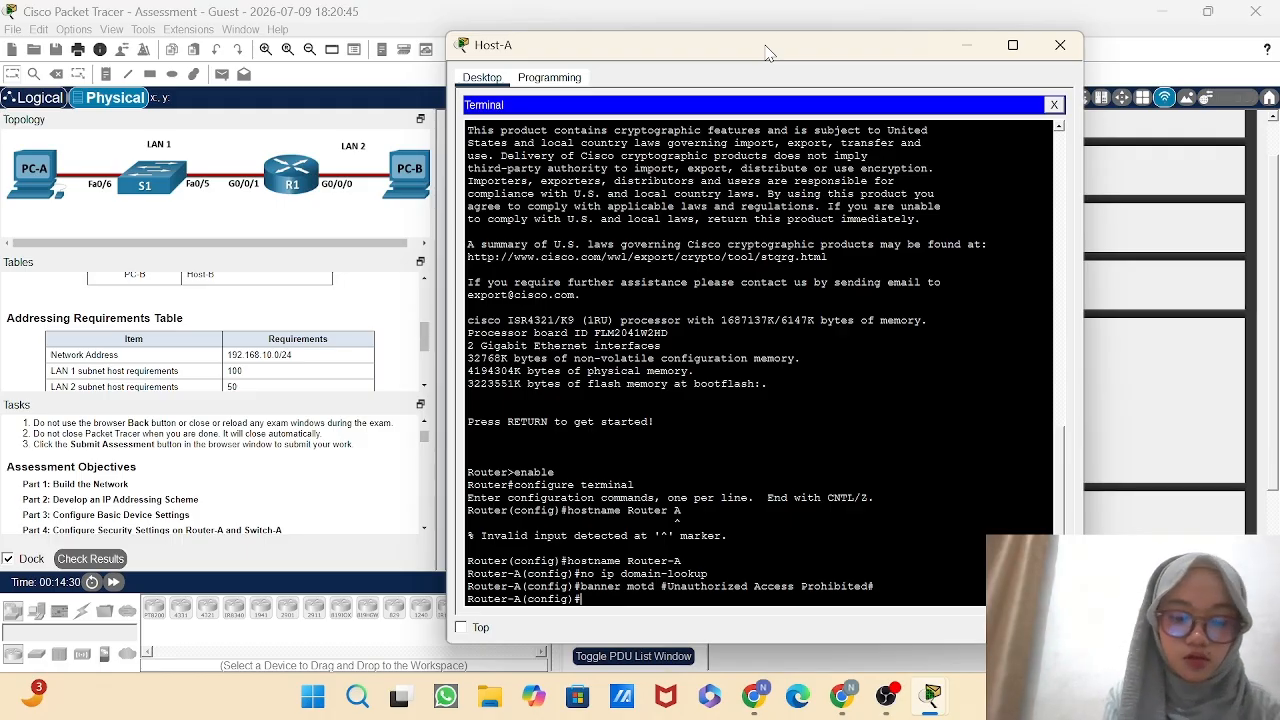
Set Router-A's privileged EXEC password with the enable secret command.
type("enable")
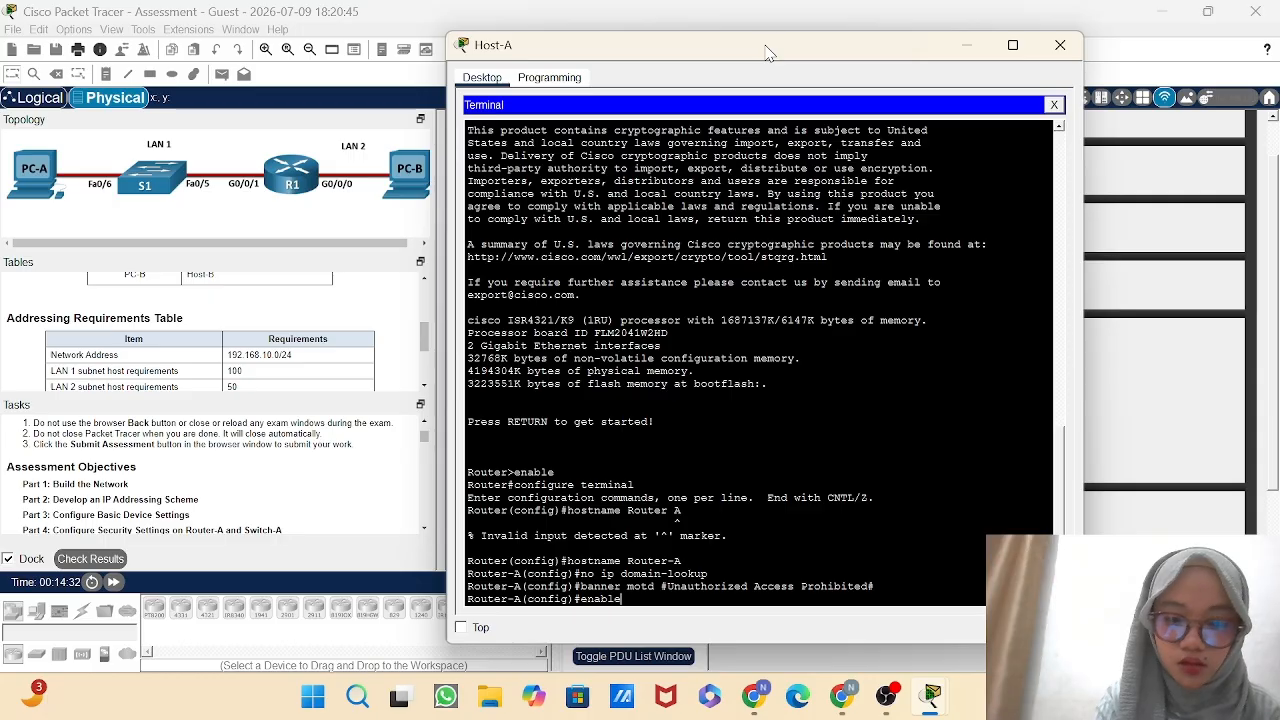
type(" sec")
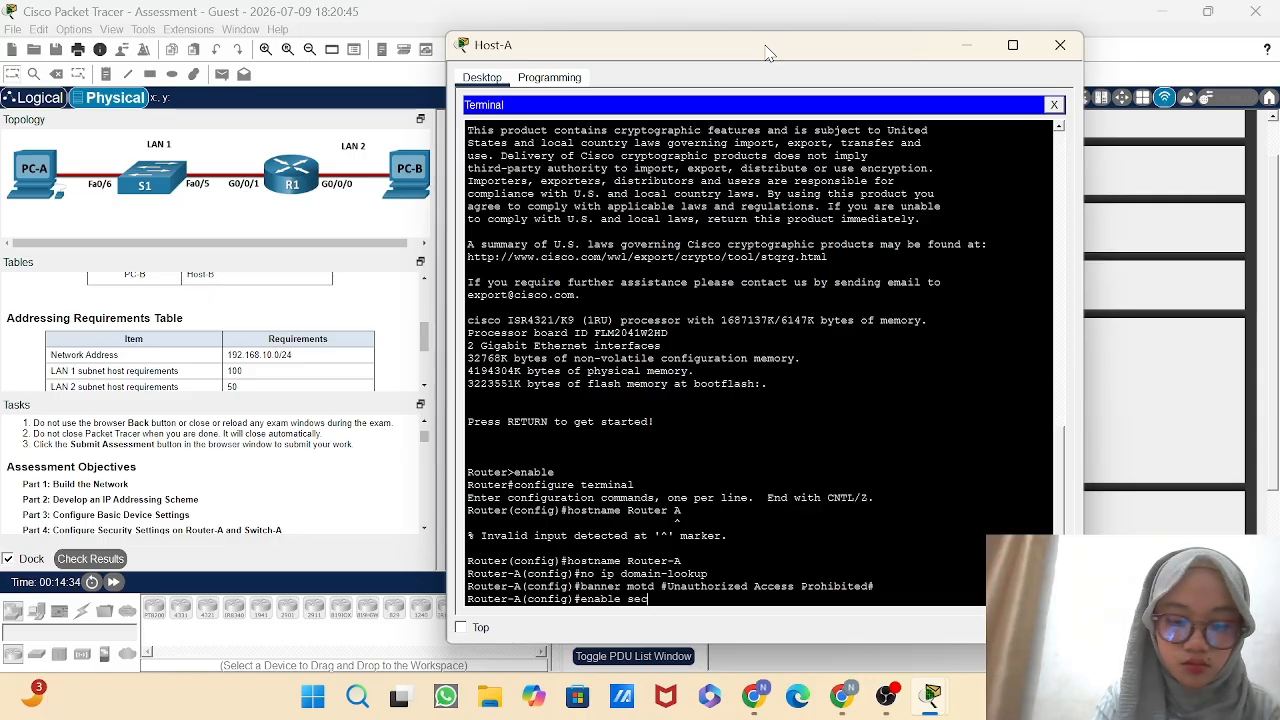
type("ret D")
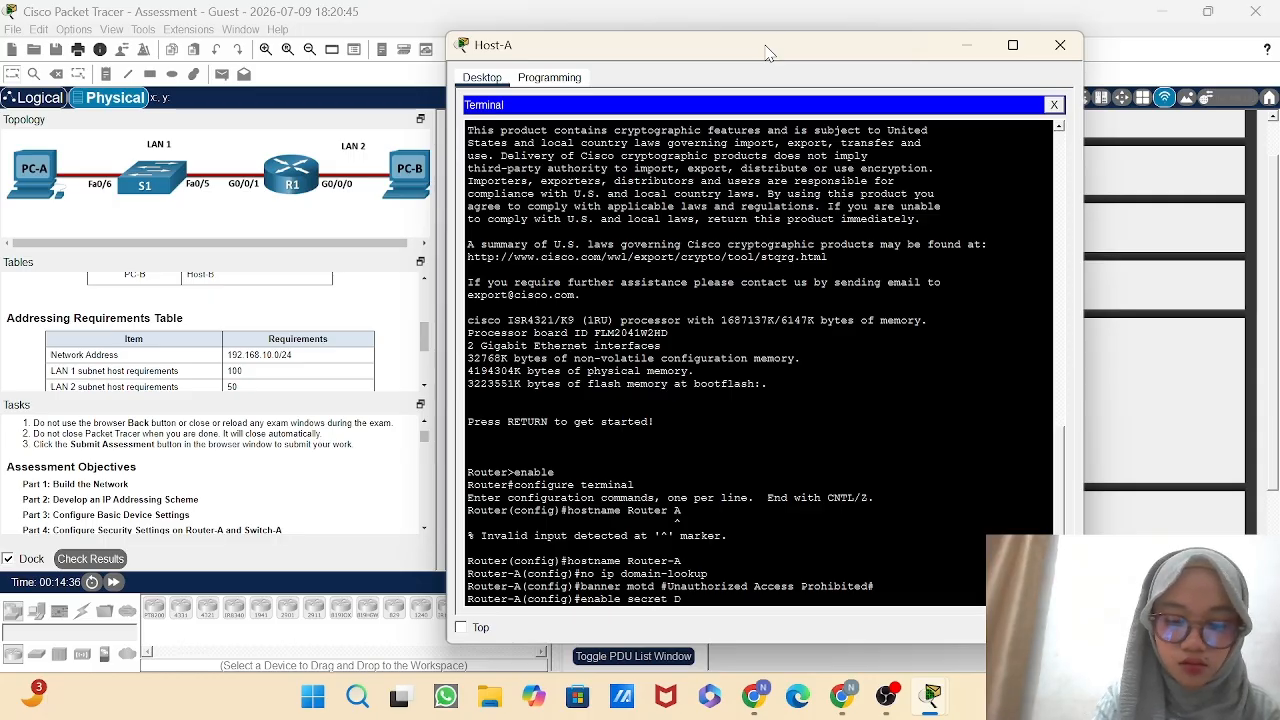
type("on")
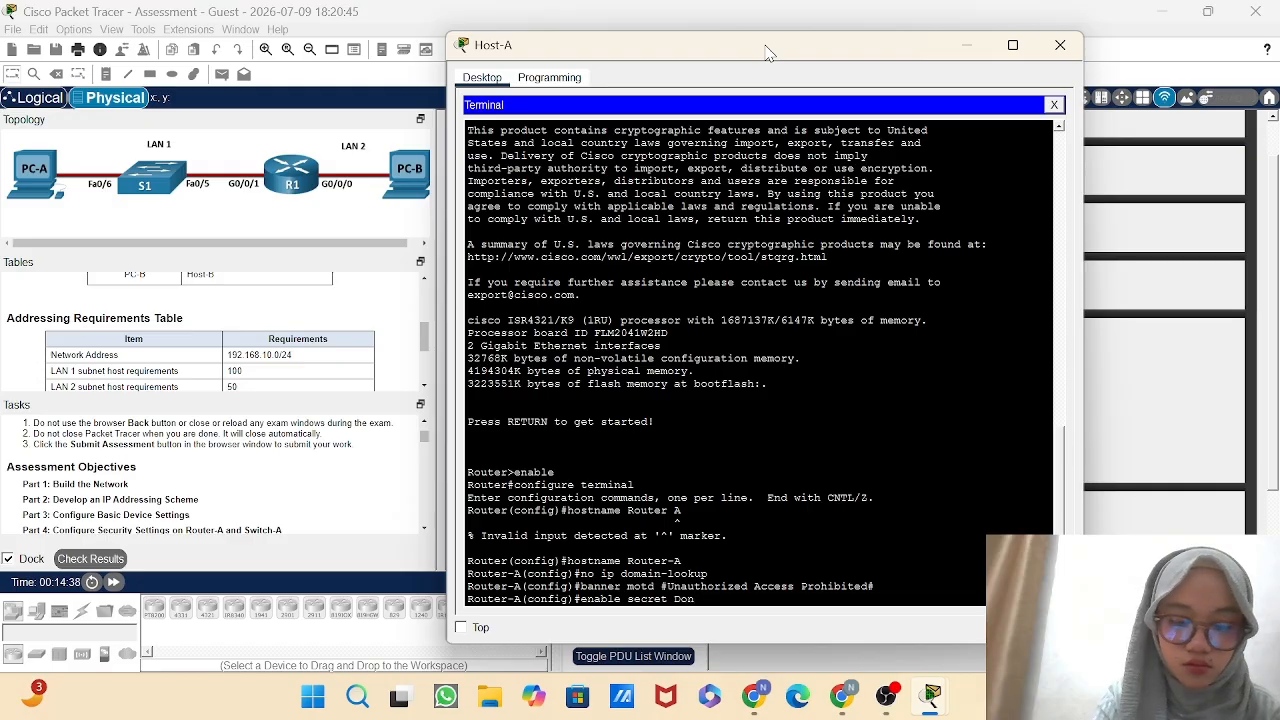
type("t")
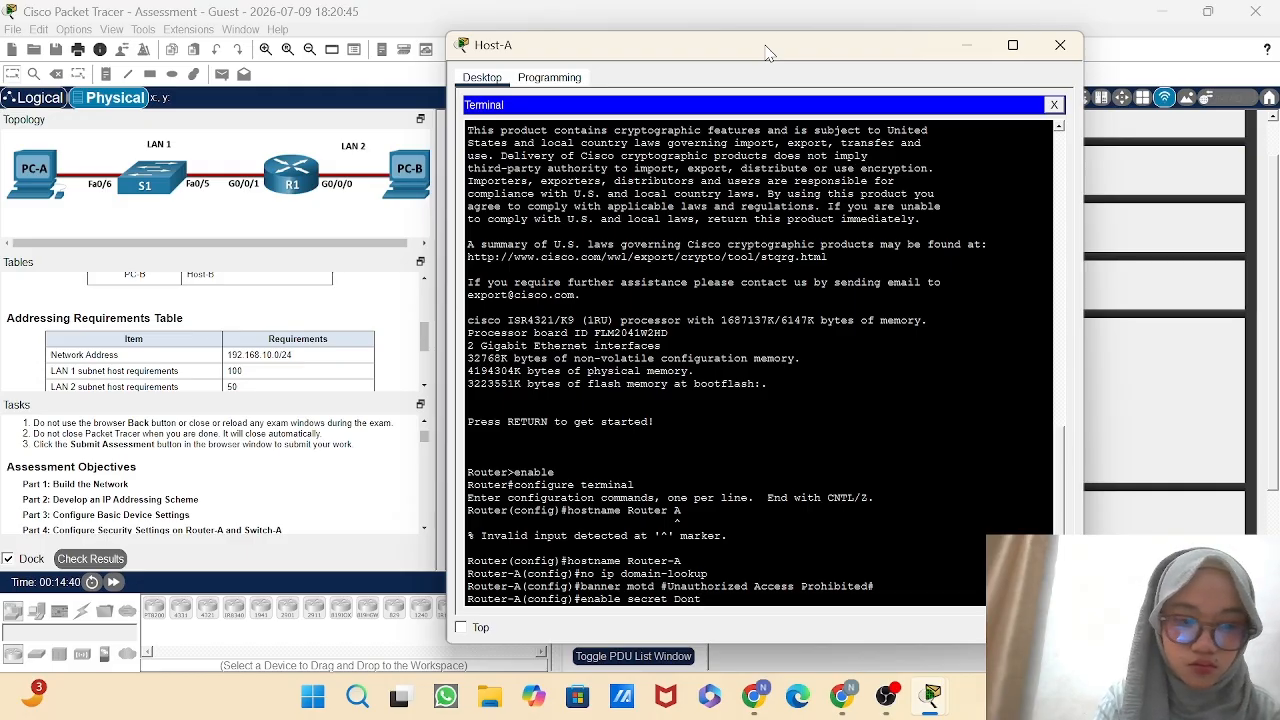
type("Te")
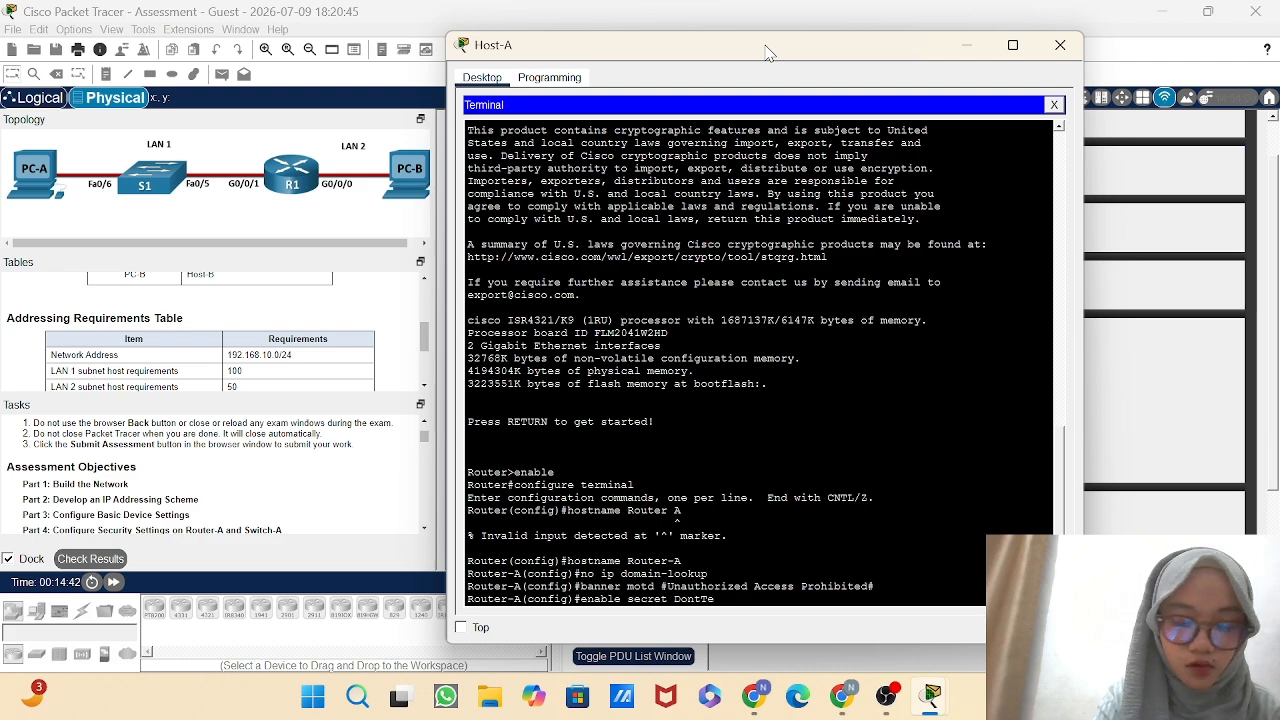
type("llA")
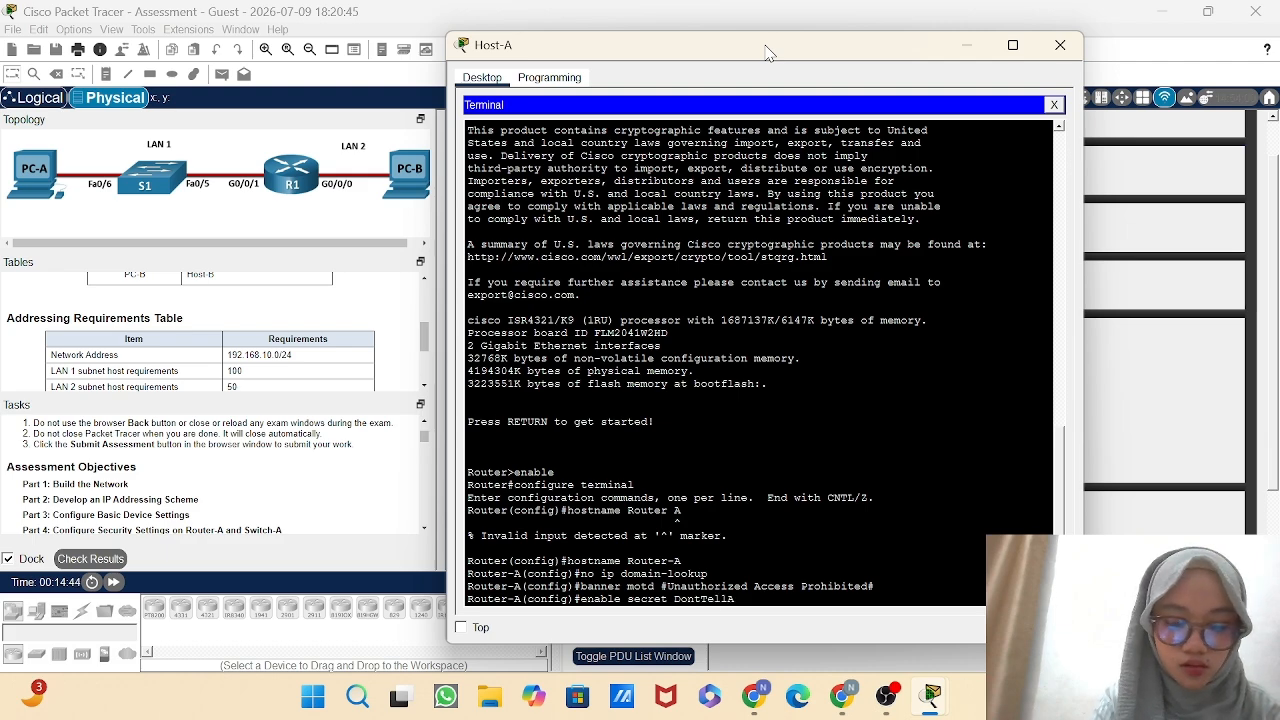
type("nyone")
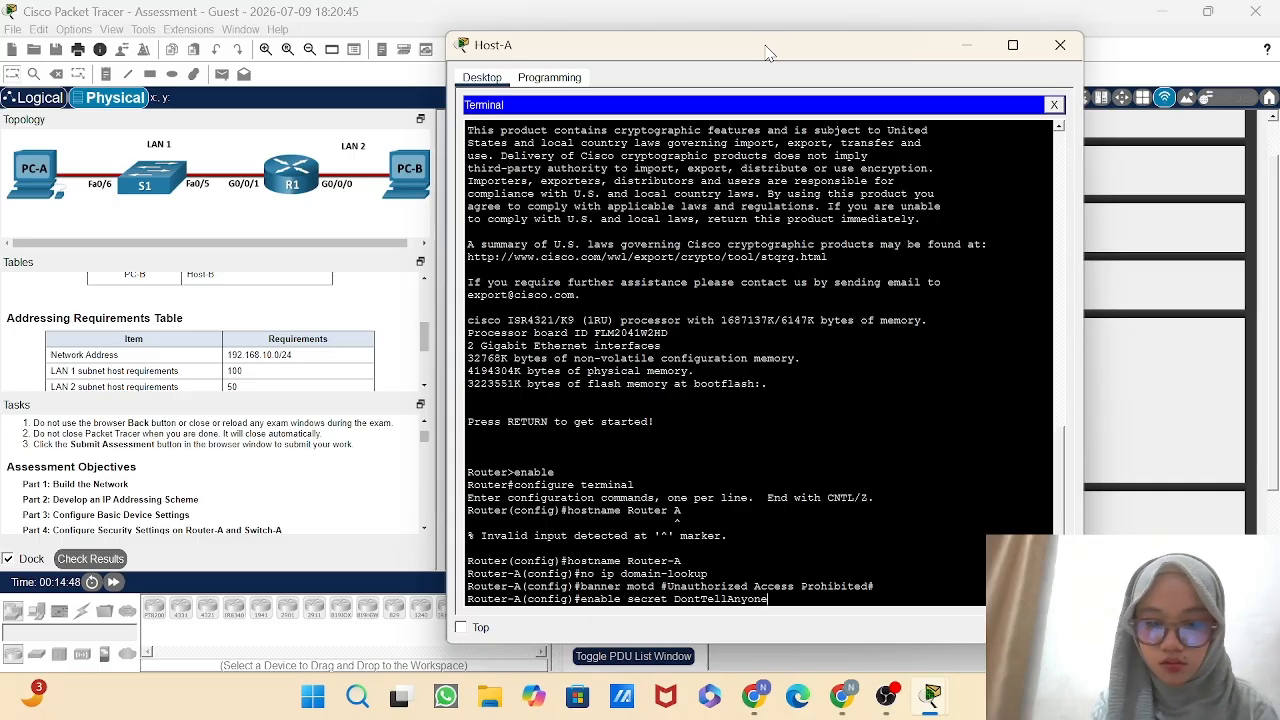
key("Return")
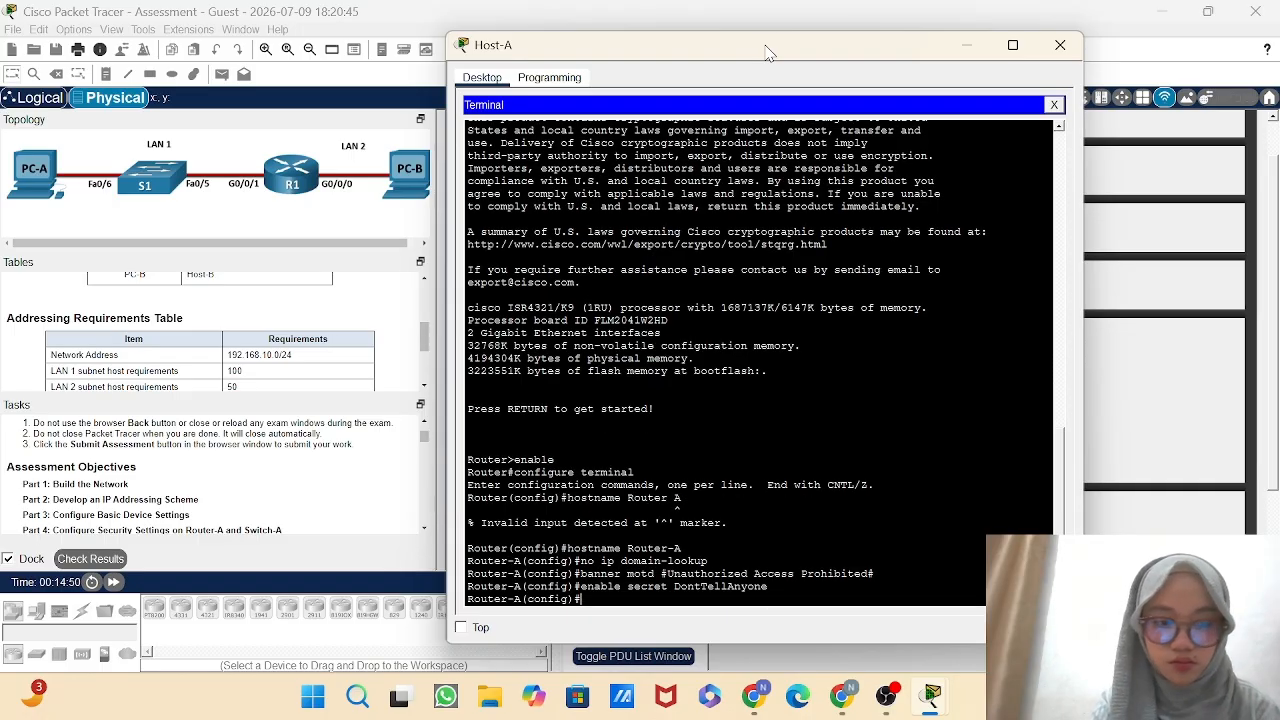
Encrypt Router-A's plaintext passwords with the service password-encryption command.
type("s")
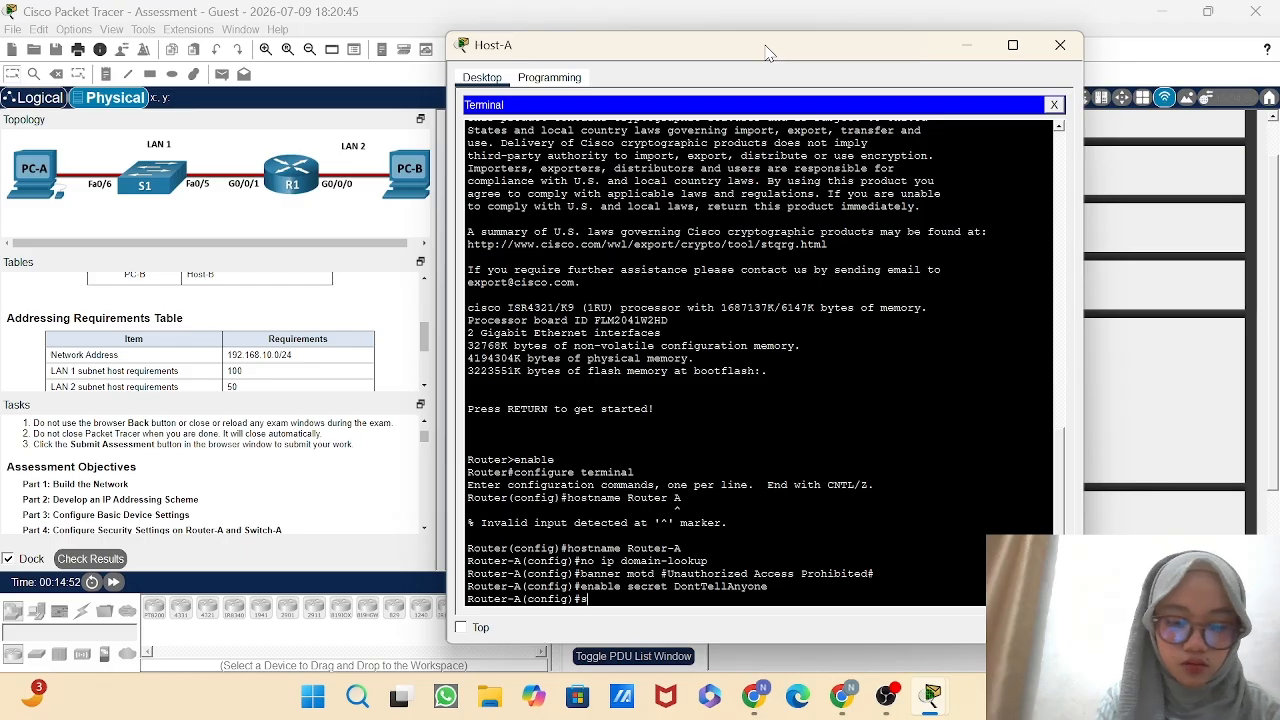
type("ervice")
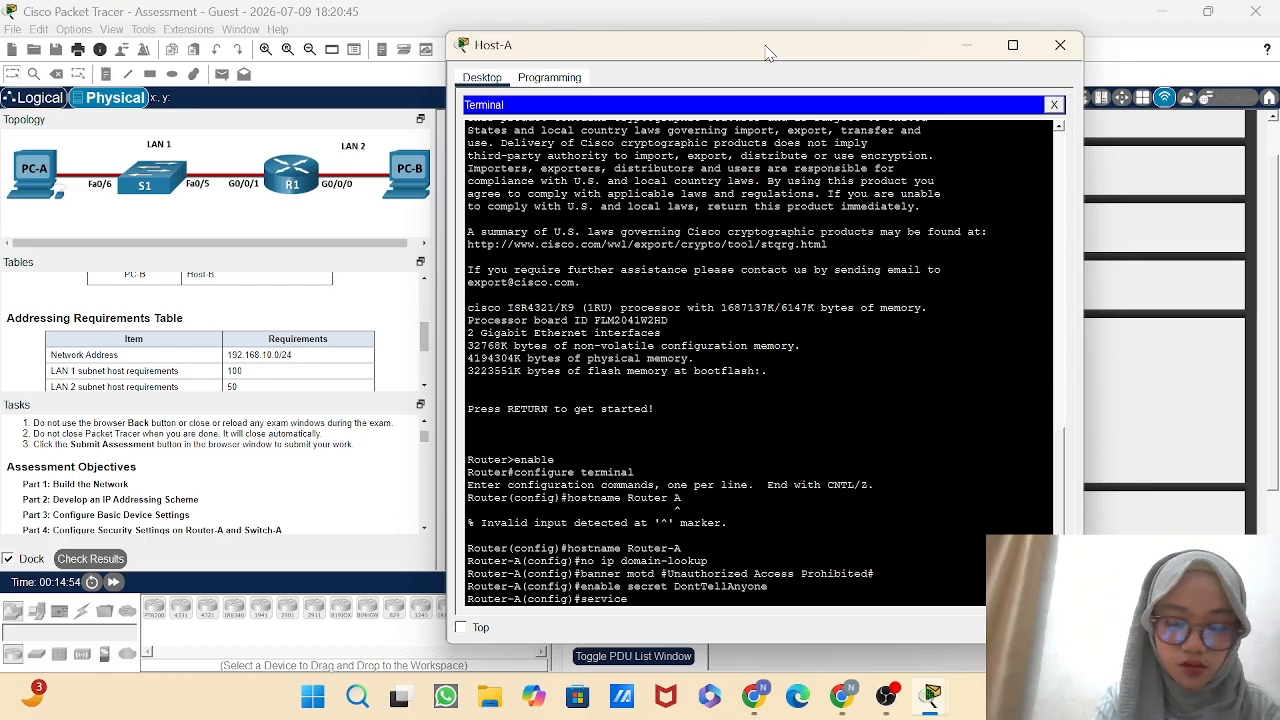
type(" pass")
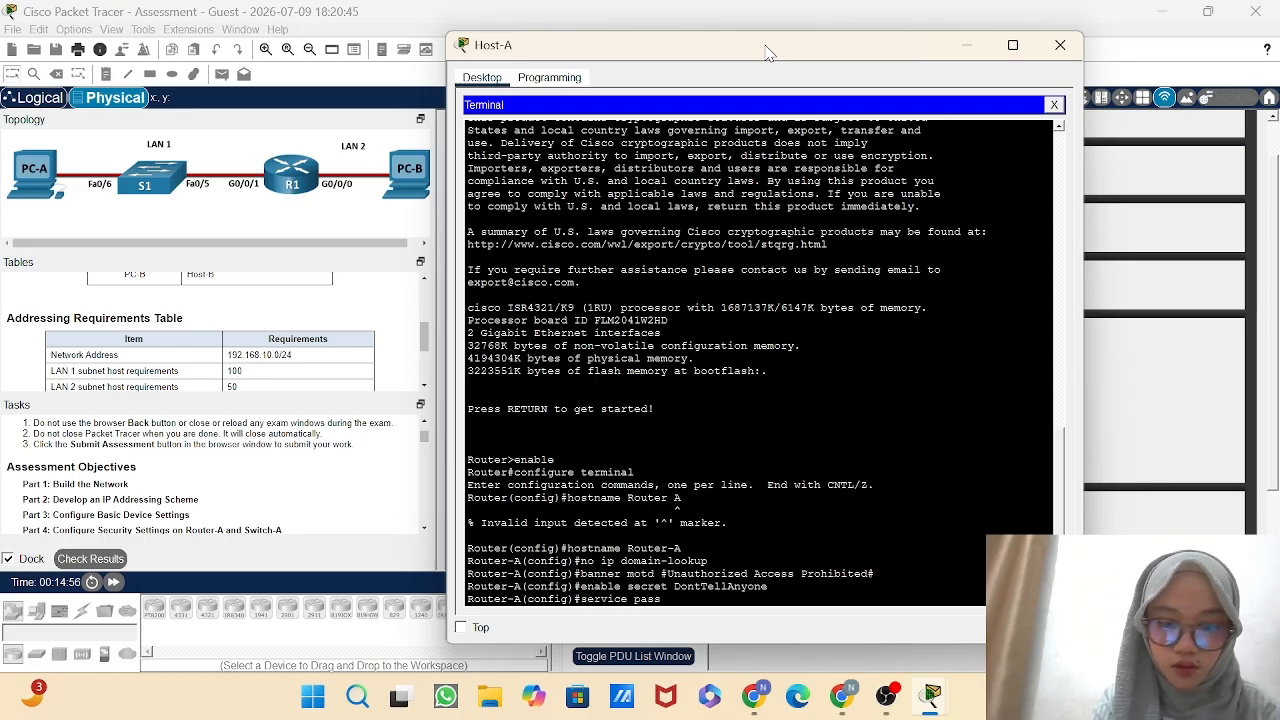
type("word")
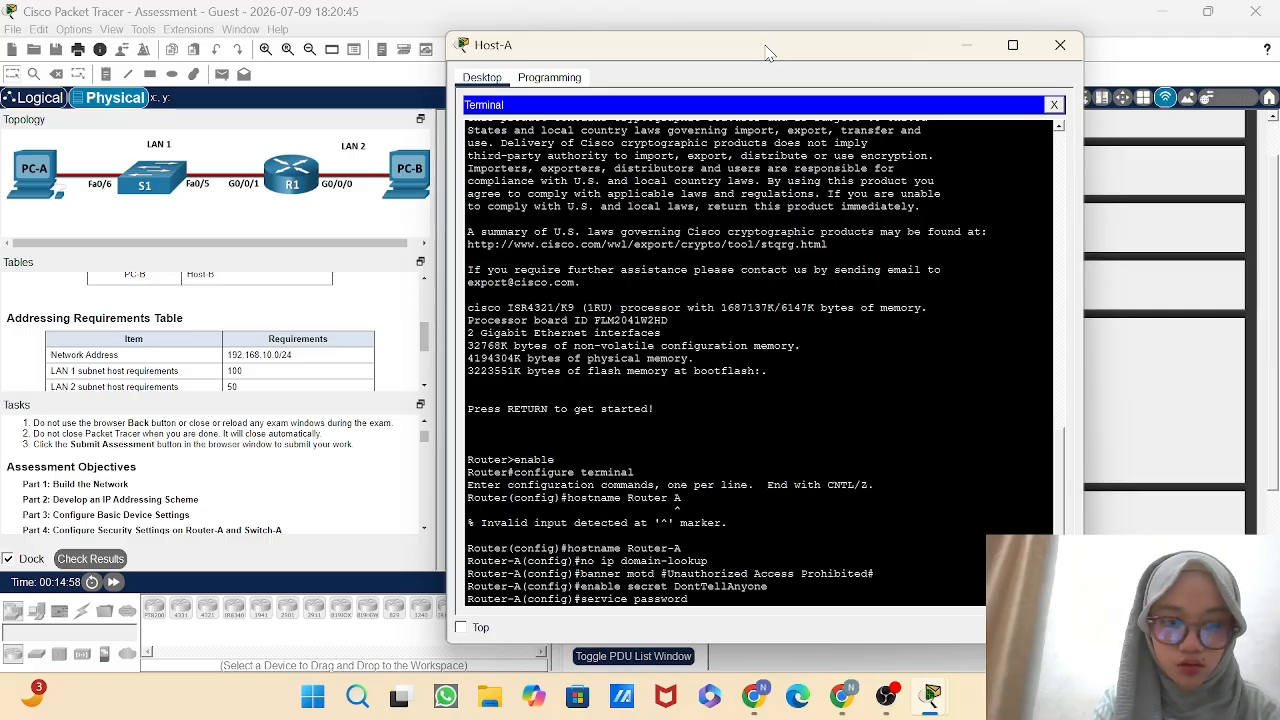
type("-enc")
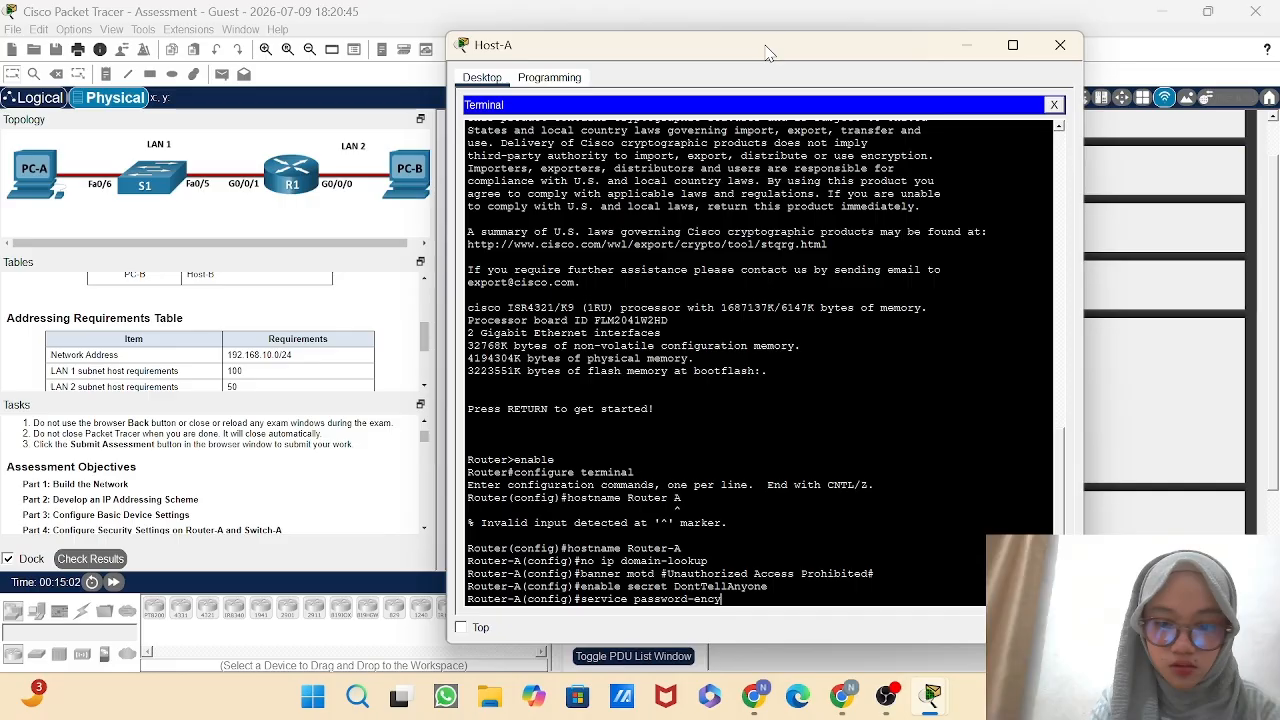
type("r")
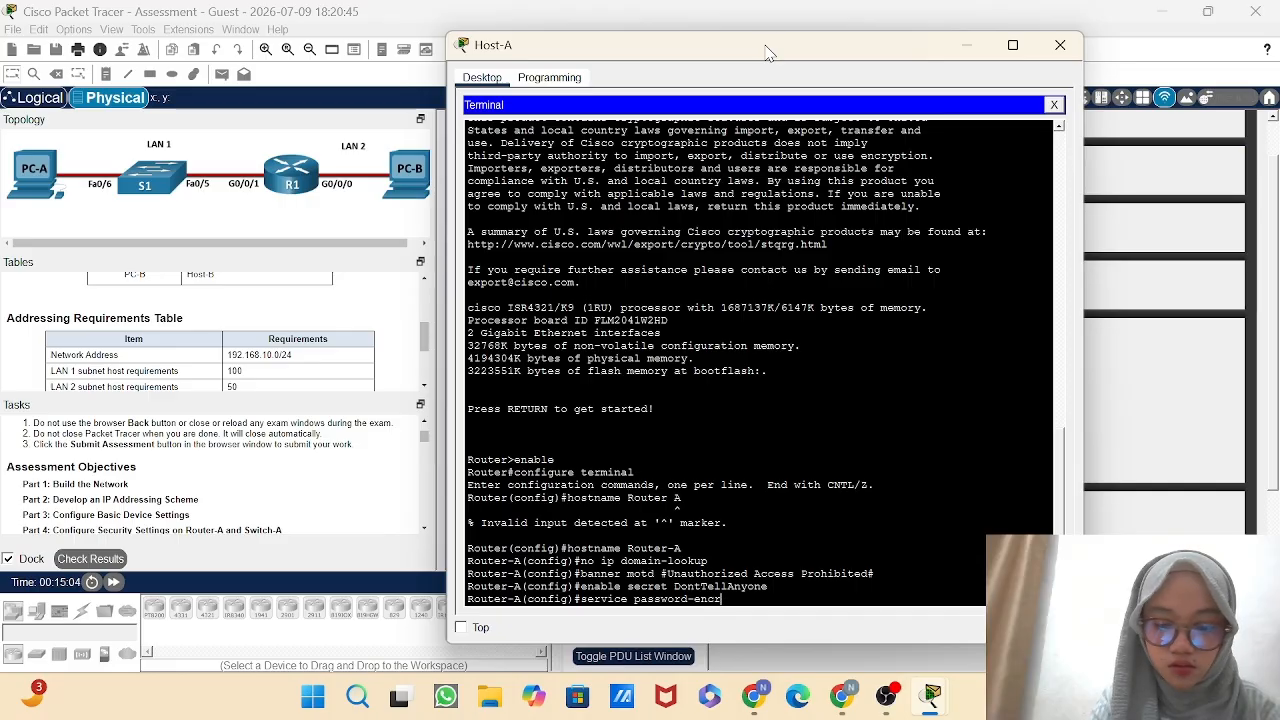
type("y")
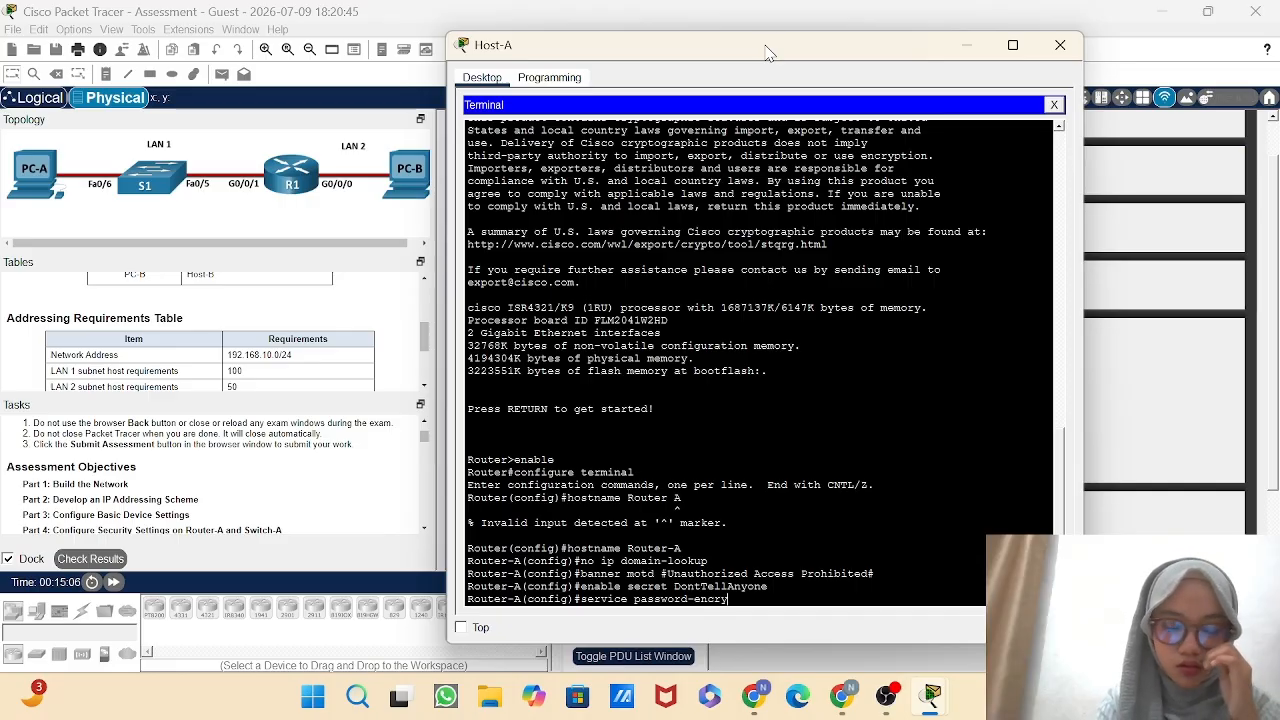
type("ption")
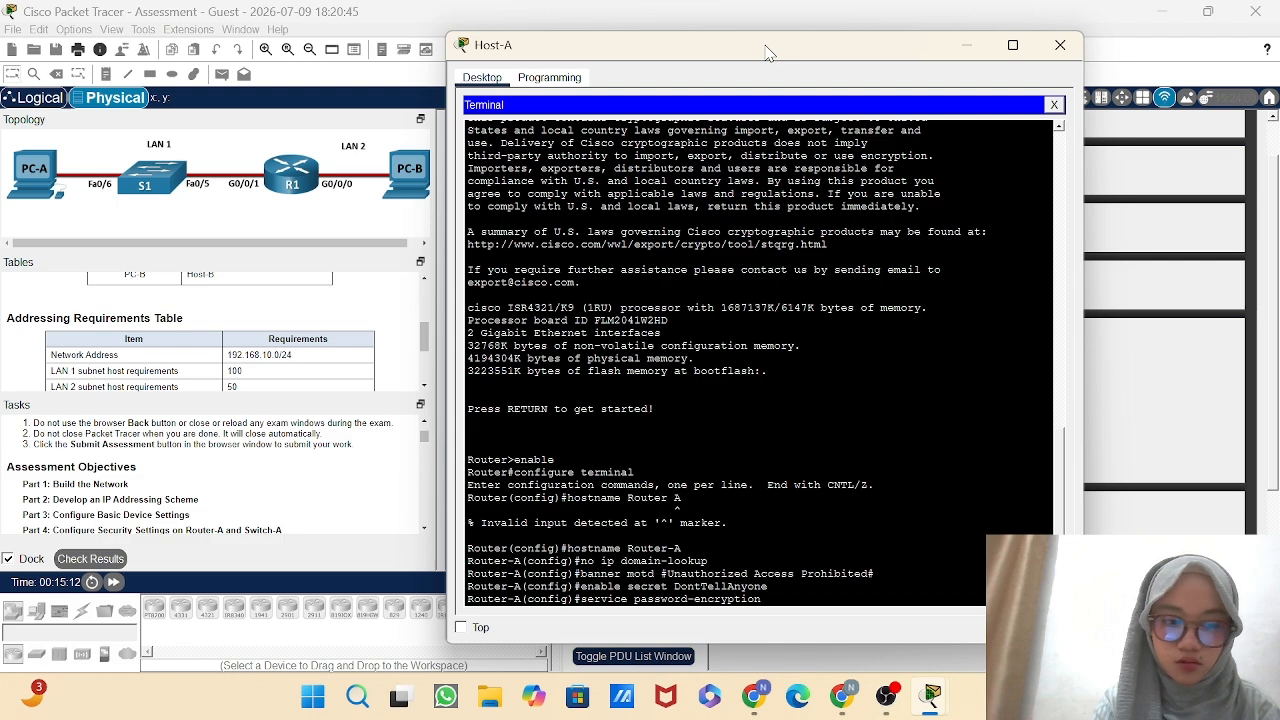
key("Return")
Set Router-A's minimum password length to 10 characters with the security password min-length command.
type("se")
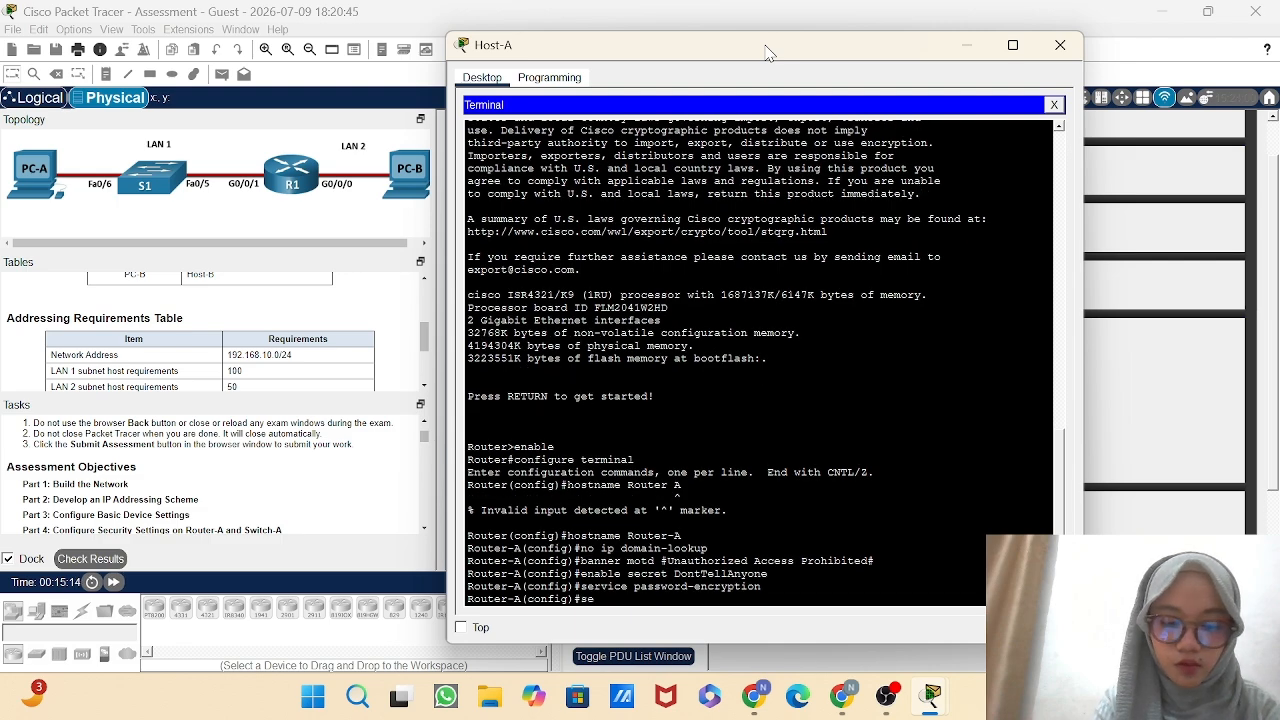
type("cu")
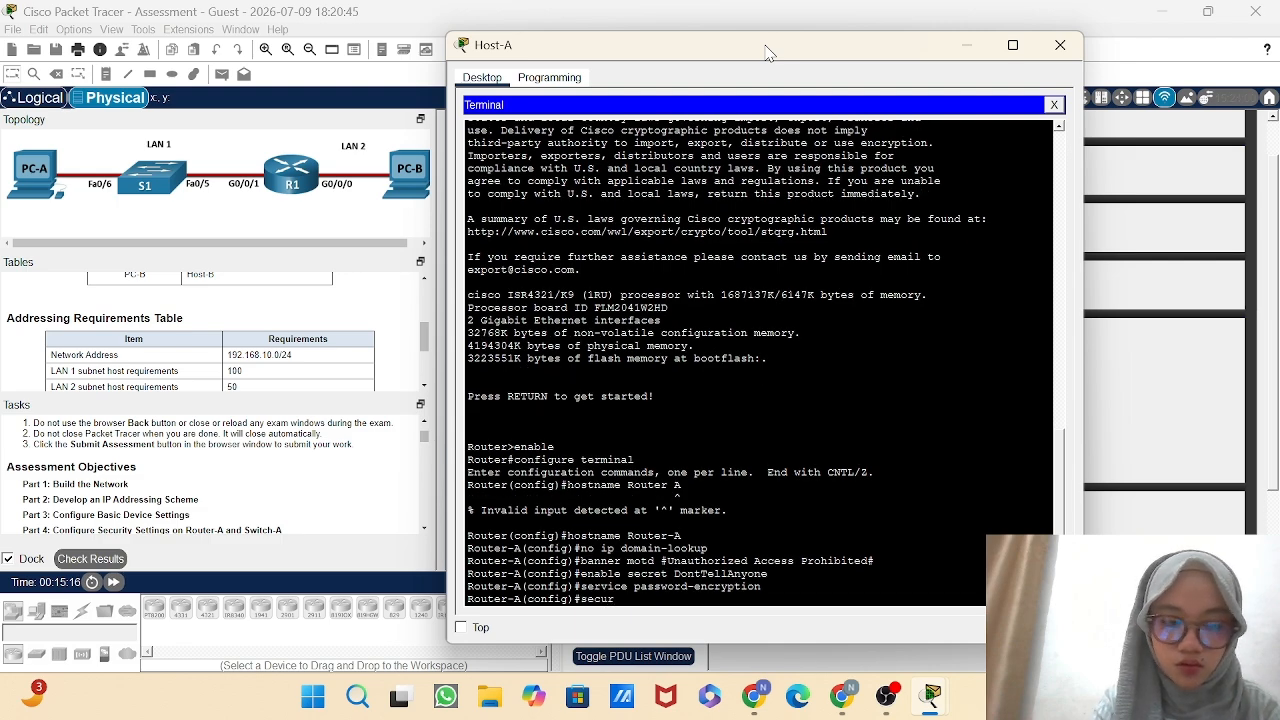
type("rity")
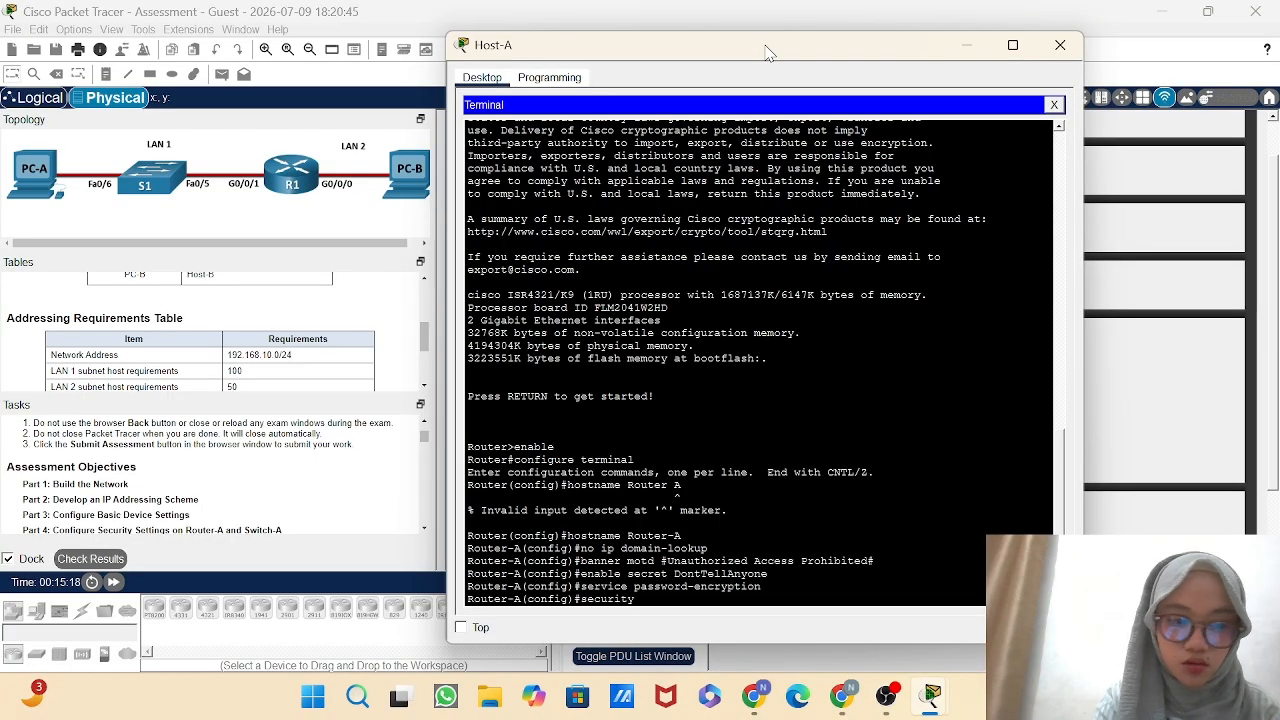
type(" p")
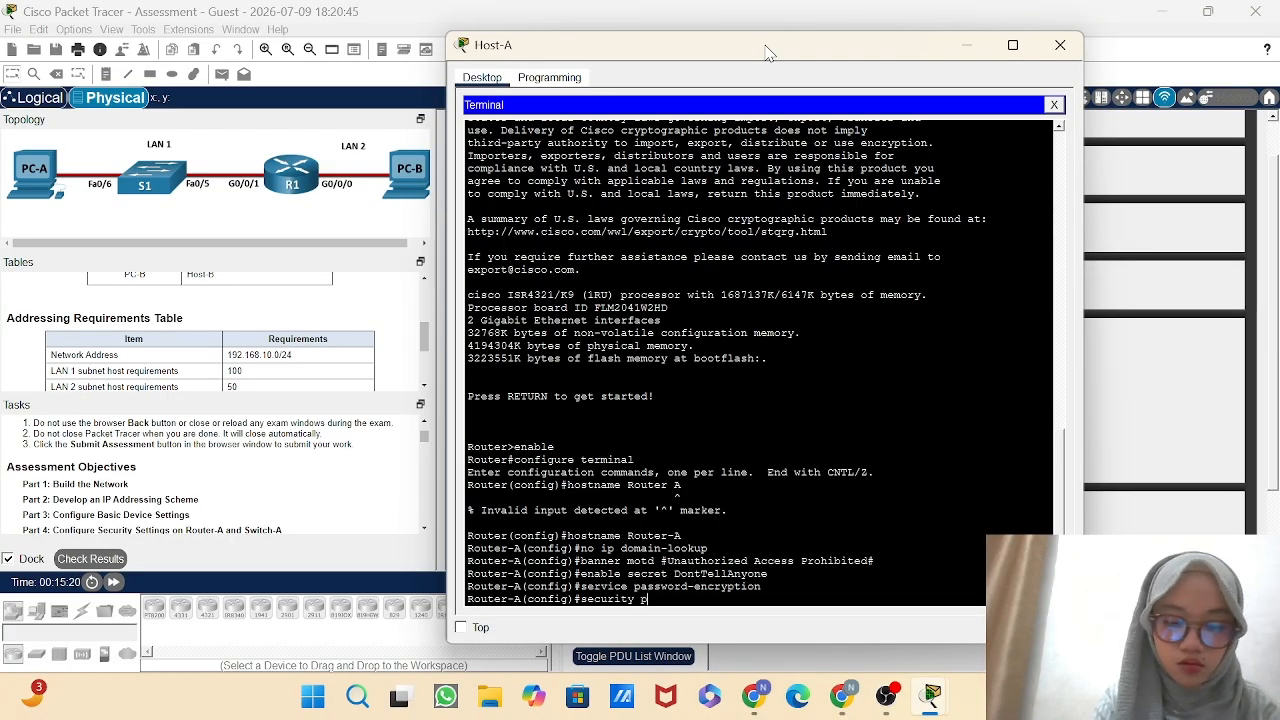
type("assword")
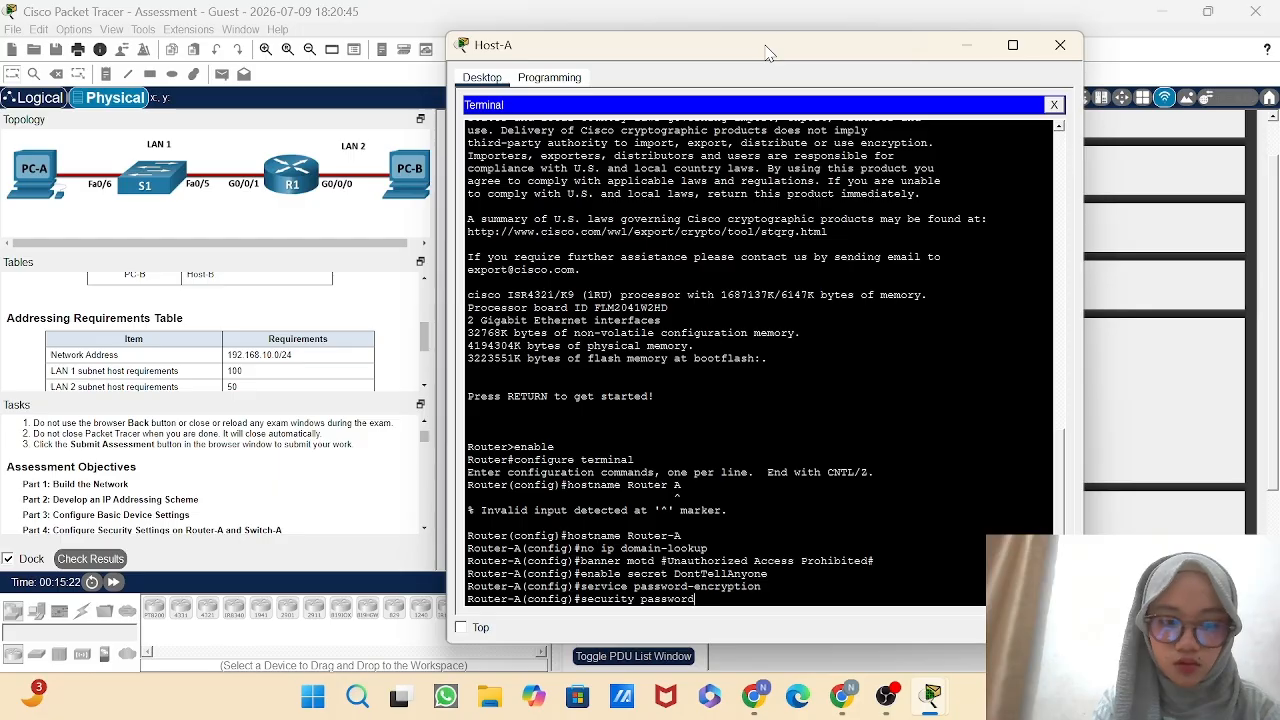
type(" min-")
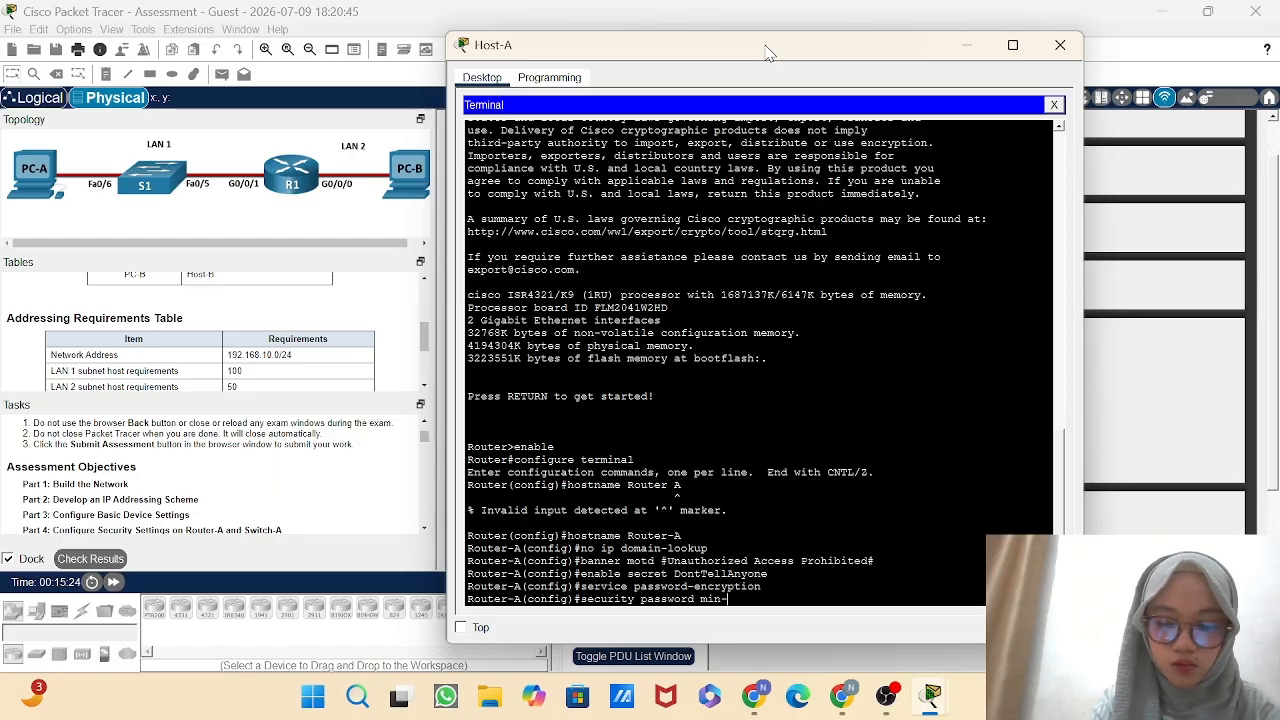
type("lengt")
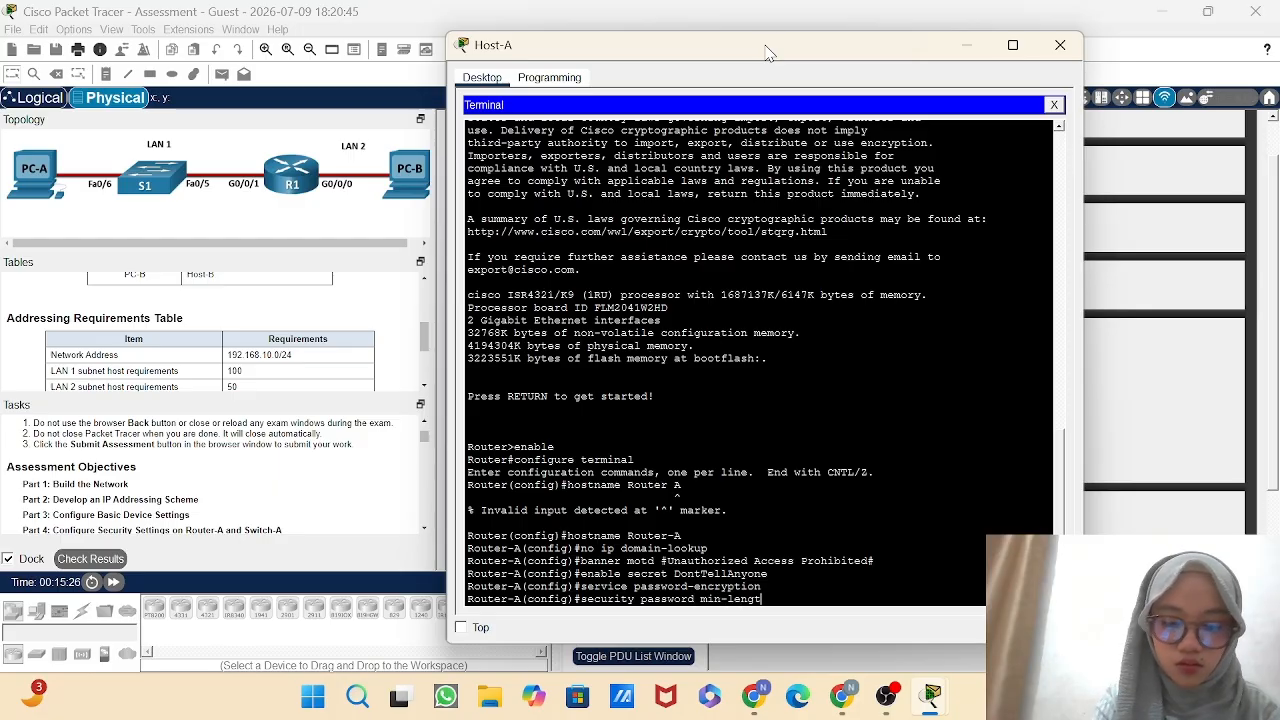
type("h 10")
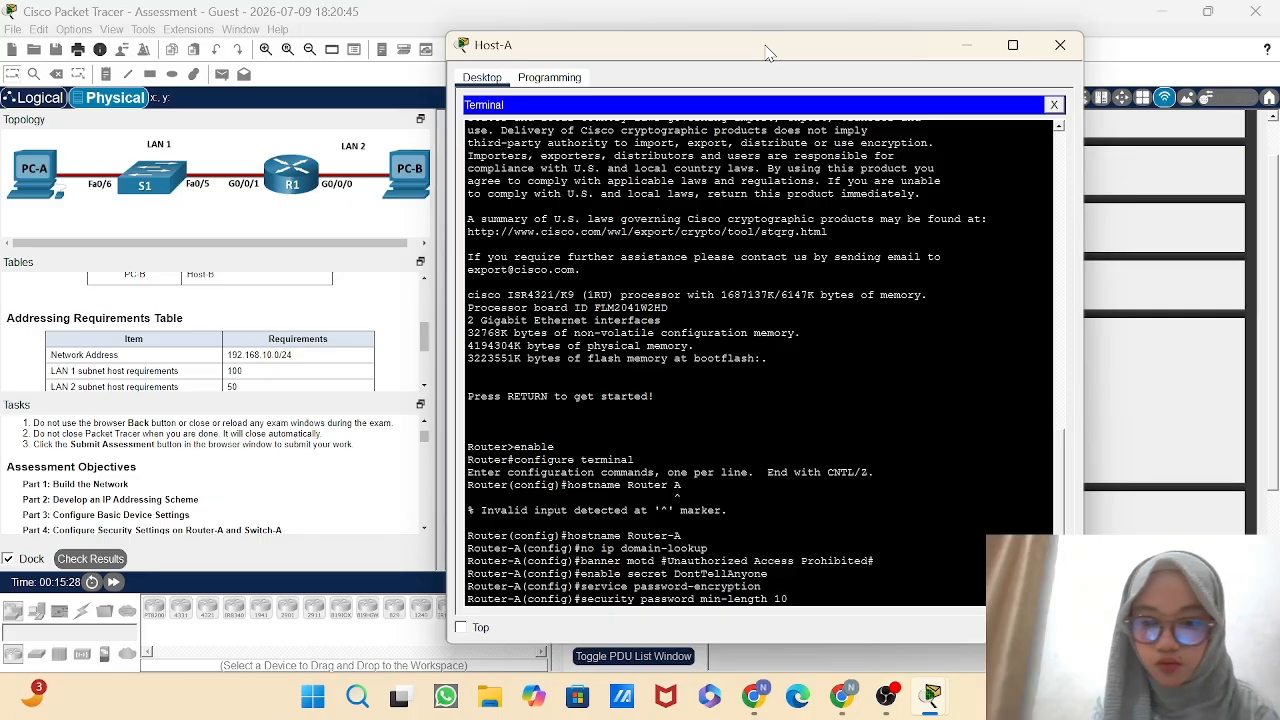
key("Return")
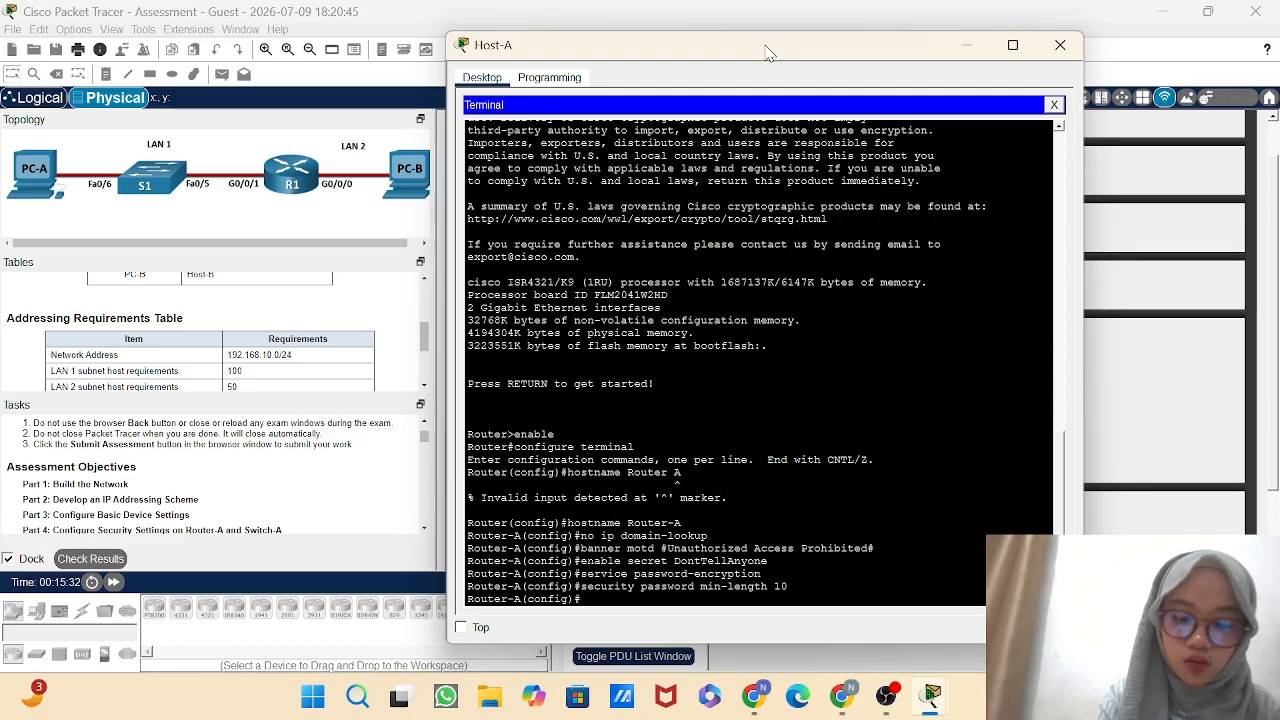
Set Router-A's IP domain name to netsec.com with the ip domain-name command.
type("ip domain")
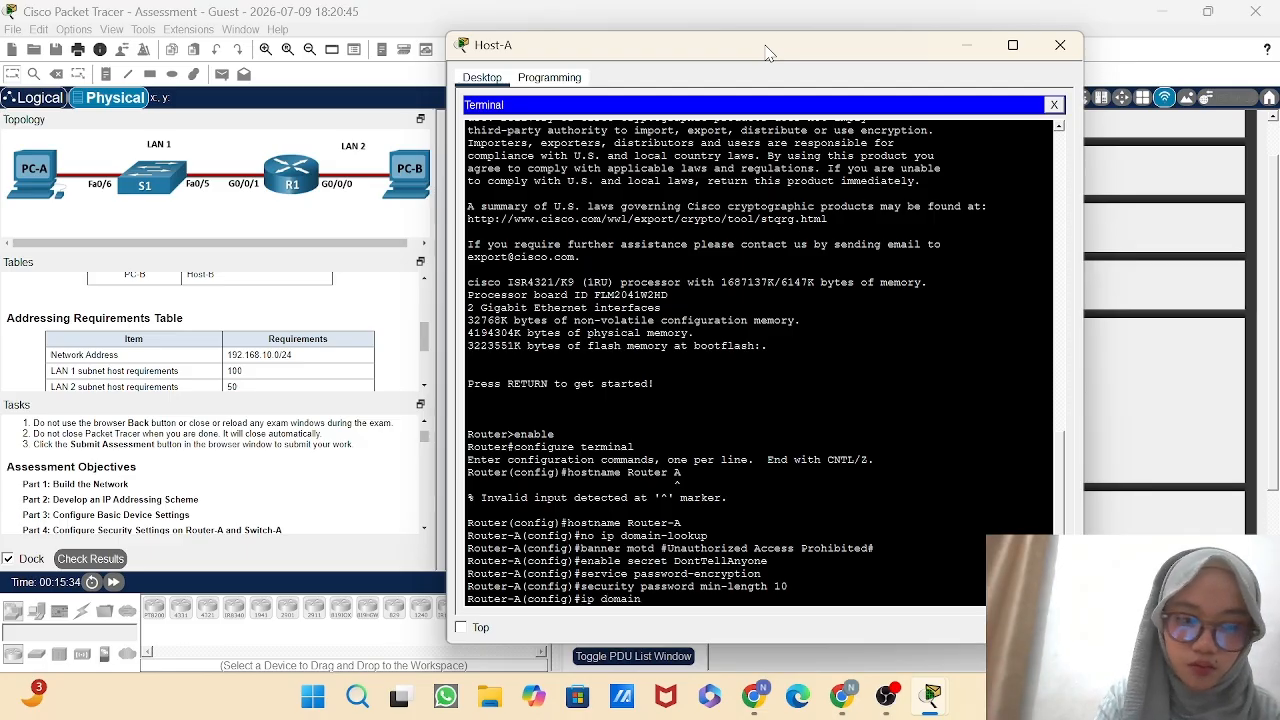
type("-name")
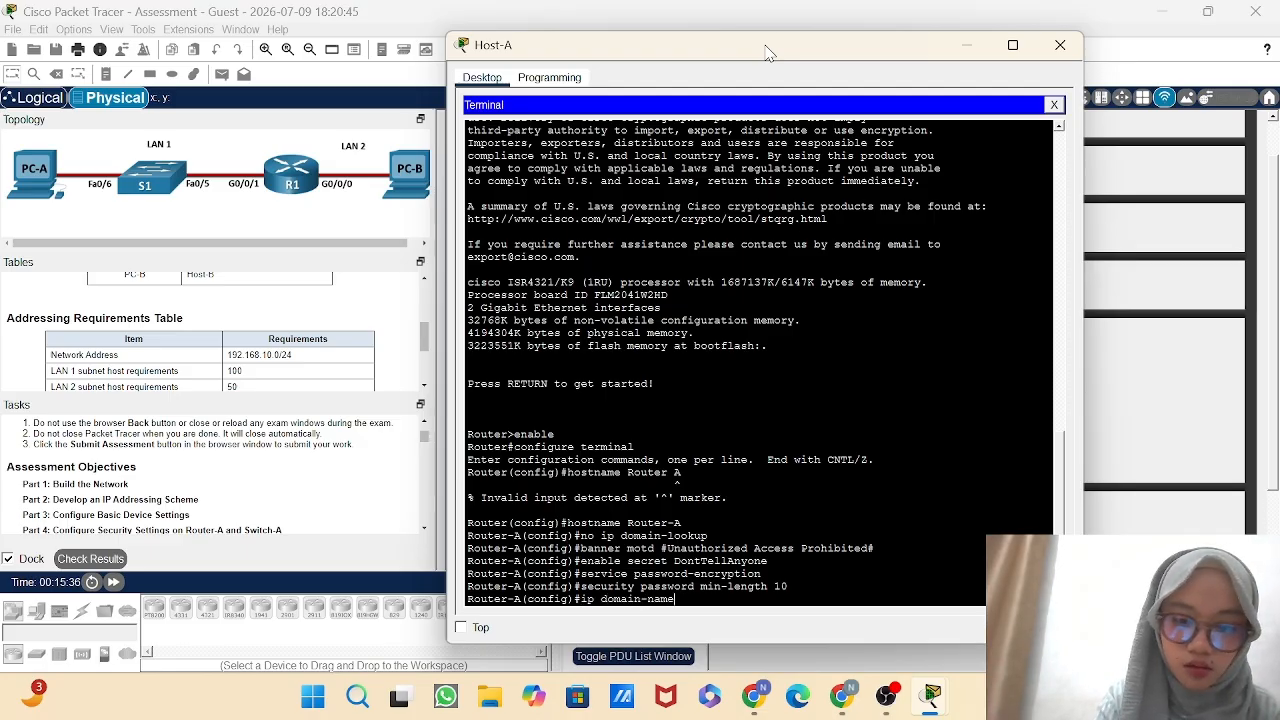
type(" n")
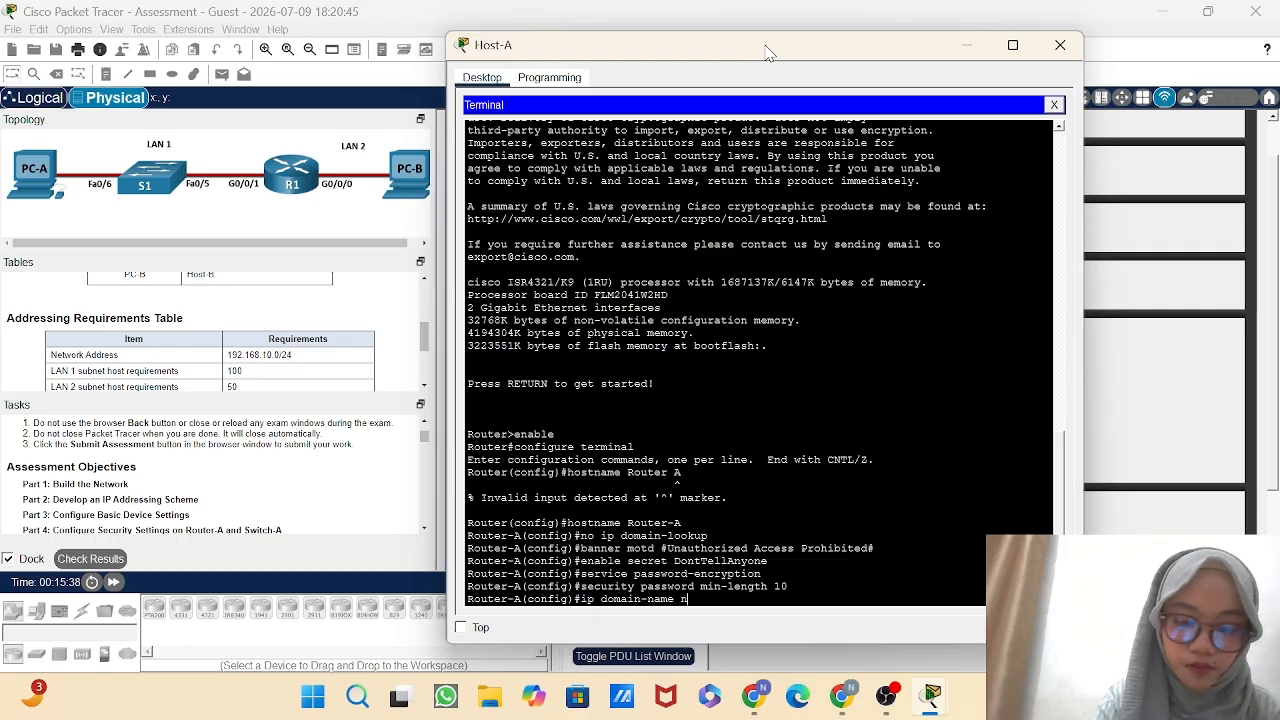
type("etsec")
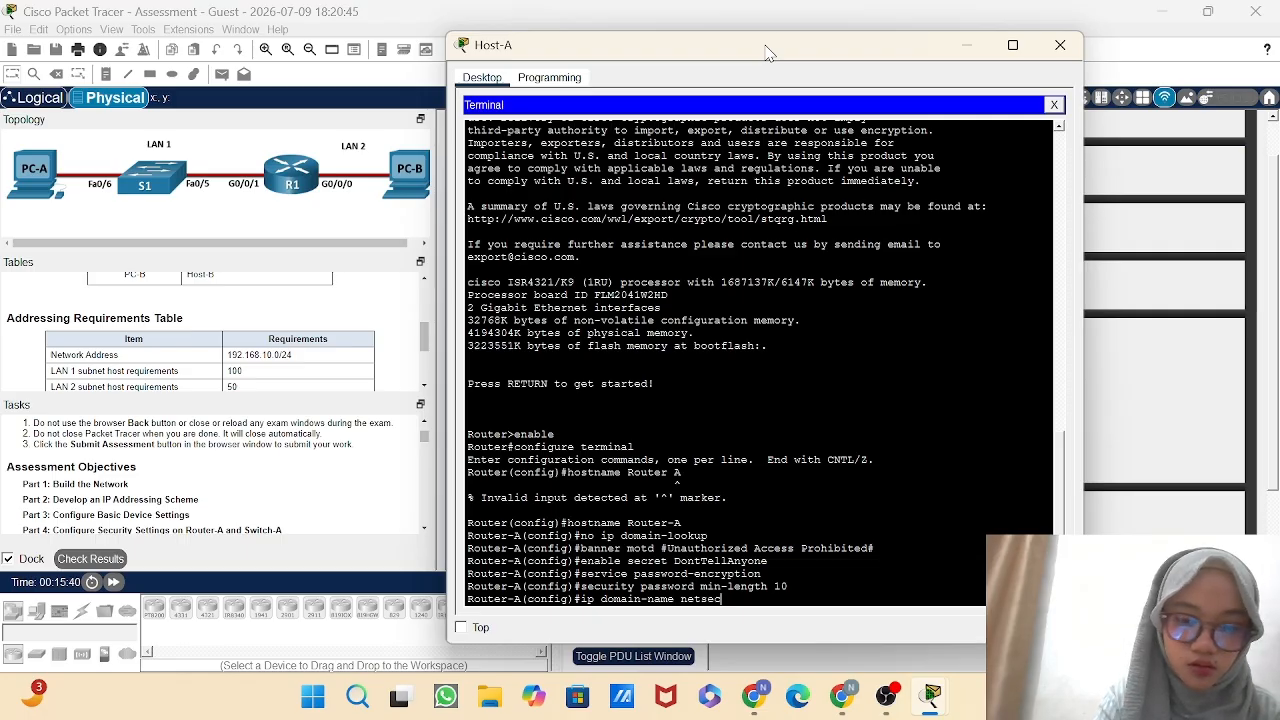
type(".")
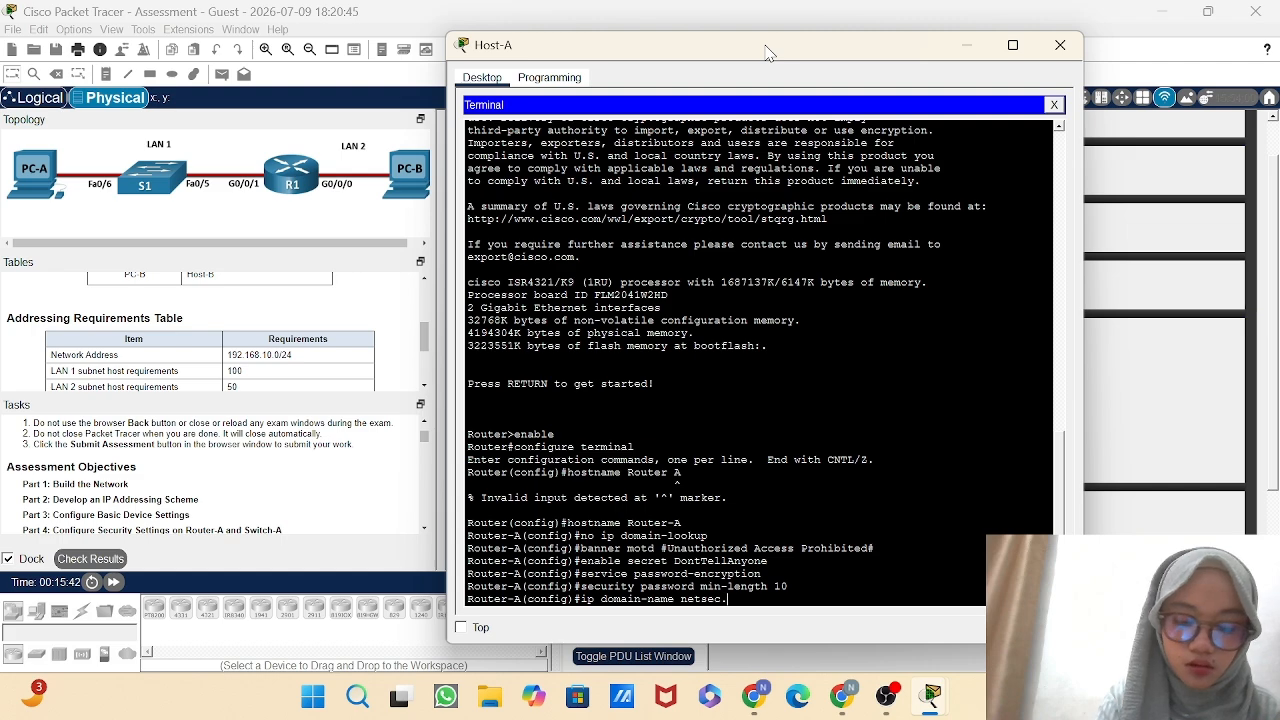
type("com")
key("Return")
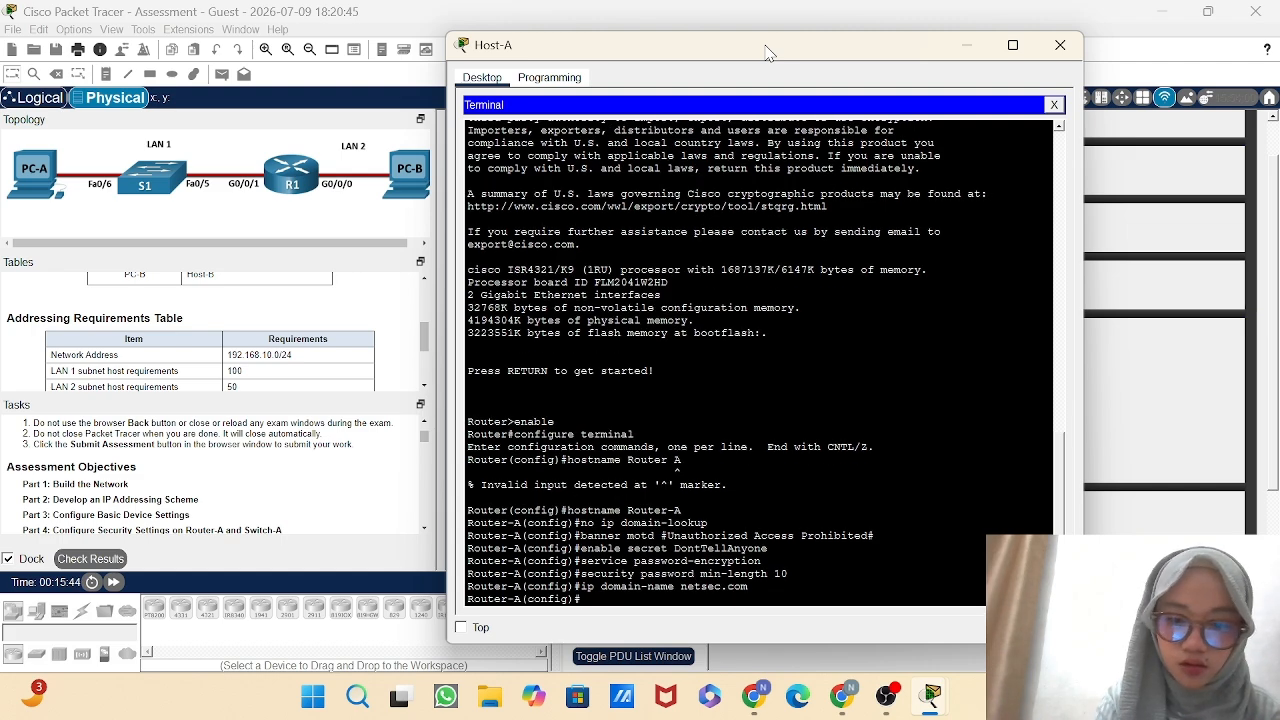
Create the local user netadmin on Router-A with the account's secret password.
type("use")
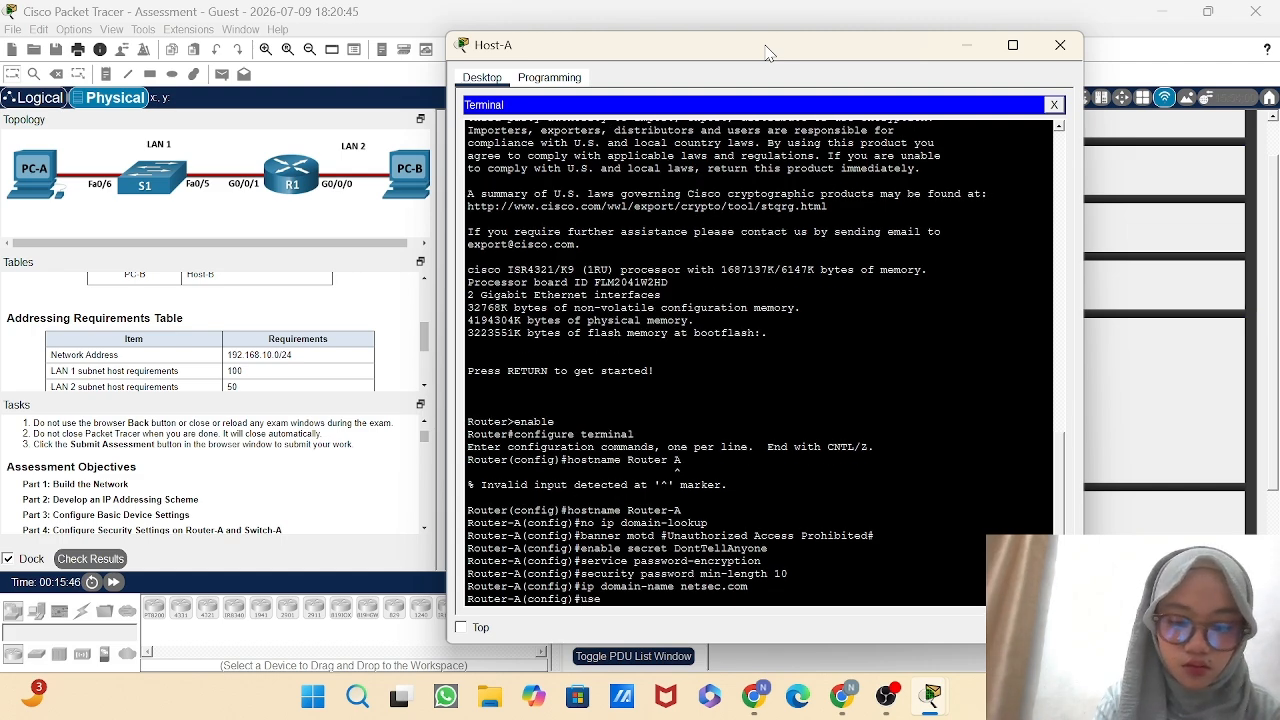
type("rname n")
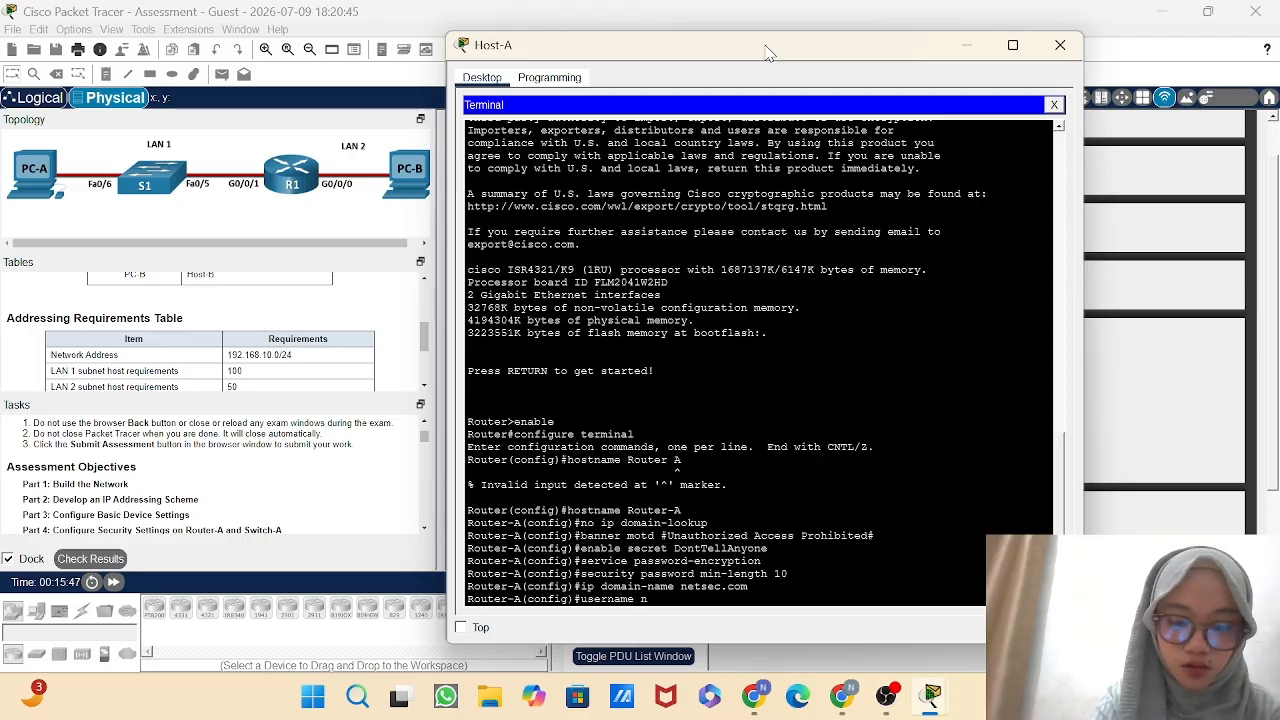
type("etadm")
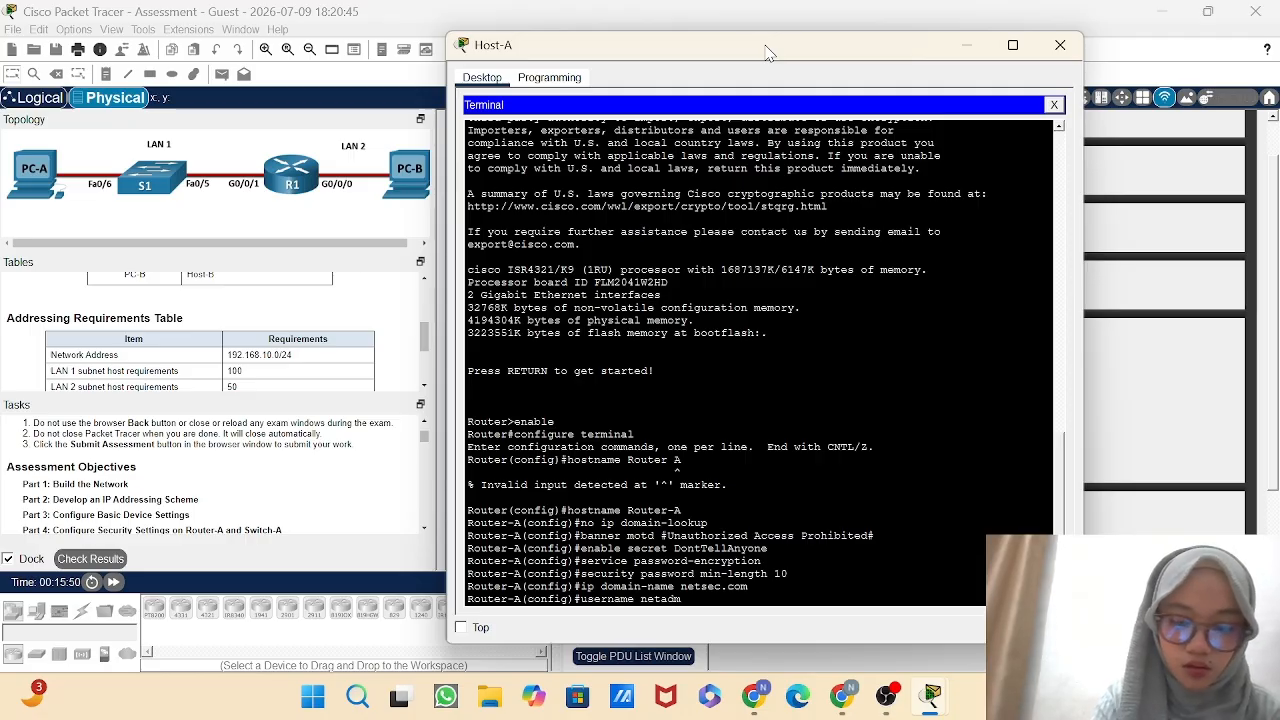
type("in secre")
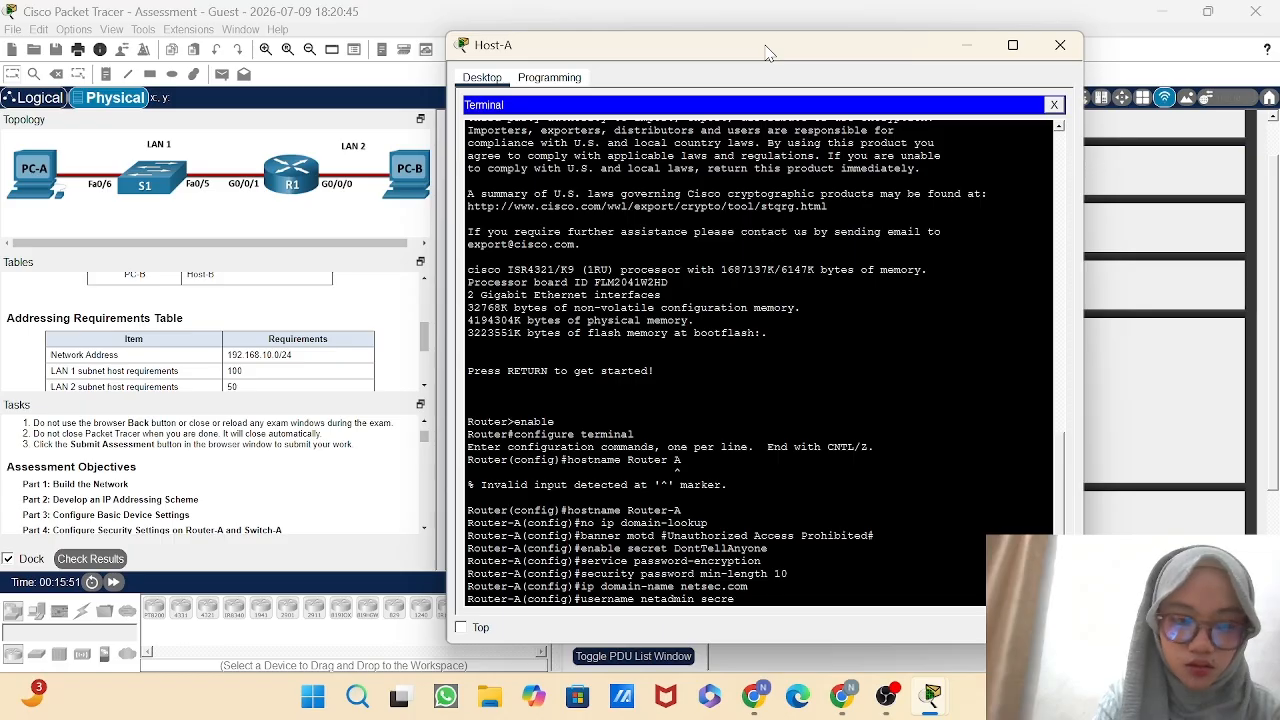
type("t Cis")
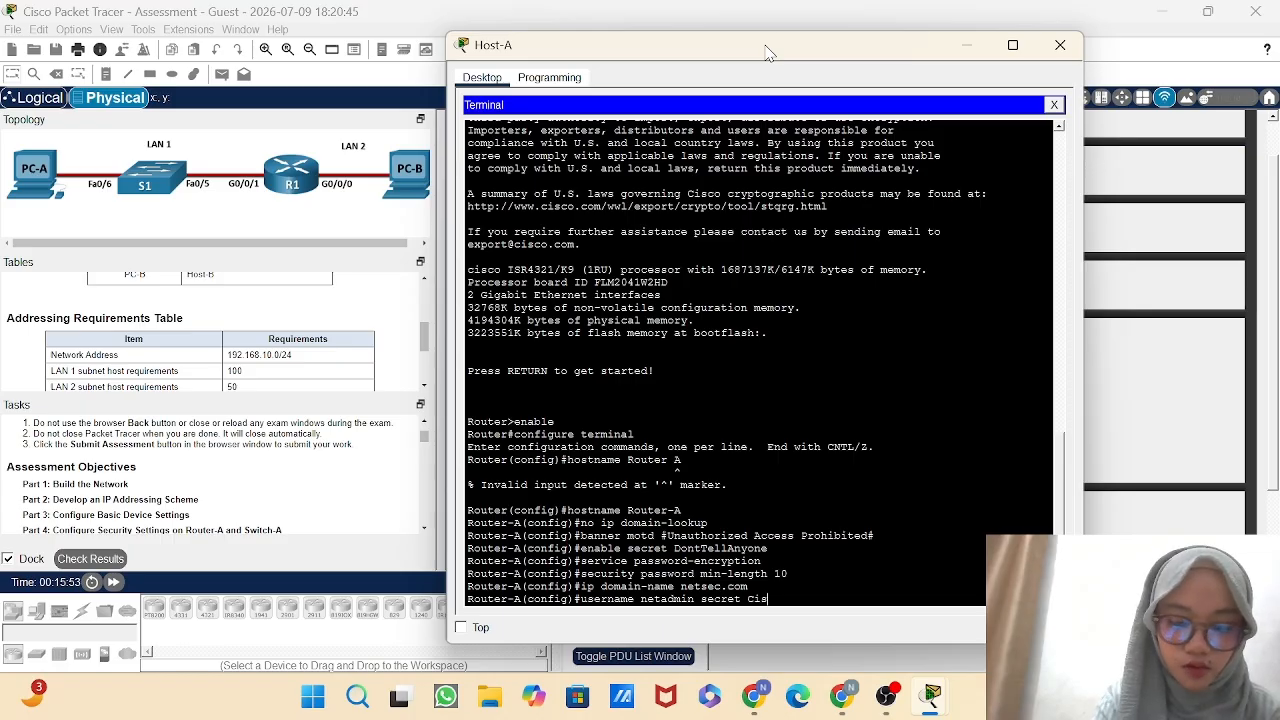
type("c")
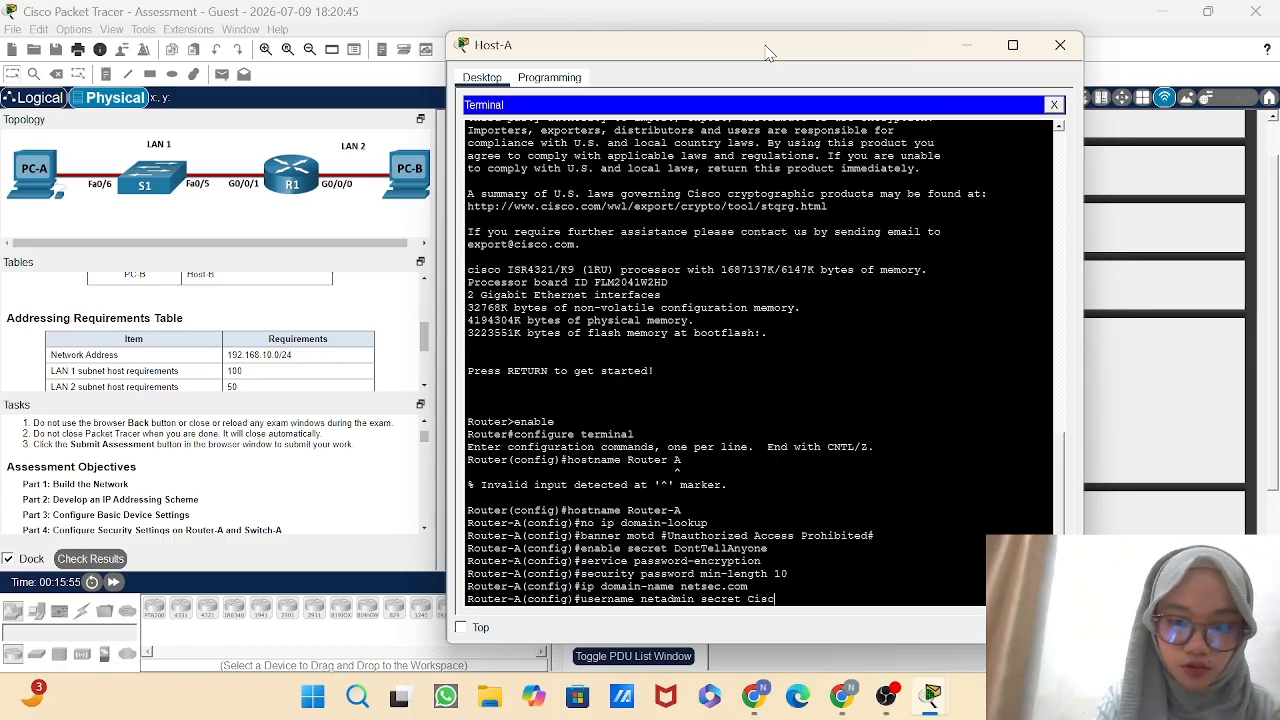
type("o")
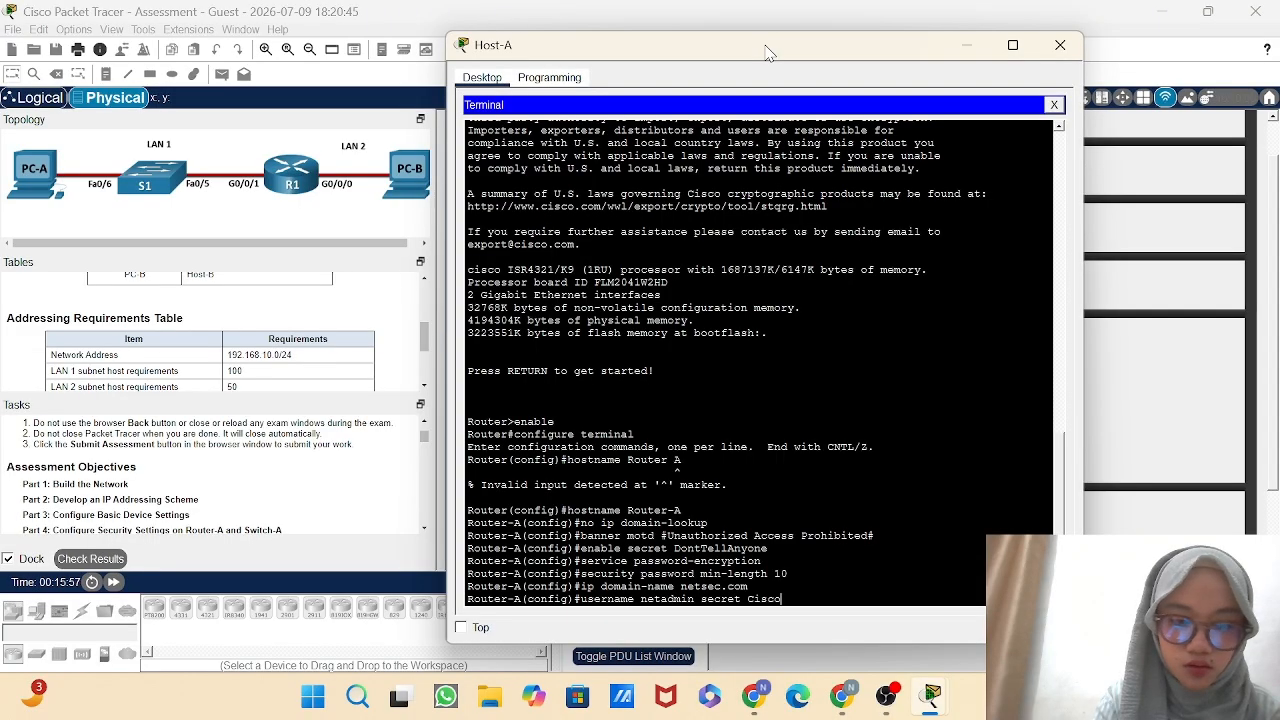
type("12345")
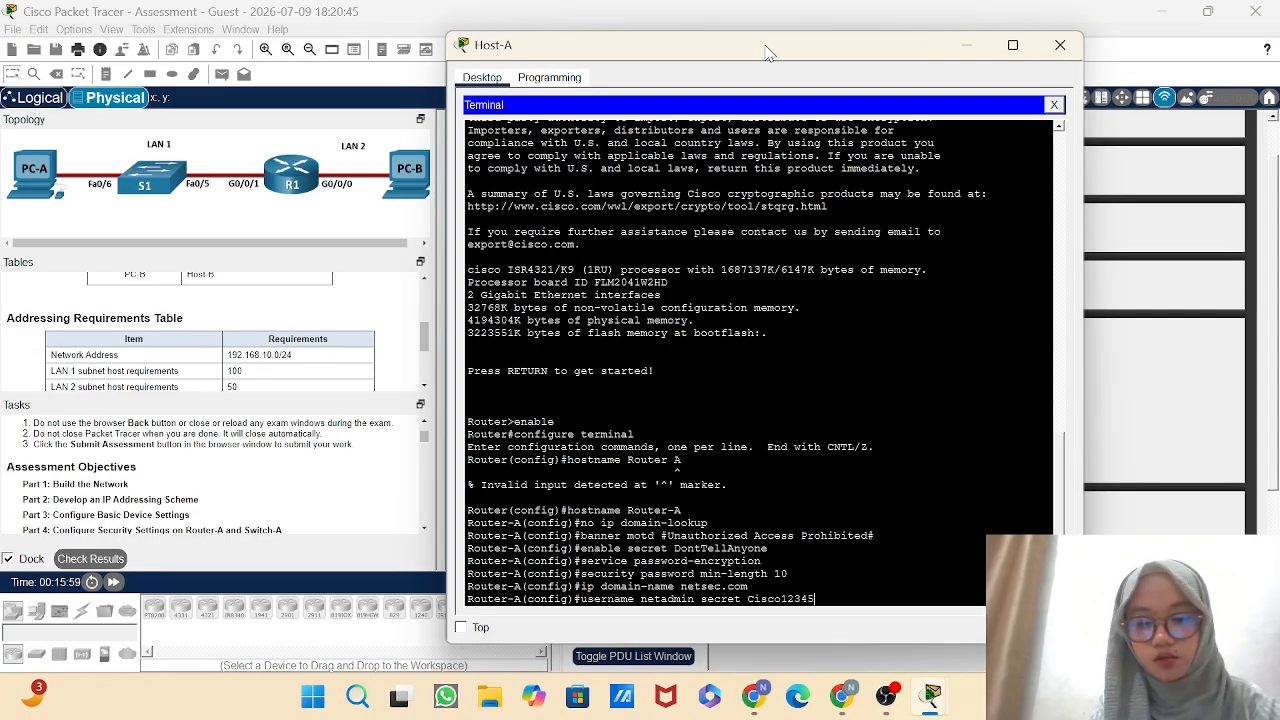
key("Return")
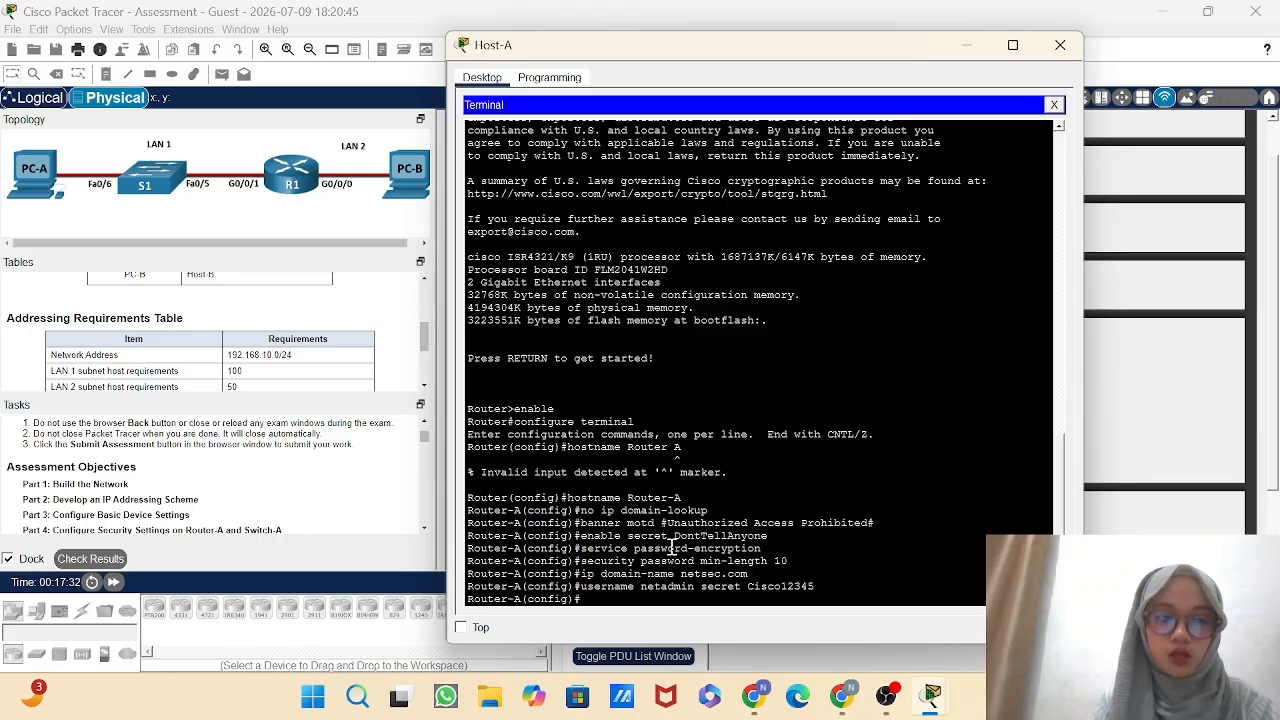
Enter line configuration for console 0 on Router-A and set the console access password.
type("lin")
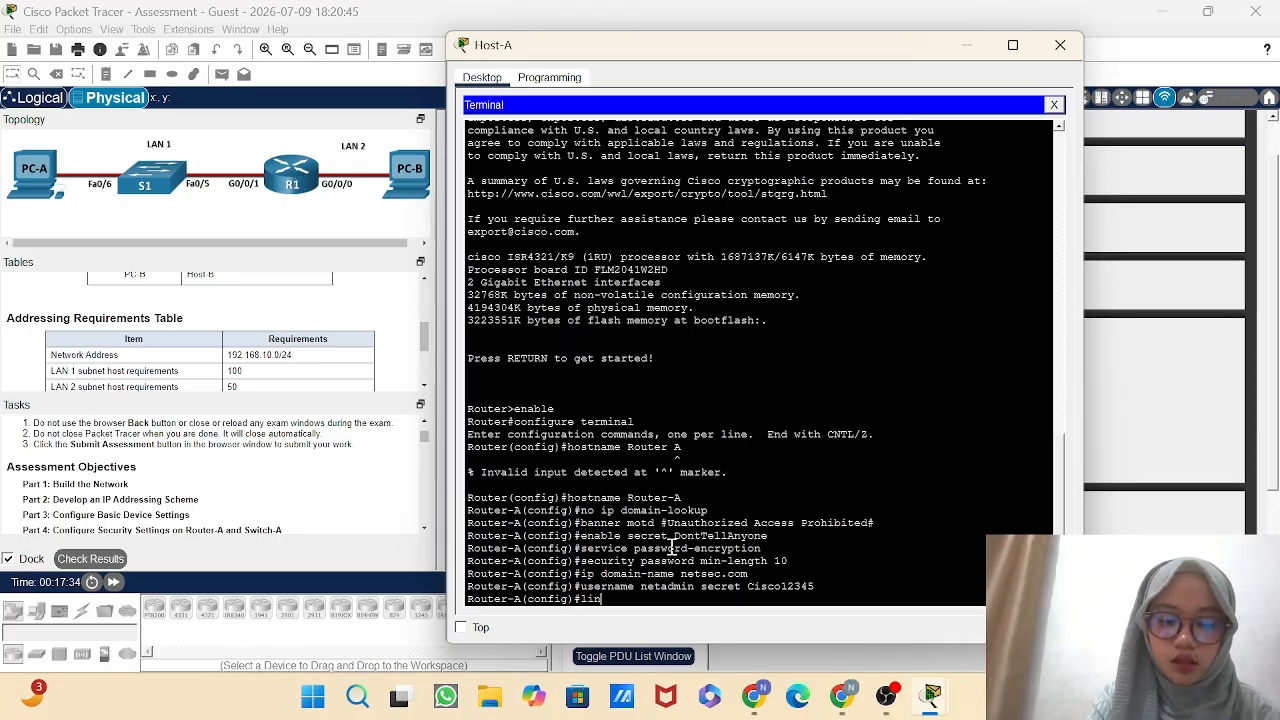
type("e cons")
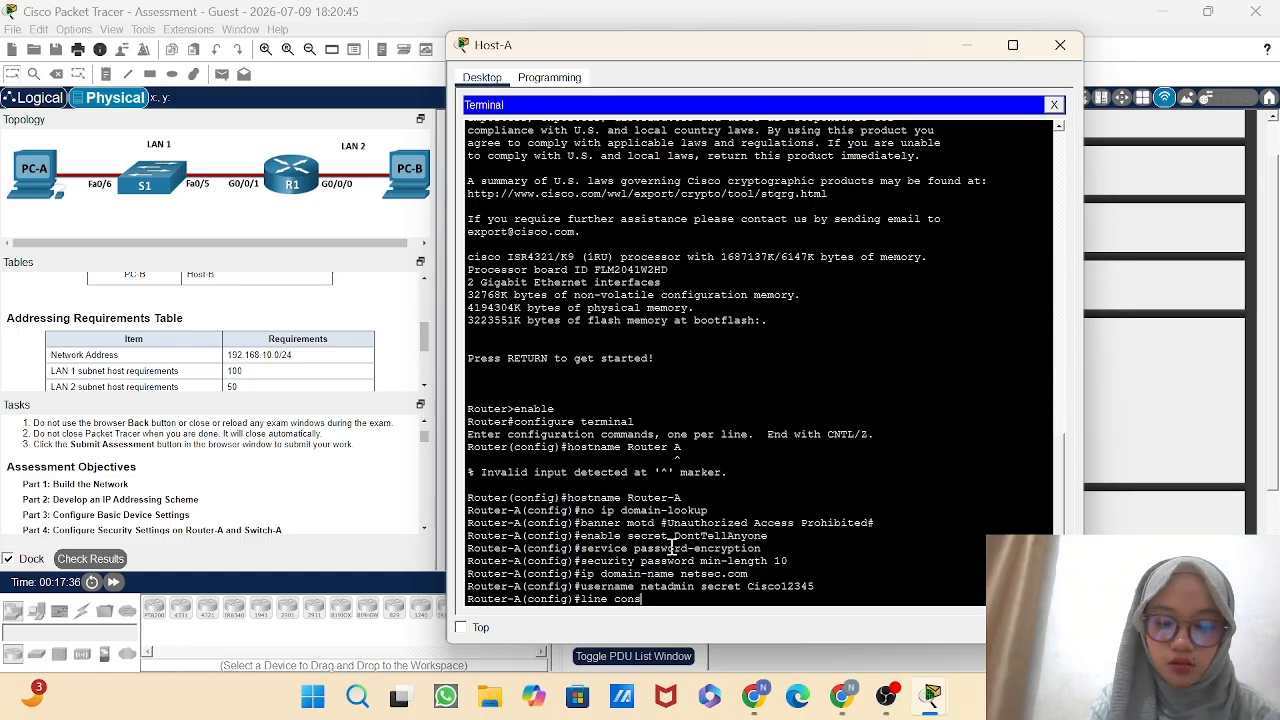
type("ole ")
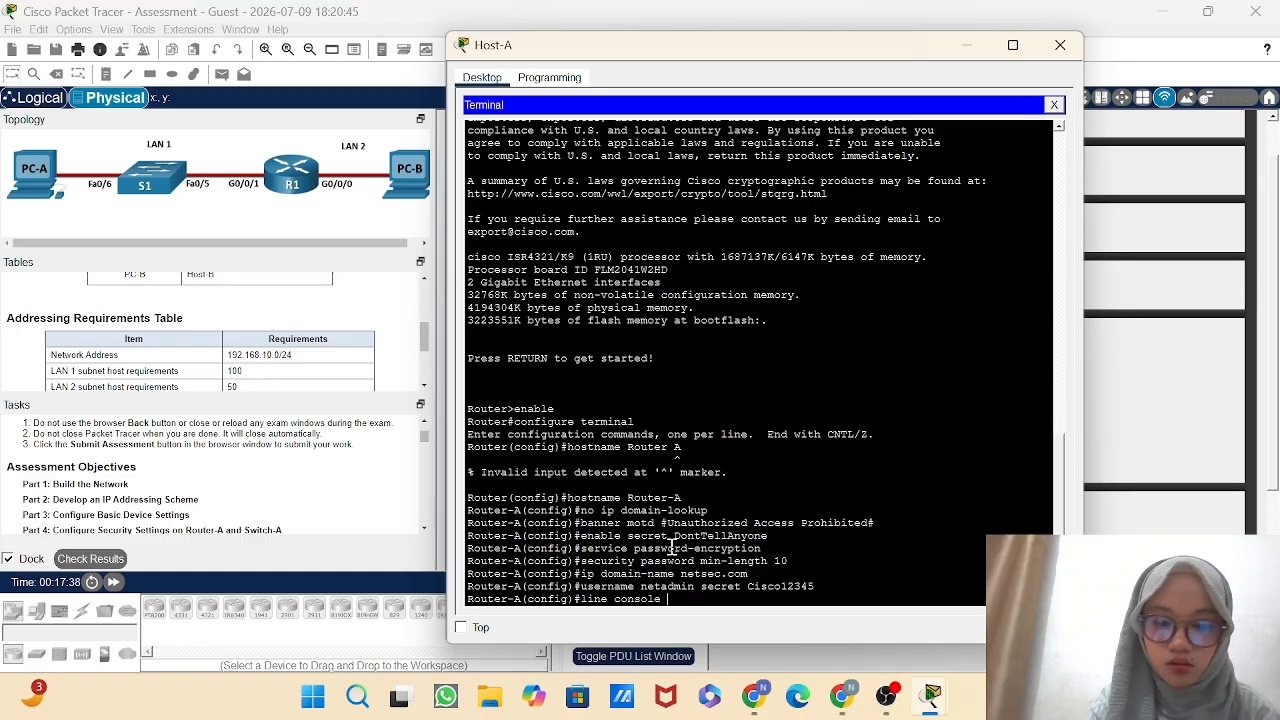
type("0")
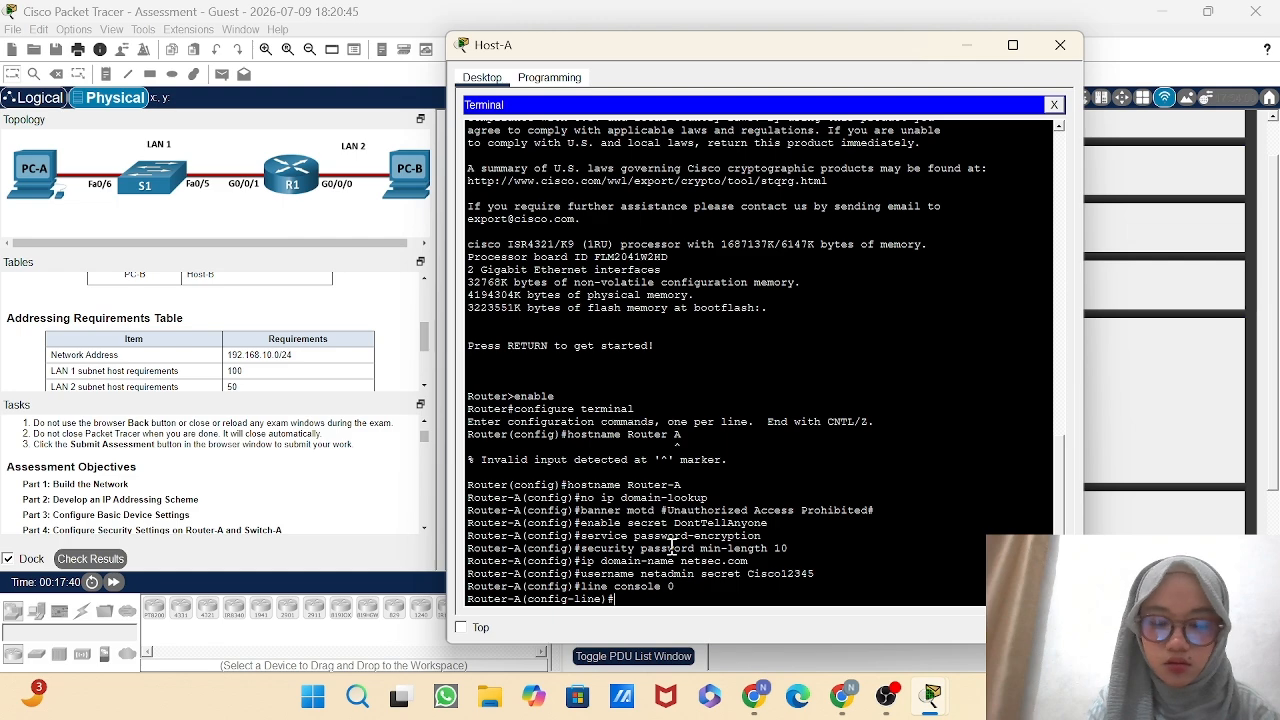
type("password")
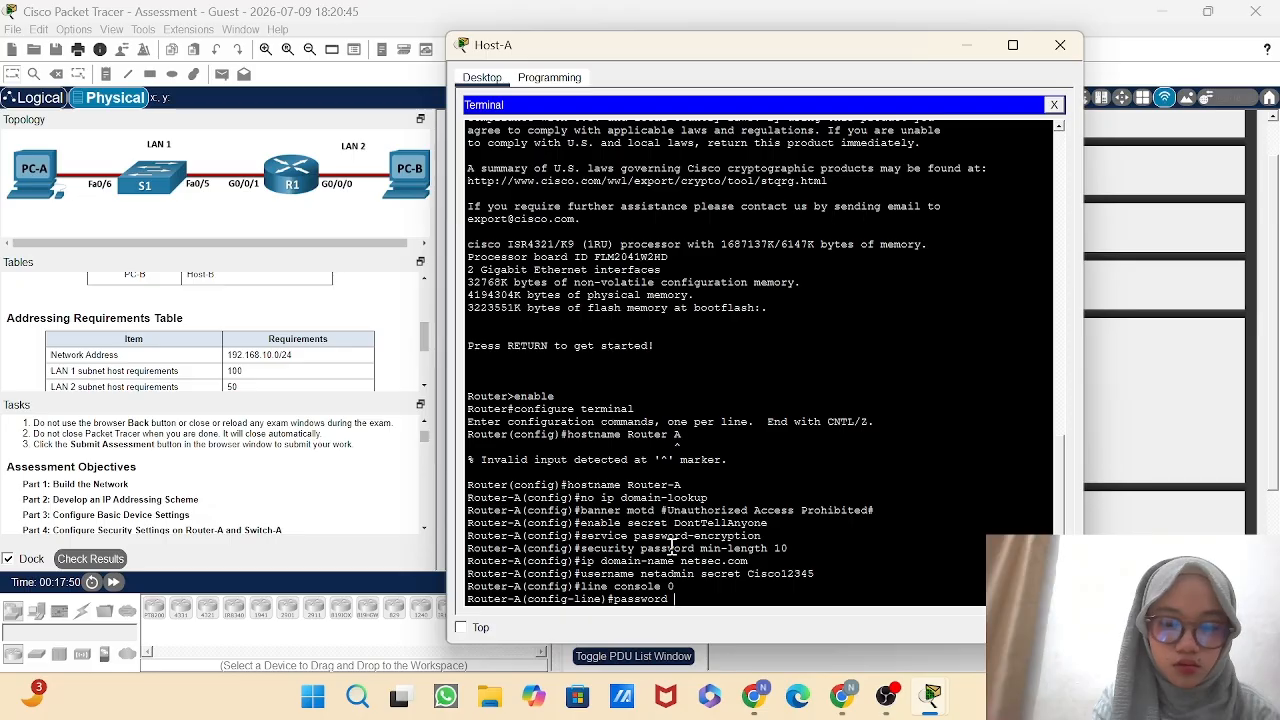
type("c")
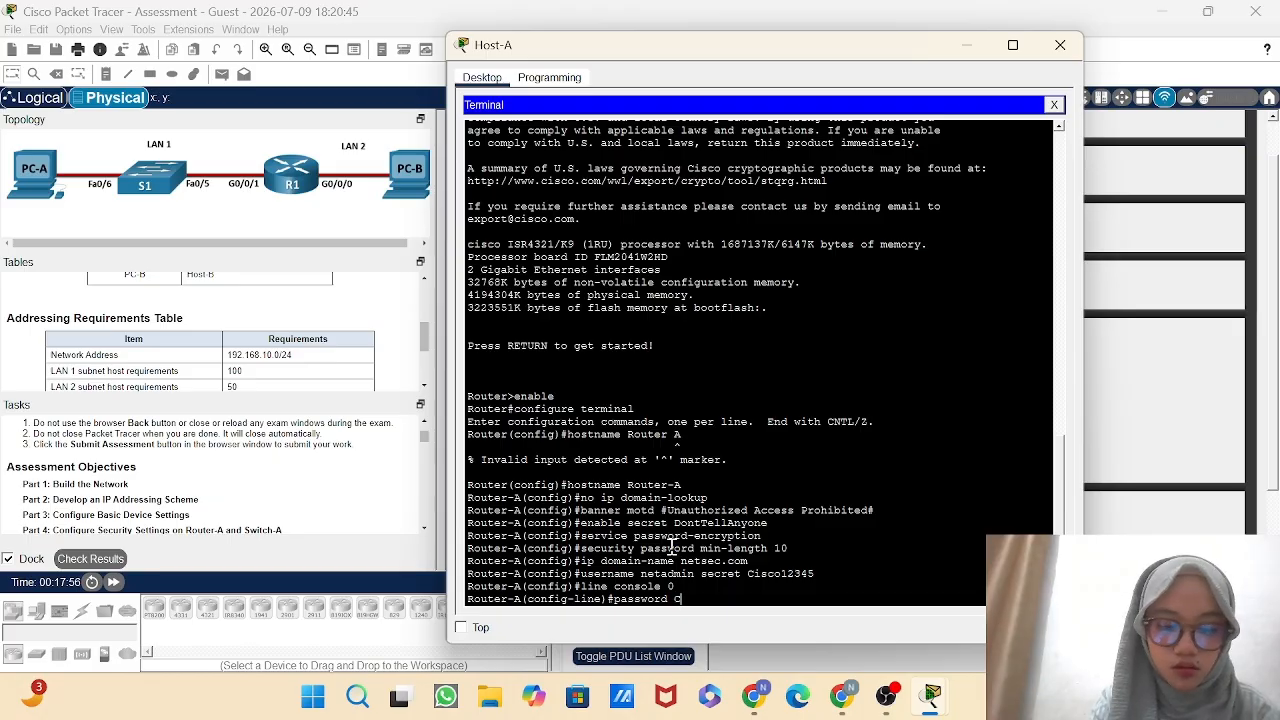
type("i")
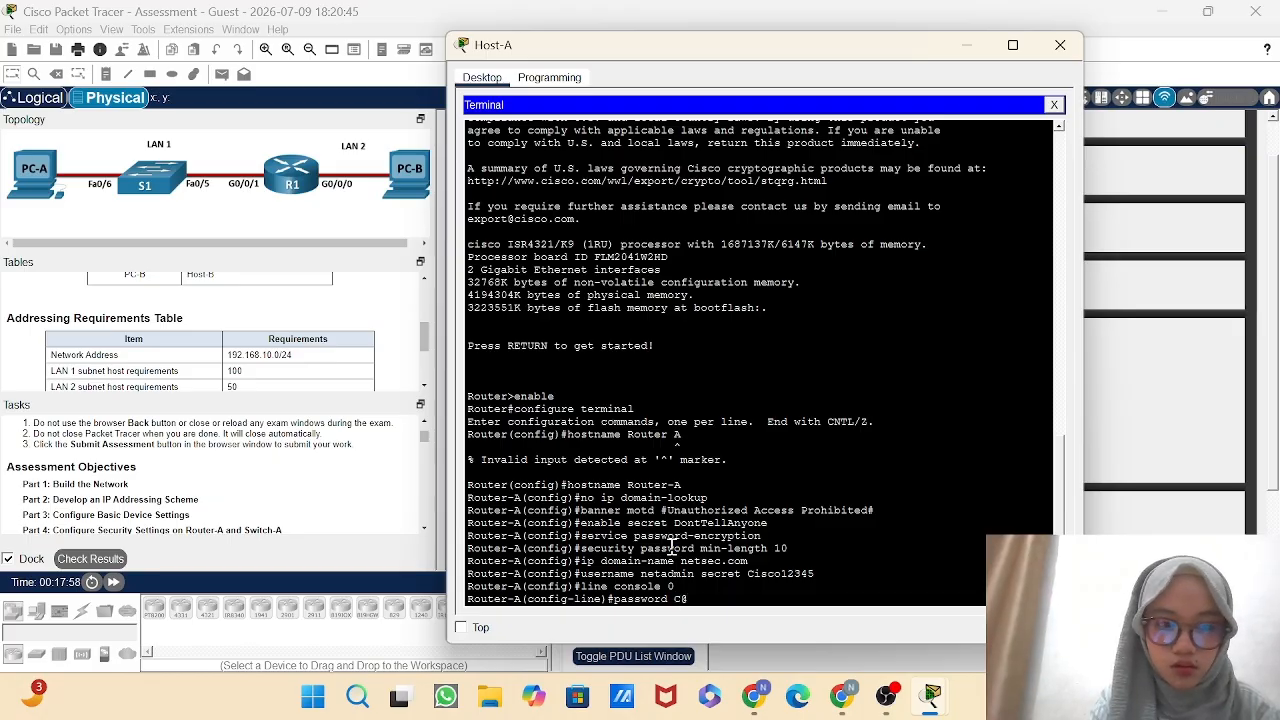
type("n")
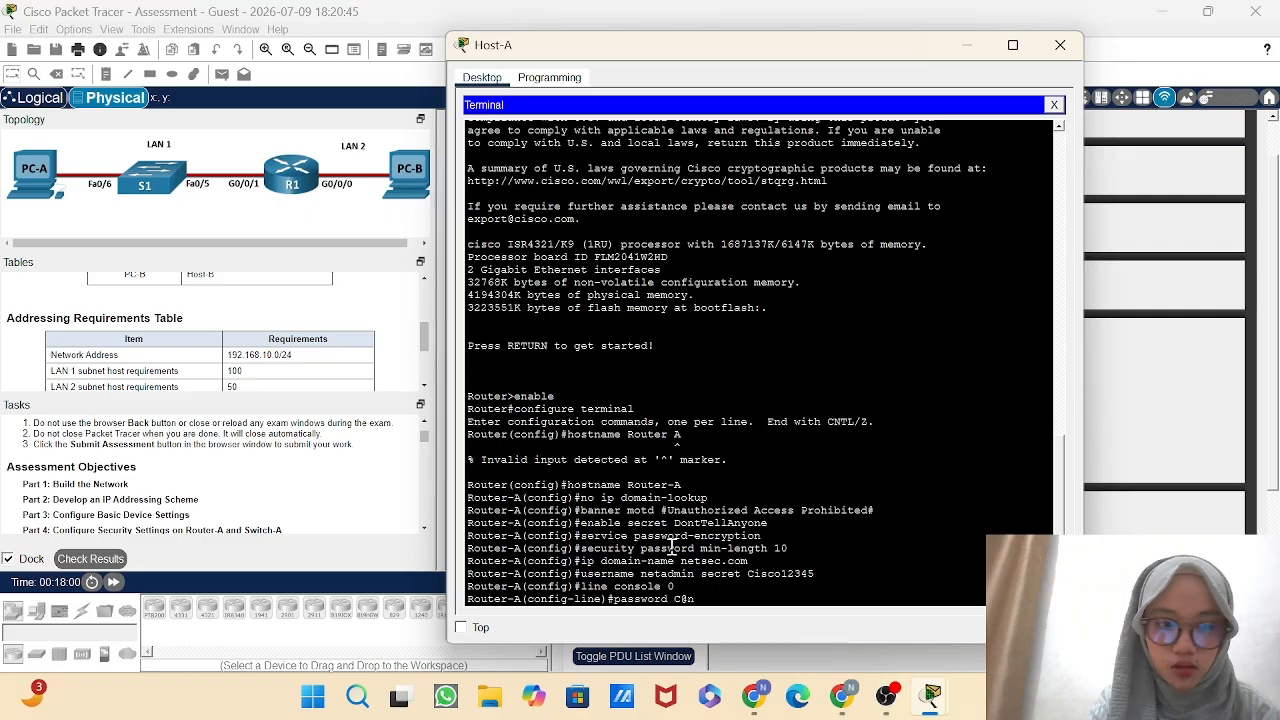
type("sP")
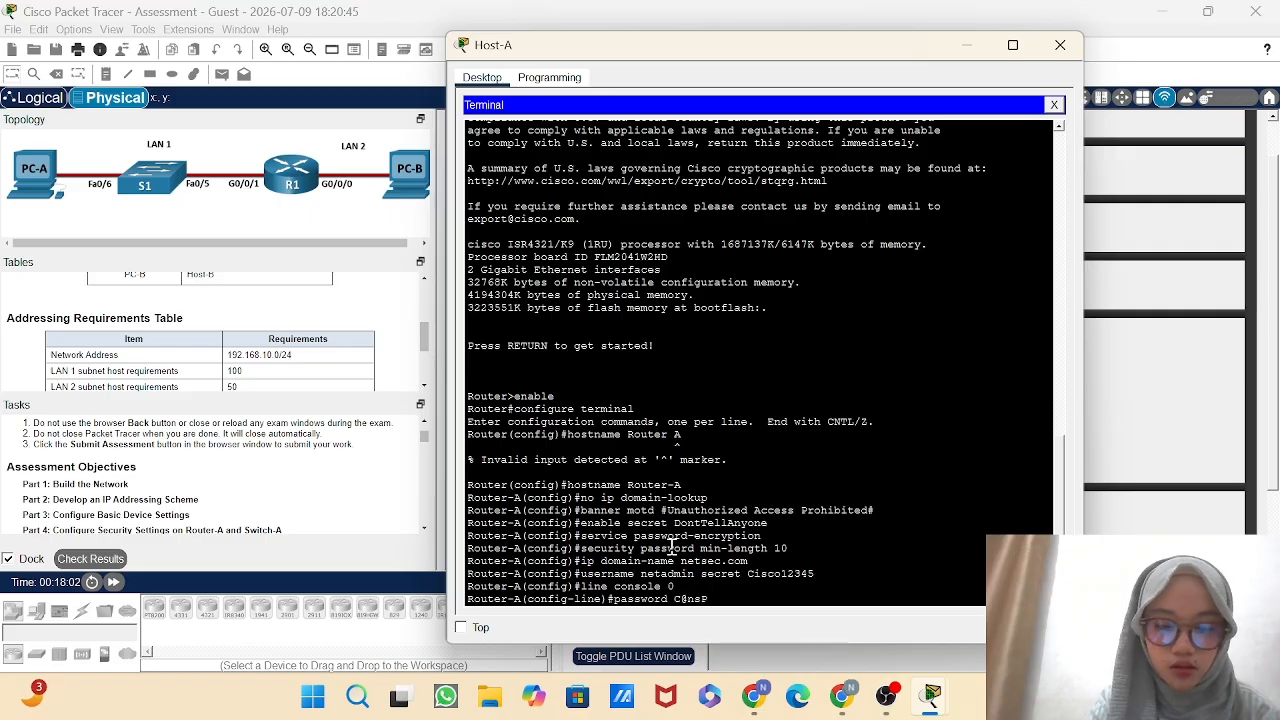
type("assw!")
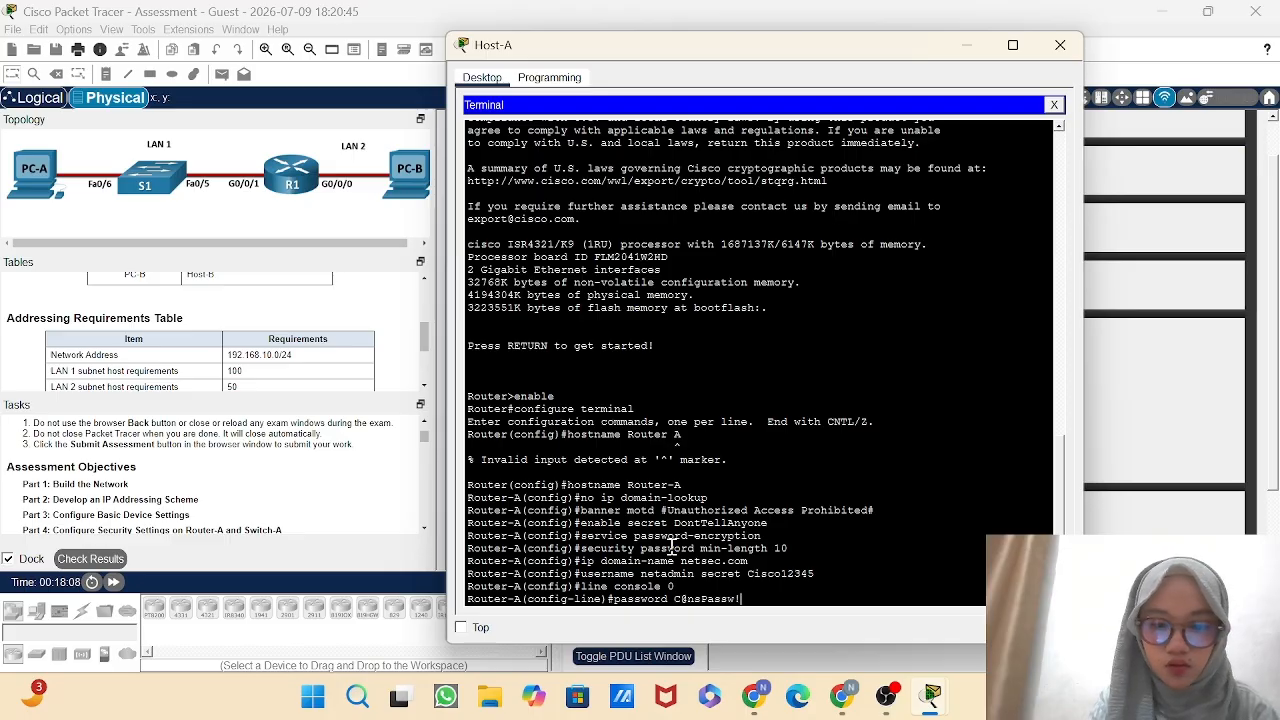
key("Return")
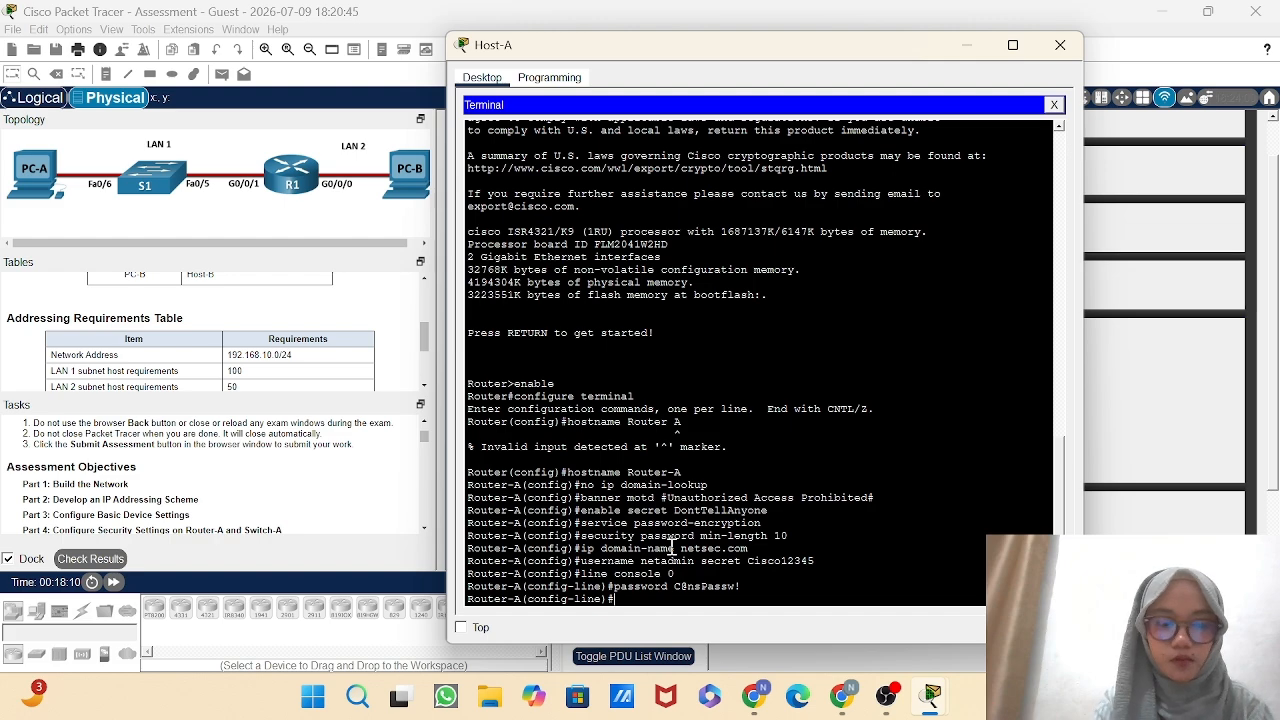
Enable password login on Router-A's console line and return to global configuration mode.
type("login")
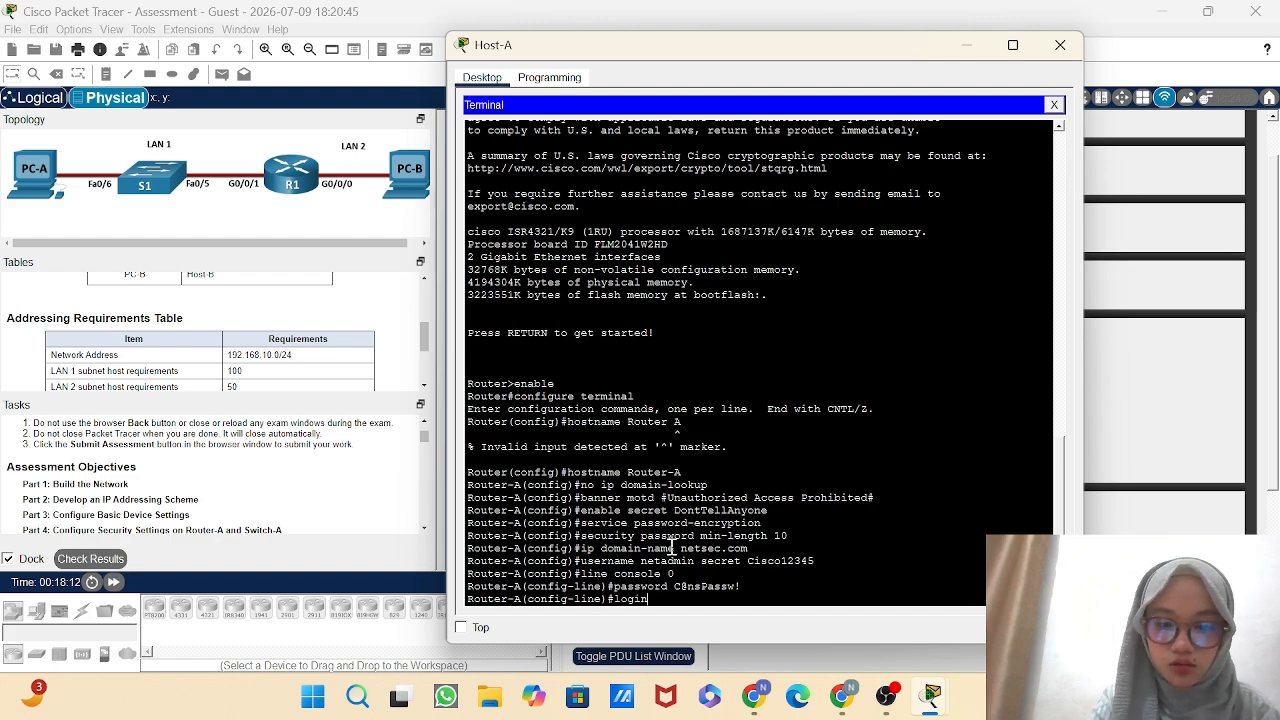
key("Return")
type("exi")
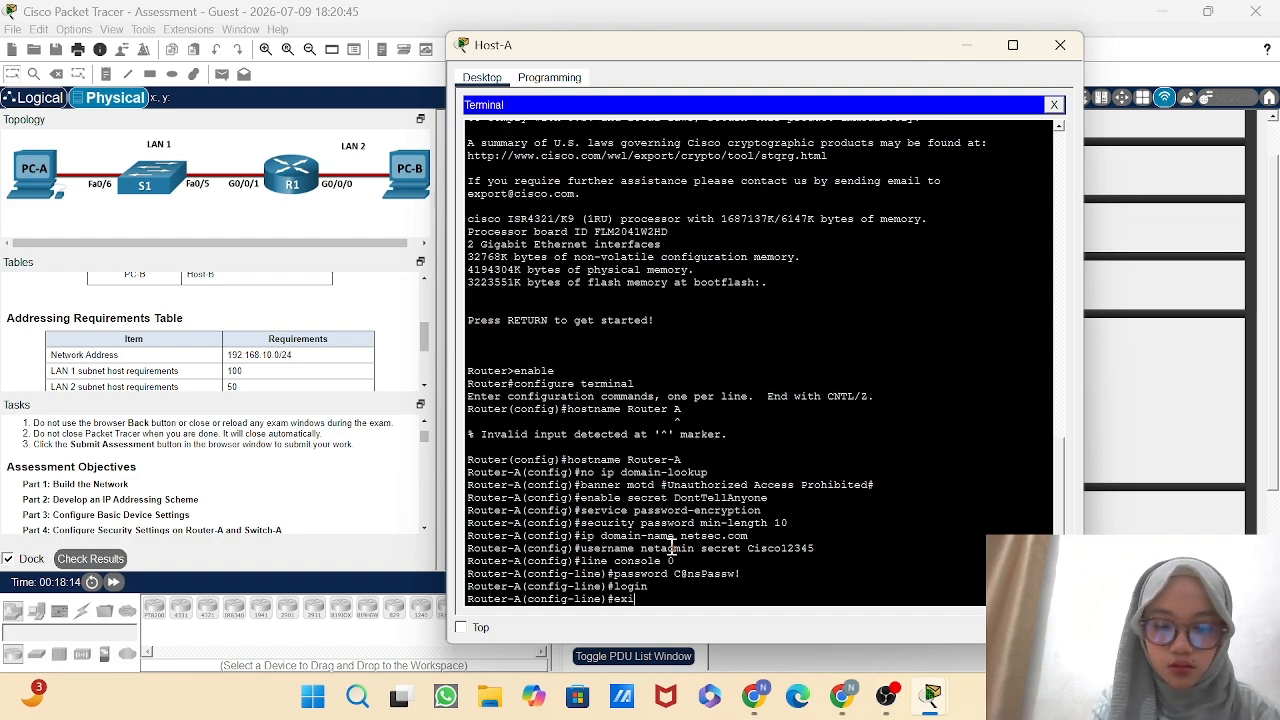
type("t")
key("Return")
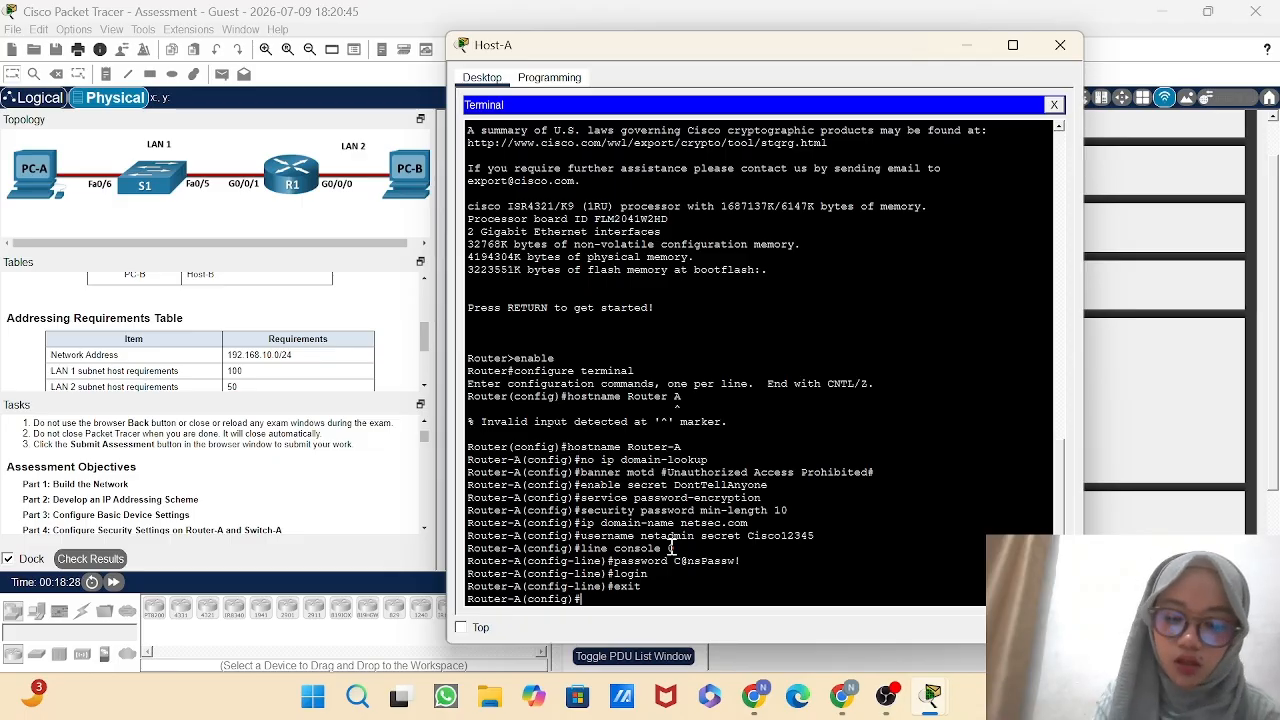
Enter line configuration for vty 0 15 on Router-A and make the lines authenticate with the local user database.
type("ine")
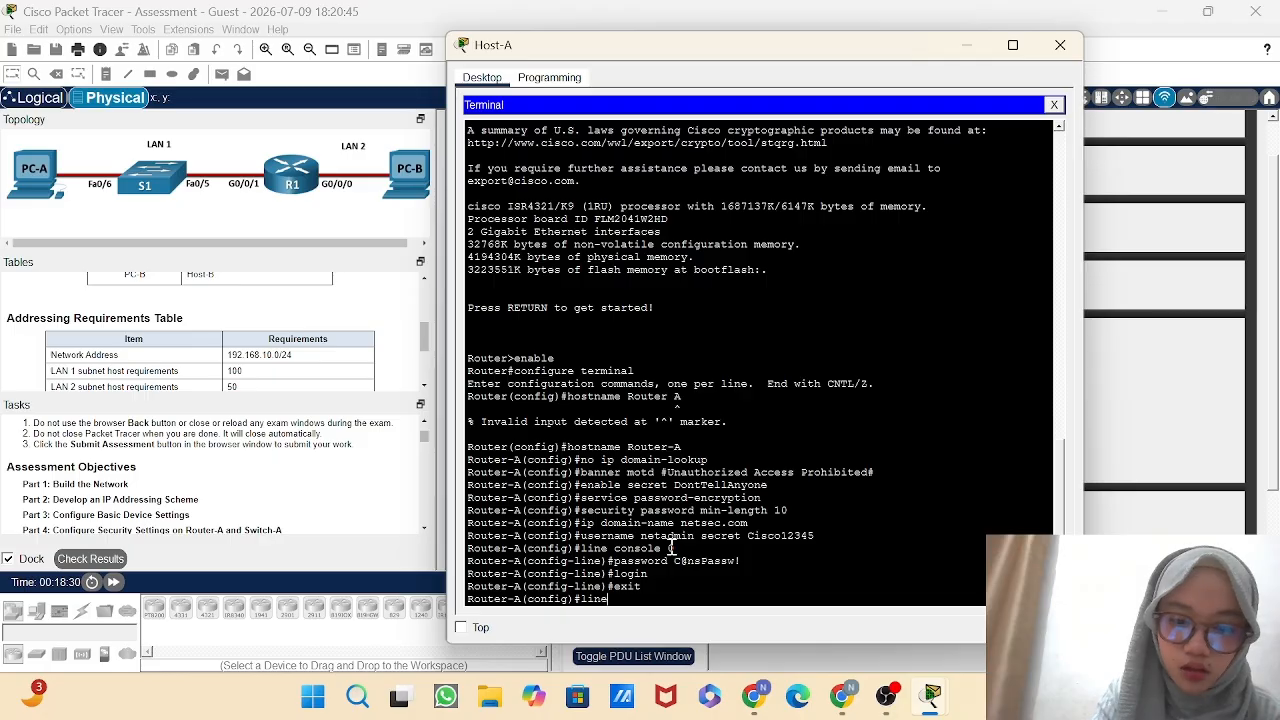
type(" vty")
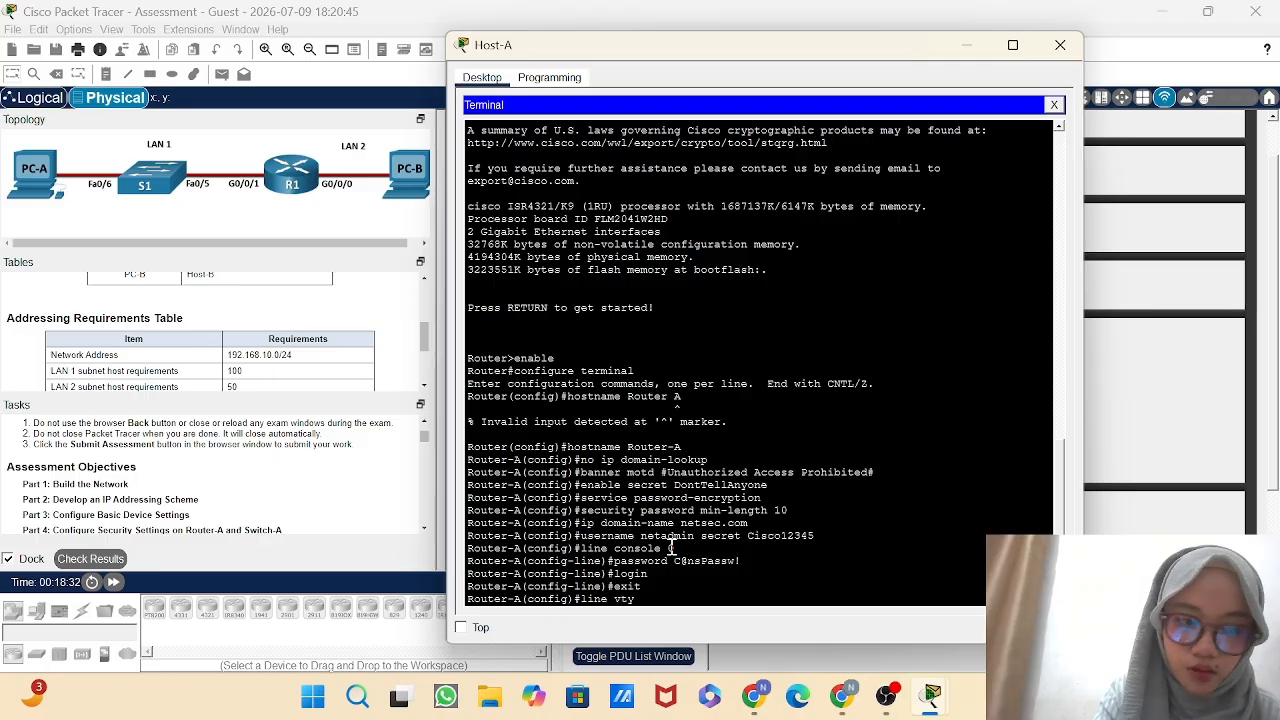
type(" 0 15")
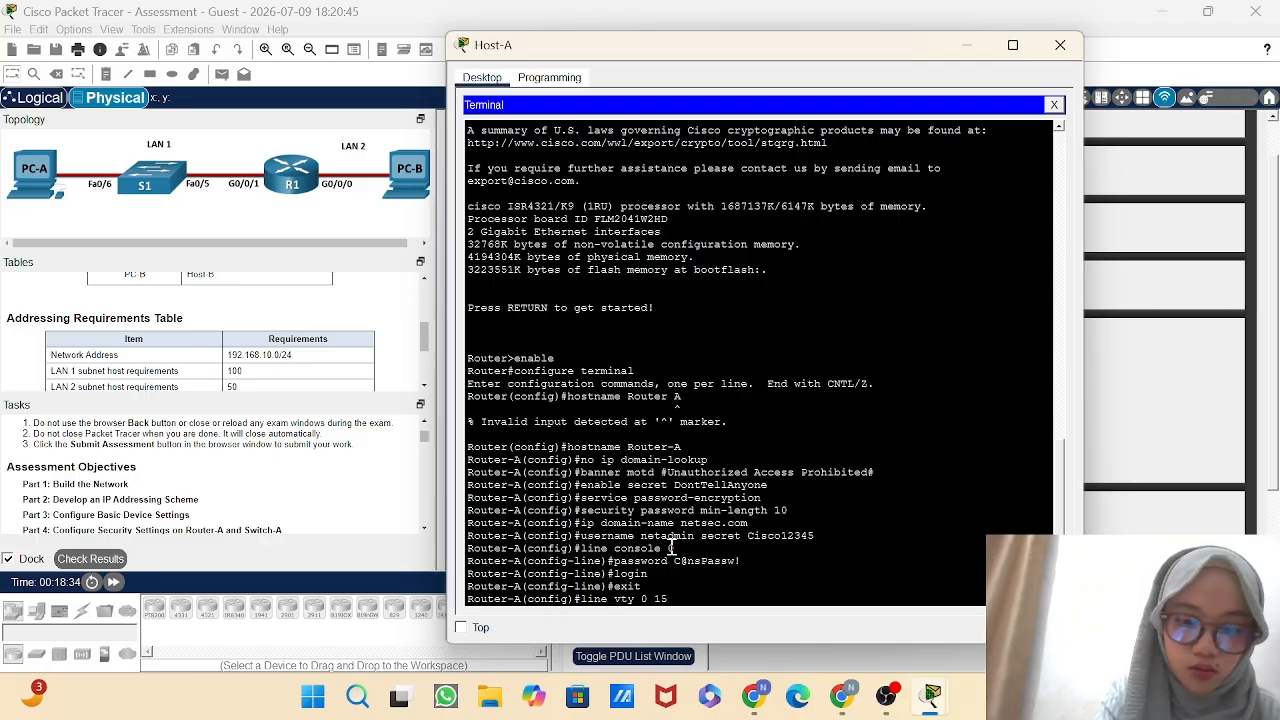
key("Return")
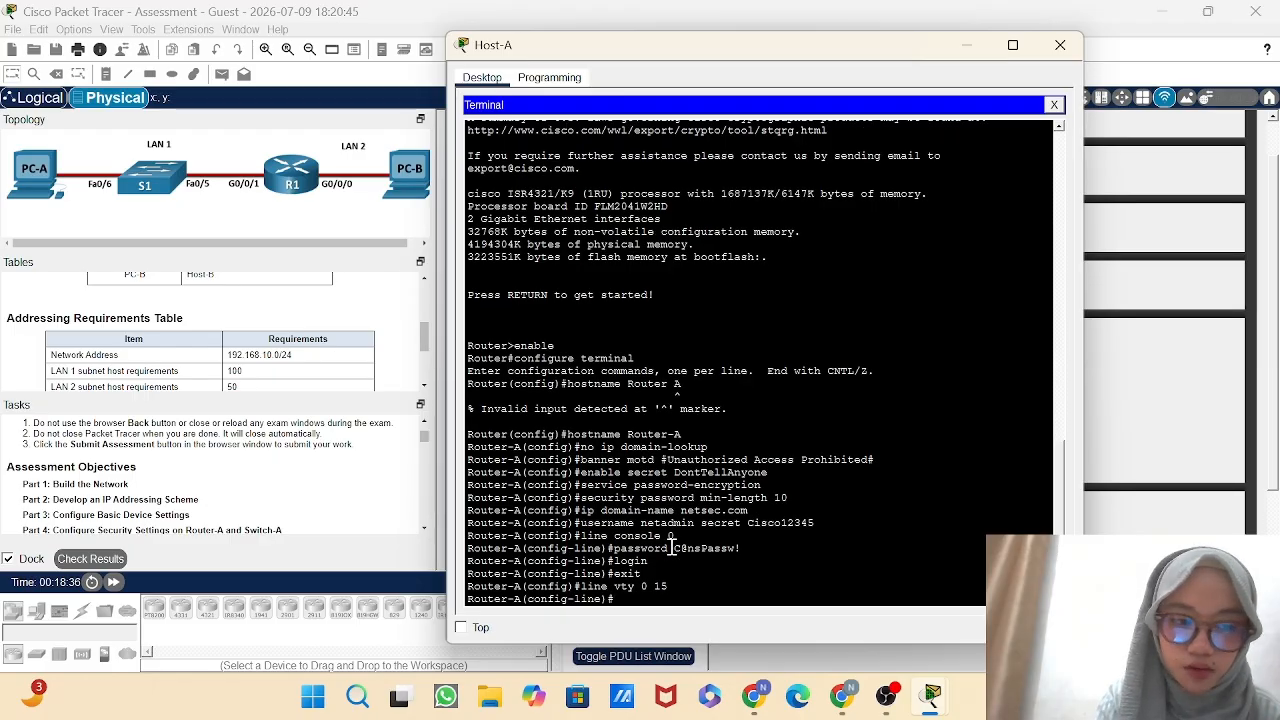
type("login l")
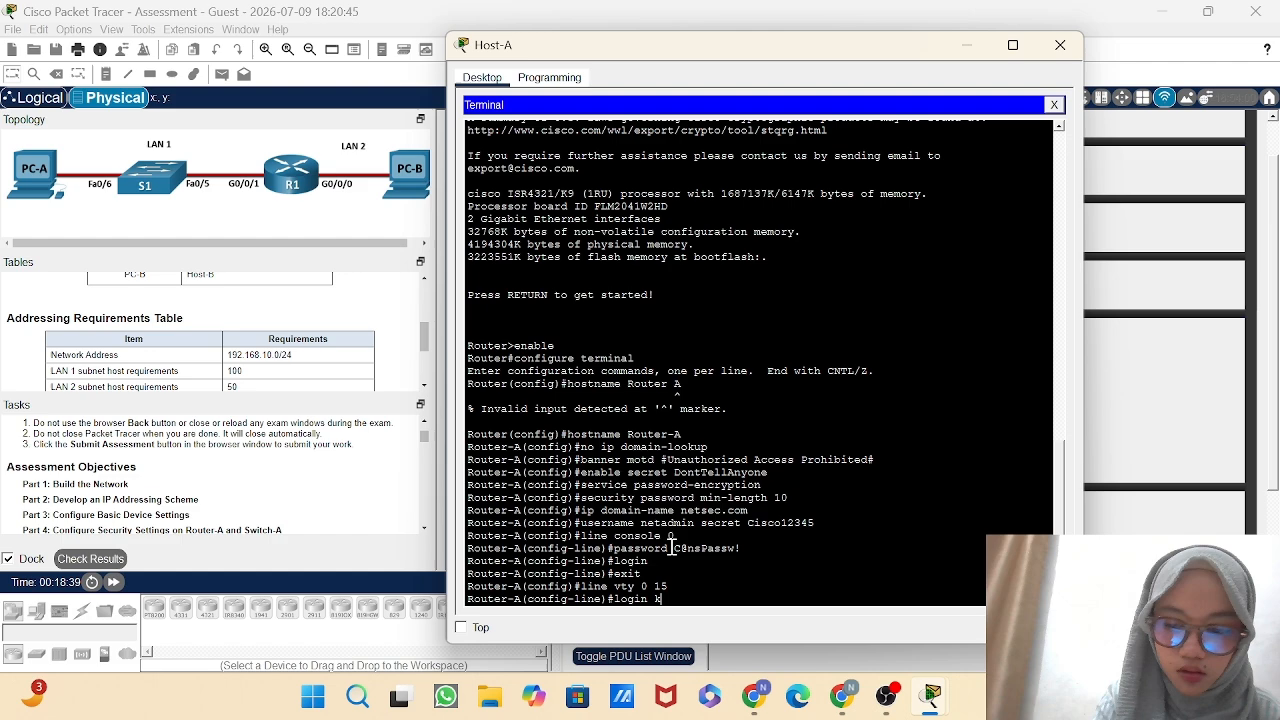
key("BackSpace")
type("cal")
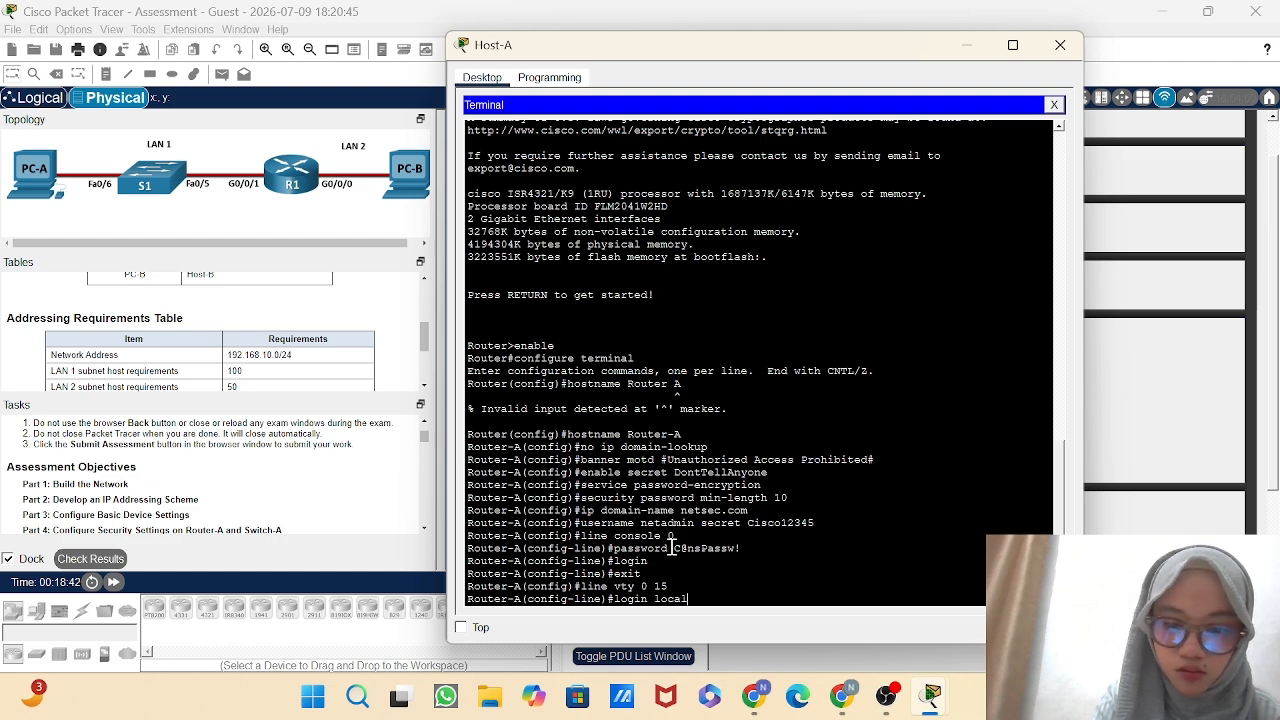
key("Return")
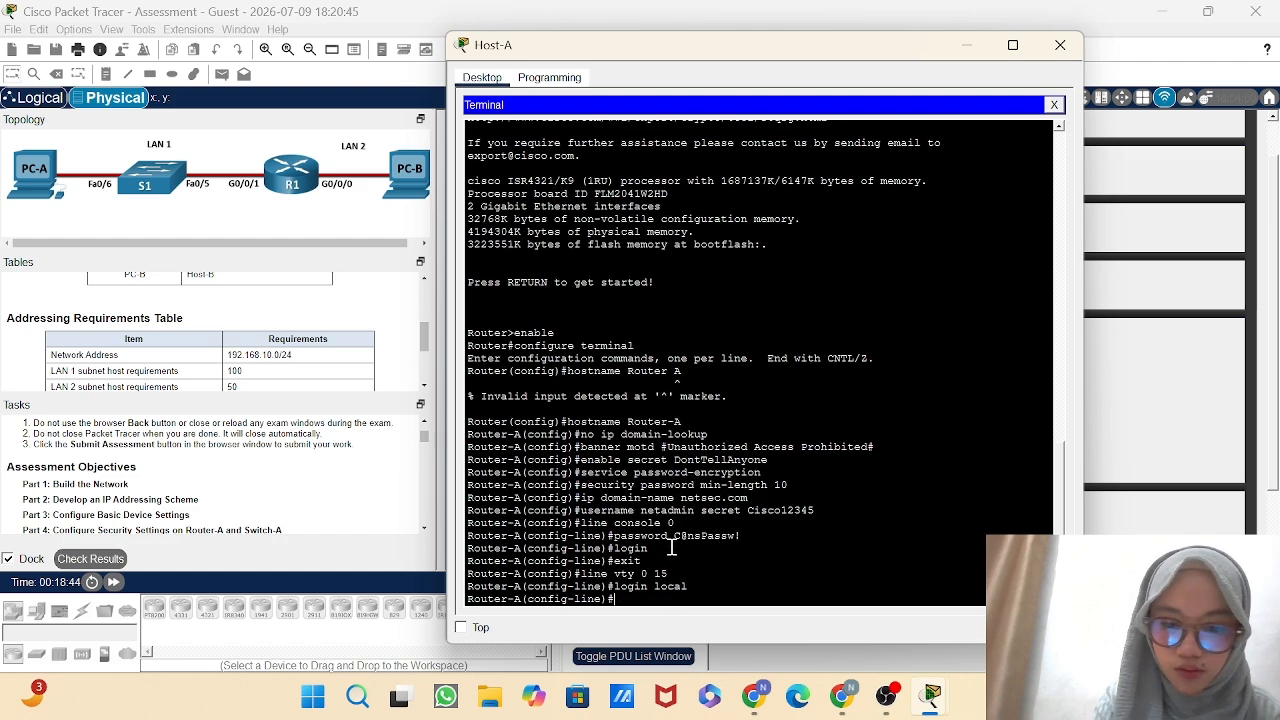
Restrict the vty lines' transport input to SSH and return to global configuration mode.
type("tran")
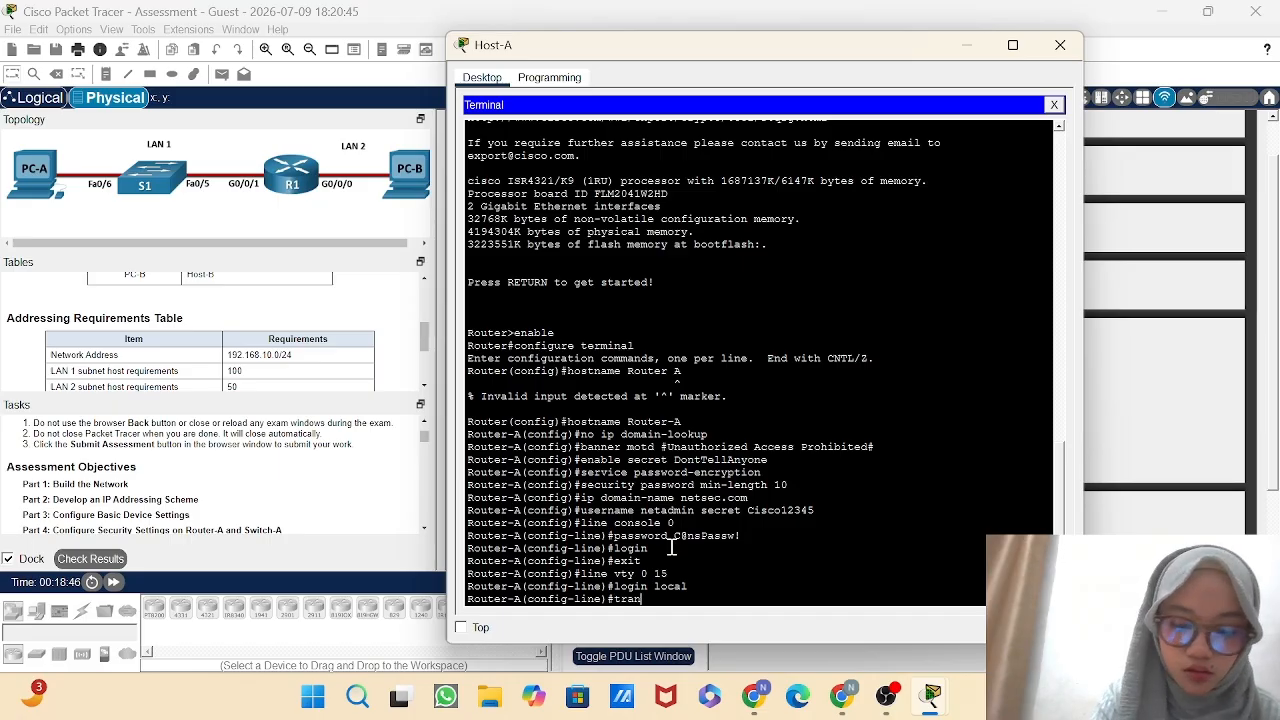
type("sport")
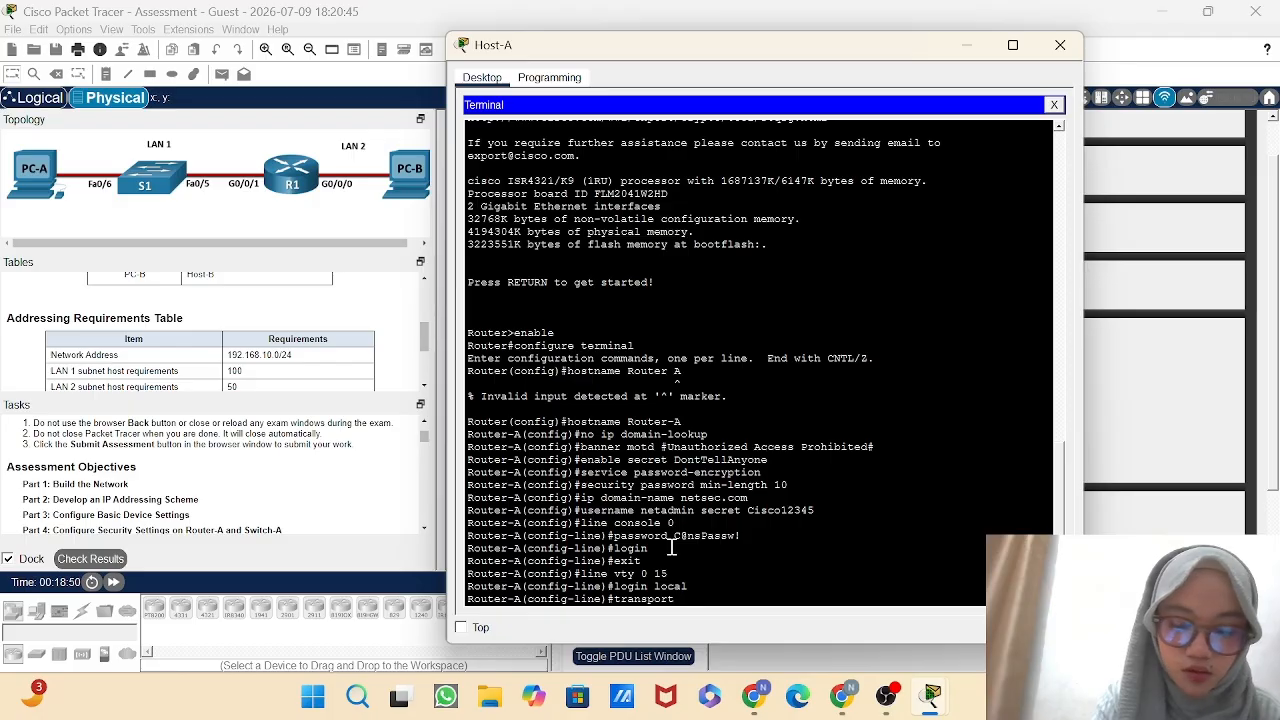
type(" input ssh")
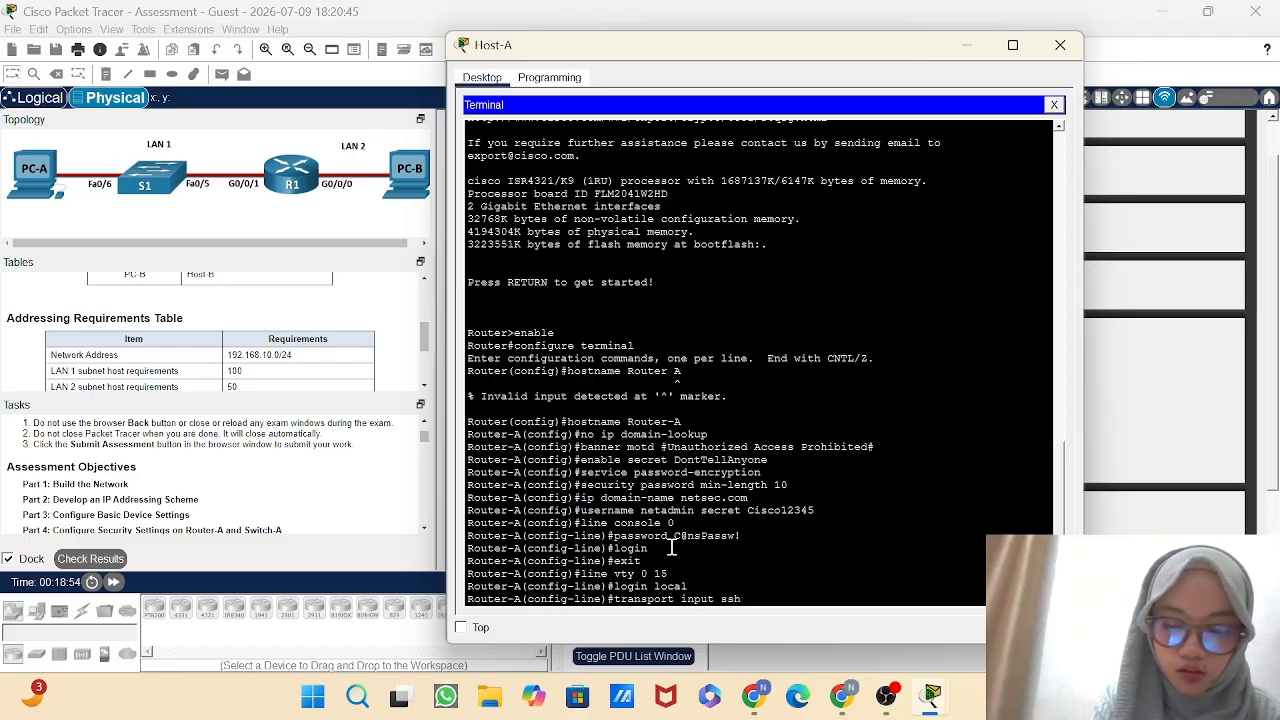
key("Return")
type("exi")
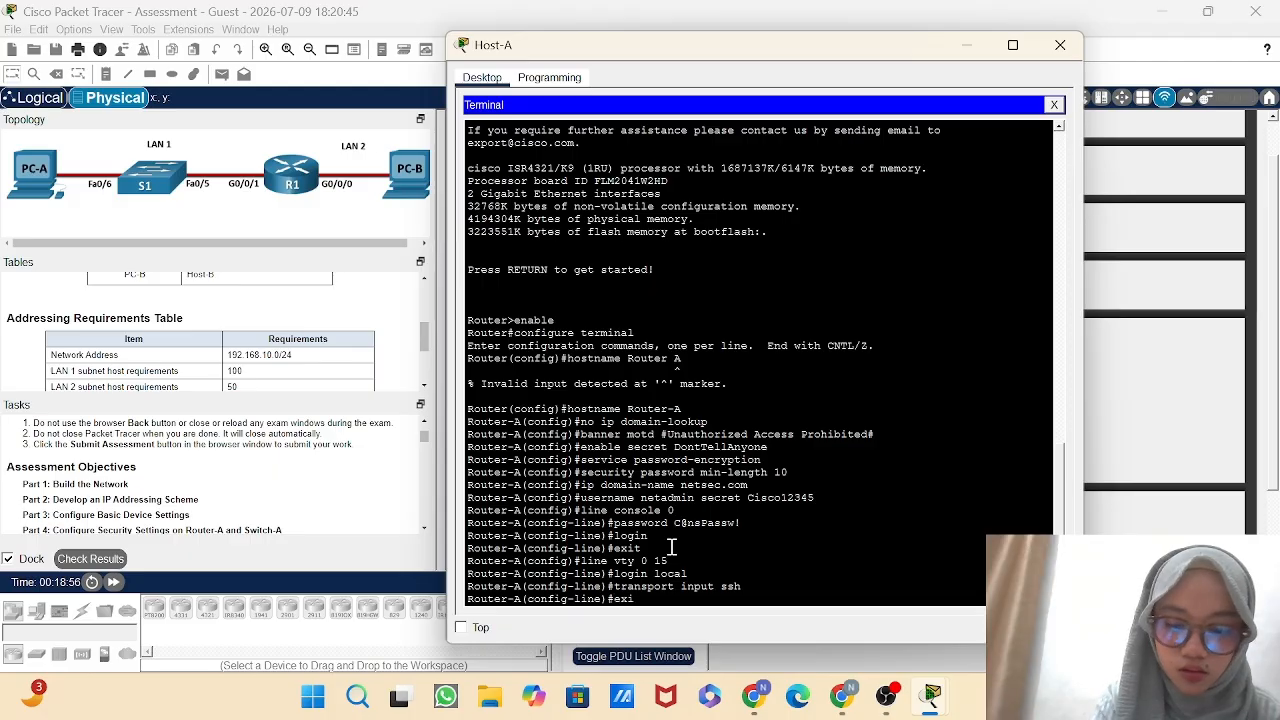
type("t")
key("Return")
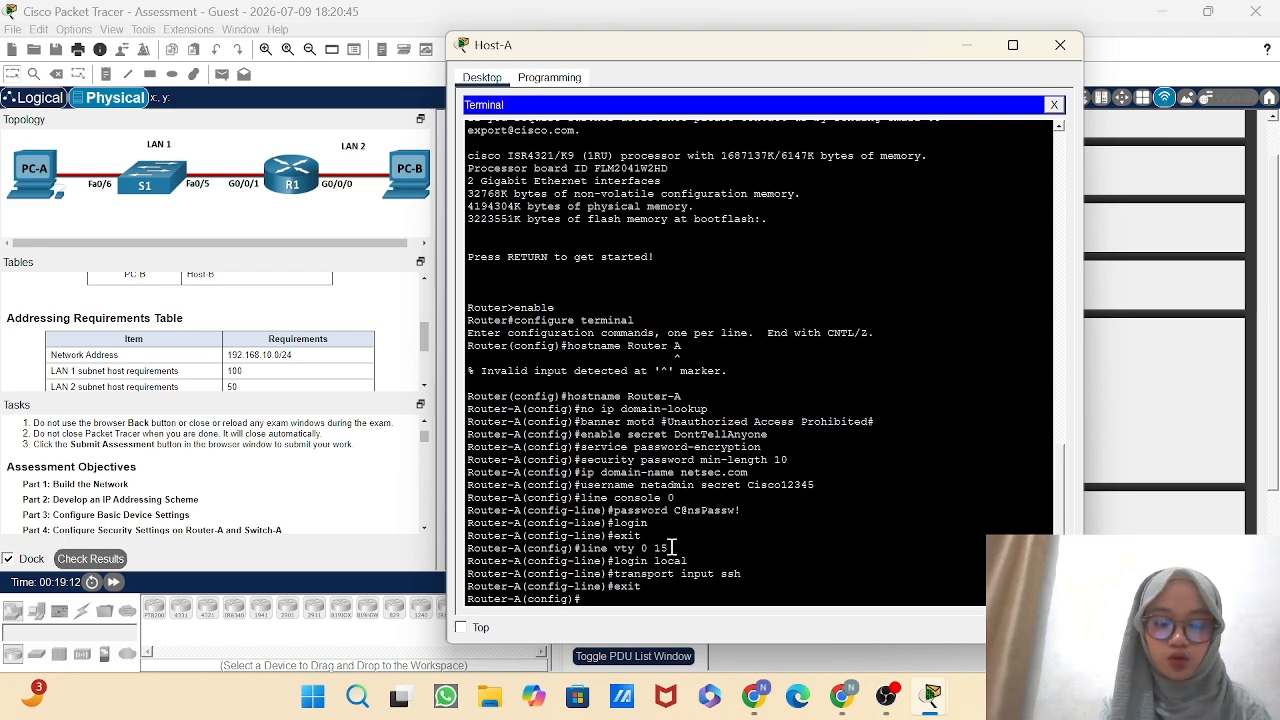
Try to generate RSA keys on Router-A.
type("cyp")
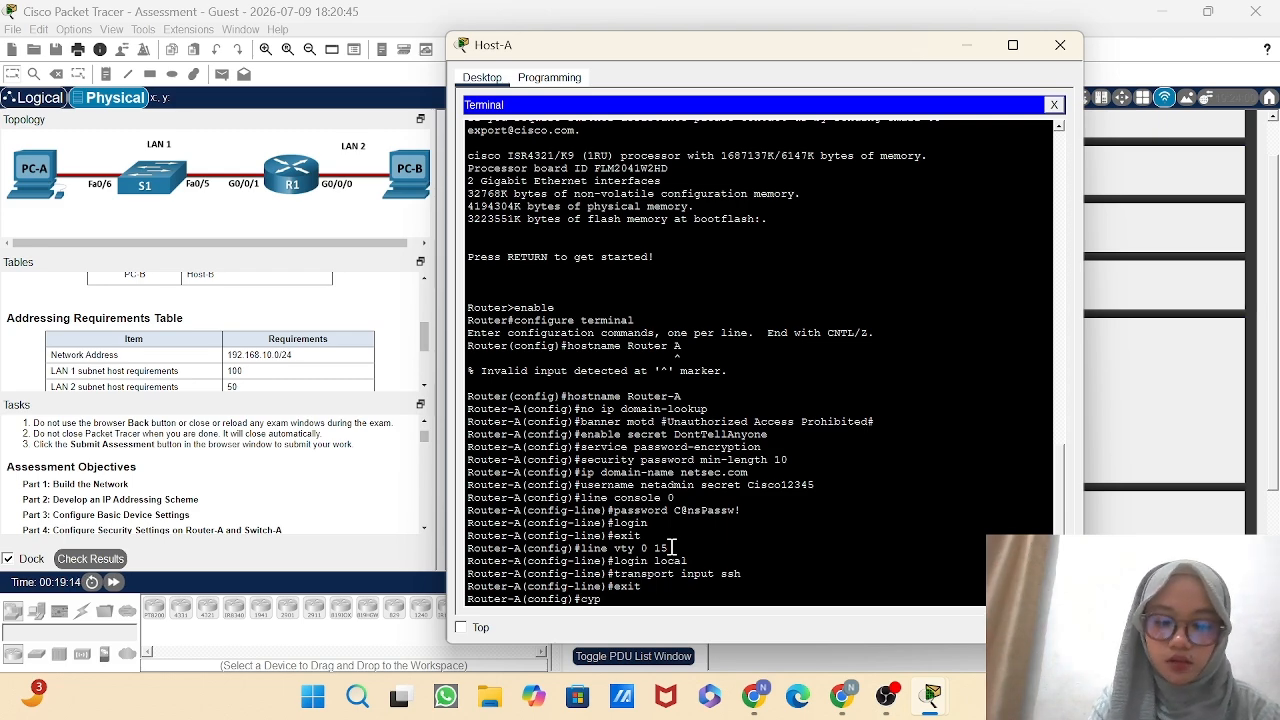
type("to ke")
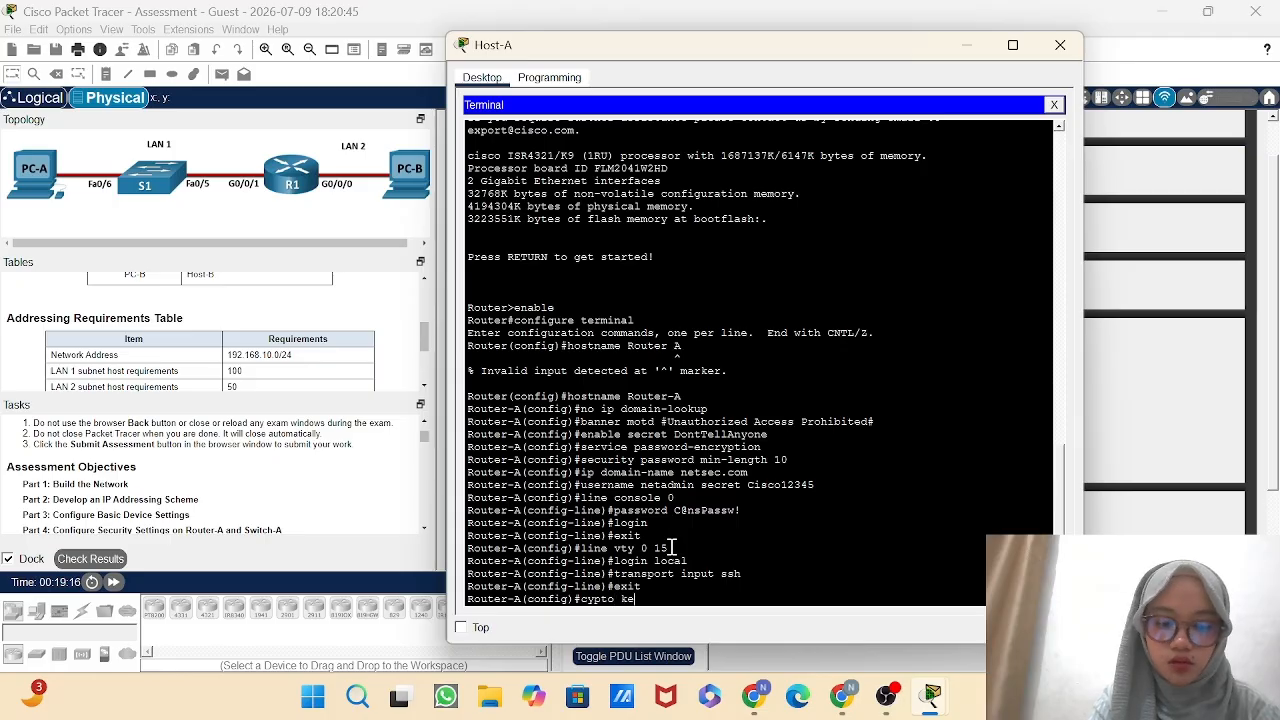
type("y generate rsa")
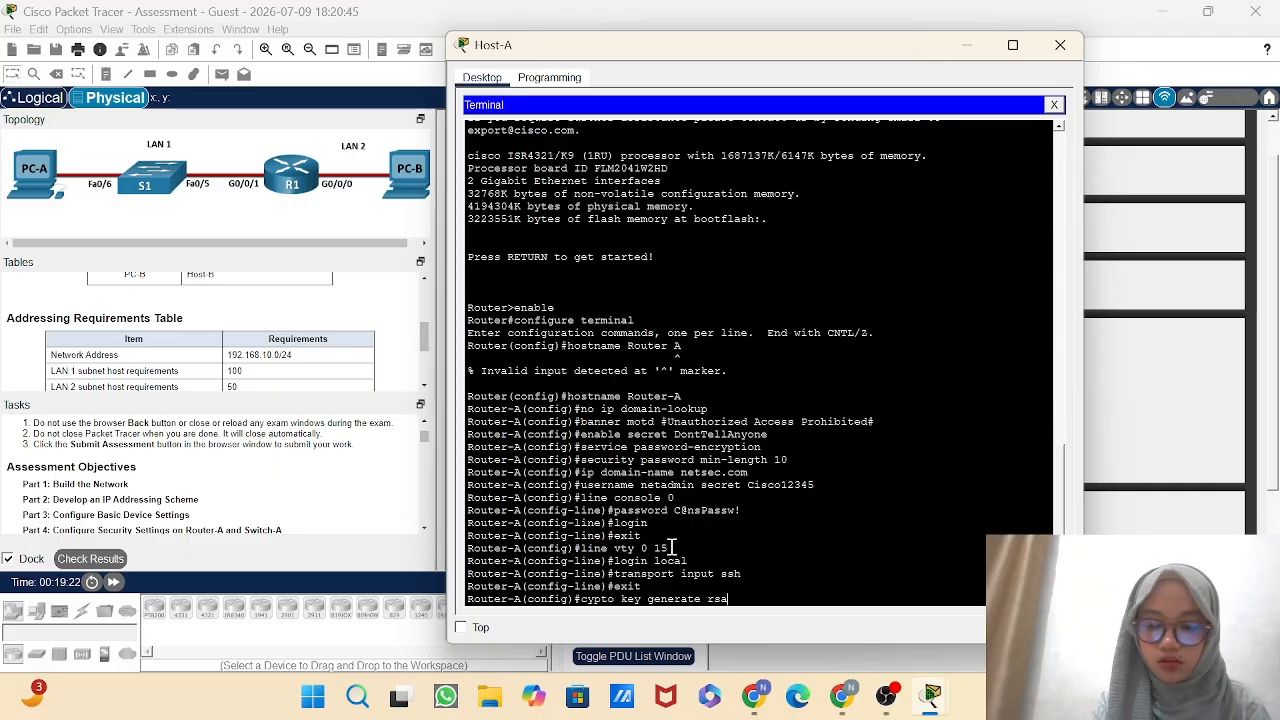
key("Return")
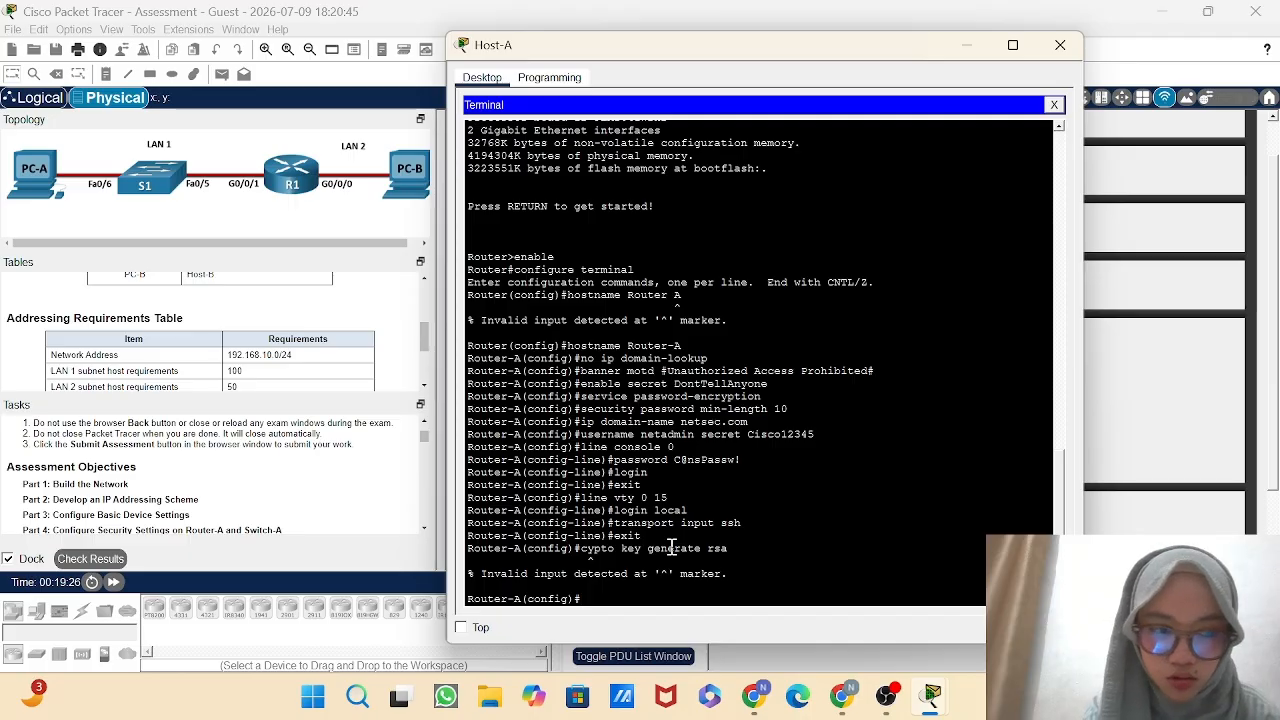
Generate RSA keys on Router-A with the crypto key generate rsa command, using a 1024-bit modulus.
type("cr")
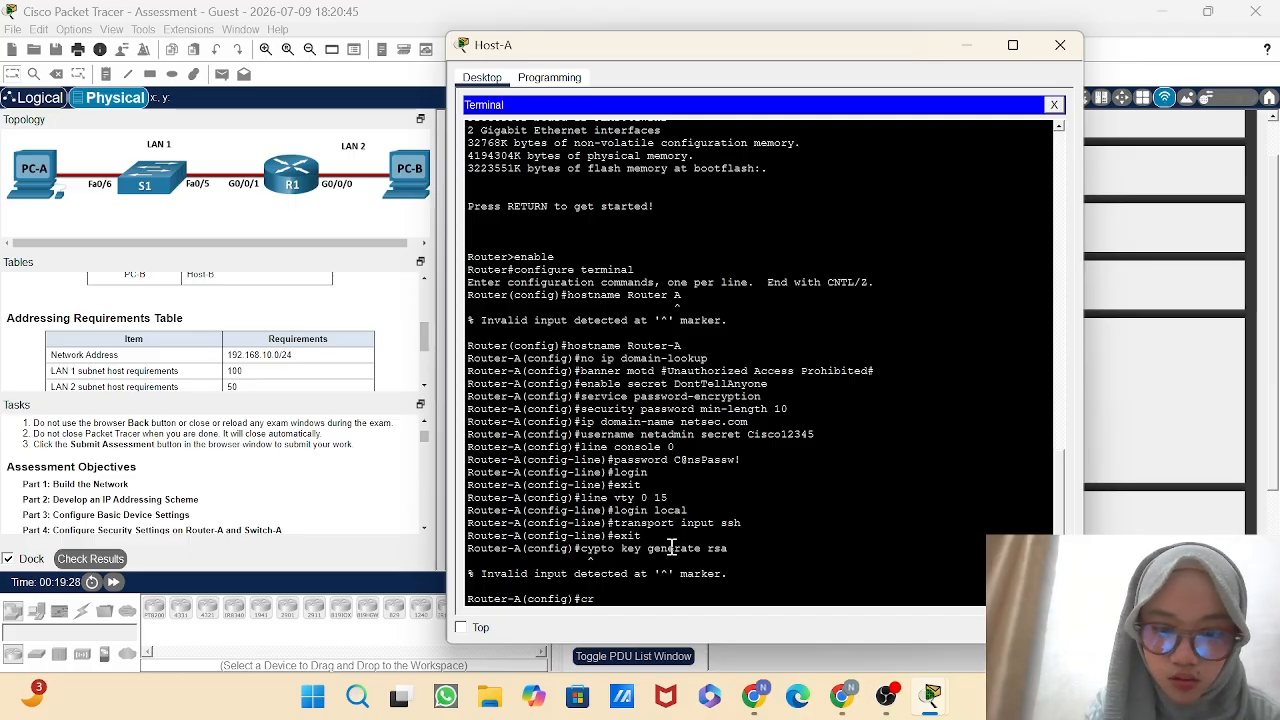
type("y")
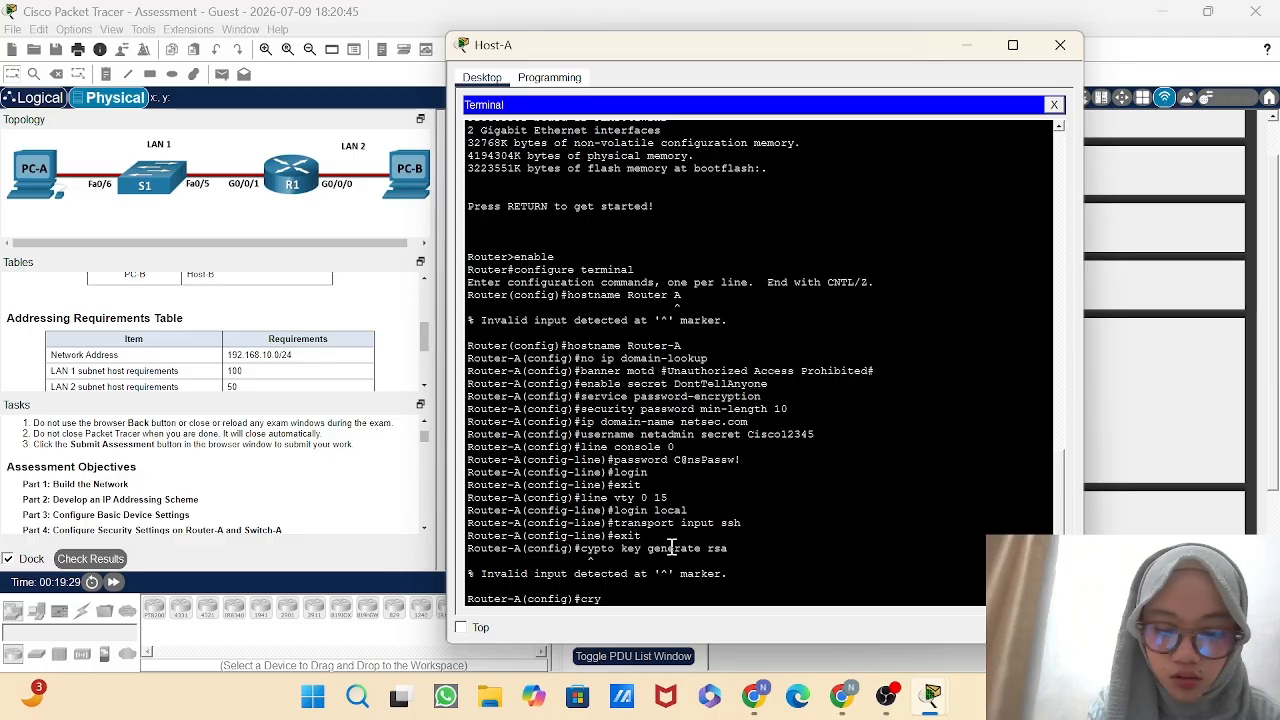
type("pto ")
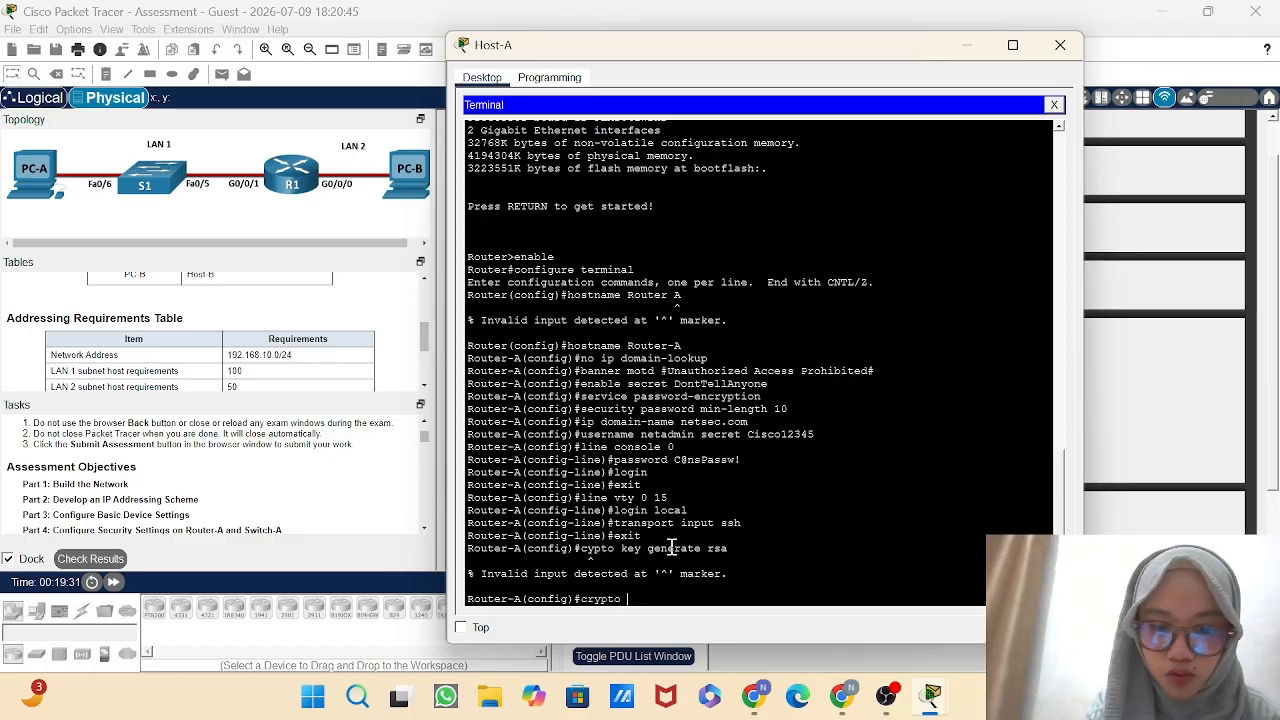
type("key generate")
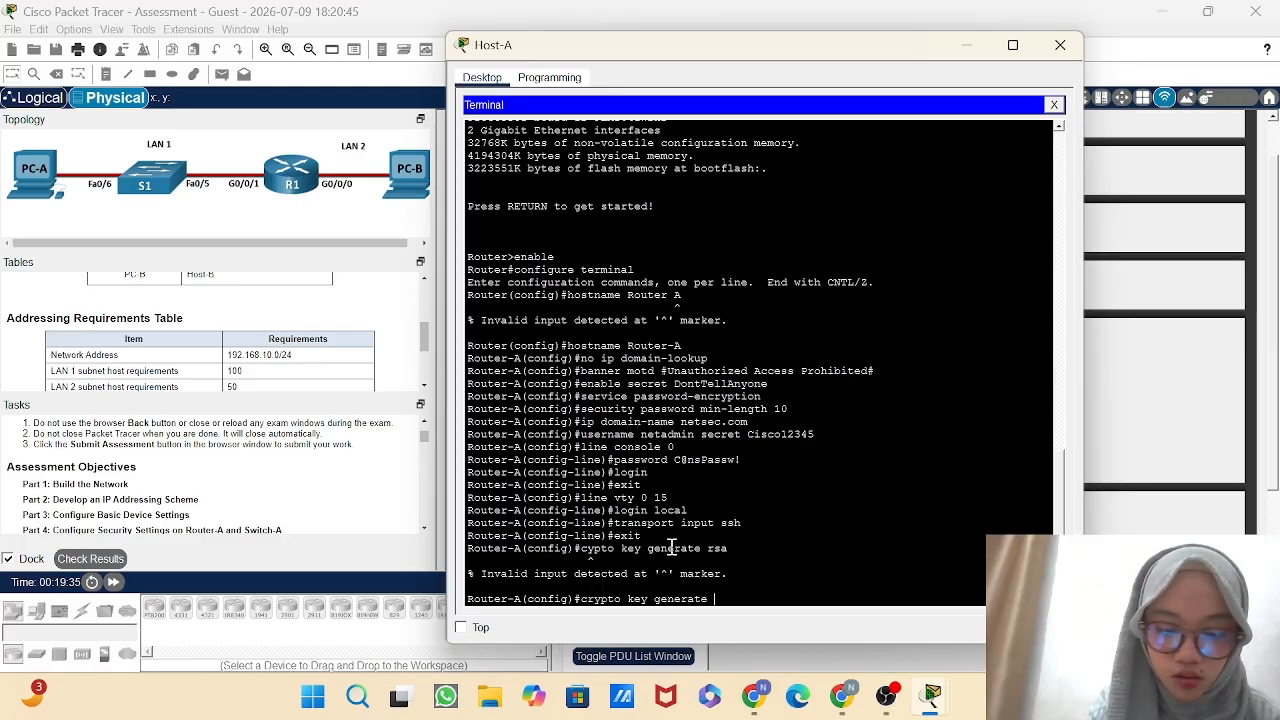
type(" rsa")
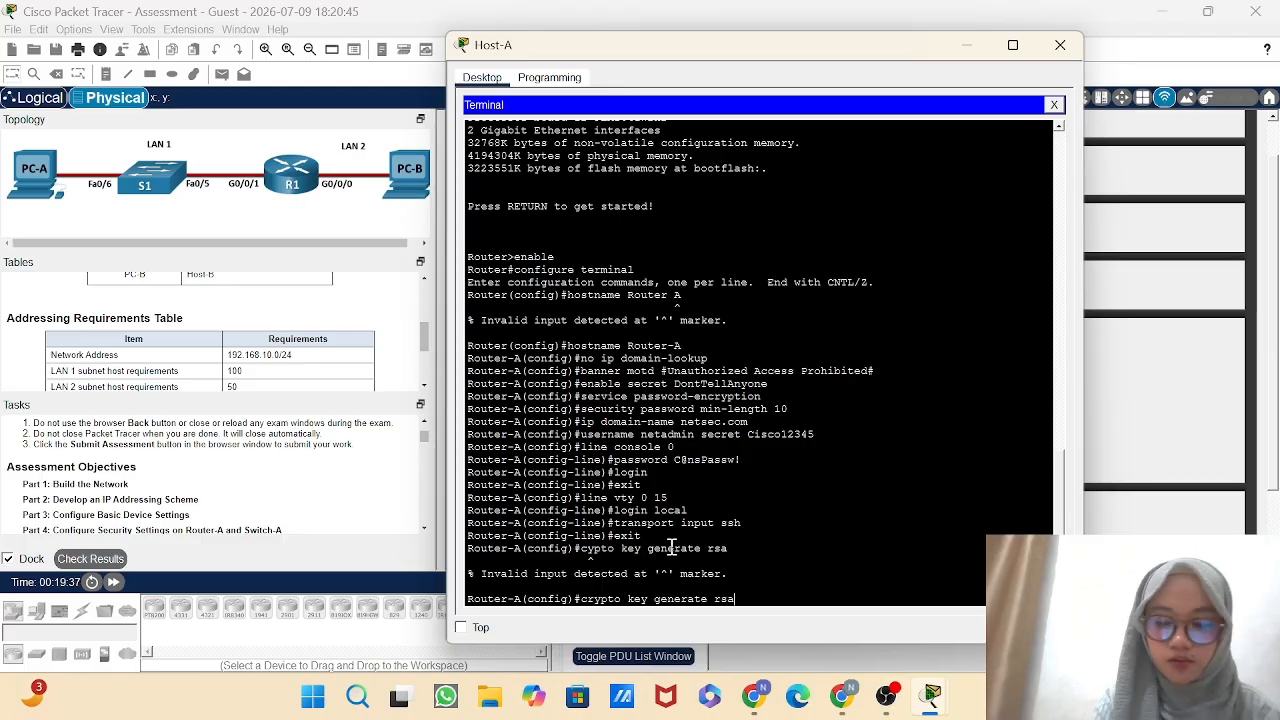
key("Return")
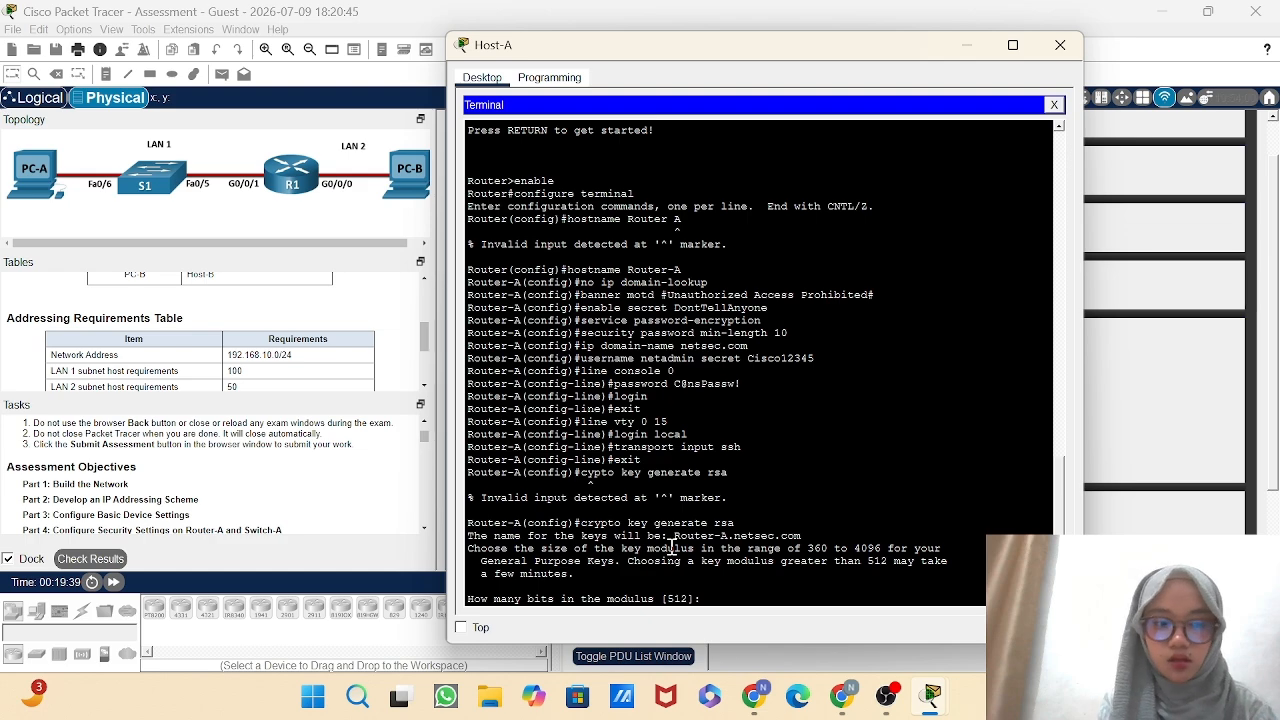
type("1024")
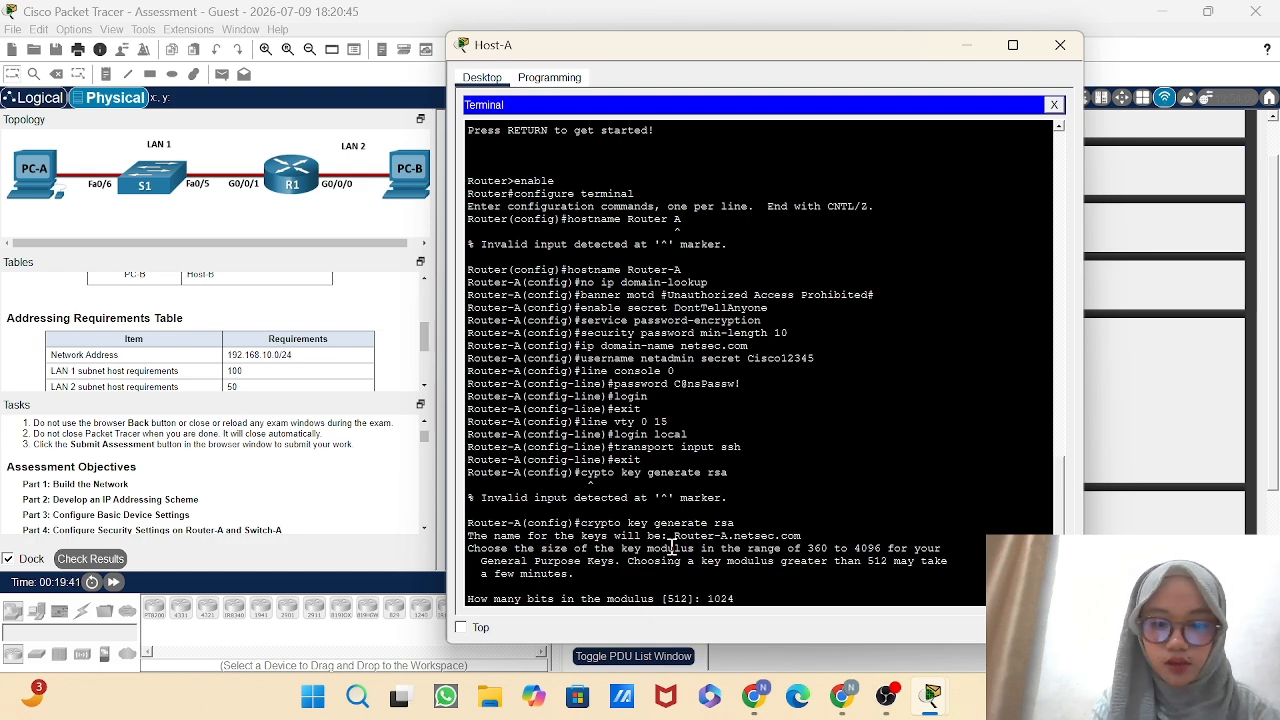
key("Return")
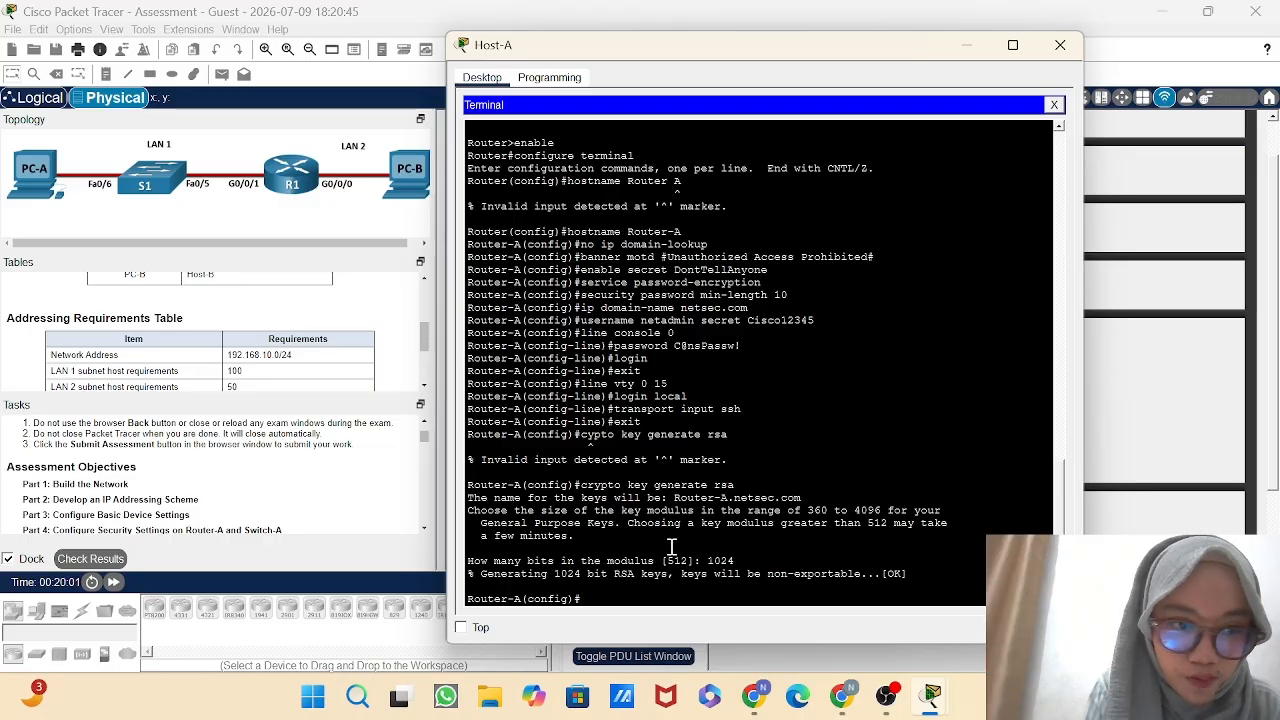
Enter interface configuration mode for g0/0/1 on Router-A.
type("i")
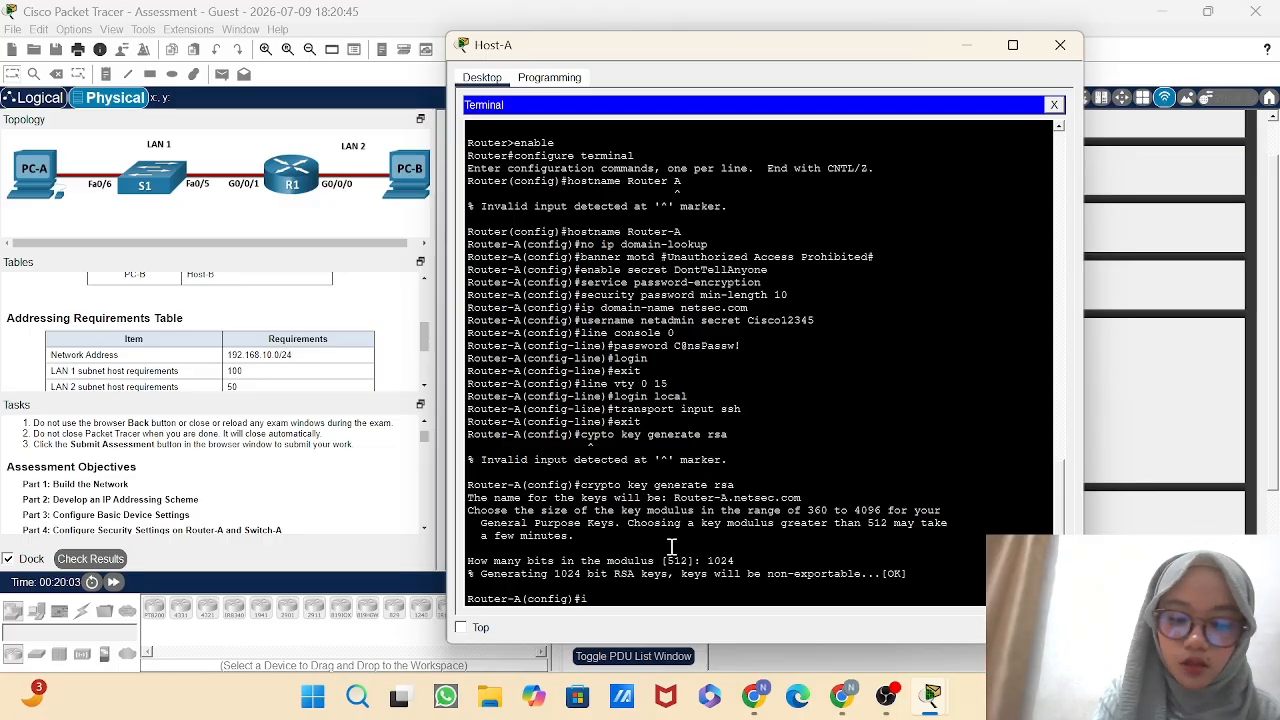
type("nterface")
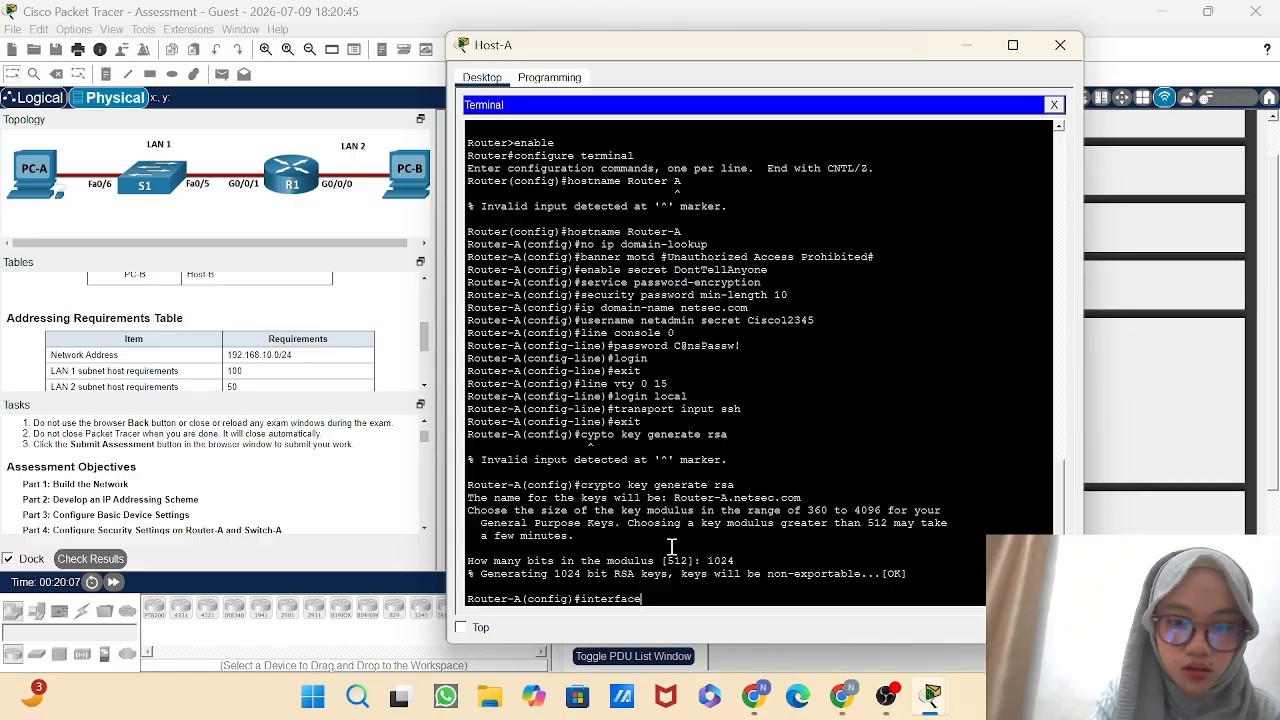
type(" g")
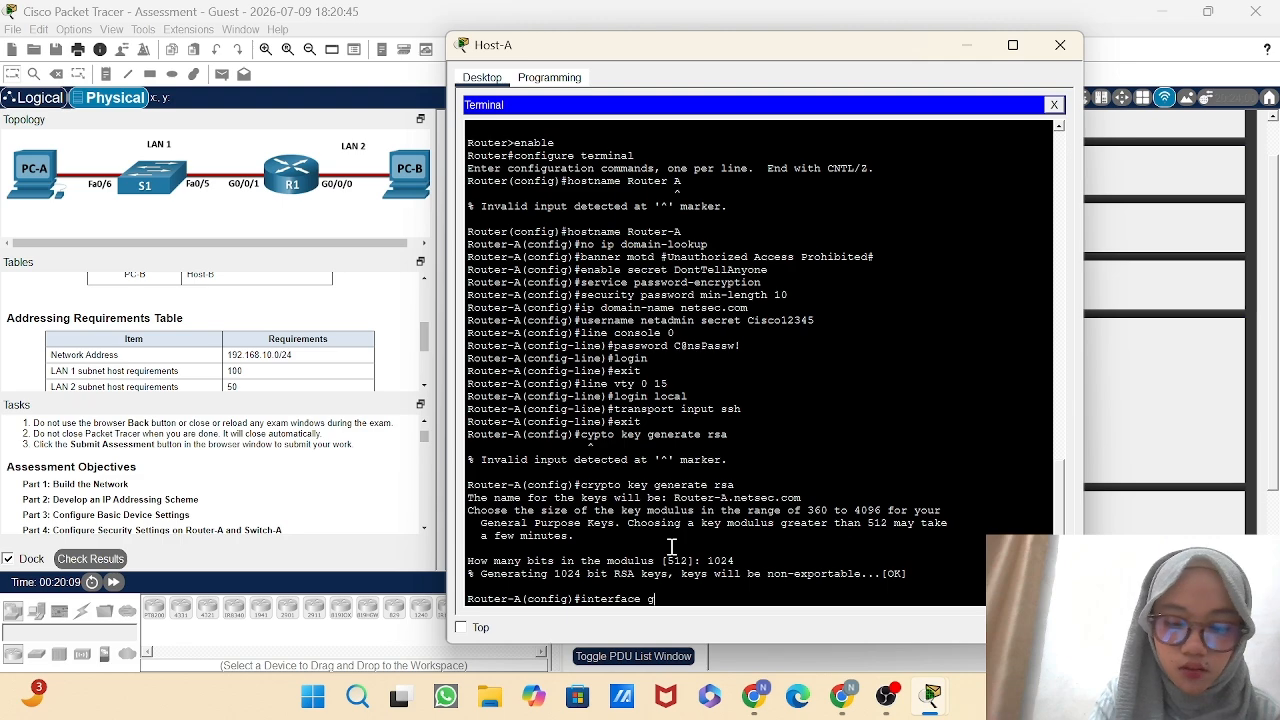
type("0/0/")
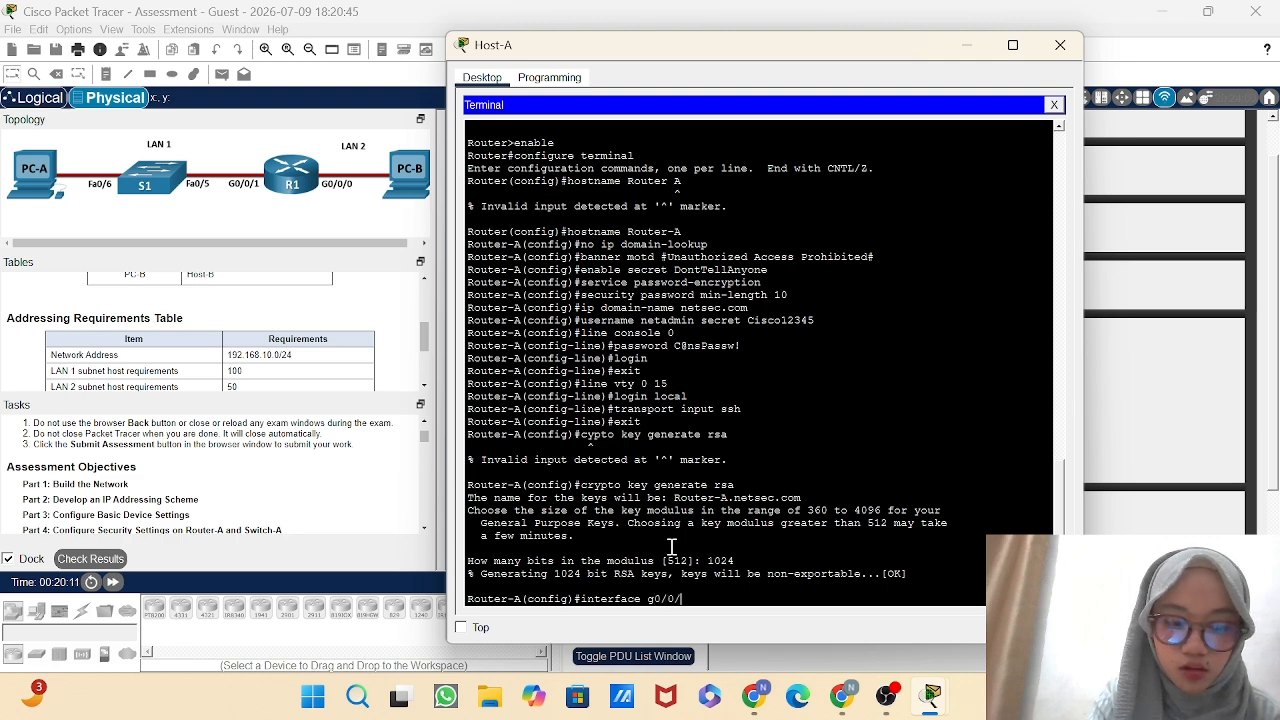
type("1")
key("Return")
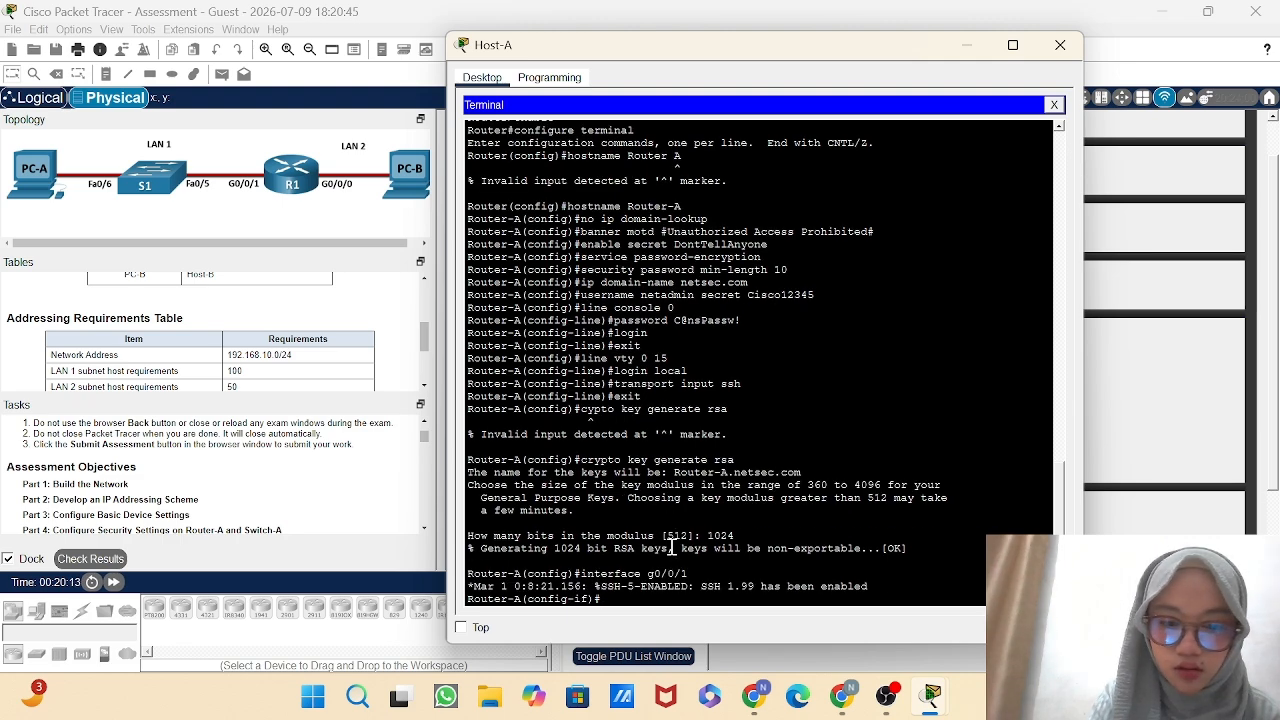
Try to add the description "Link to LAN1" to interface g0/0/1.
type("de")
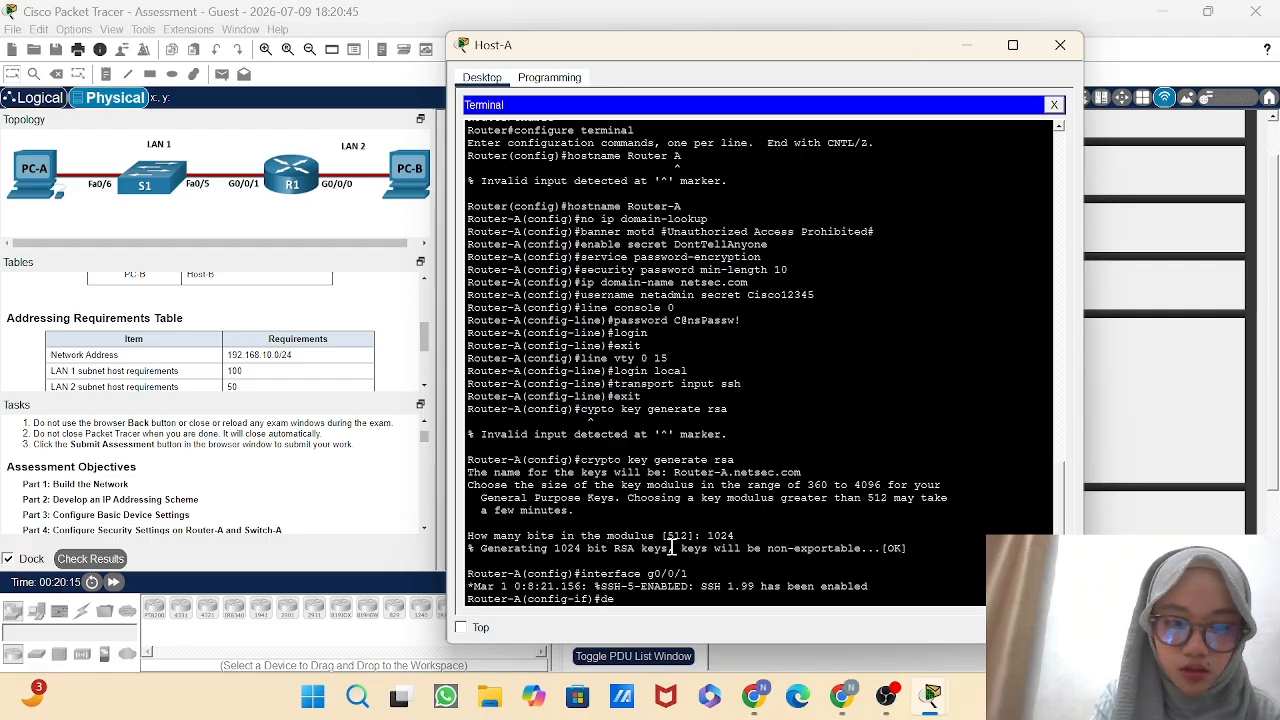
type("scrption")
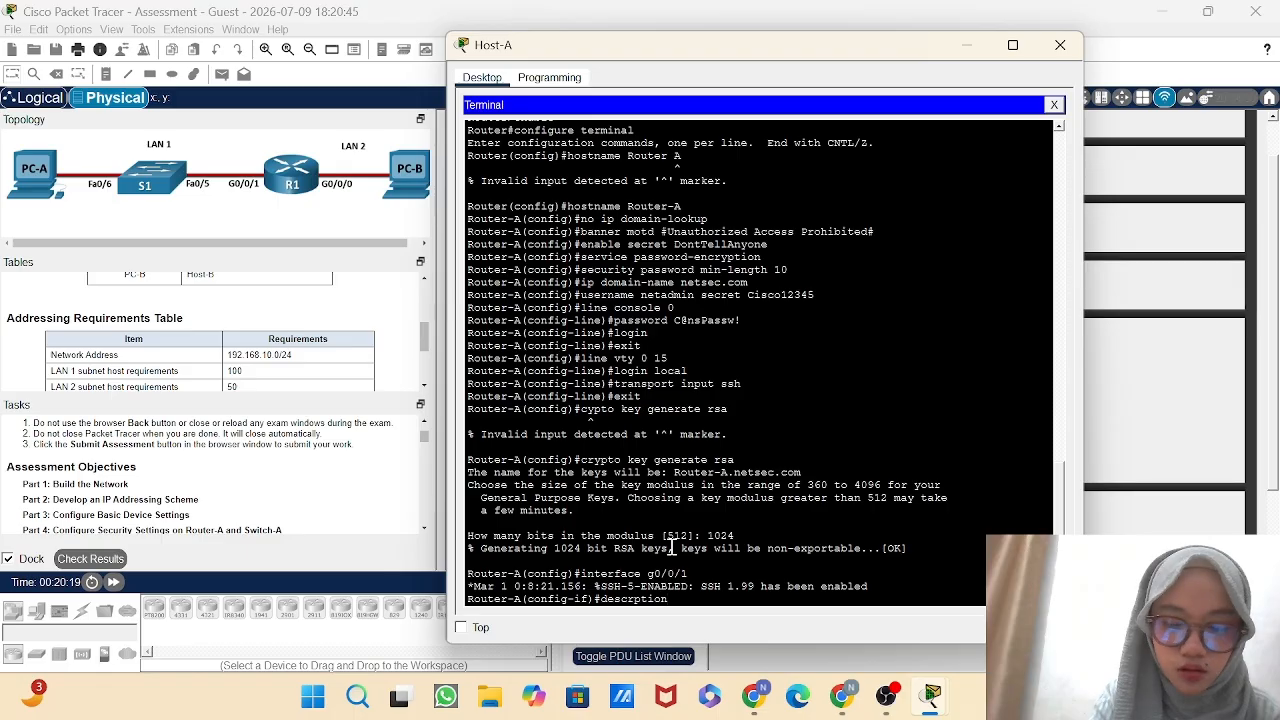
type(" Link")
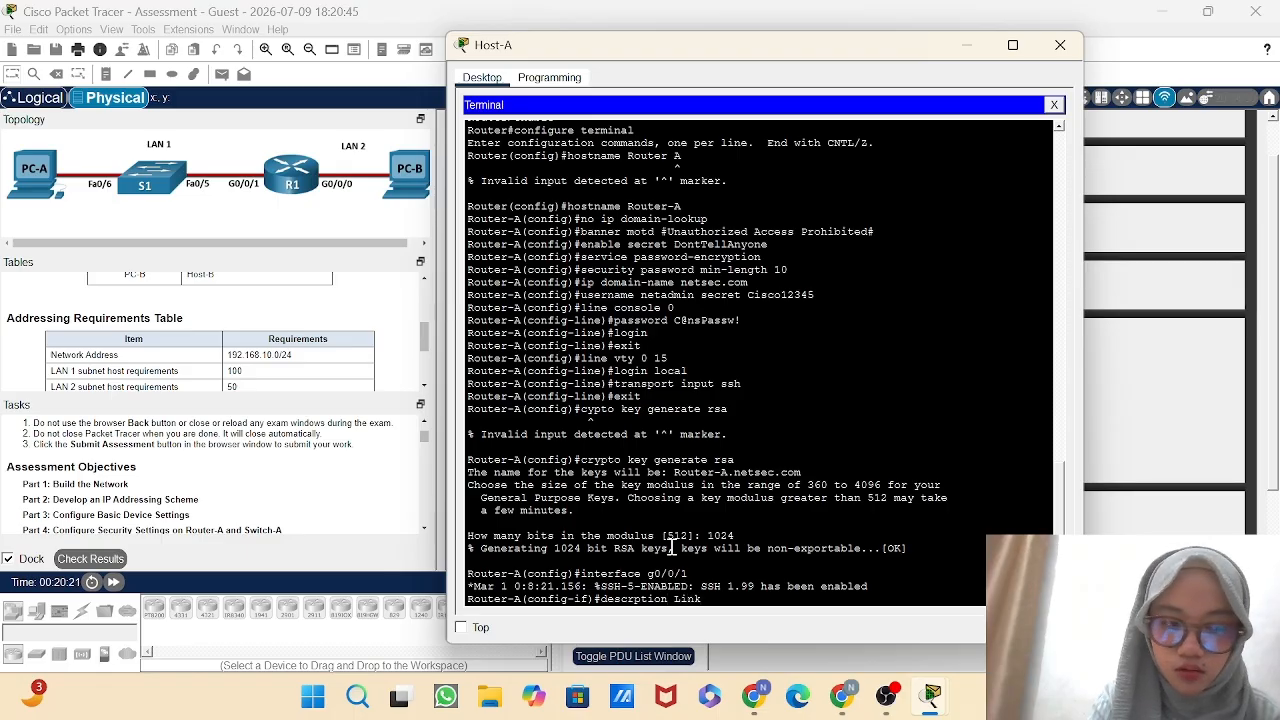
type(" to")
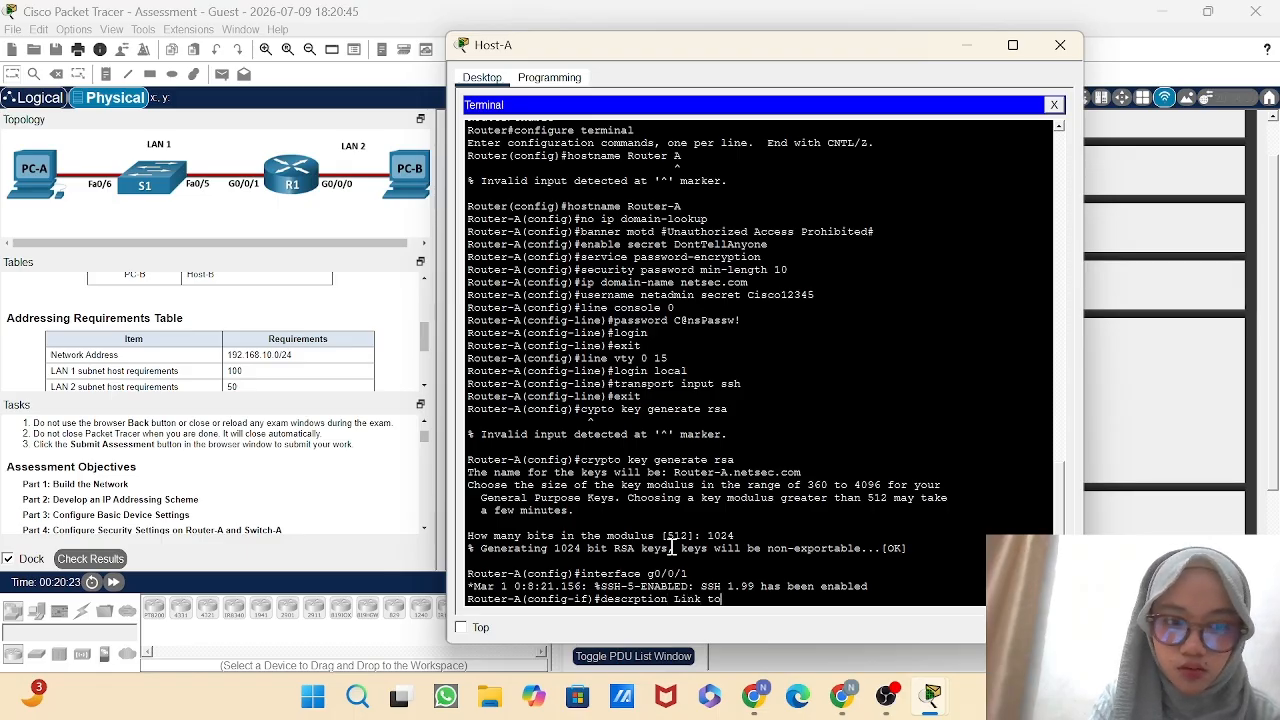
type(" LAN1")
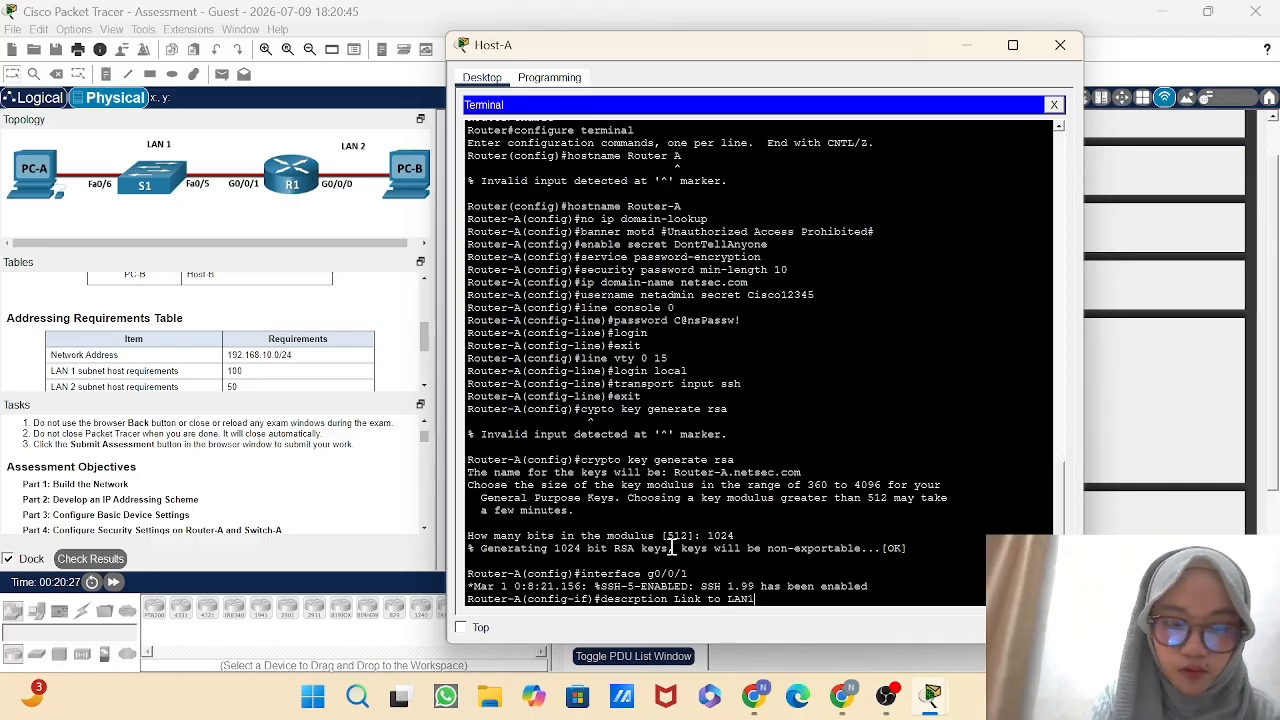
key("Return")
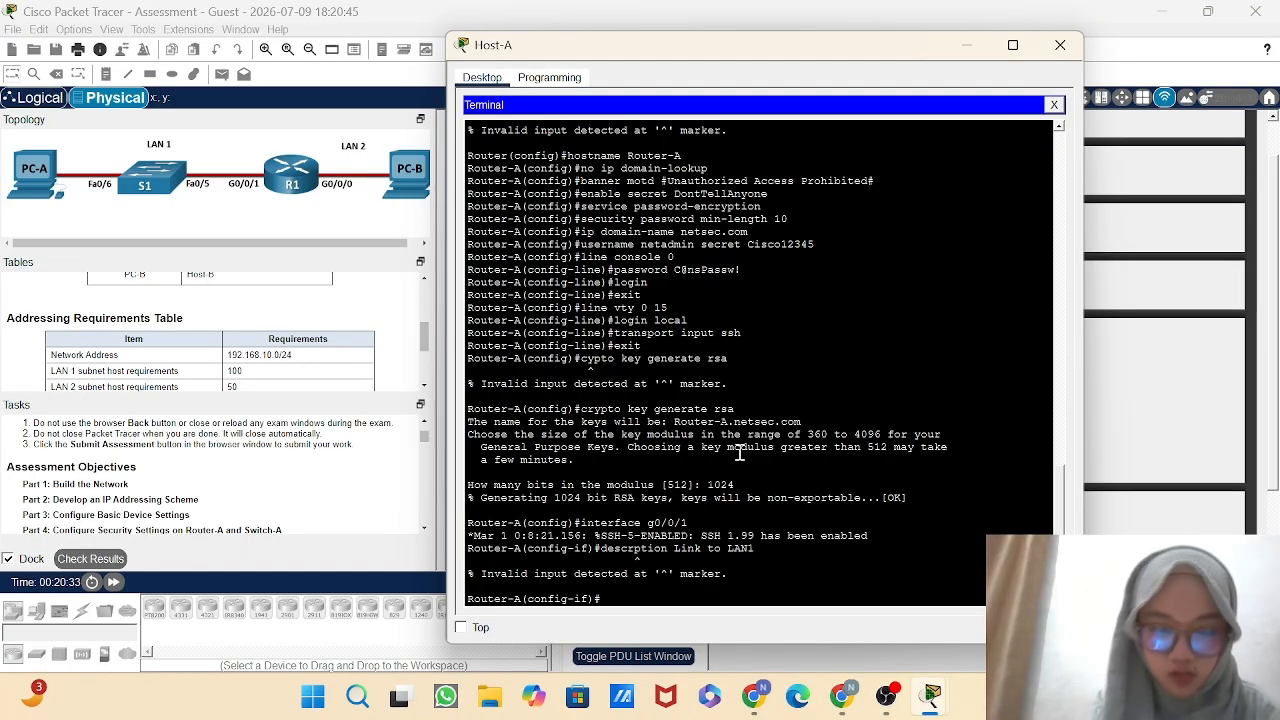
Set the description of Router-A's g0/0/1 interface to "Link to LAN1" with the correctly spelled description command.
type("d")
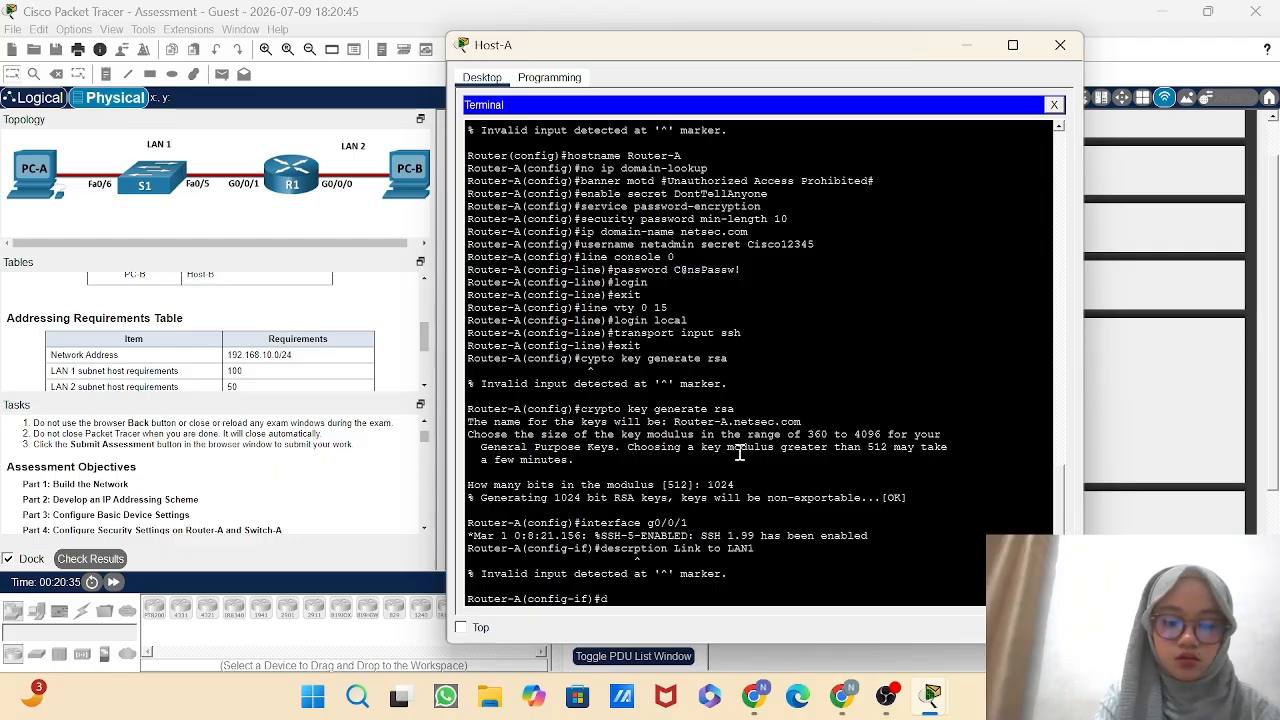
type("esc")
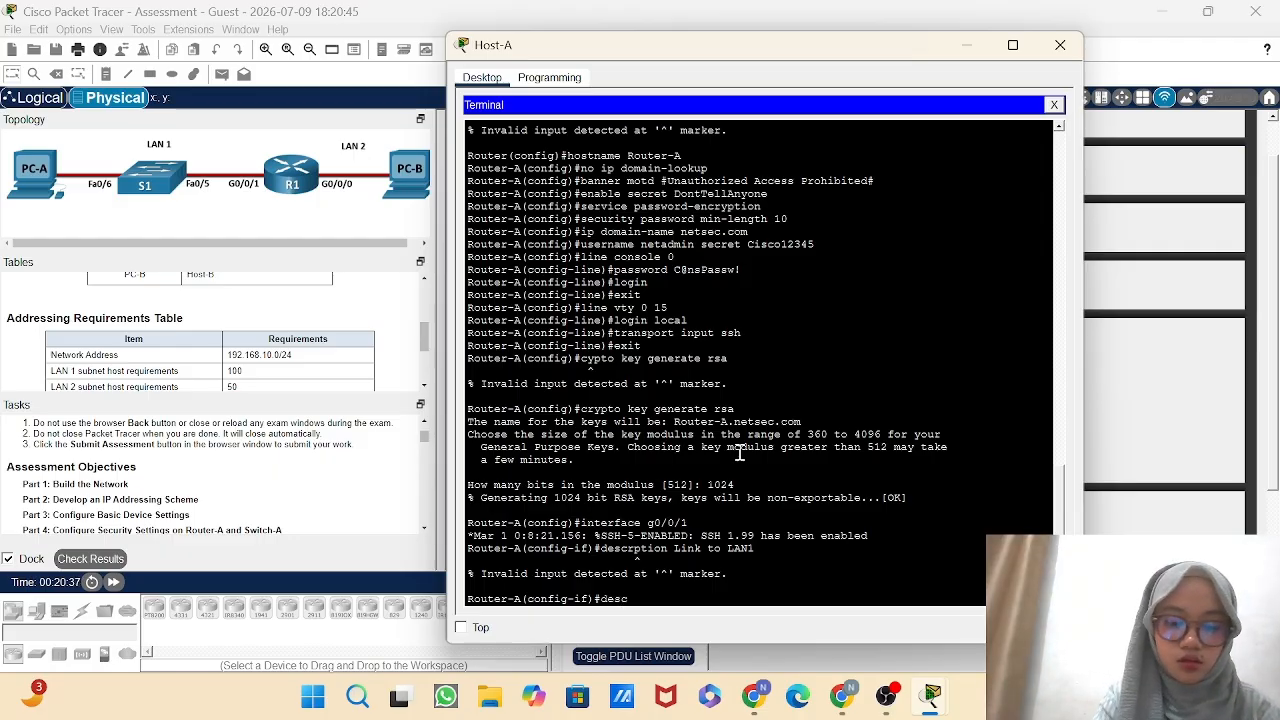
type("r")
type("i")
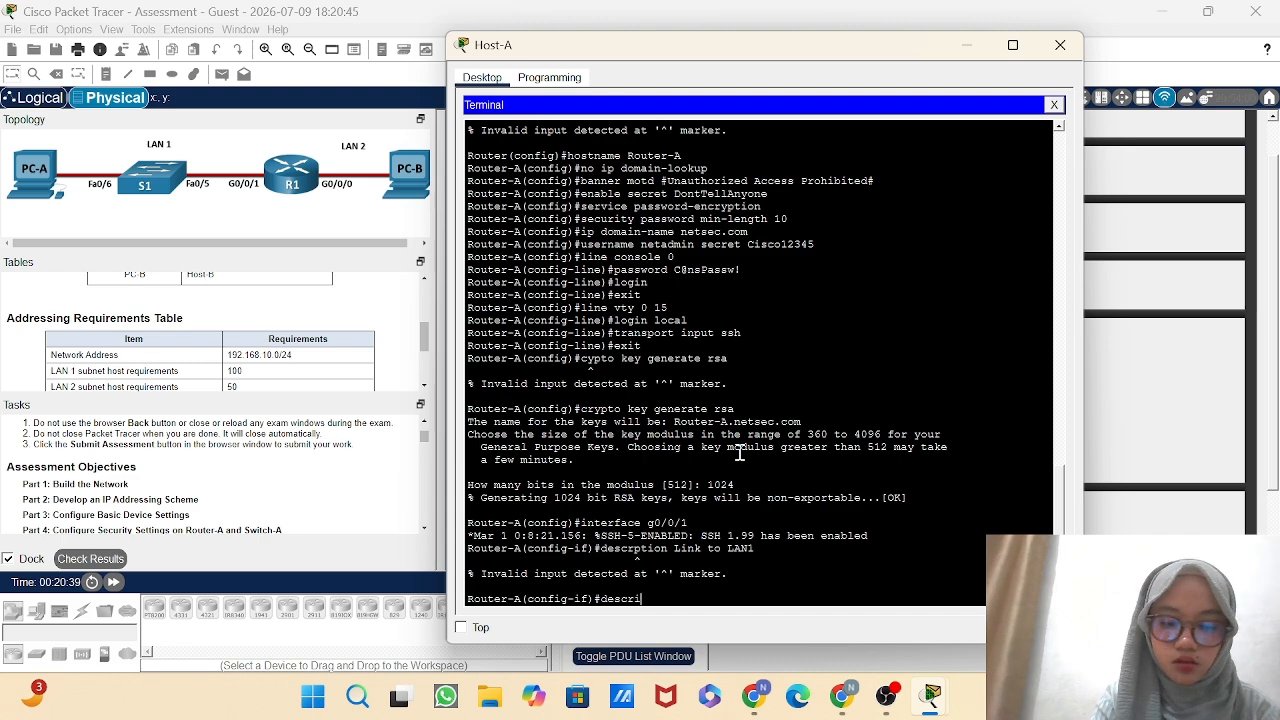
type("ption")
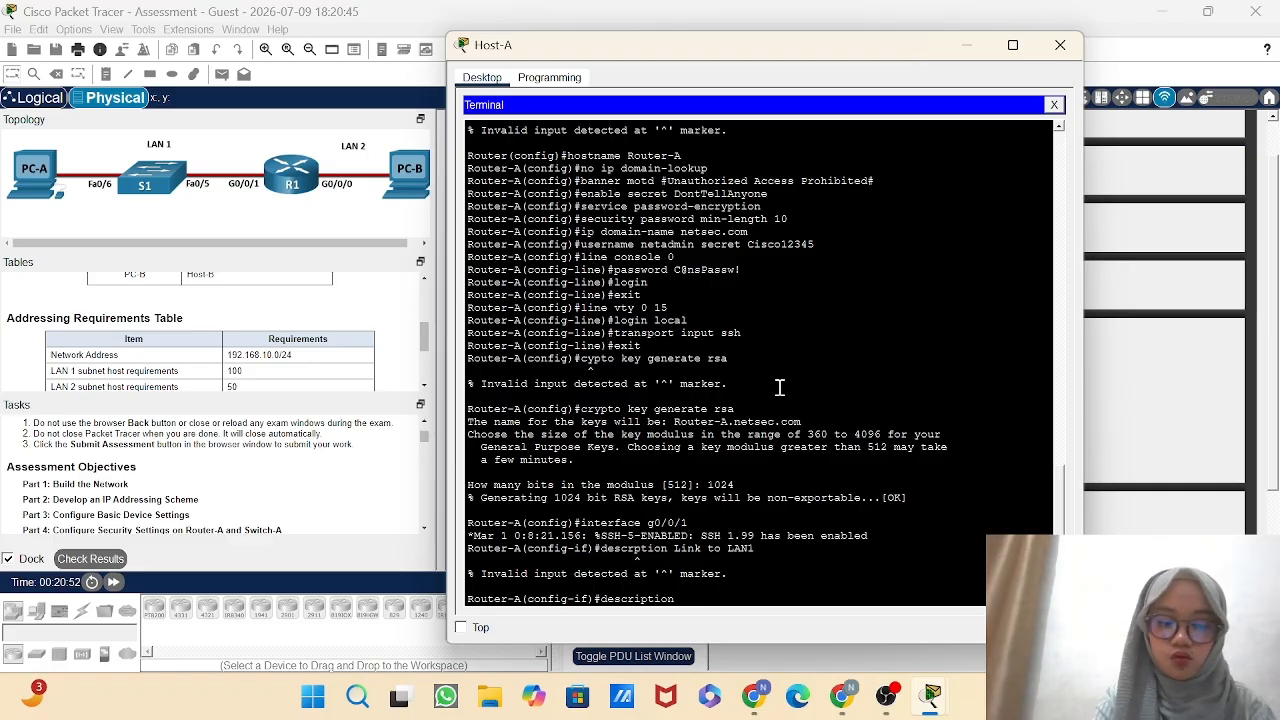
type("LI")
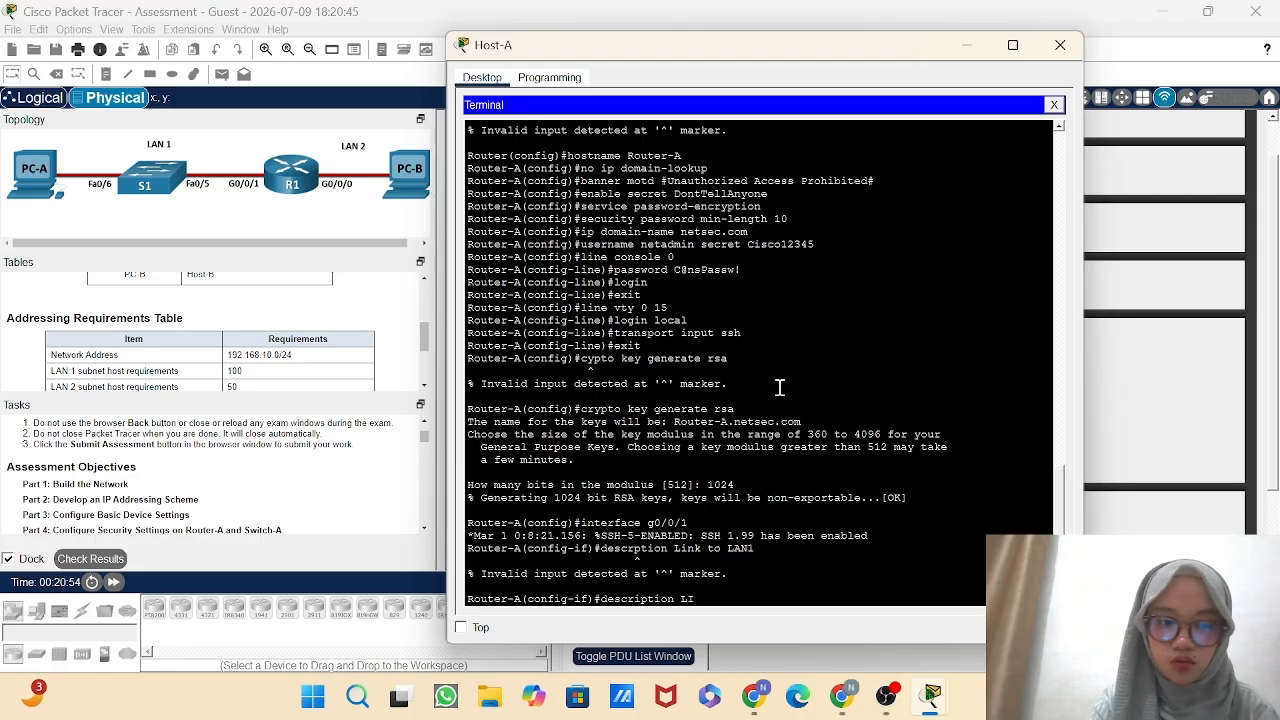
key("BackSpace")
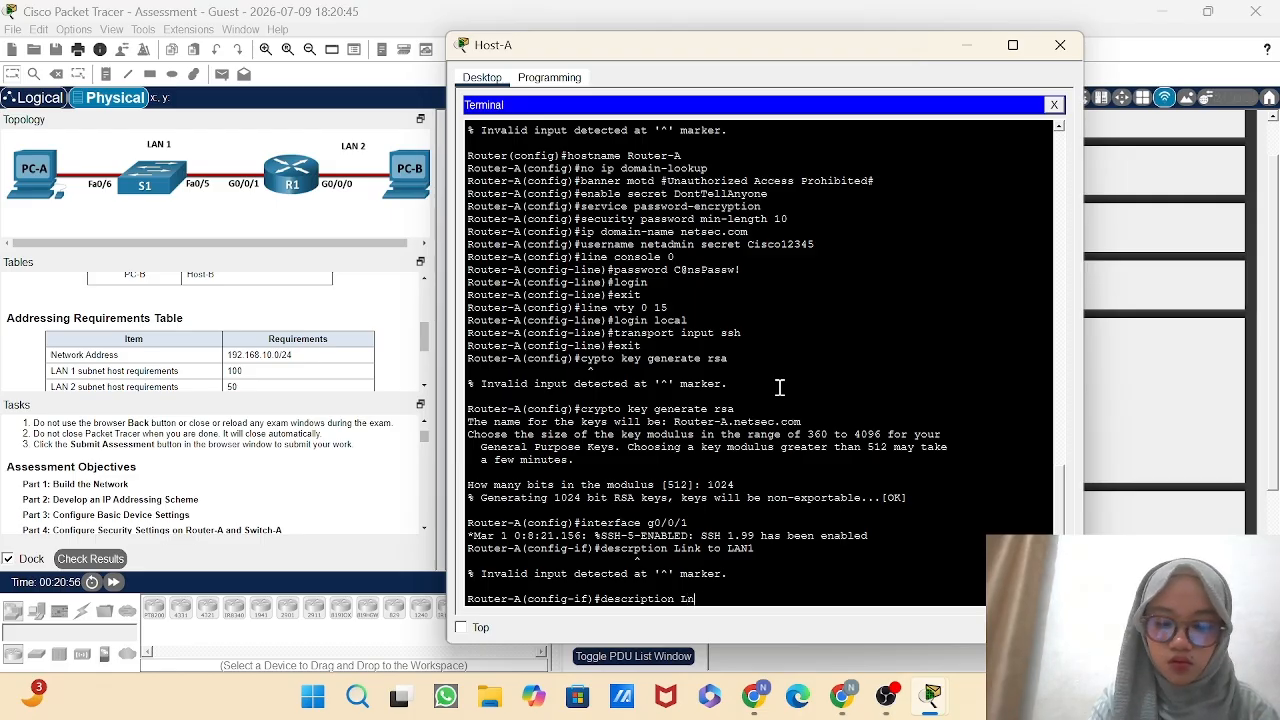
type("nk")
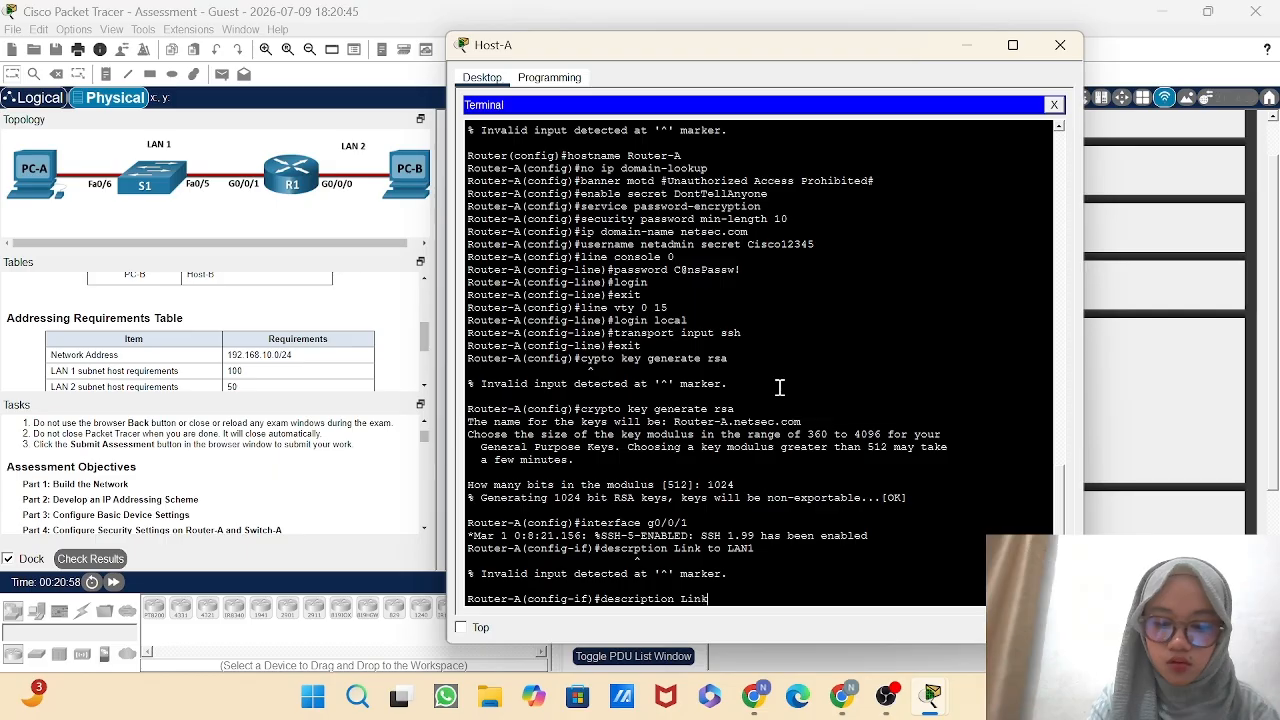
type(" to")
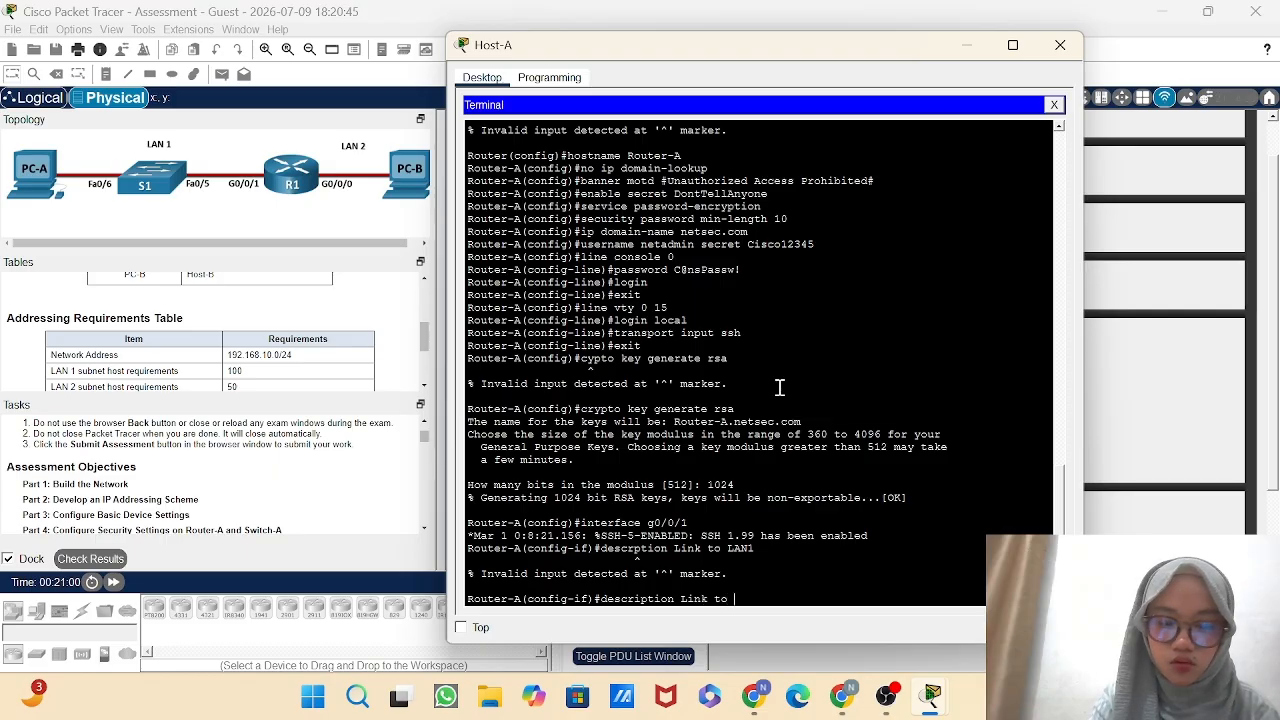
type(" LAN")
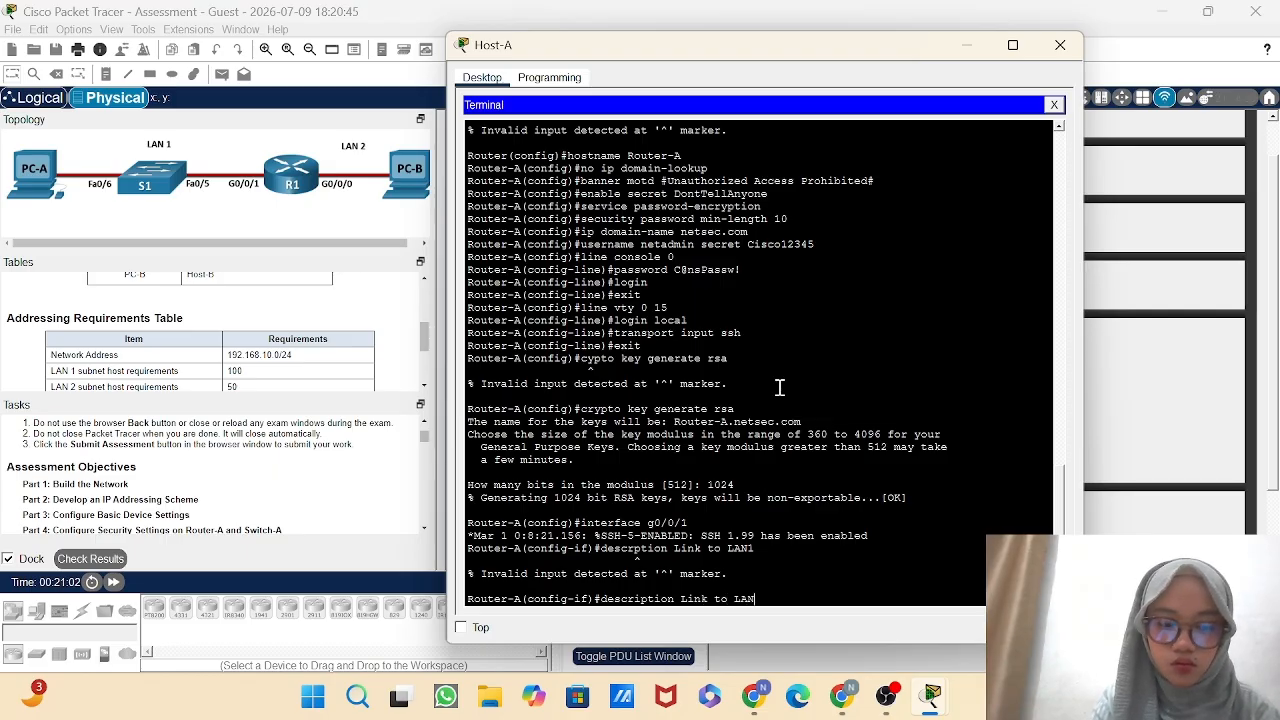
type("1")
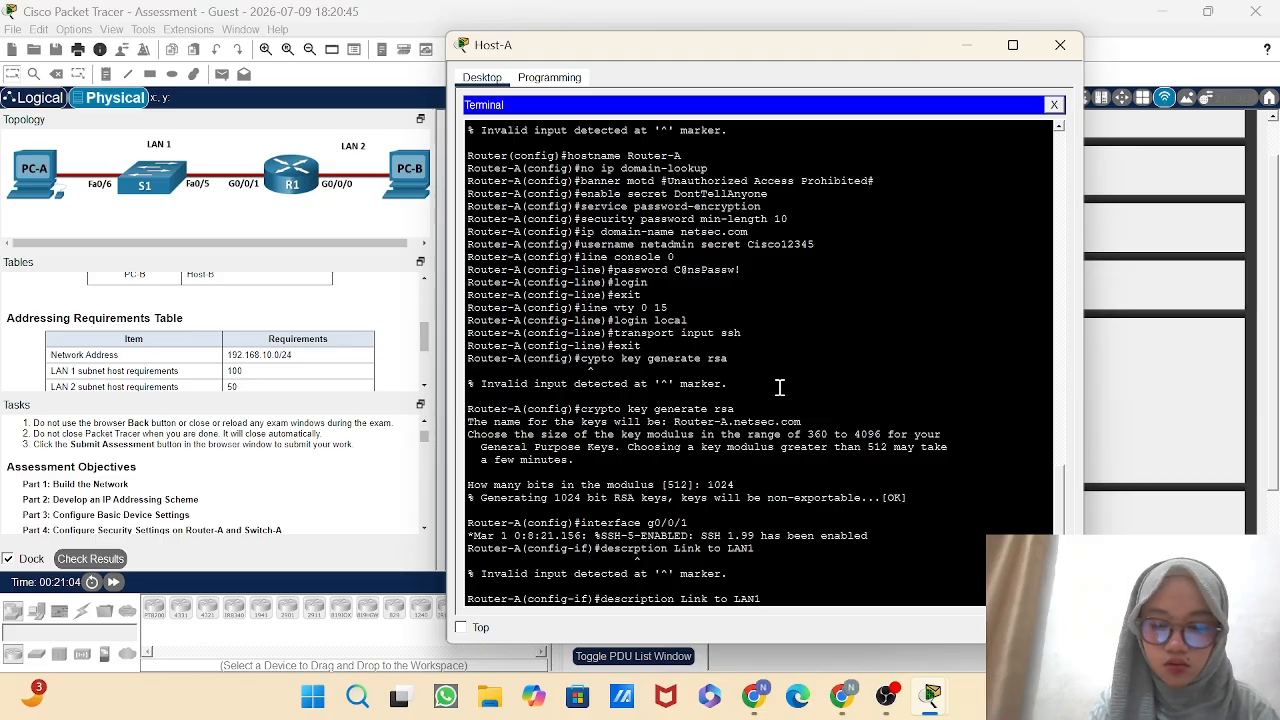
key("Return")
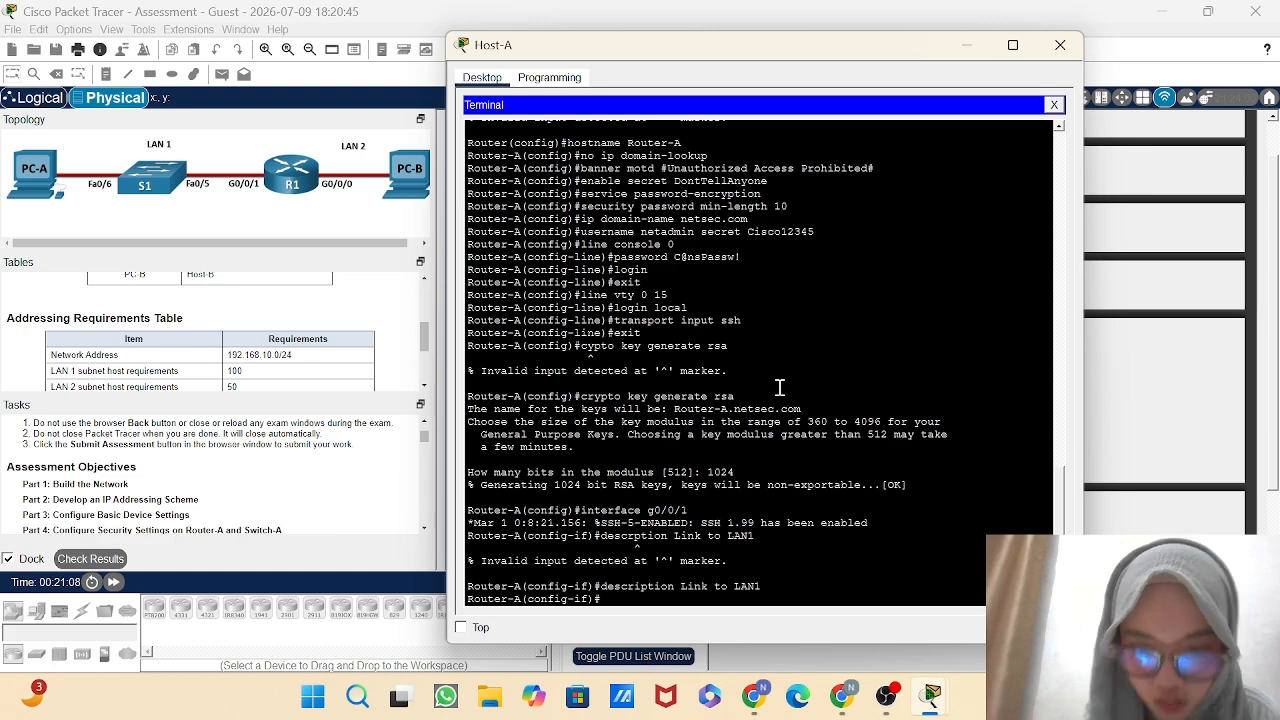
Assign IP address 209.165.201.1 with subnet mask 255.255.255.224 to Router-A's g0/0/1 interface.
type("i")
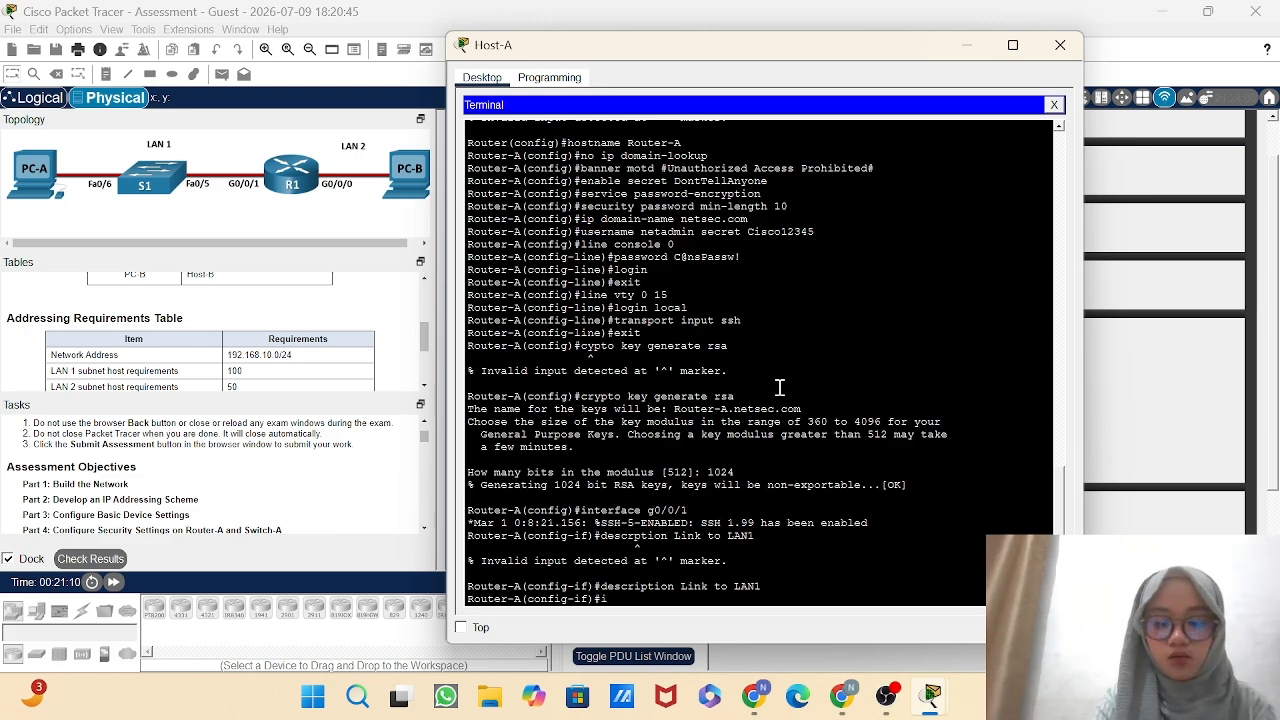
type("p address")
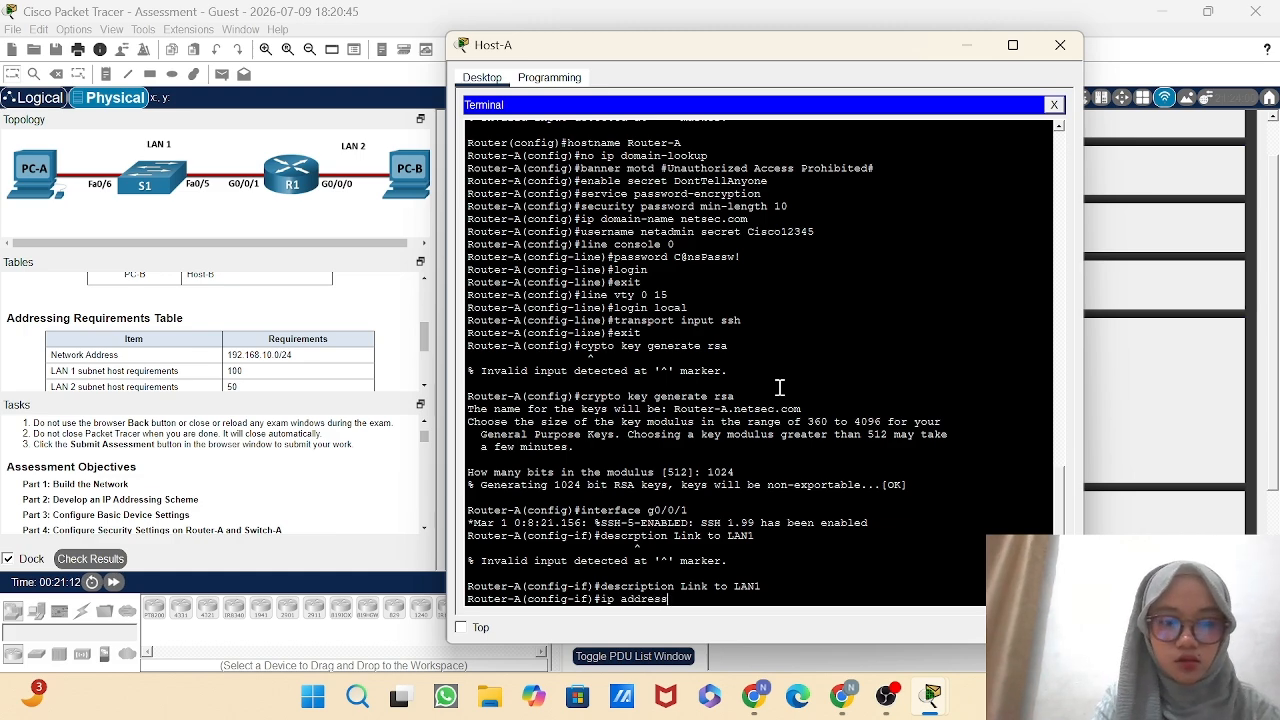
type(" 209")
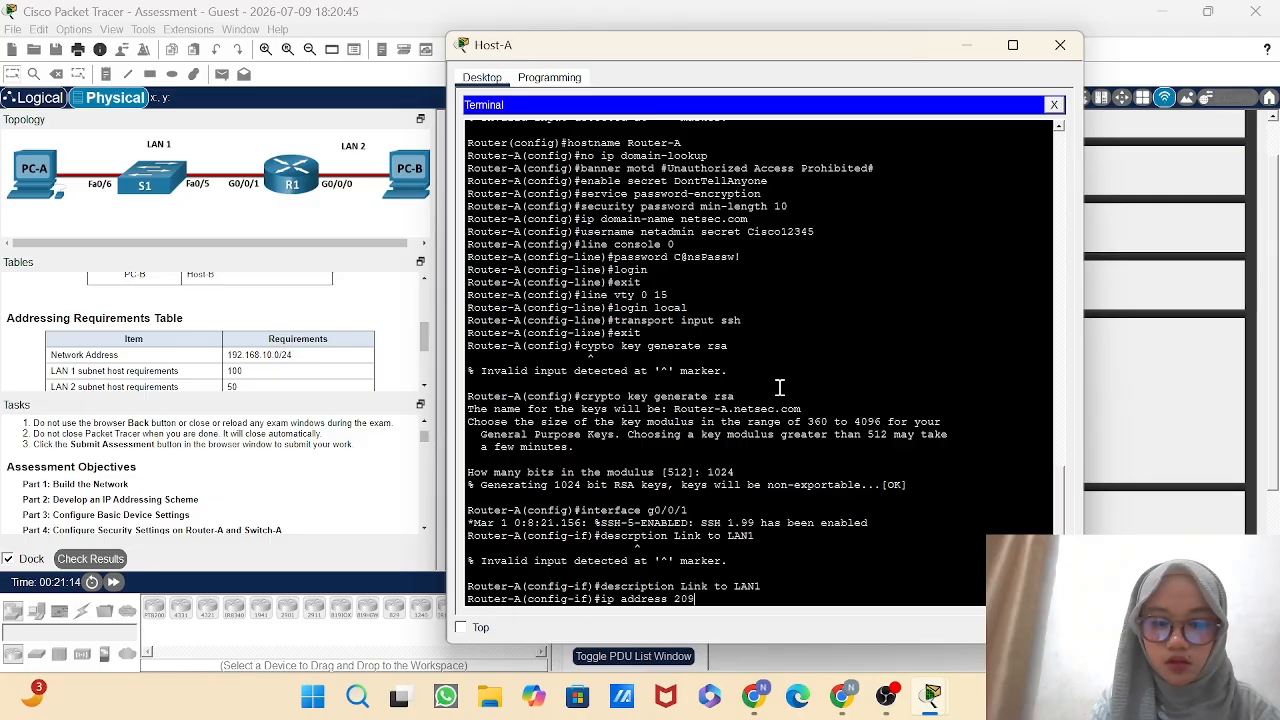
type(".")
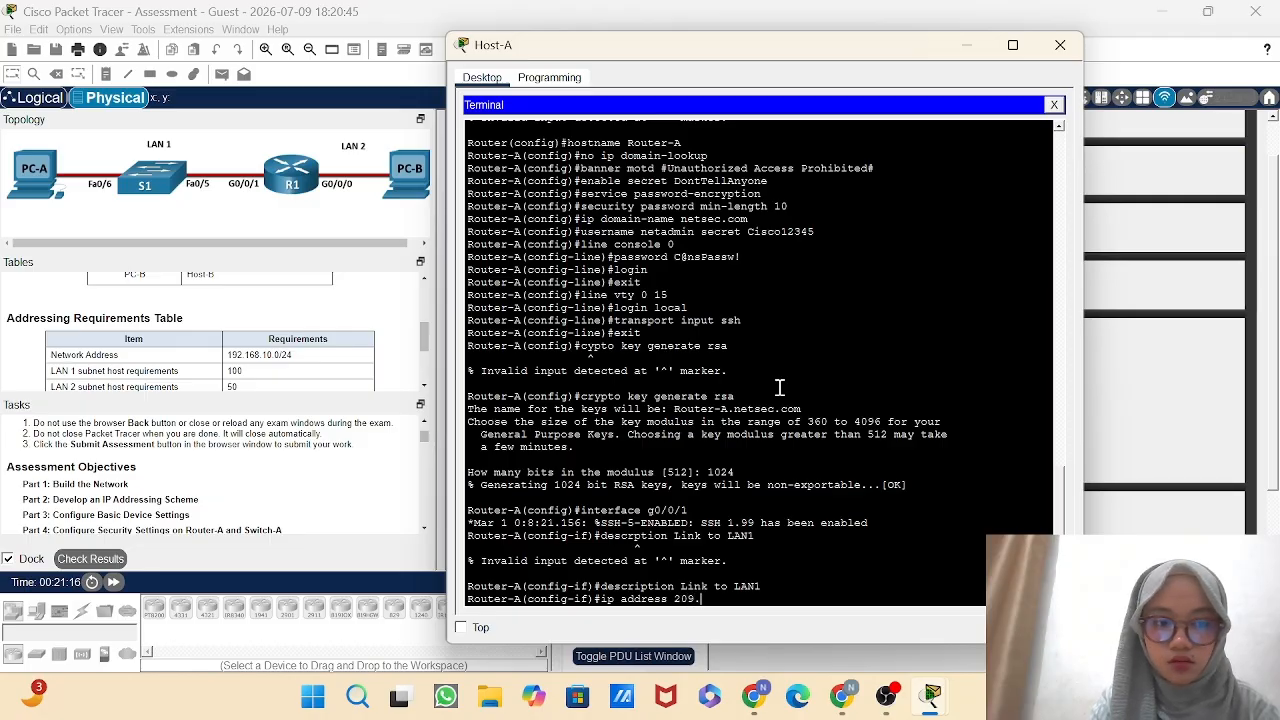
type("165")
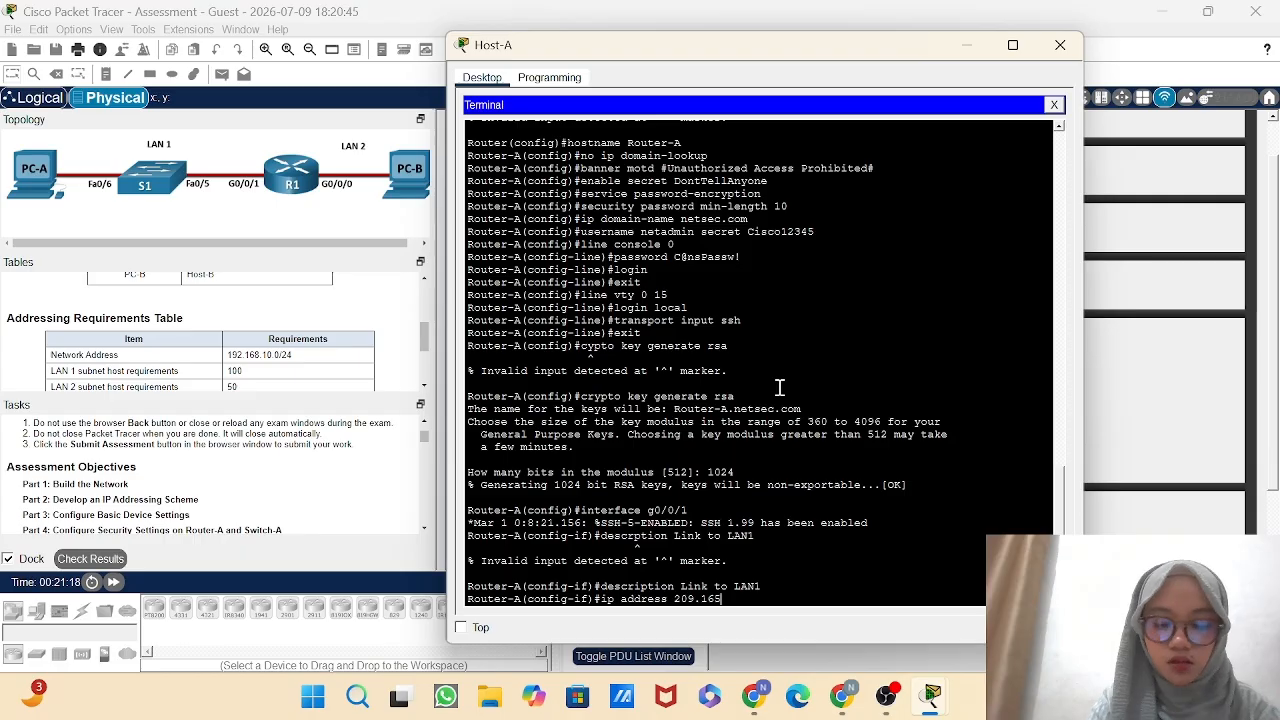
type(".201")
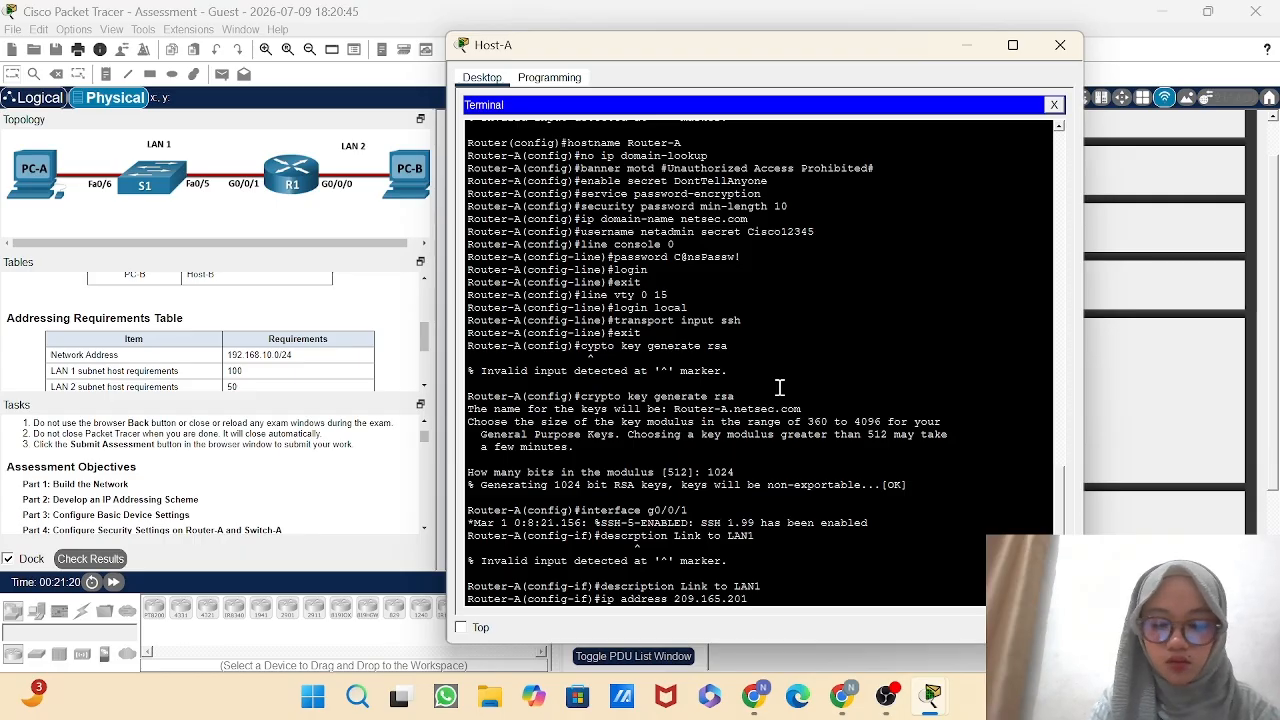
type(".1")
type(" 2")
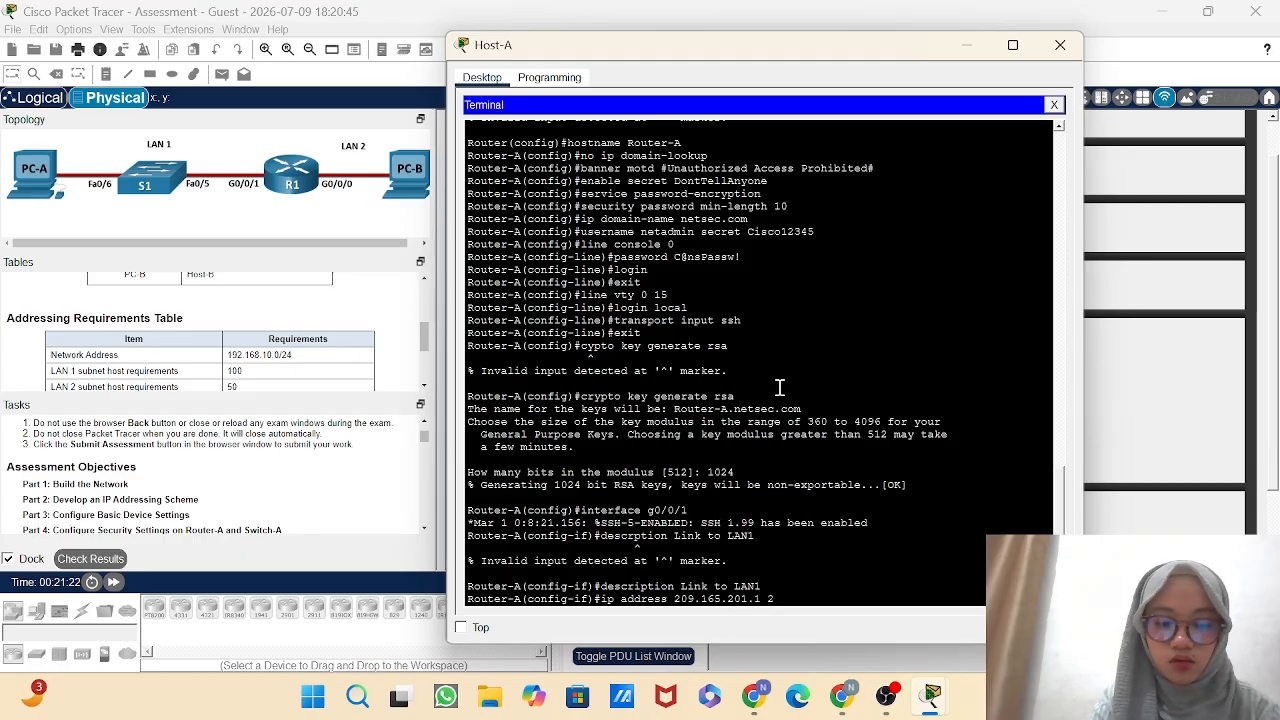
type("55.255")
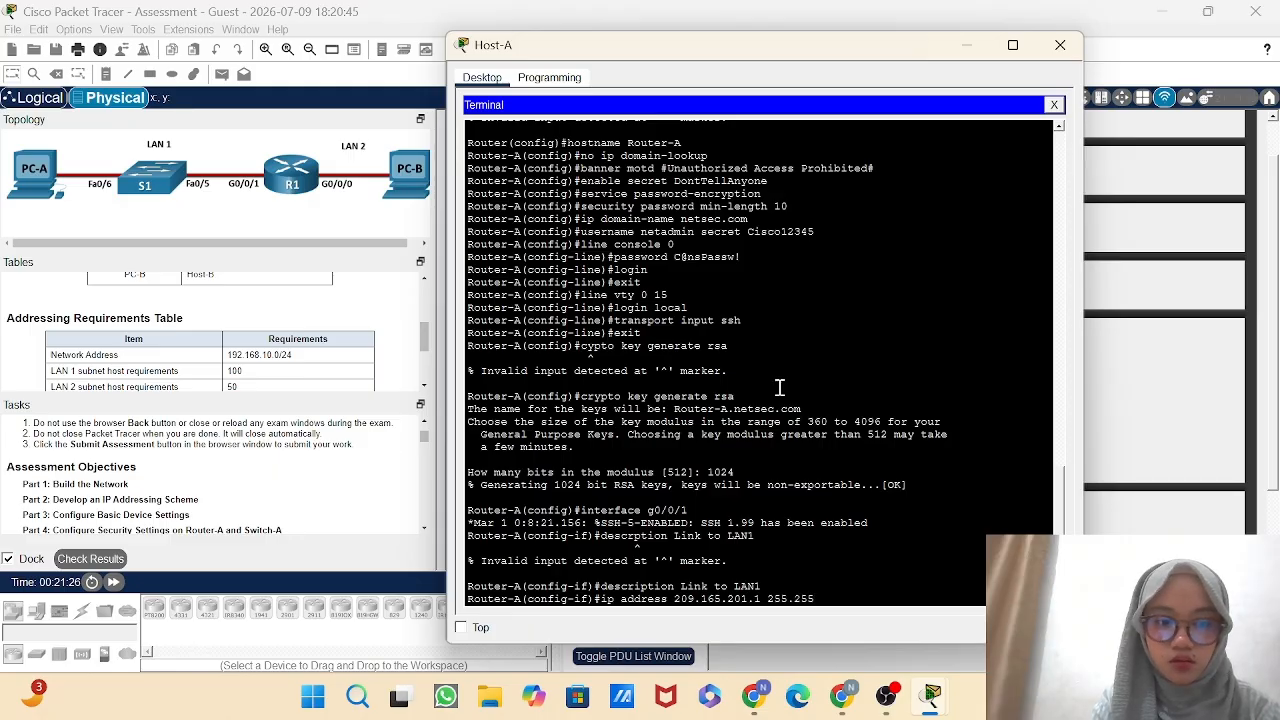
type(".25")
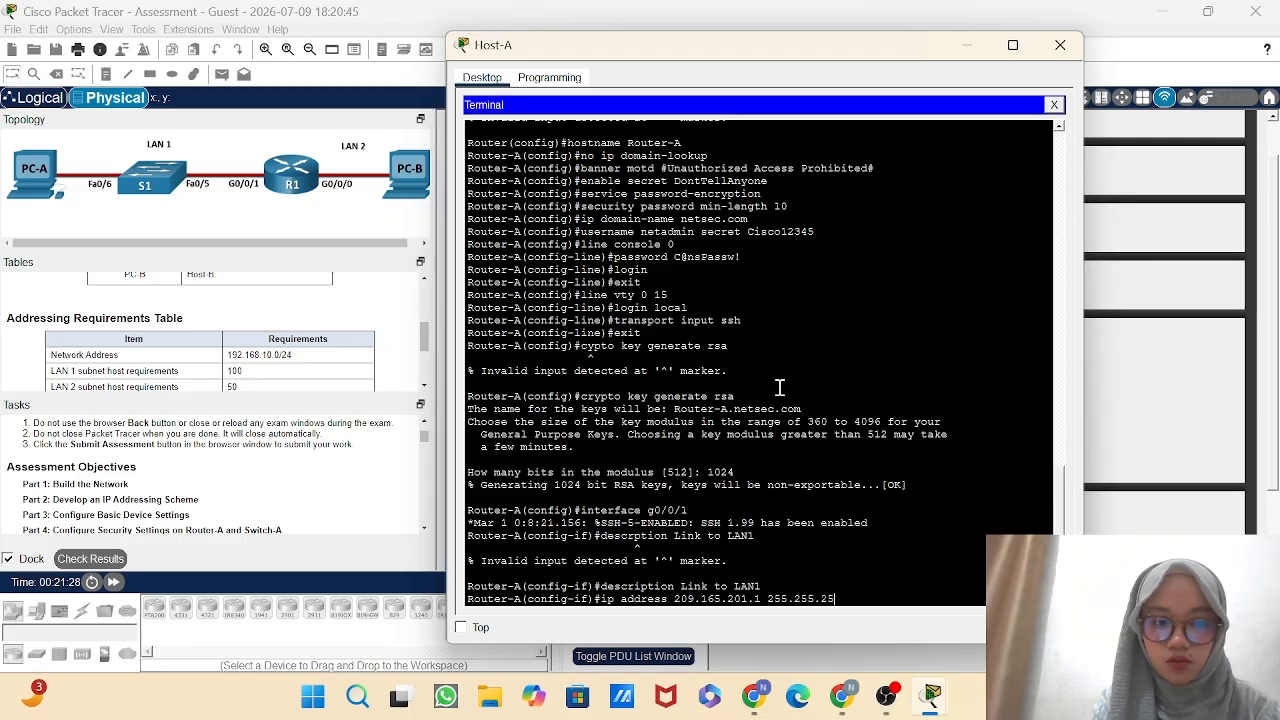
type("5.")
type("224")
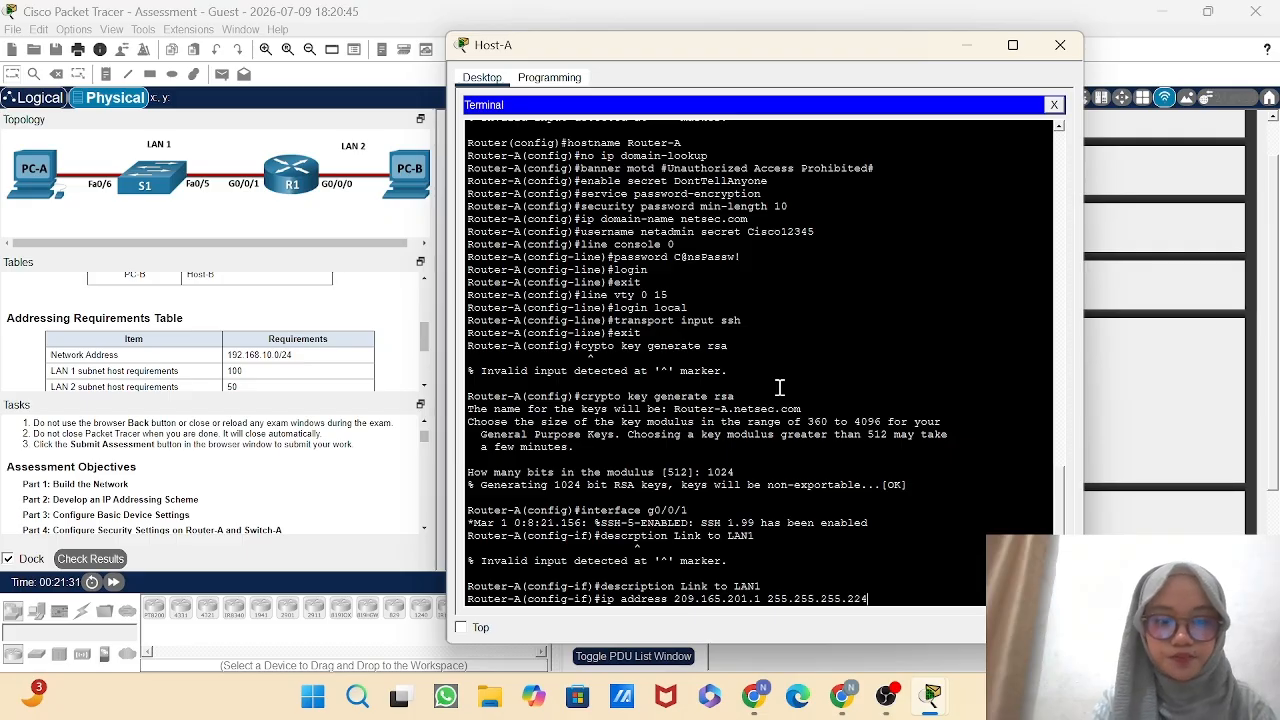
key("Return")
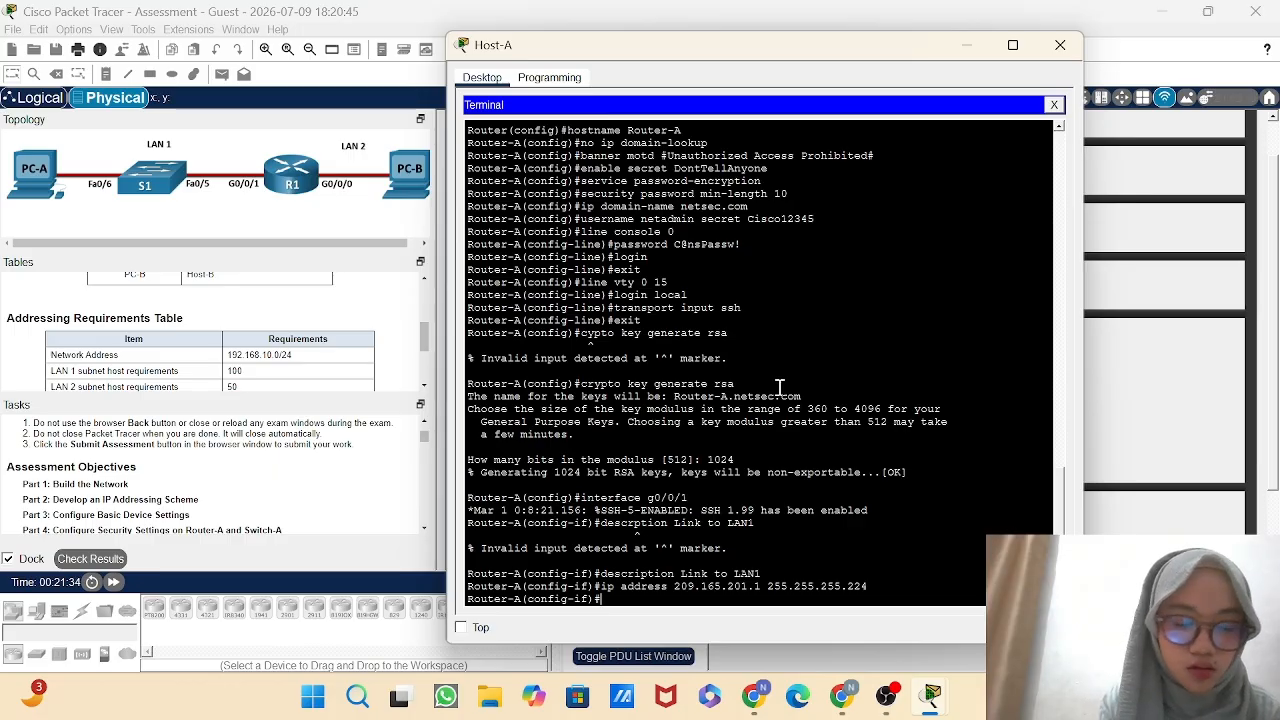
Enable Router-A's g0/0/1 interface with no shutdown and return to global configuration mode.
type("no shu")
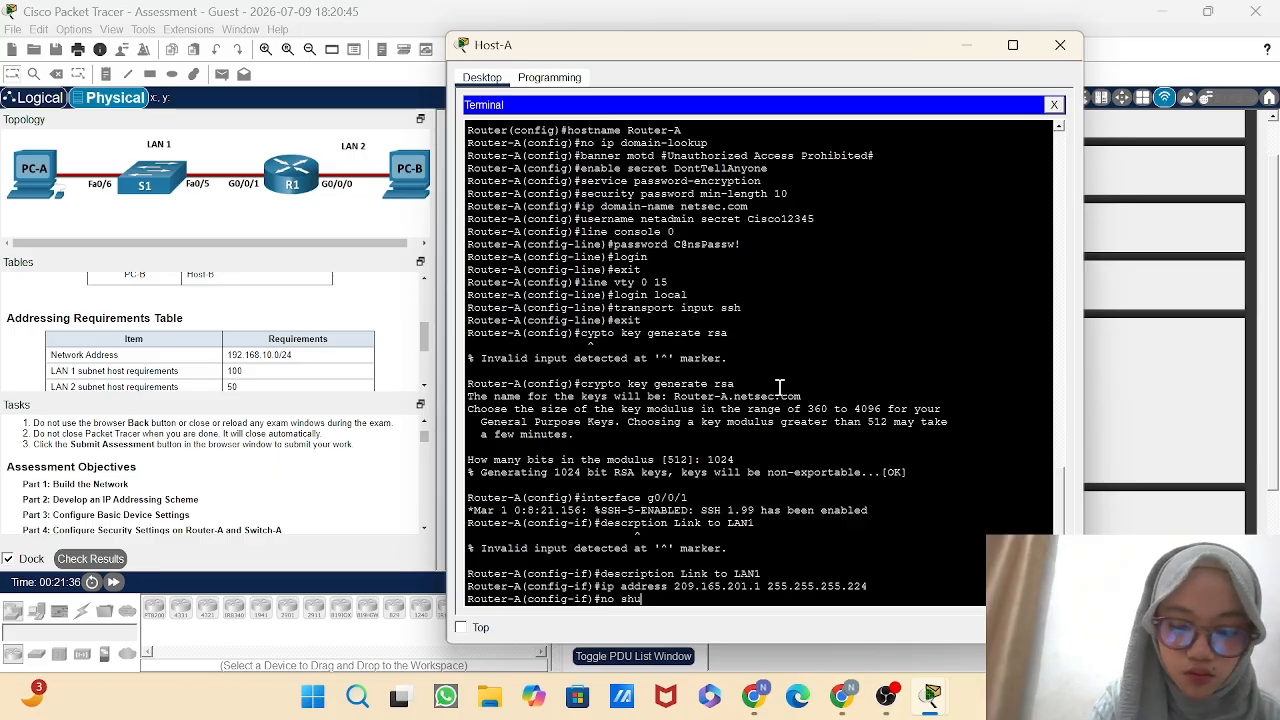
type("tdown")
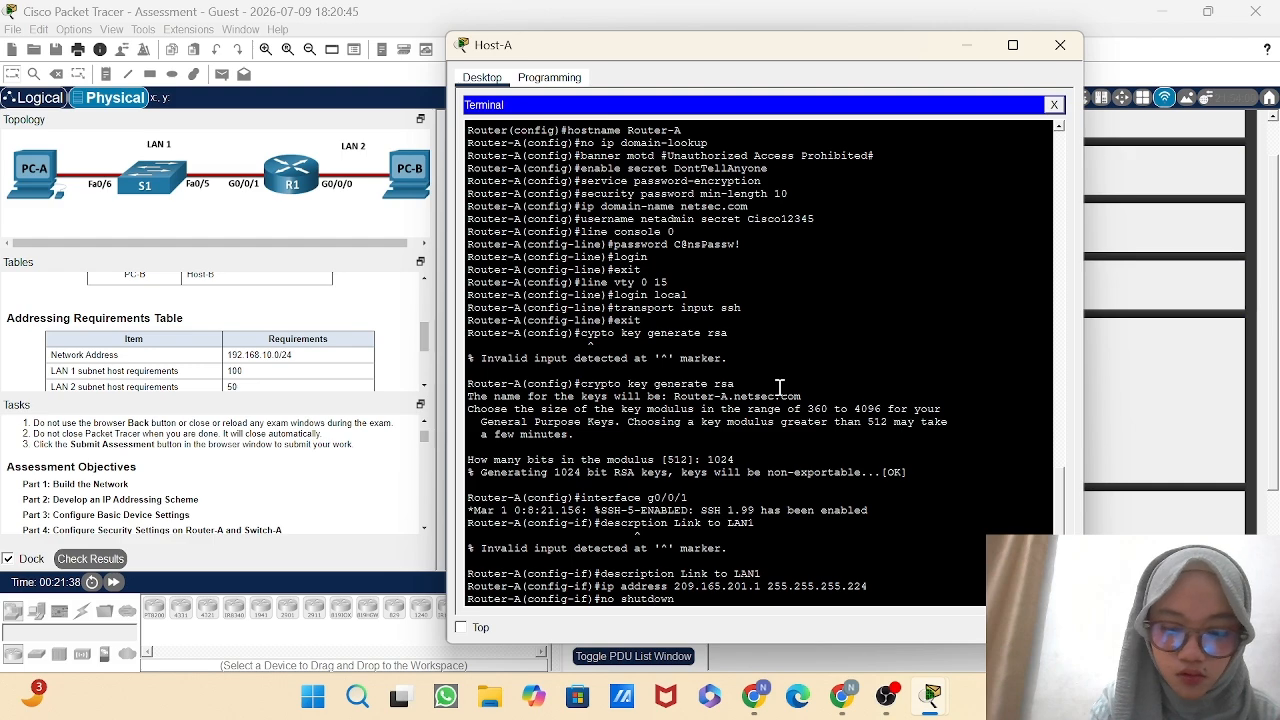
key("Return")
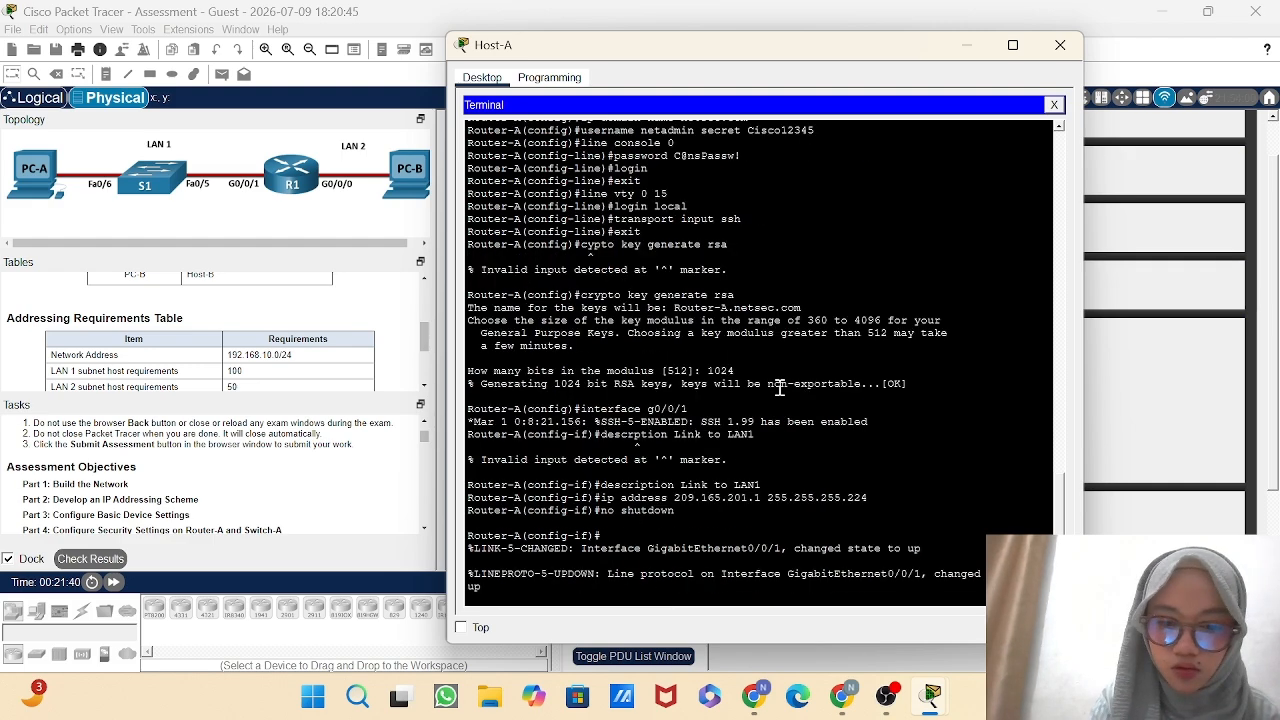
type("exit")
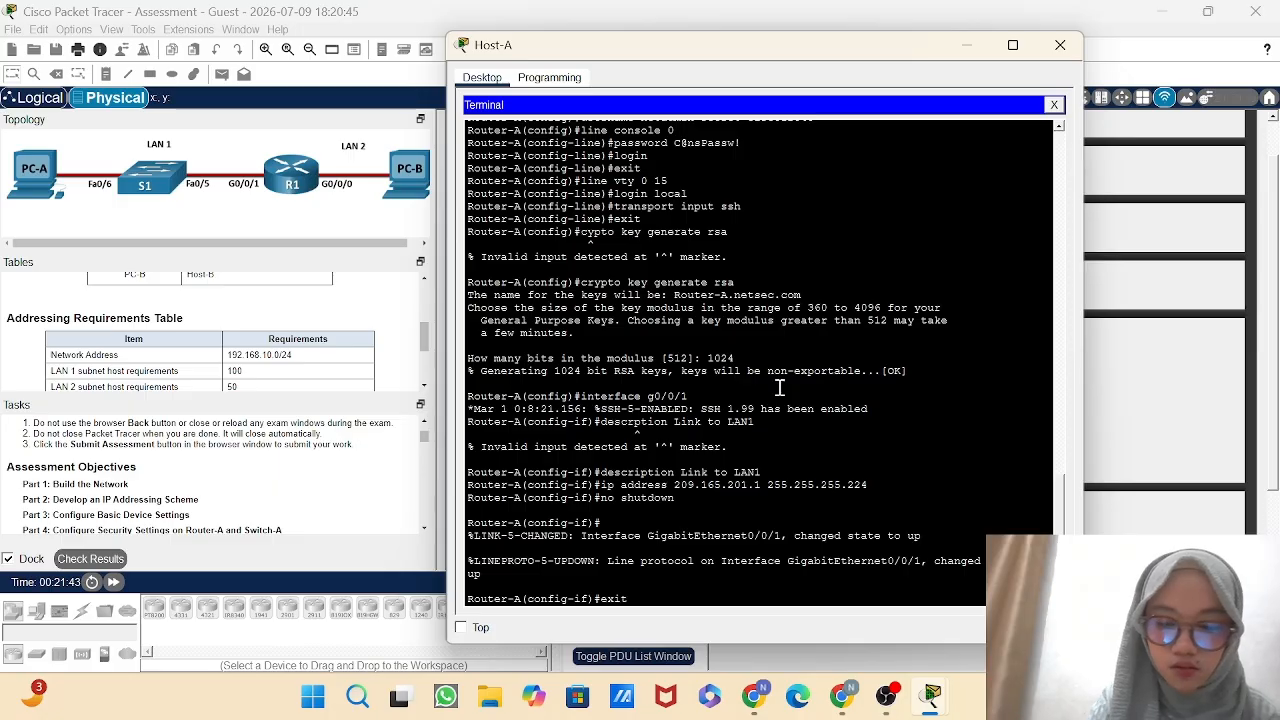
key("Return")
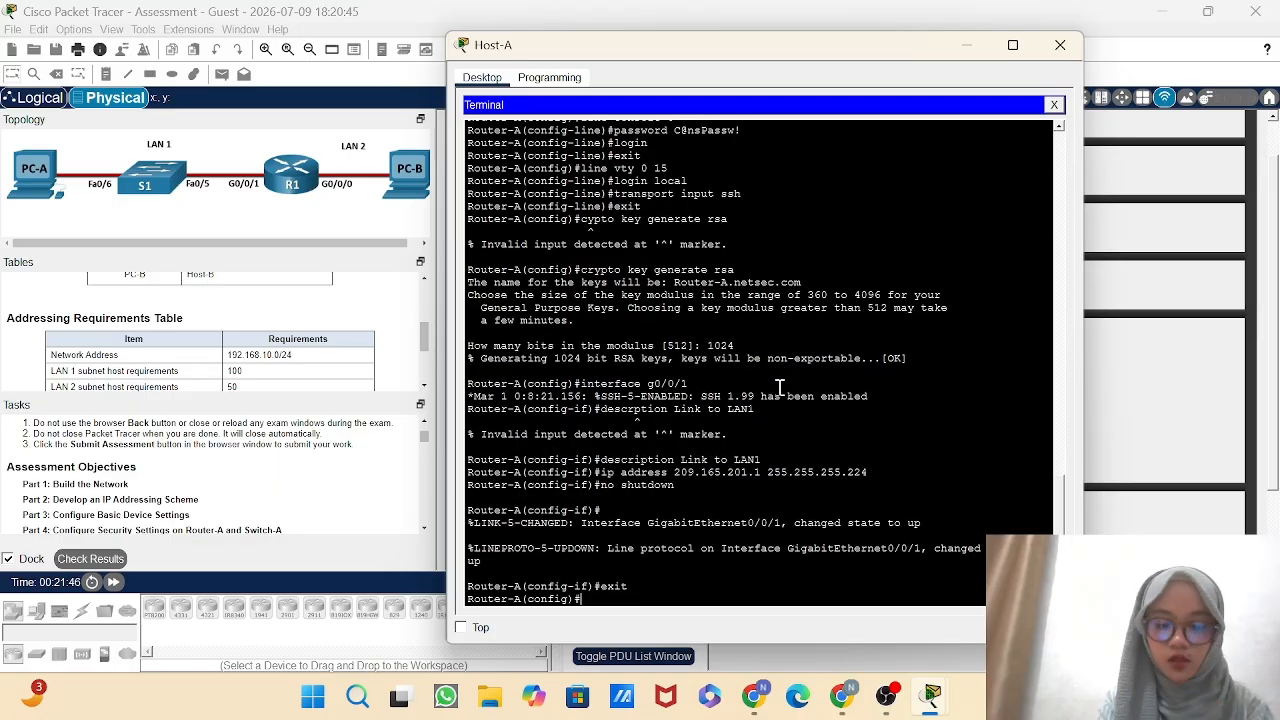
Enter interface configuration mode for g0/0/0 on Router-A.
type("interface")
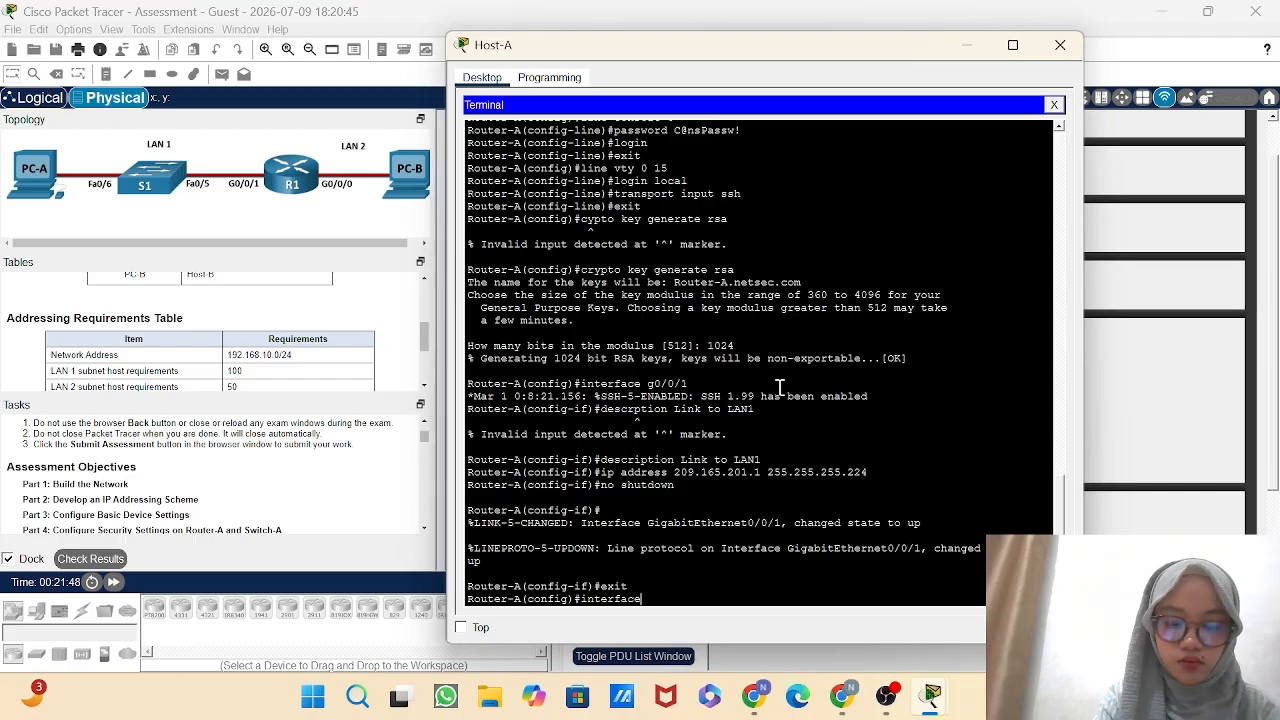
type(" g")
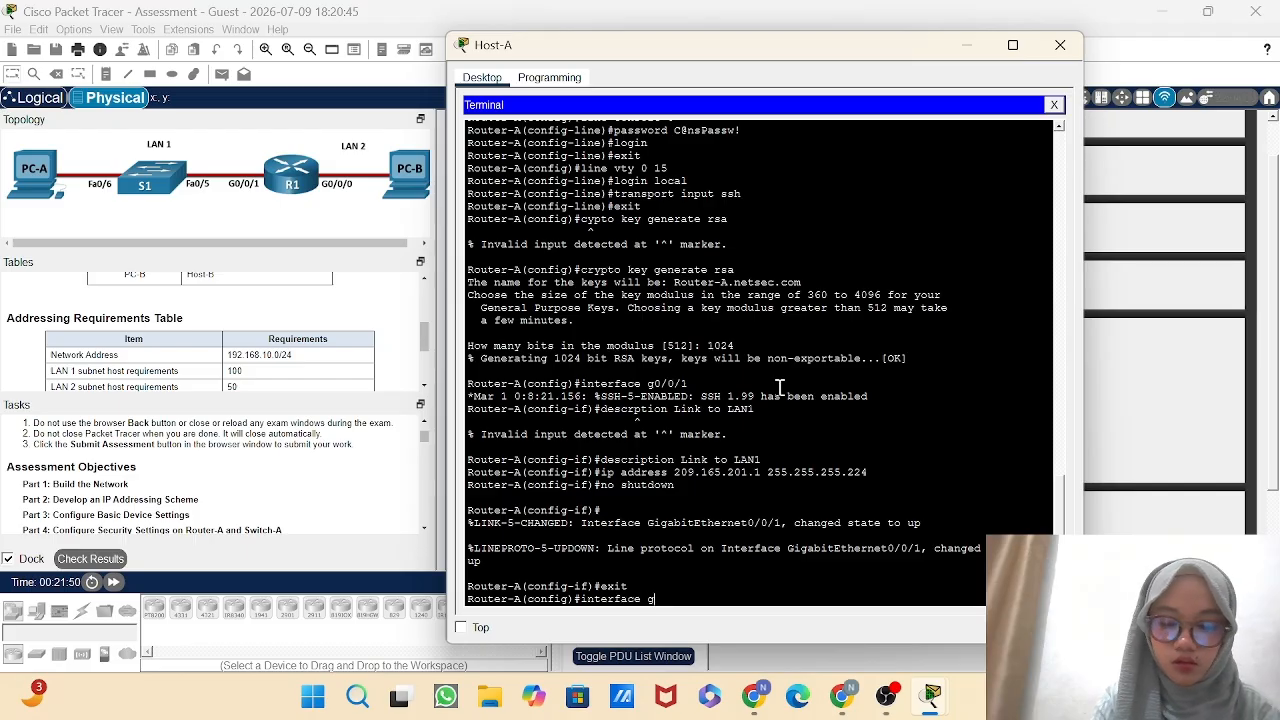
type("0/0/")
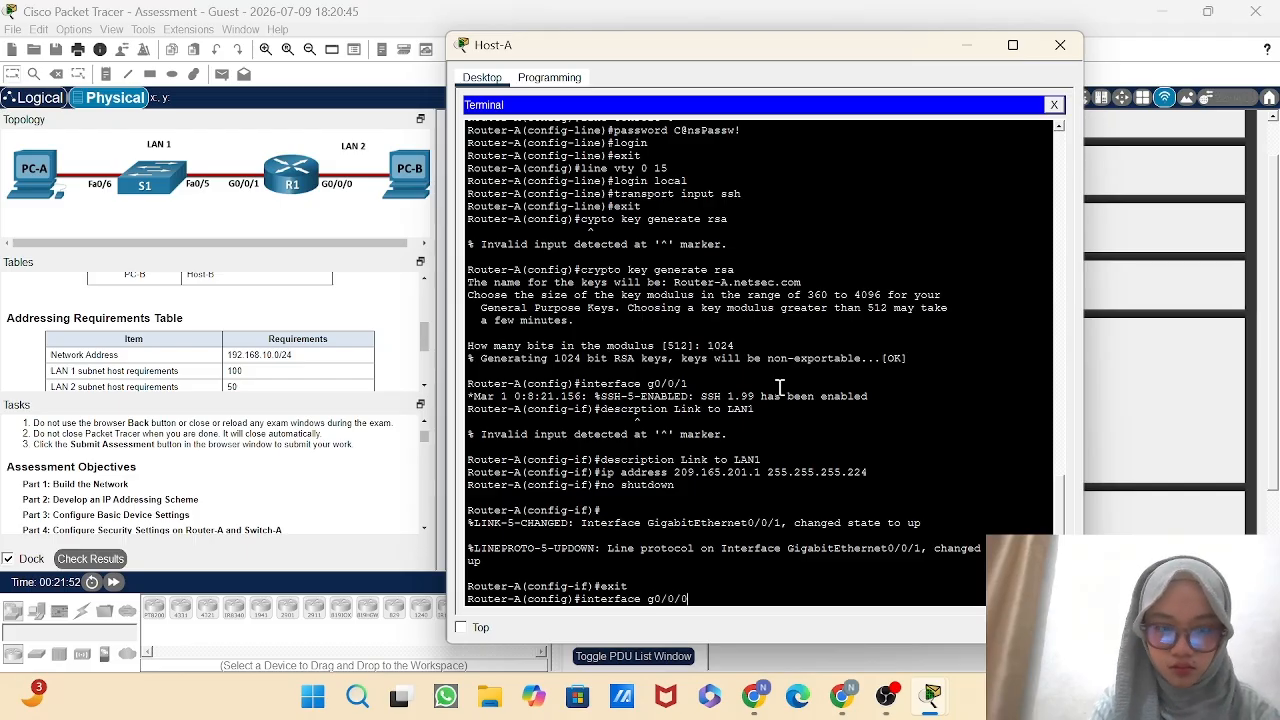
type("0")
key("Return")
Set the description of Router-A's g0/0/0 interface to "Link to LAN2".
type("descri")
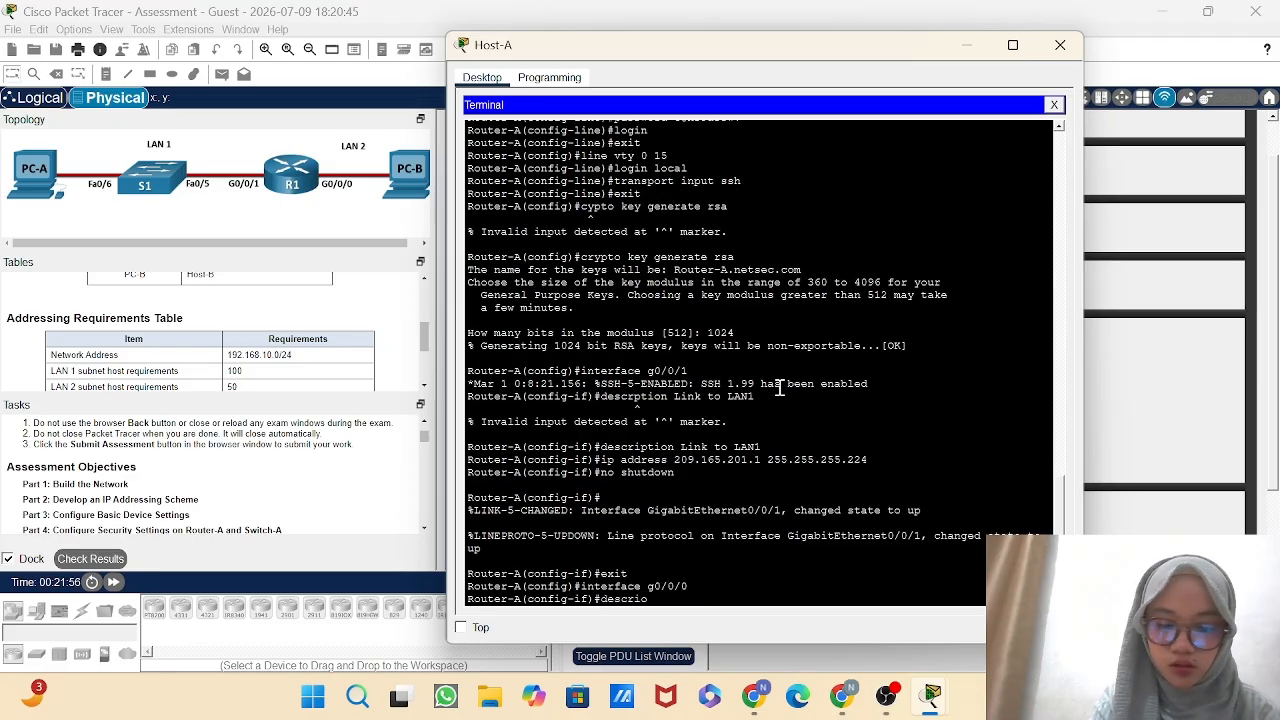
type("otion")
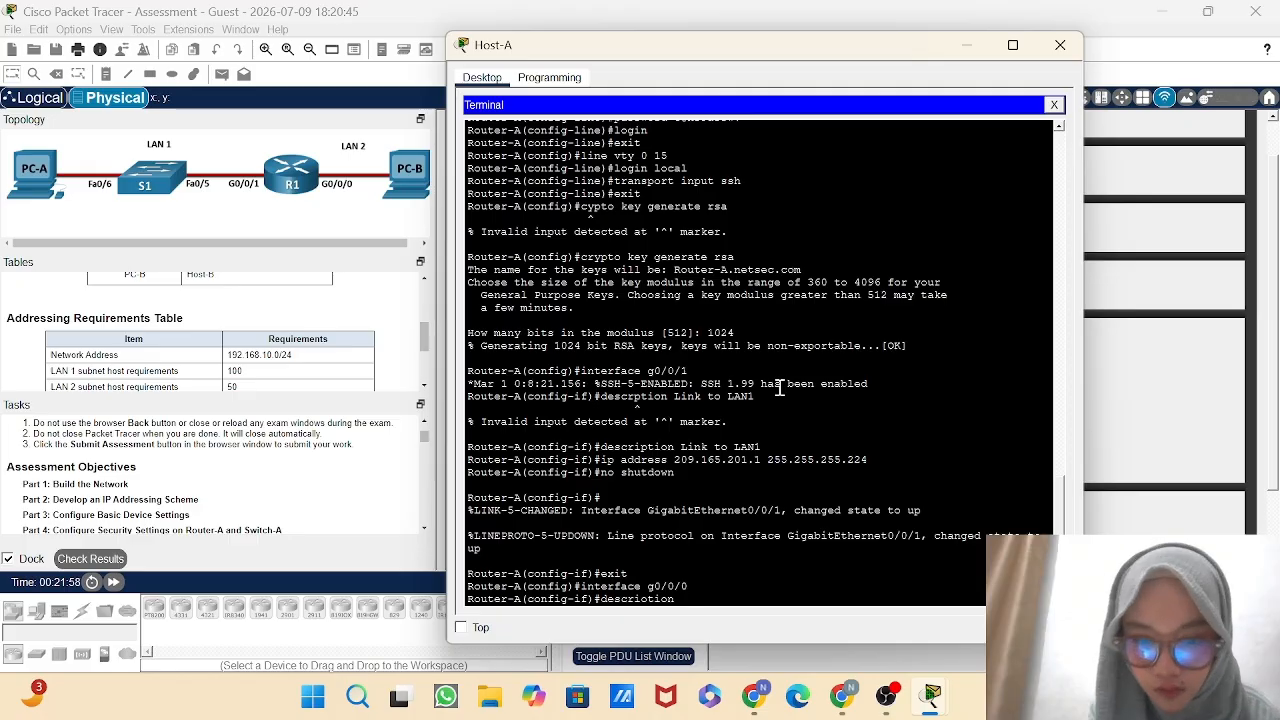
key("BackSpace")
key("BackSpace")
key("BackSpace")
key("BackSpace")
key("BackSpace")
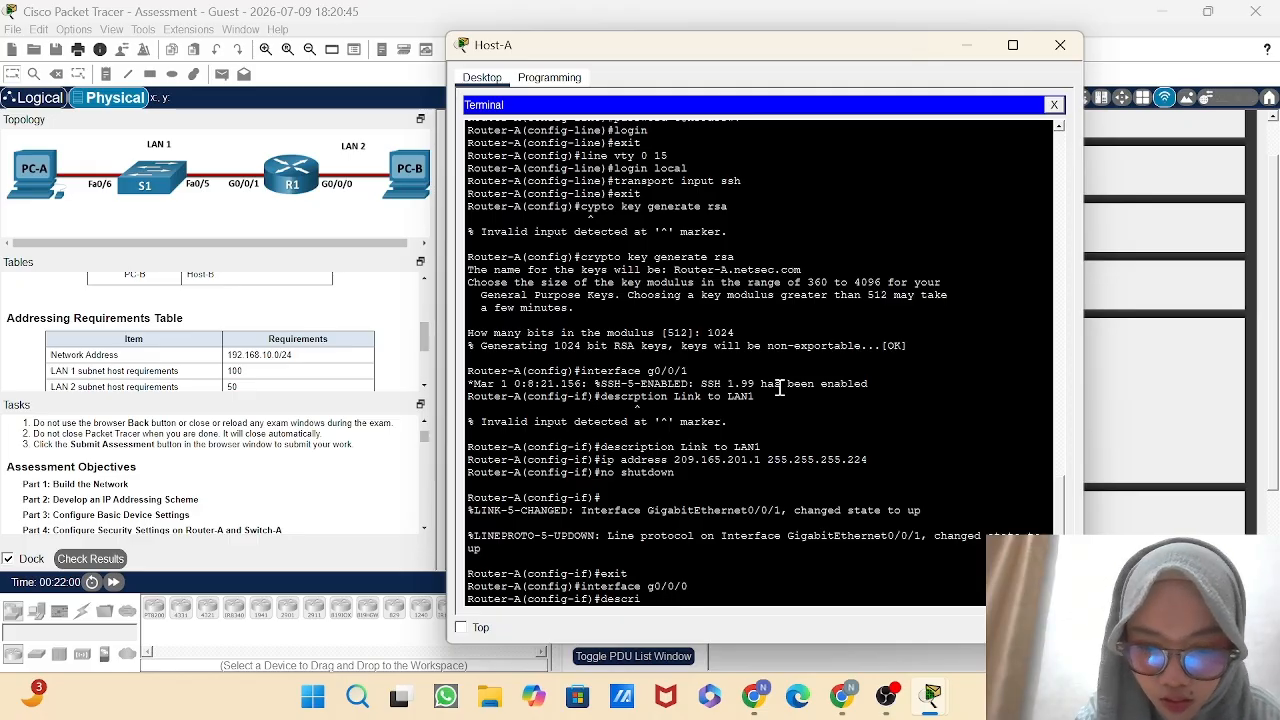
type("ption")
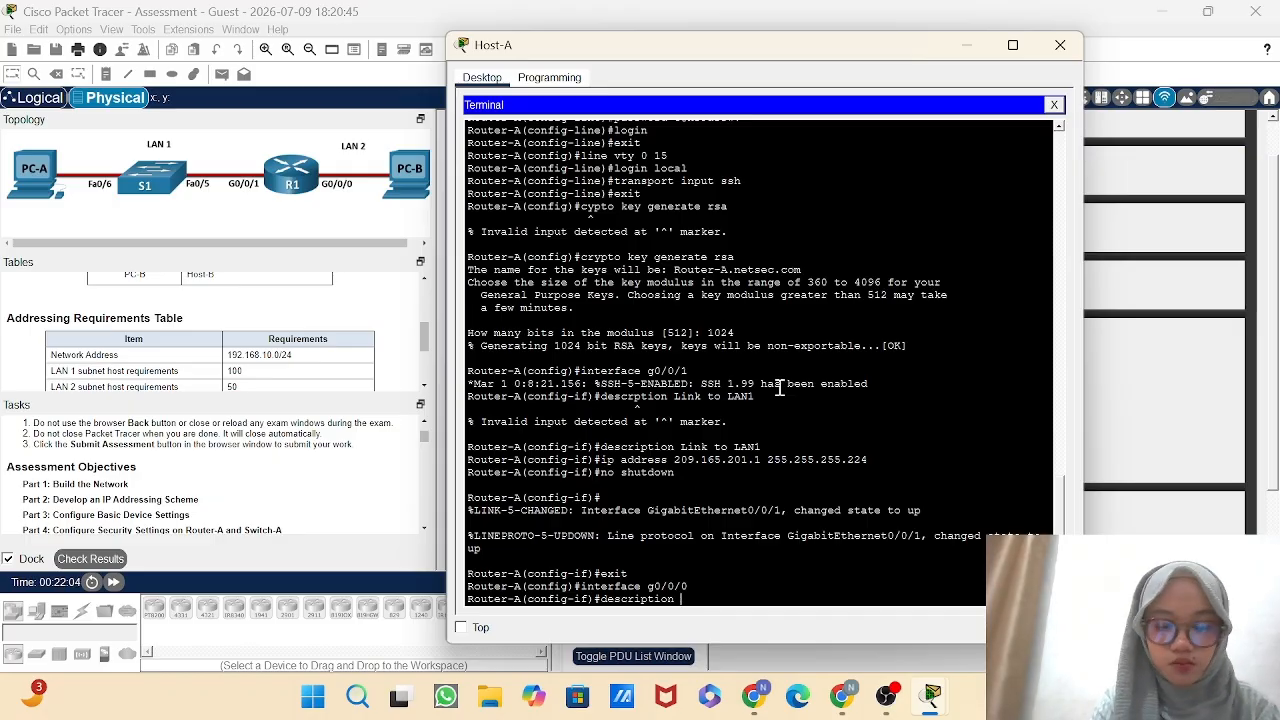
type(" Link")
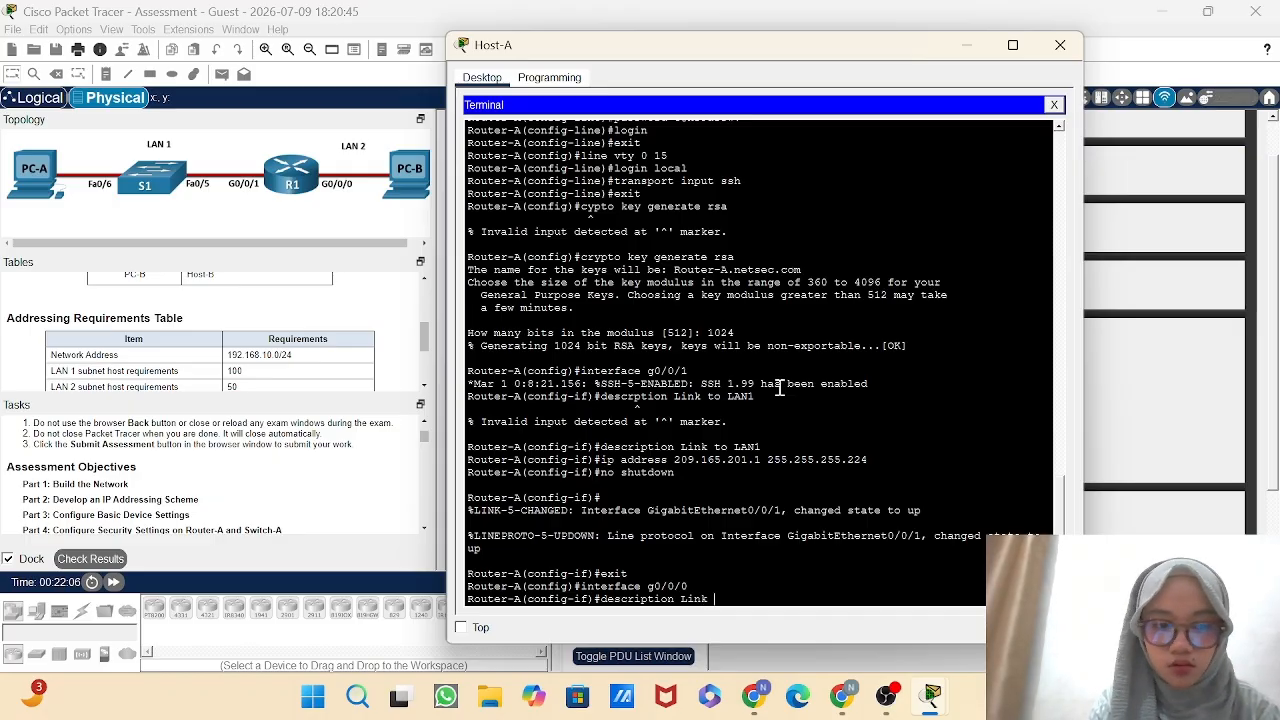
type(" to LAN2")
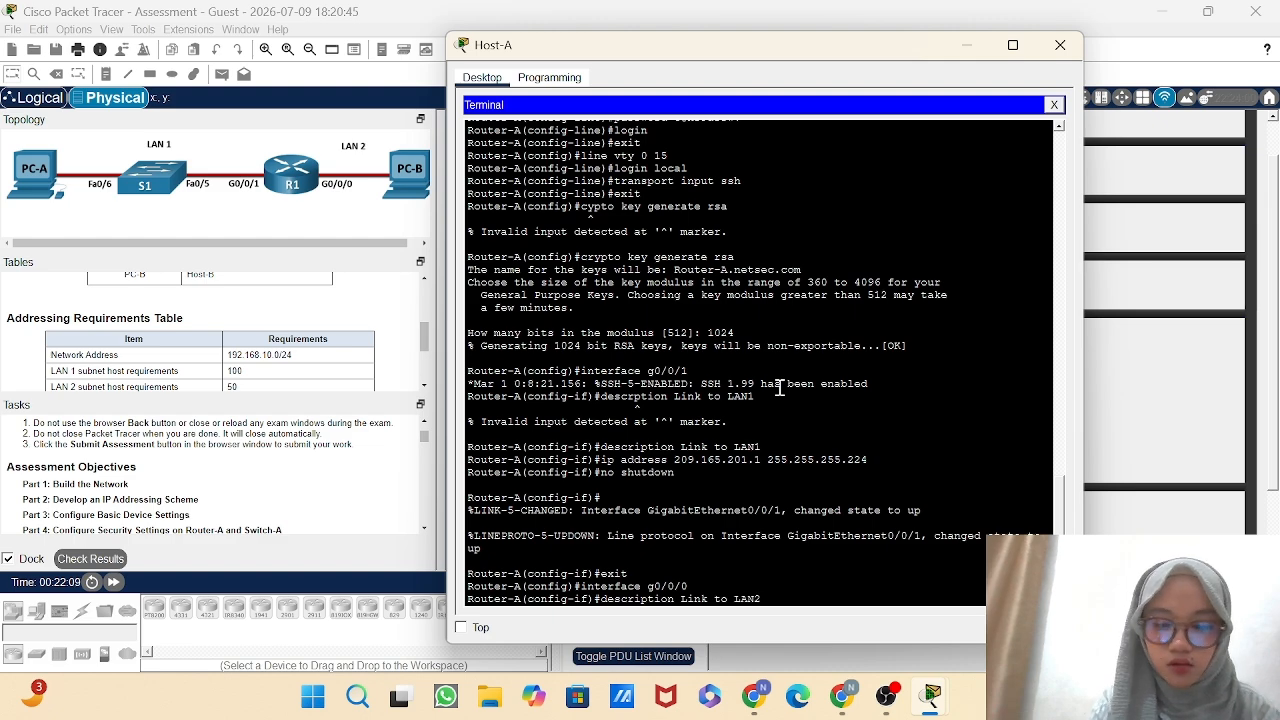
key("Return")
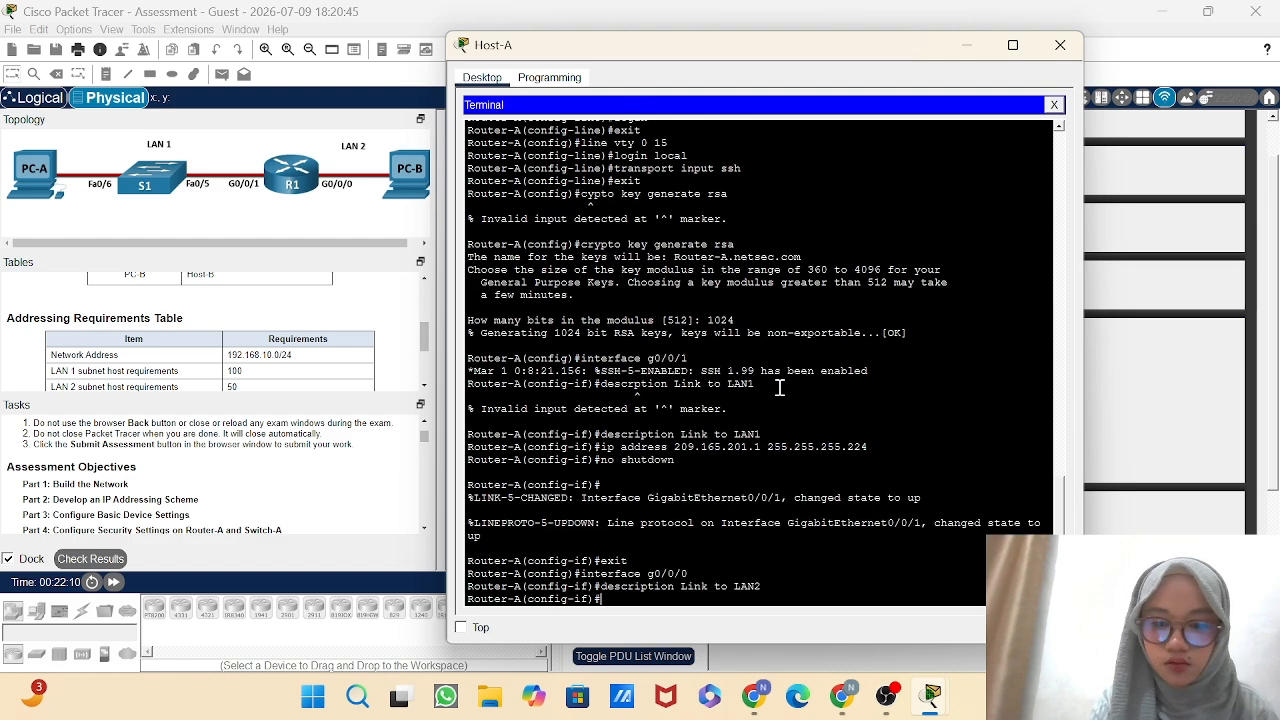
Assign IP address 209.165.201.33 with subnet mask 255.255.255.224 to Router-A's g0/0/0 interface.
type("ip")
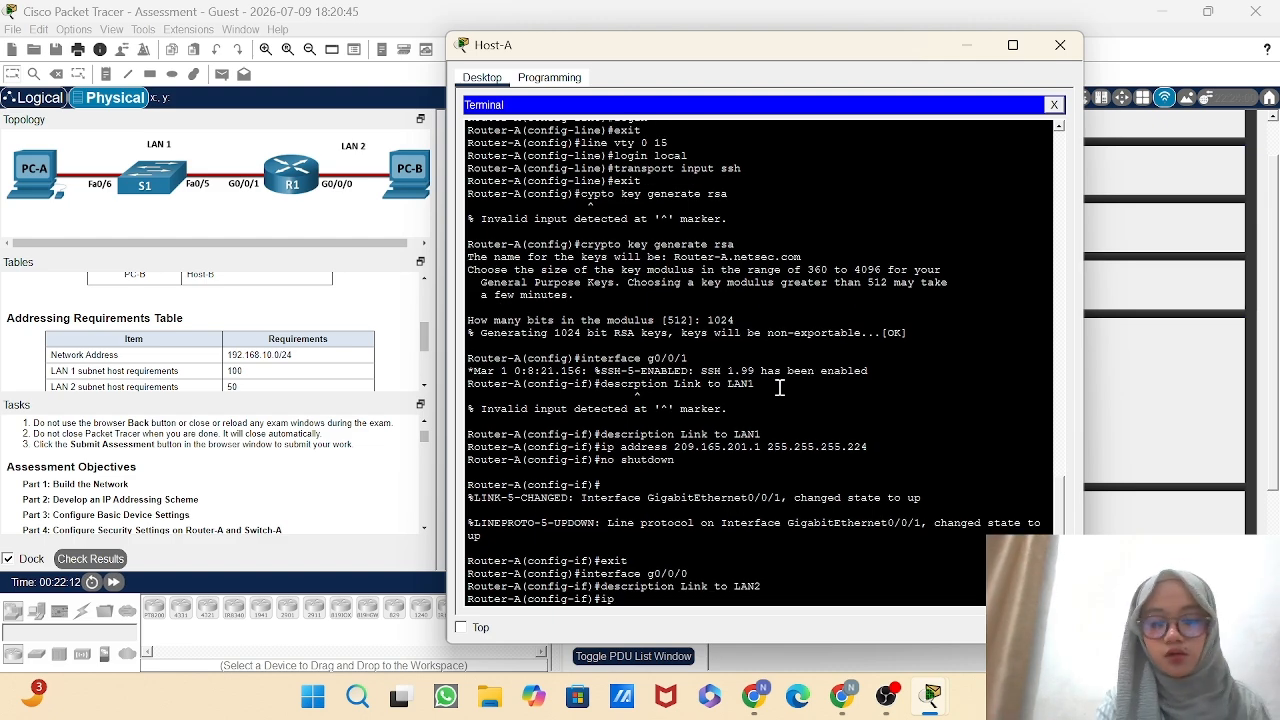
type(" address")
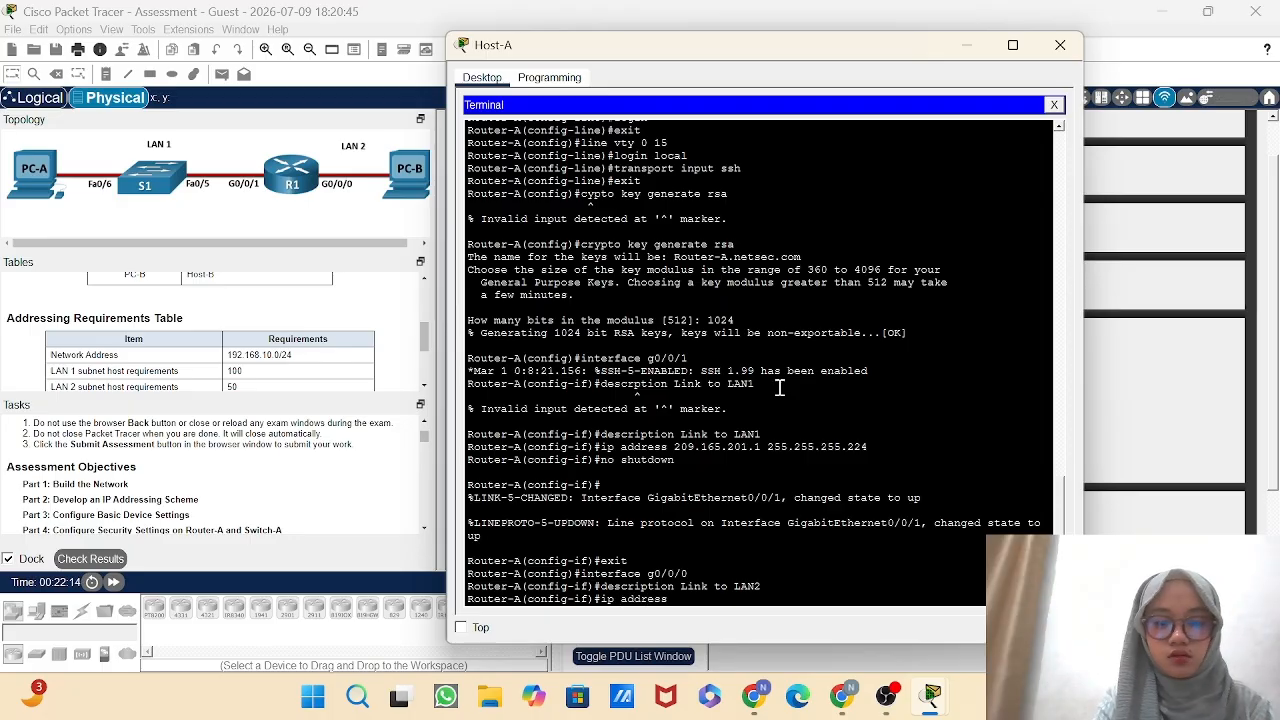
type(" 209")
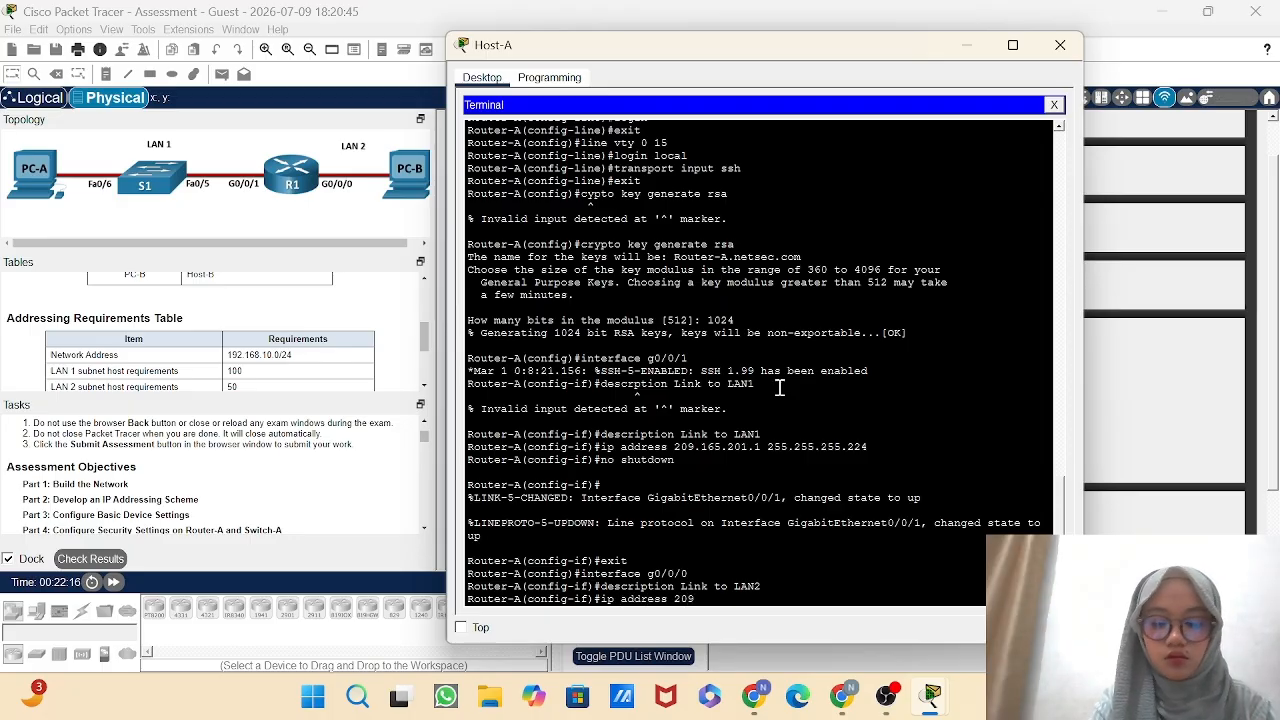
type(".")
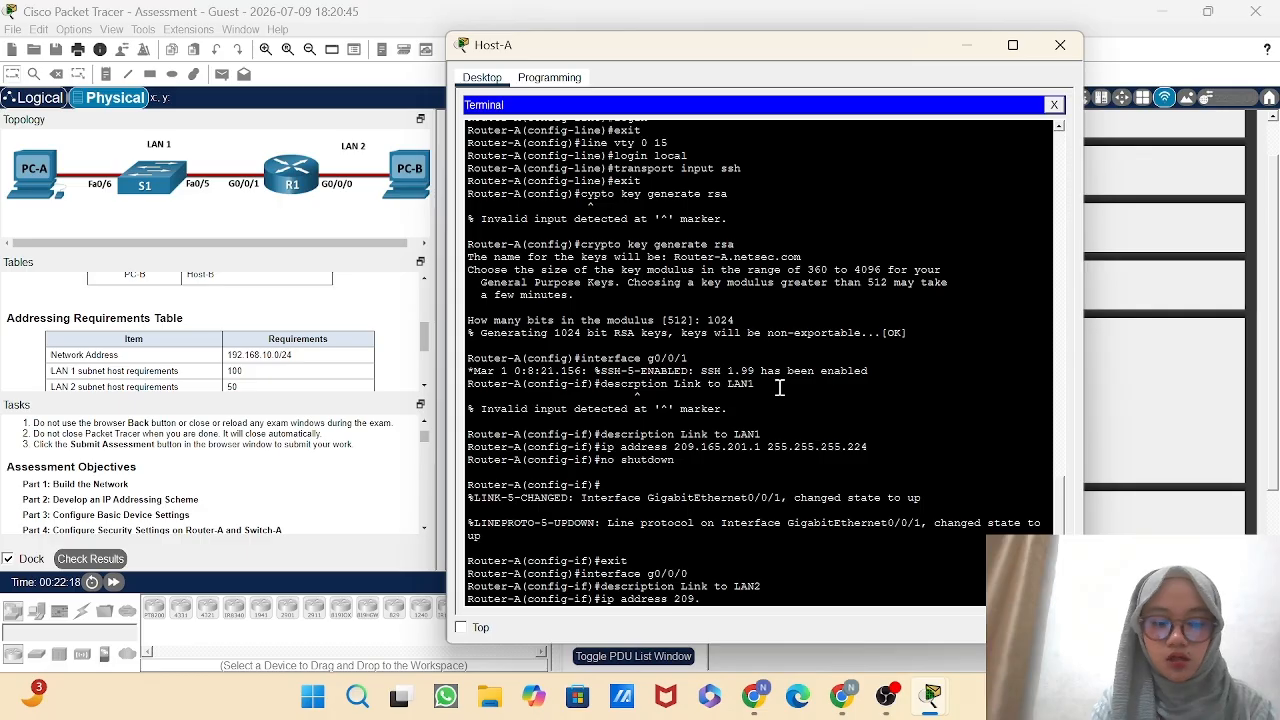
type("165.2")
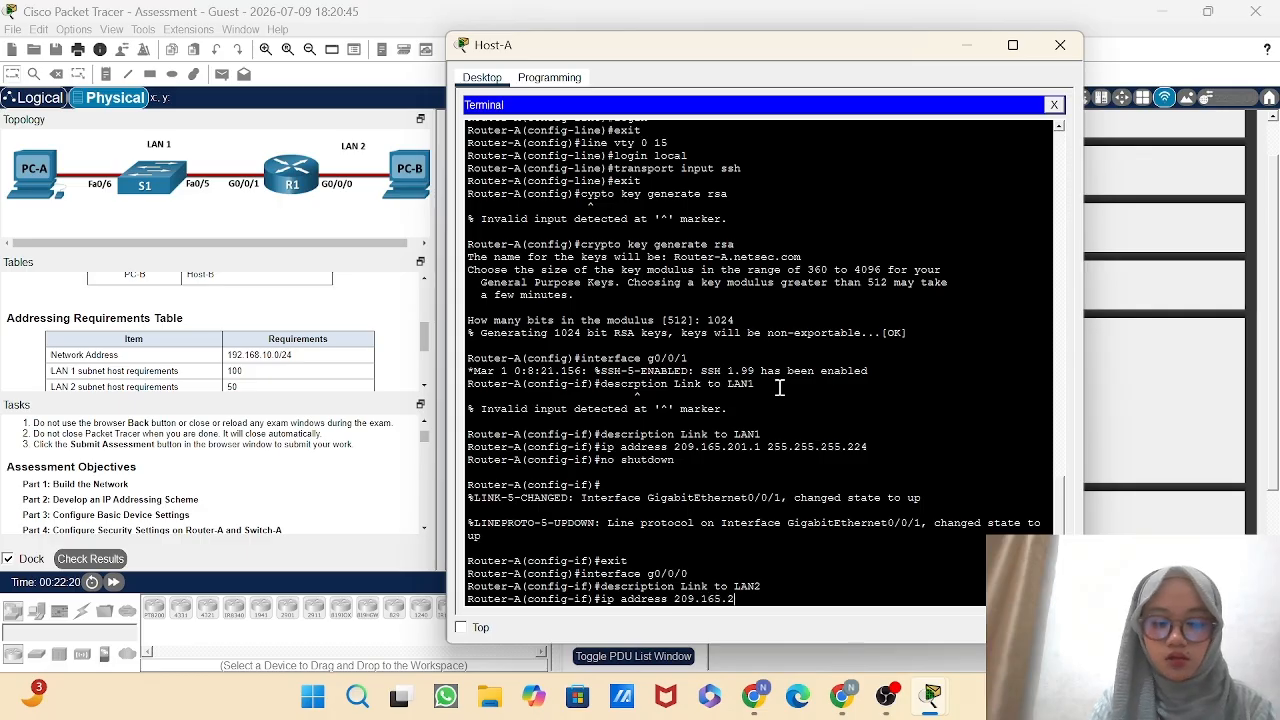
type("01.")
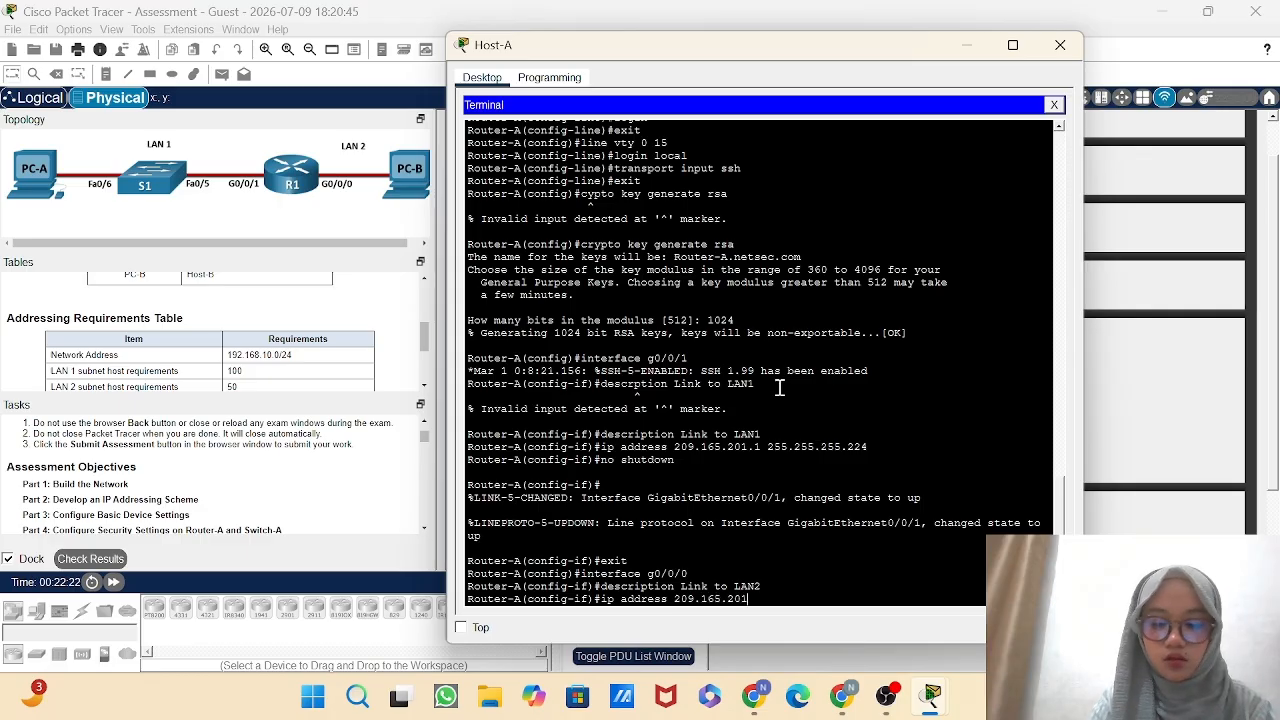
type("33 2")
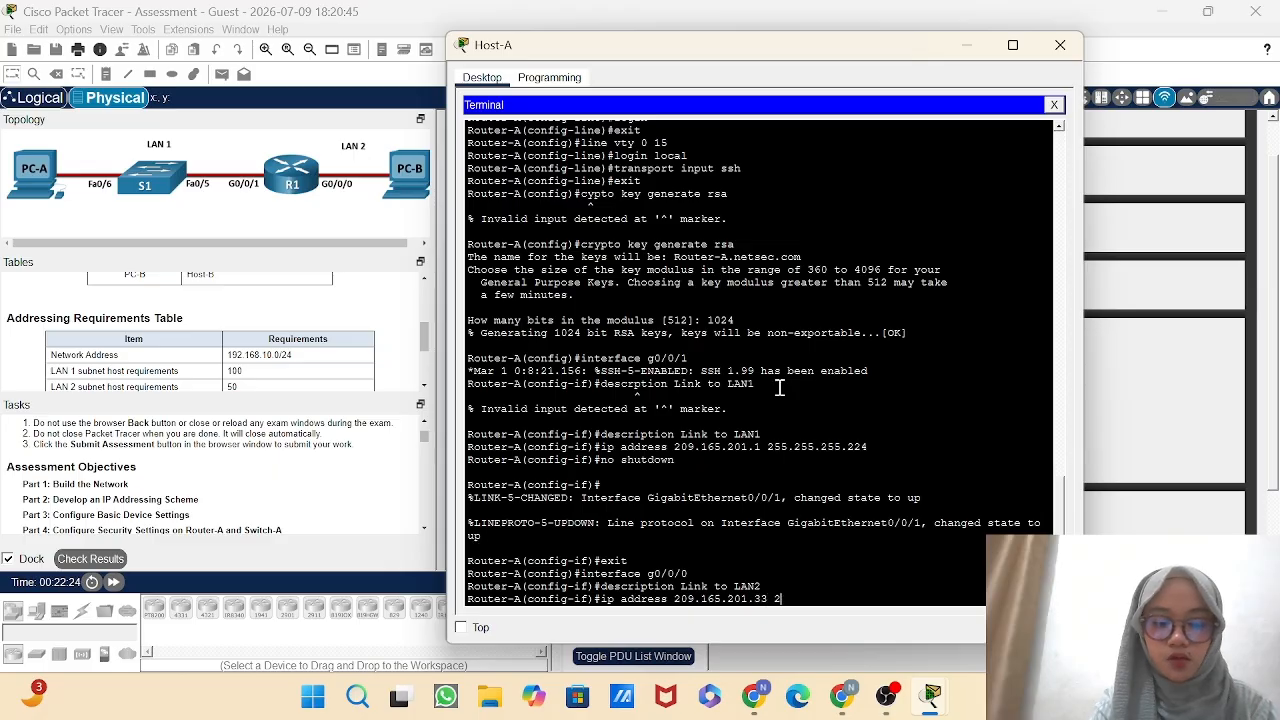
type("55.255.2")
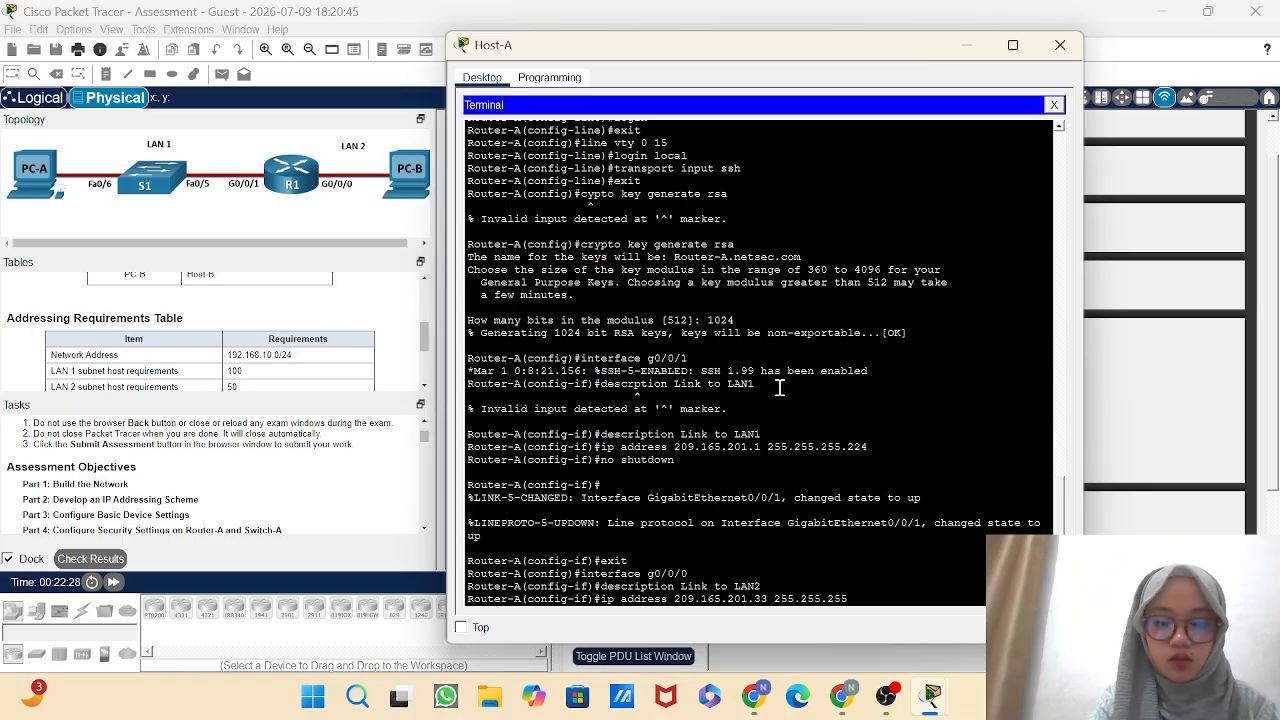
type("55")
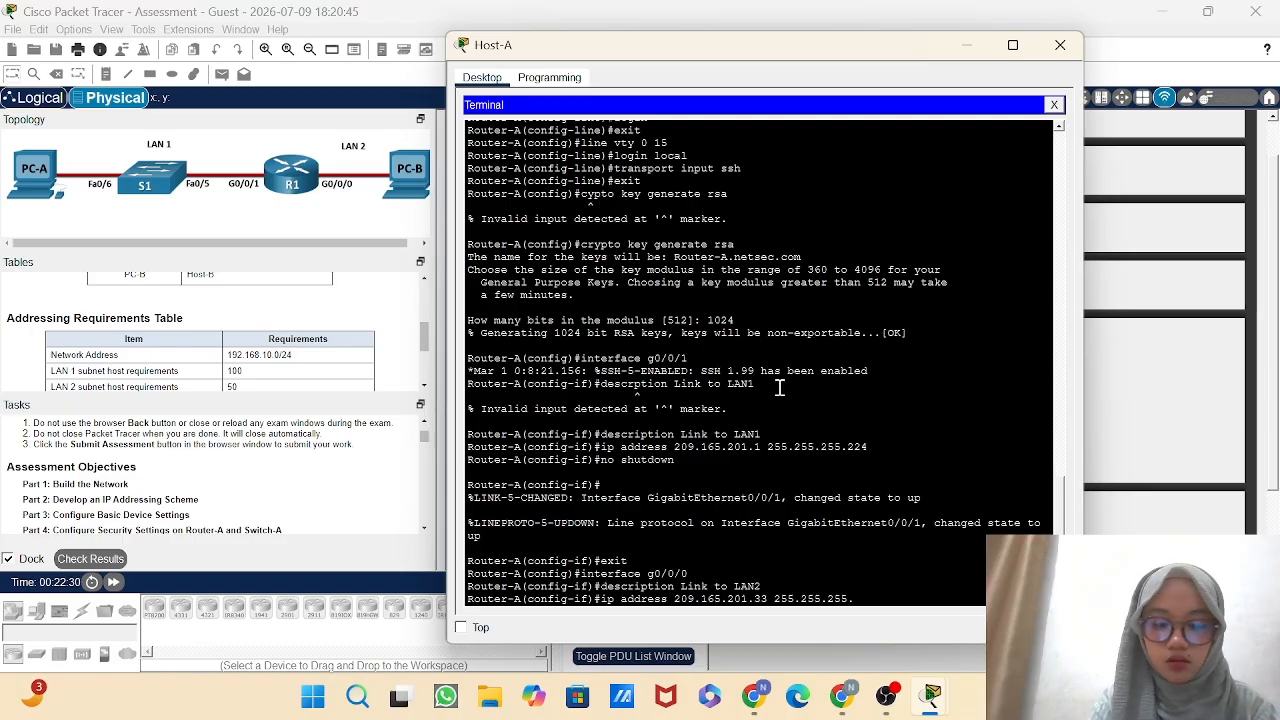
type(".224")
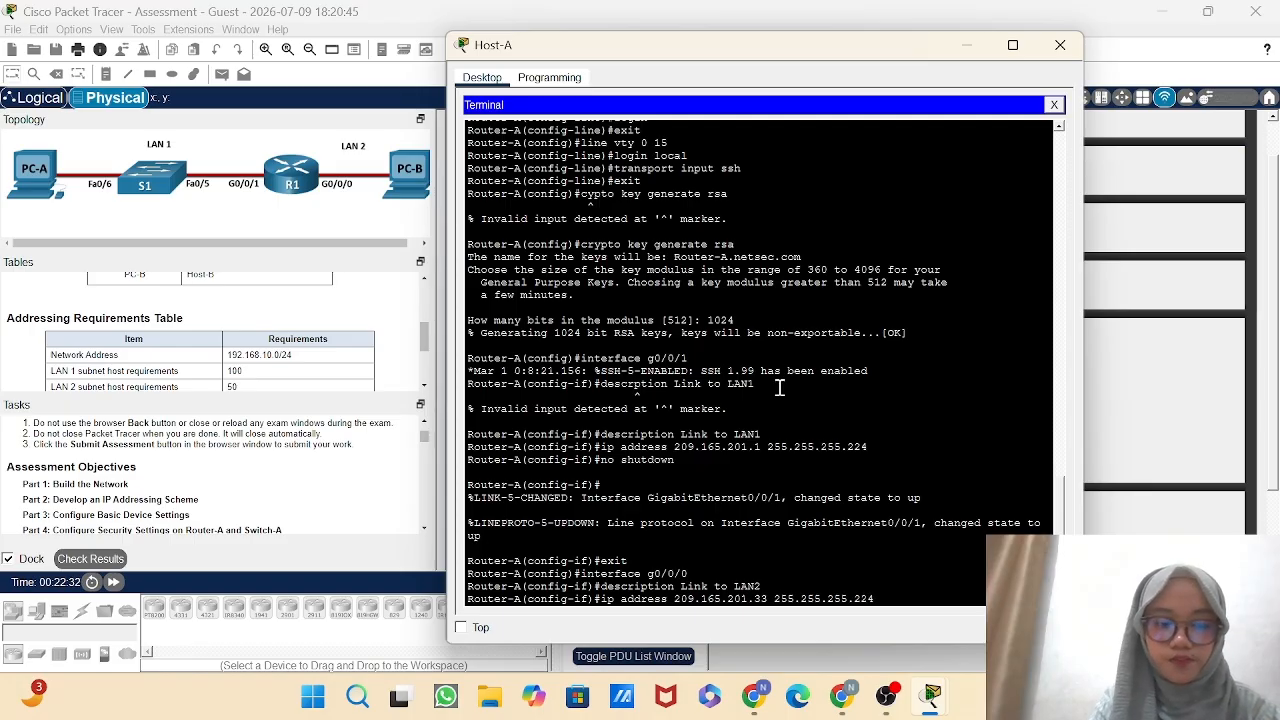
key("Return")
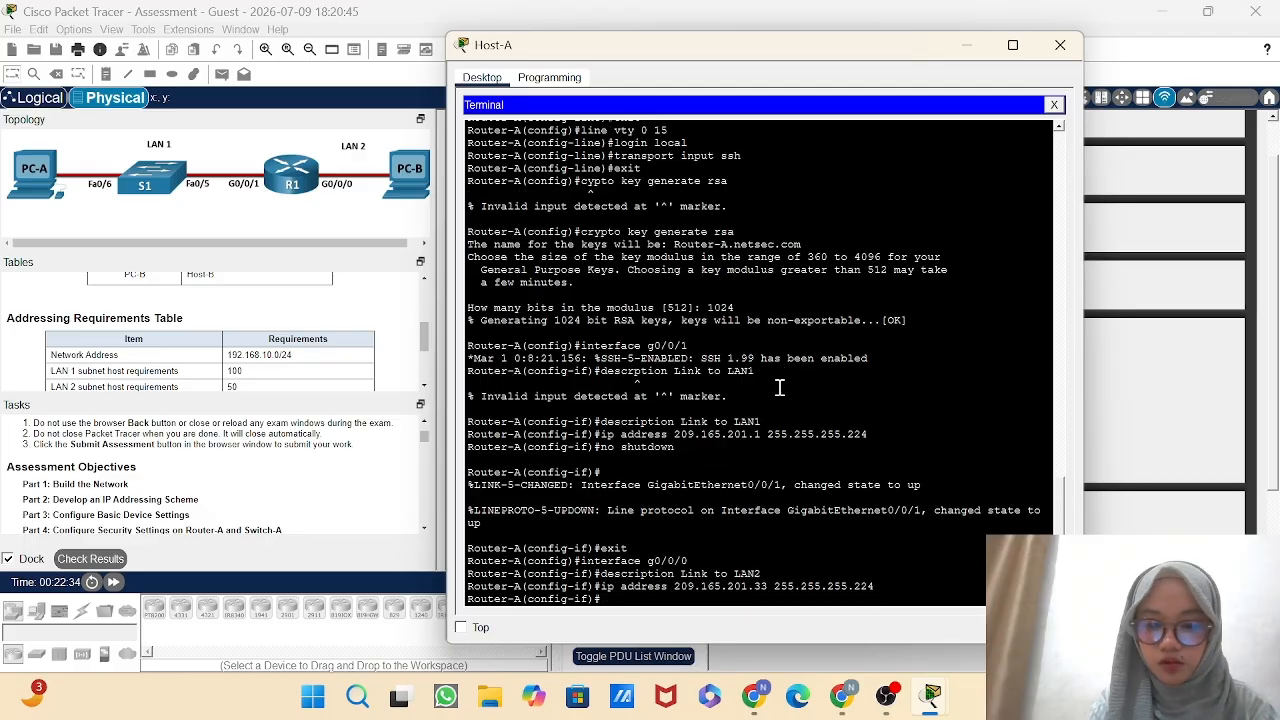
Enable Router-A's g0/0/0 interface with no shutdown and exit to global configuration mode.
type("no shu")
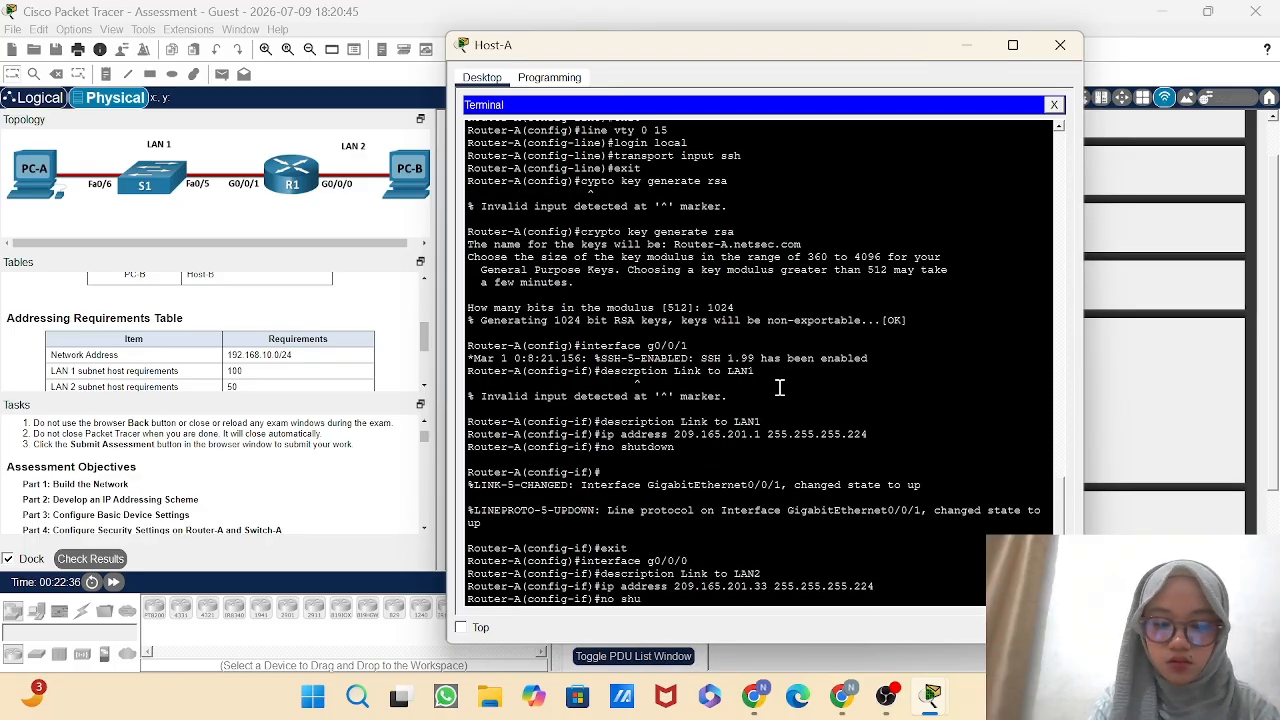
type("tdown")
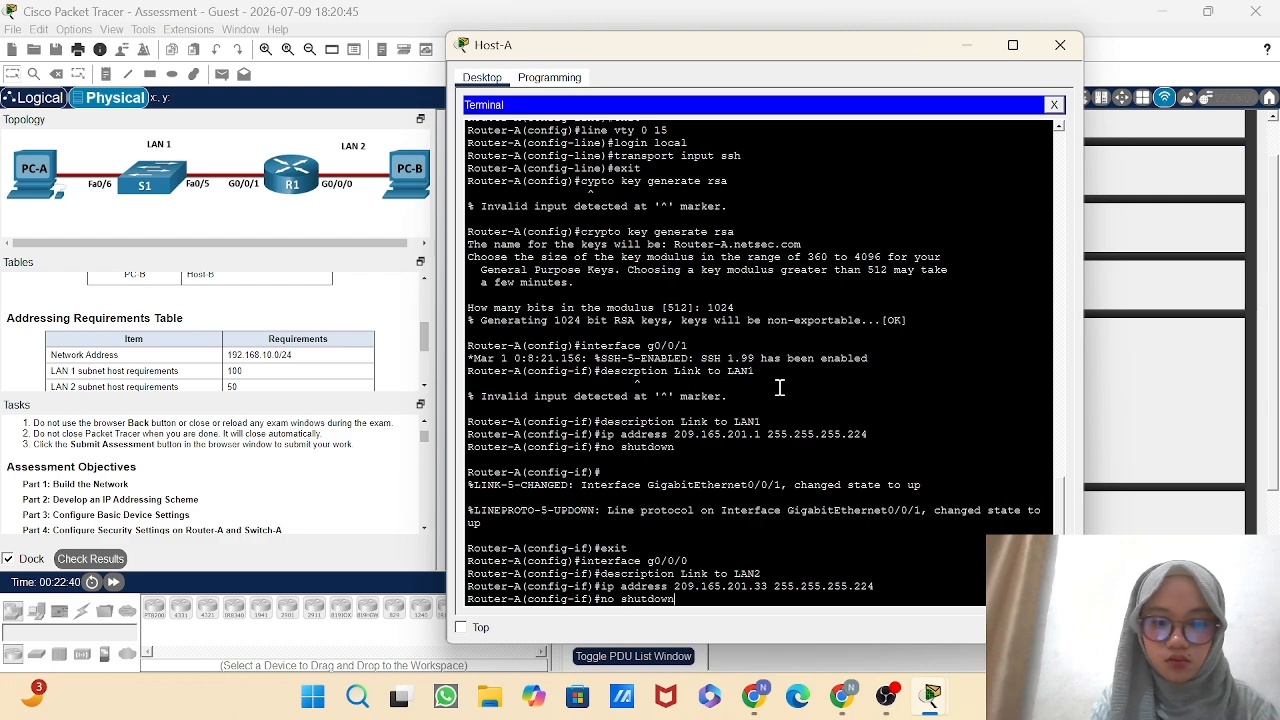
key("Return")
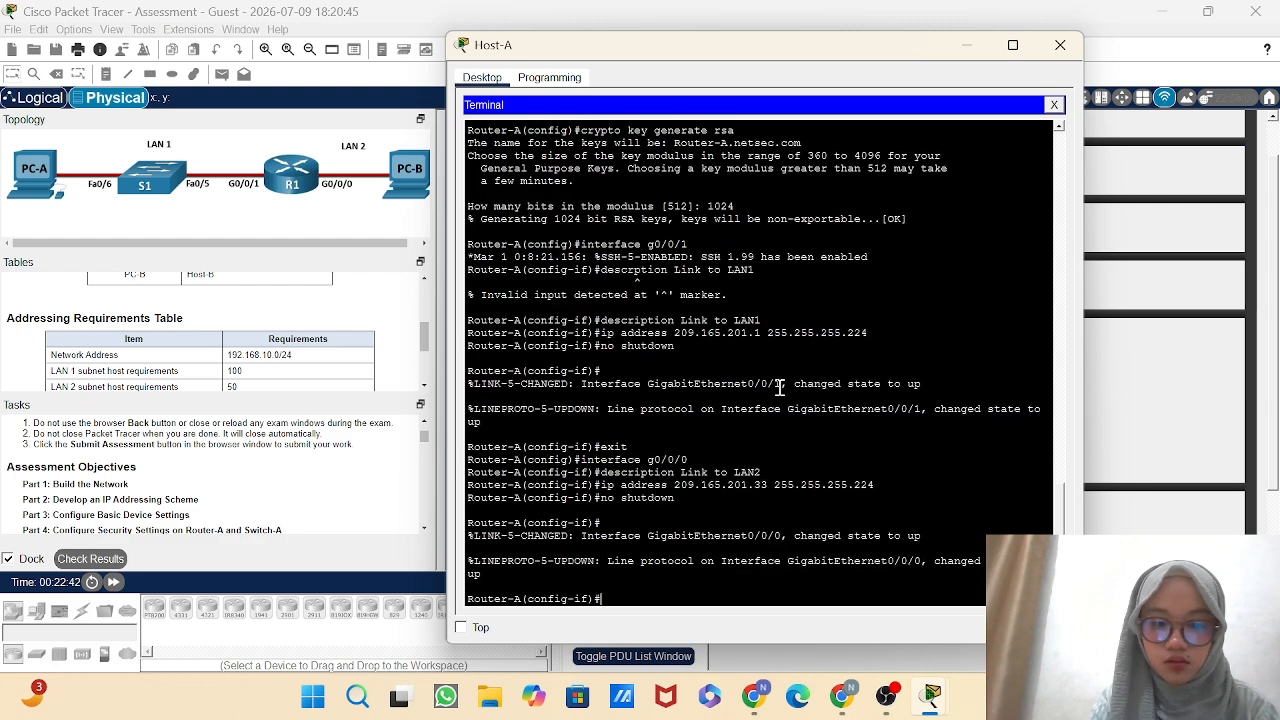
type("exit")
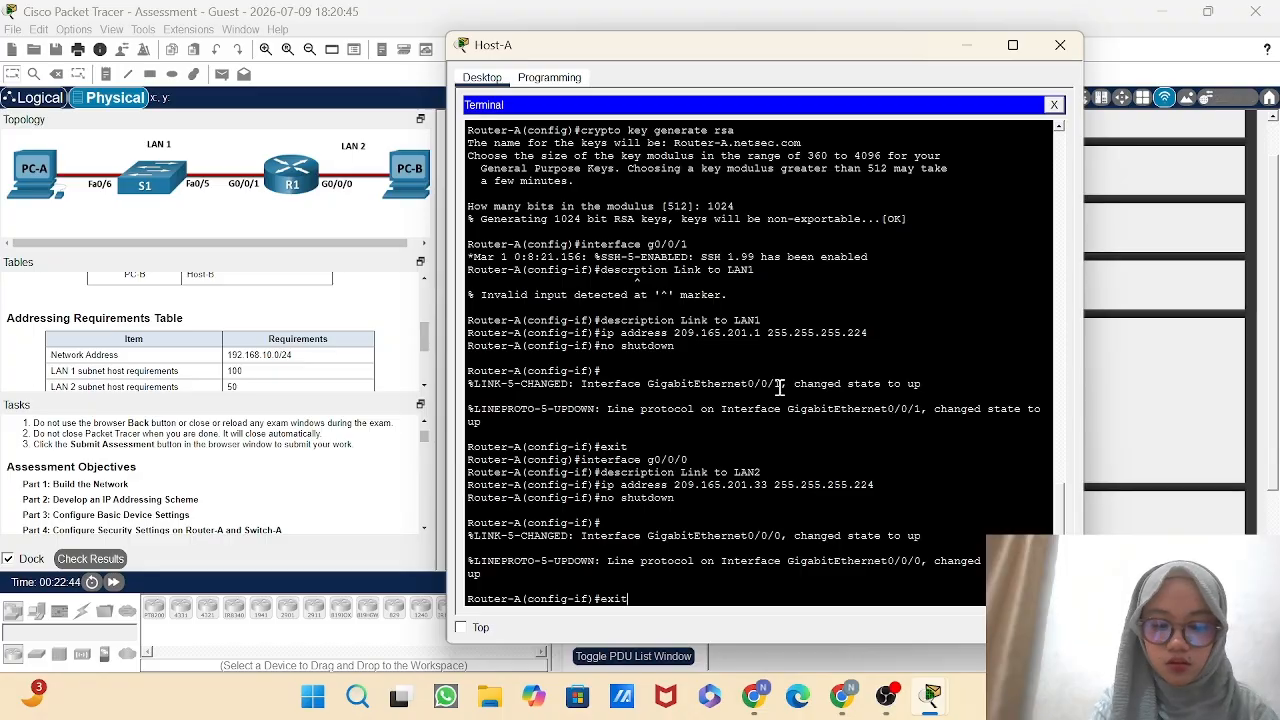
key("Return")
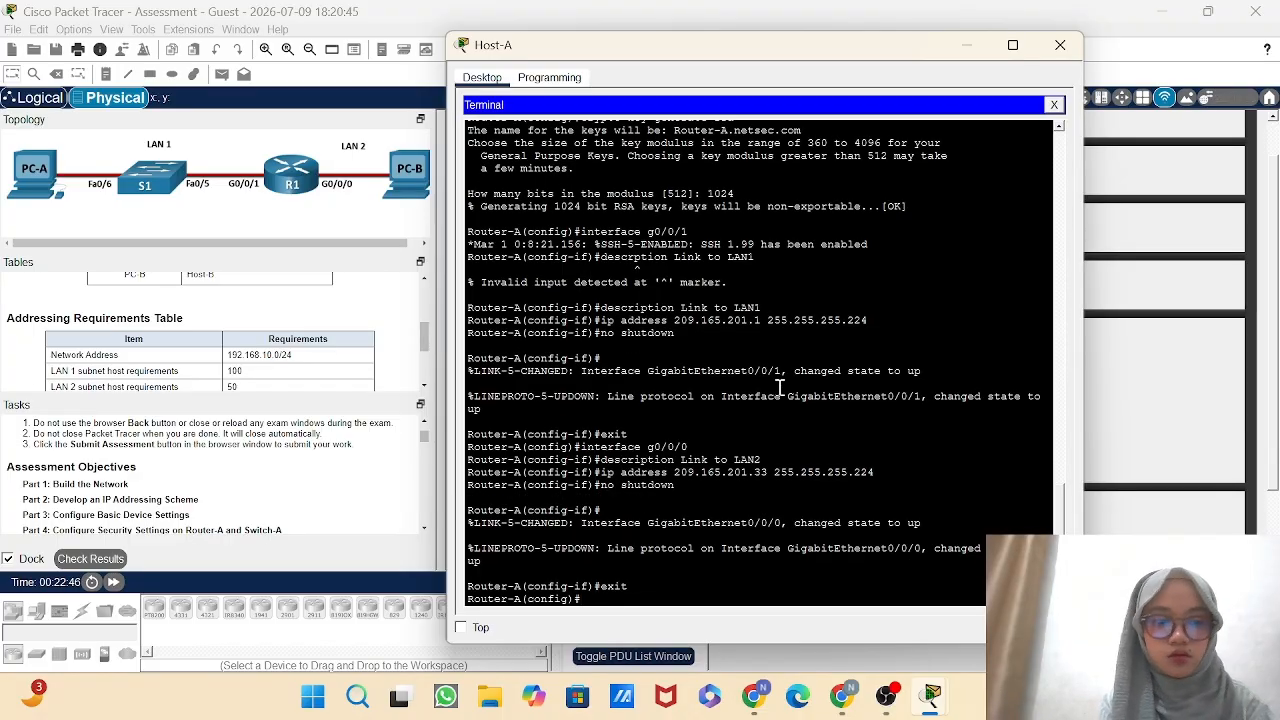
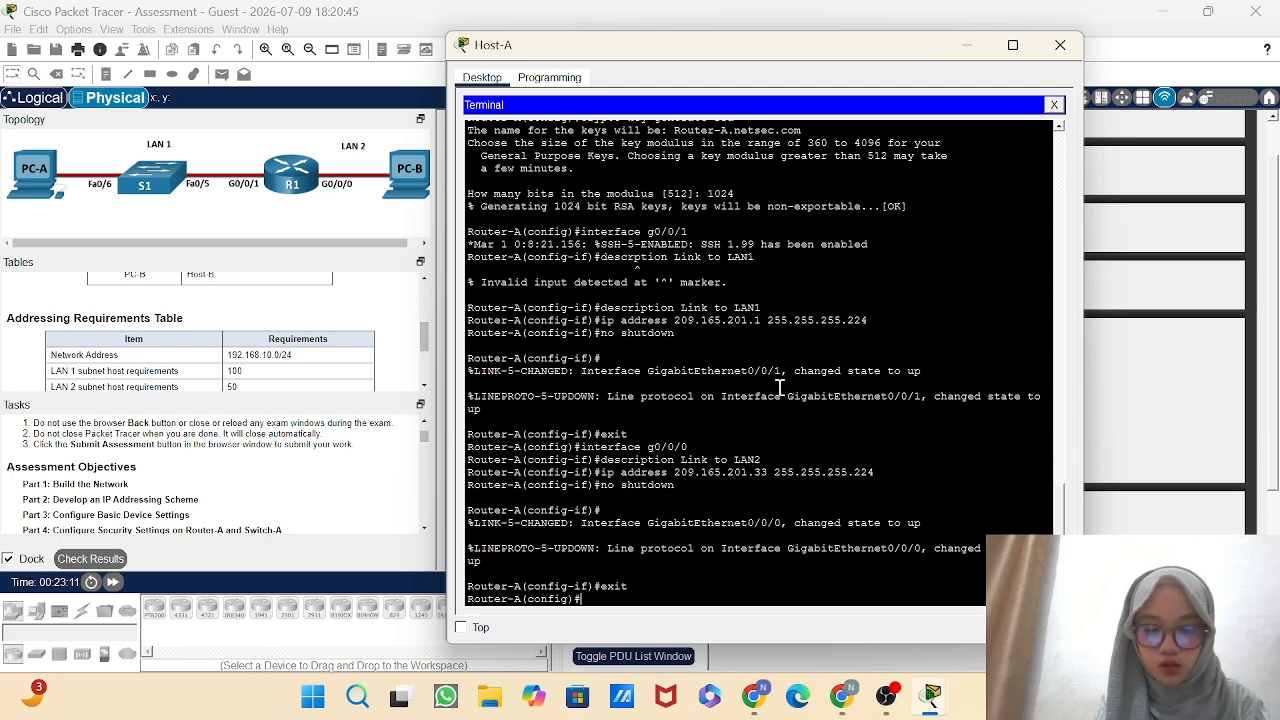
Leave configuration mode on Router-A and copy running-config to startup-config, accepting the default destination filename.
type("end")
key("Return")
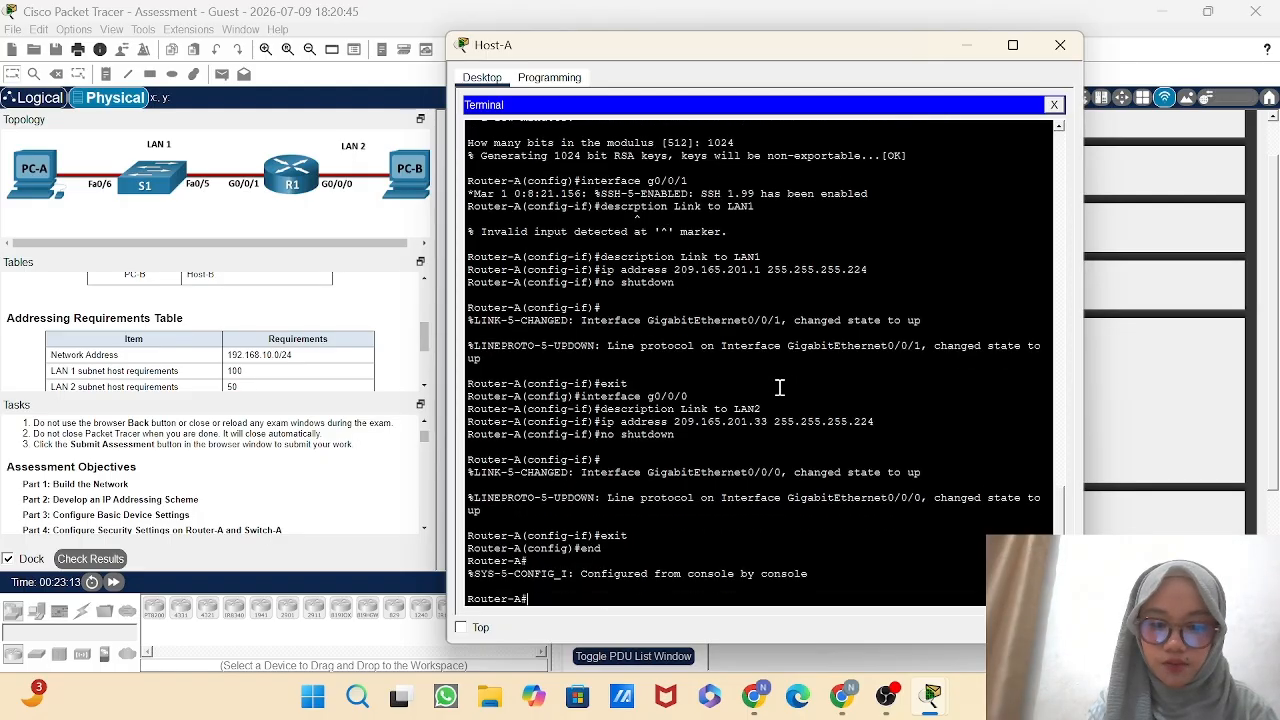
type("cop")
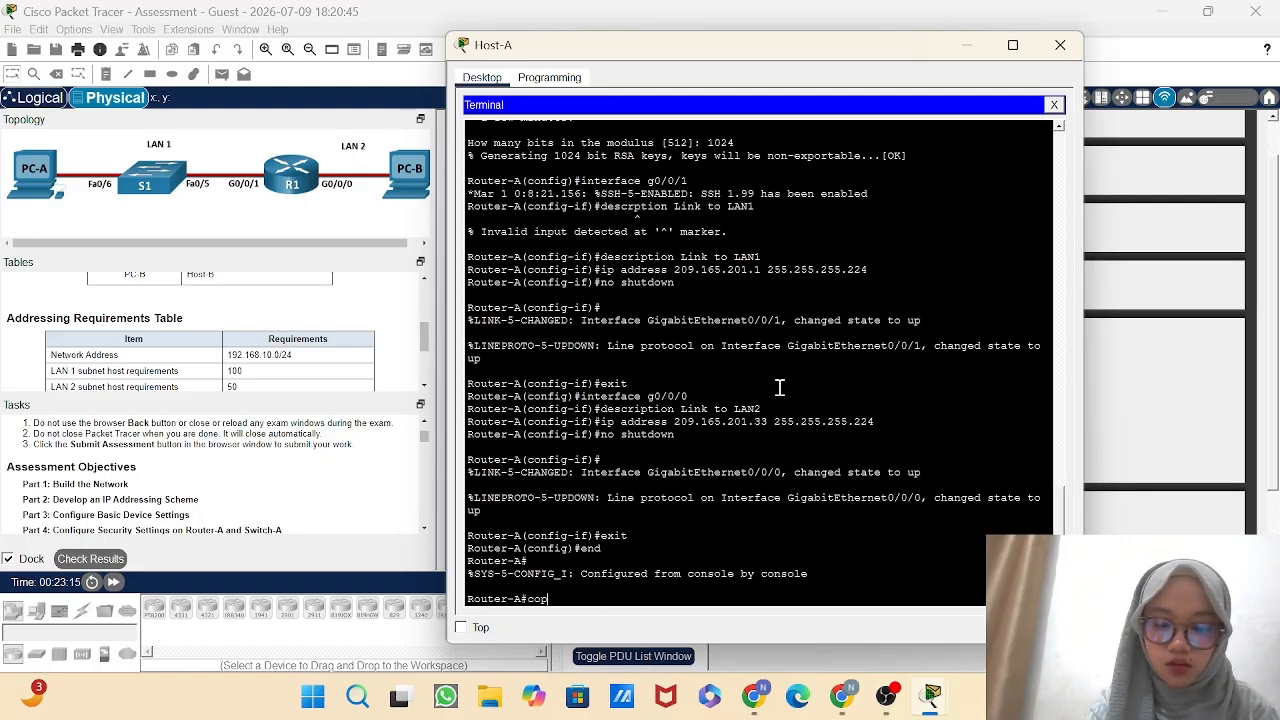
type("y running")
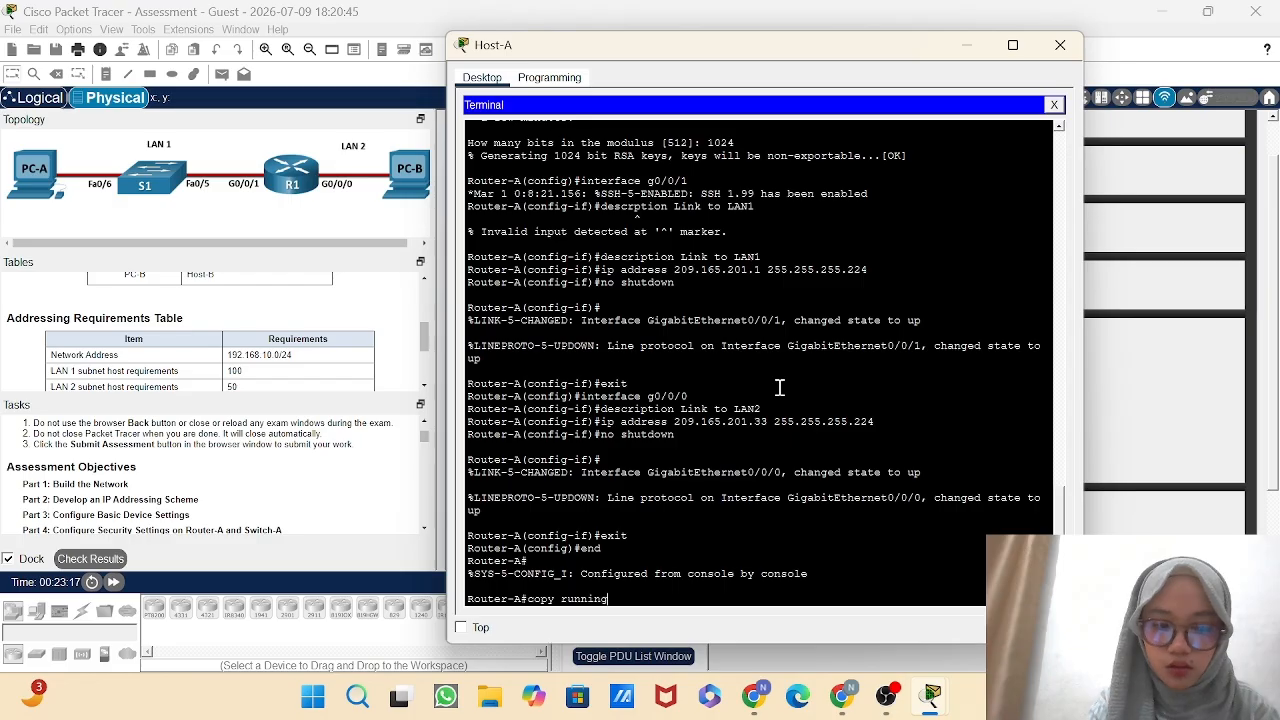
type("-config")
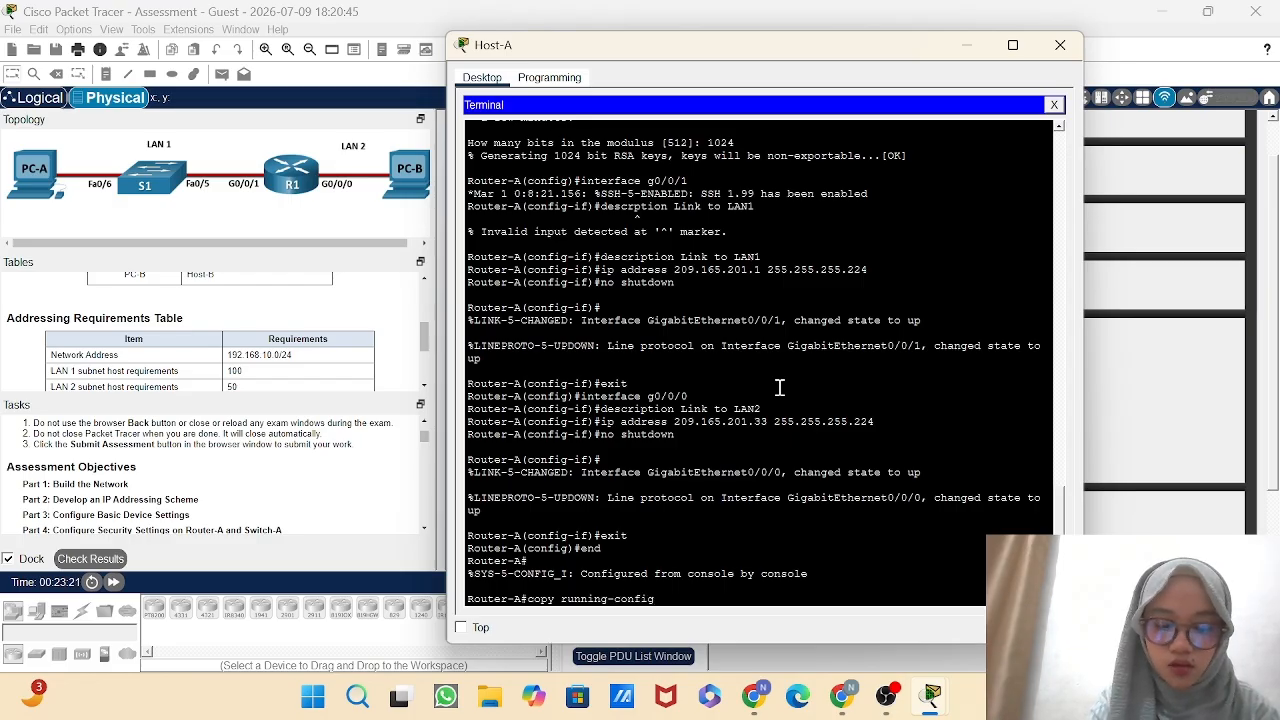
type(" startup-confi")
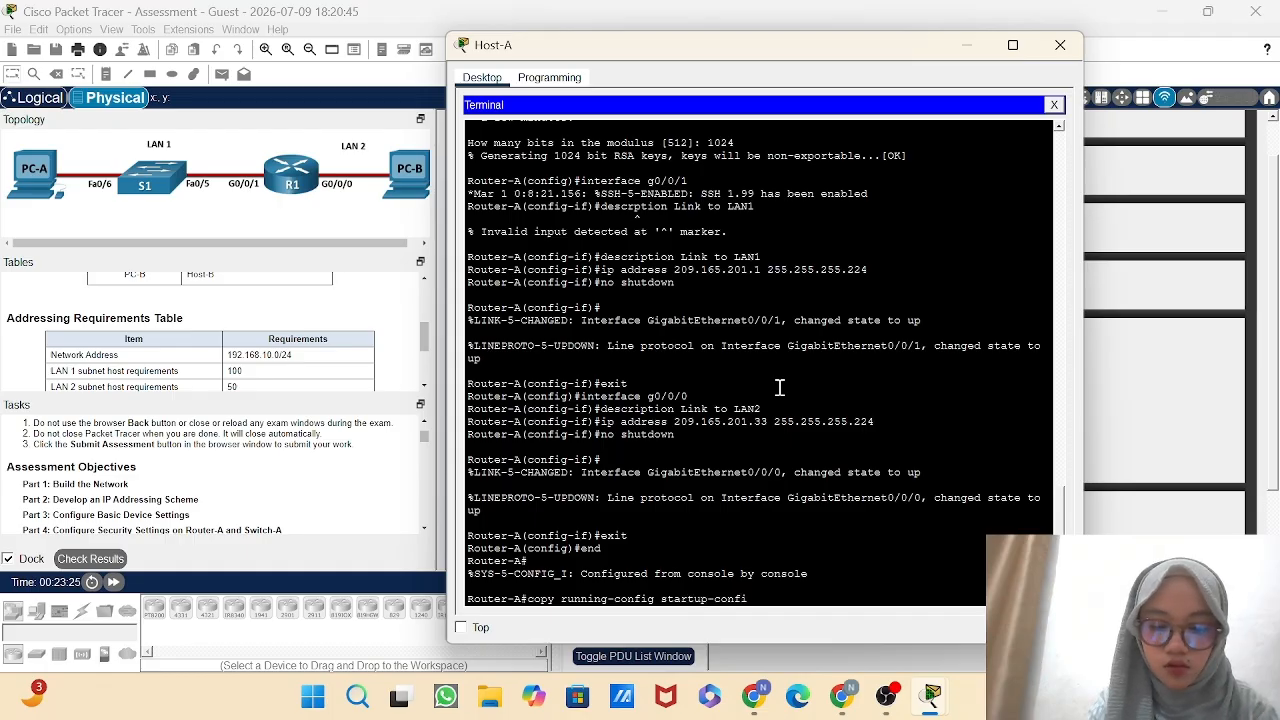
type("g")
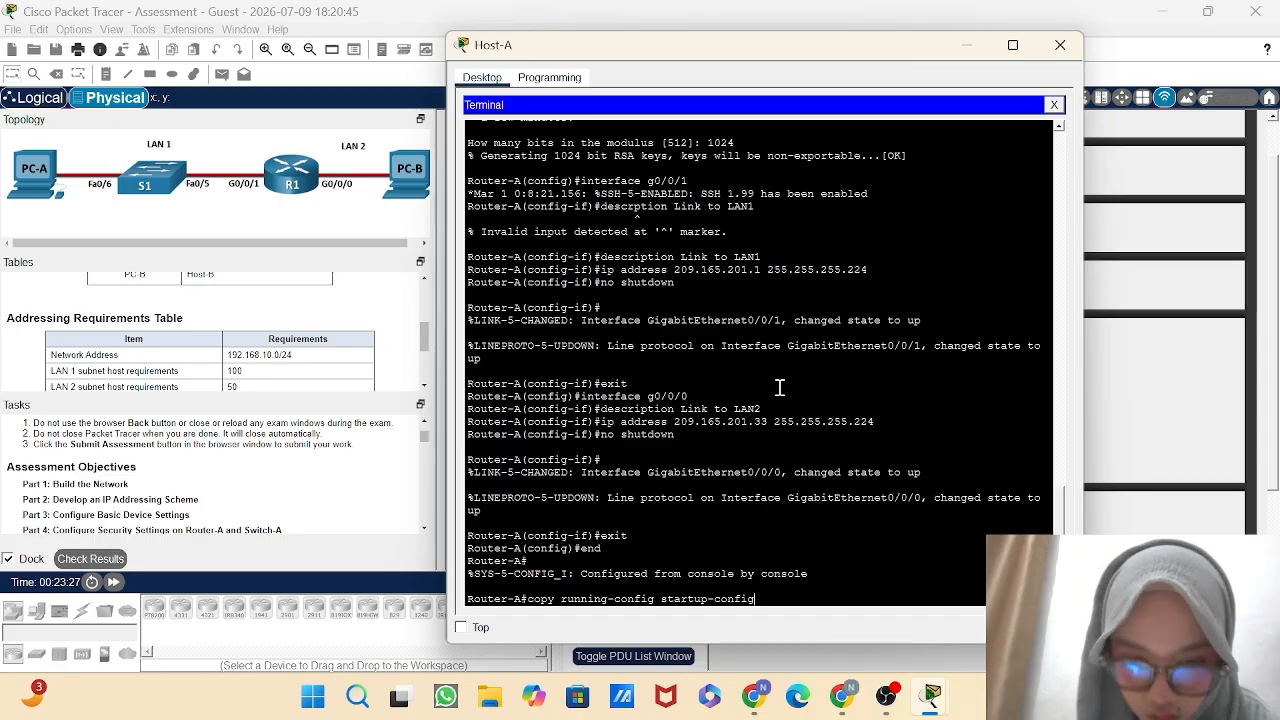
key("Return")
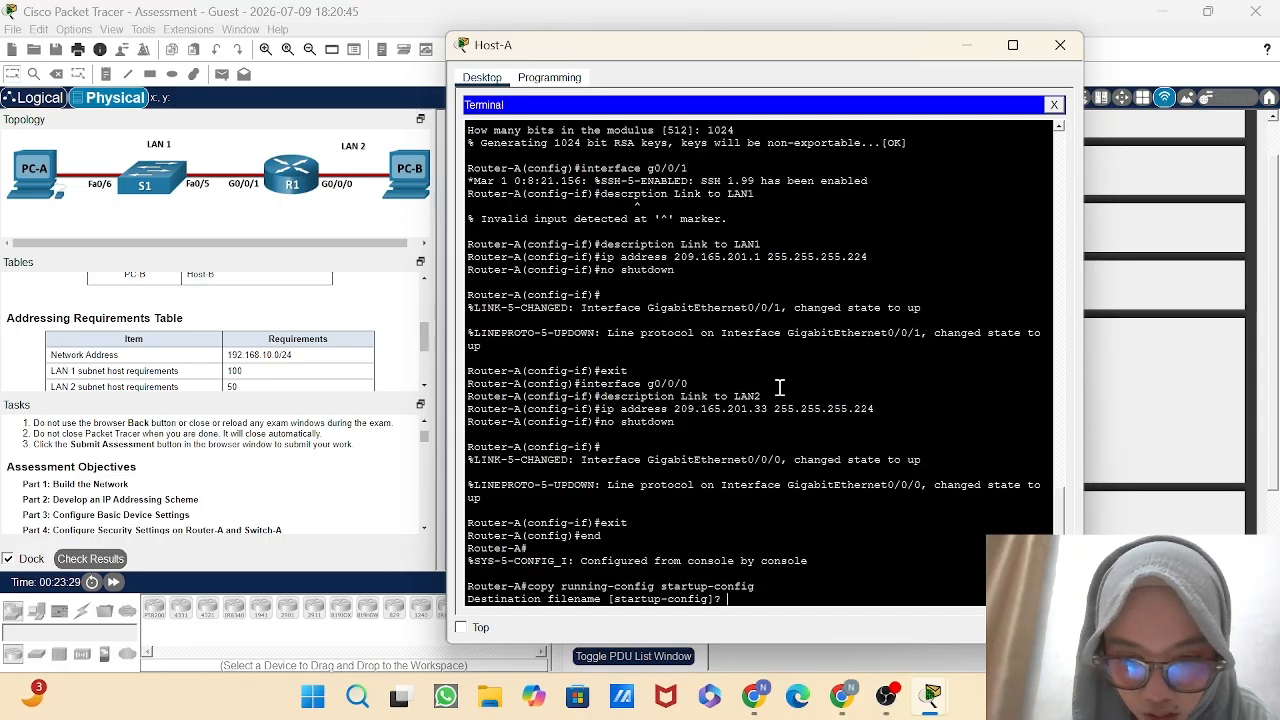
key("Return")
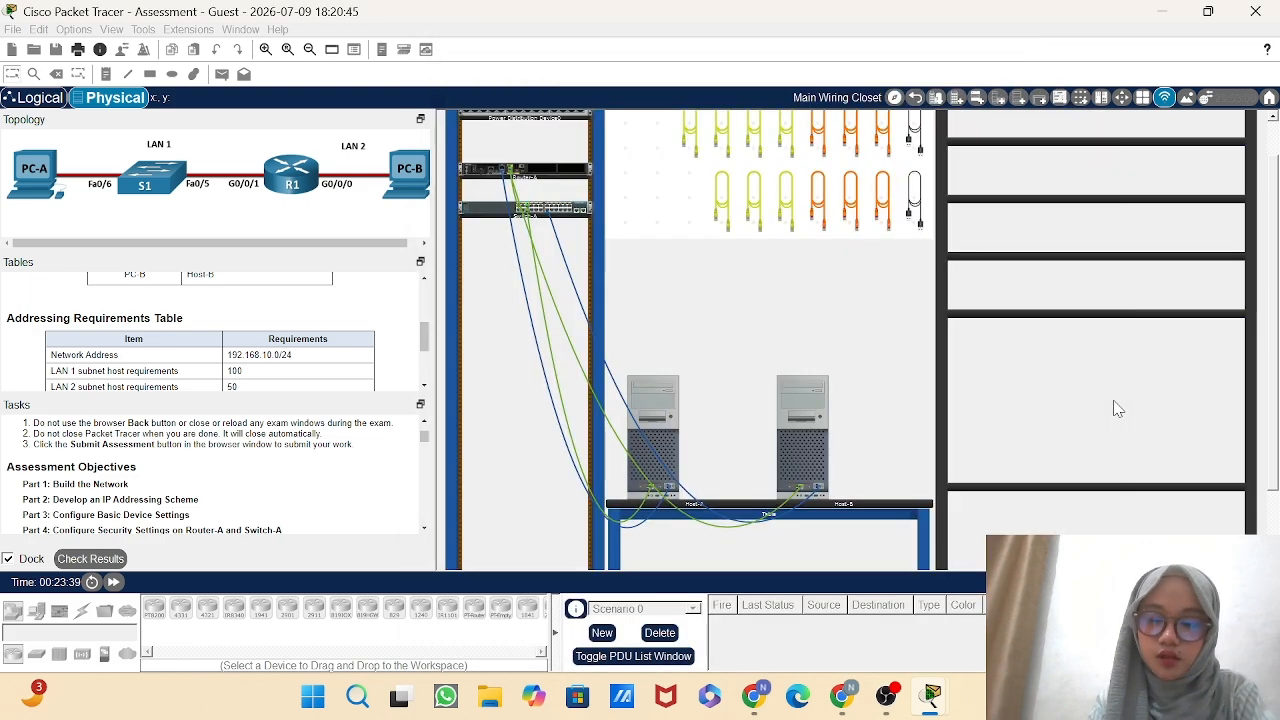
left_click(1117, 408)
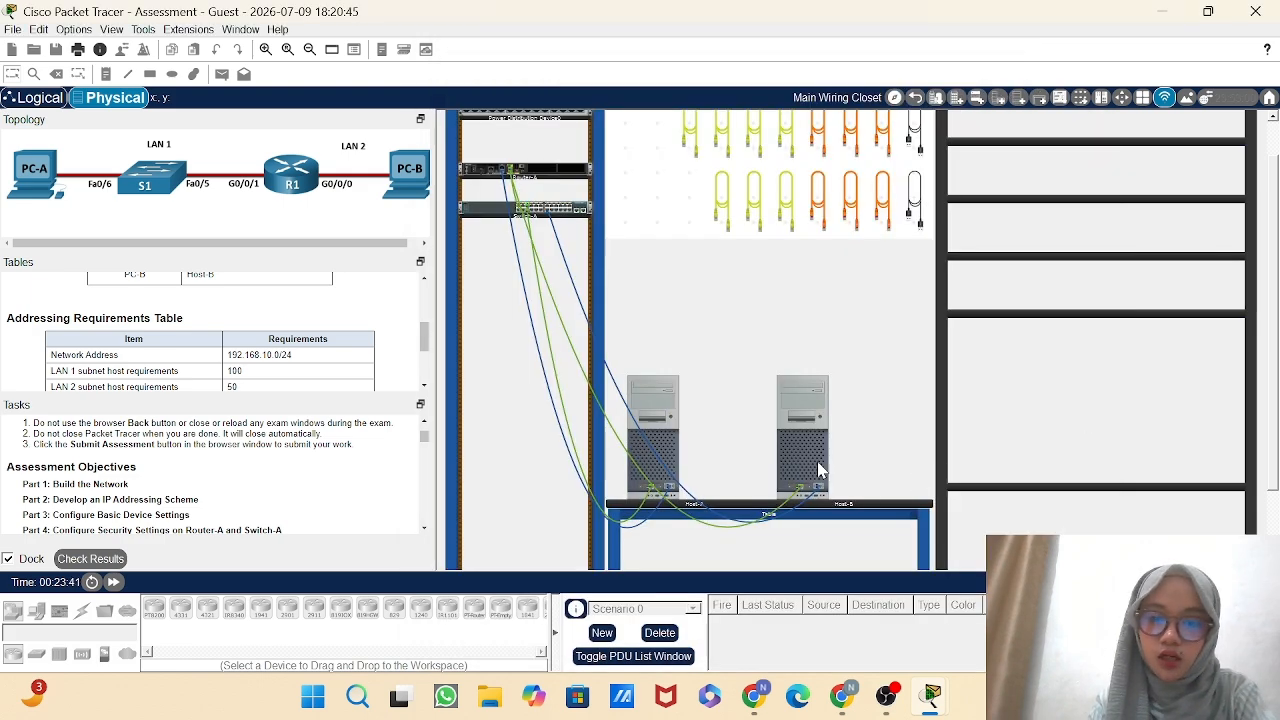
Open Host-B's terminal session to the switch and enter global configuration mode through privileged EXEC mode.
mouse_move(812, 465)
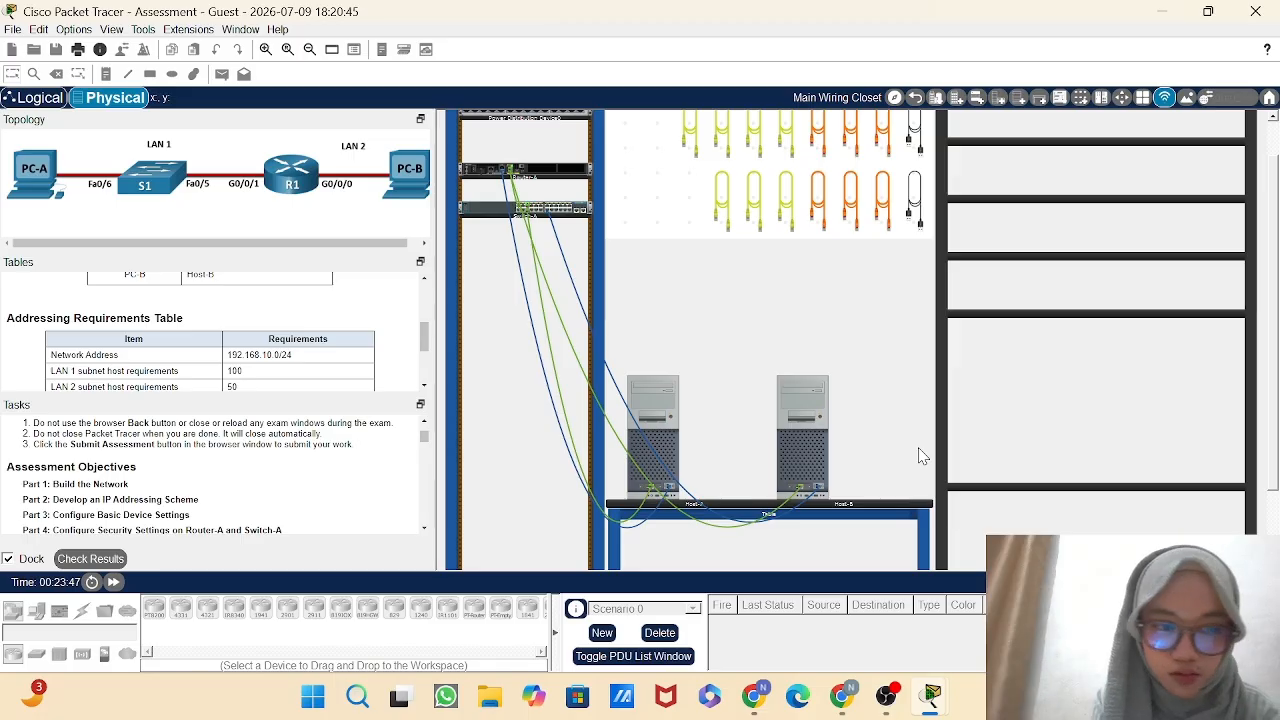
left_click(803, 453)
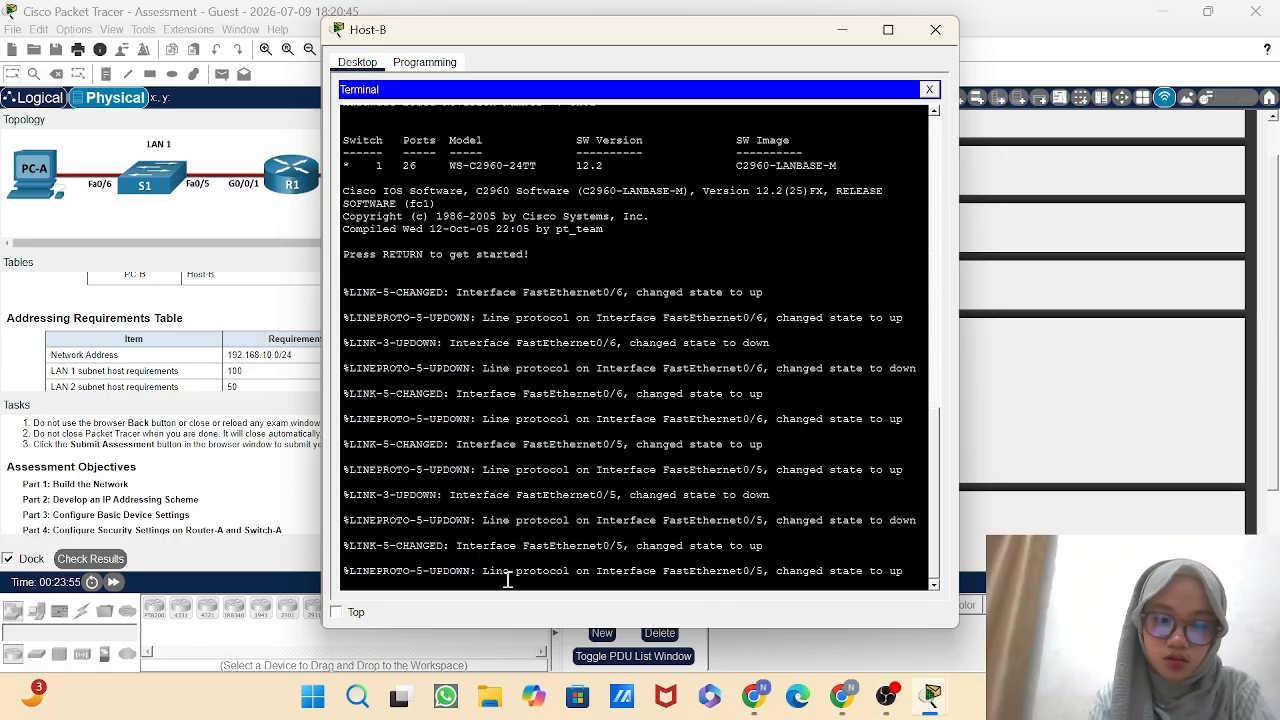
key("Return")
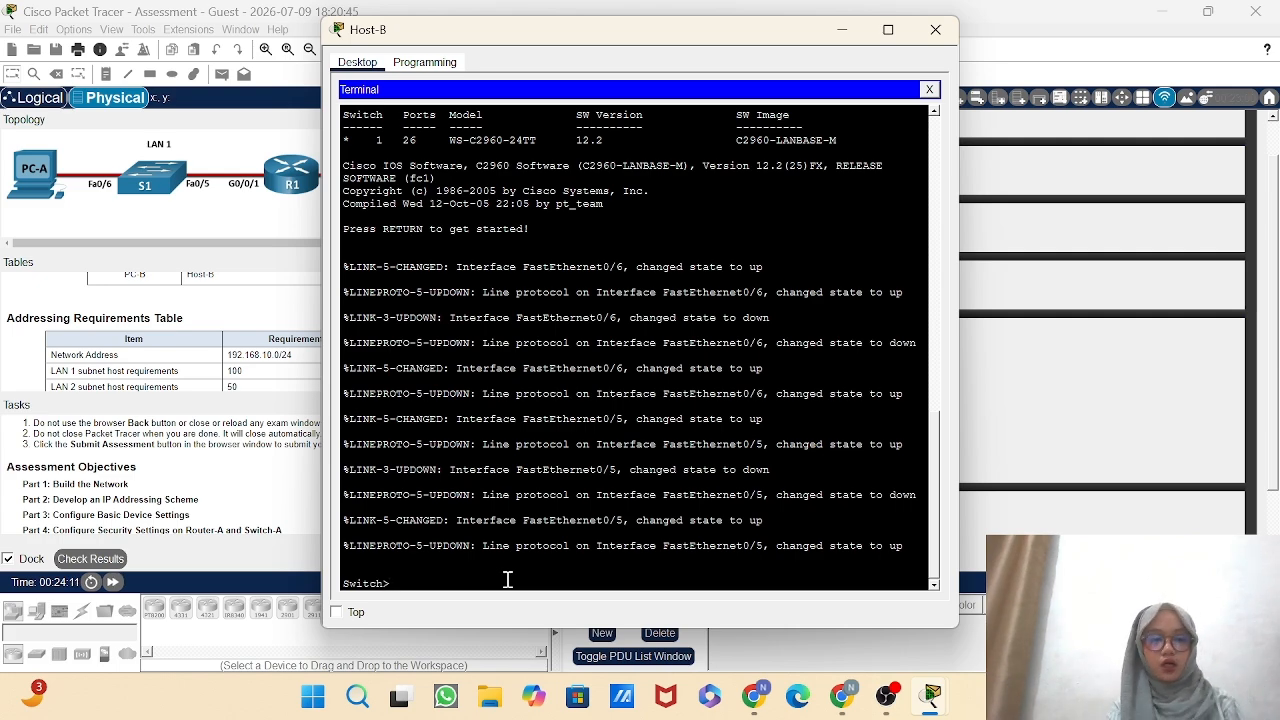
type("en")
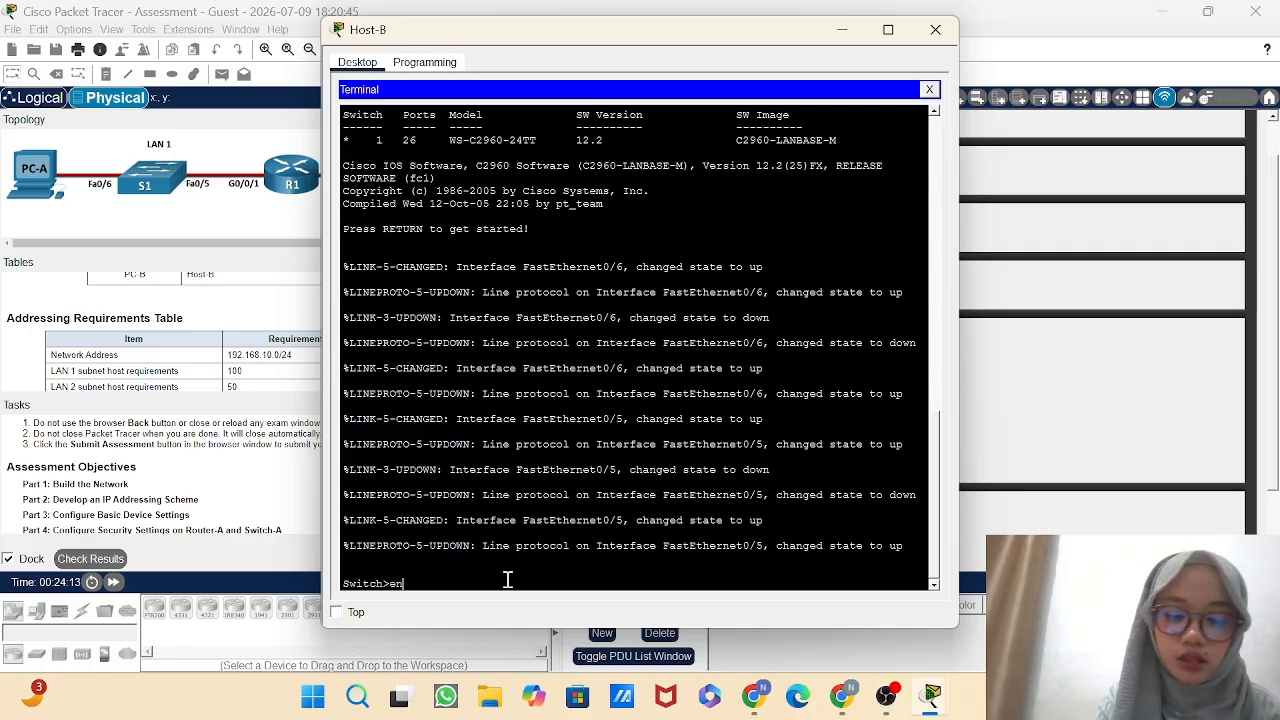
type("able")
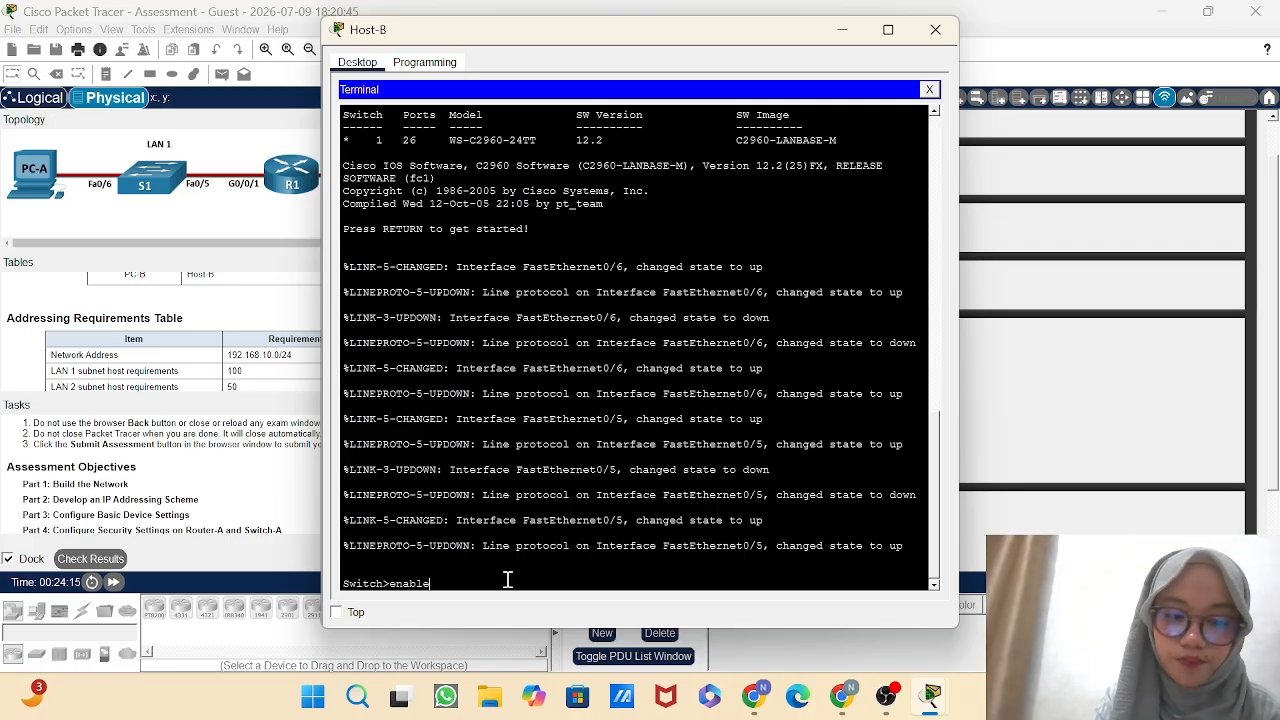
key("Return")
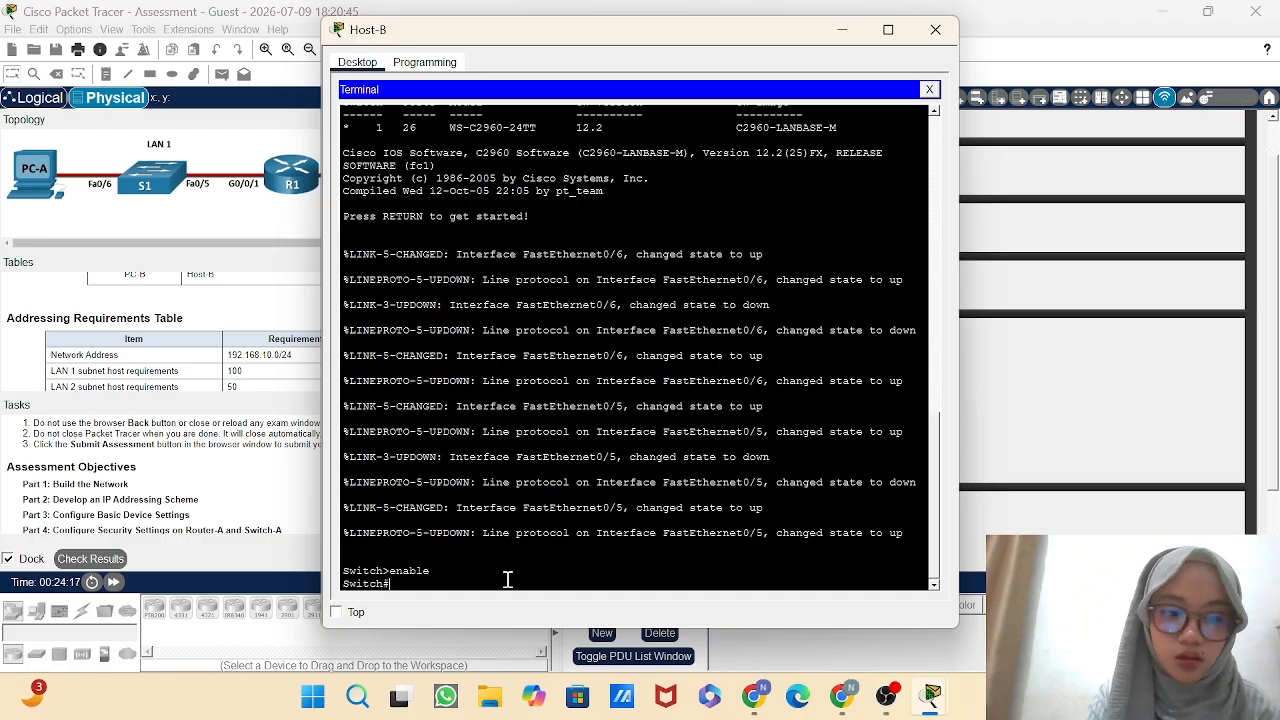
type("config")
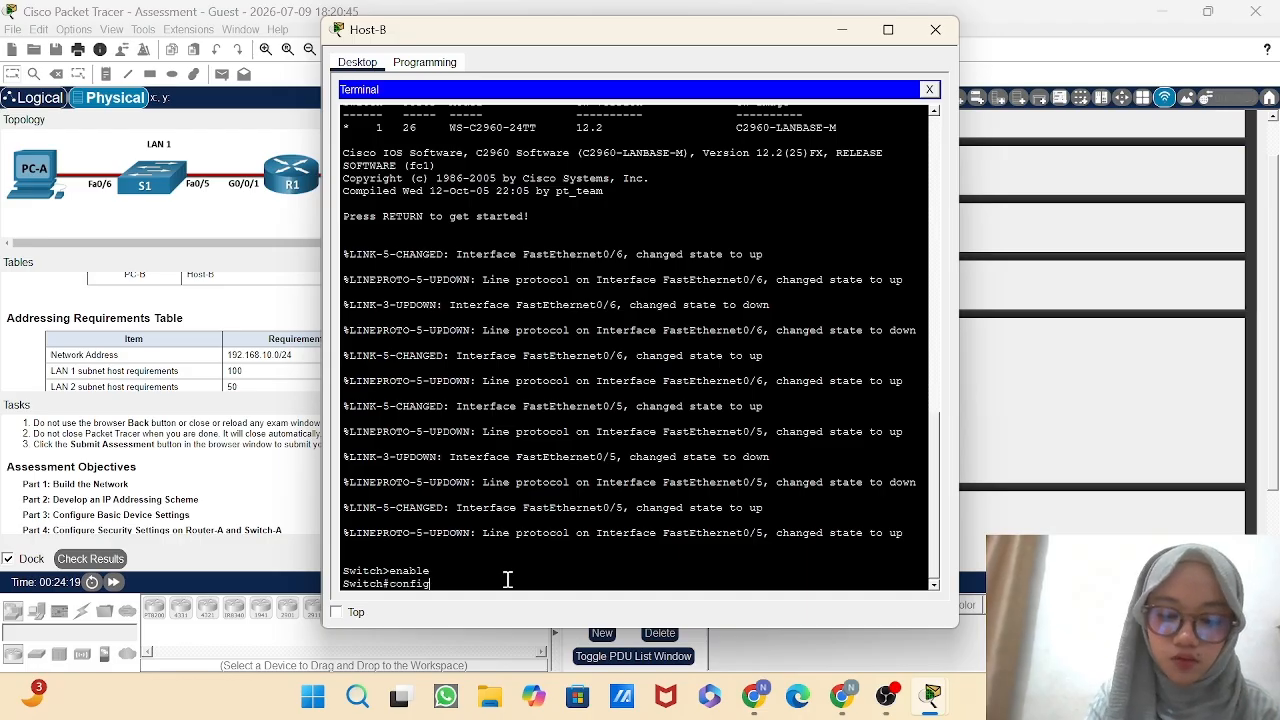
type("ure terminal")
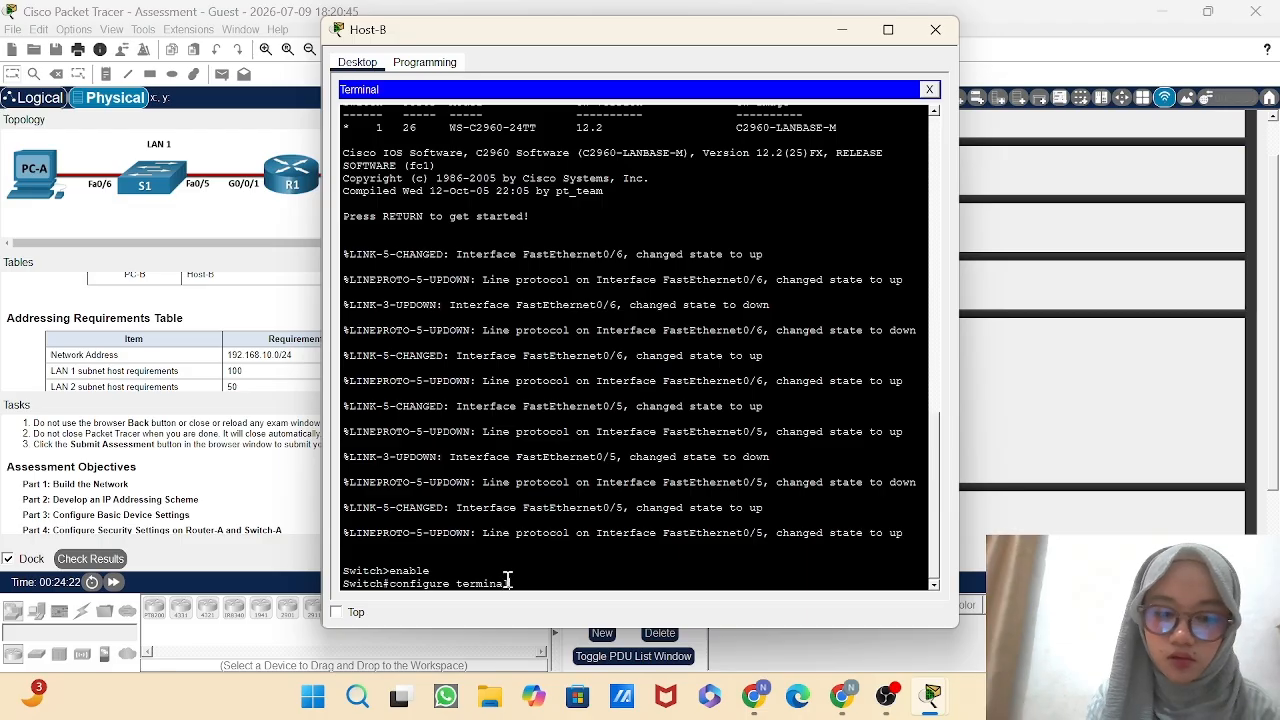
key("Return")
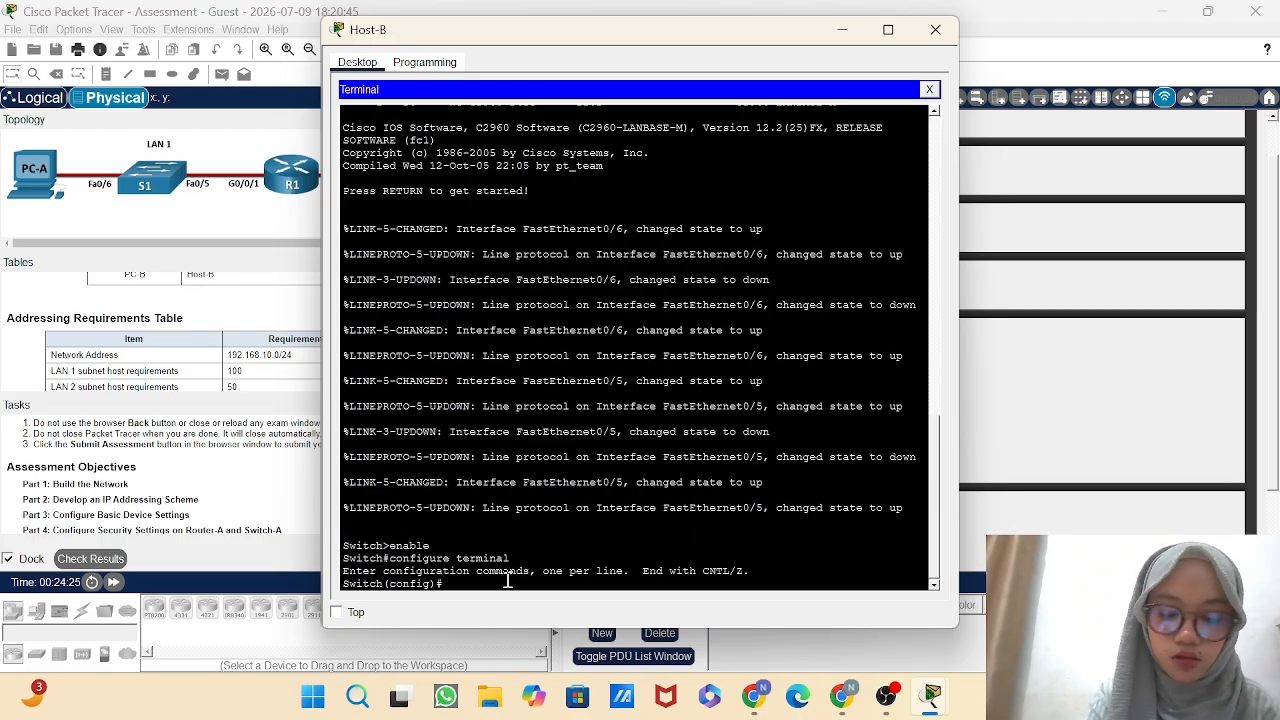
Set the switch's hostname to Switch-A.
type("hostna")
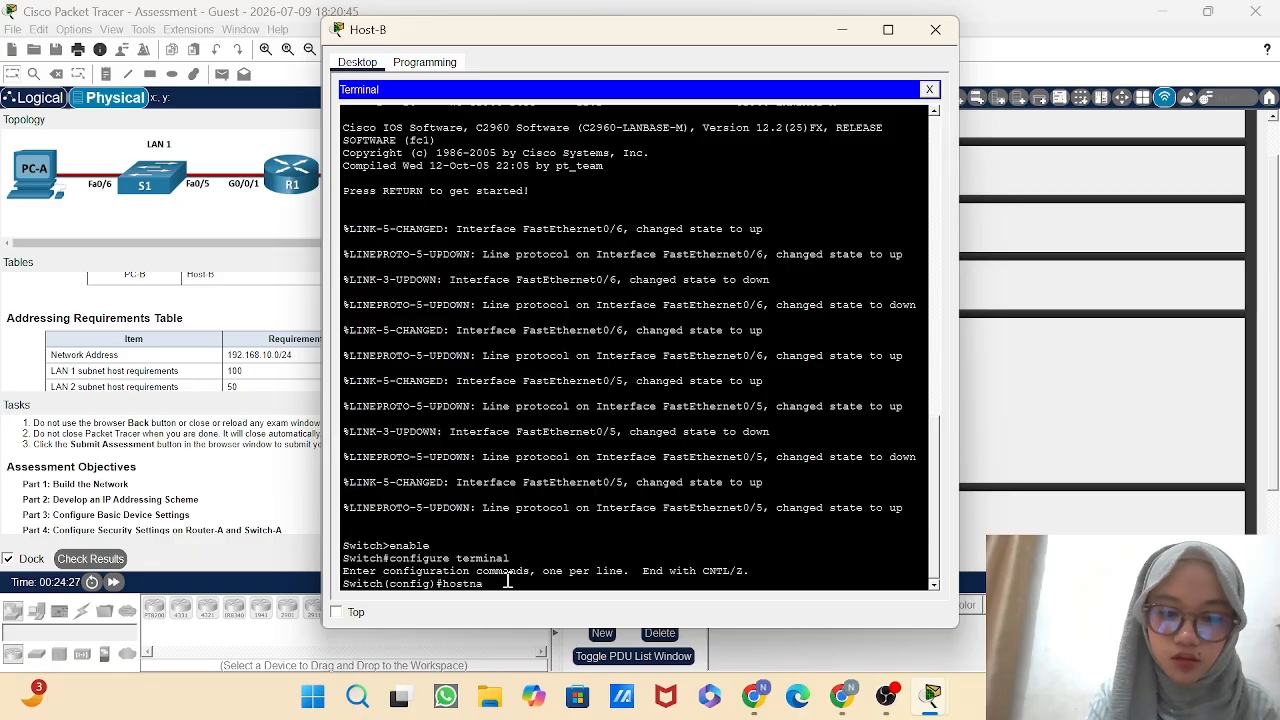
type("me")
type(" Swi")
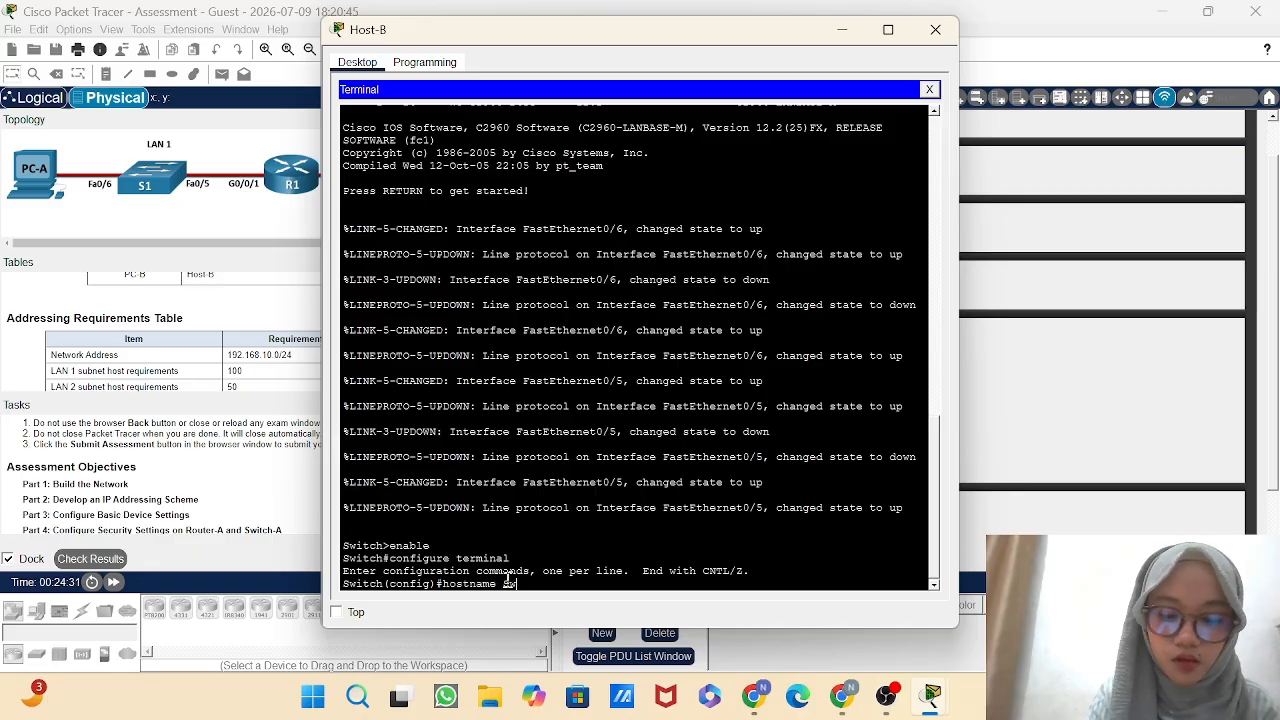
type("tch")
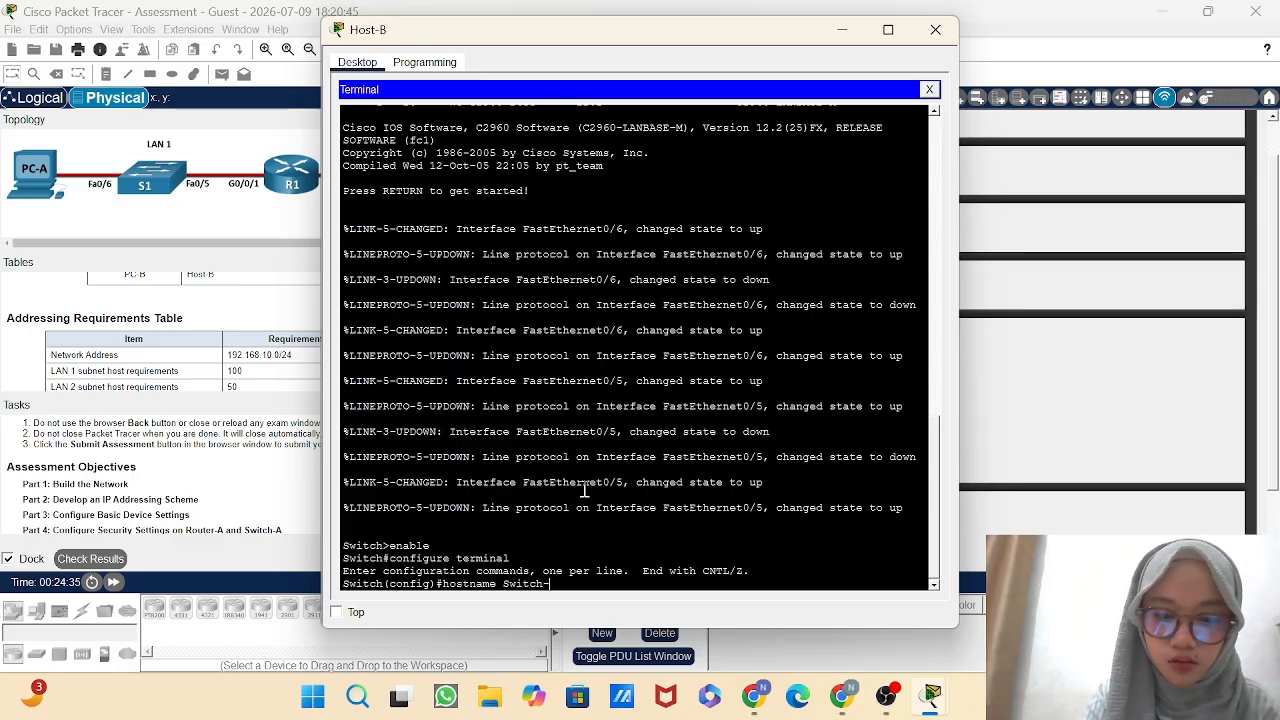
type("-A")
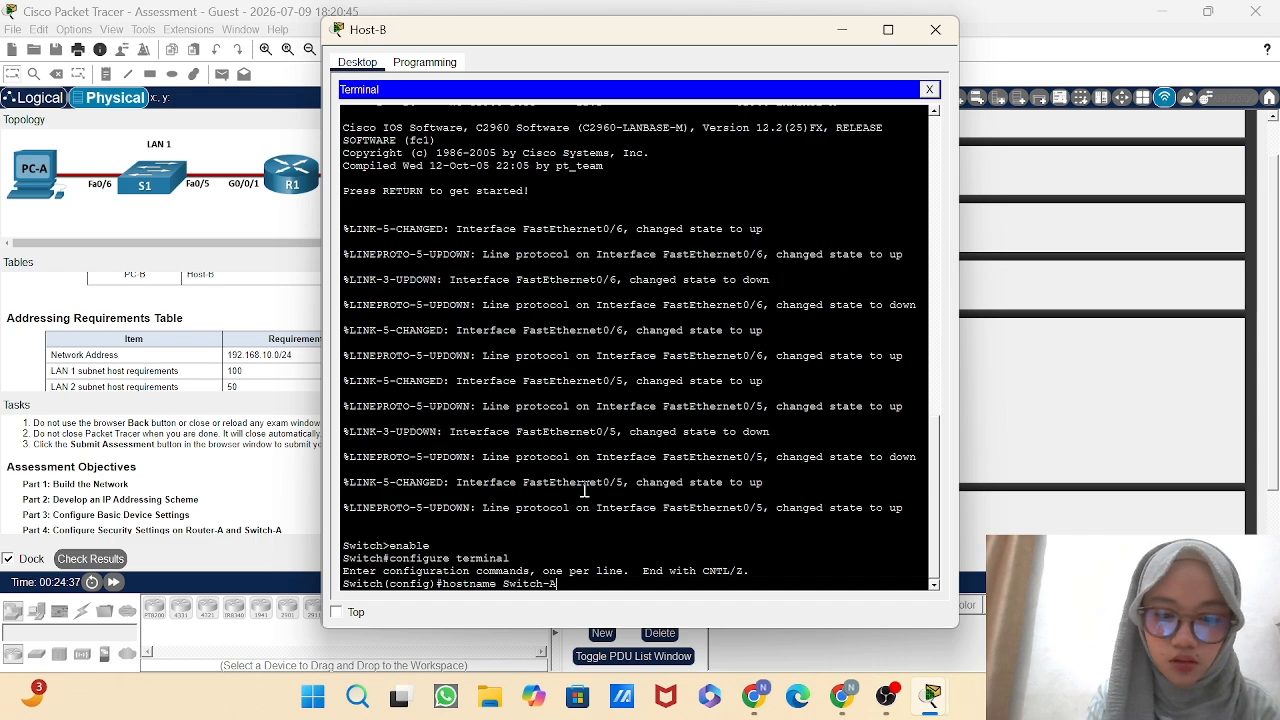
key("Return")
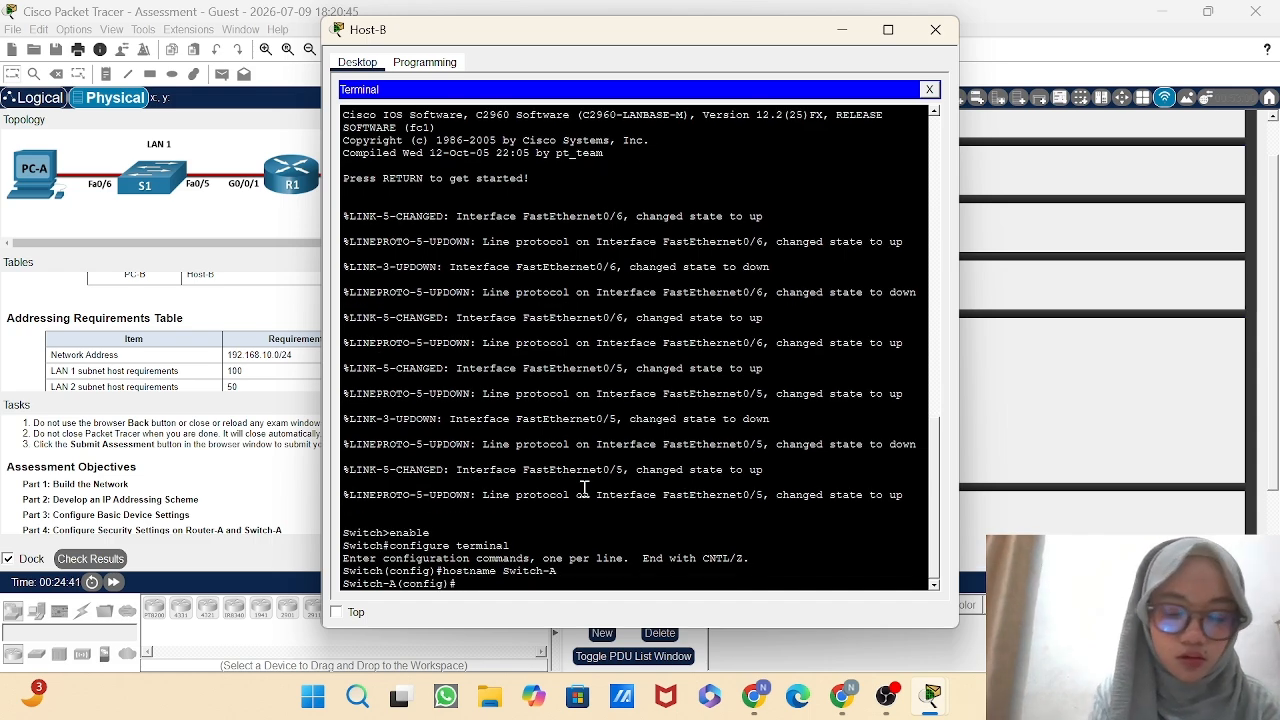
Disable DNS lookup on Switch-A with the no ip domain-lookup command.
type("no ip")
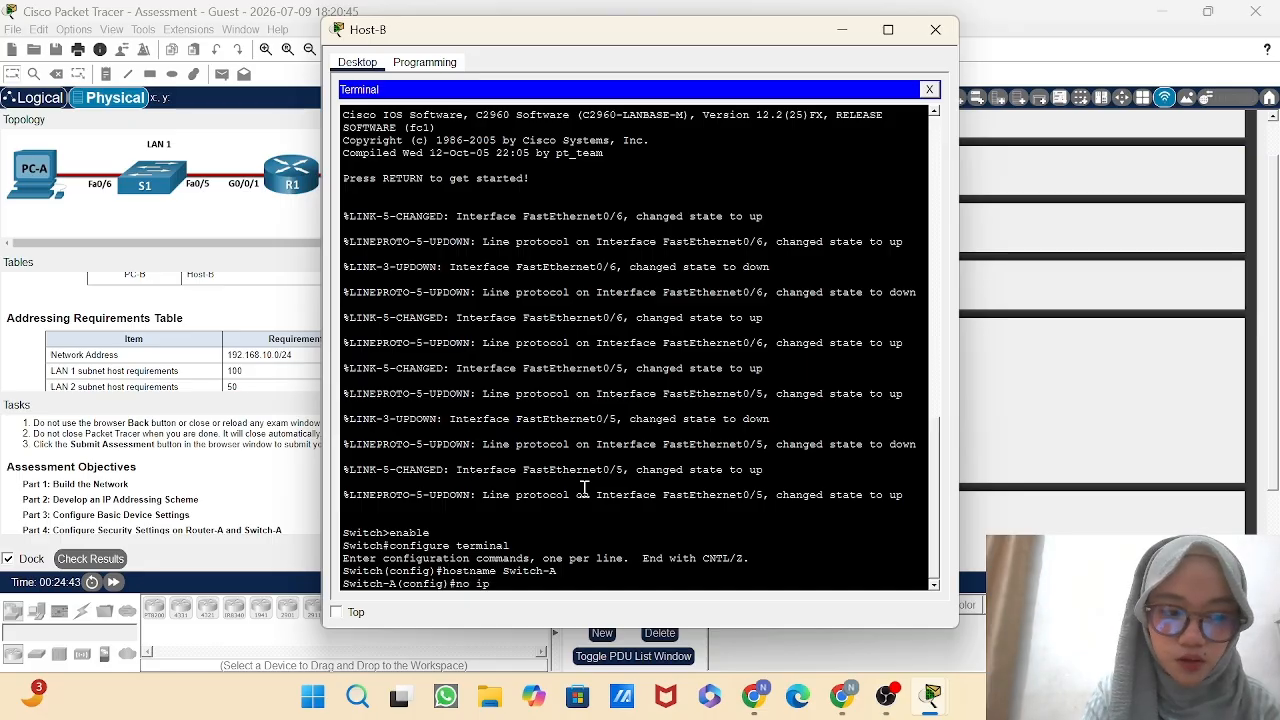
type(" domain-")
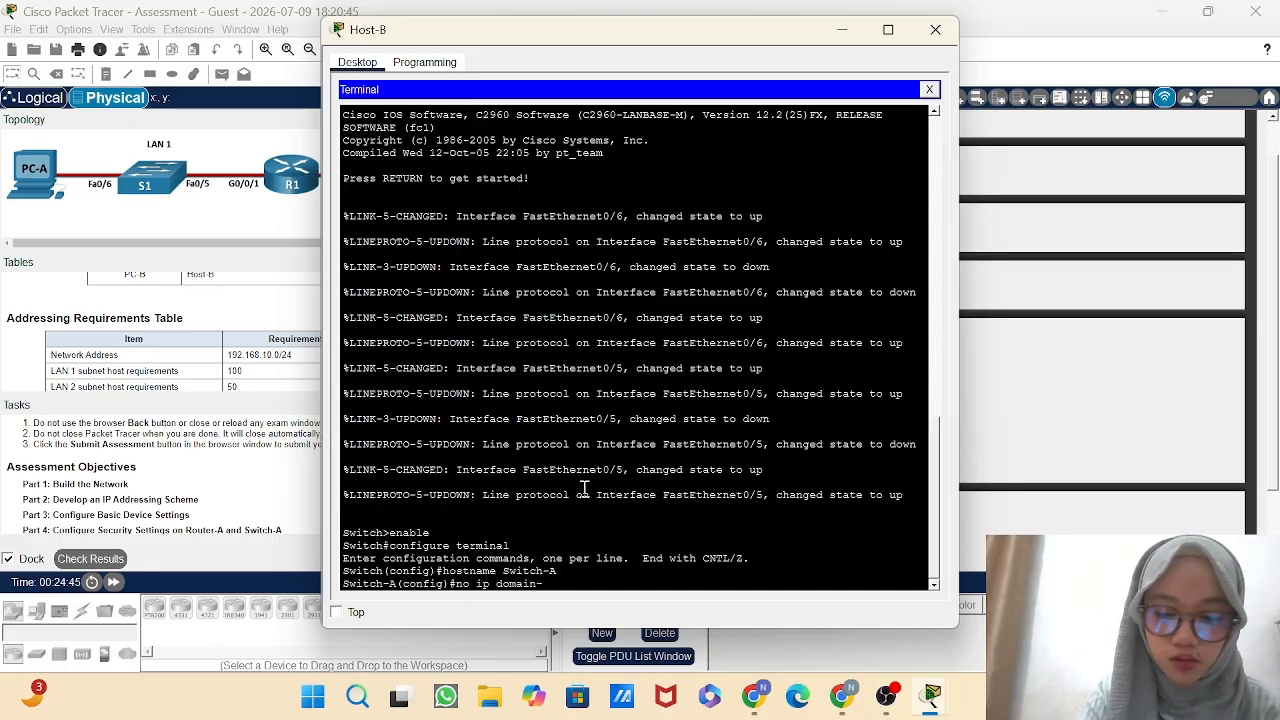
type("lookup")
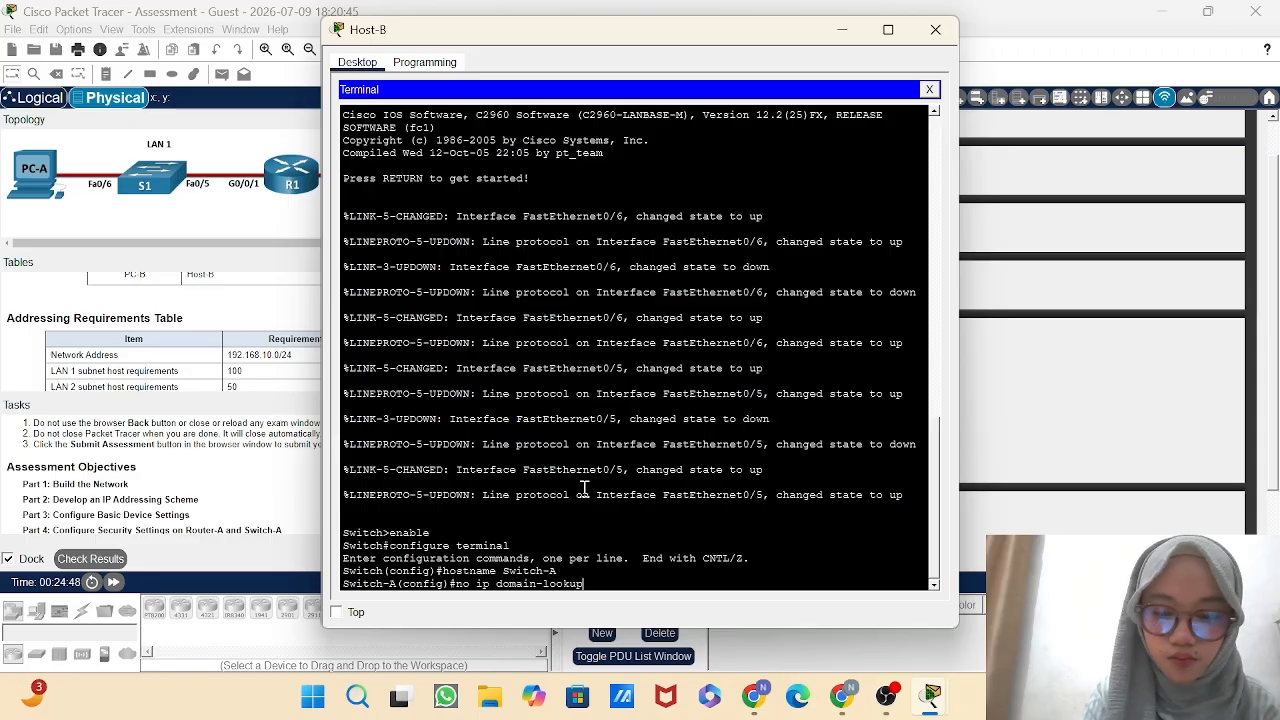
key("Return")
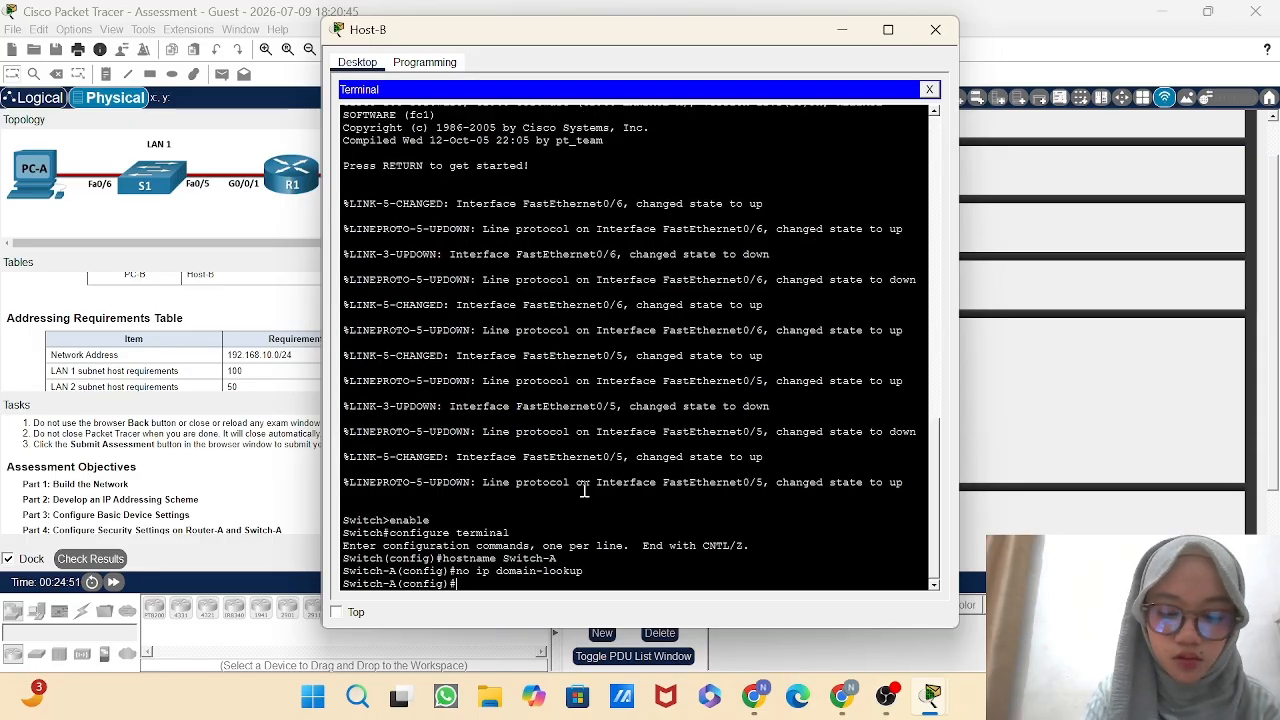
Configure Switch-A's message-of-the-day banner as Unauthorized Access Prohibited, using # as the delimiter.
type("banner")
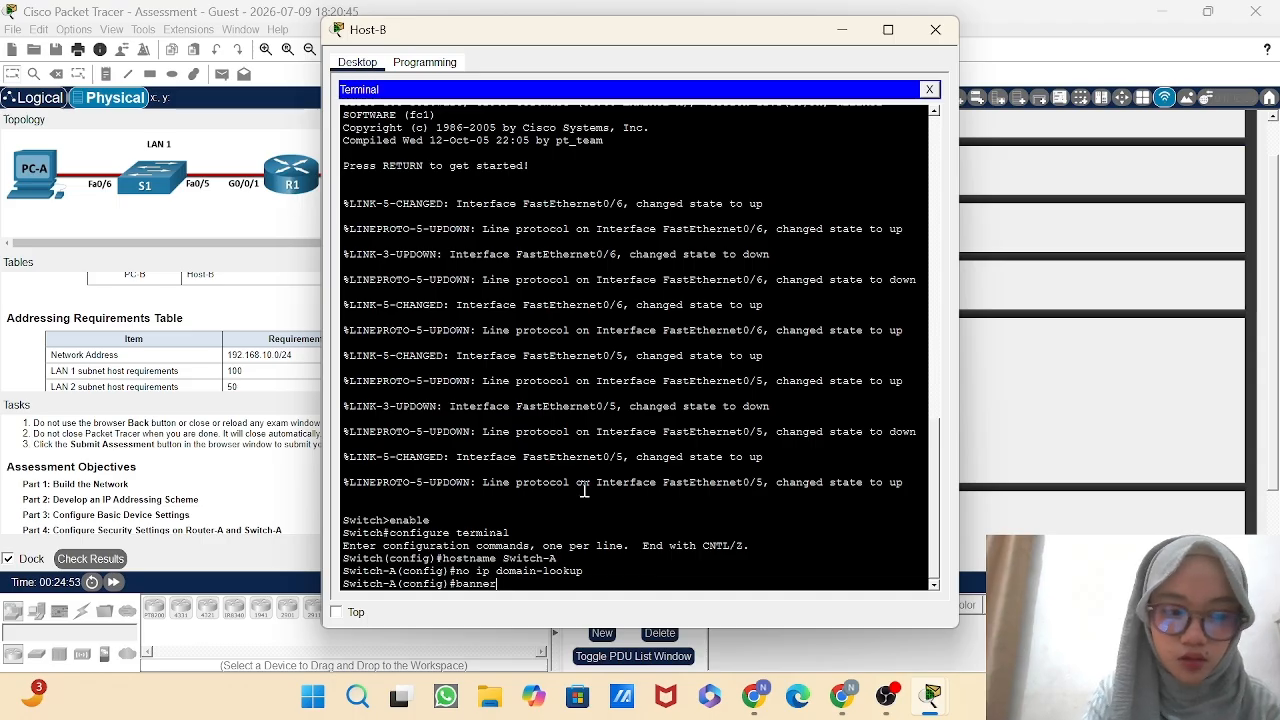
type(" motd ")
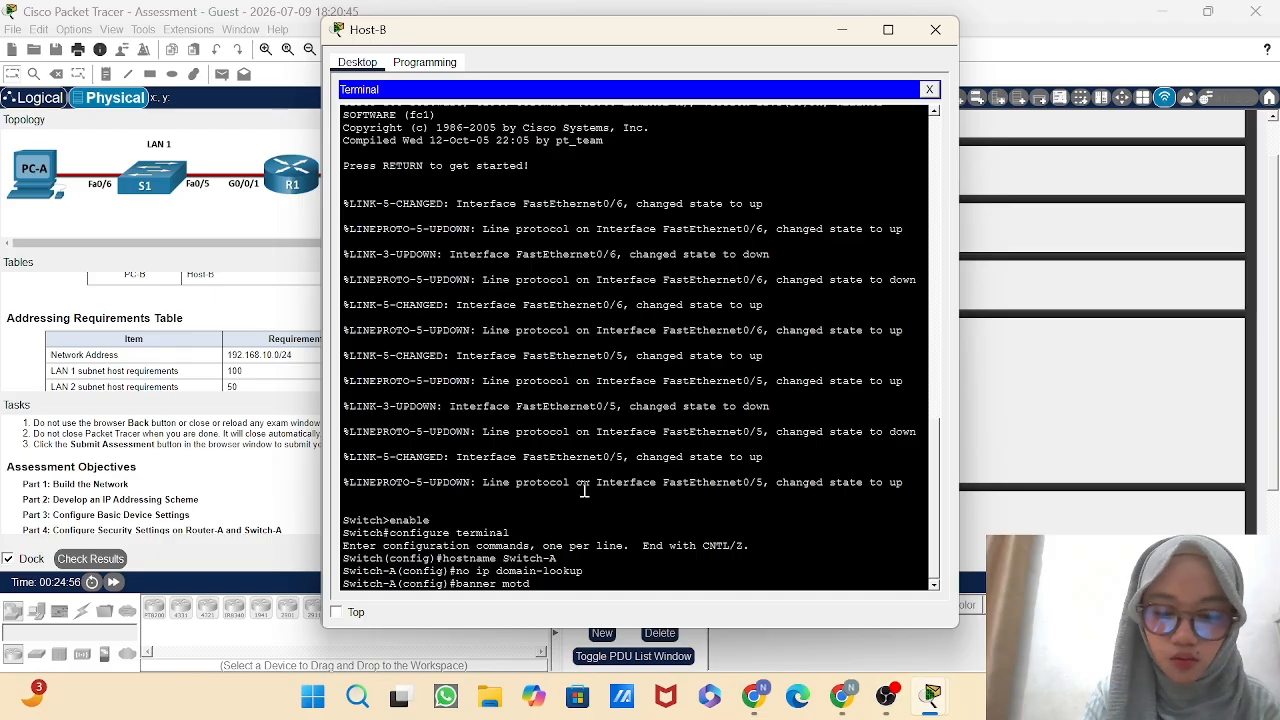
type("#")
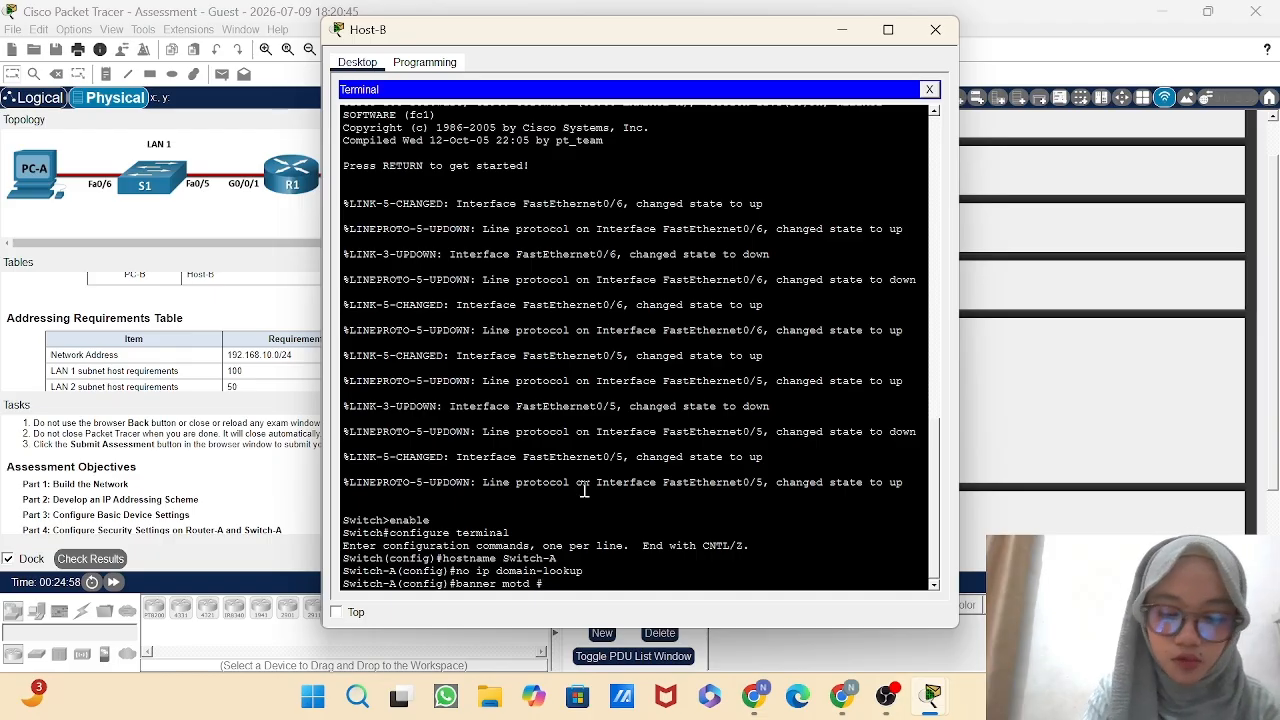
type("Unau")
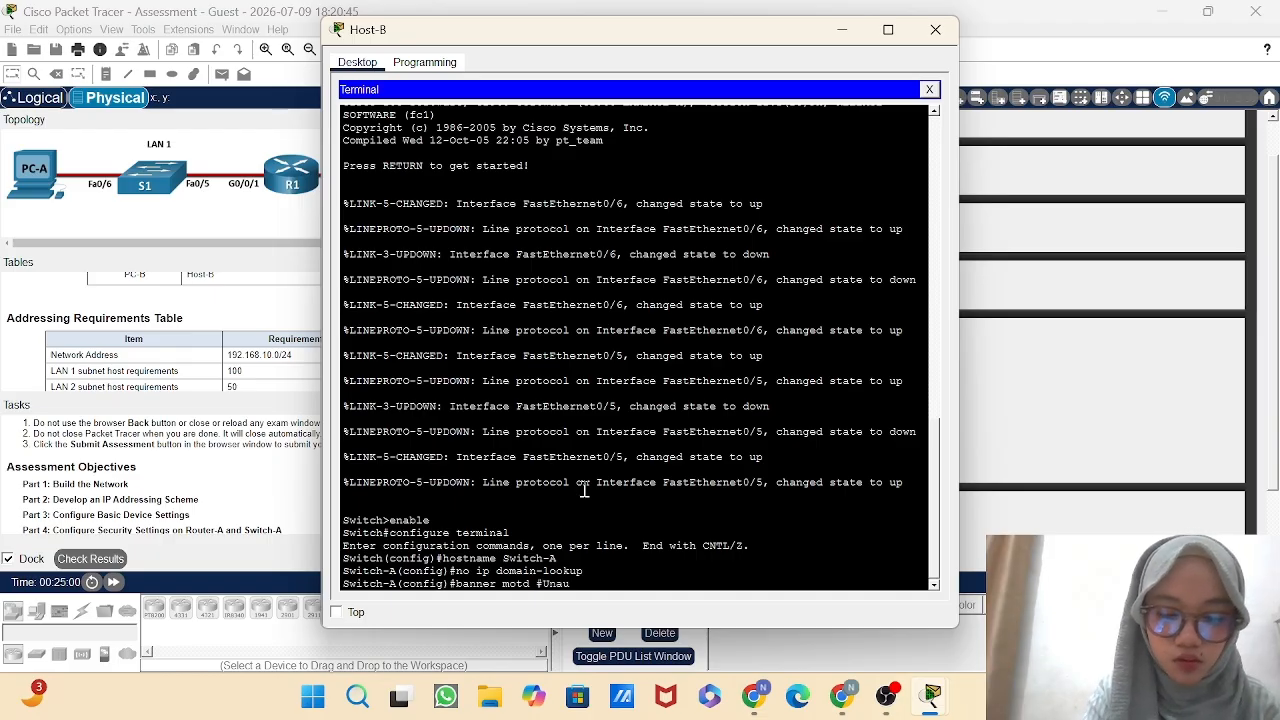
type("thor")
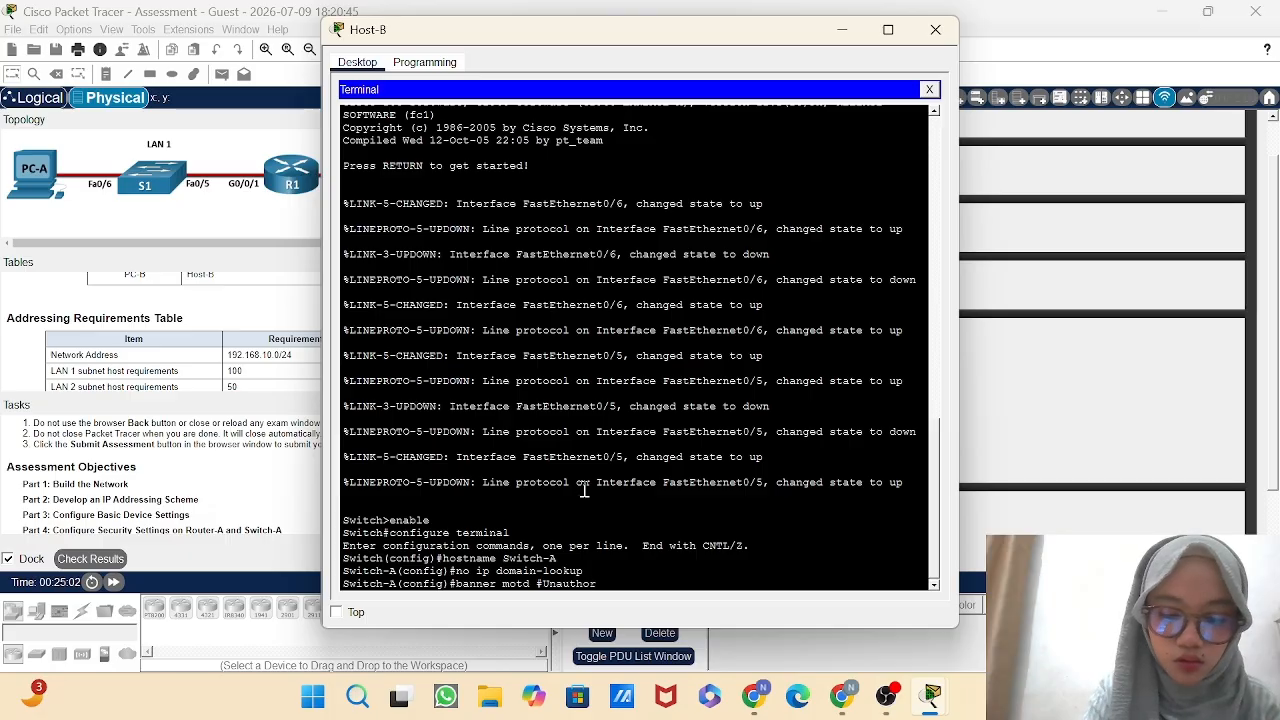
type("ized")
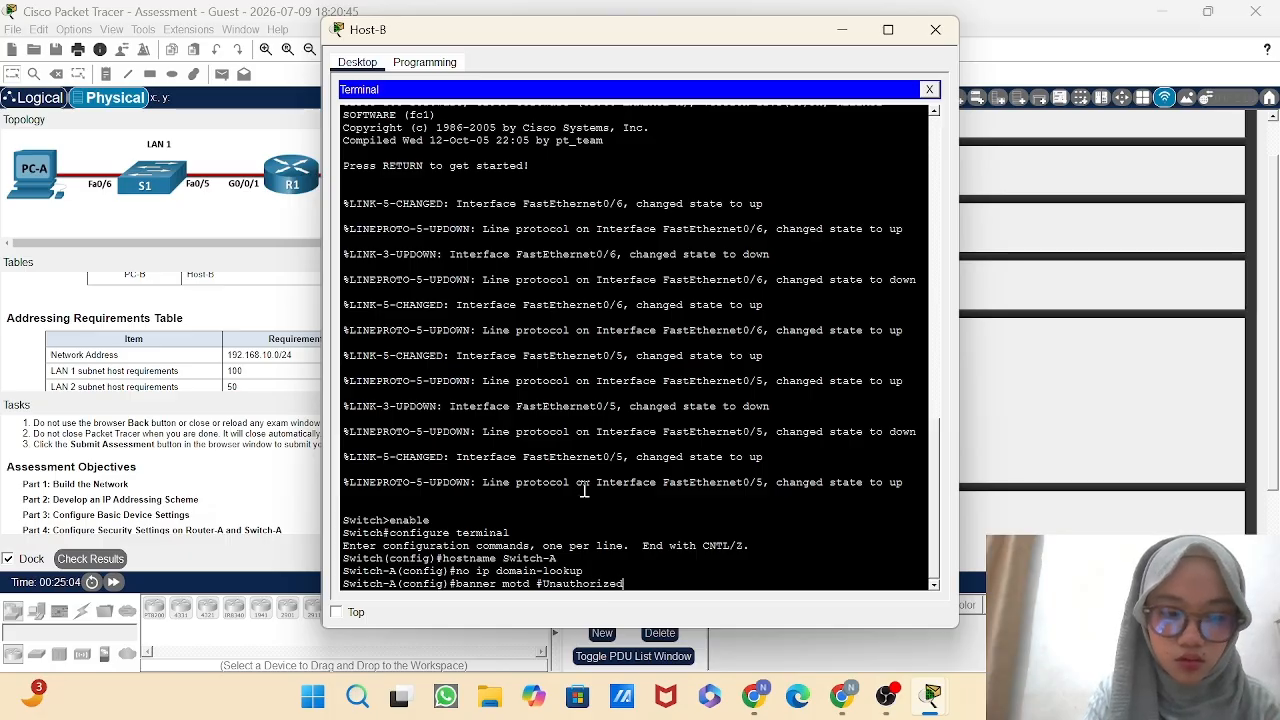
type(" Acc")
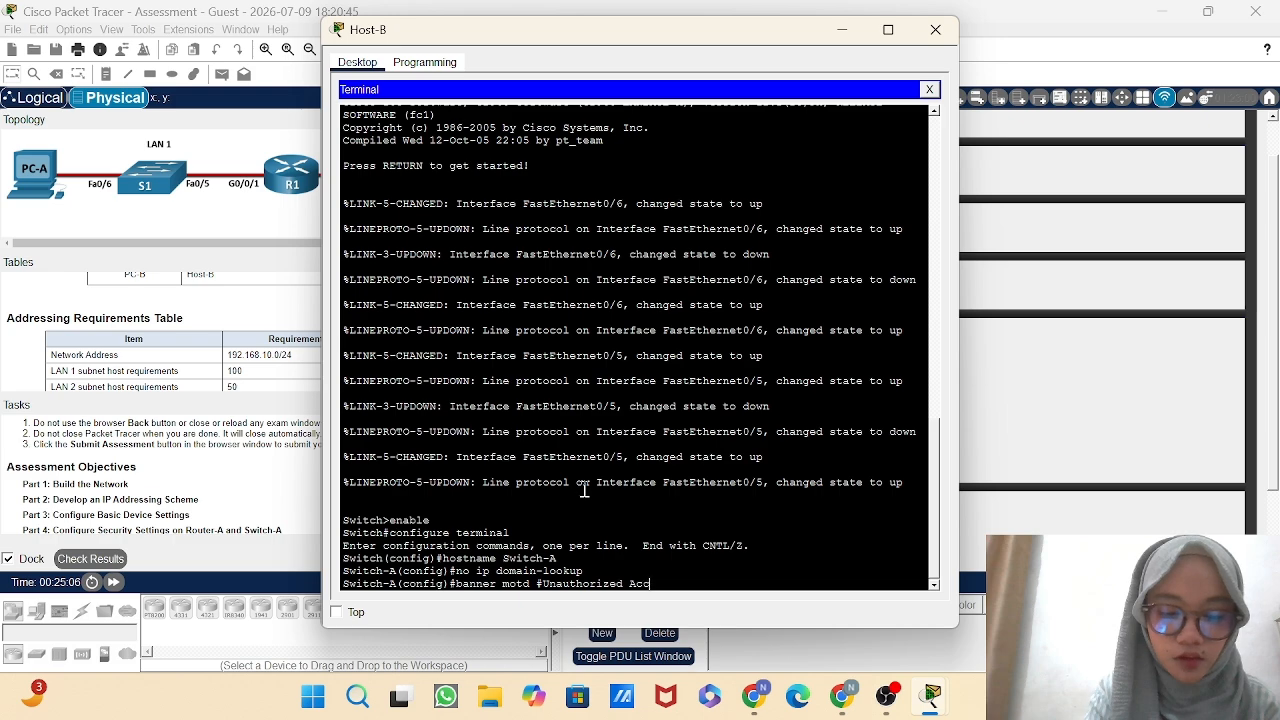
type("ess")
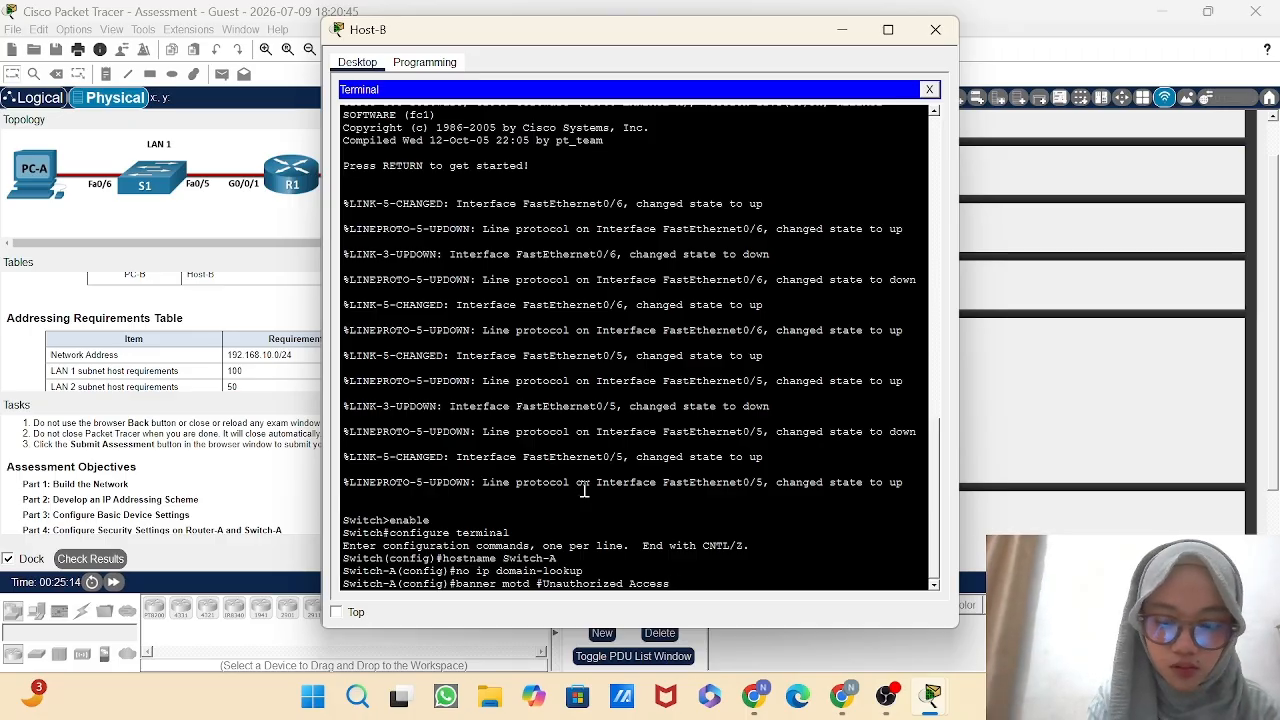
type("Prohib")
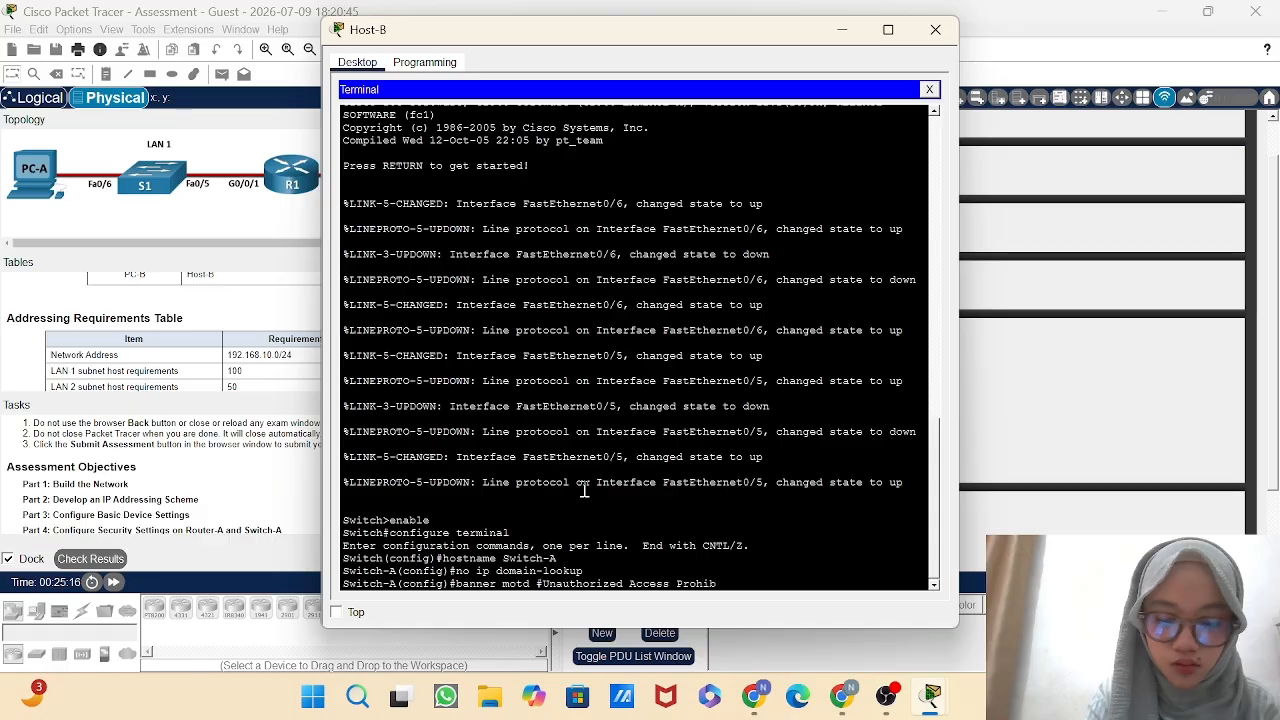
type("ited")
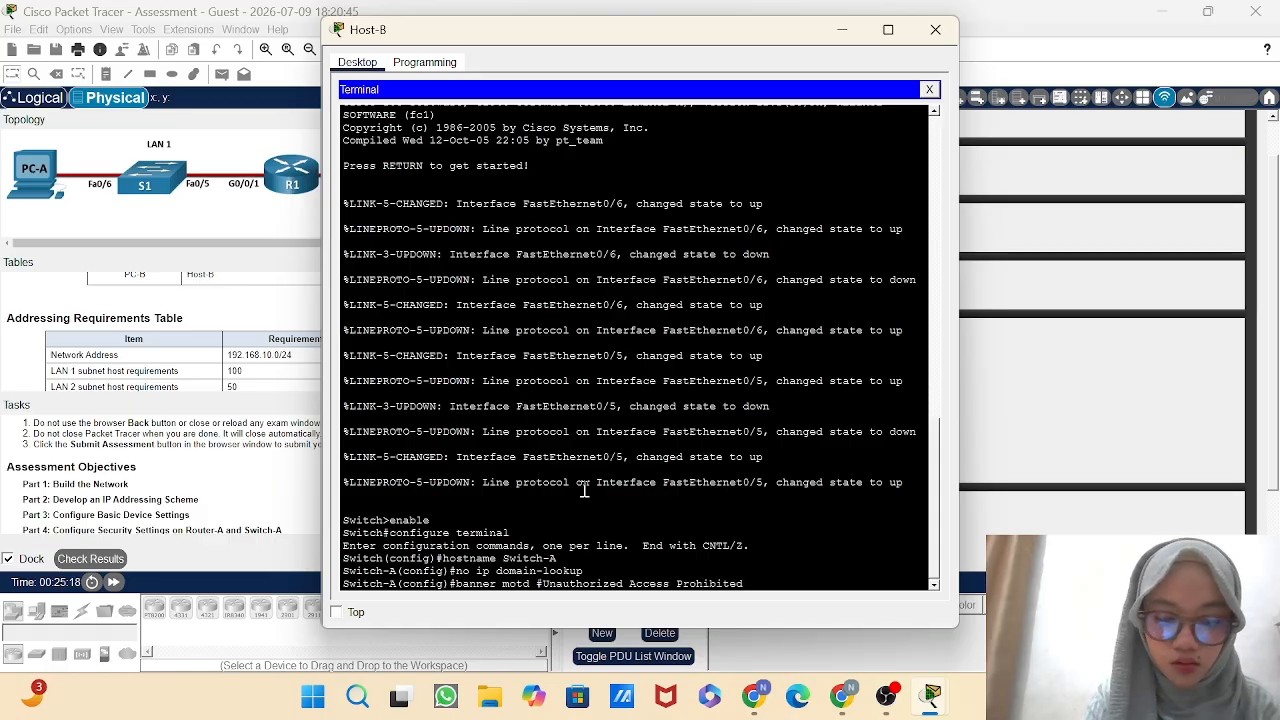
type("#")
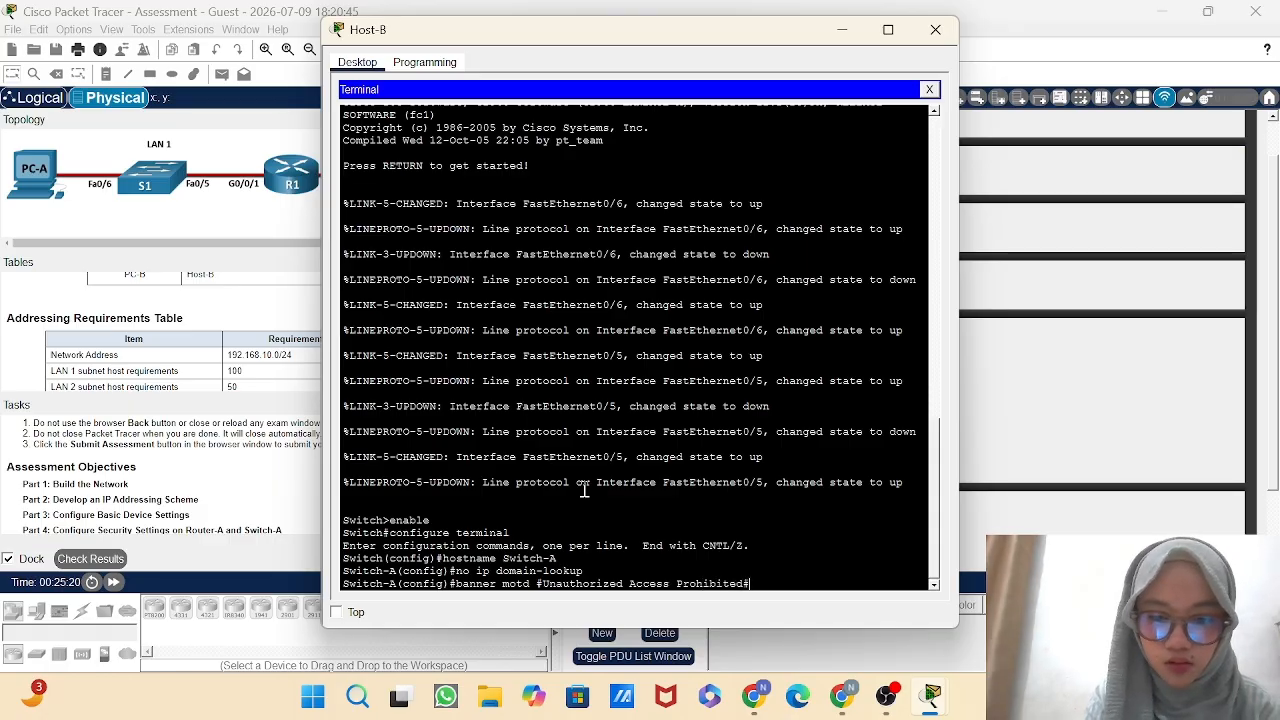
key("Return")
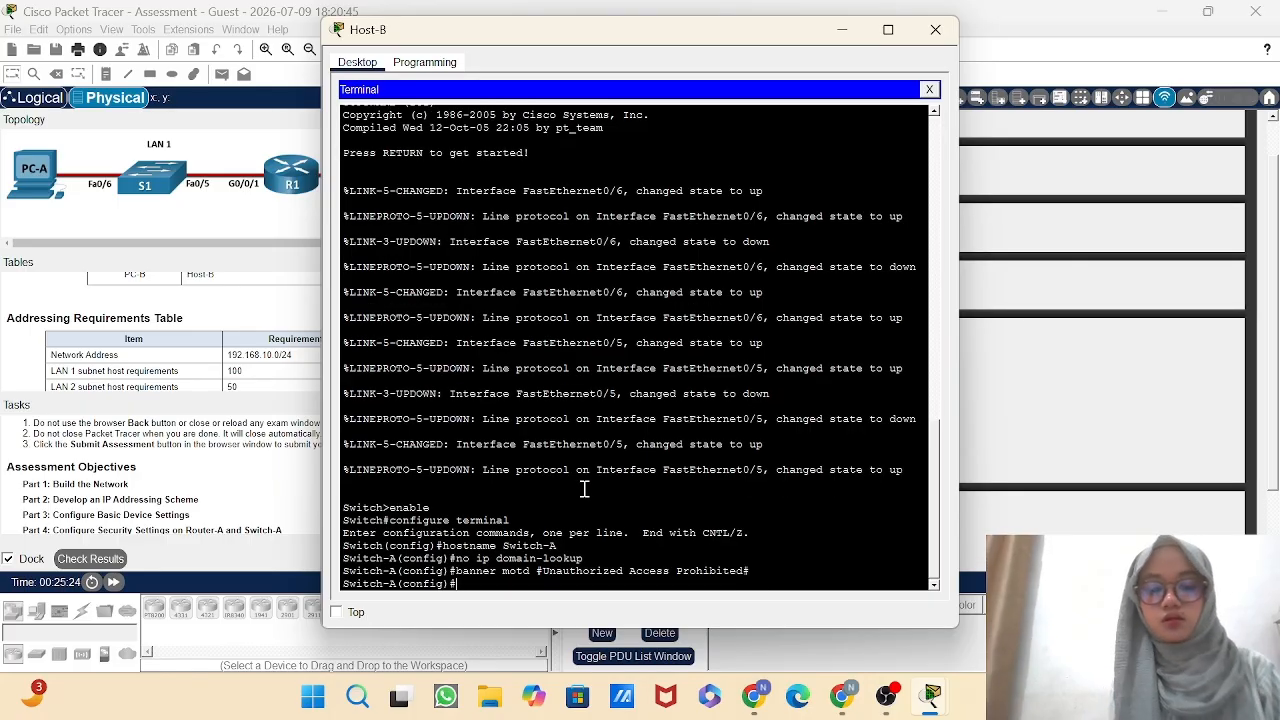
Set the encrypted privileged EXEC password on Switch-A with the enable secret command.
type("enab")
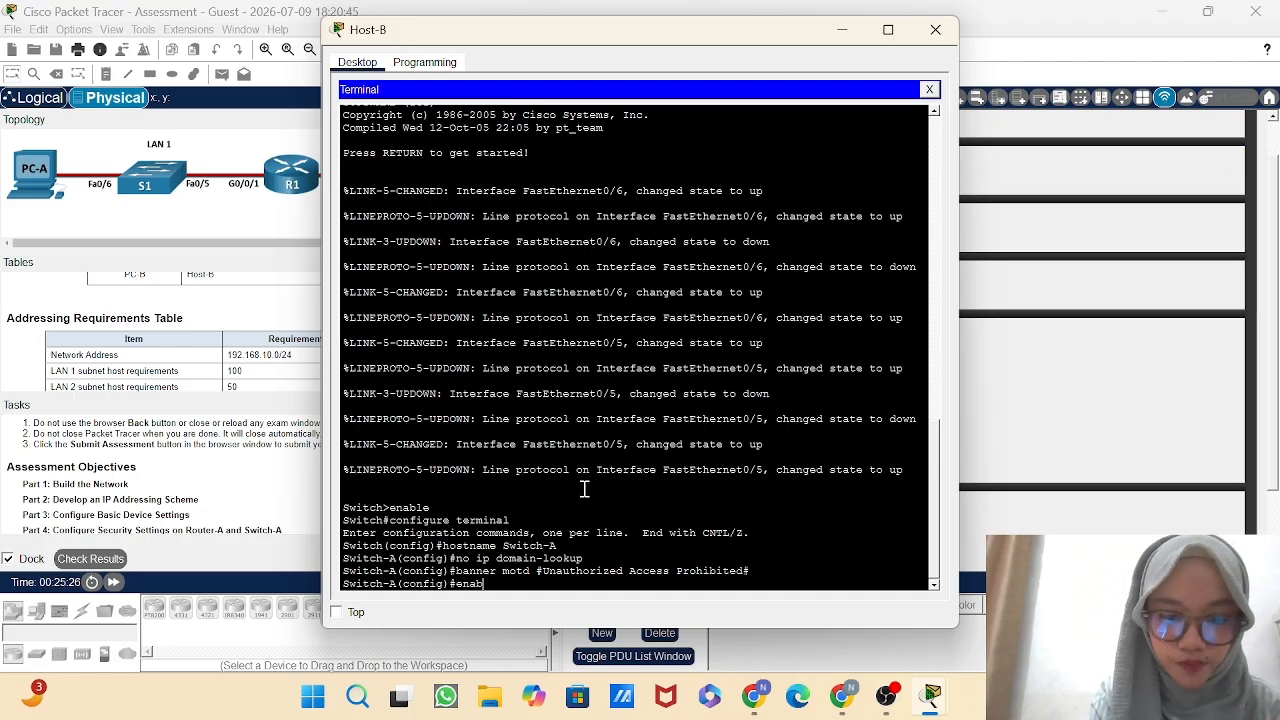
type("le secret")
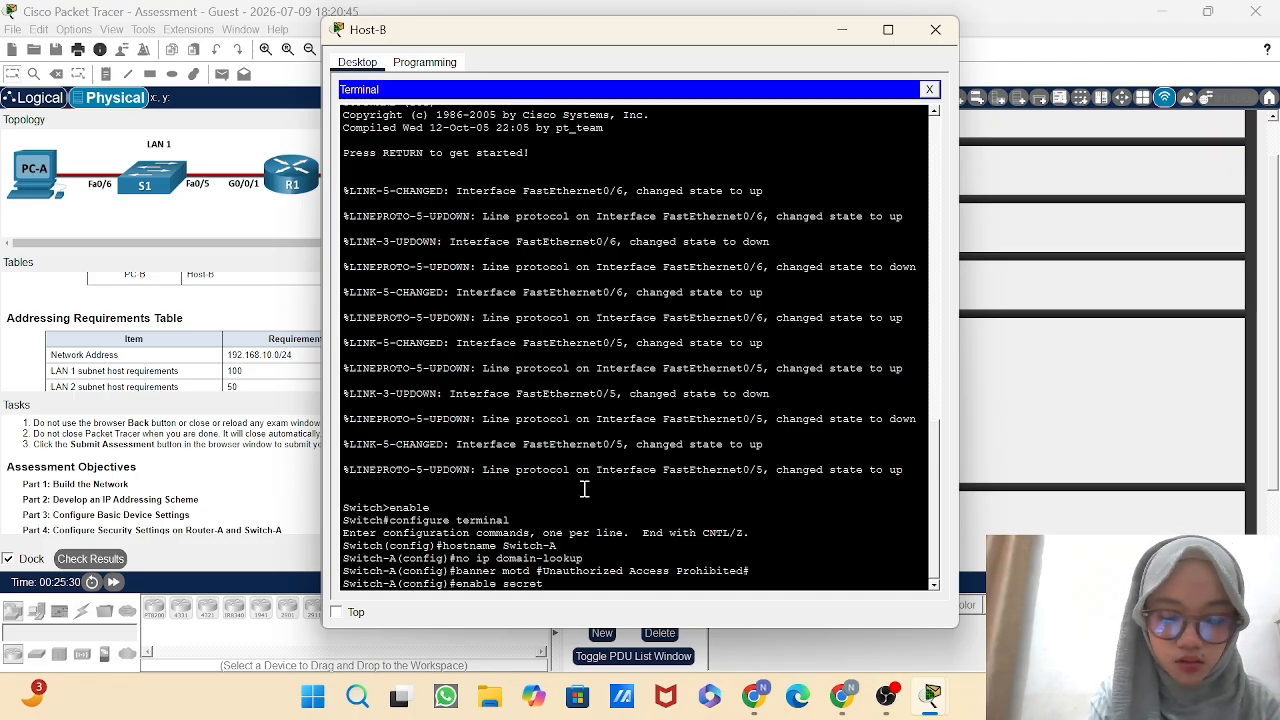
type(" Dont")
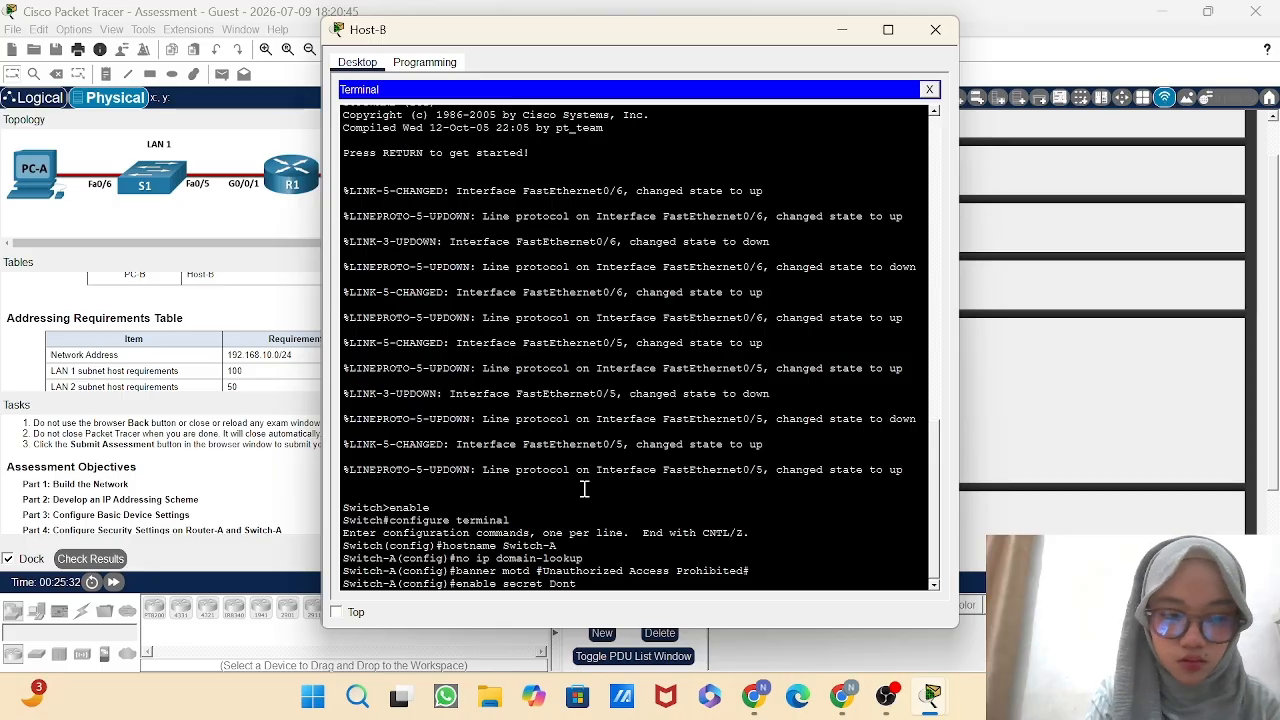
type("Tell")
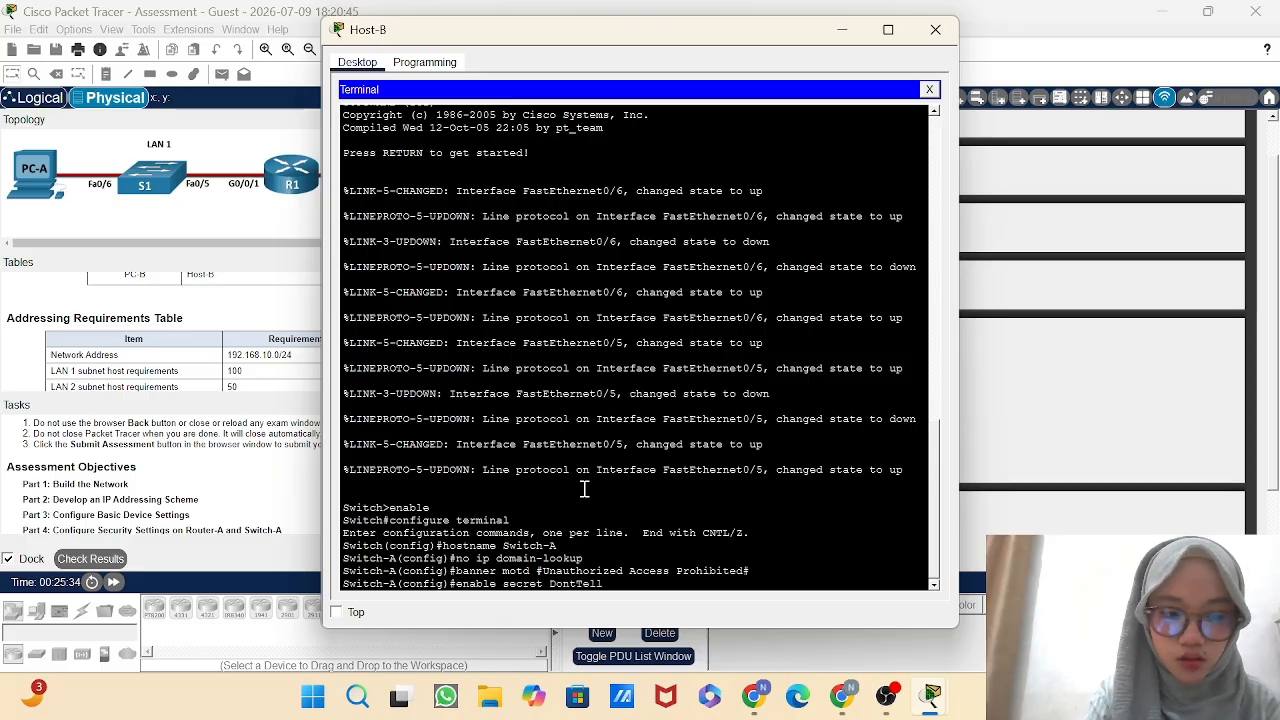
type("Any")
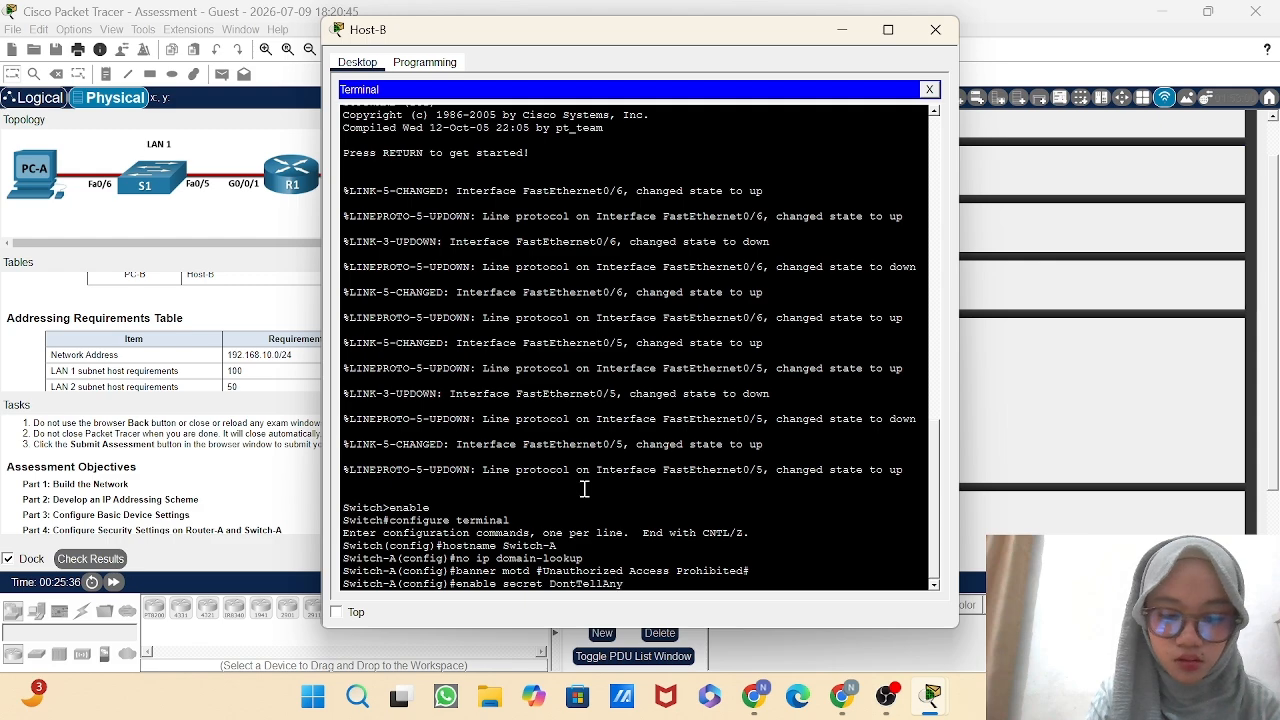
type("one")
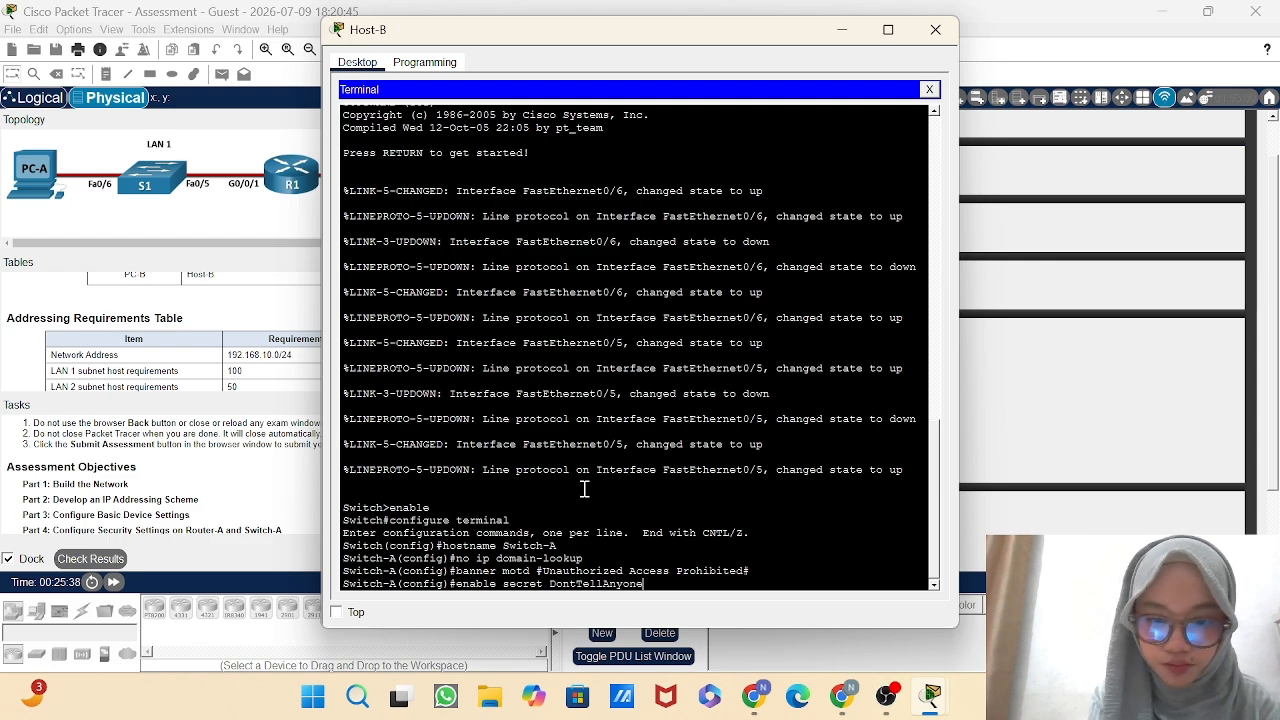
key("Return")
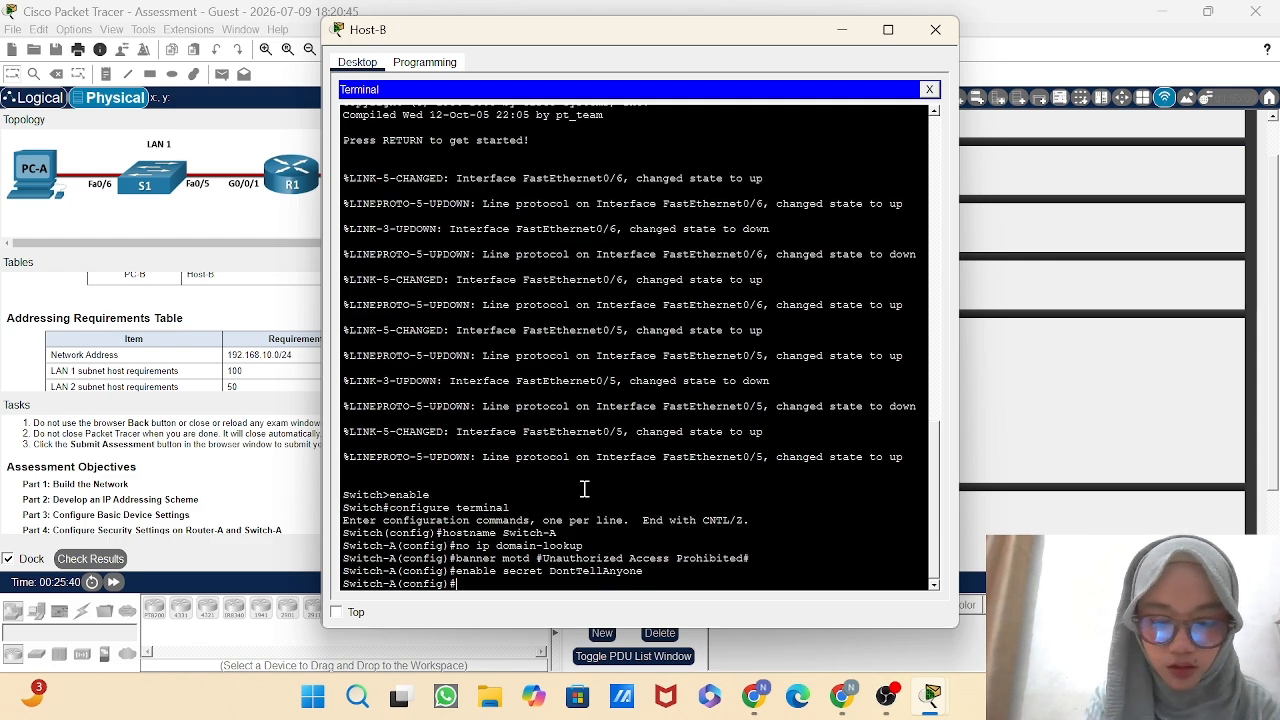
Encrypt the plaintext passwords on Switch-A with the service password-encryption command.
type("se")
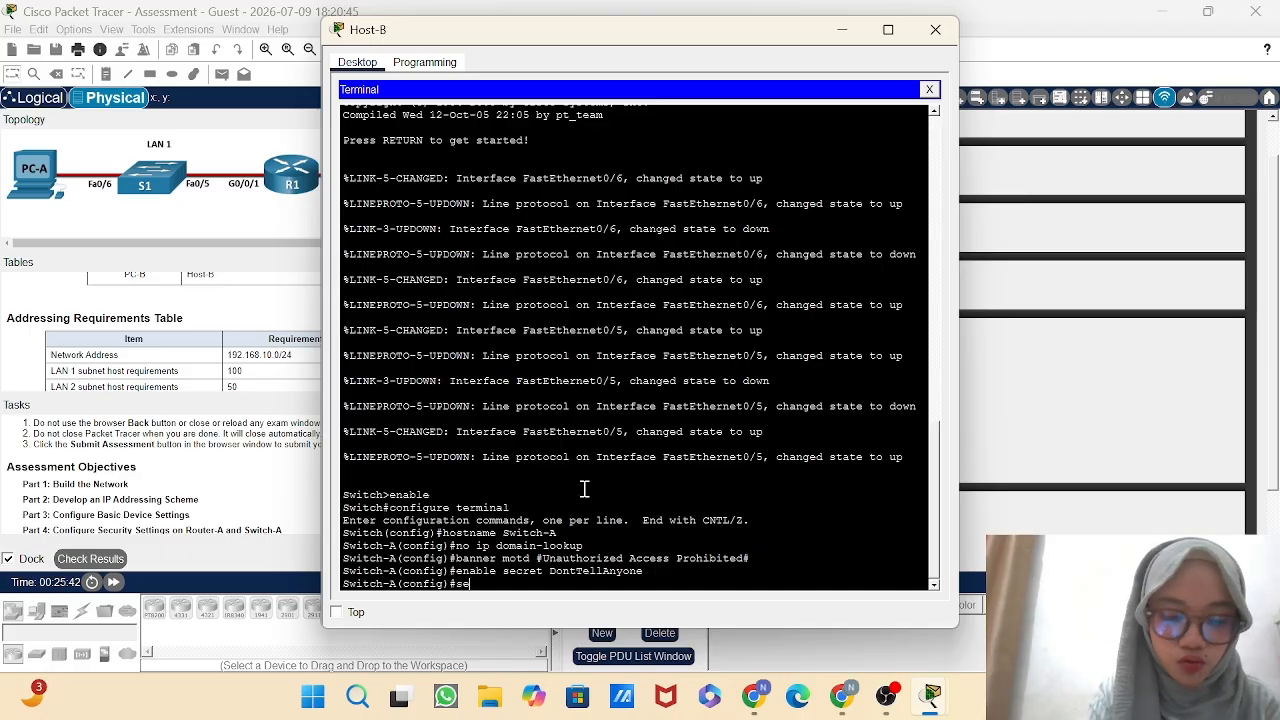
type("rvice")
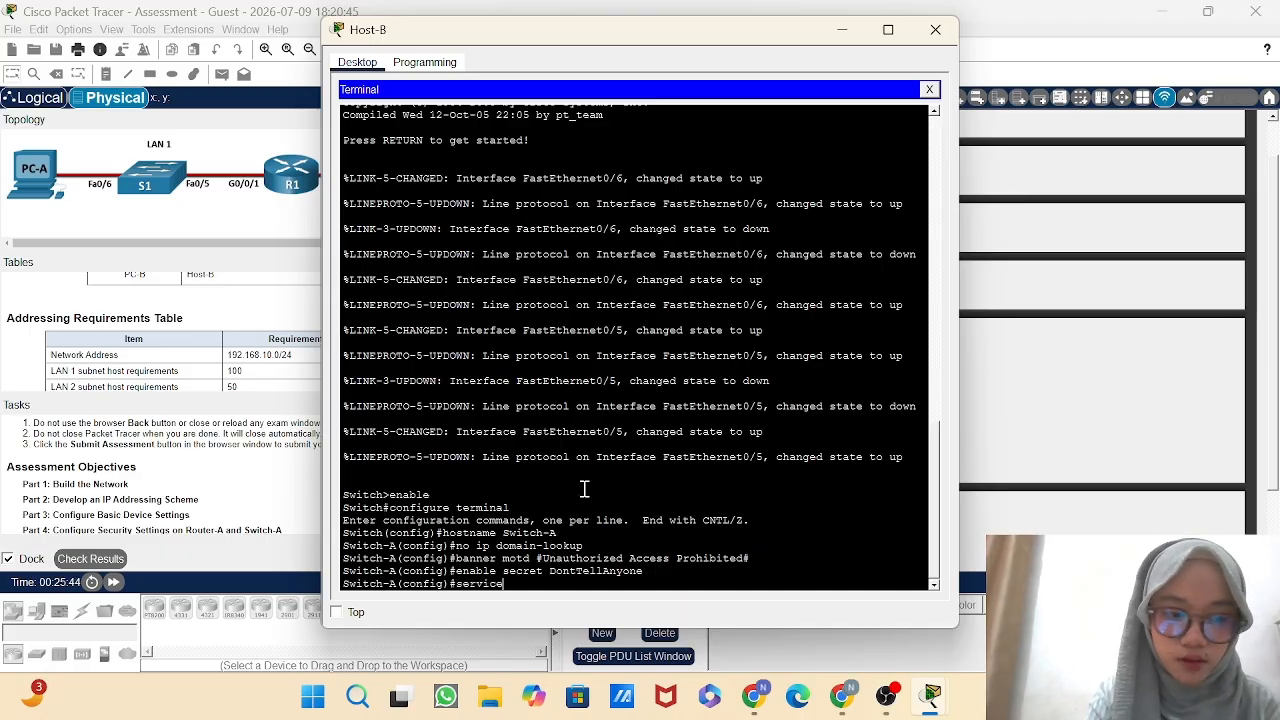
type(" pa")
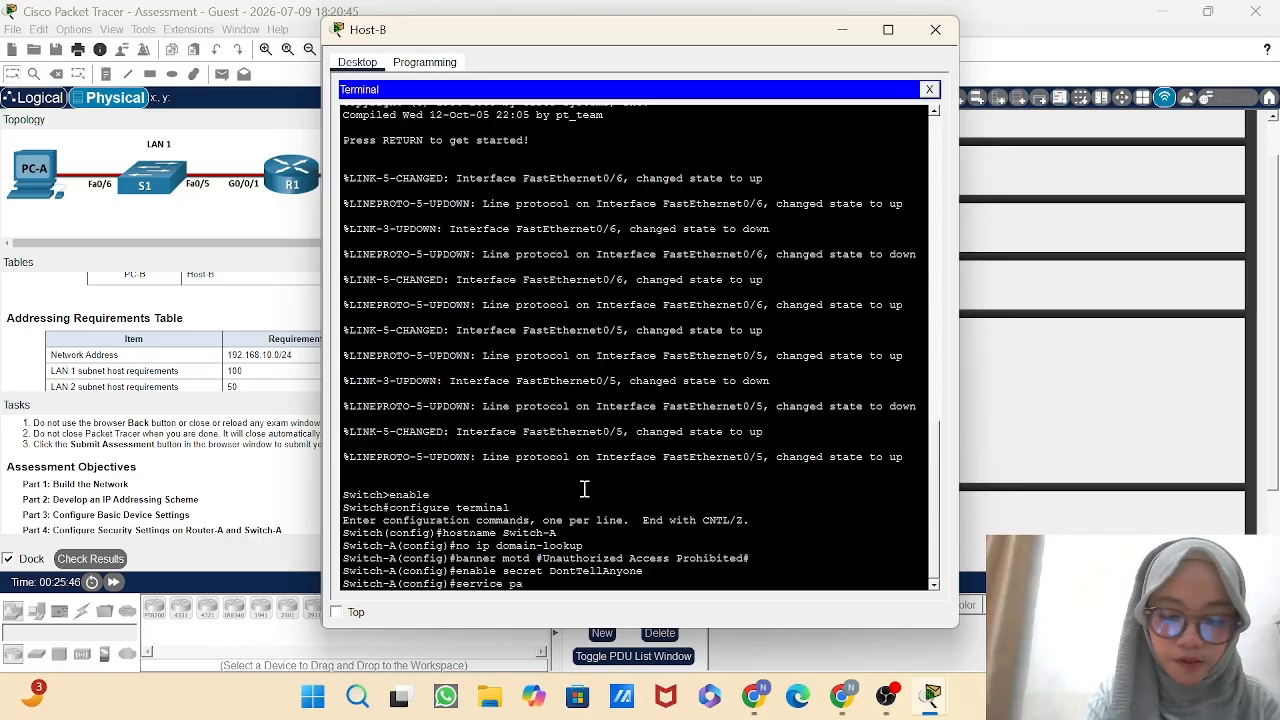
type("ssword")
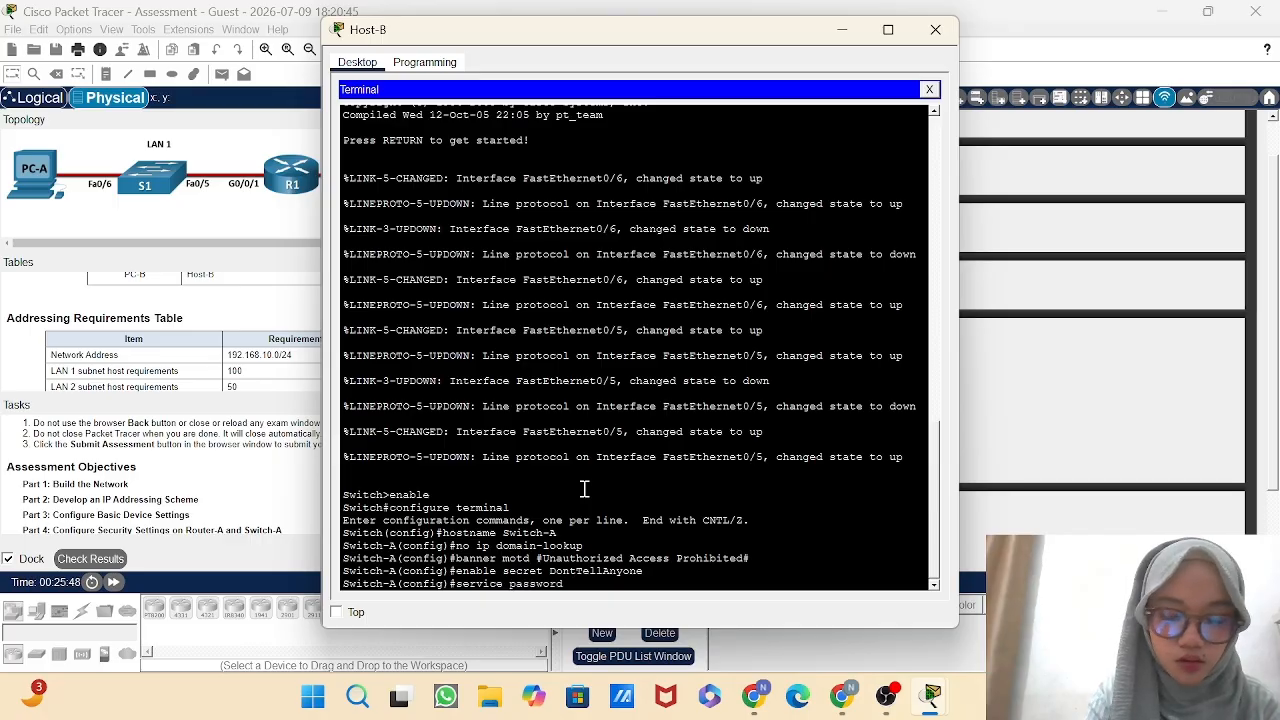
type("-enc")
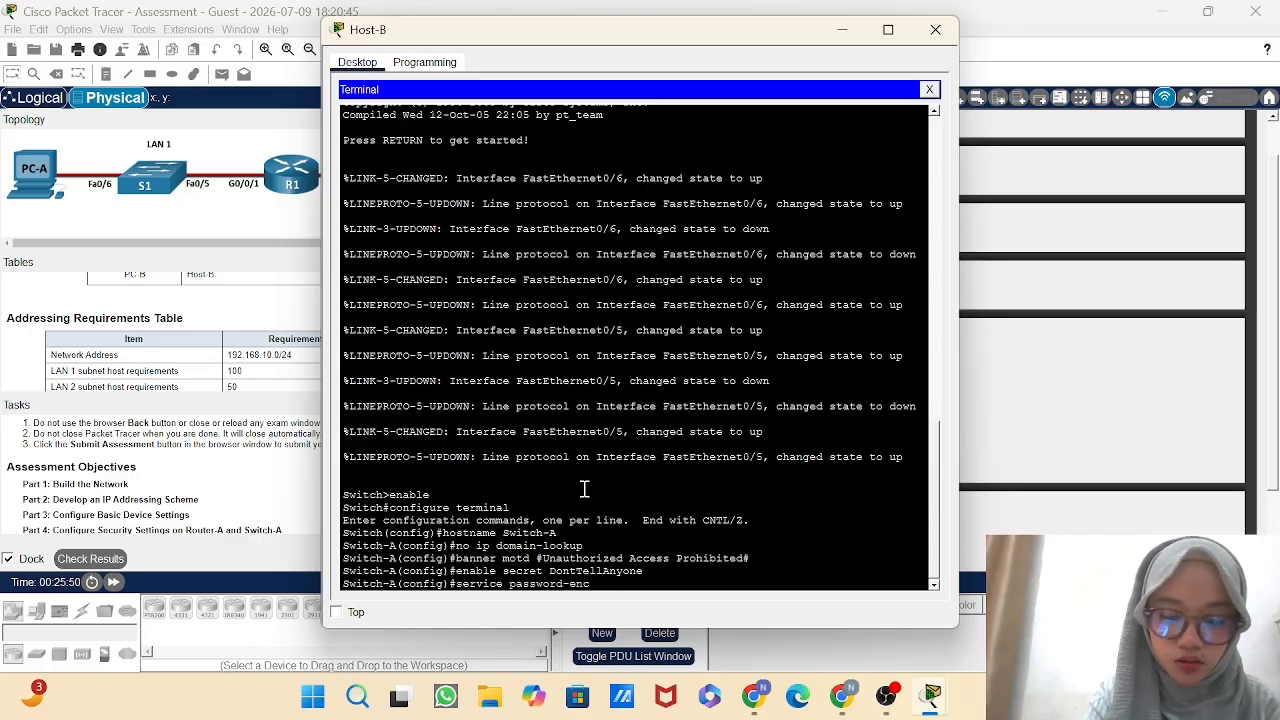
type("r")
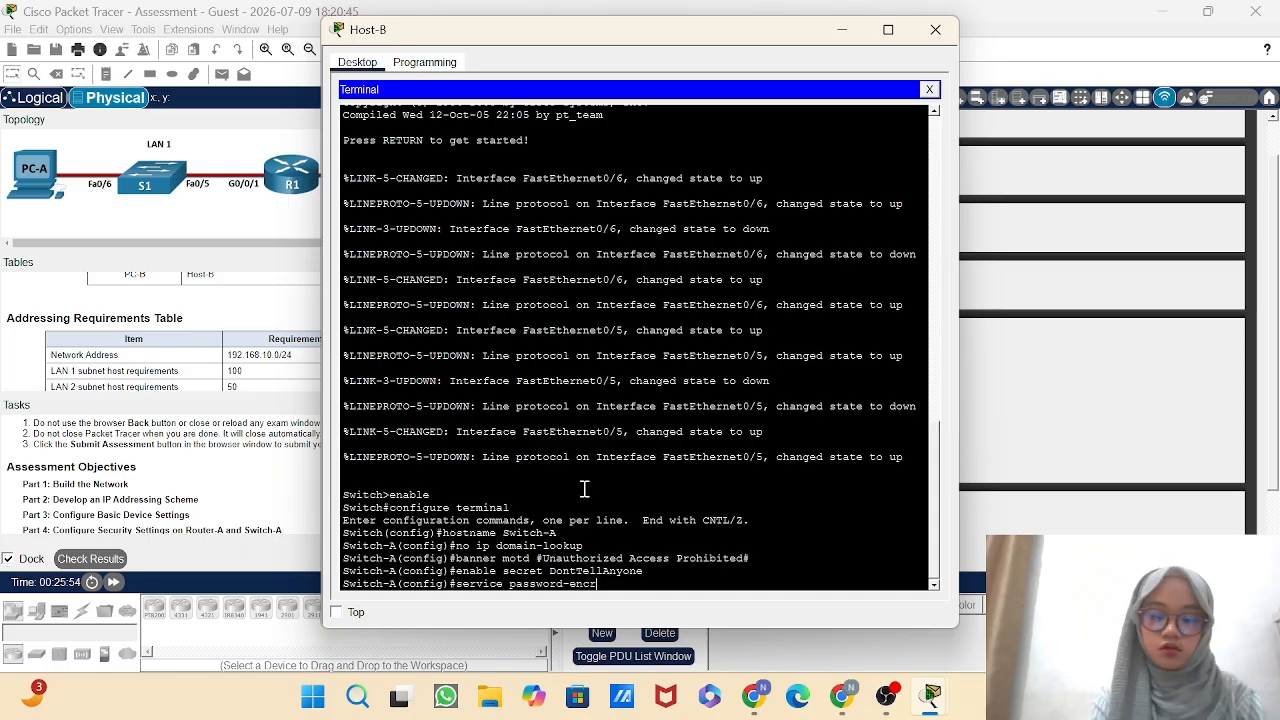
type("yption")
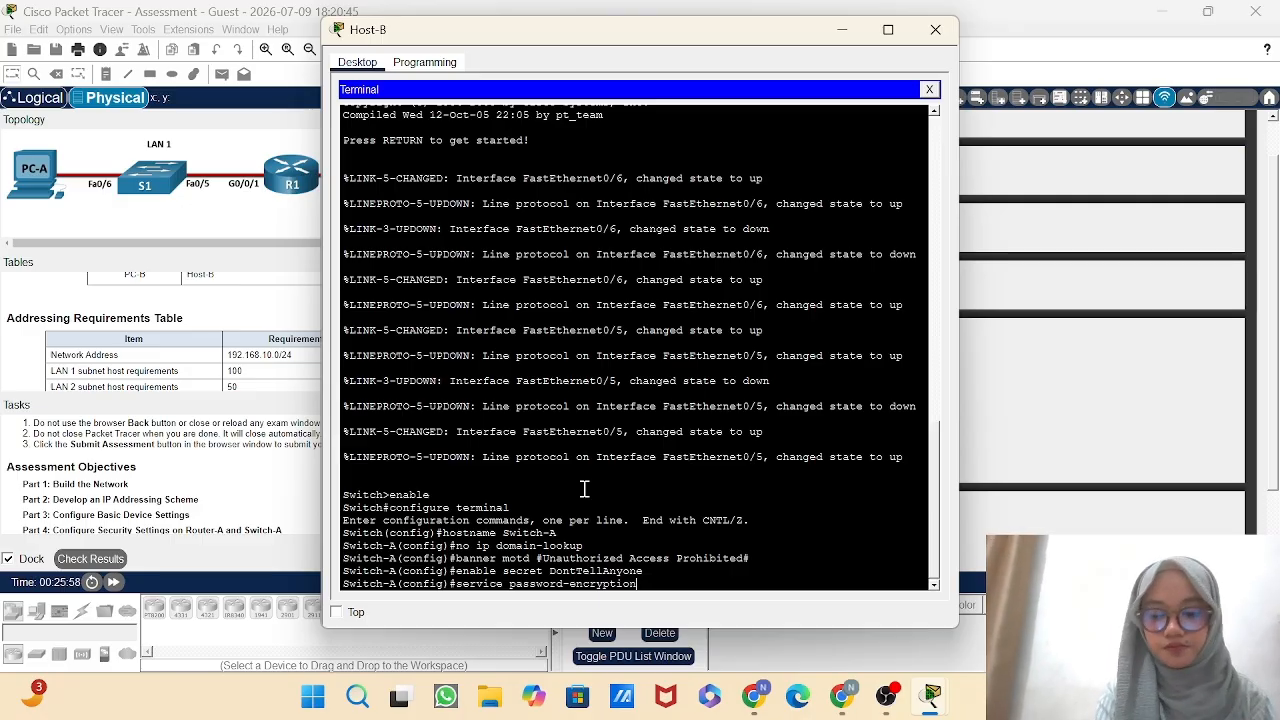
key("Return")
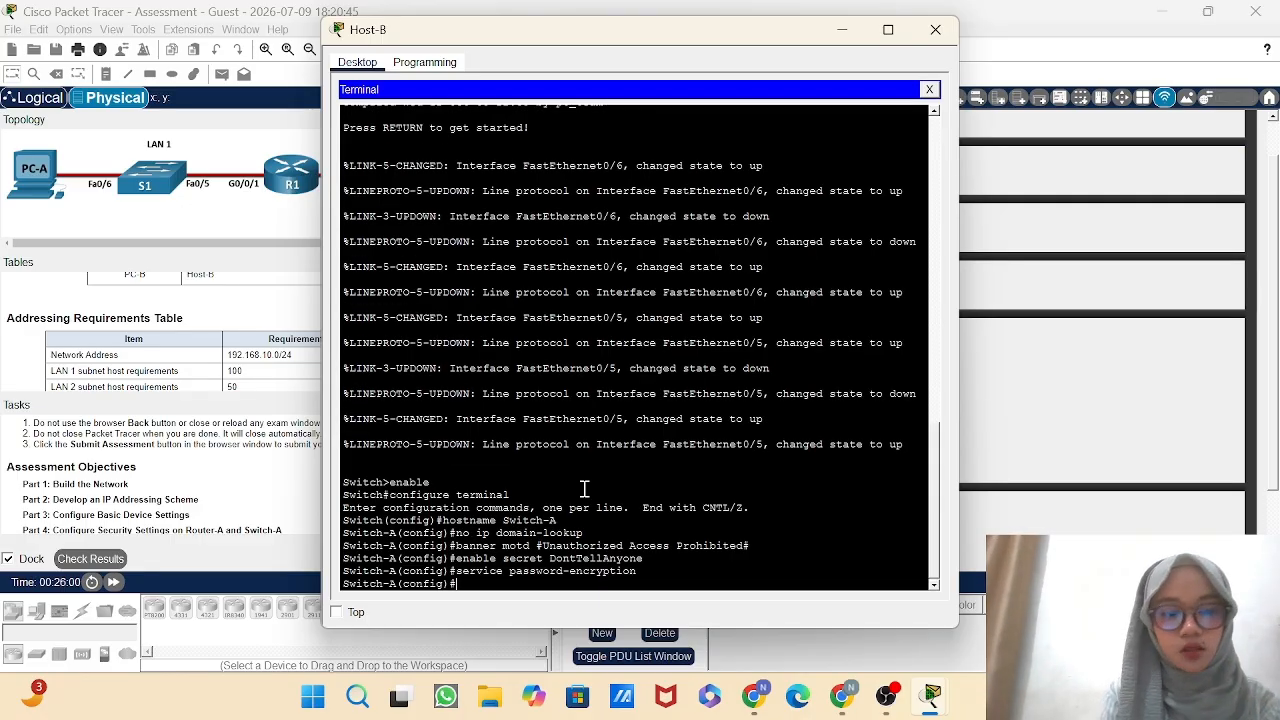
Set Switch-A's IP domain name to netsec.com.
type("ip domain")
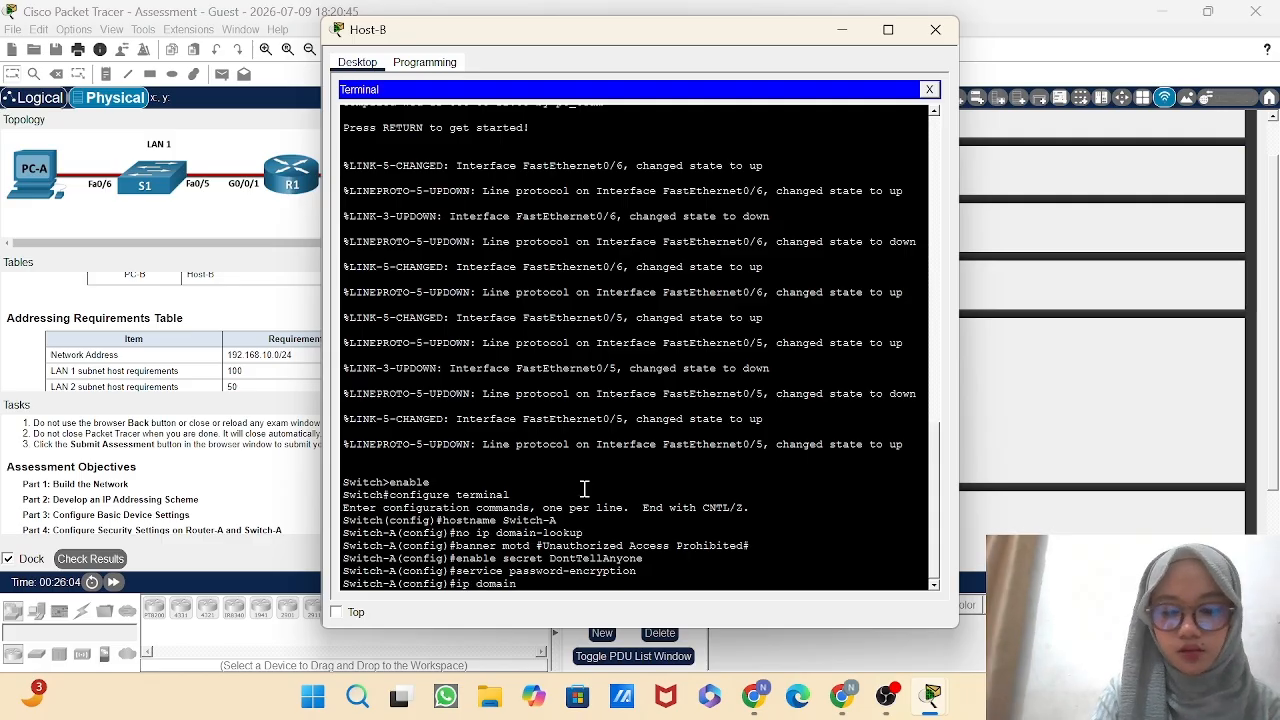
type("-name")
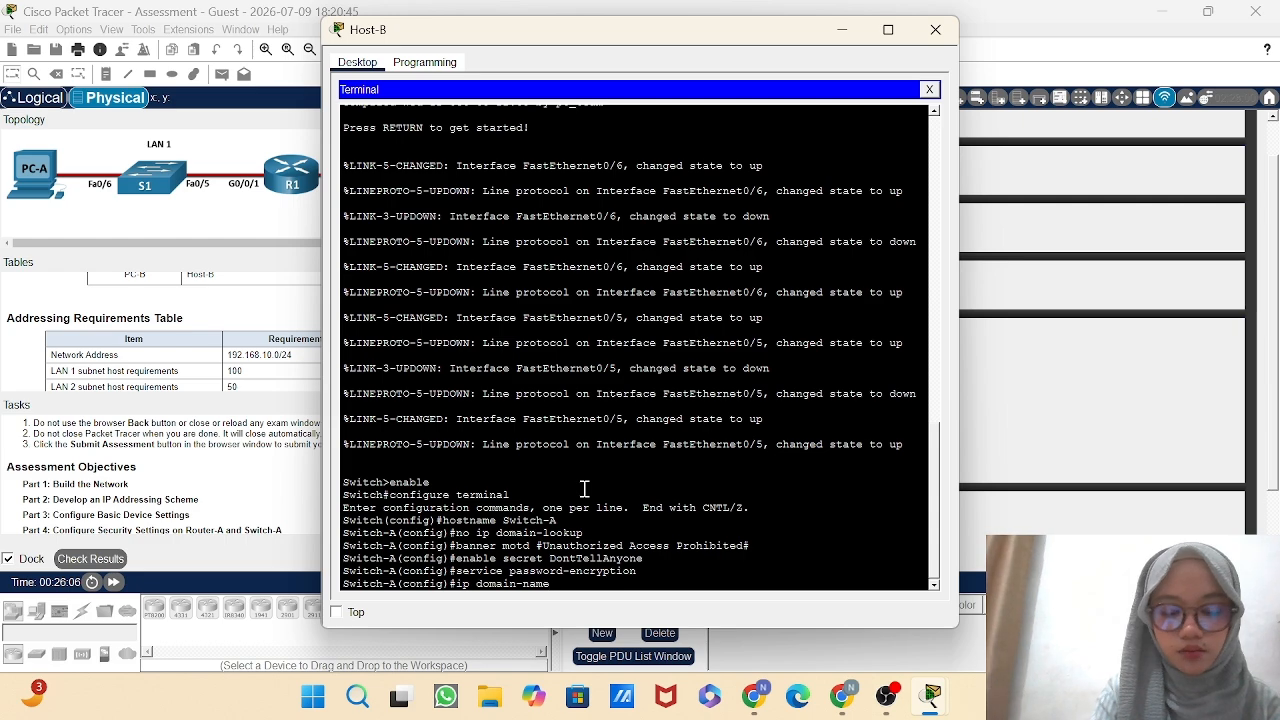
type(" netse")
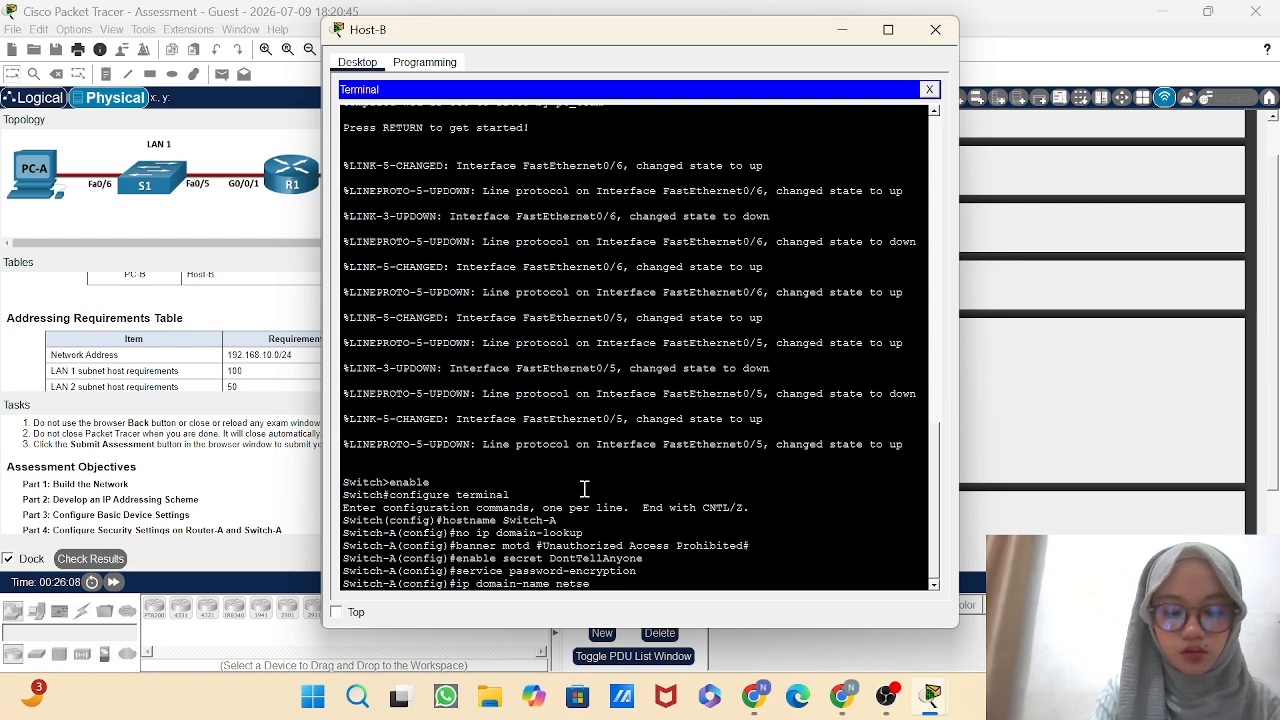
type("c.com")
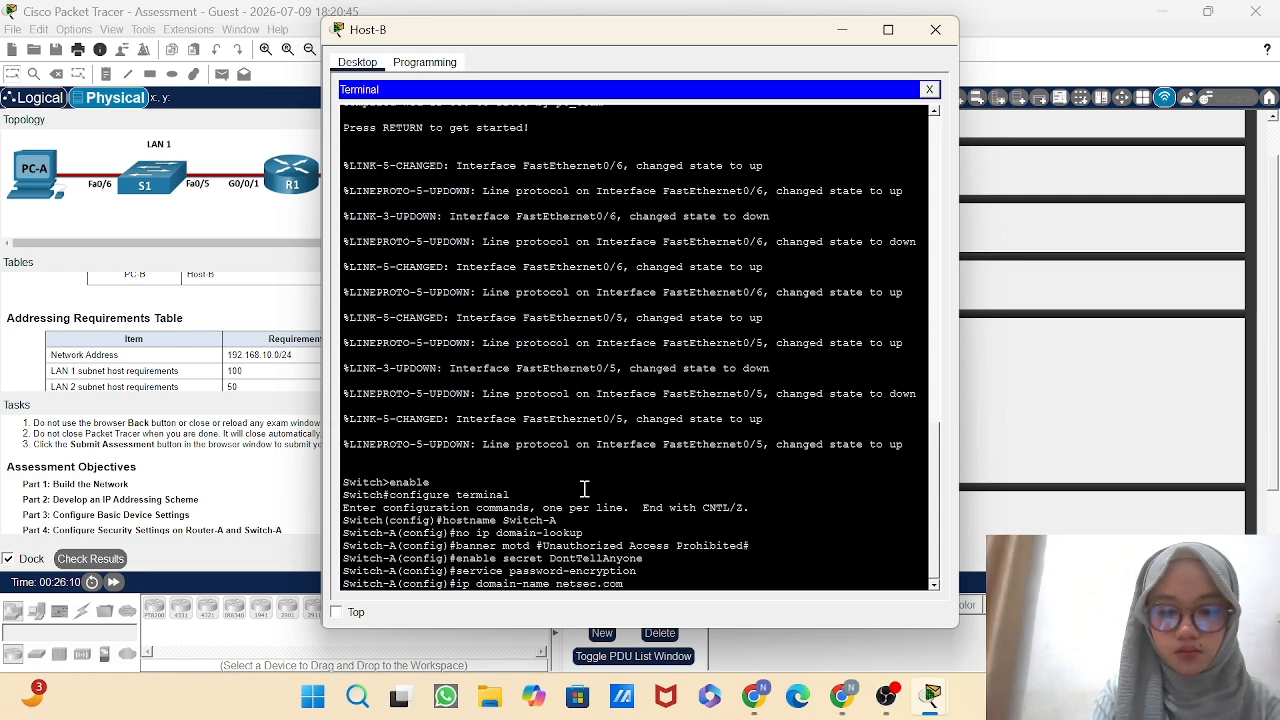
key("Return")
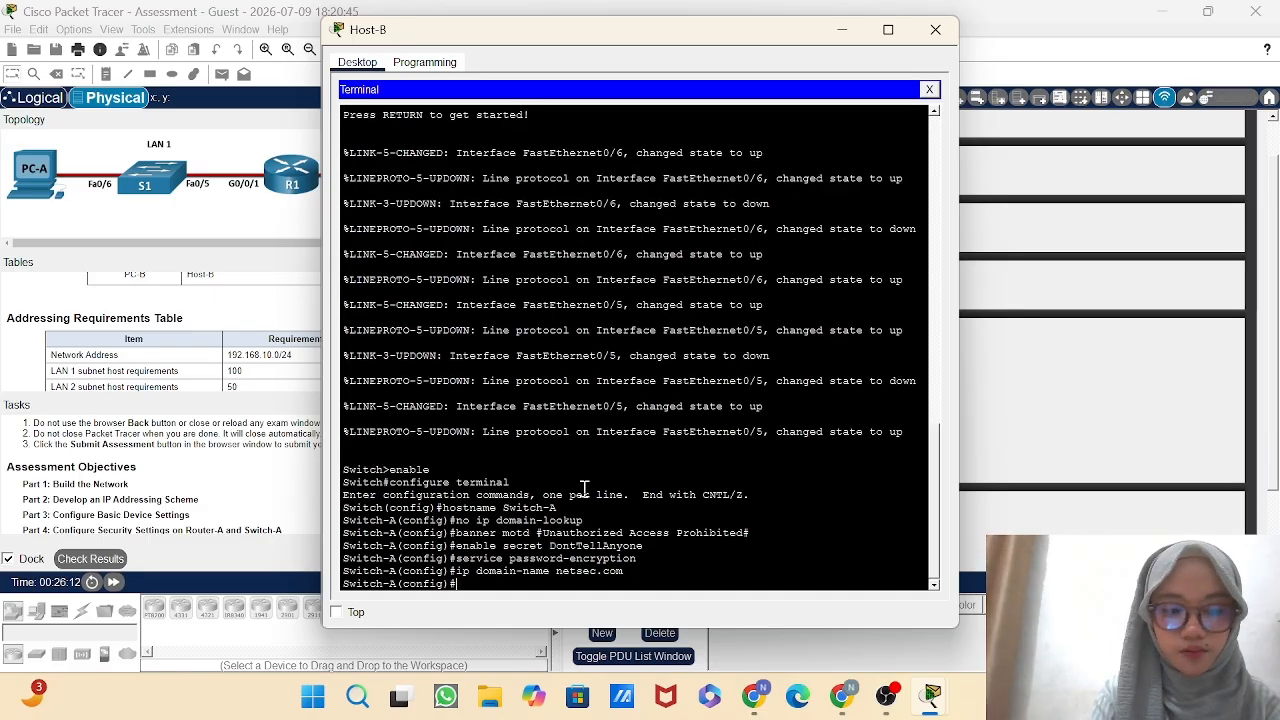
Create the local user netadmin on Switch-A with its encrypted secret password.
type("username")
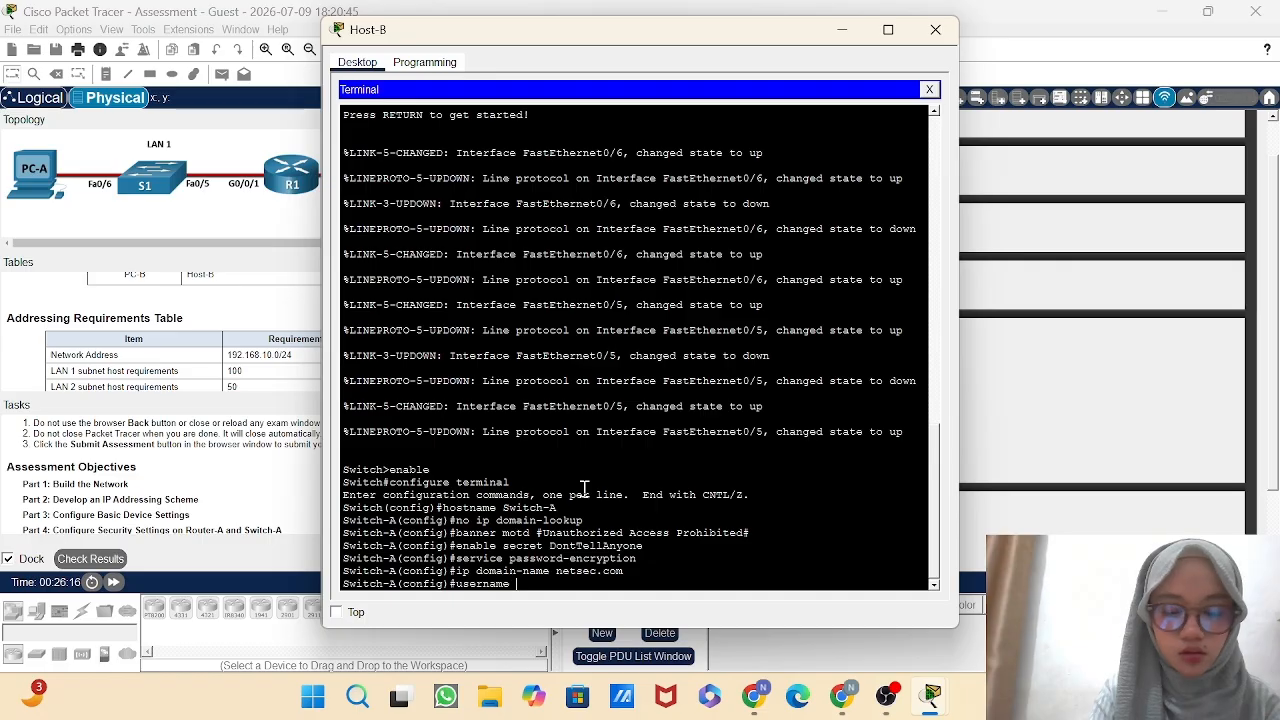
type(" netadm")
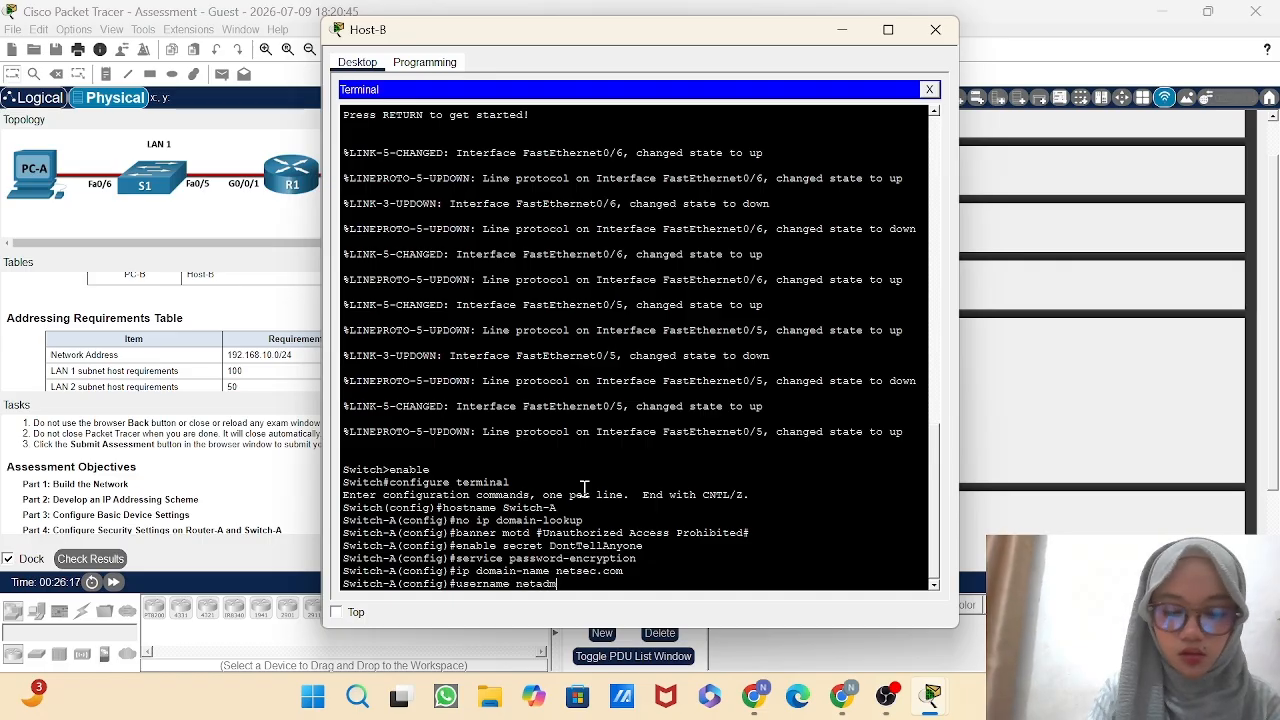
type("in secret Ci")
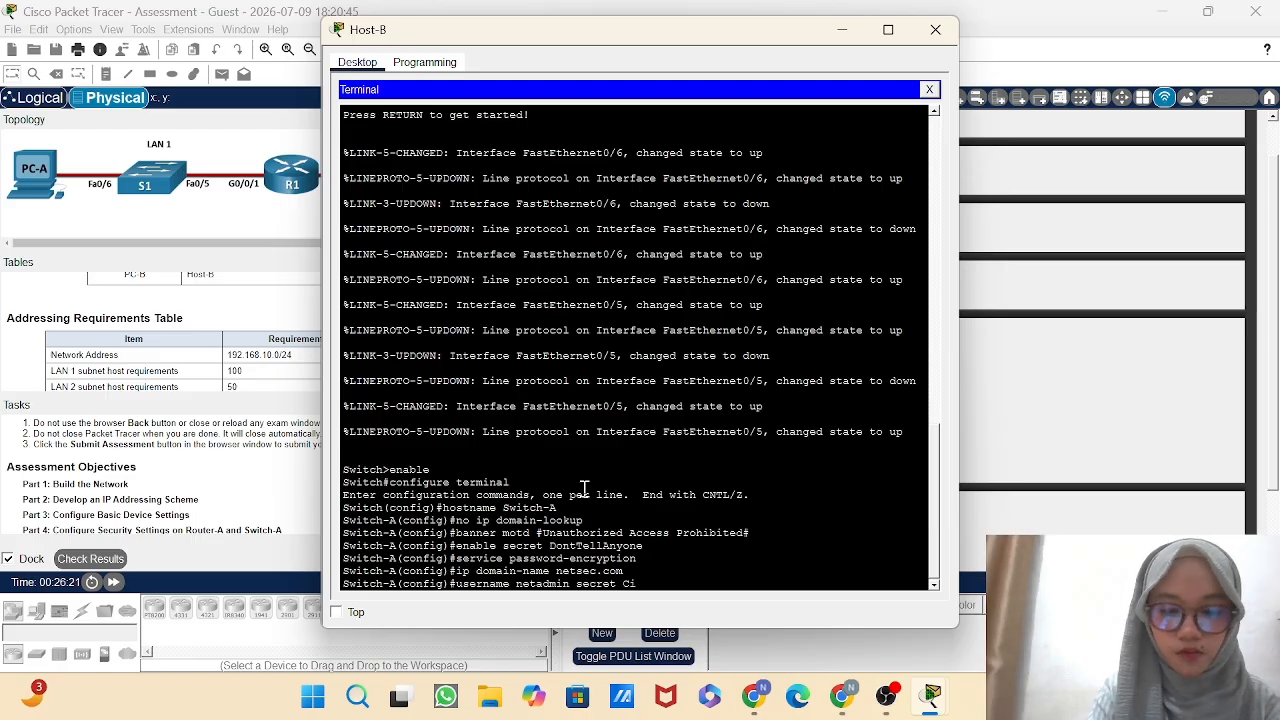
type("sco12345")
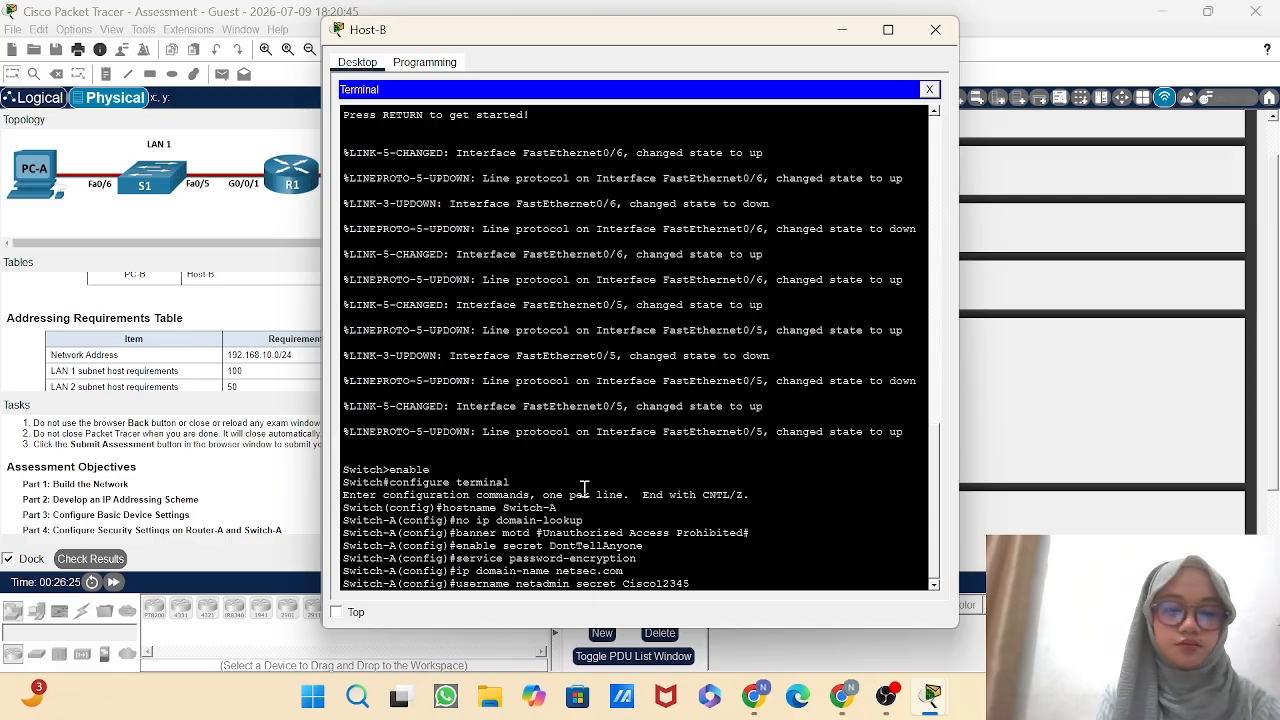
key("Return")
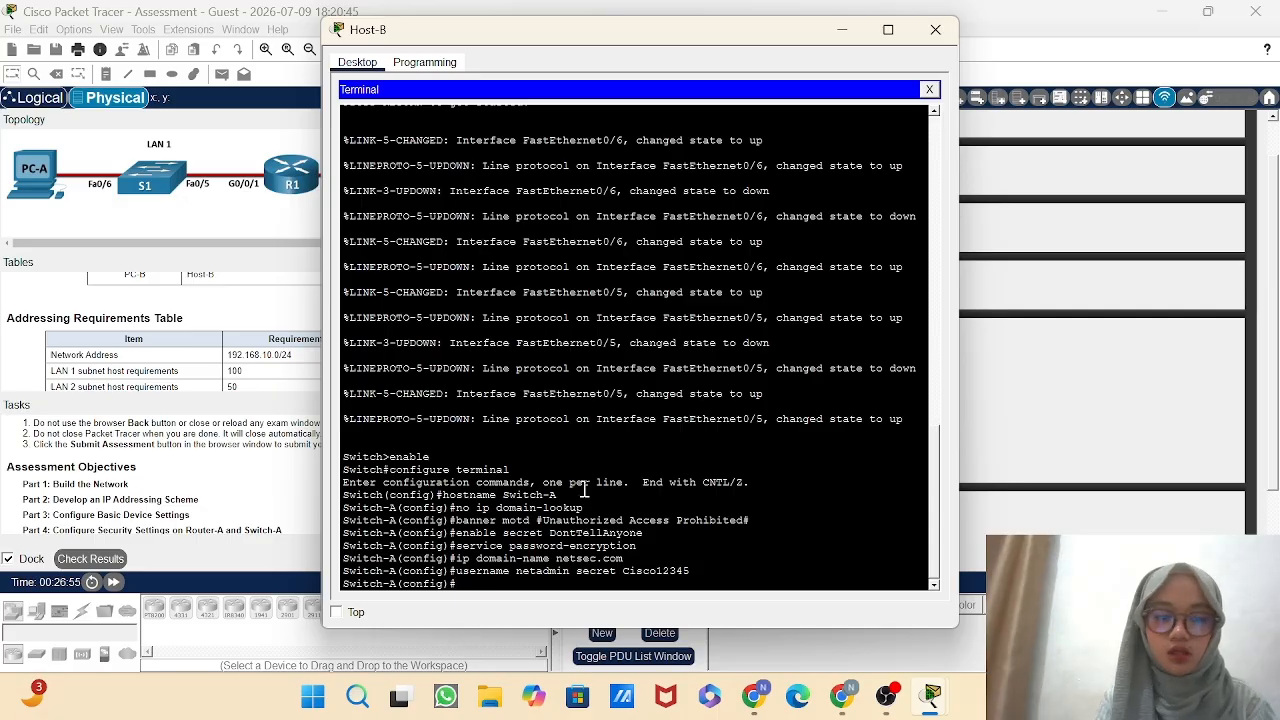
Set the console access password on Switch-A's line console 0.
type("line")
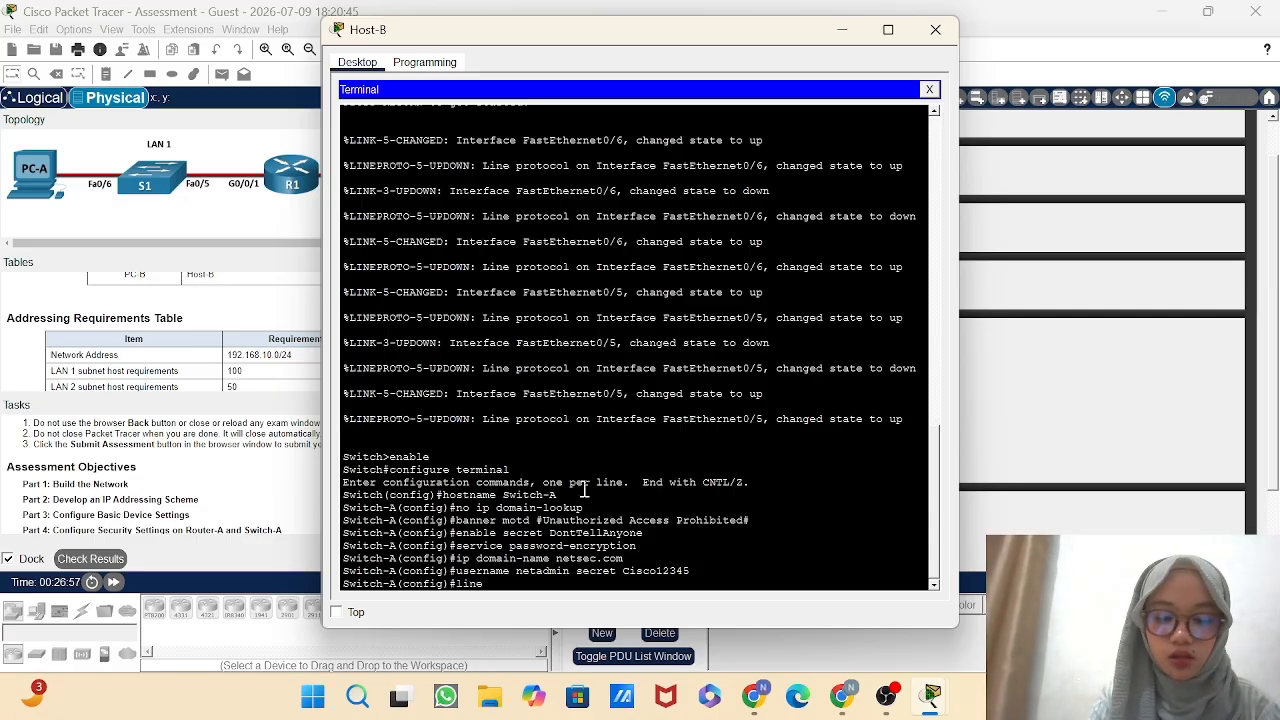
type(" console")
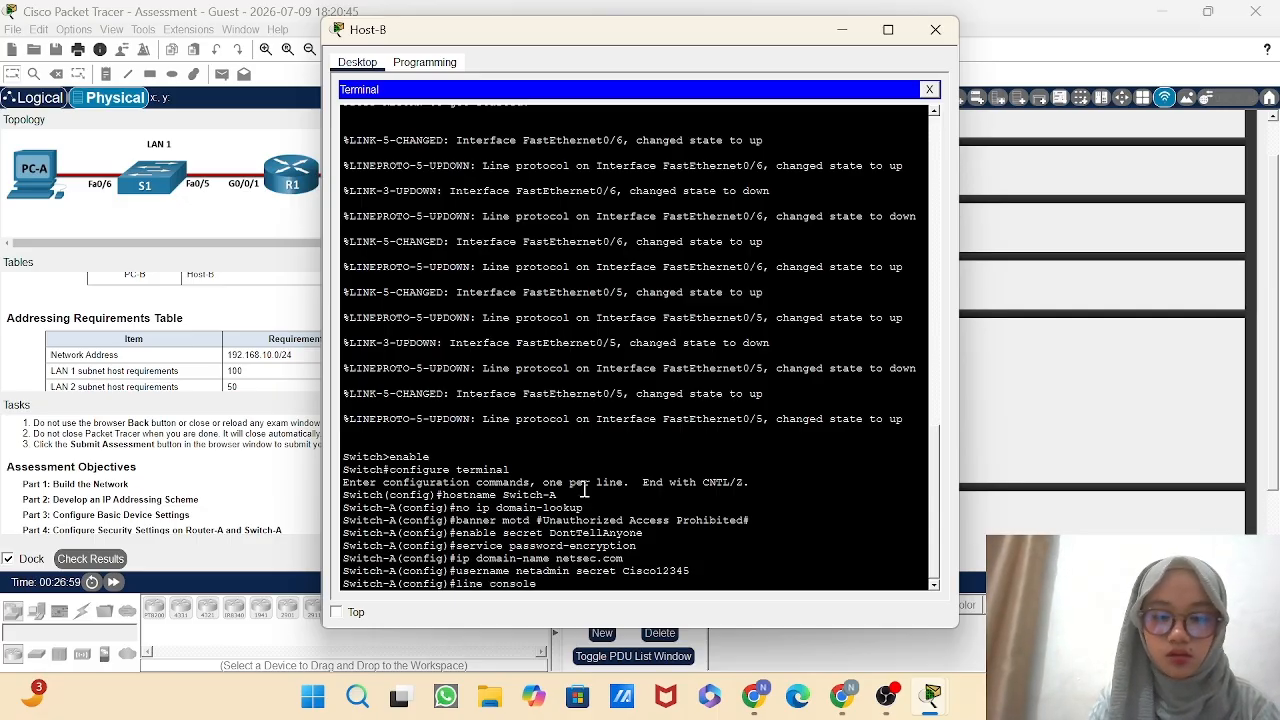
type(" 0")
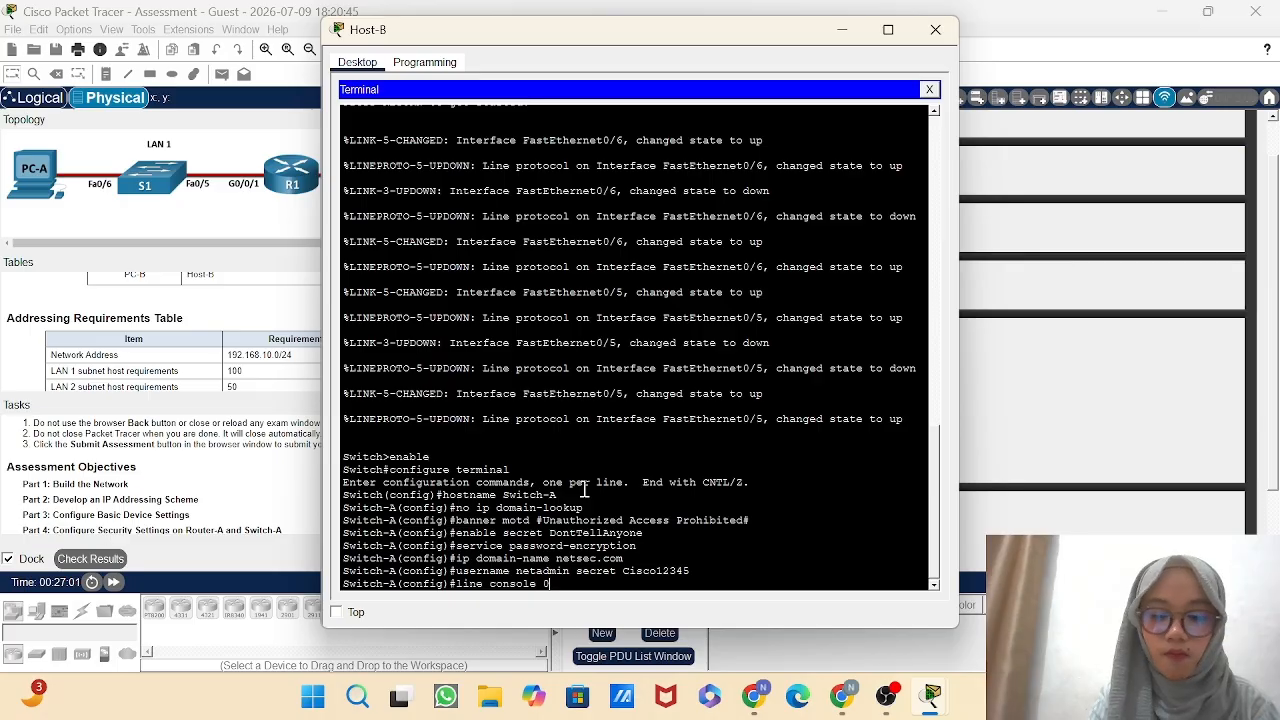
key("Return")
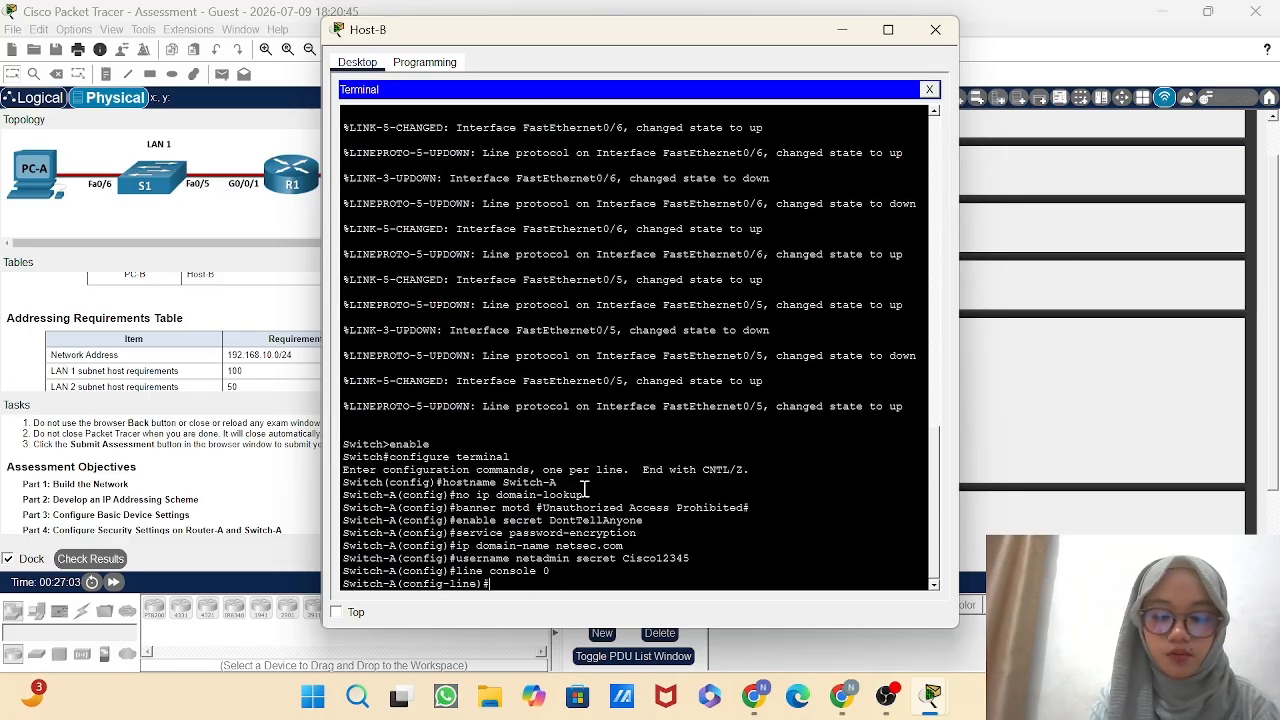
type("passwor")
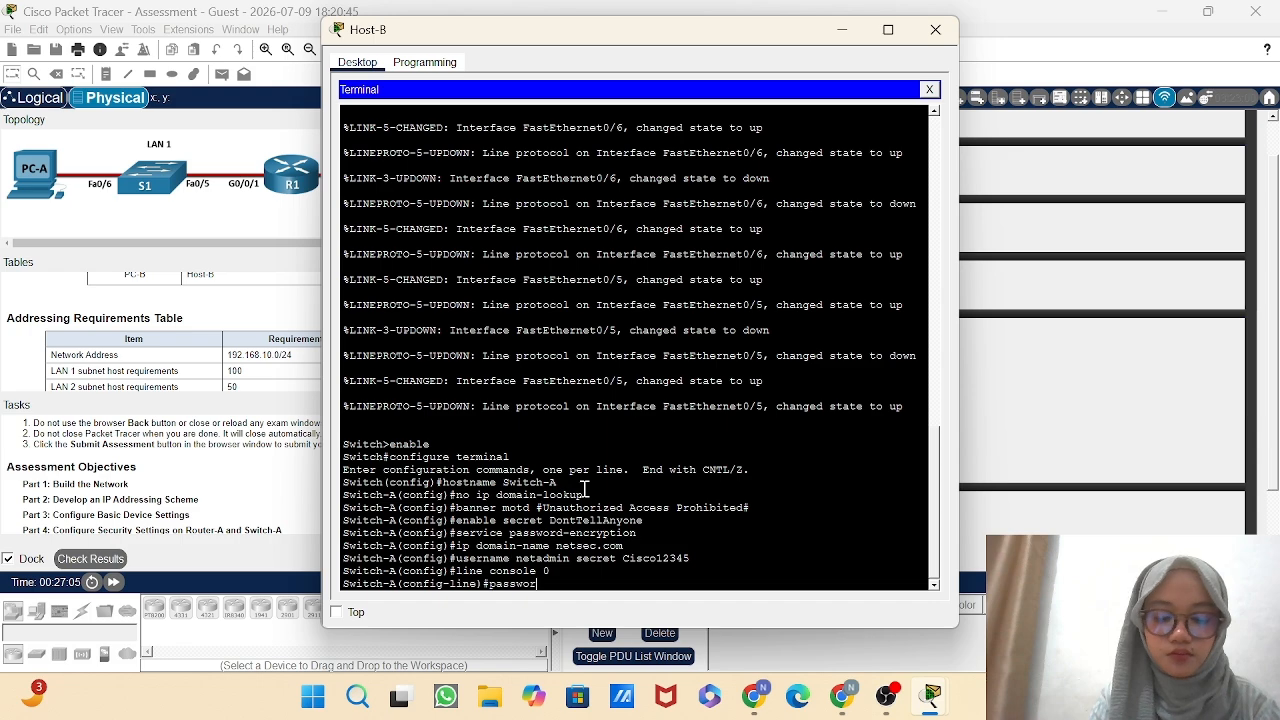
type("d C")
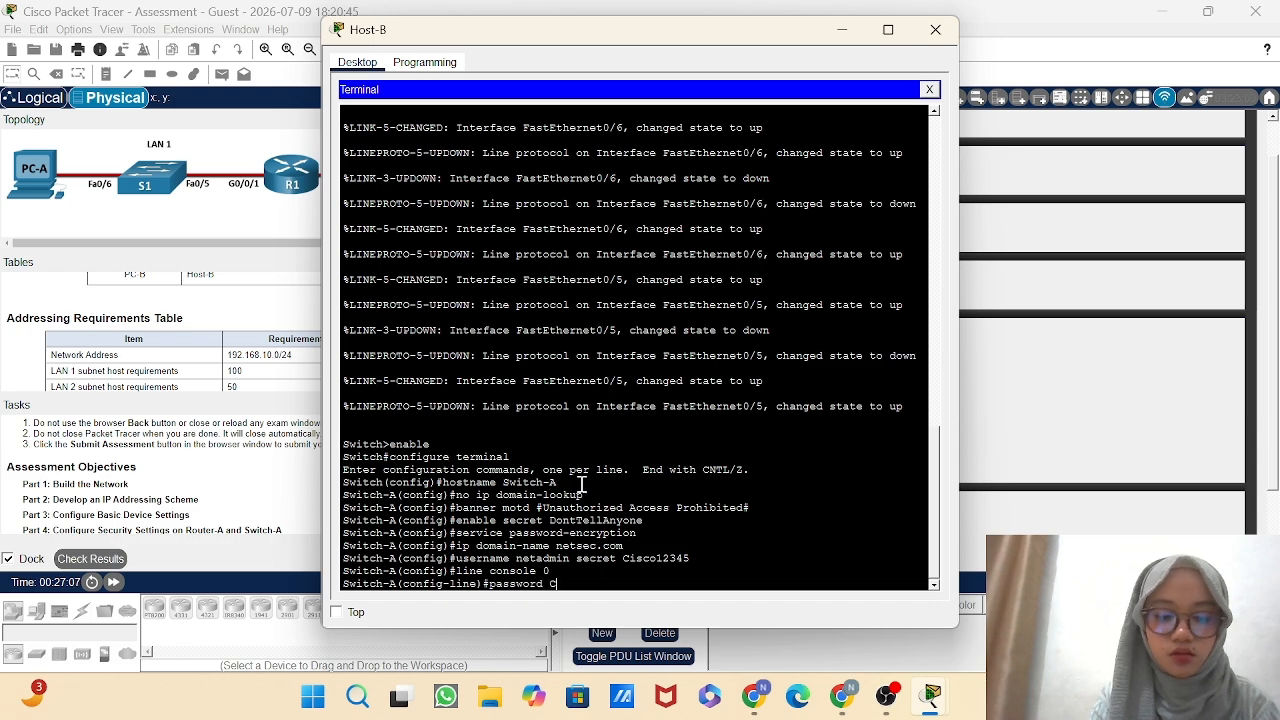
type("@n")
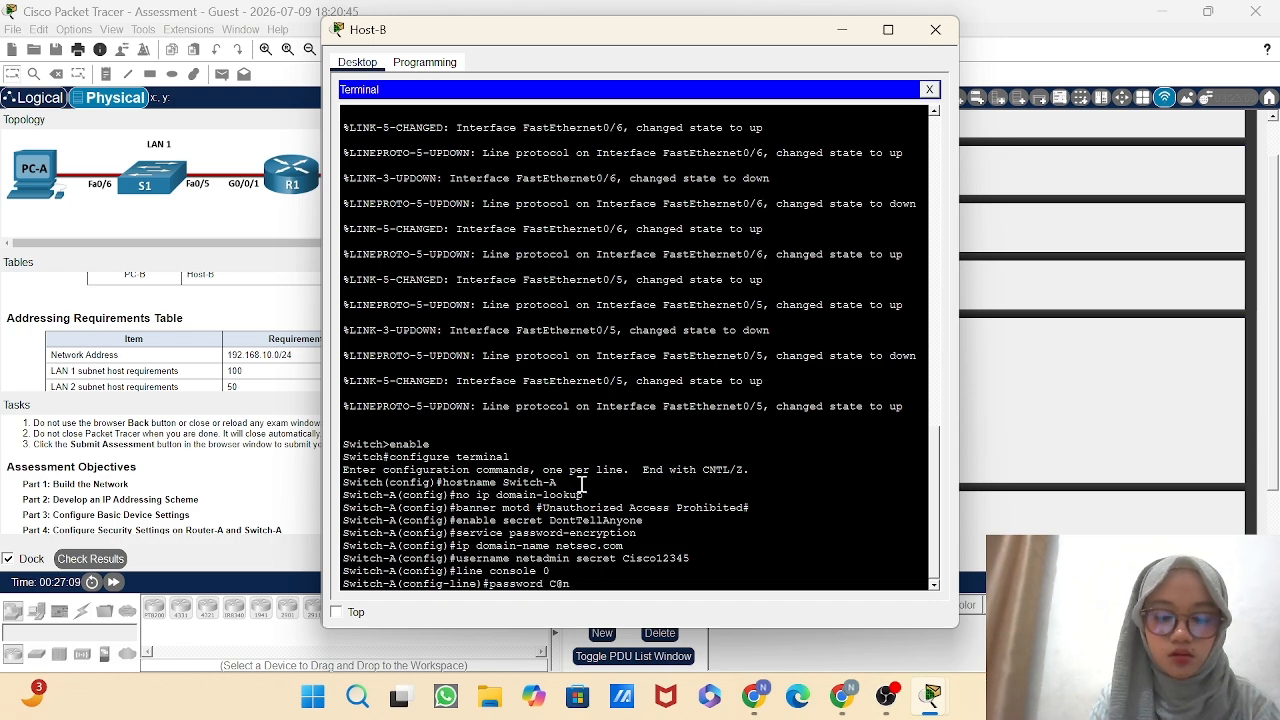
type("s")
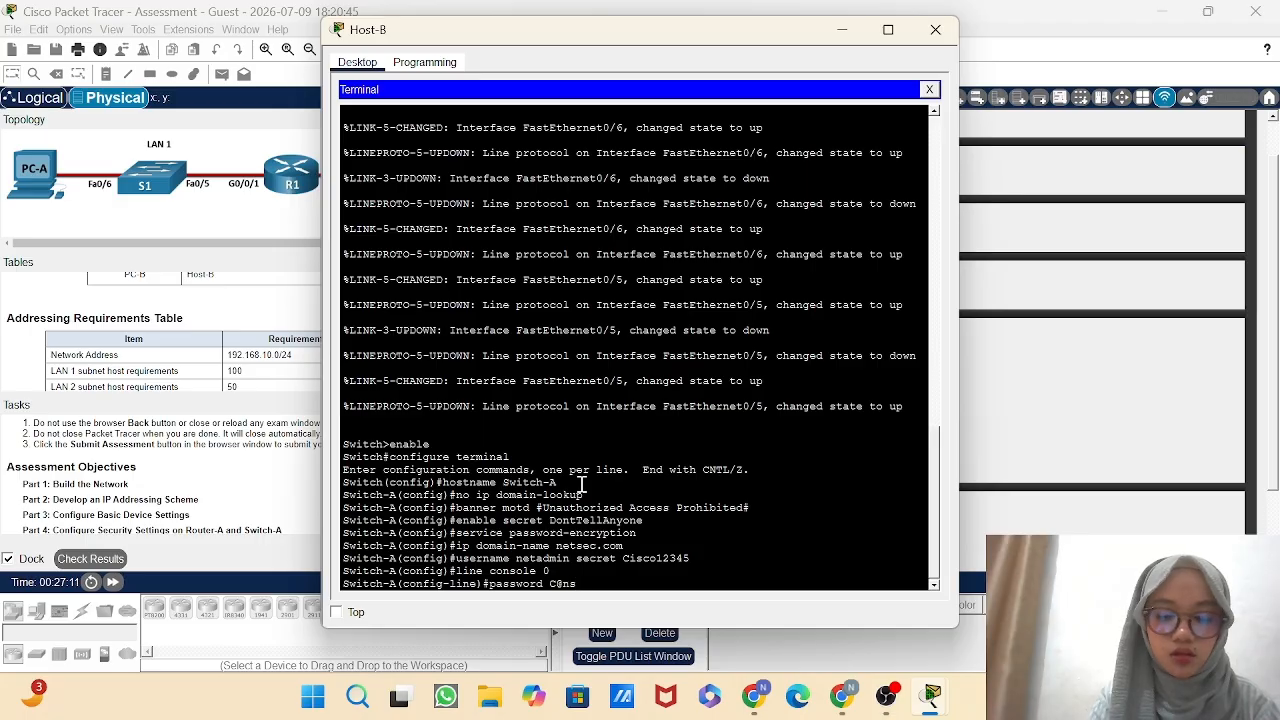
type("Passw!")
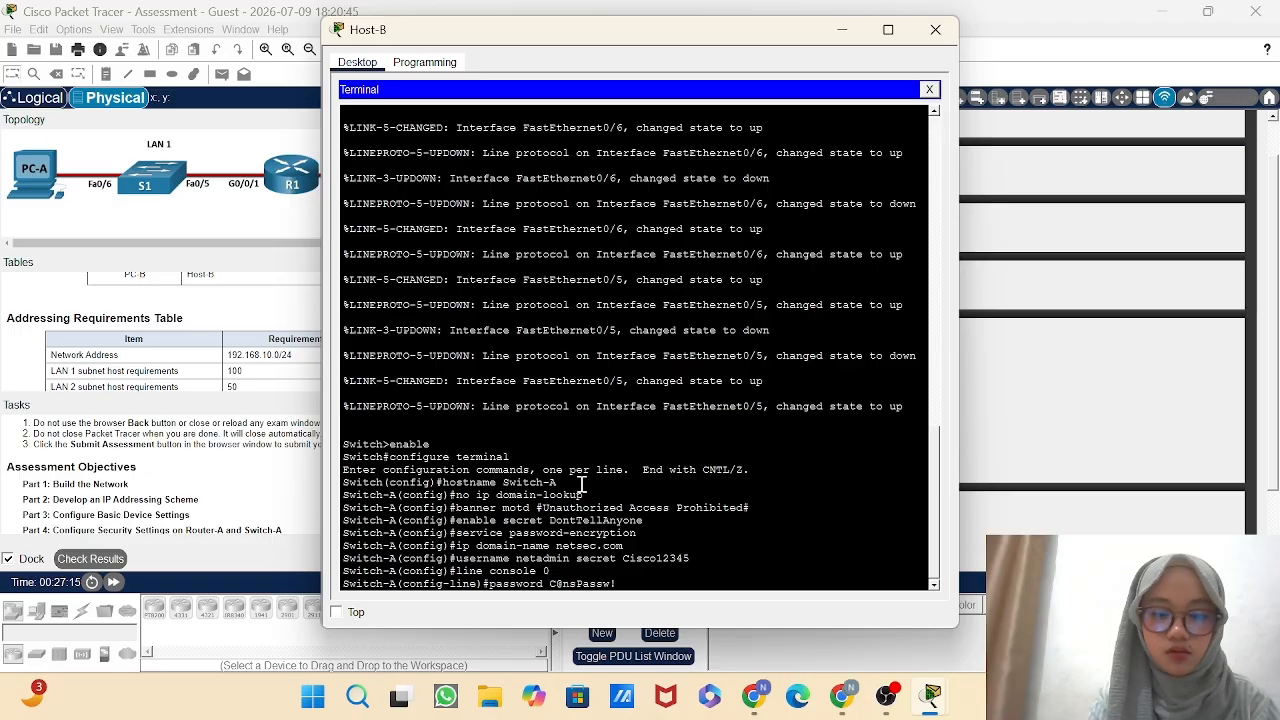
key("Return")
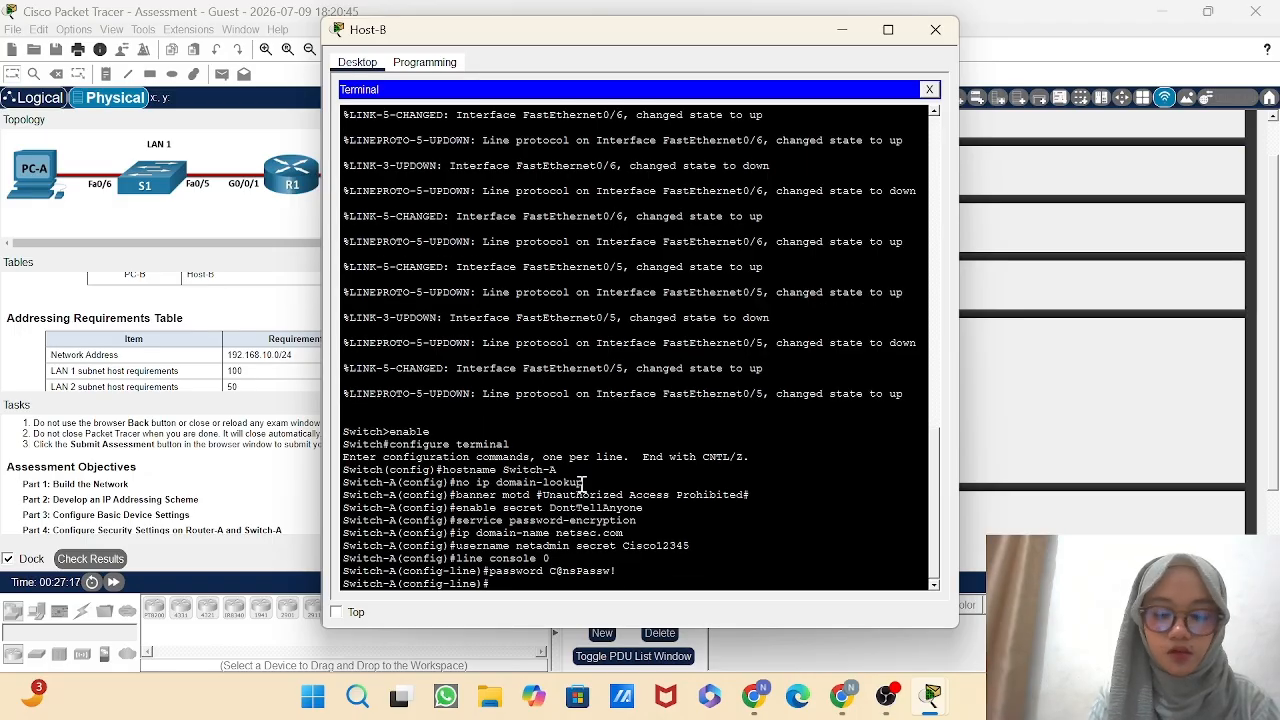
Enable password login on Switch-A's console line and return to global configuration mode.
type("login")
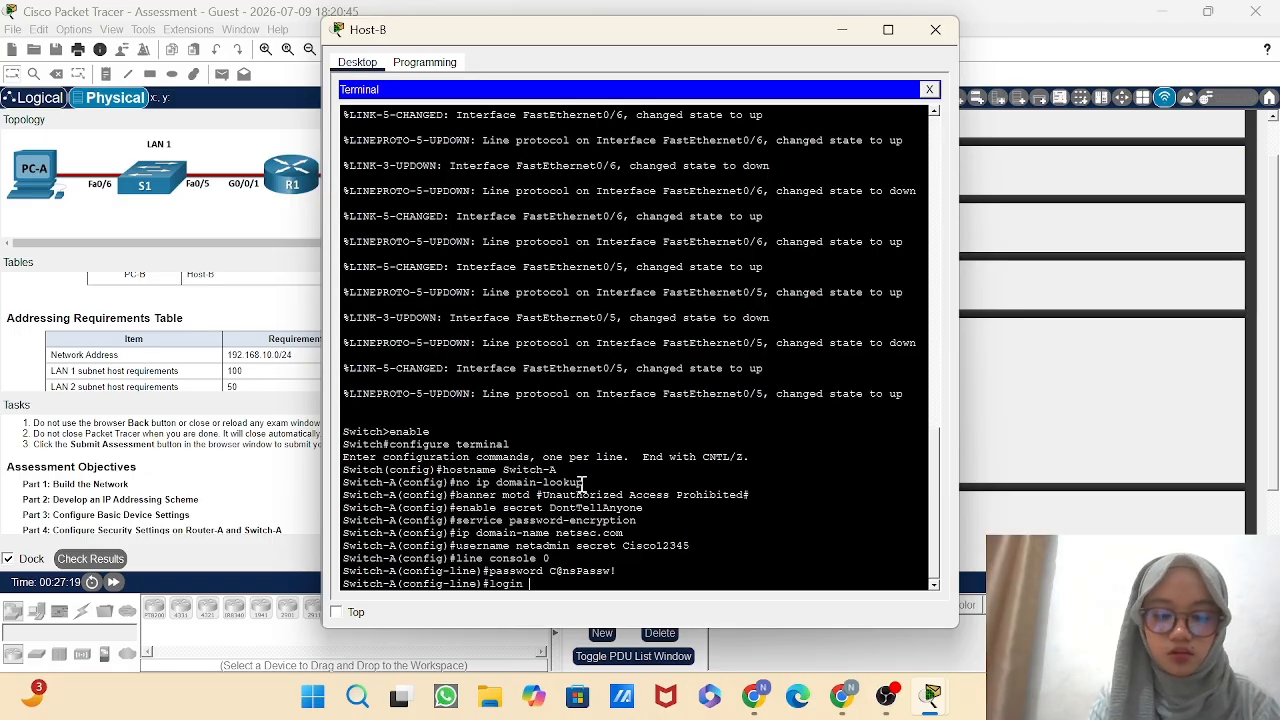
key("Return")
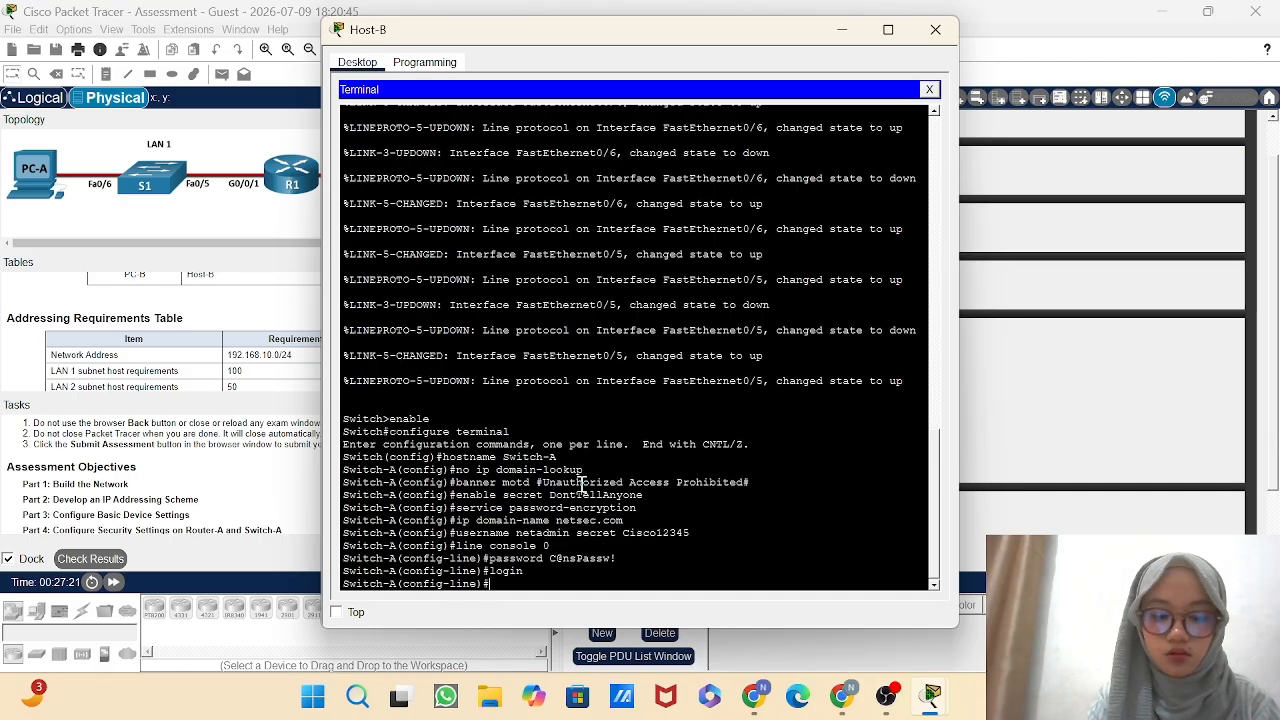
type("exit")
key("Return")
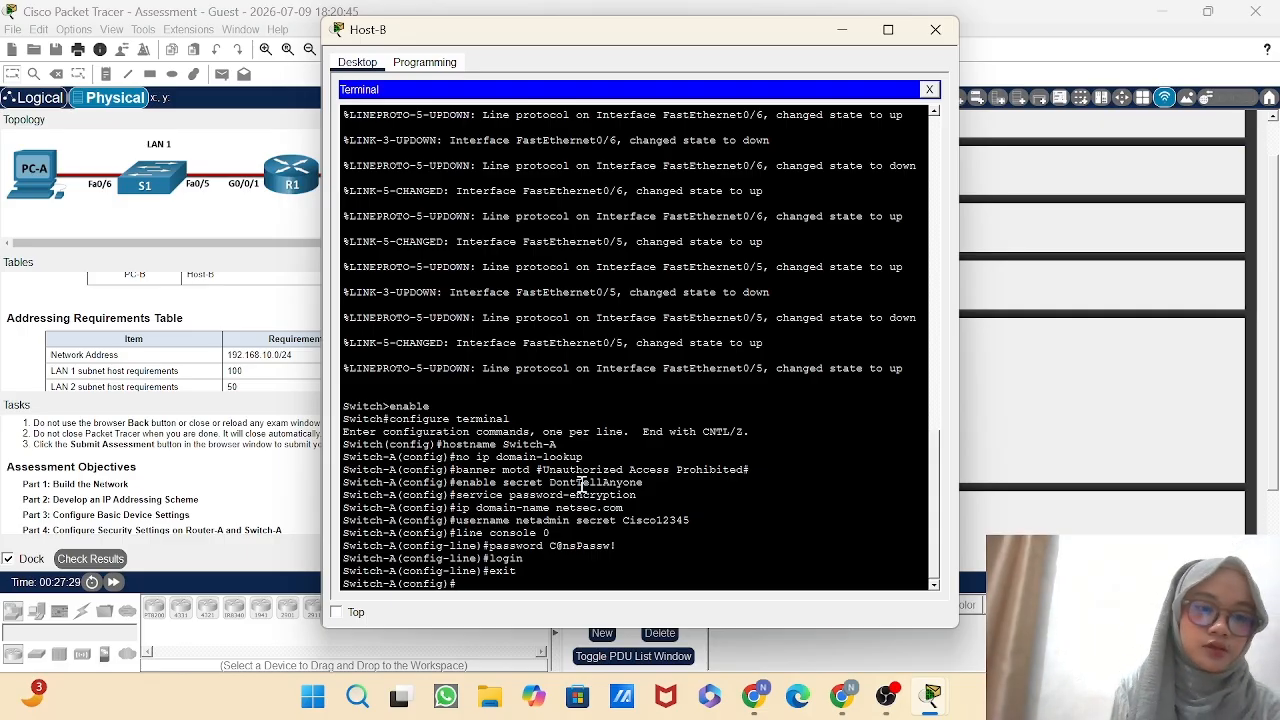
Configure Switch-A's VTY lines 0 to 15 to authenticate against the local user database.
type("line")
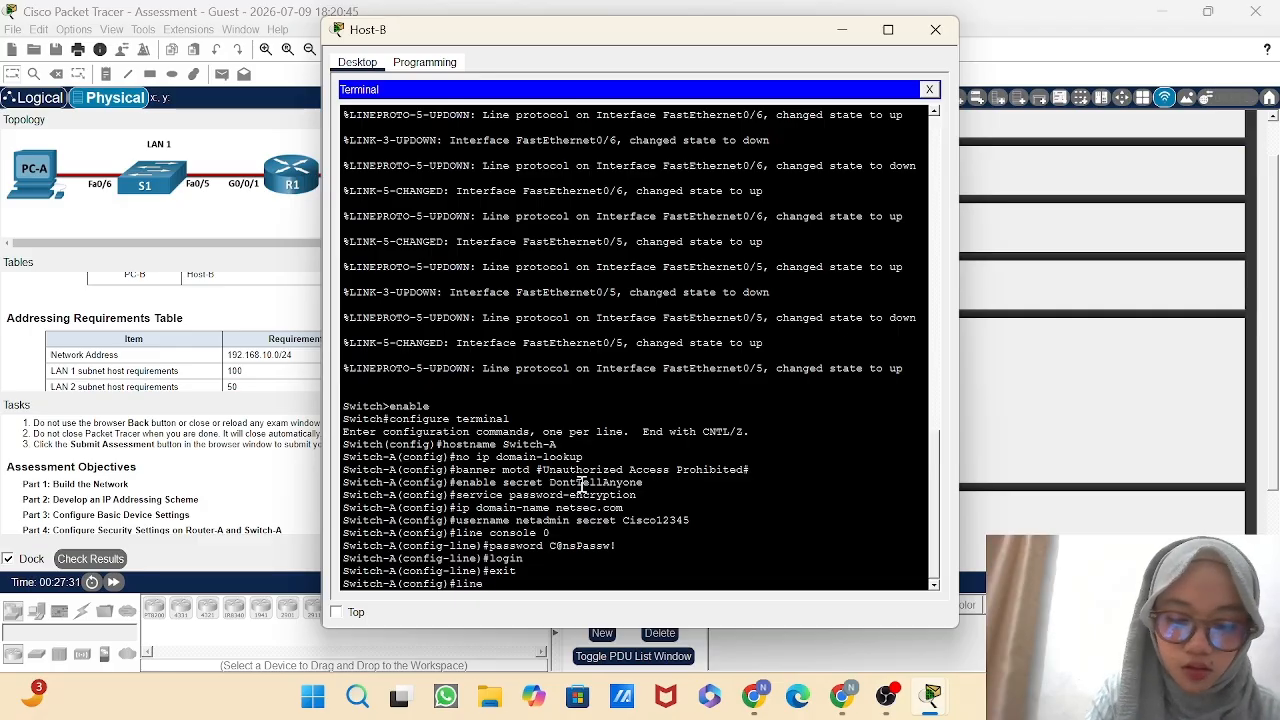
type(" vty 0 15")
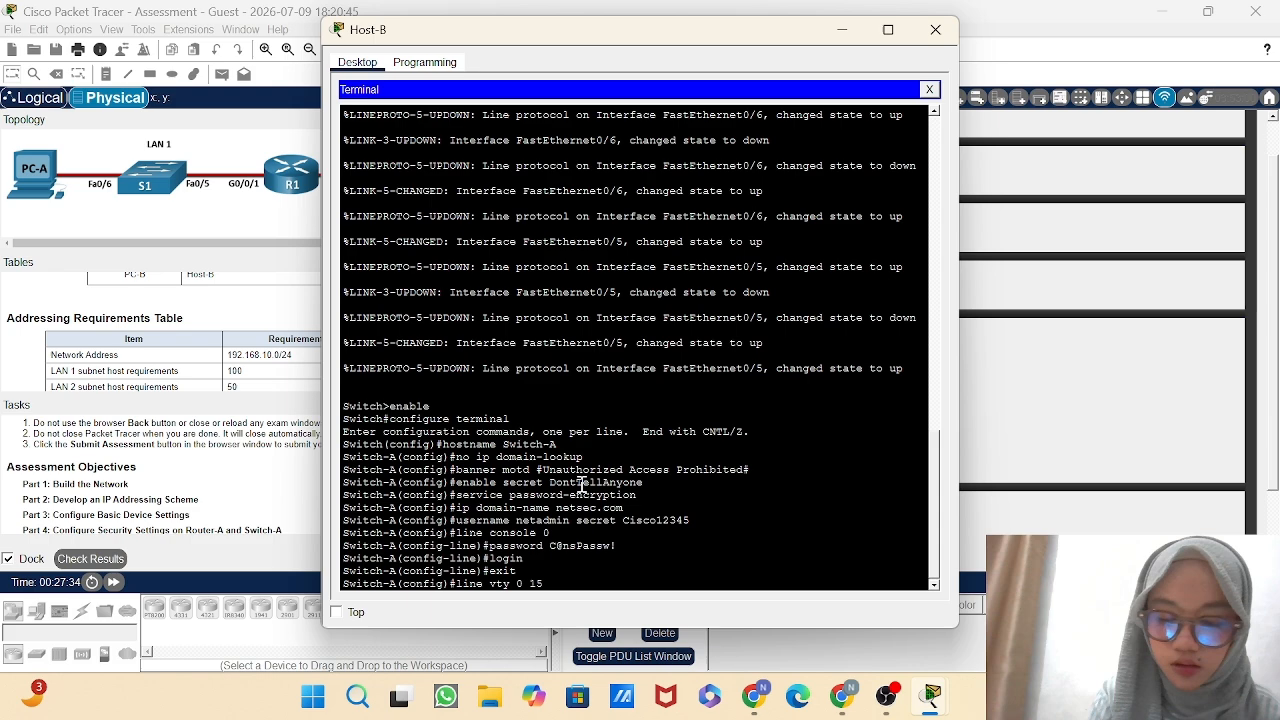
key("Return")
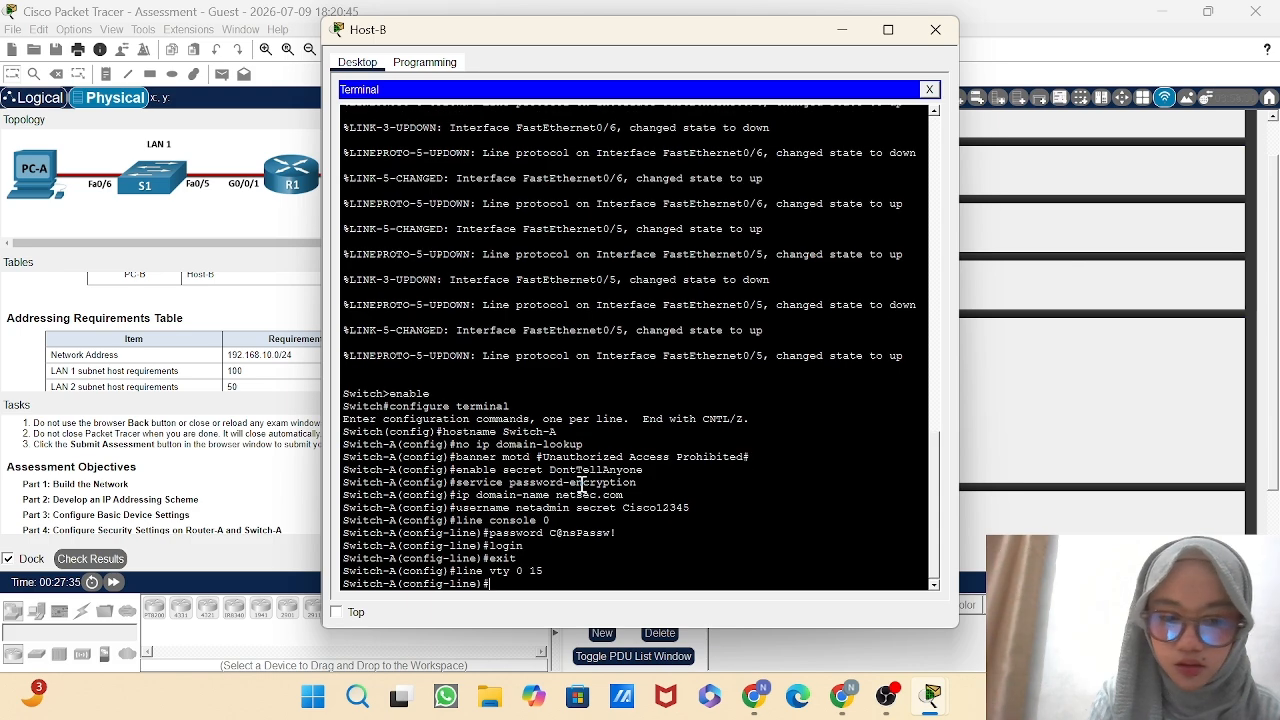
type("logi")
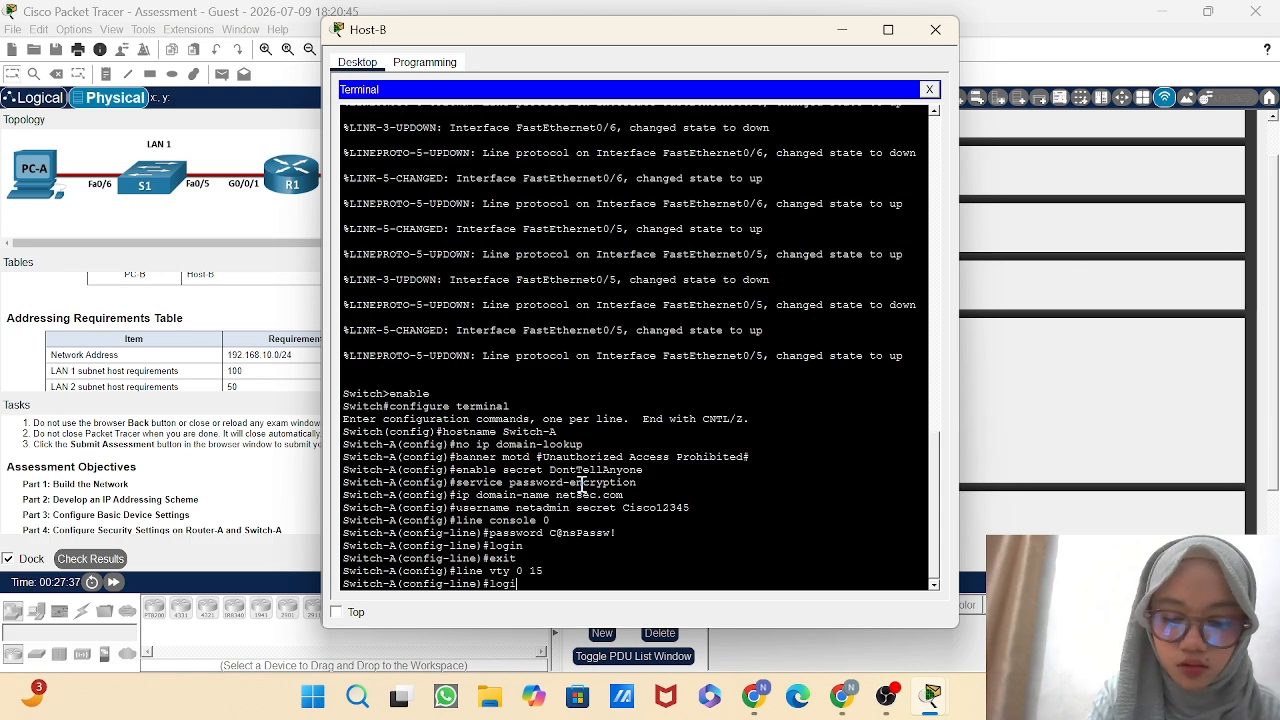
type("n local")
key("Return")
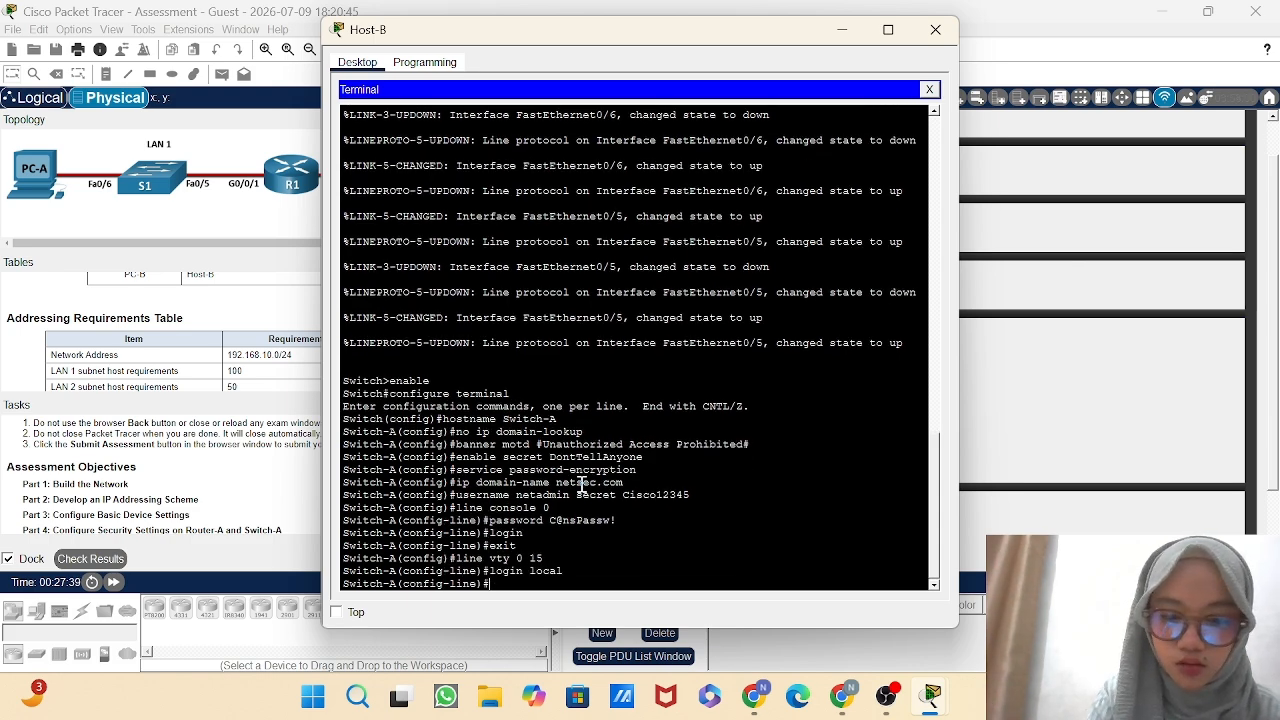
Restrict incoming connections on Switch-A's VTY lines to SSH only and return to global configuration mode.
type("t")
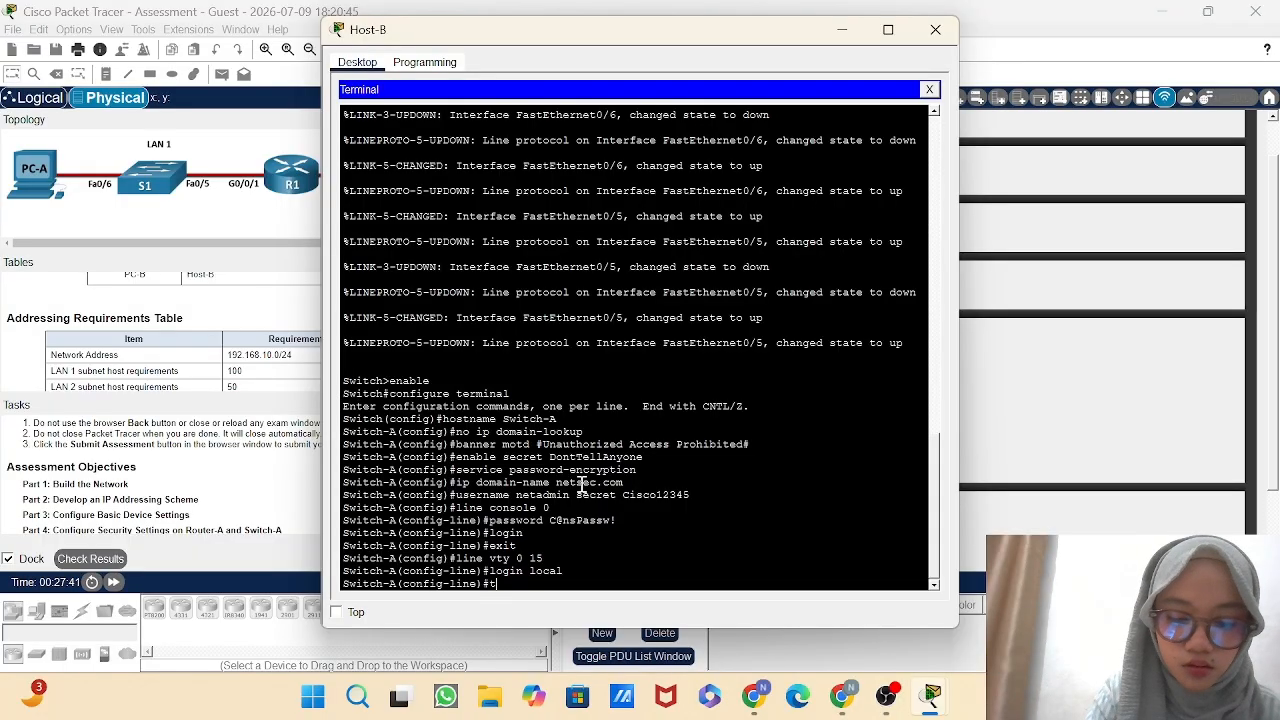
type("ranspo")
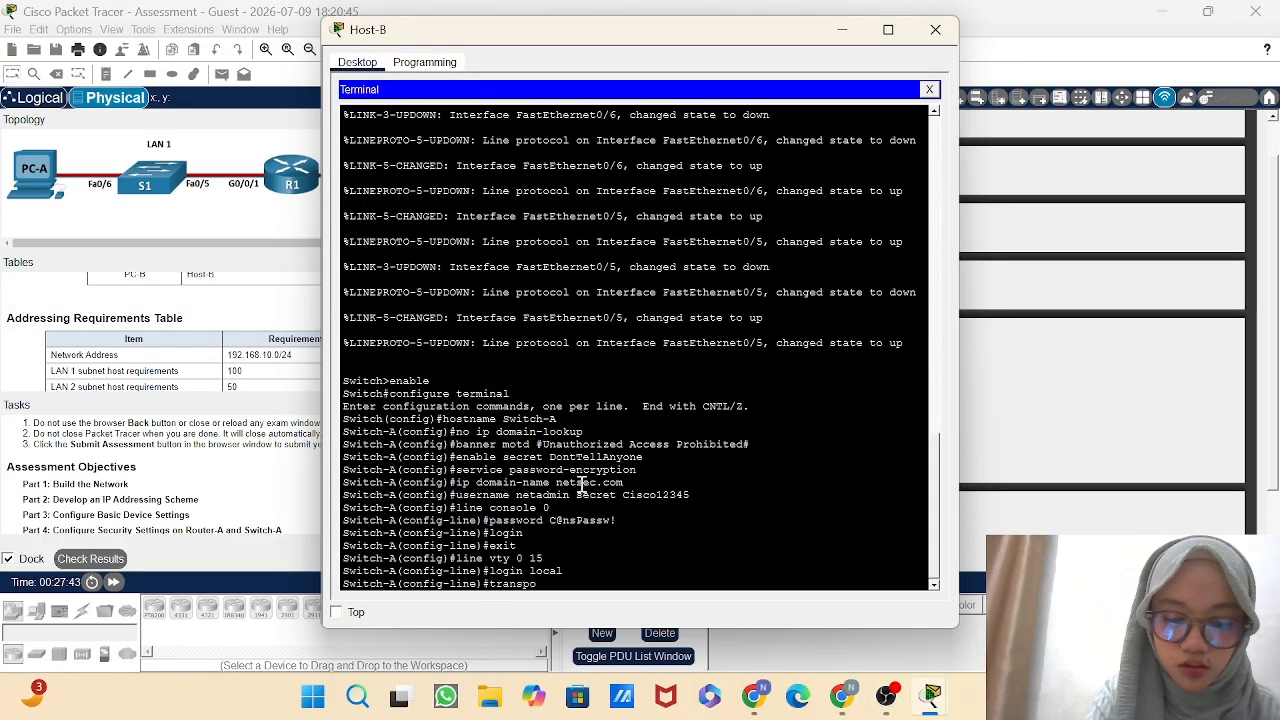
type("rt")
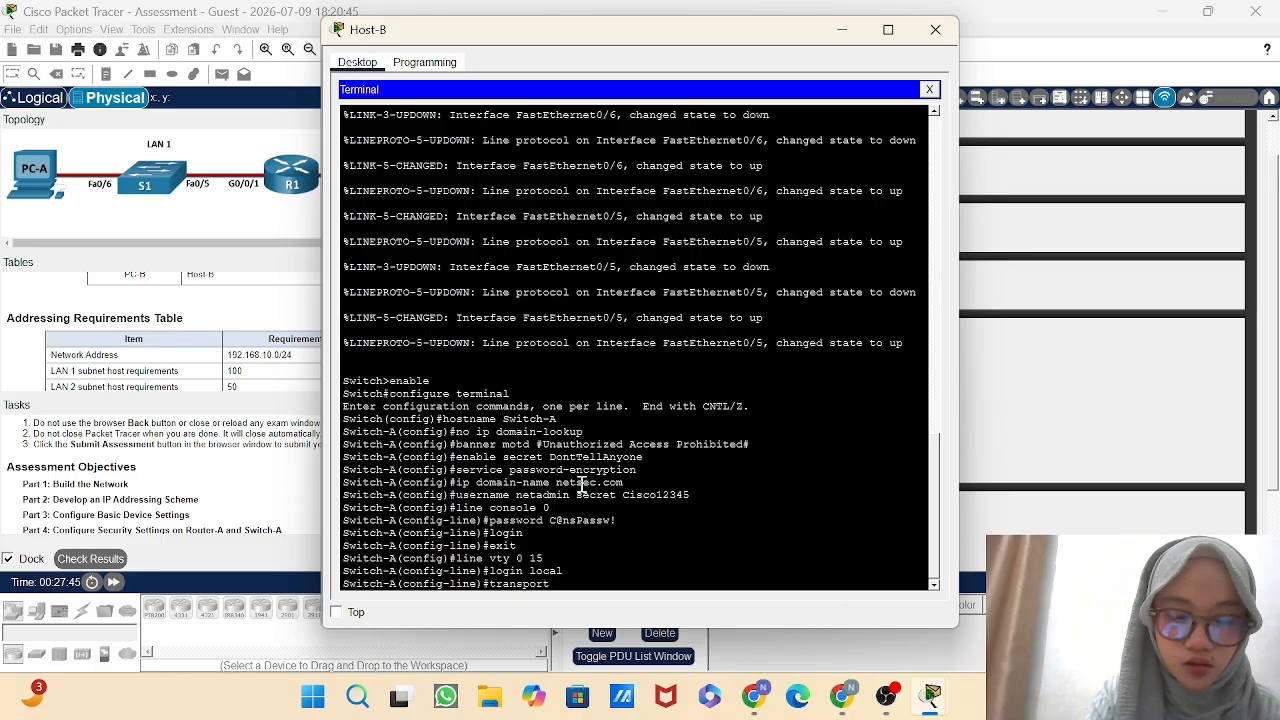
type(" input s")
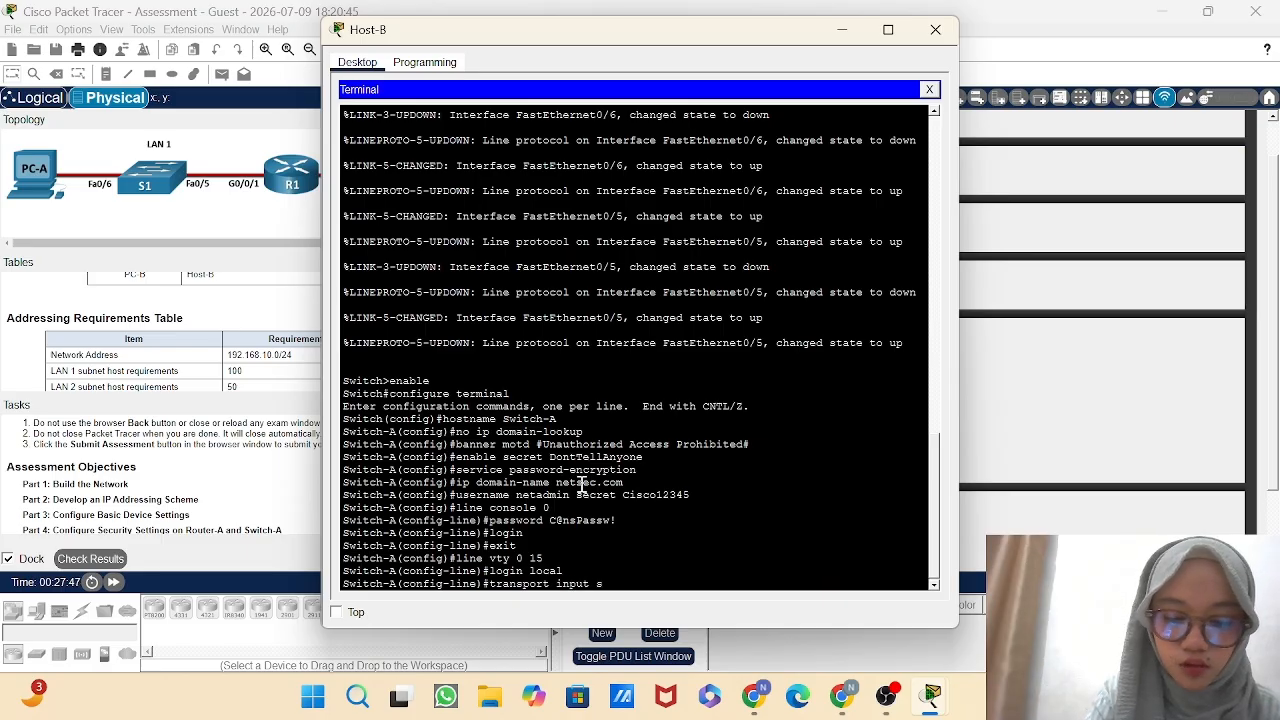
type("sh")
key("Return")
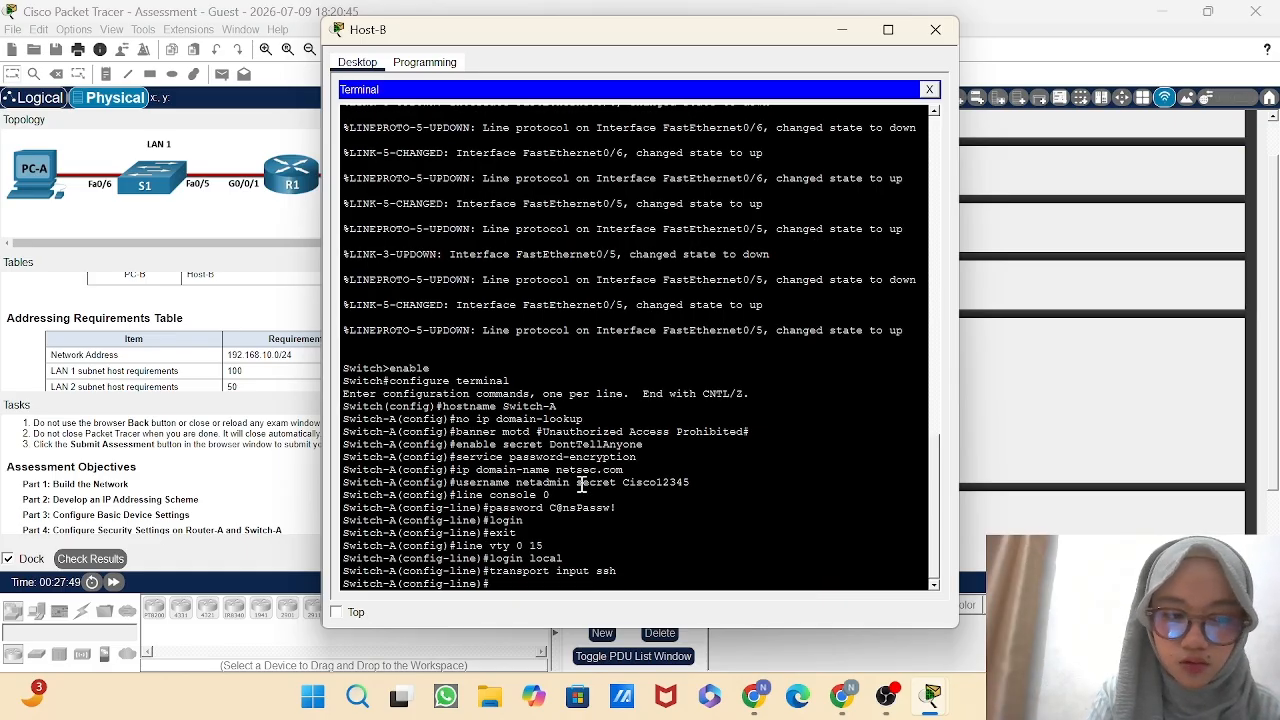
type("exit")
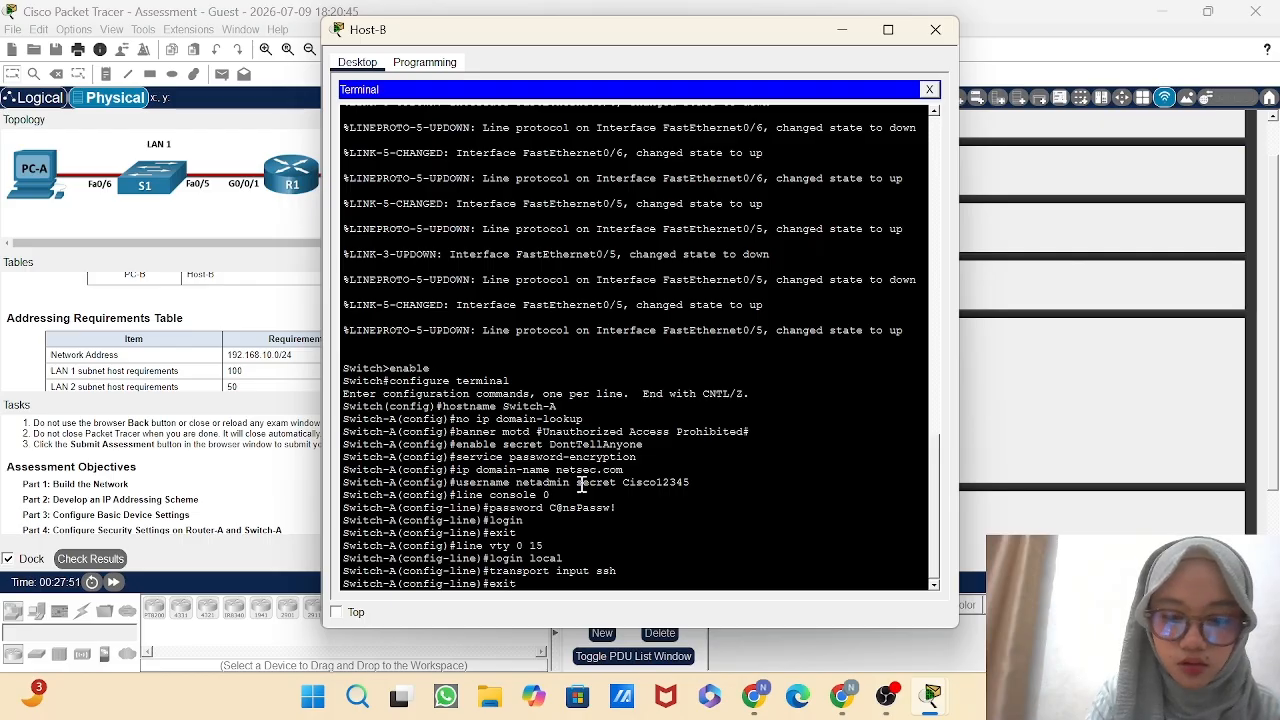
key("Return")
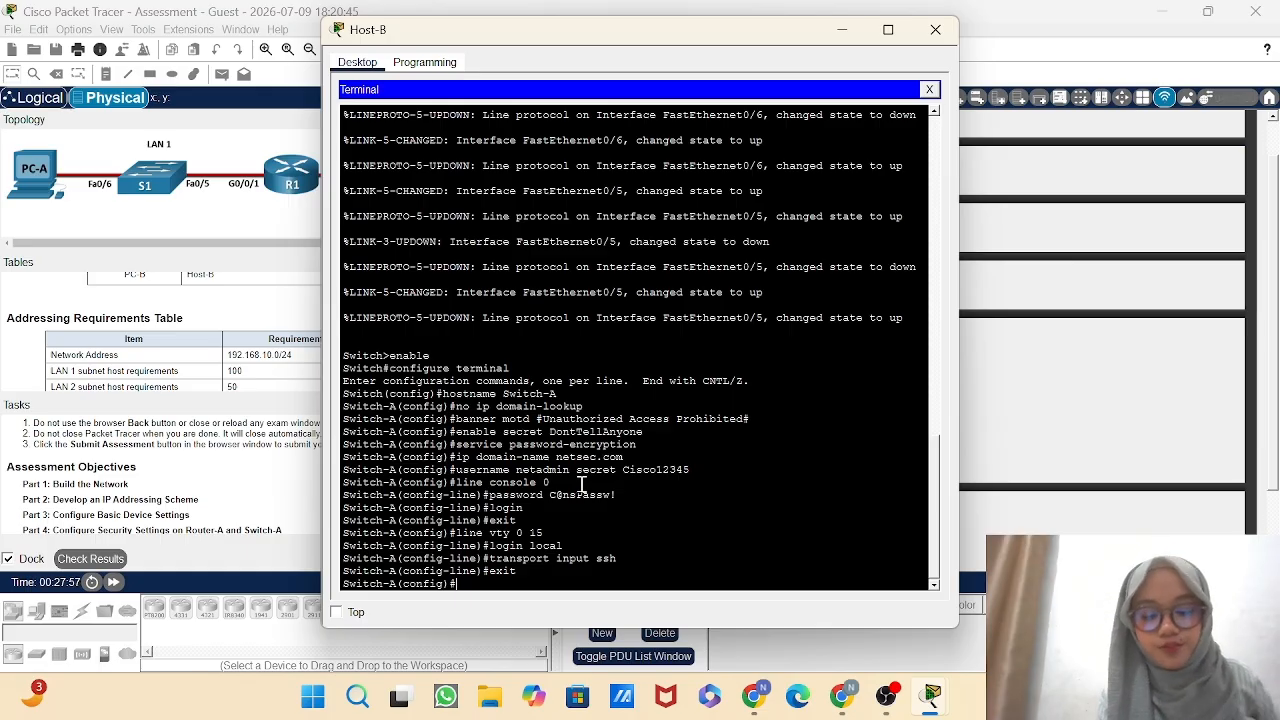
Generate RSA crypto keys on Switch-A with a 1024-bit modulus.
type("cr")
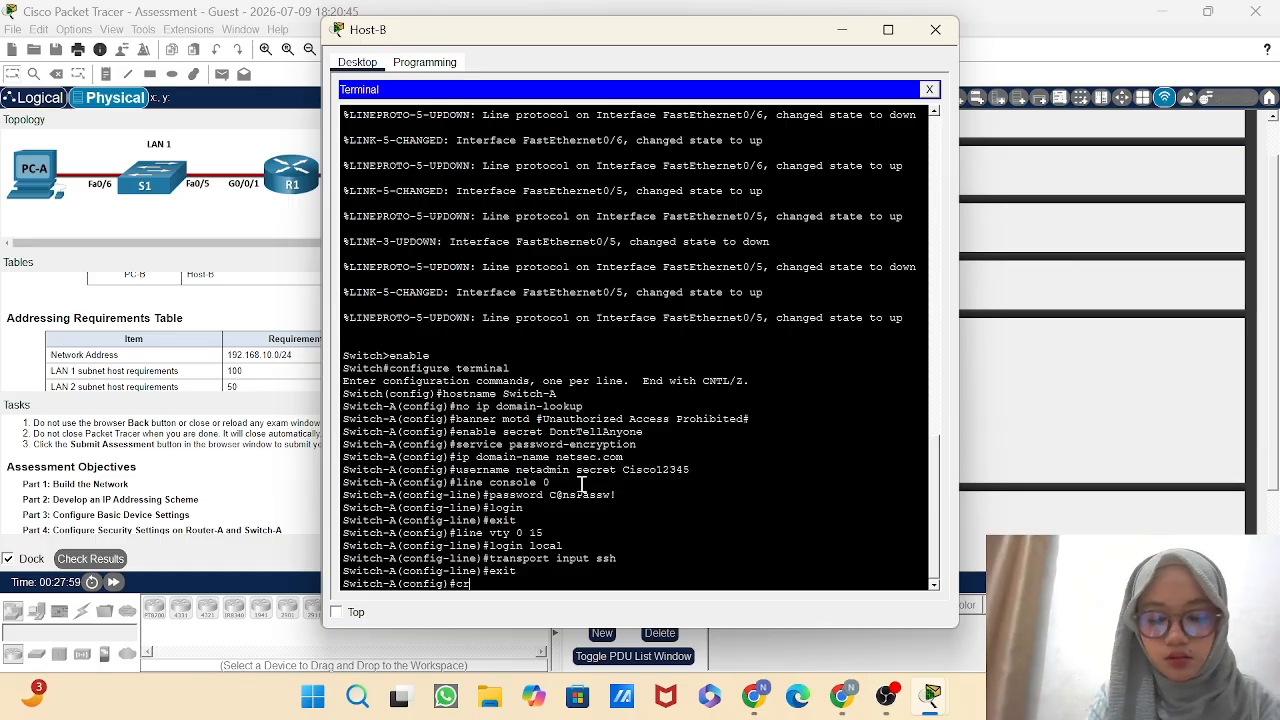
type("ypto")
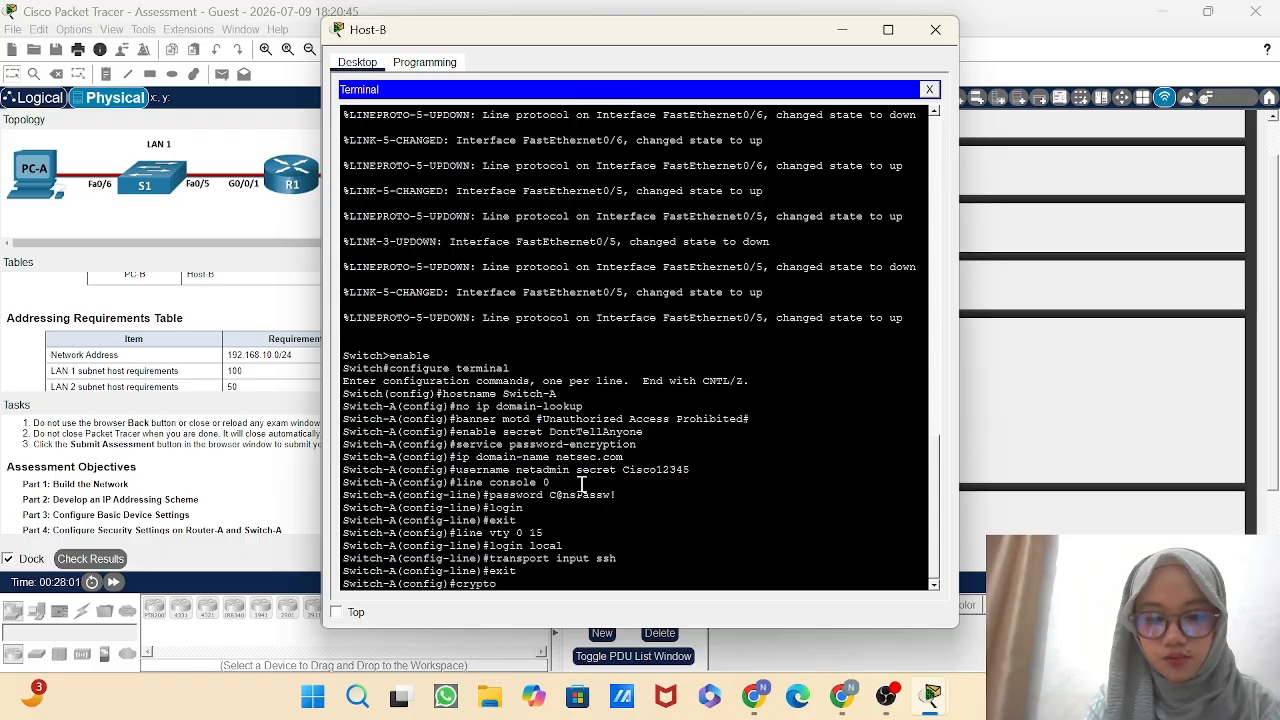
type(" ke")
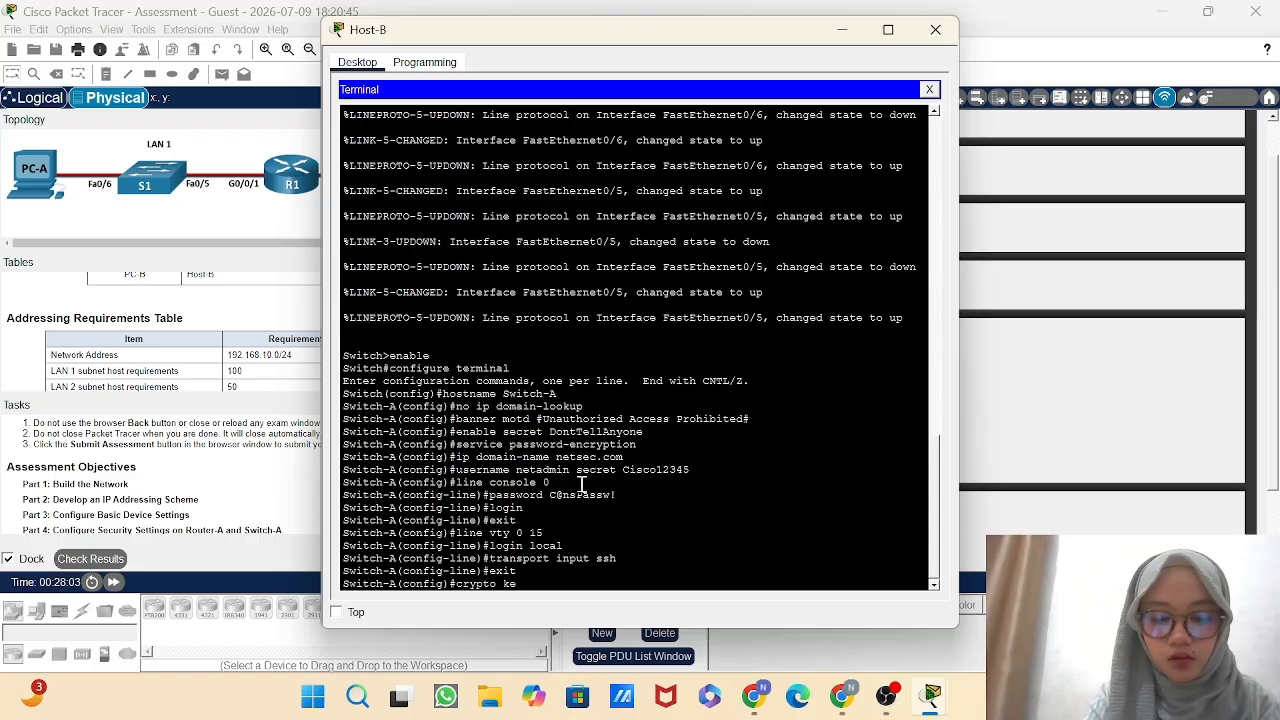
type("y generate ")
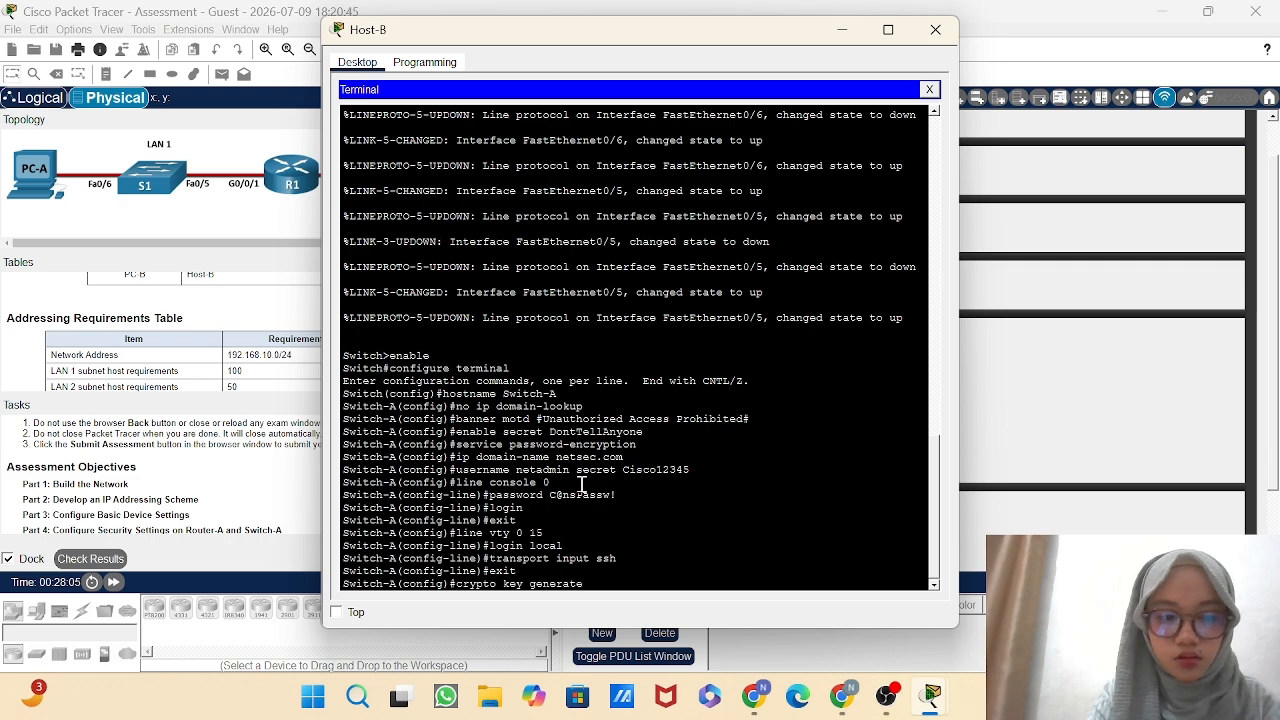
type("rsa")
key("Return")
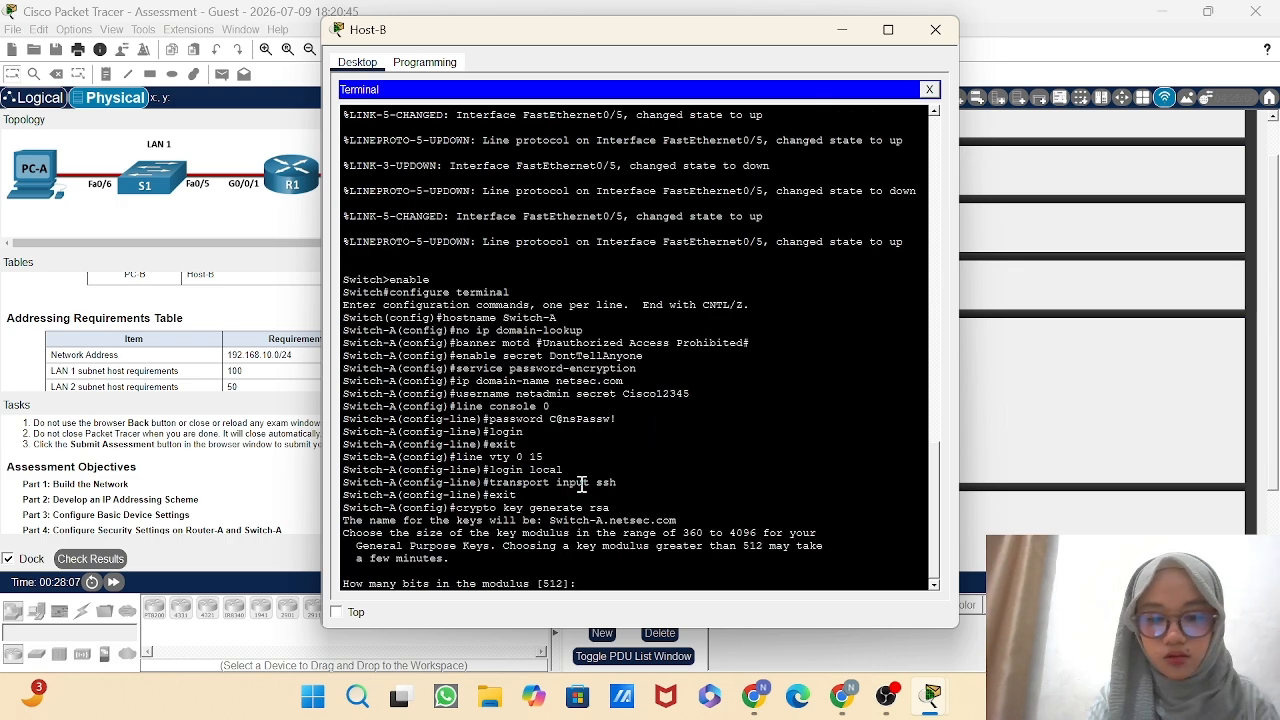
type("10")
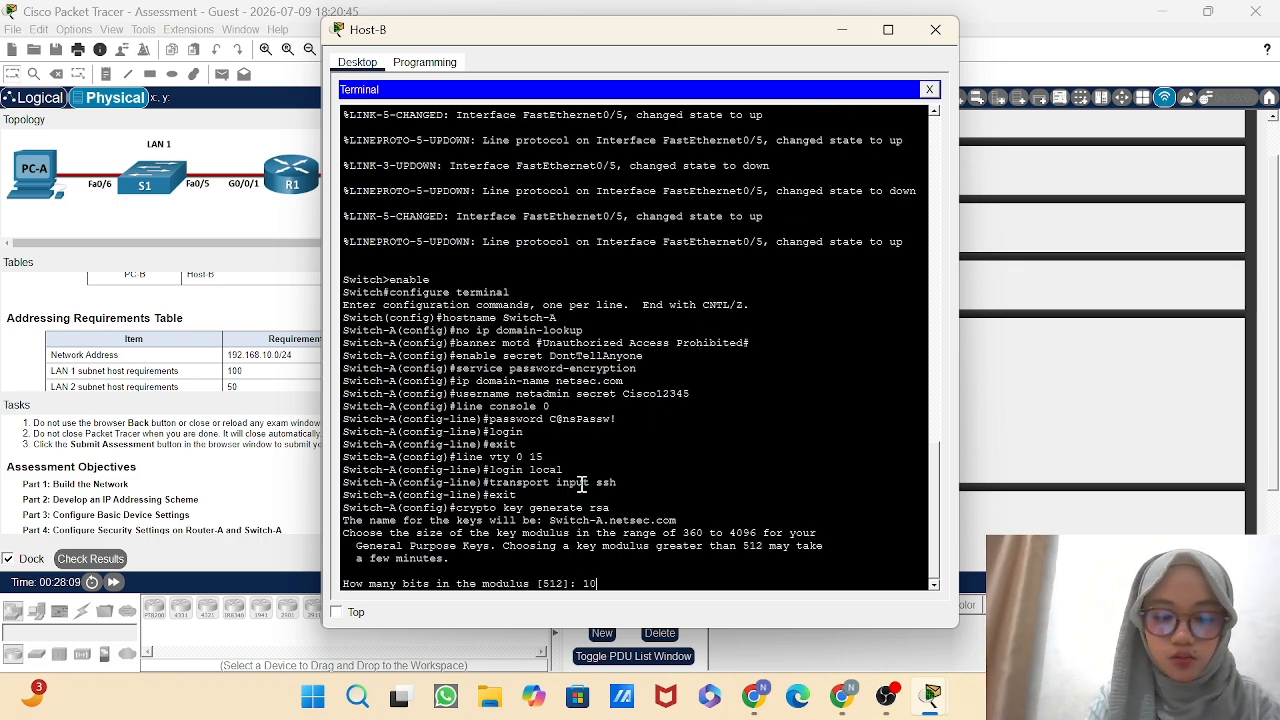
type("24")
key("Return")
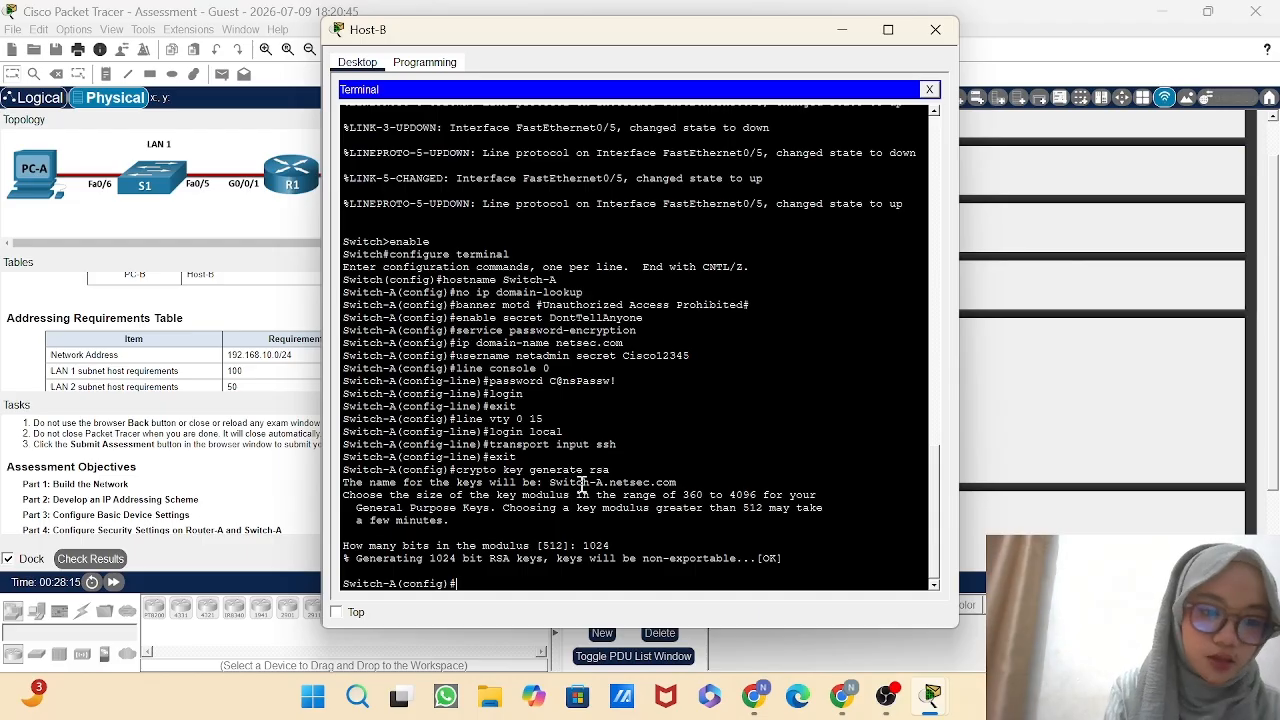
Enter Switch-A's VLAN 1 interface configuration and set its description to "Management Interface".
type("int")
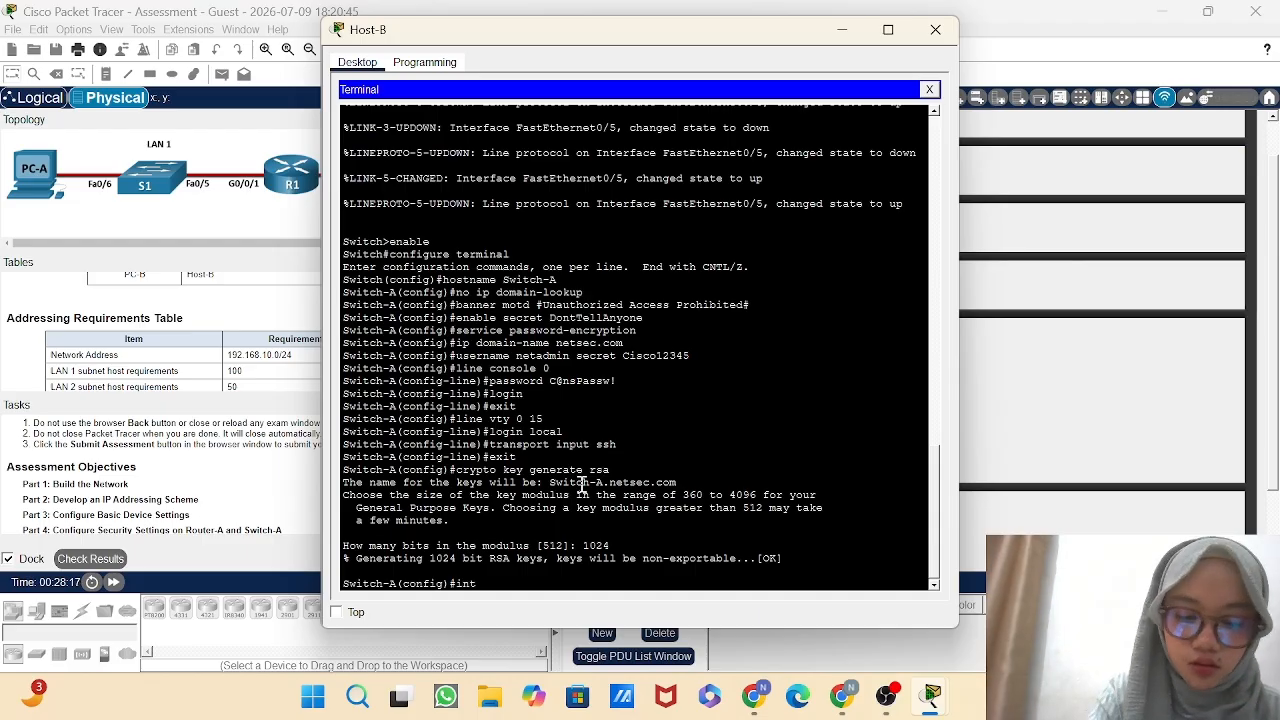
type("erface vla")
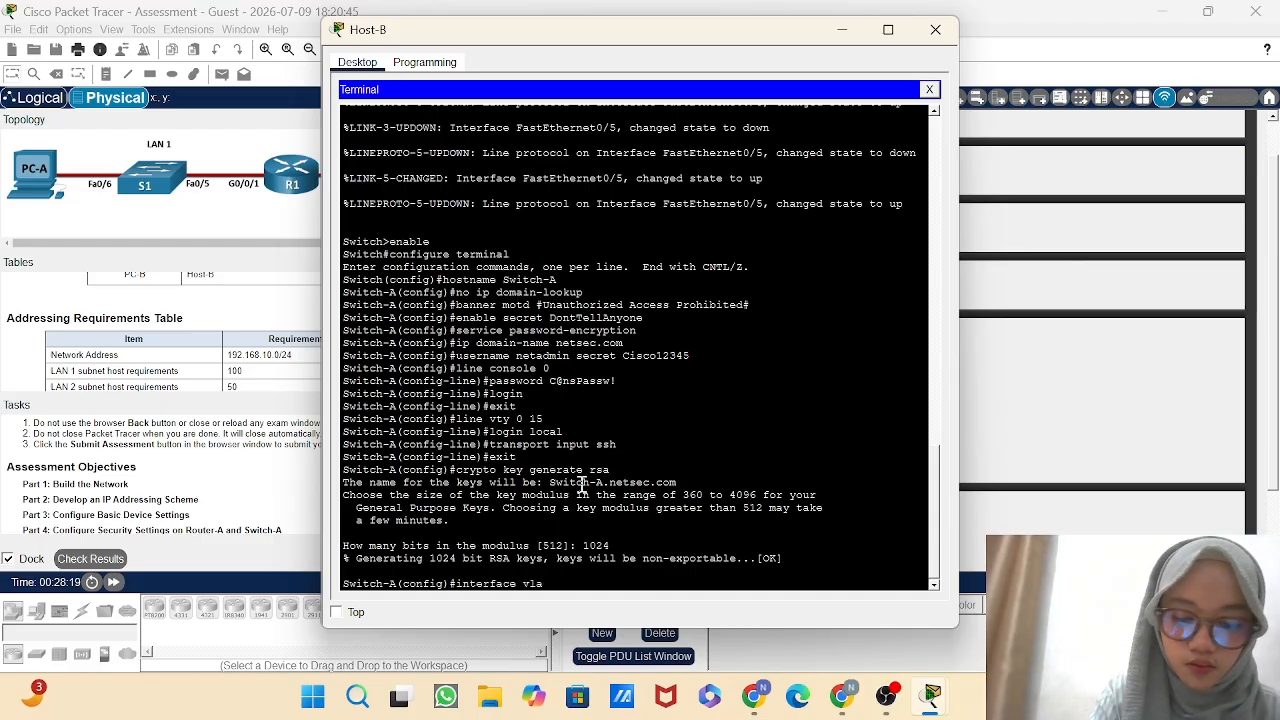
type("n 1")
key("BackSpace")
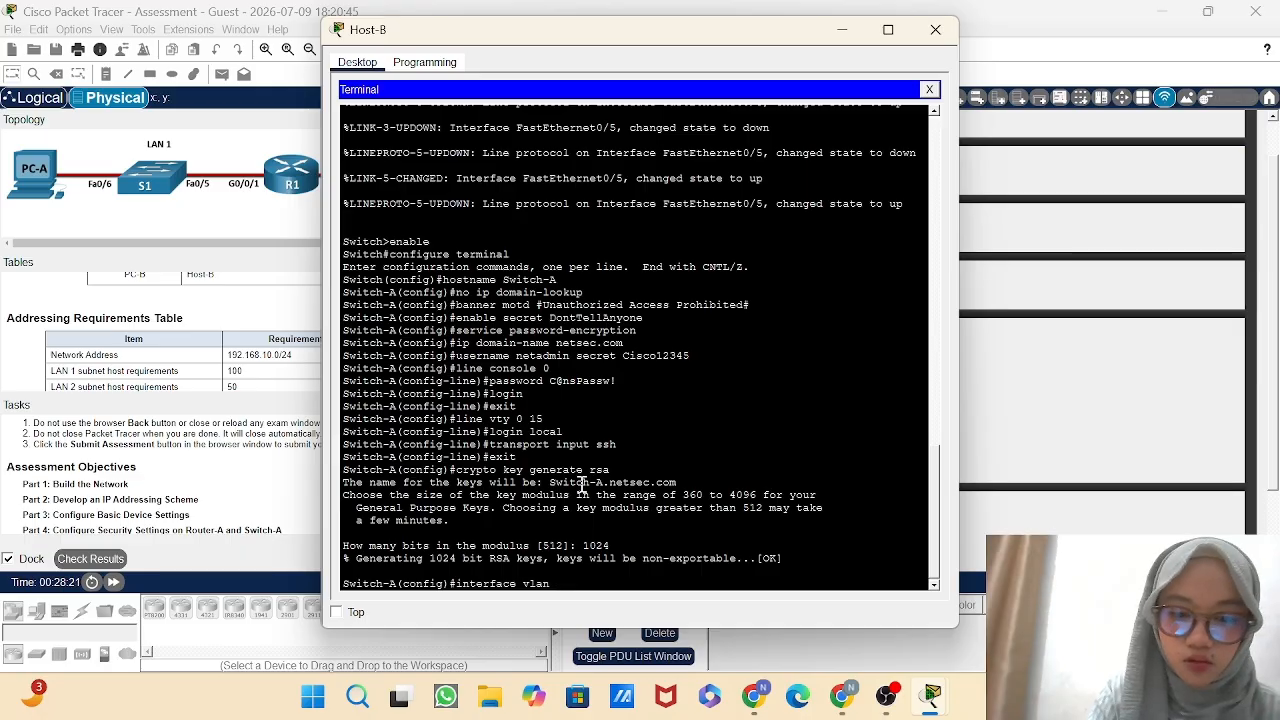
type("1")
key("Return")
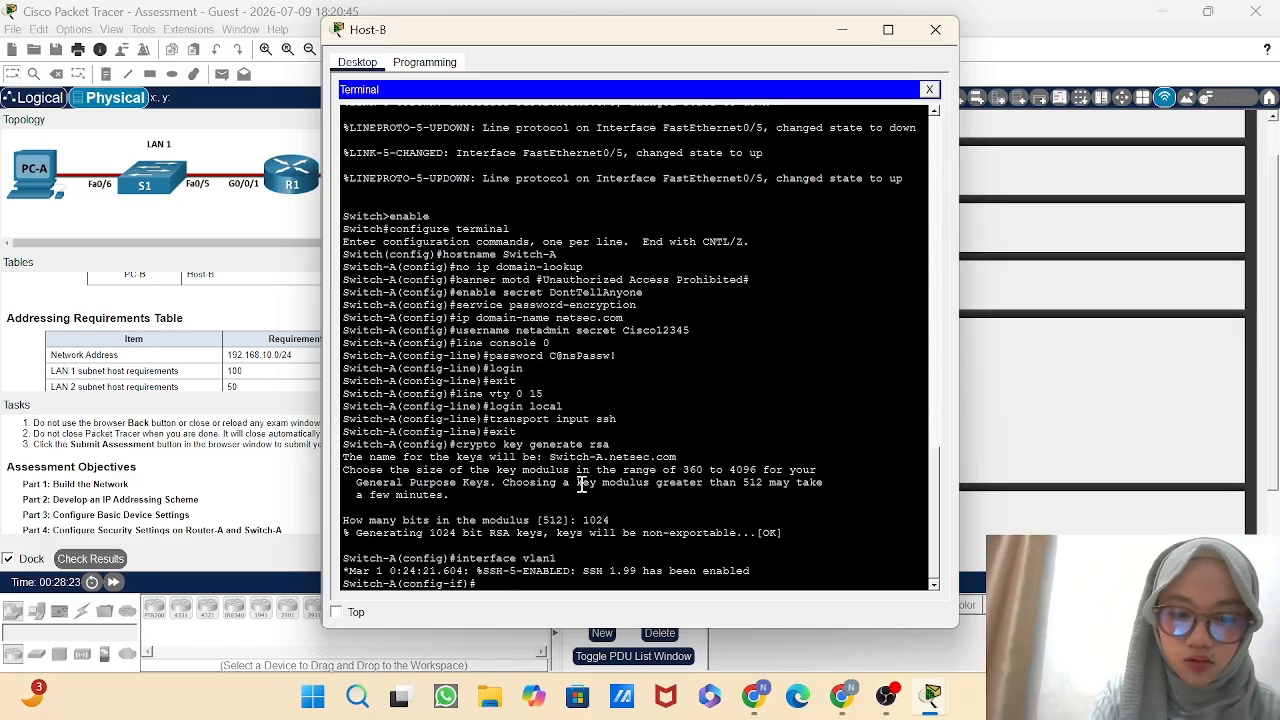
type("se")
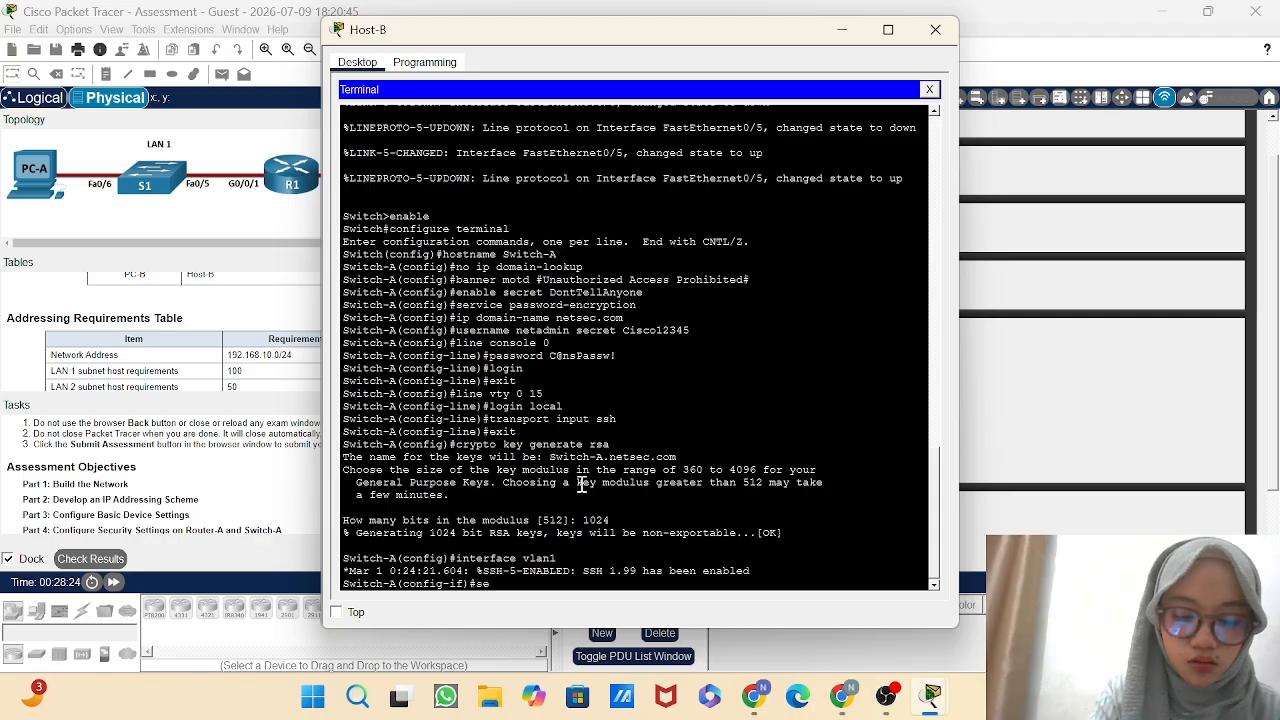
key("BackSpace")
key("BackSpace")
type("d")
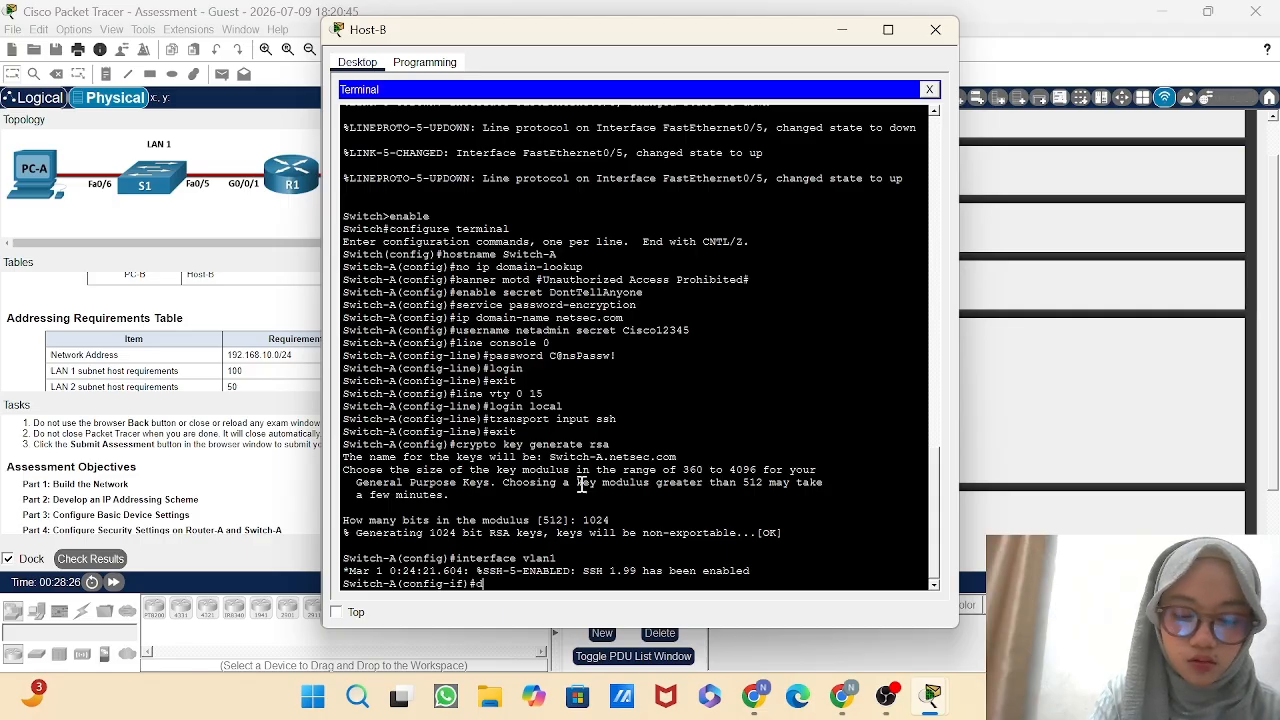
type("escrp")
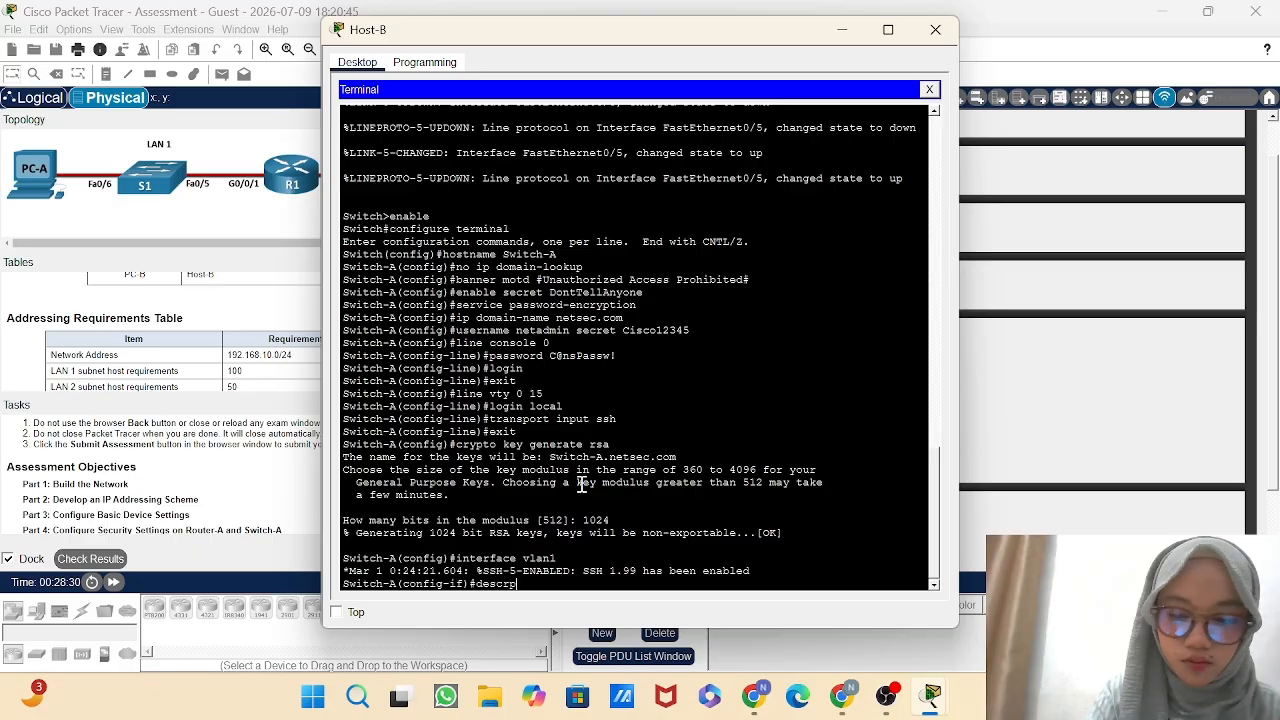
key("BackSpace")
type("ipti")
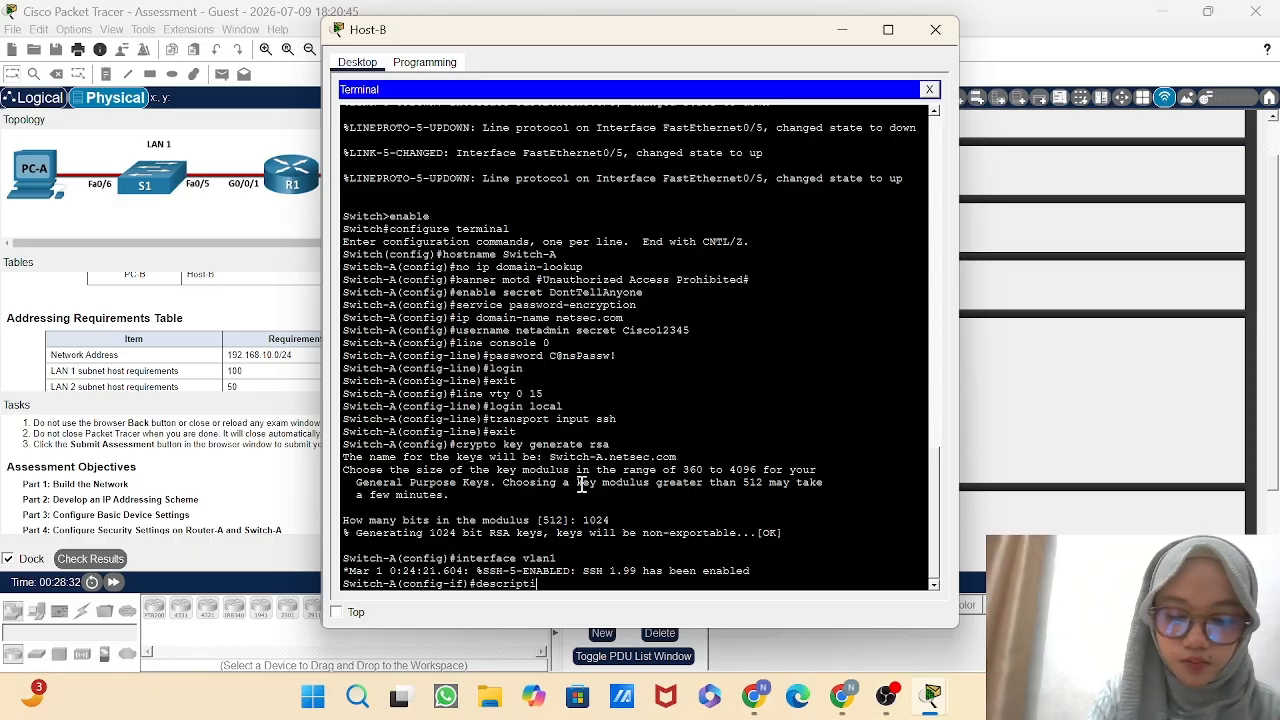
type("on")
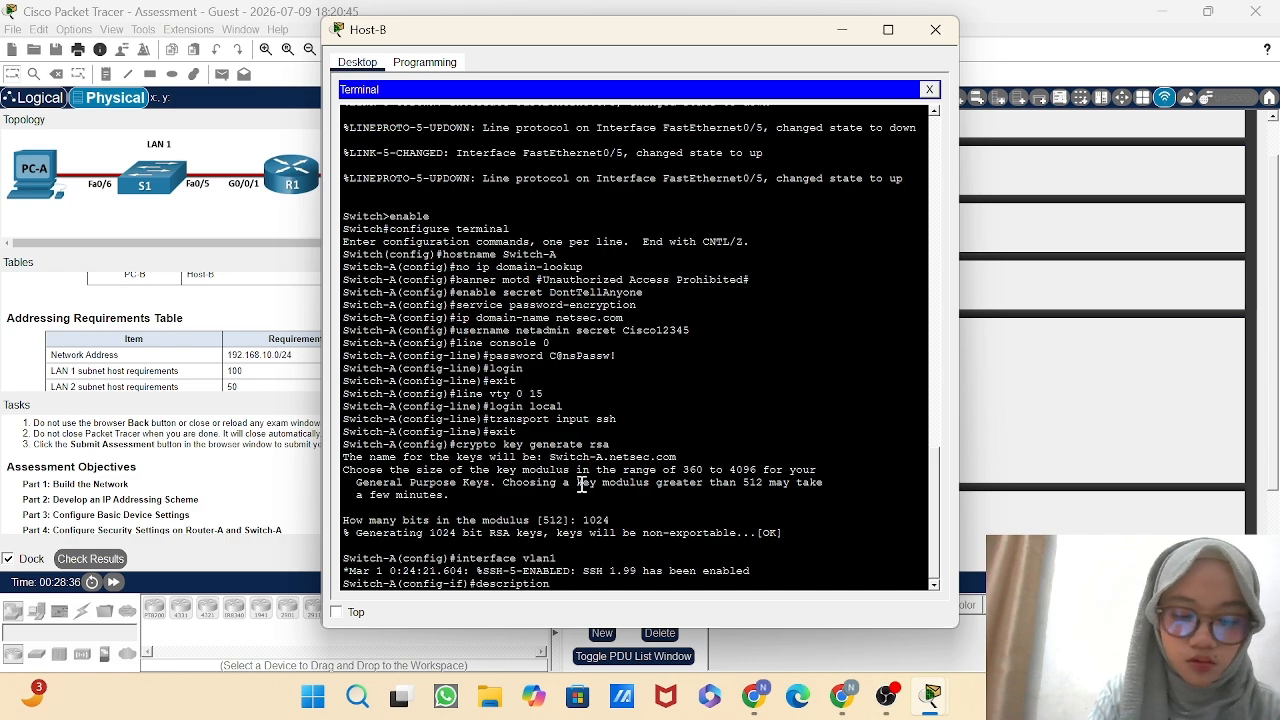
type(" Manag")
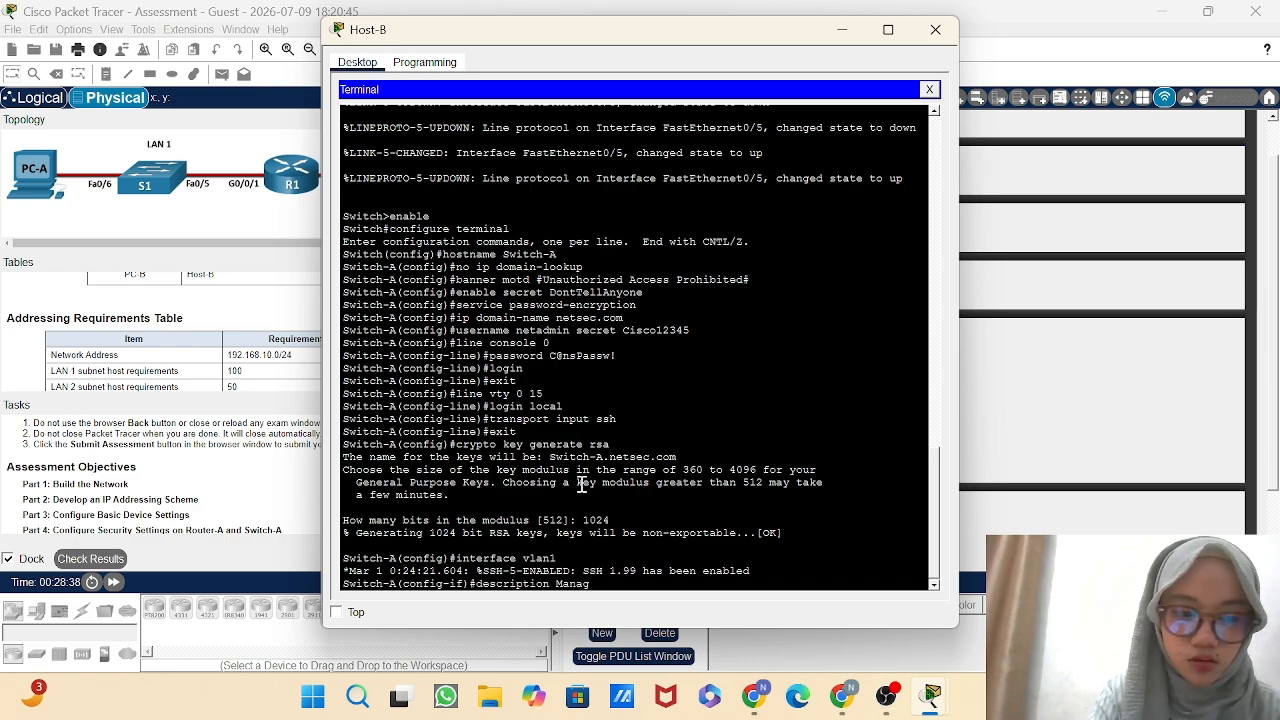
type("ement")
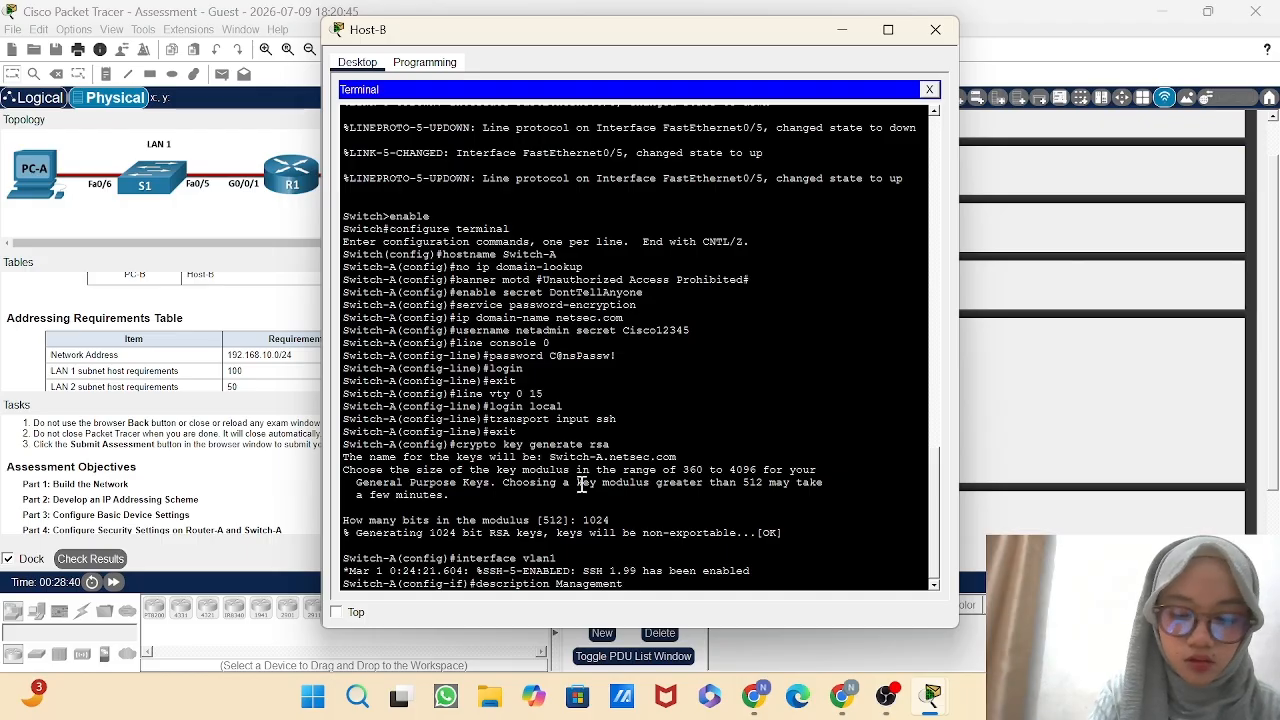
type(" Interface")
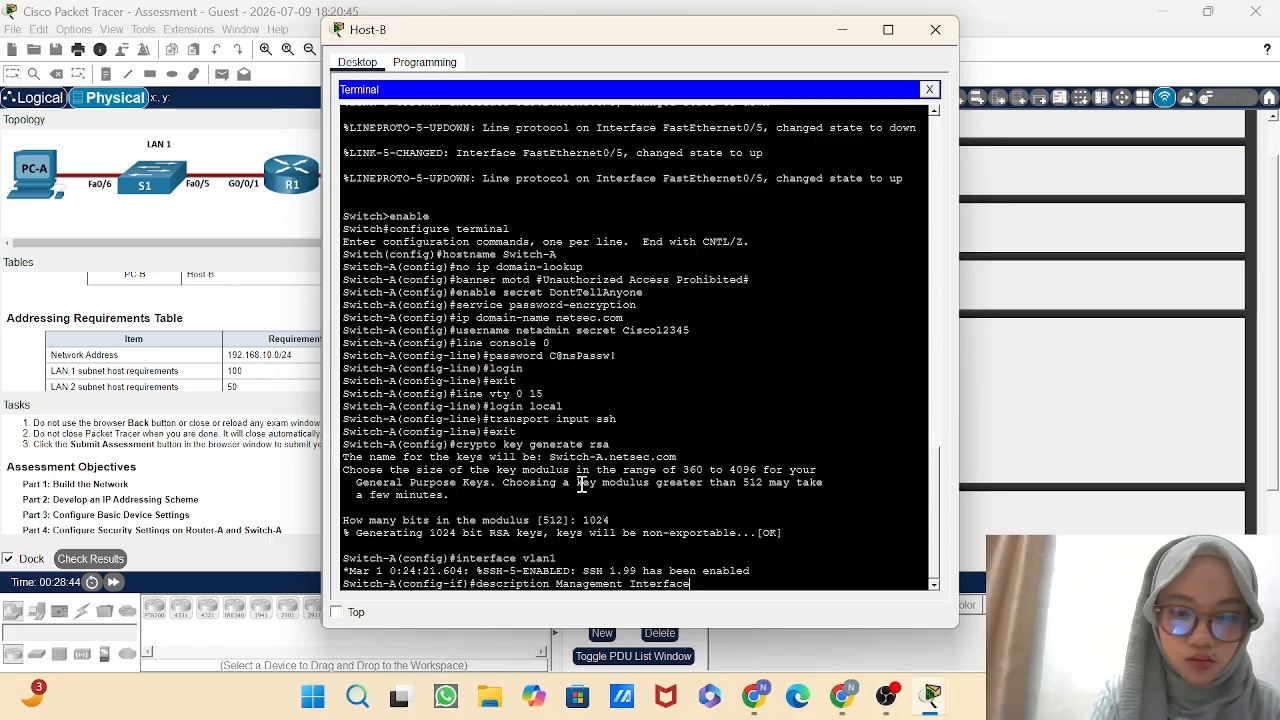
key("Return")
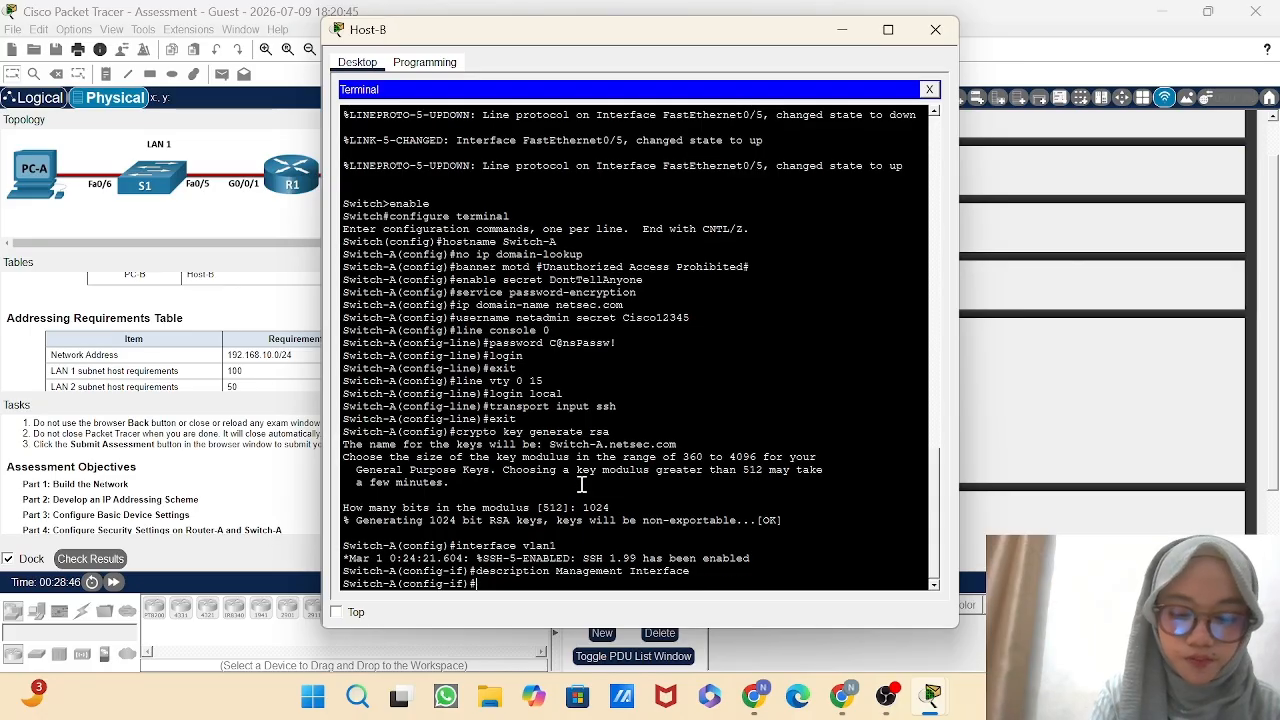
Assign IP address 209.165.201.2 with subnet mask 255.255.255.224 to Switch-A's VLAN 1 interface.
type("ip address")
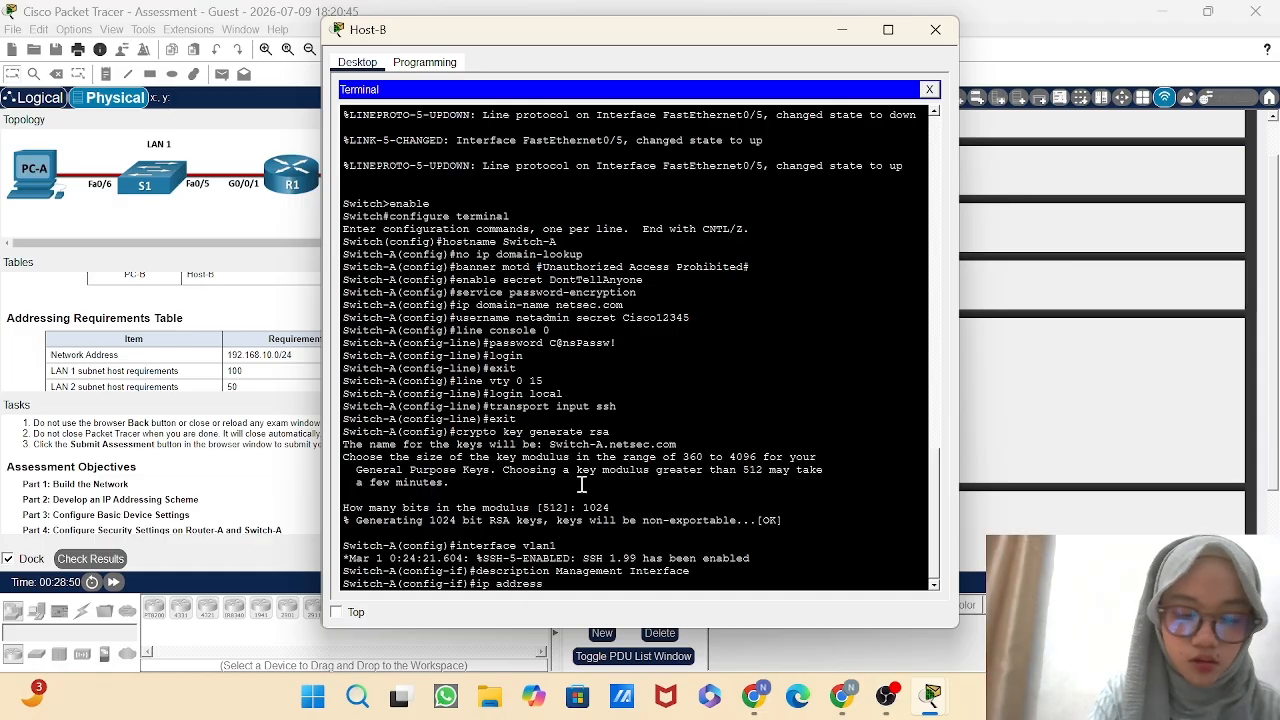
type(" 209")
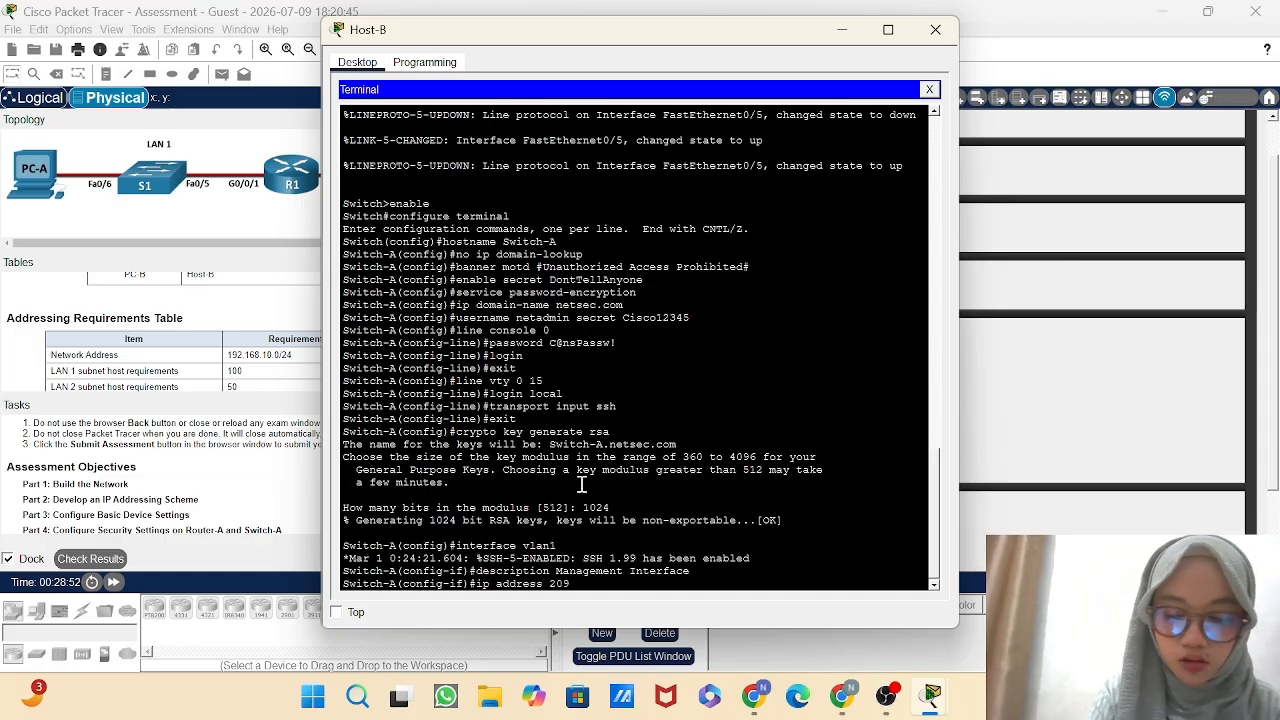
type(".165")
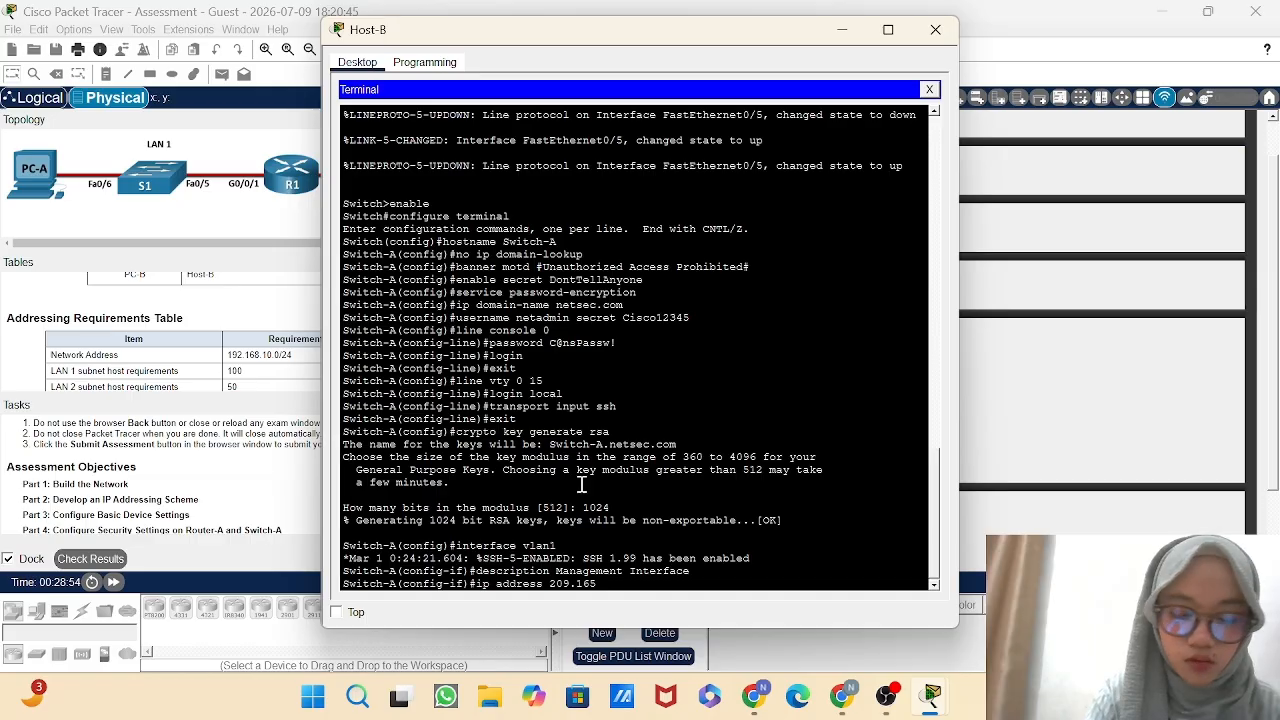
type(".201")
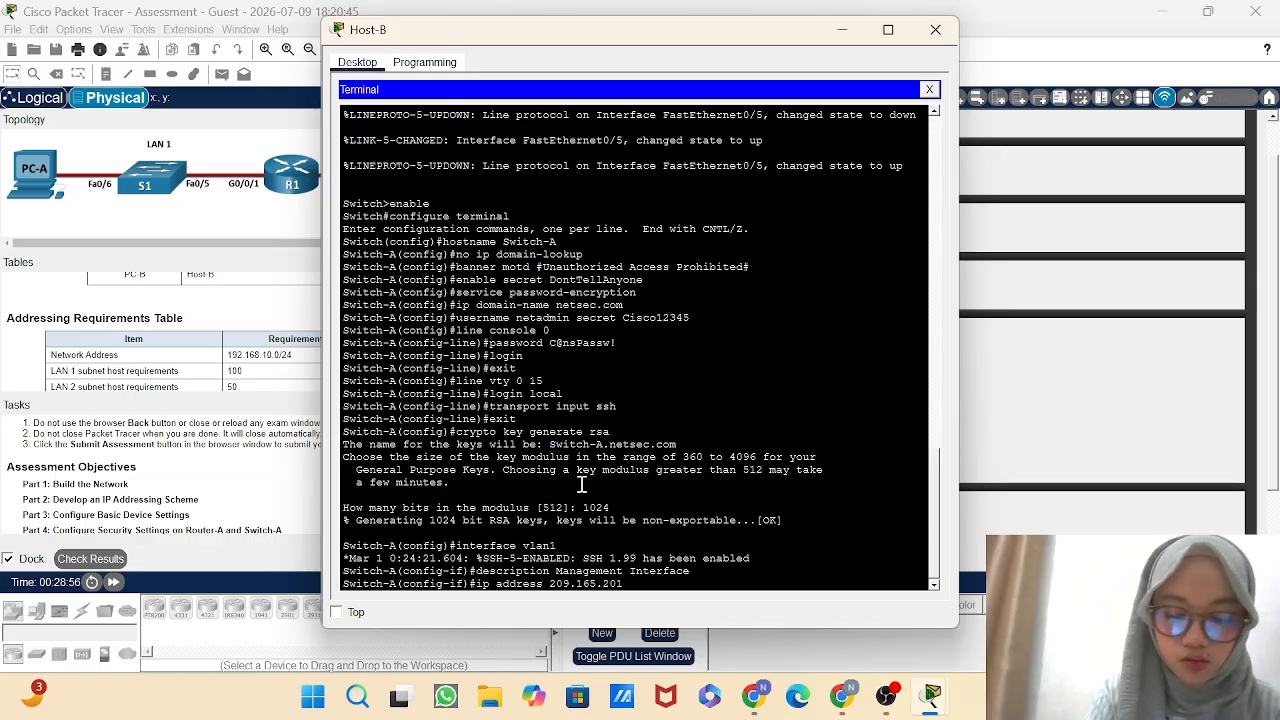
type(".1")
key("BackSpace")
type("2")
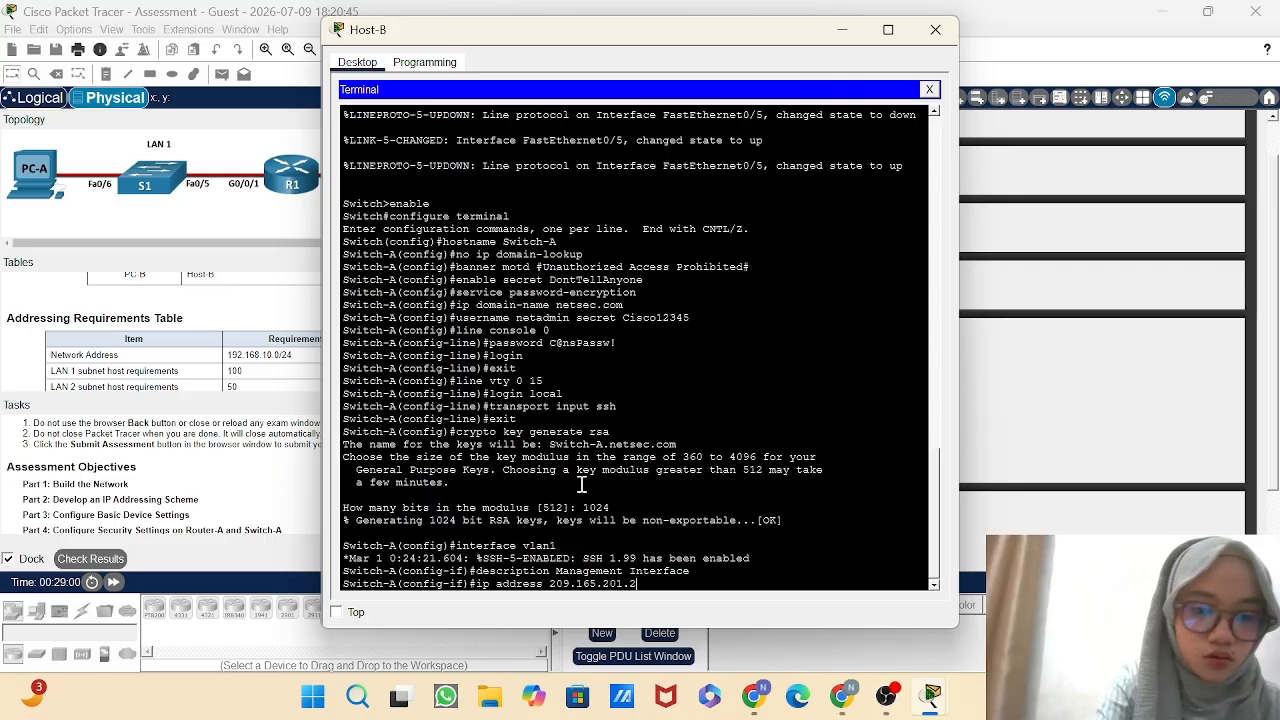
type(" 255.255")
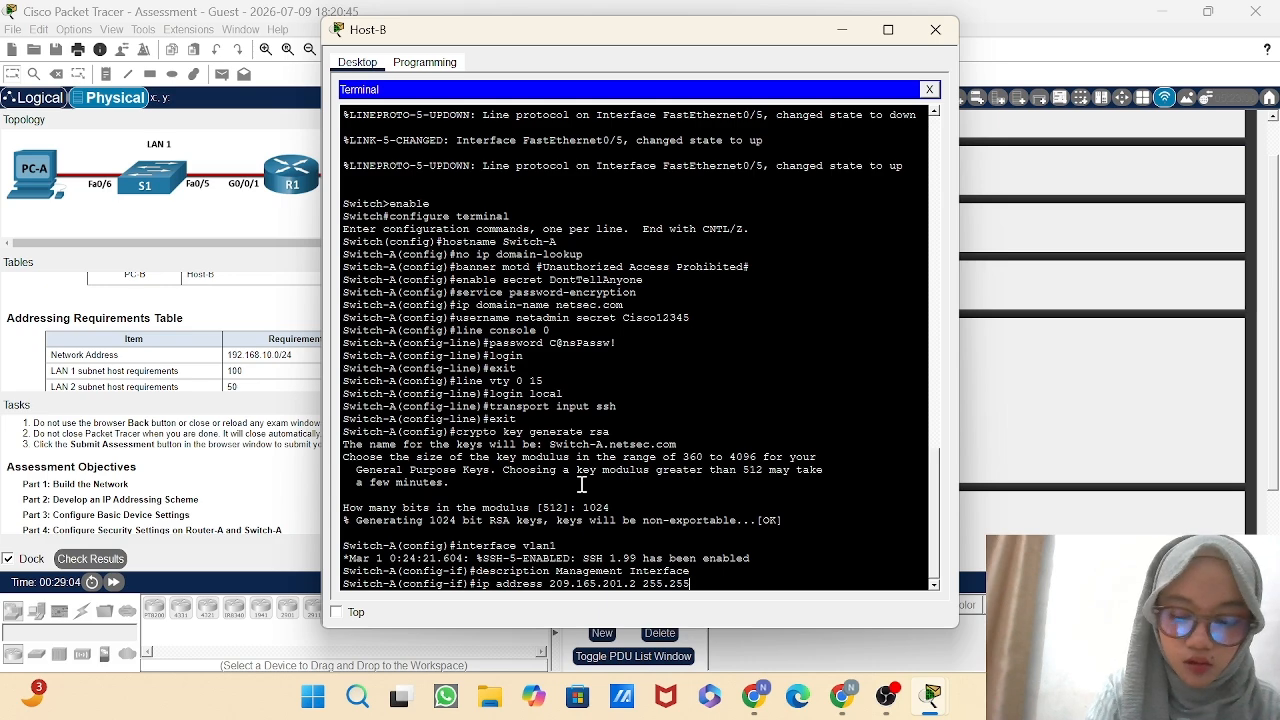
type(".255")
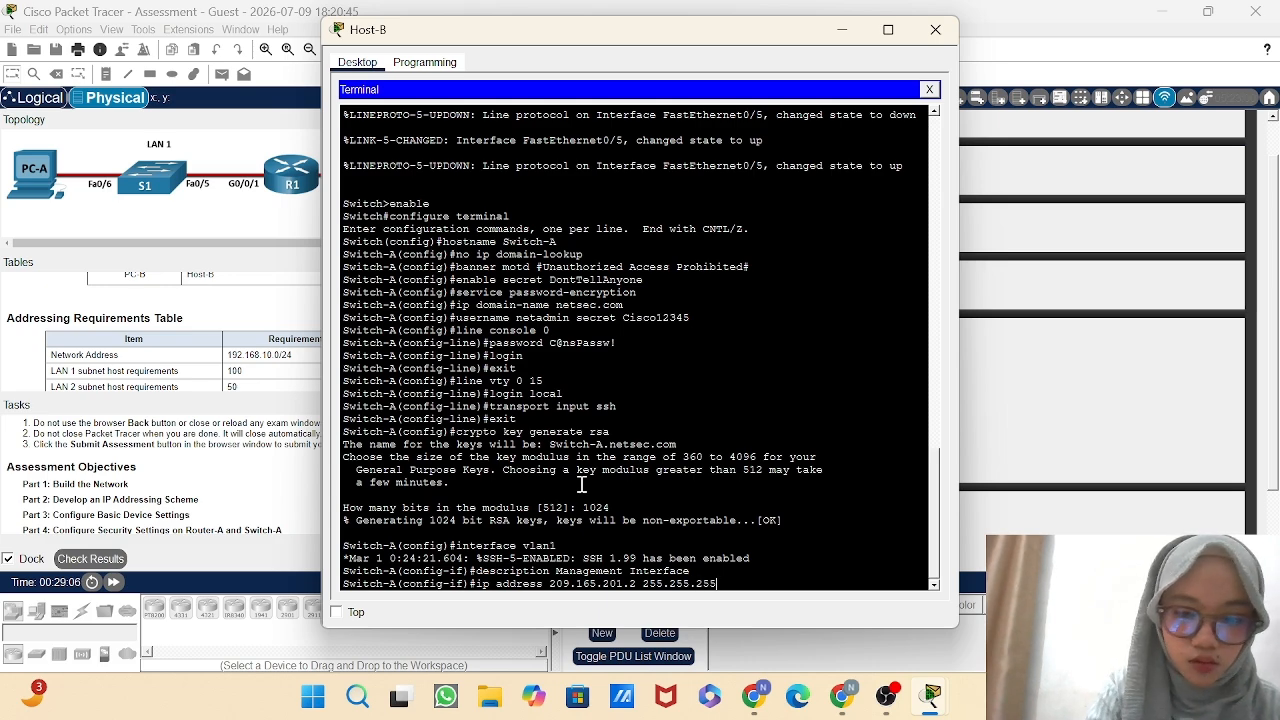
type(".224")
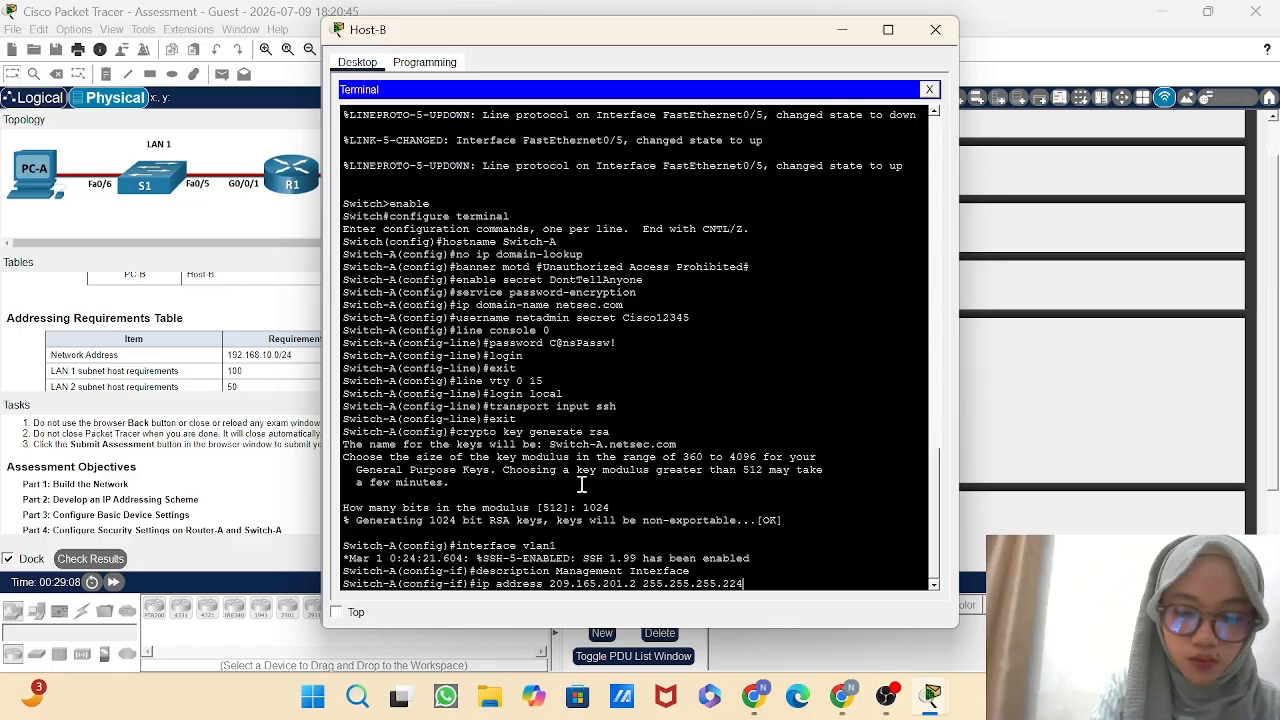
key("Return")
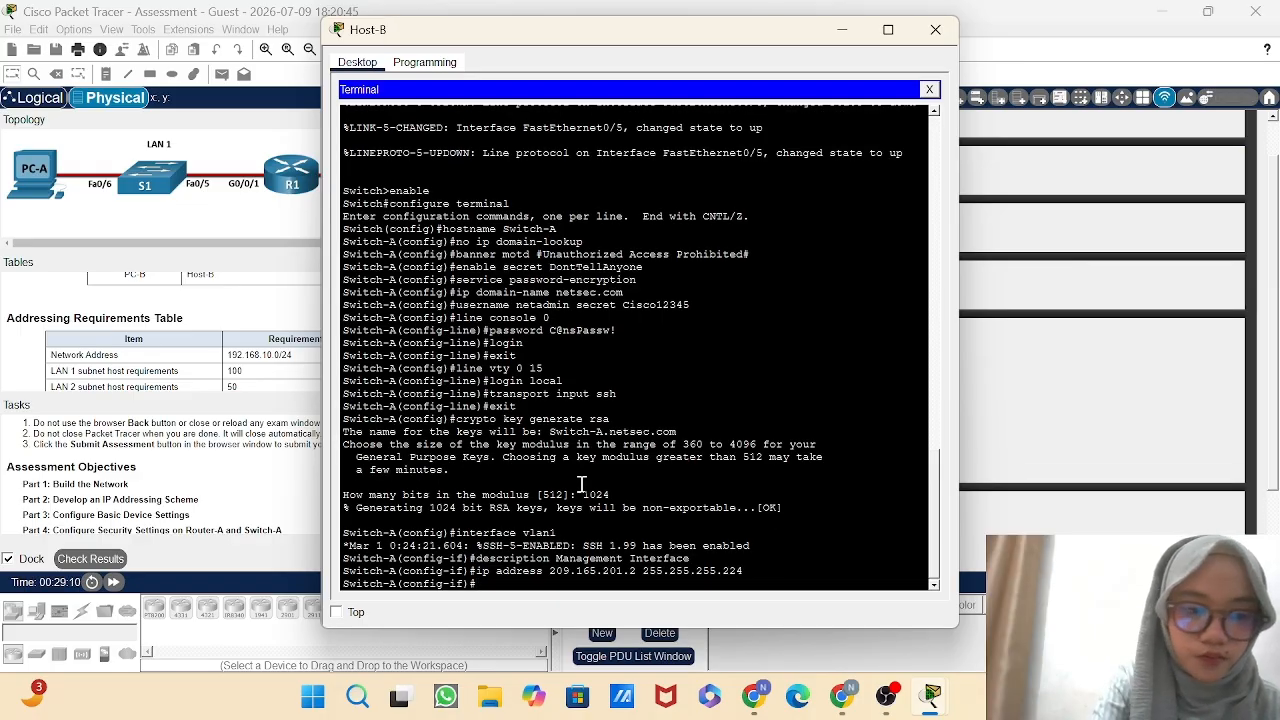
Enable Switch-A's VLAN 1 interface with no shutdown and return to global configuration mode.
type("no shu")
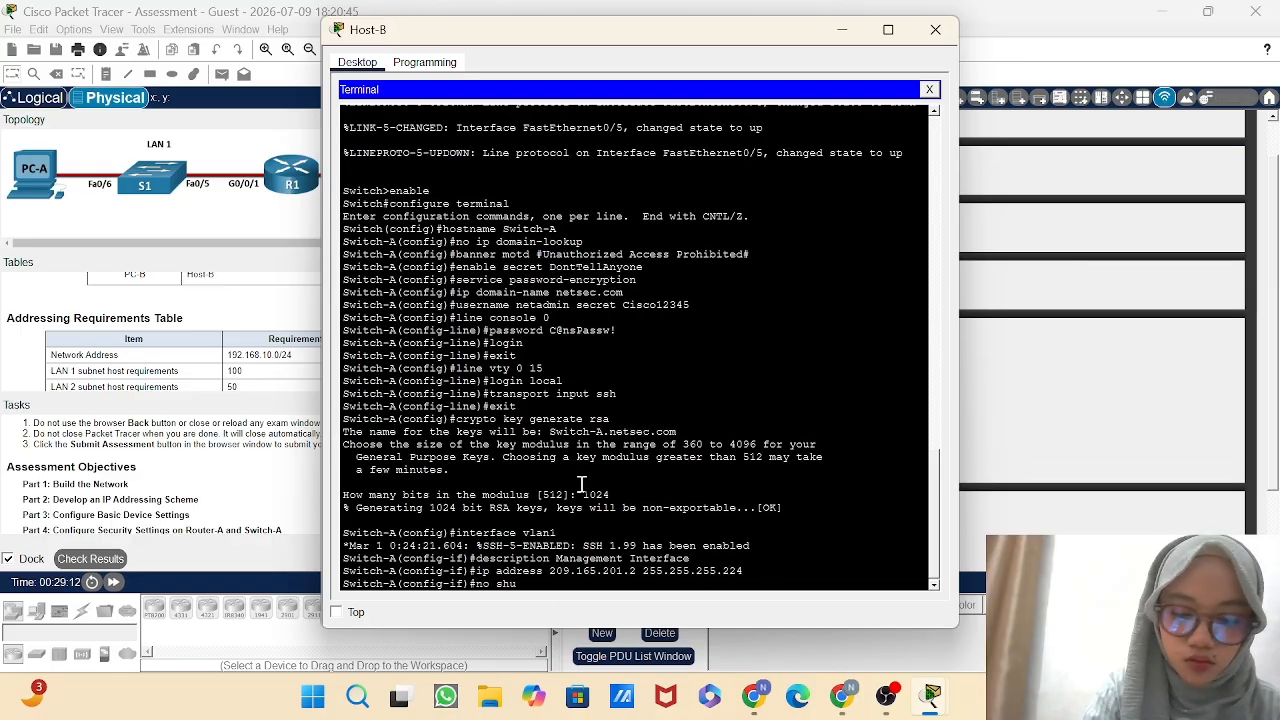
type("tdow")
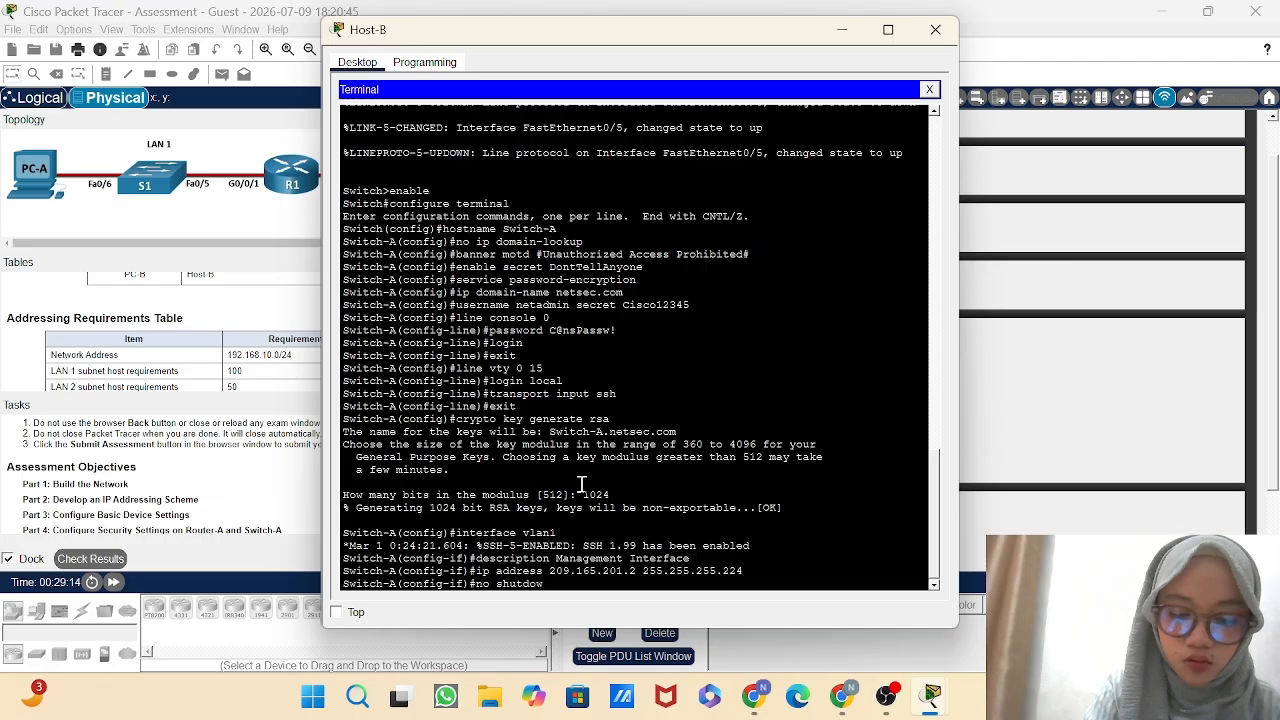
type("n")
key("Return")
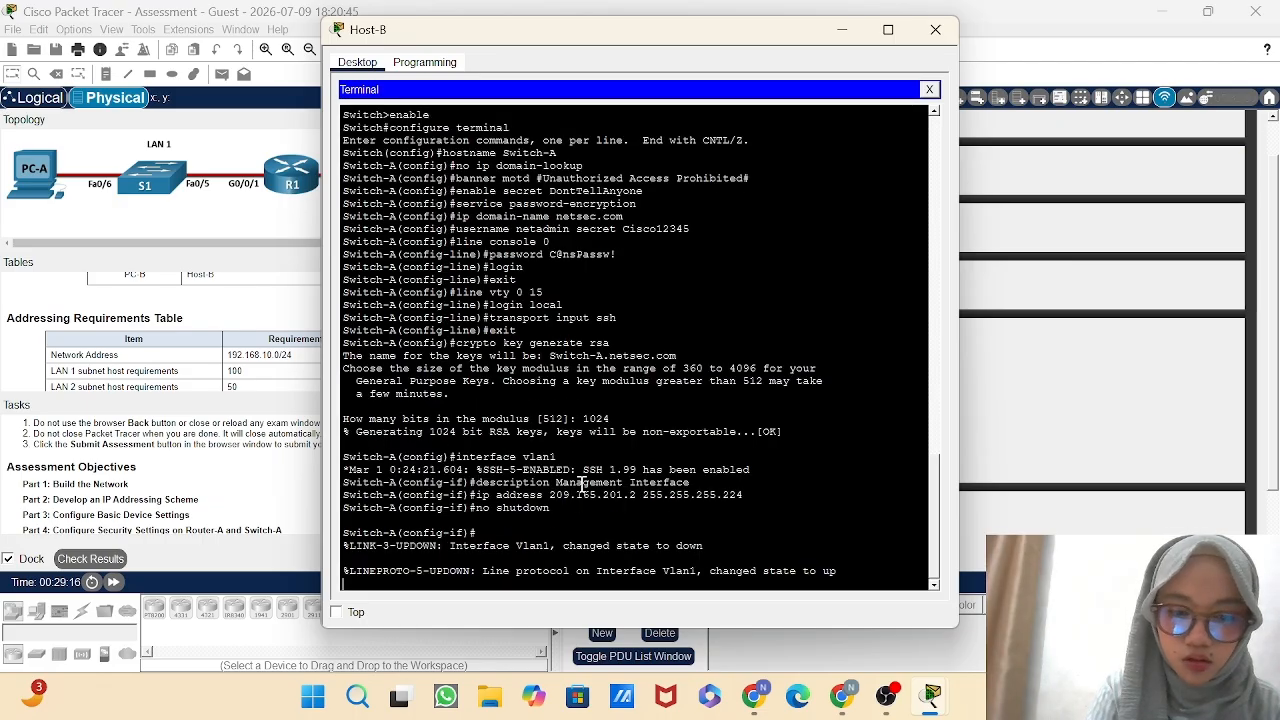
key("Return")
type("exit")
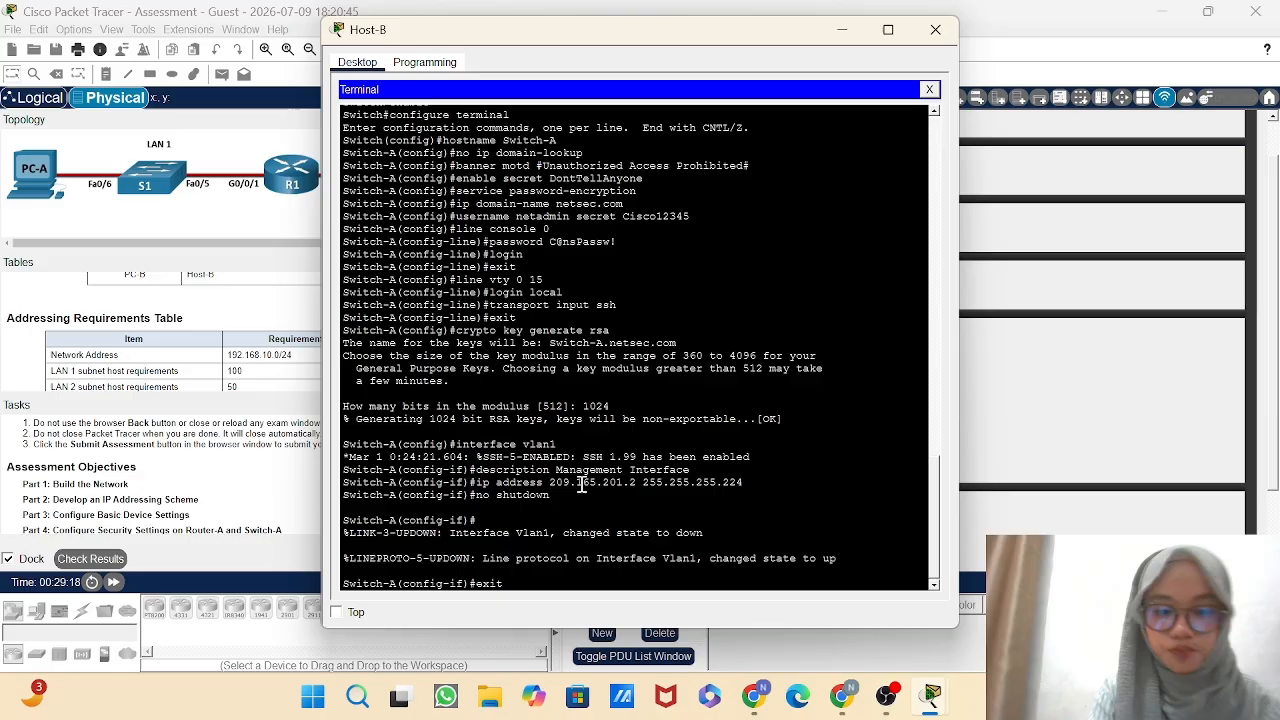
key("Return")
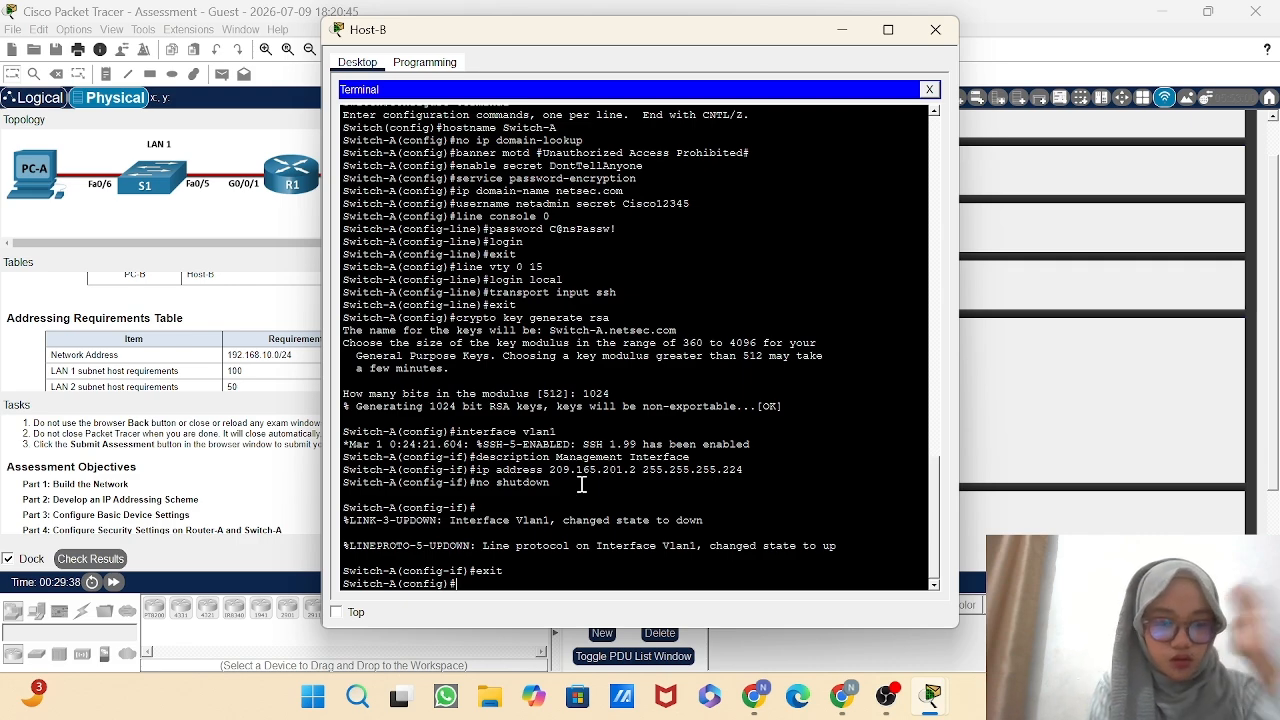
Set Switch-A's default gateway to 209.165.201.1 in global configuration mode.
type("i")
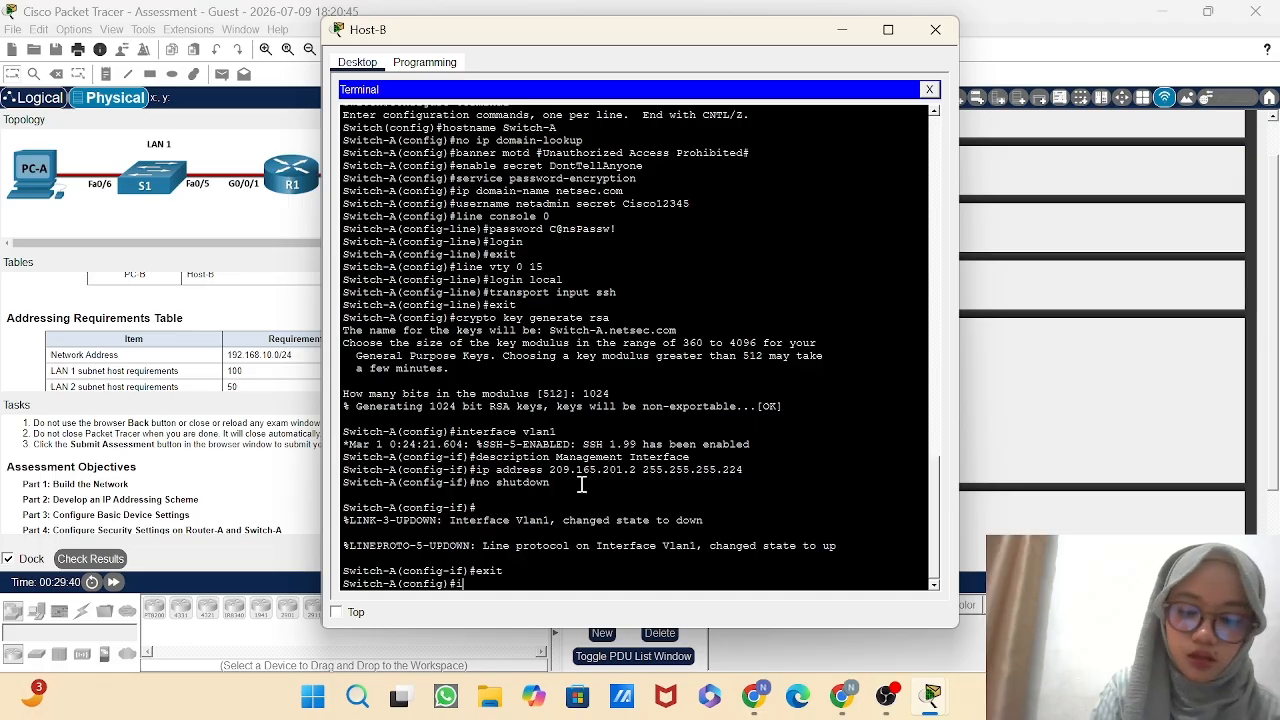
type("p default")
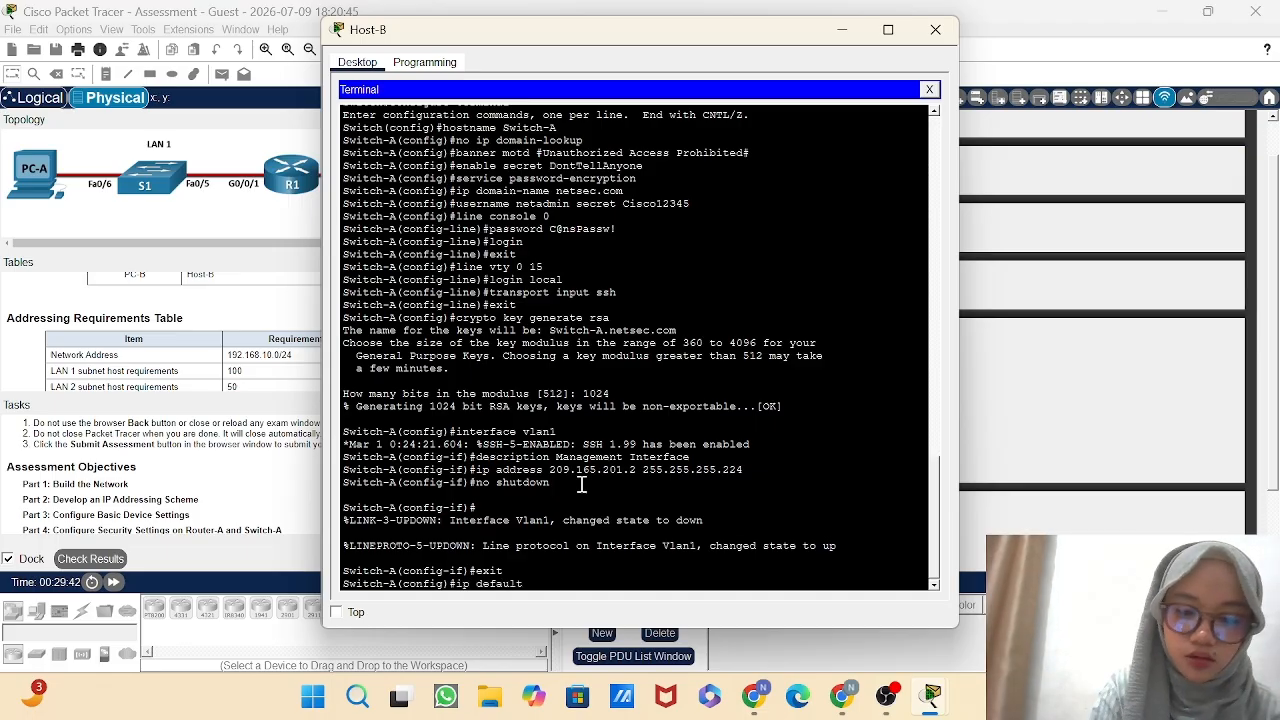
type("-gatewa")
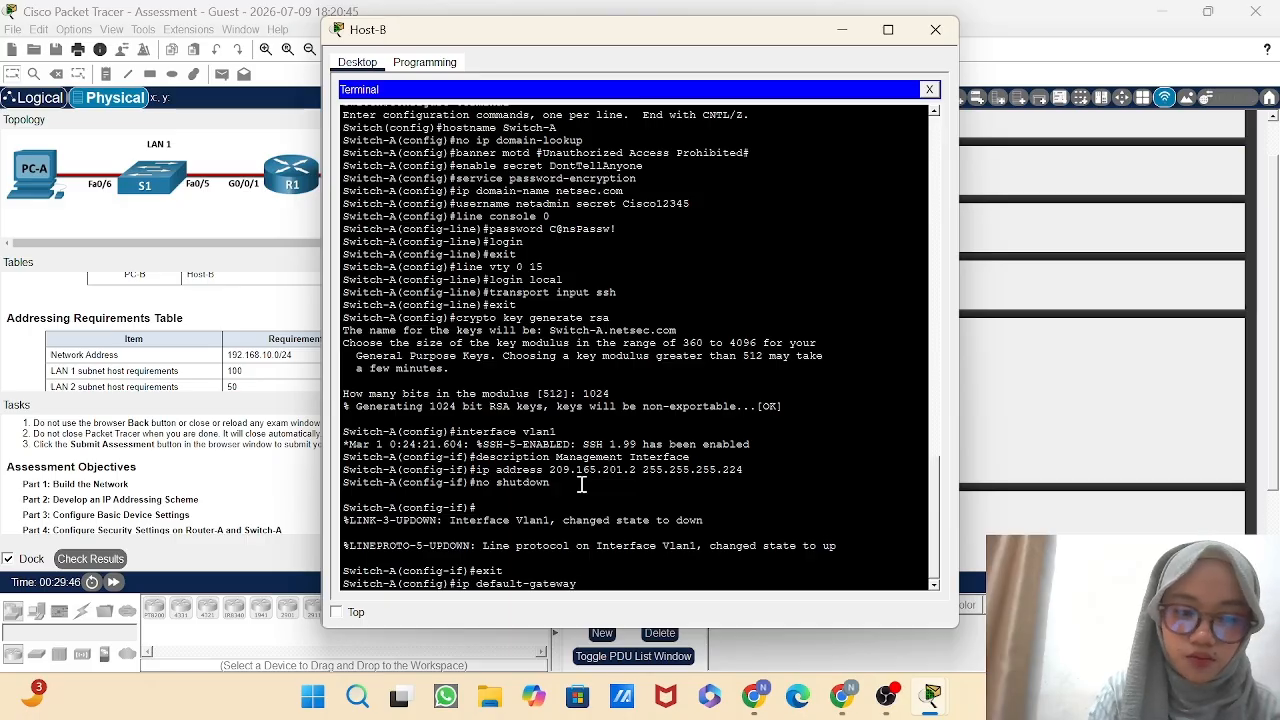
type("y 209")
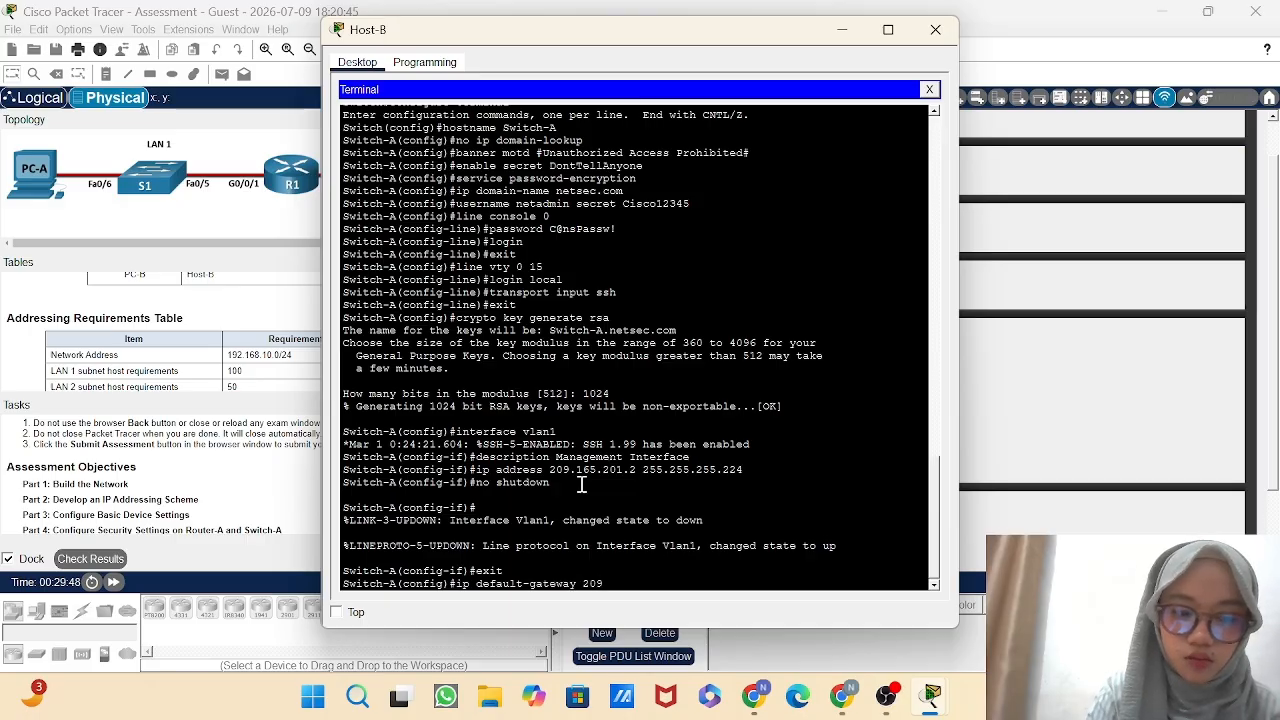
type(".165")
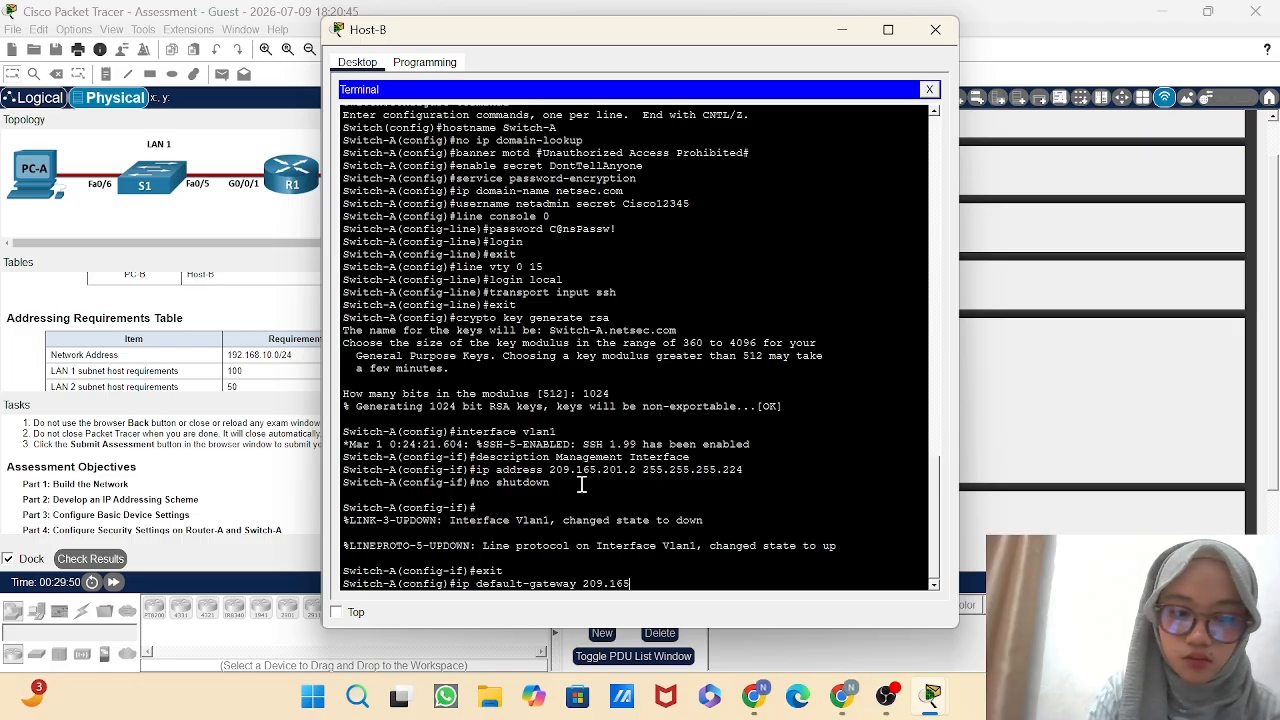
type(".201")
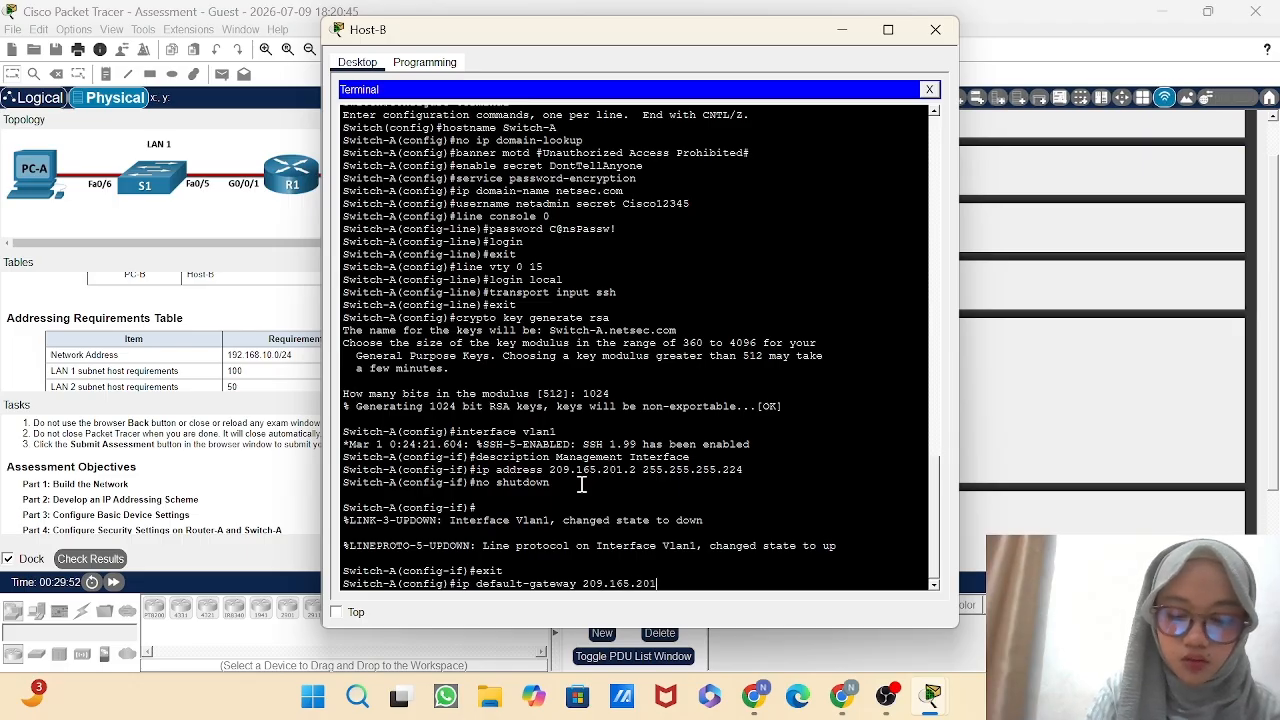
type(".1")
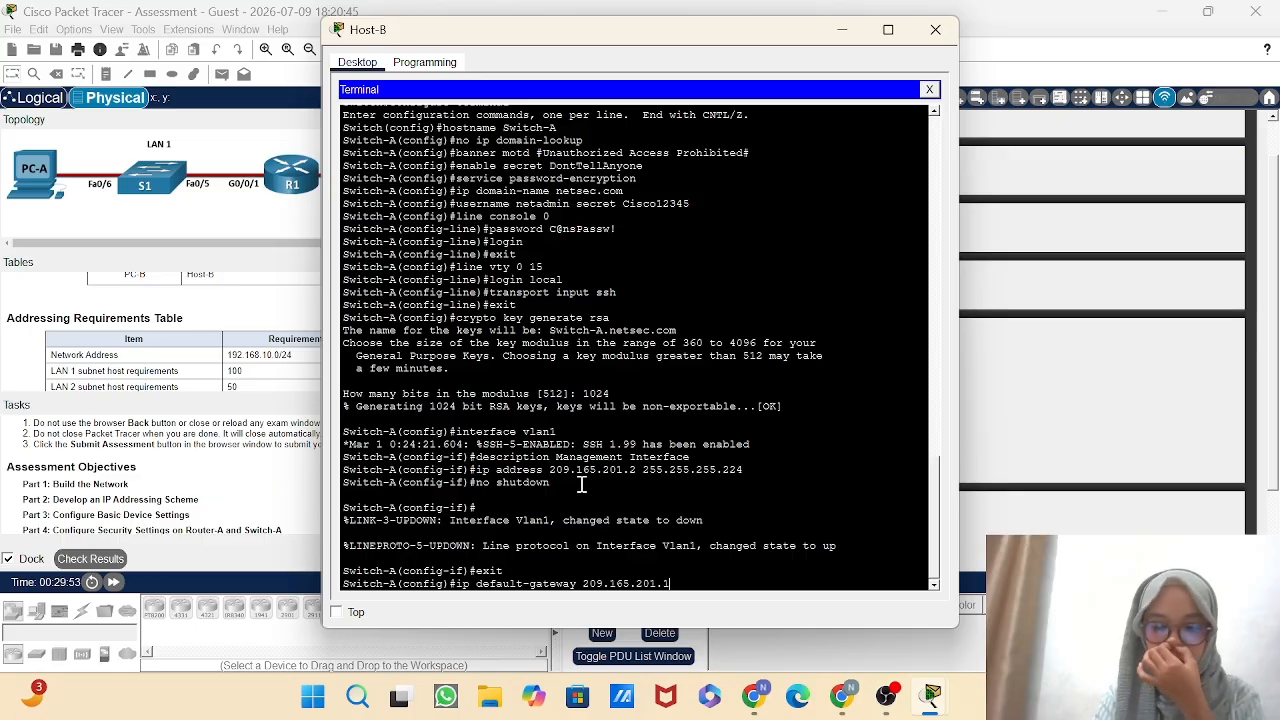
key("Return")
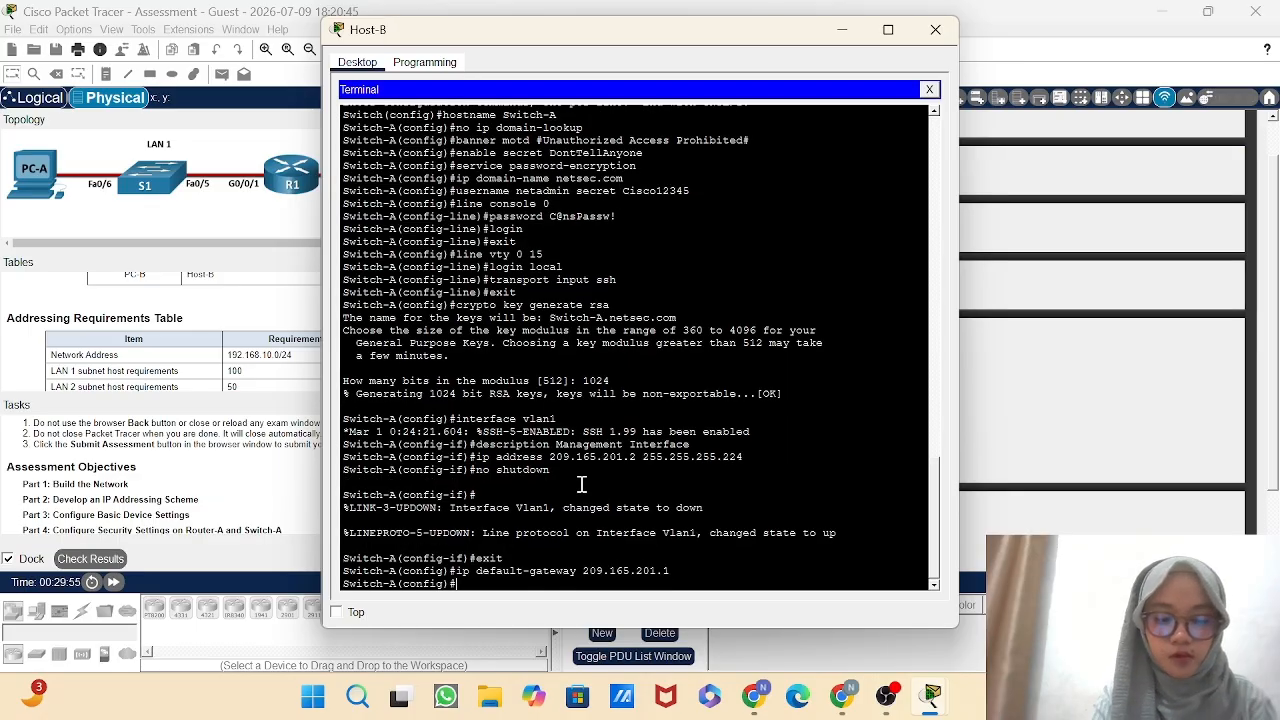
type("de")
key("BackSpace")
key("BackSpace")
key("BackSpace")
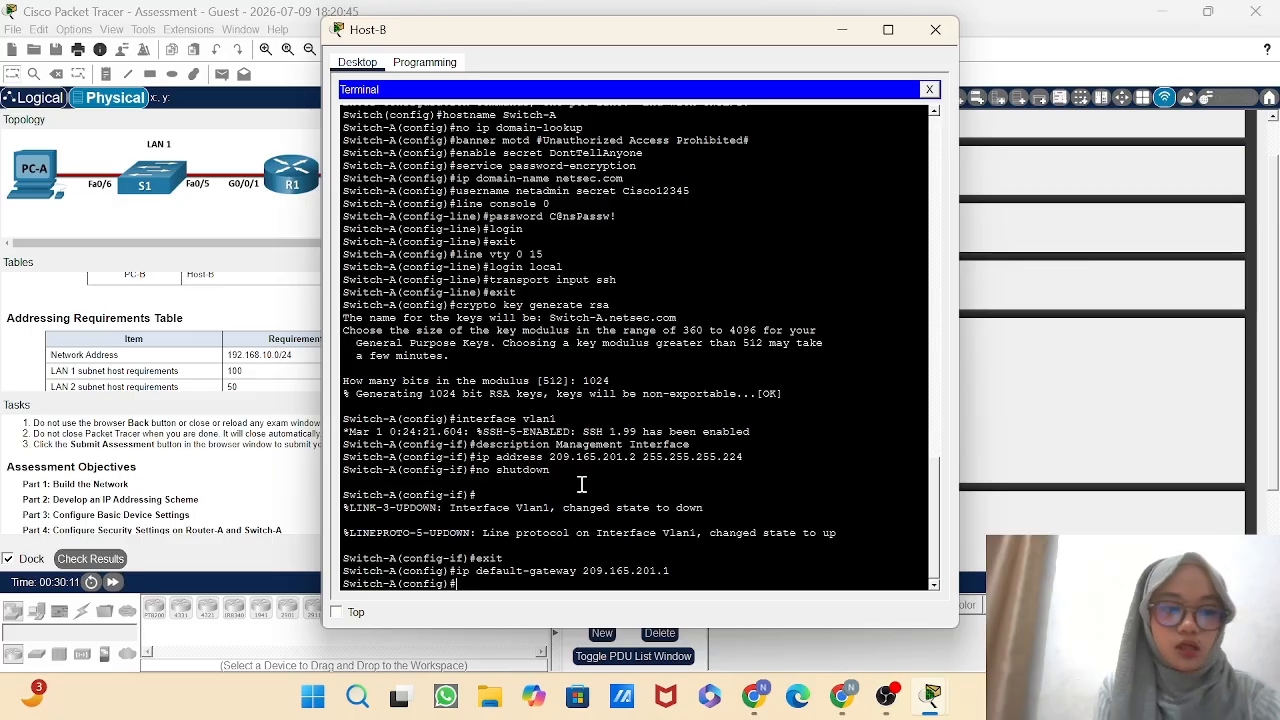
Enter interface range configuration mode for Switch-A's ports fa0/1-4.
type("in")
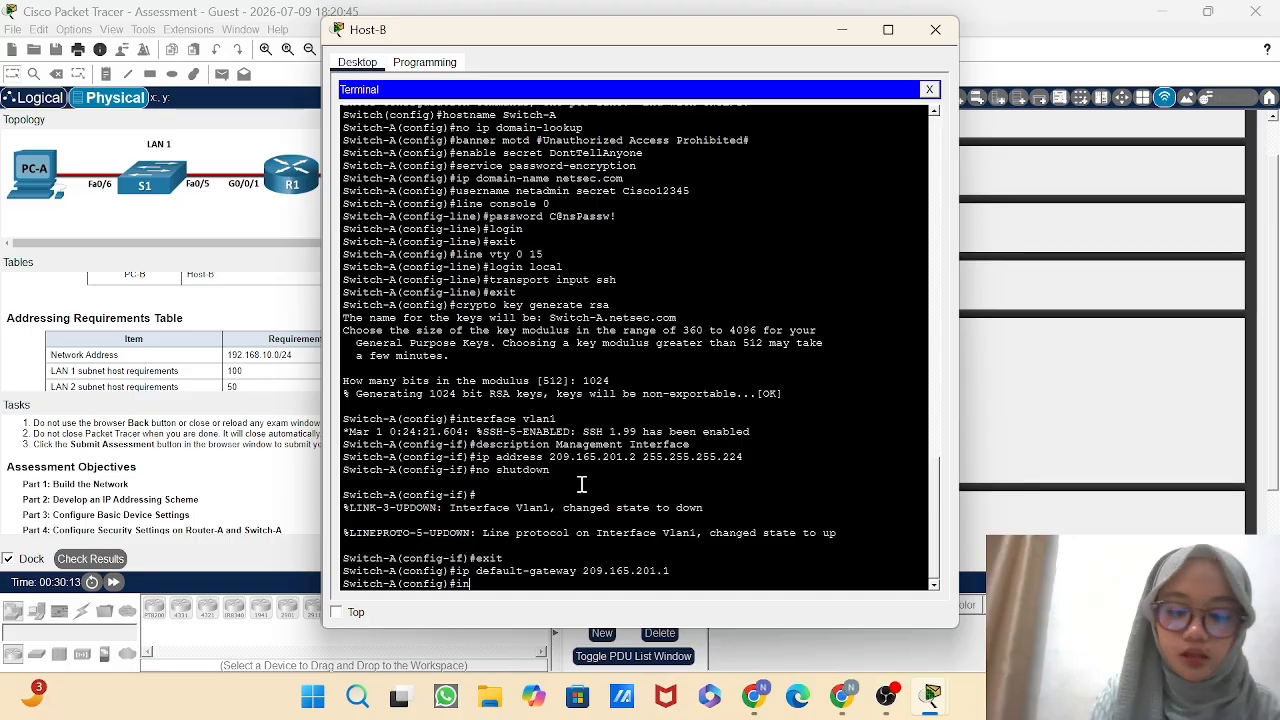
type("terface")
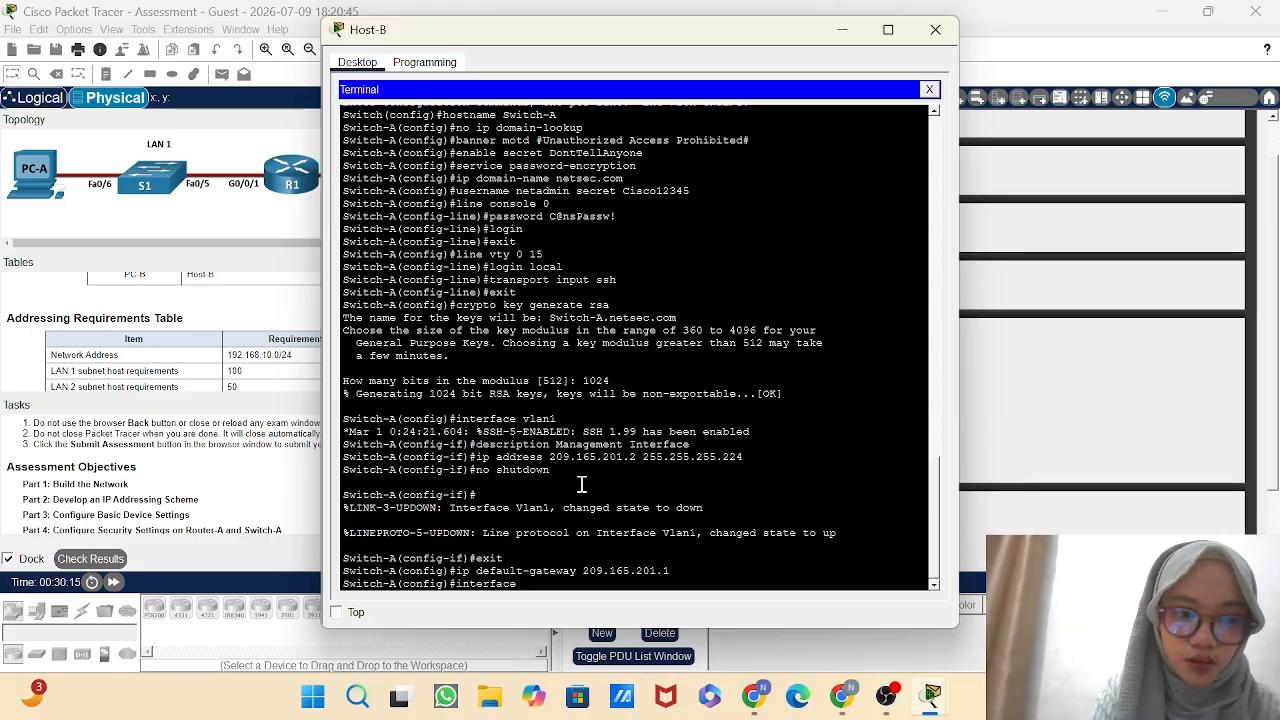
type(" range")
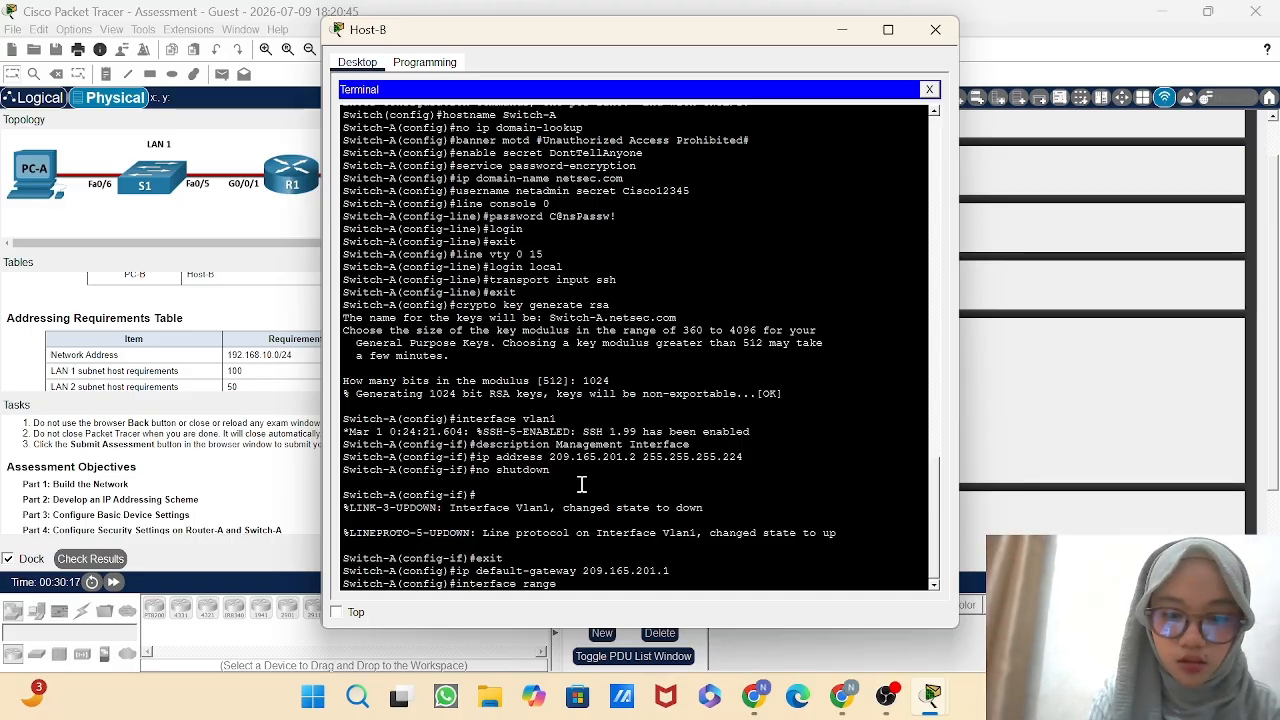
type(" fa0")
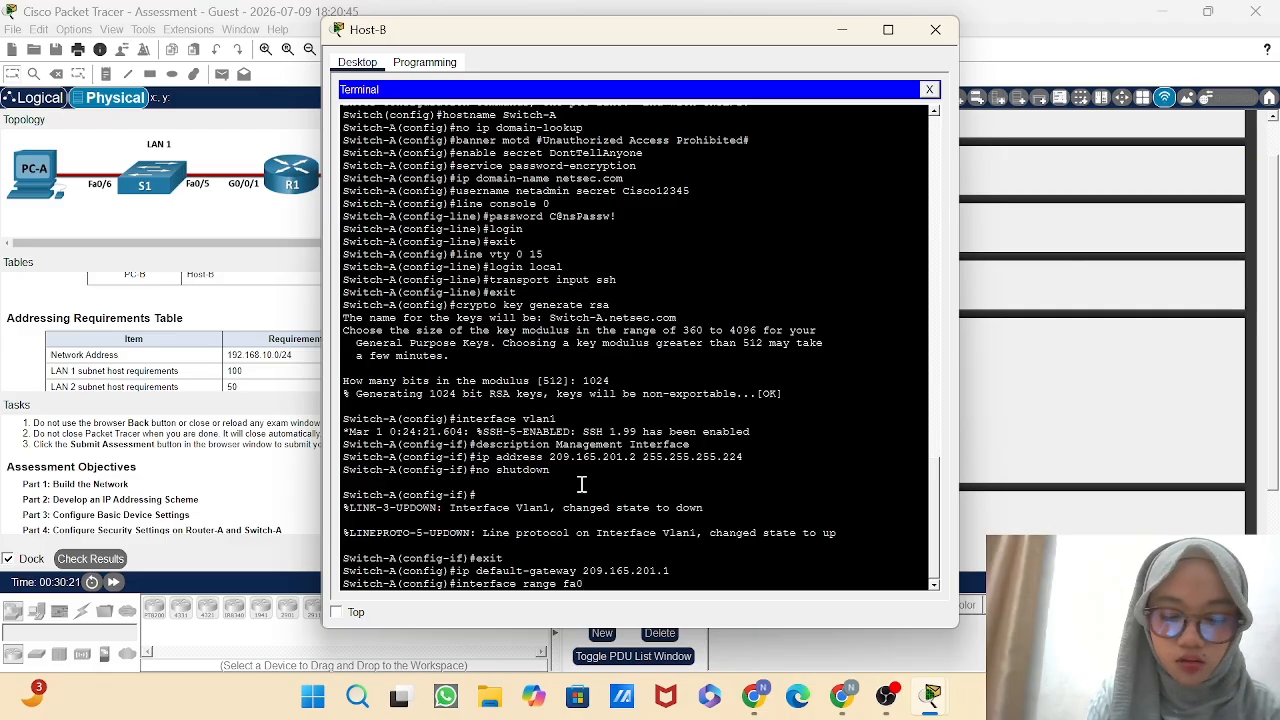
type("/1-4")
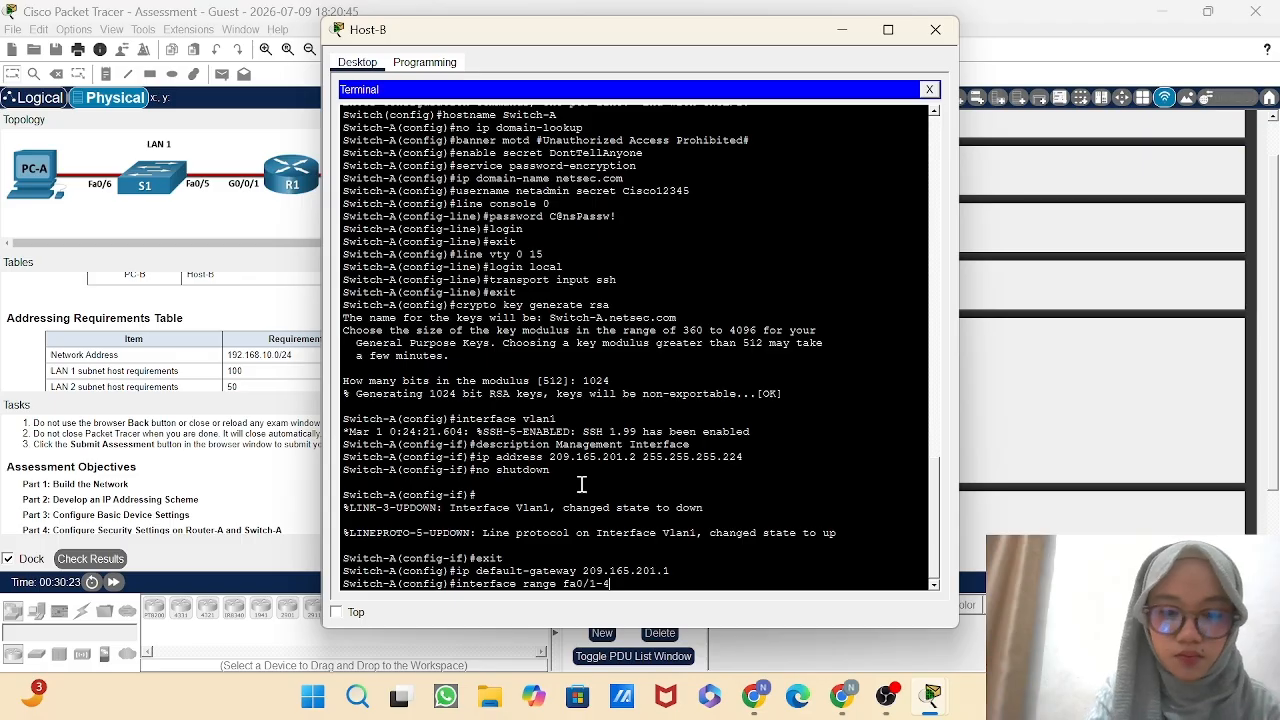
key("Return")
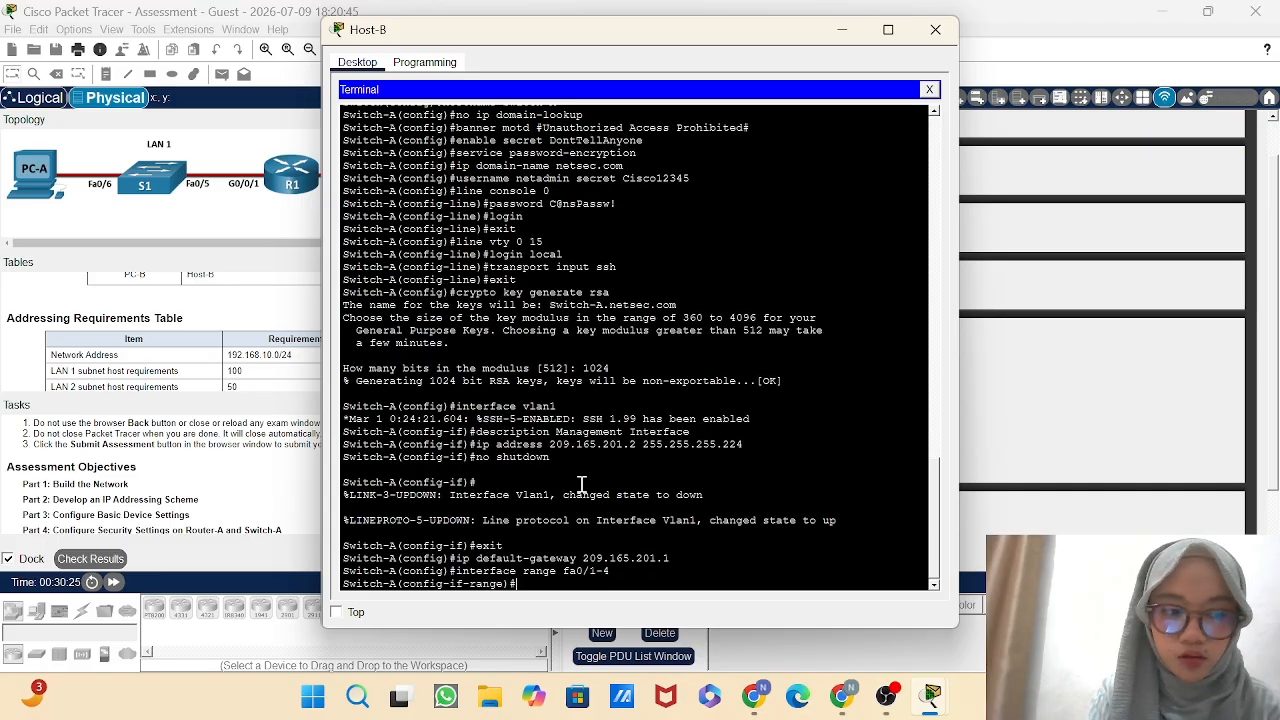
Set the description of Switch-A's ports fa0/1-4 to "Intentionally Shutdown".
type("desc")
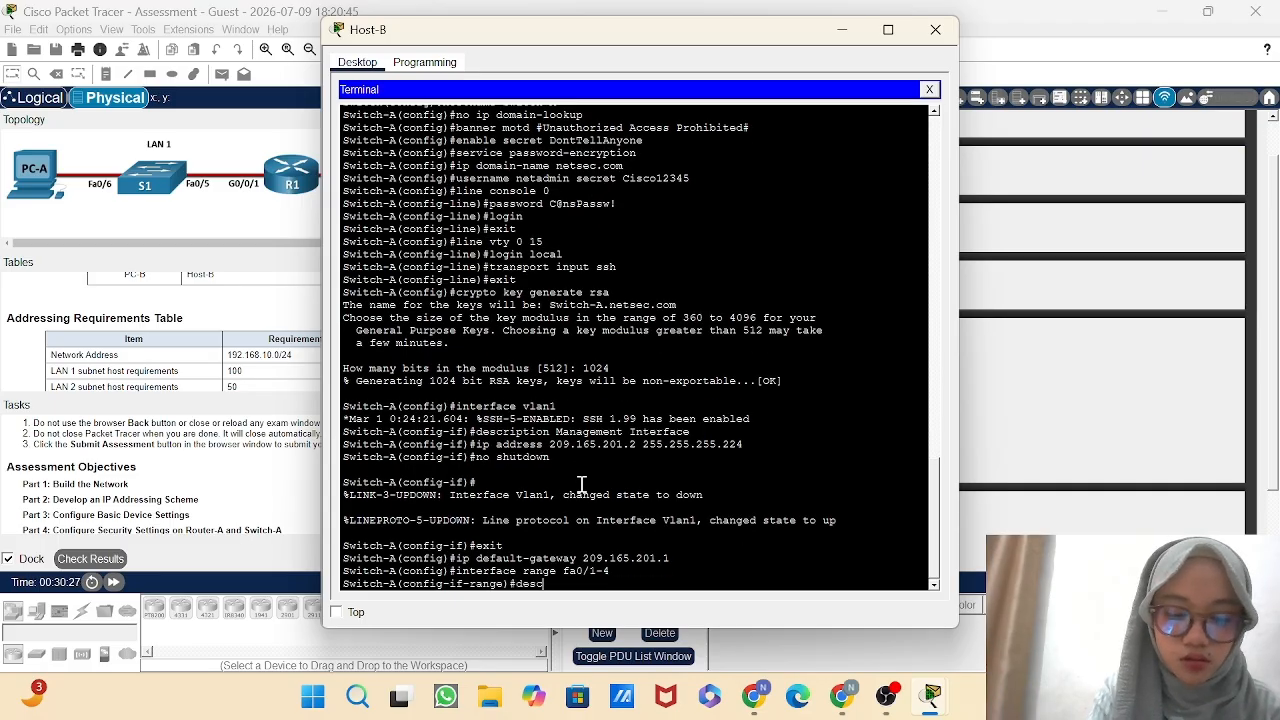
type("r")
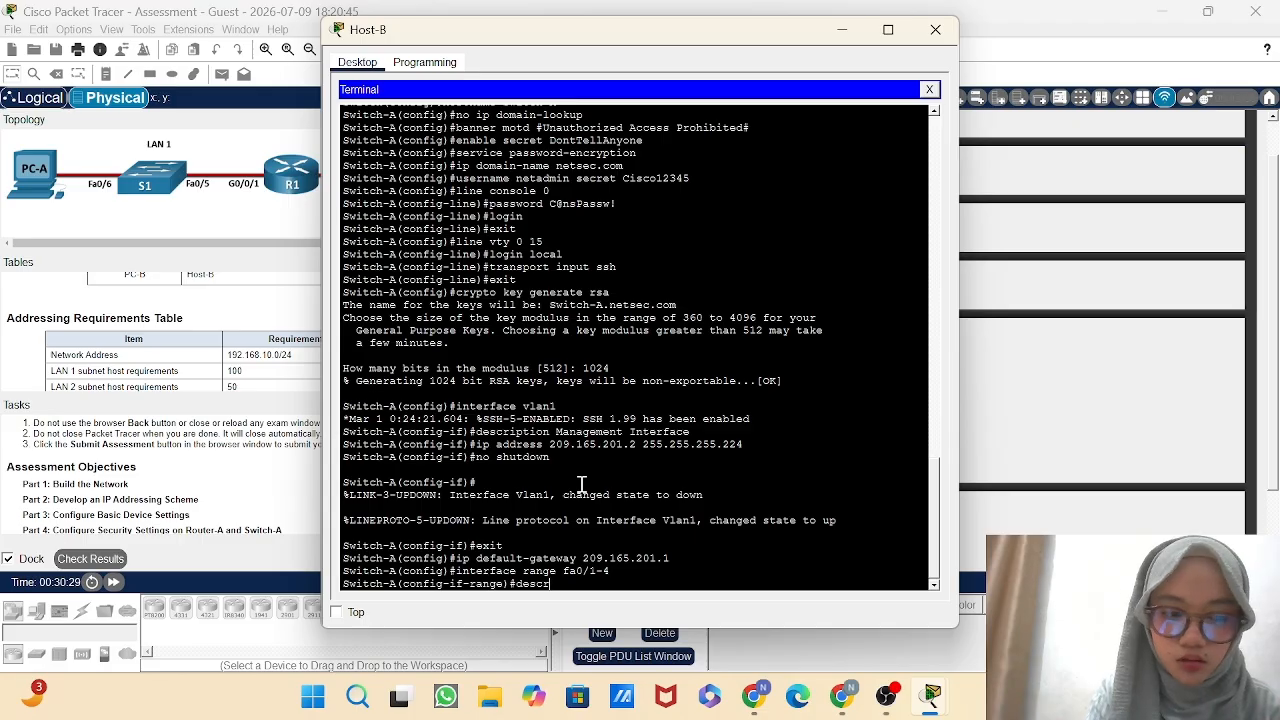
type("ip")
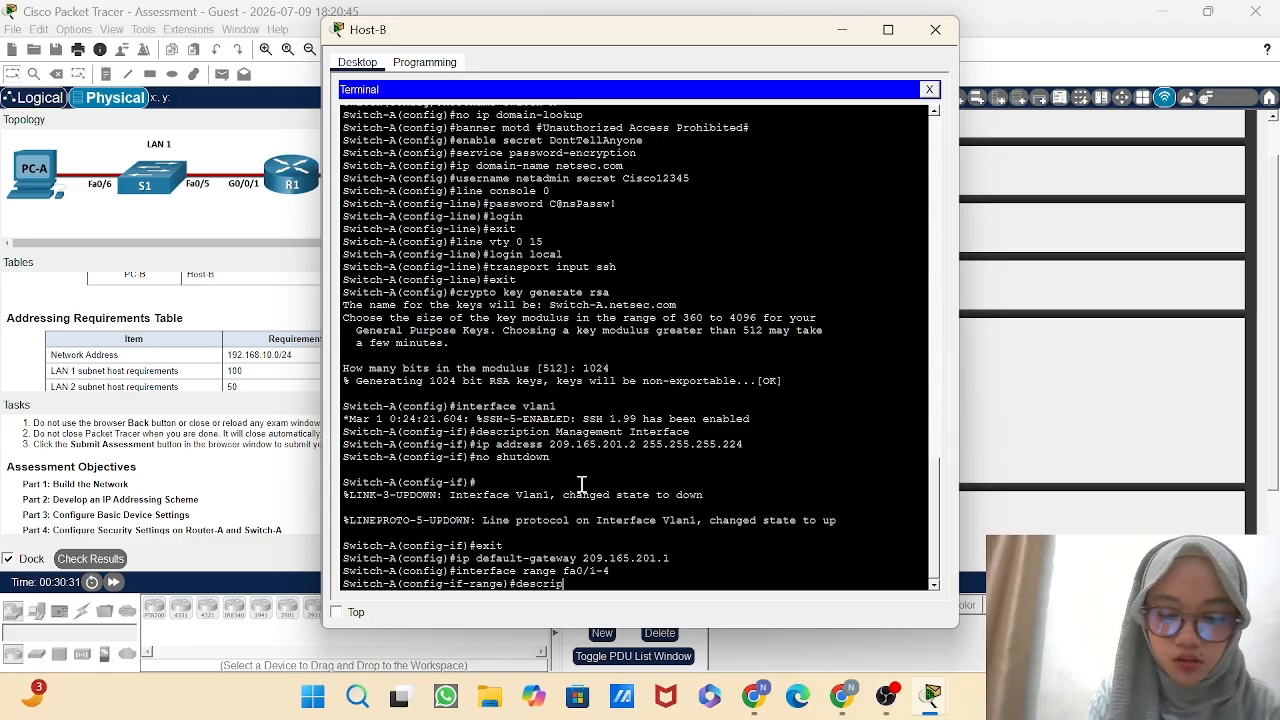
type("tion")
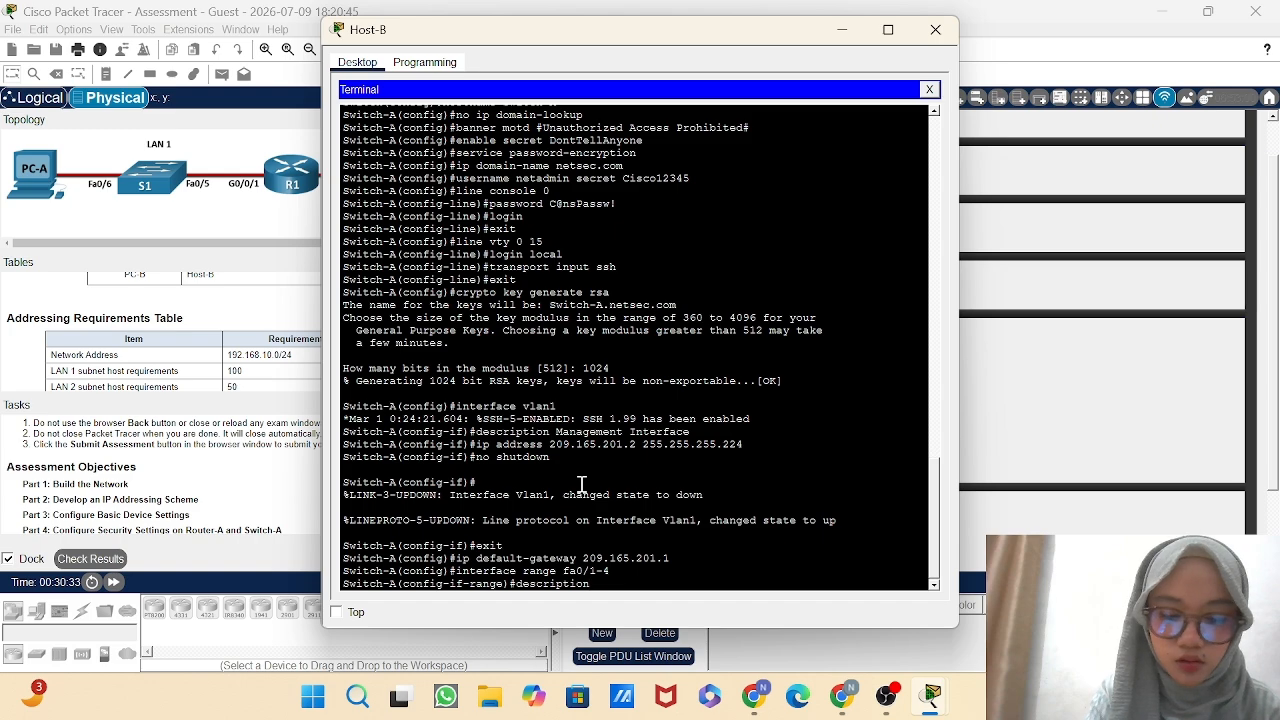
type(" Inte")
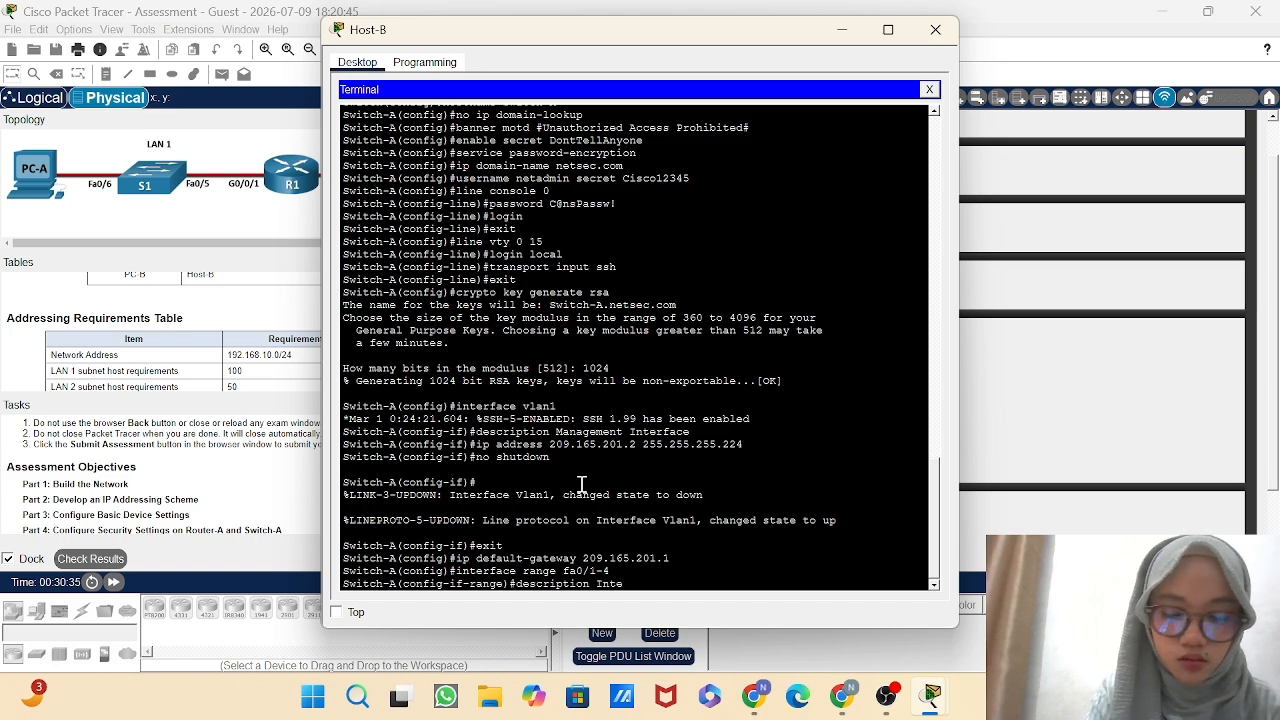
type("rtion")
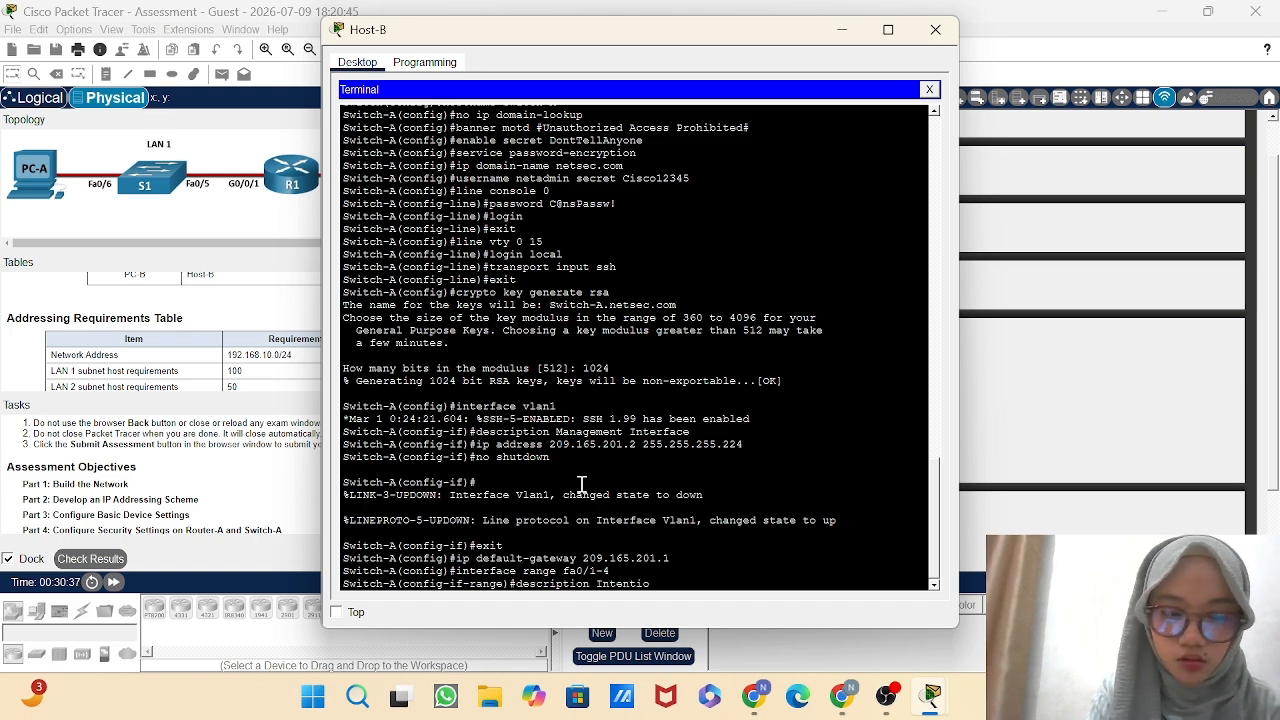
type("ally")
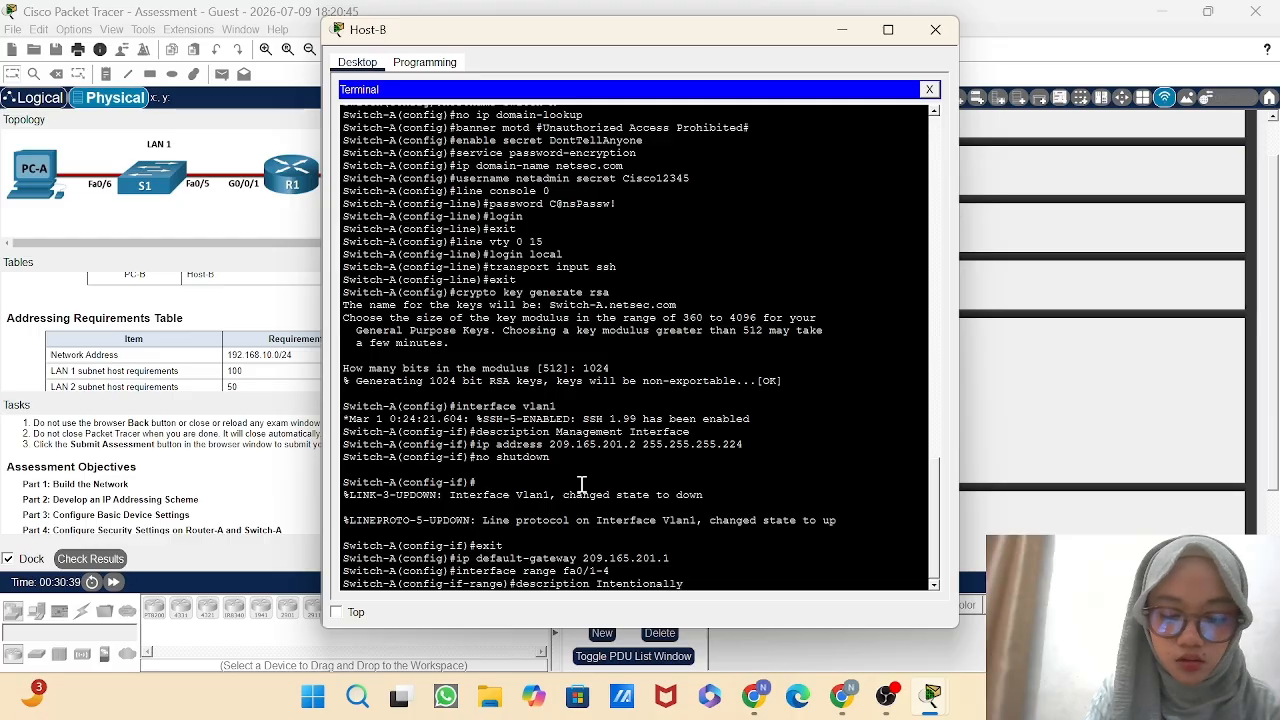
type(" Sh")
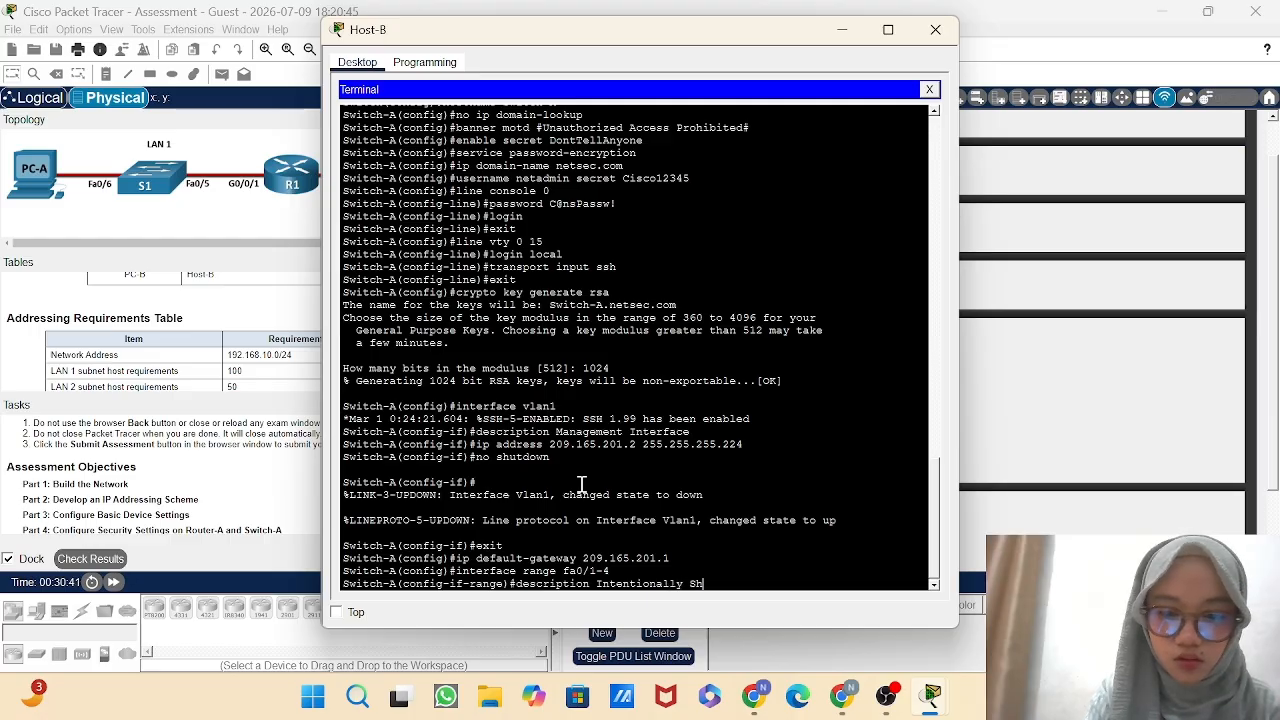
type("utdow")
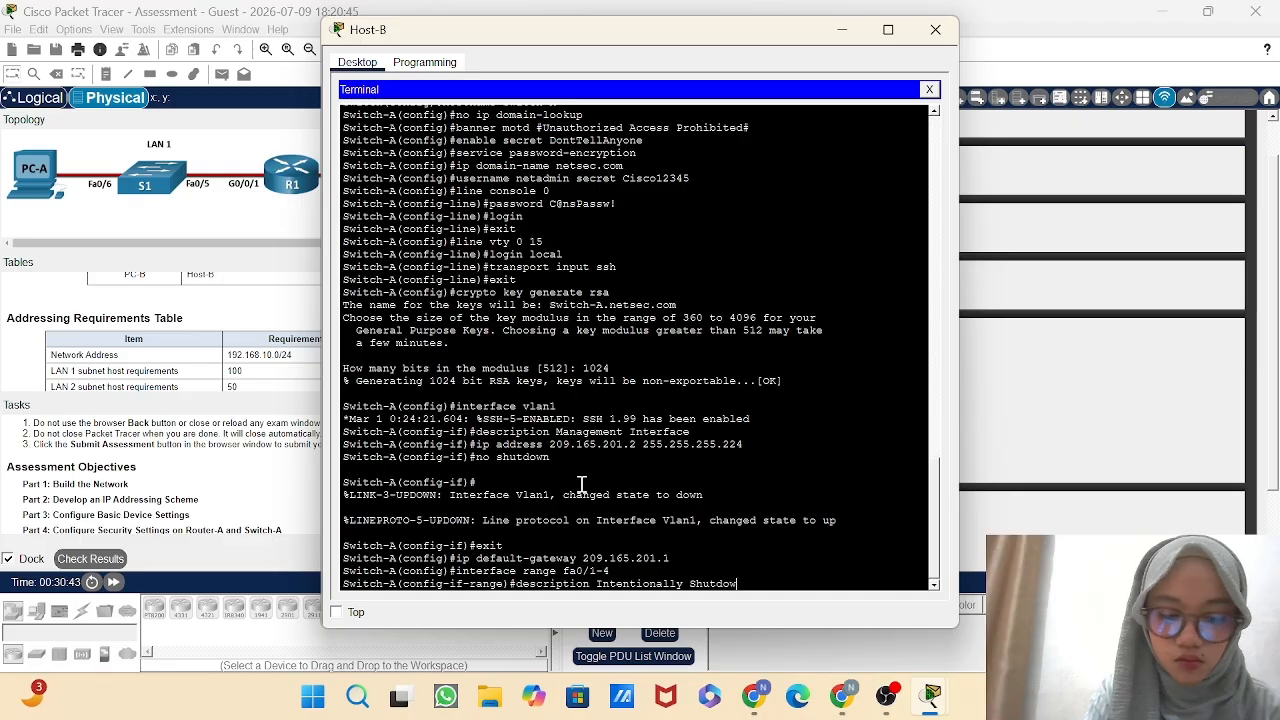
type("n")
key("Return")
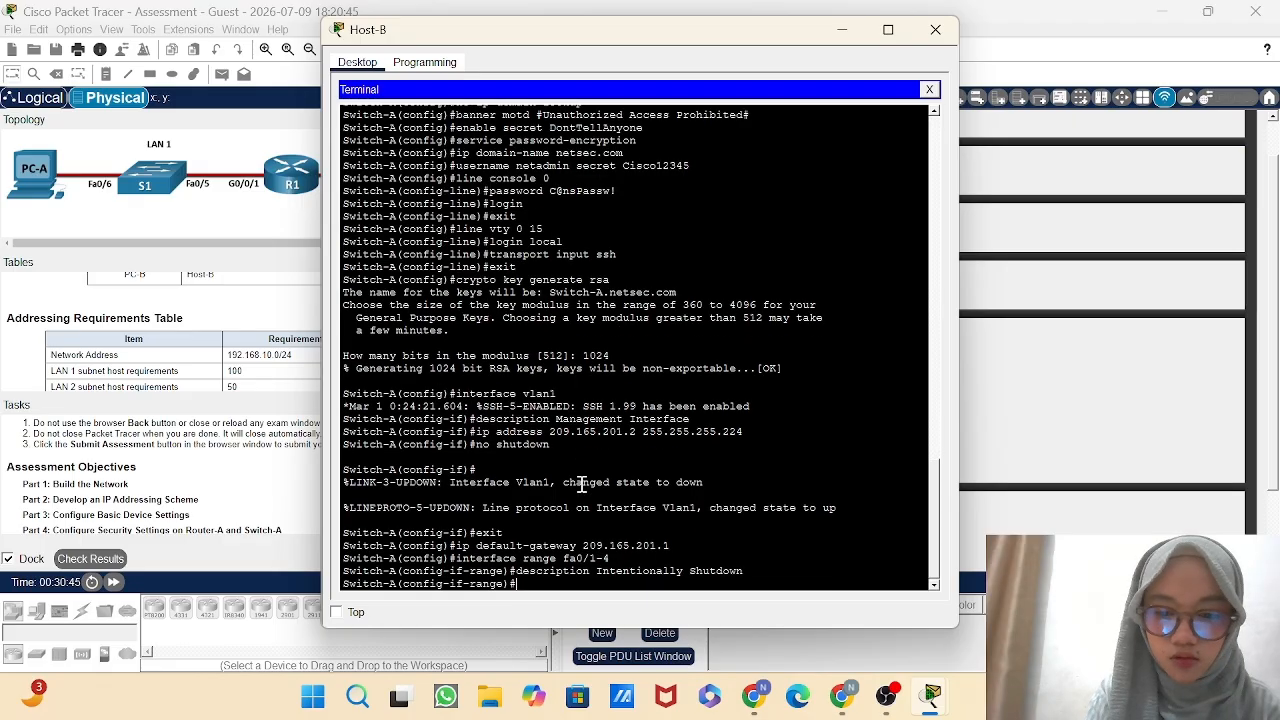
Shut down Switch-A's ports fa0/1-4 and return to global configuration mode.
type("s")
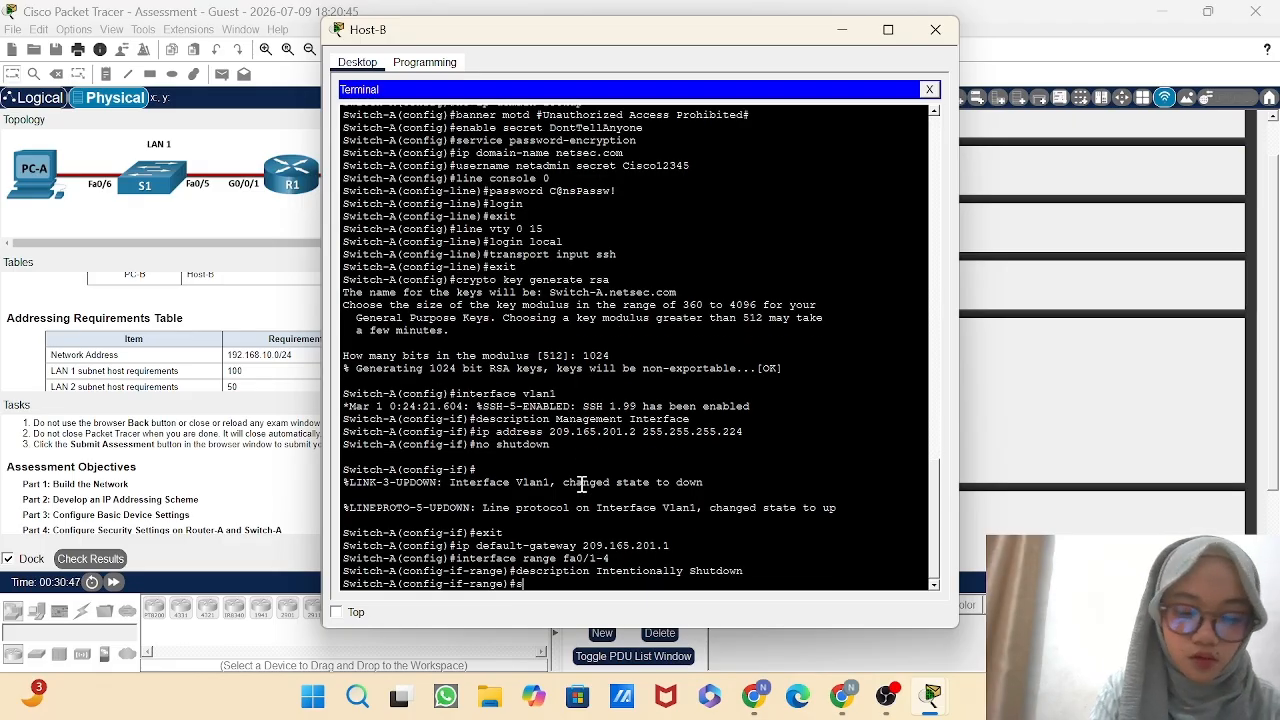
type("hutdown")
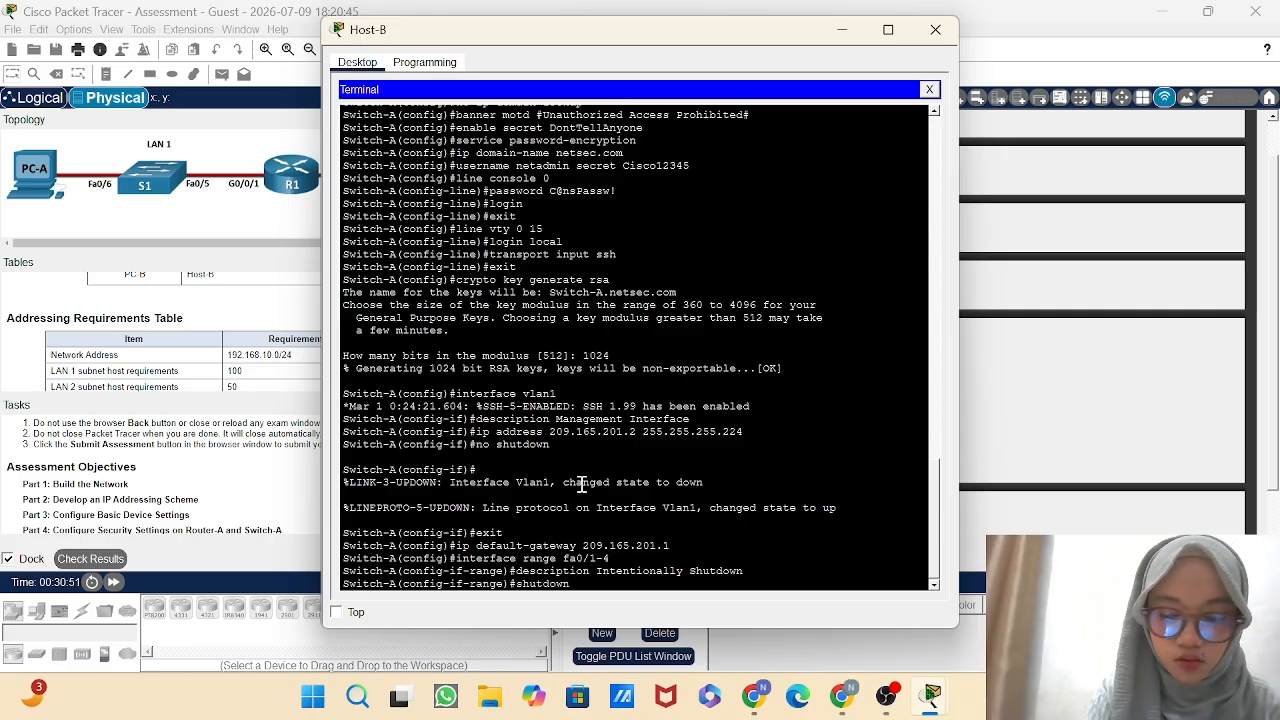
key("Return")
type("xit")
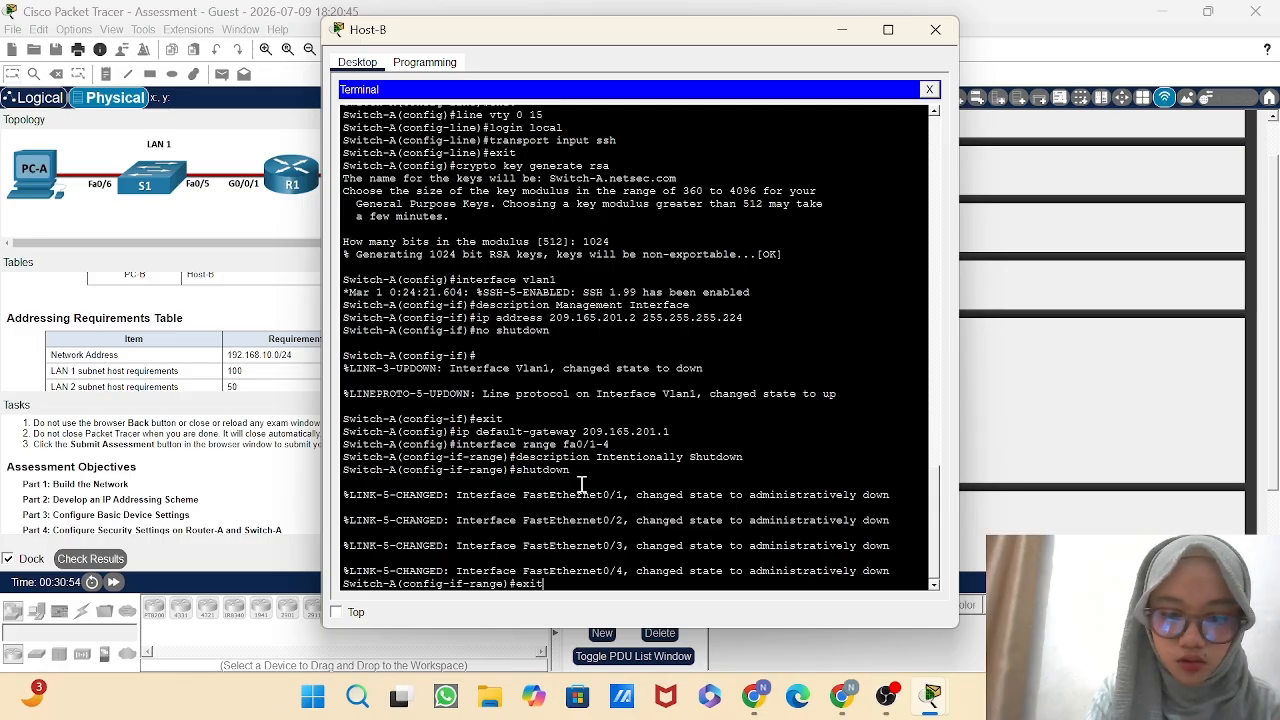
key("Return")
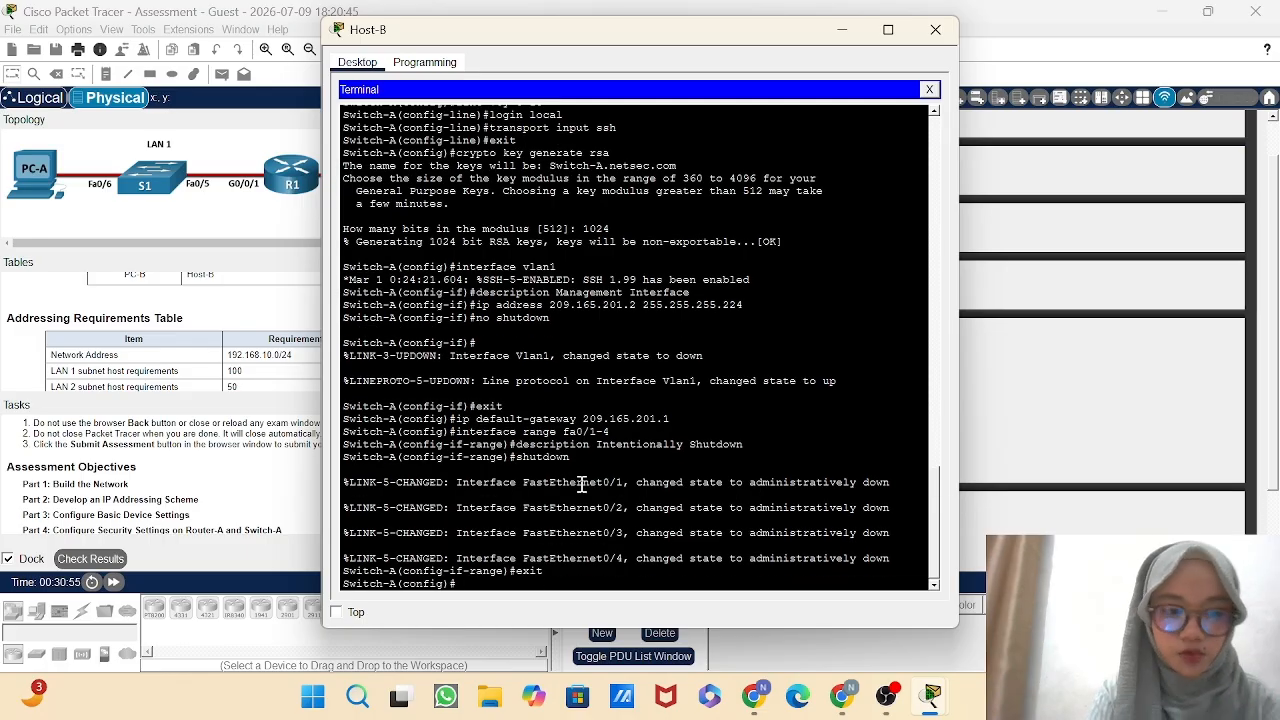
Enter interface range configuration mode for Switch-A's ports fa0/7-24.
type("in")
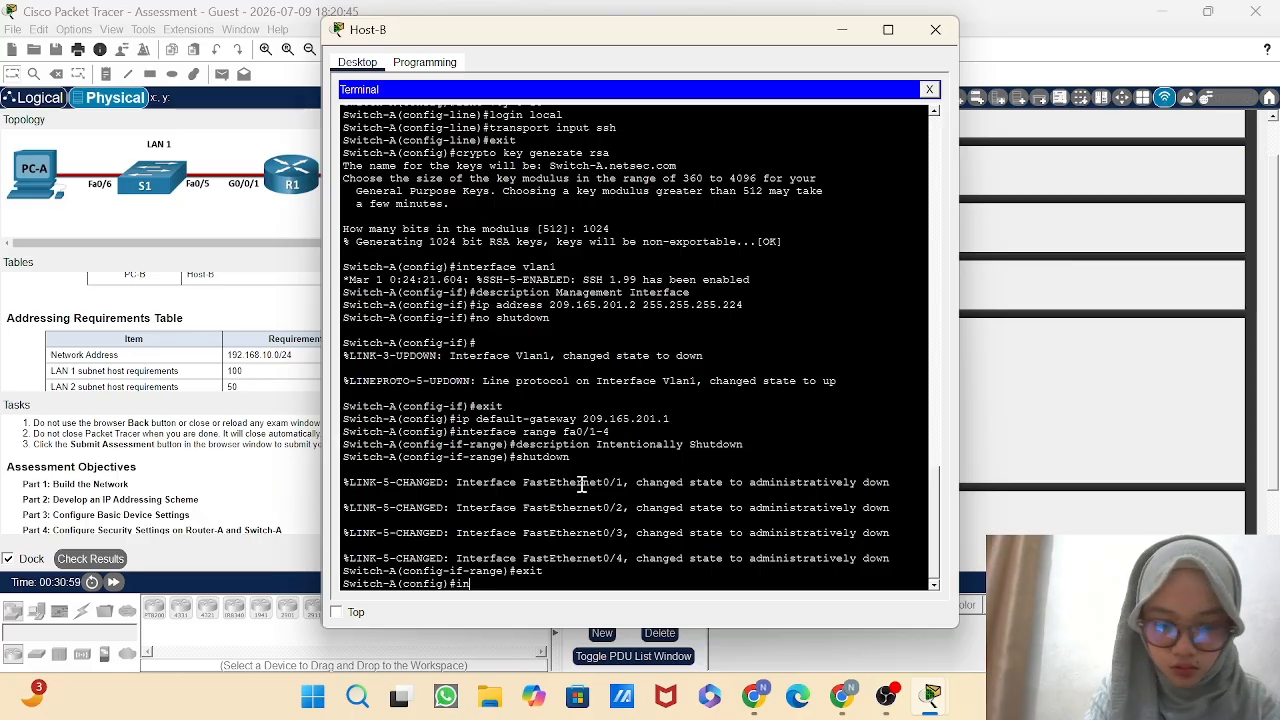
type("terface")
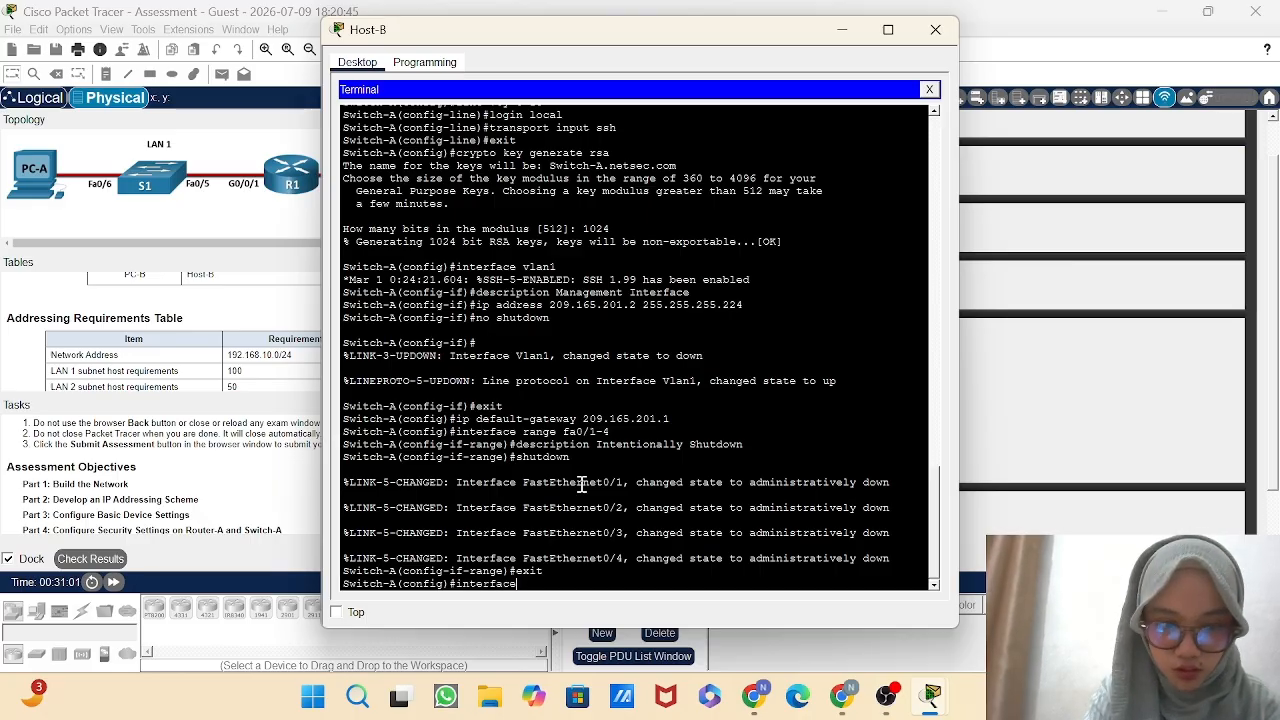
type(" range")
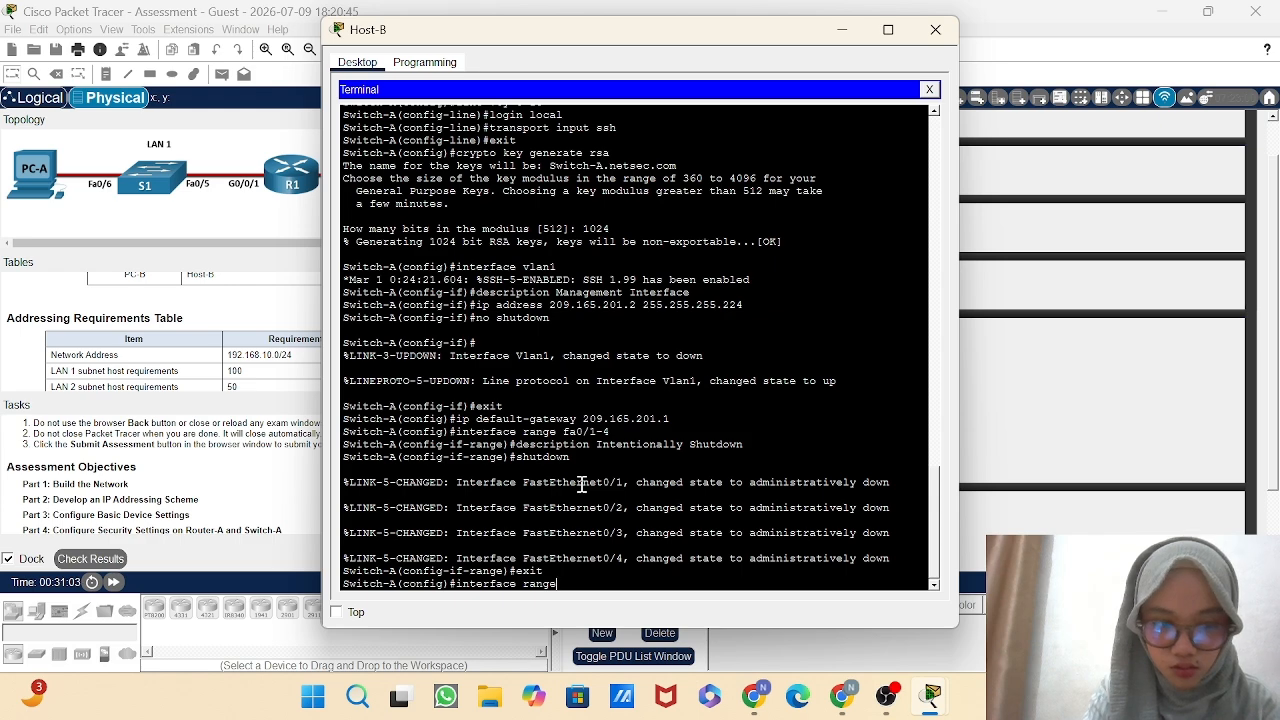
type(" fa")
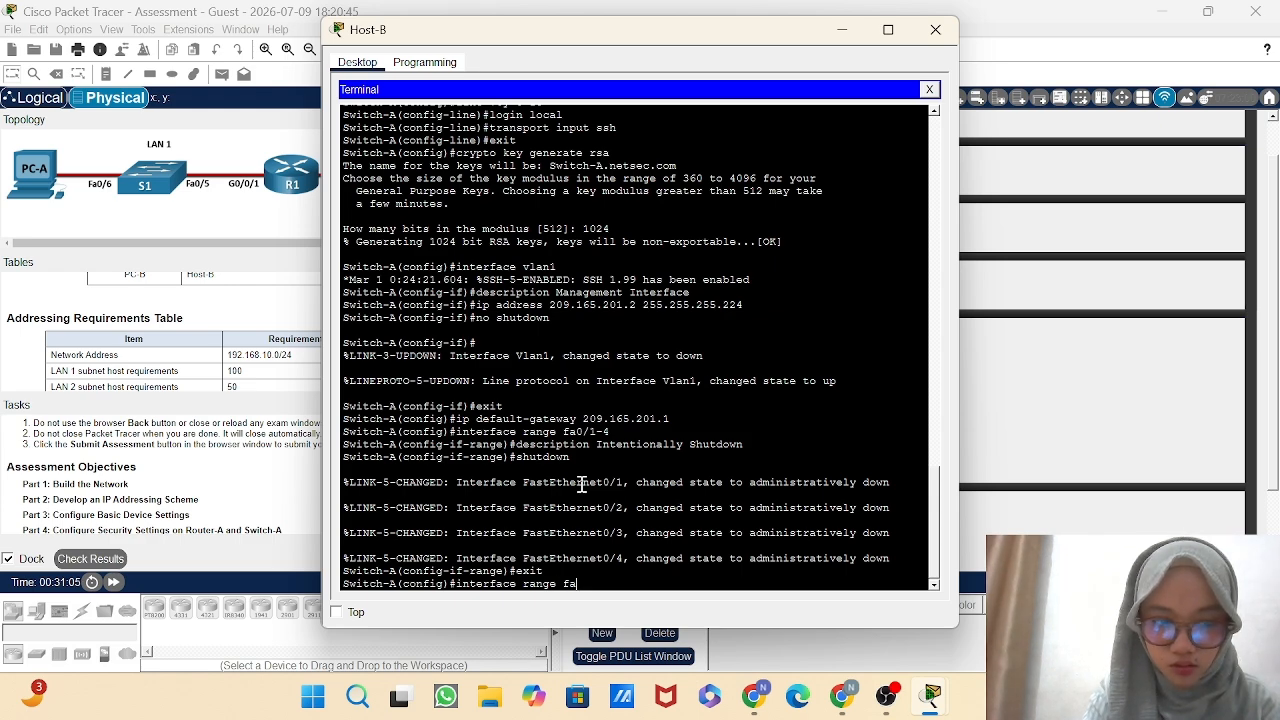
type("0")
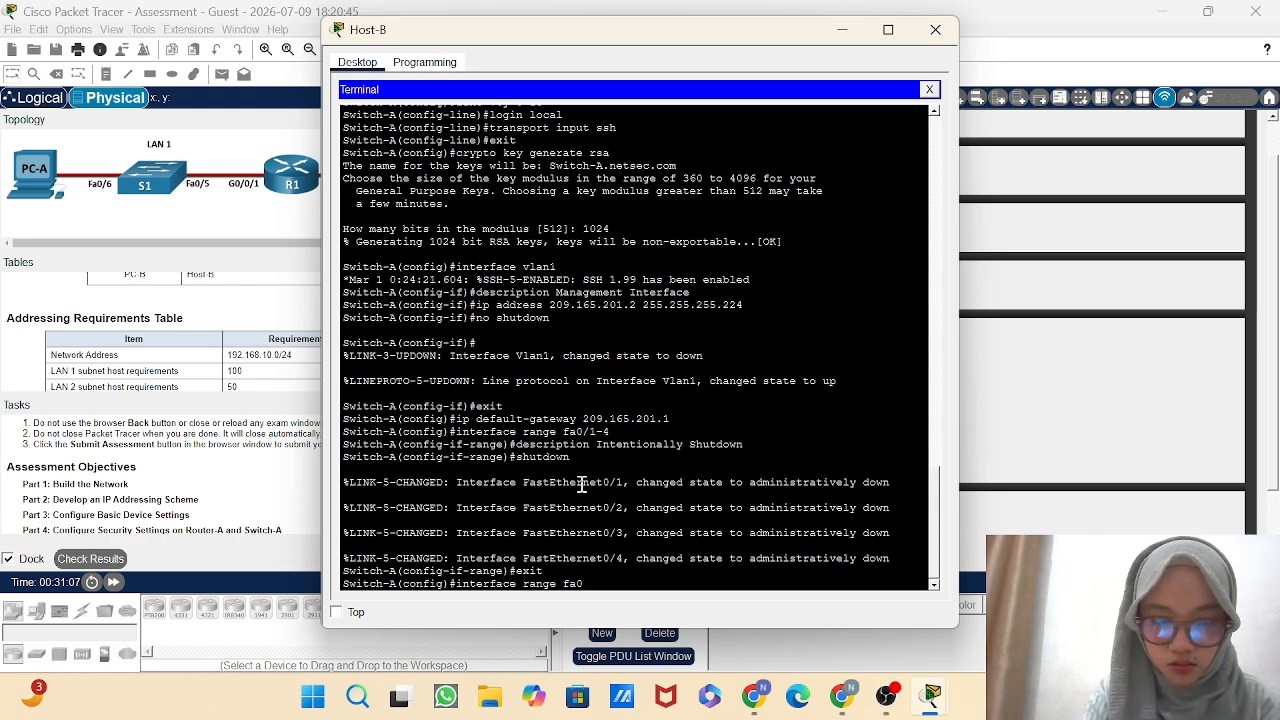
type("/7")
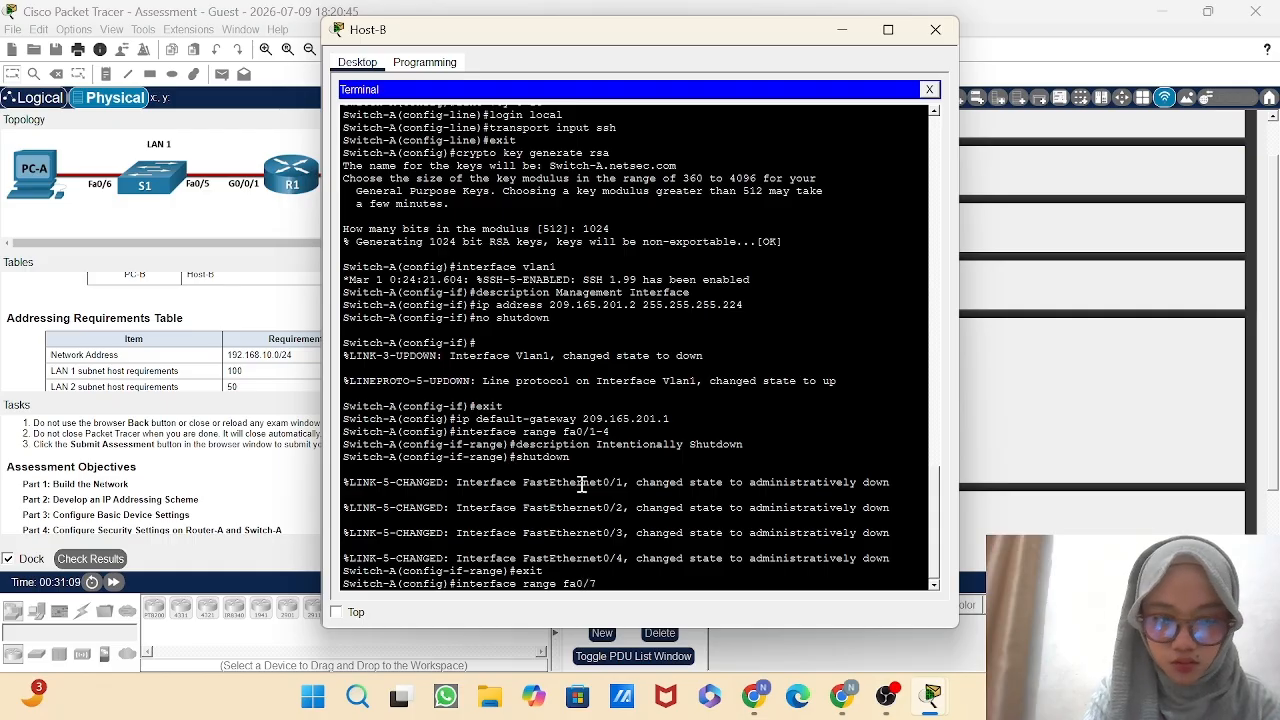
type("-24")
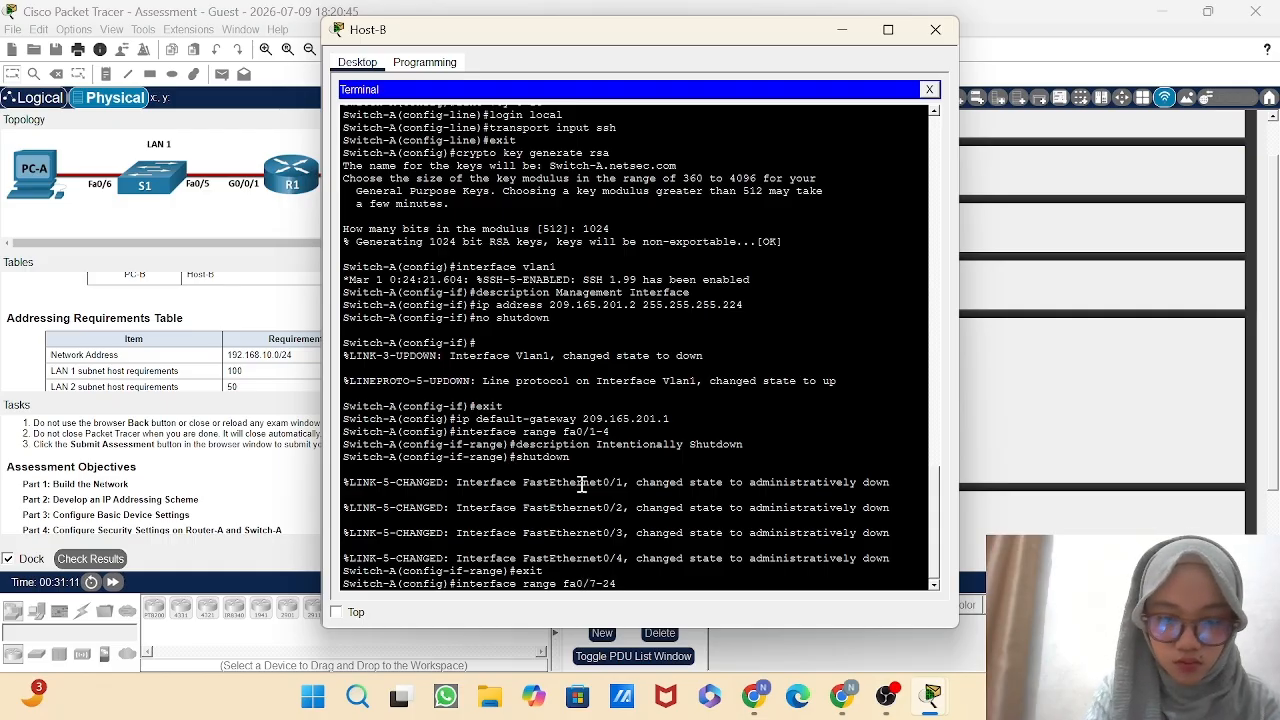
key("Return")
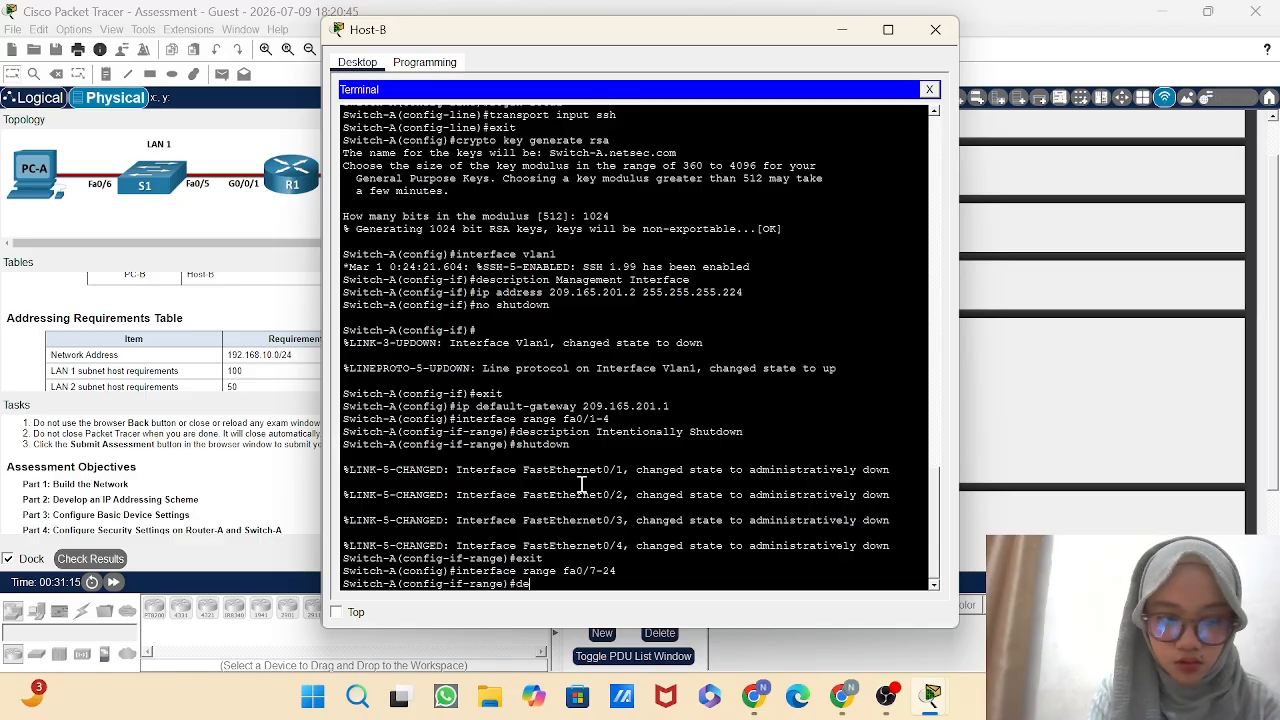
Set the description of Switch-A's ports fa0/7-24 to "Intentionally Shutdown".
type("de")
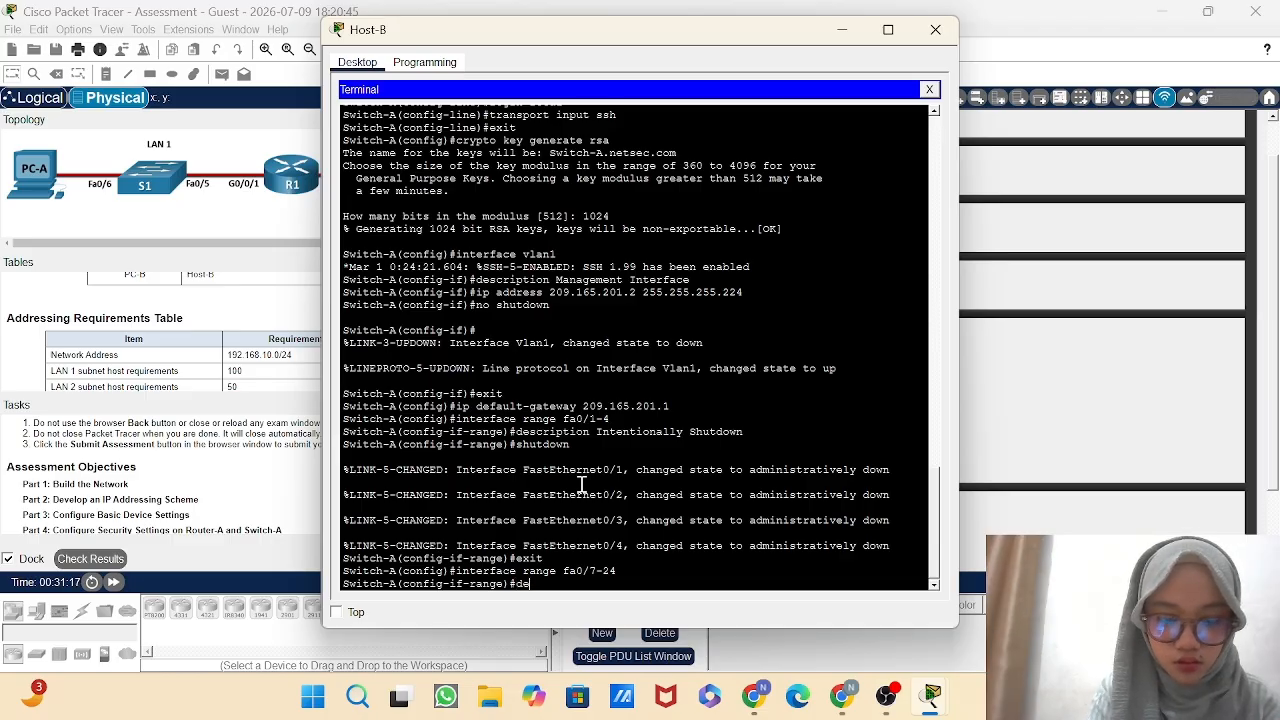
type("scription")
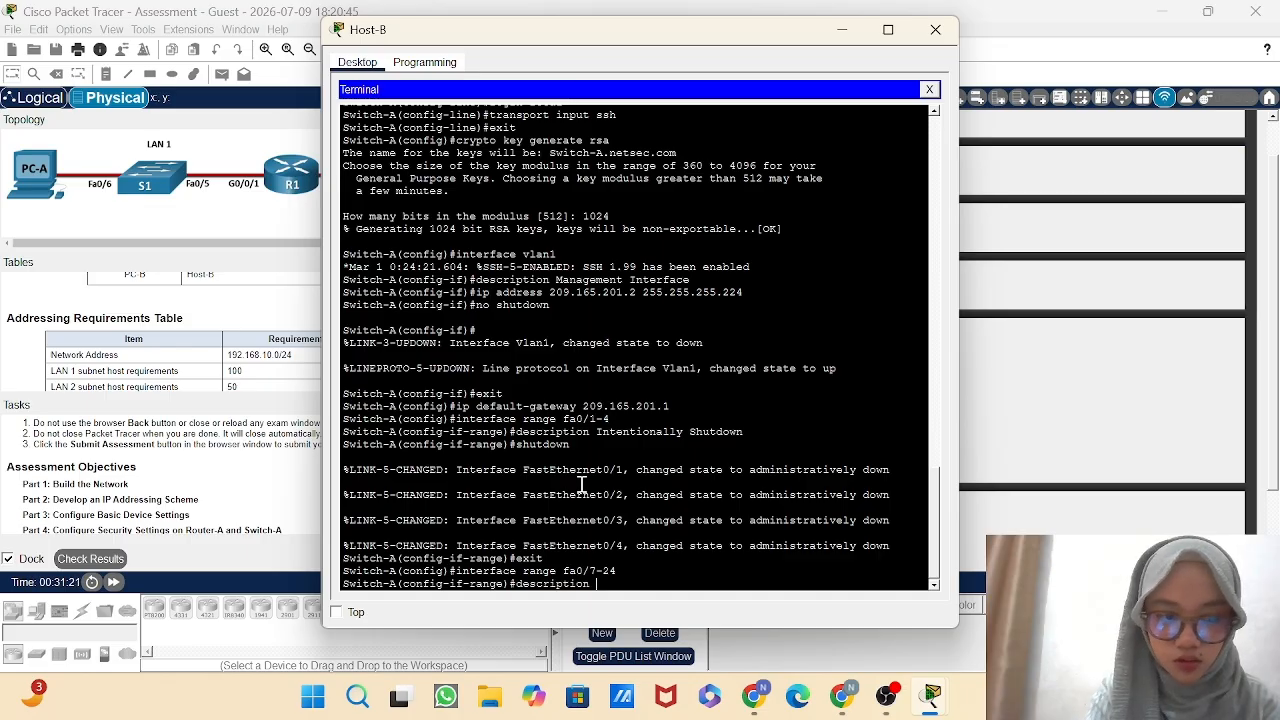
type(" Inte")
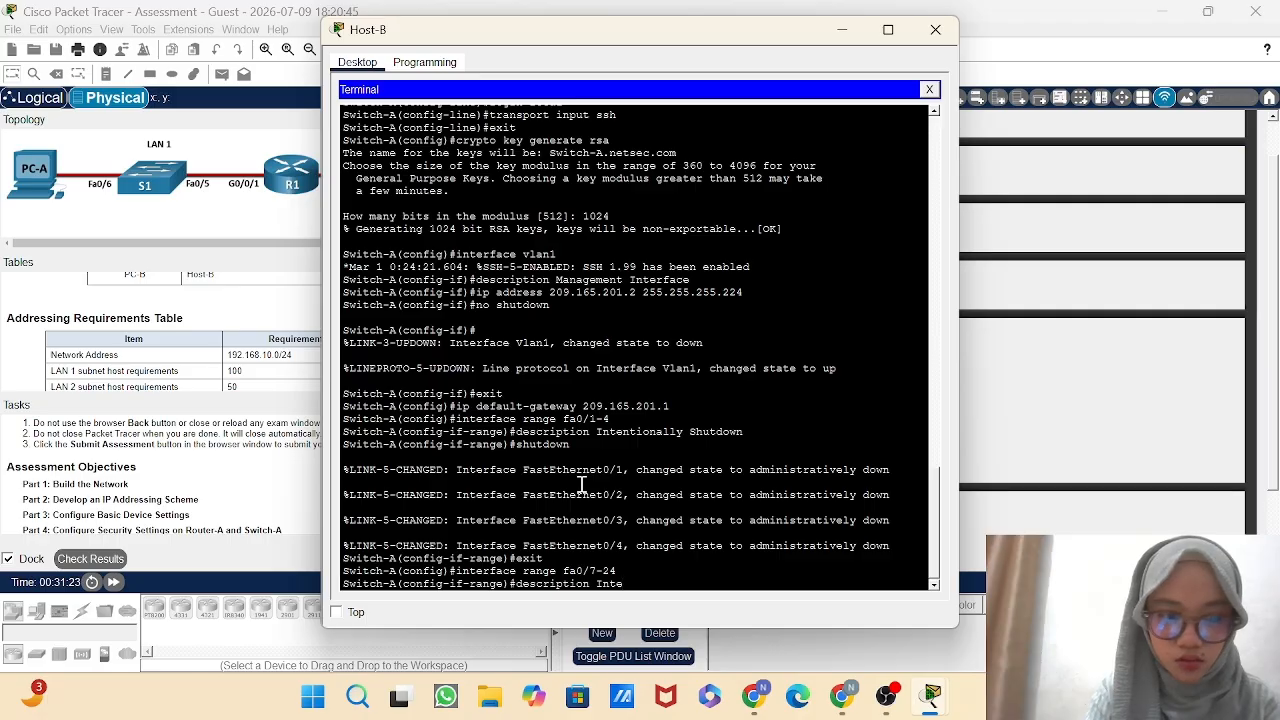
type("ntio")
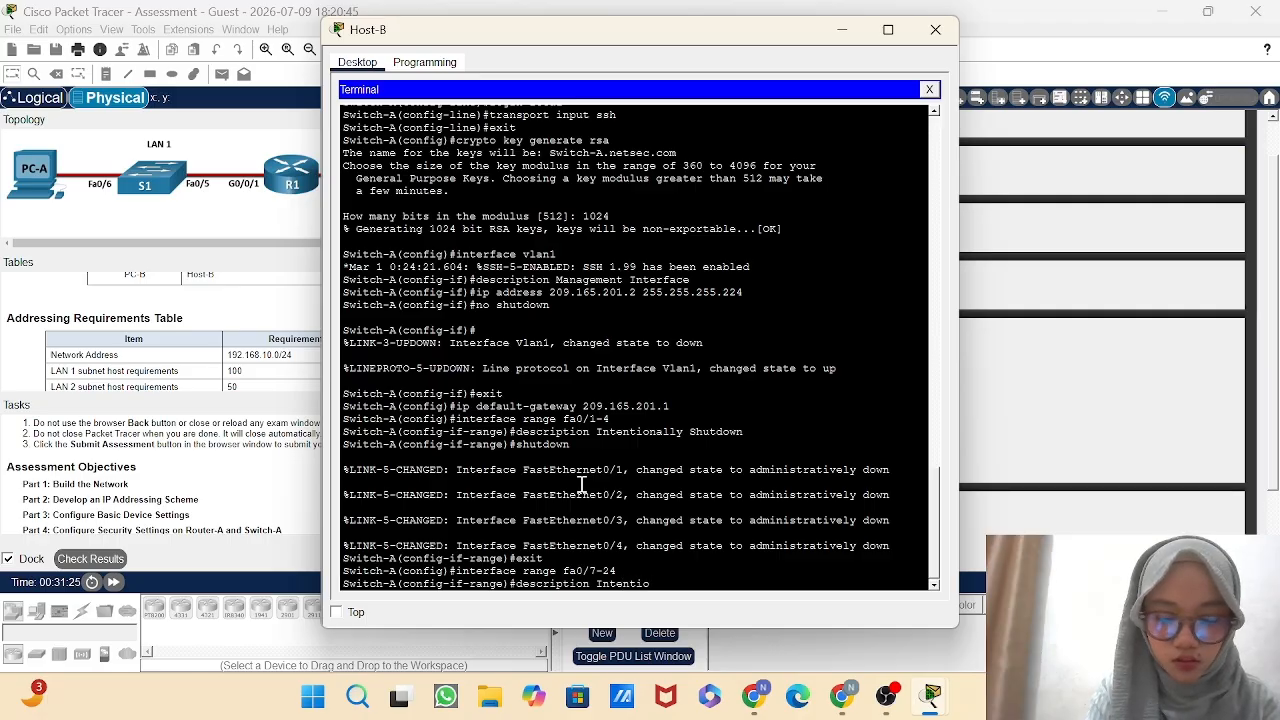
type("nally")
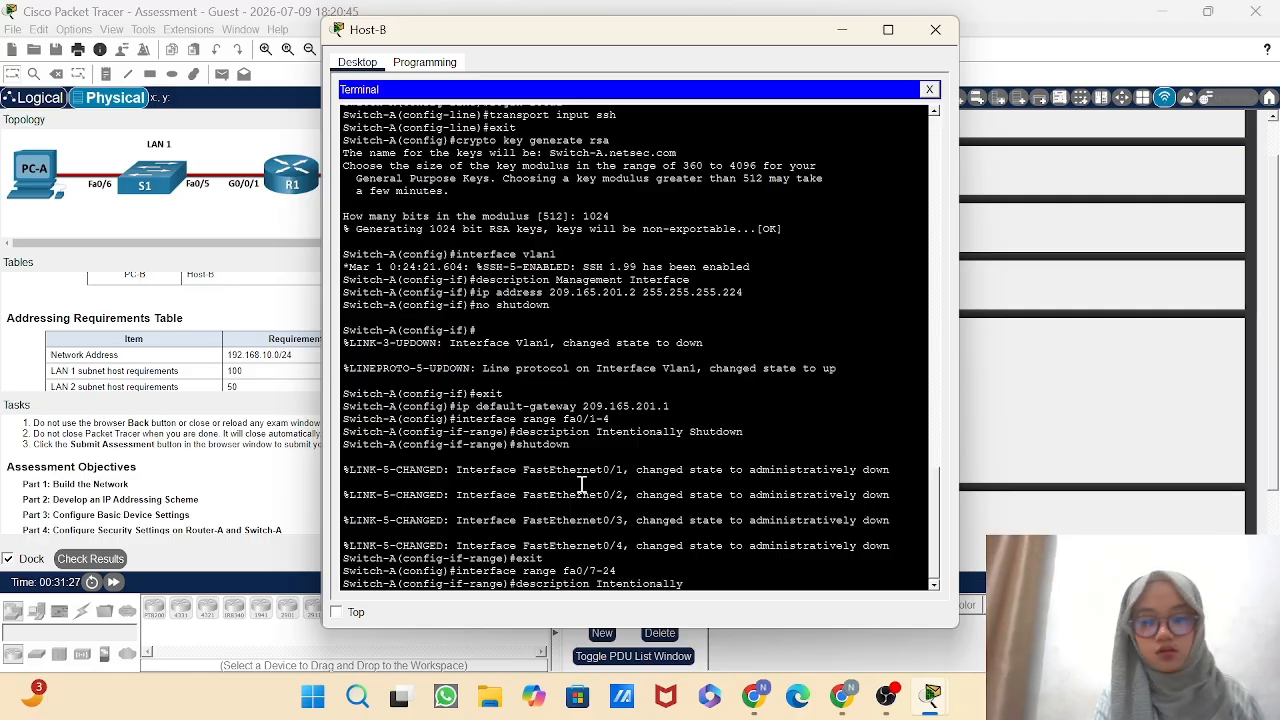
type(" Sh")
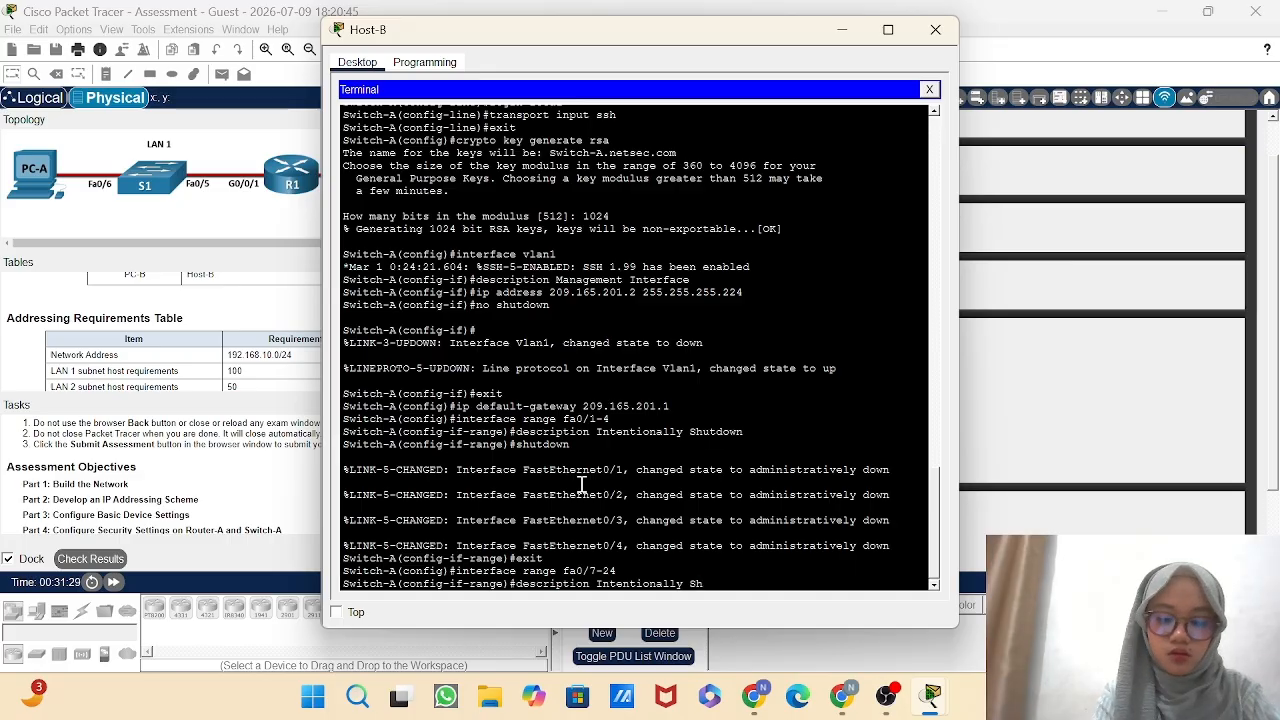
type("utdown")
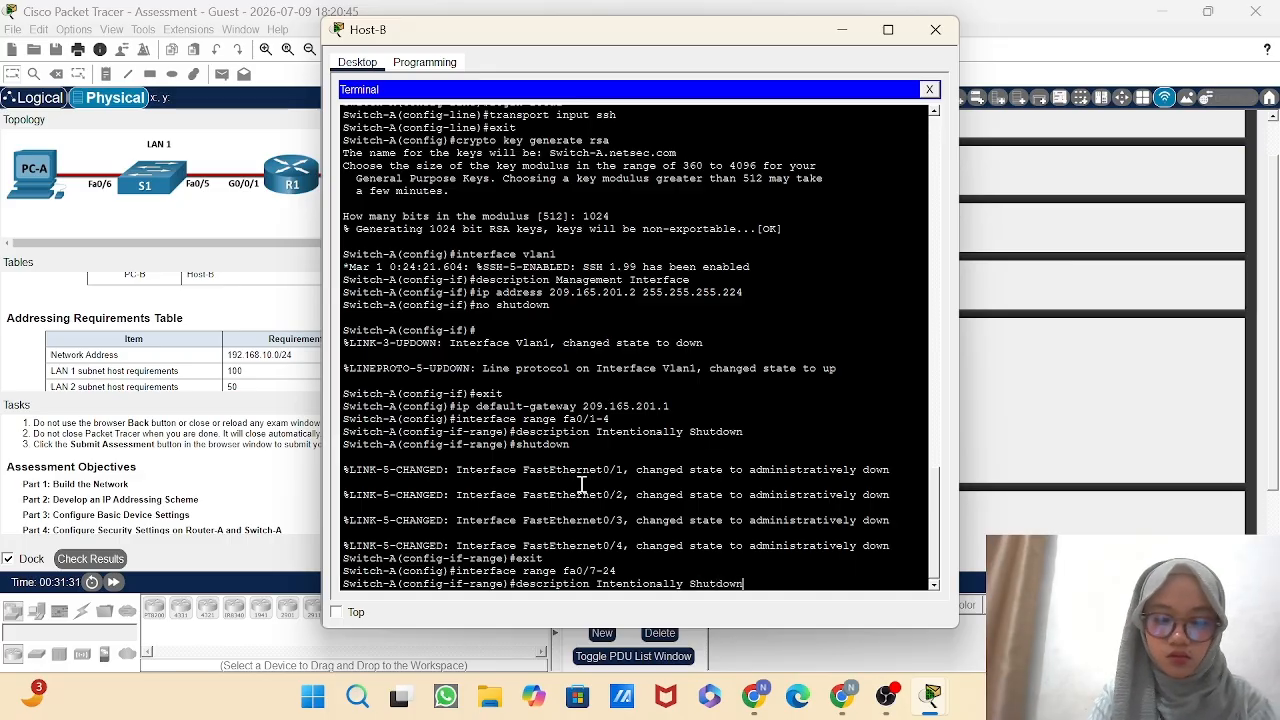
key("Return")
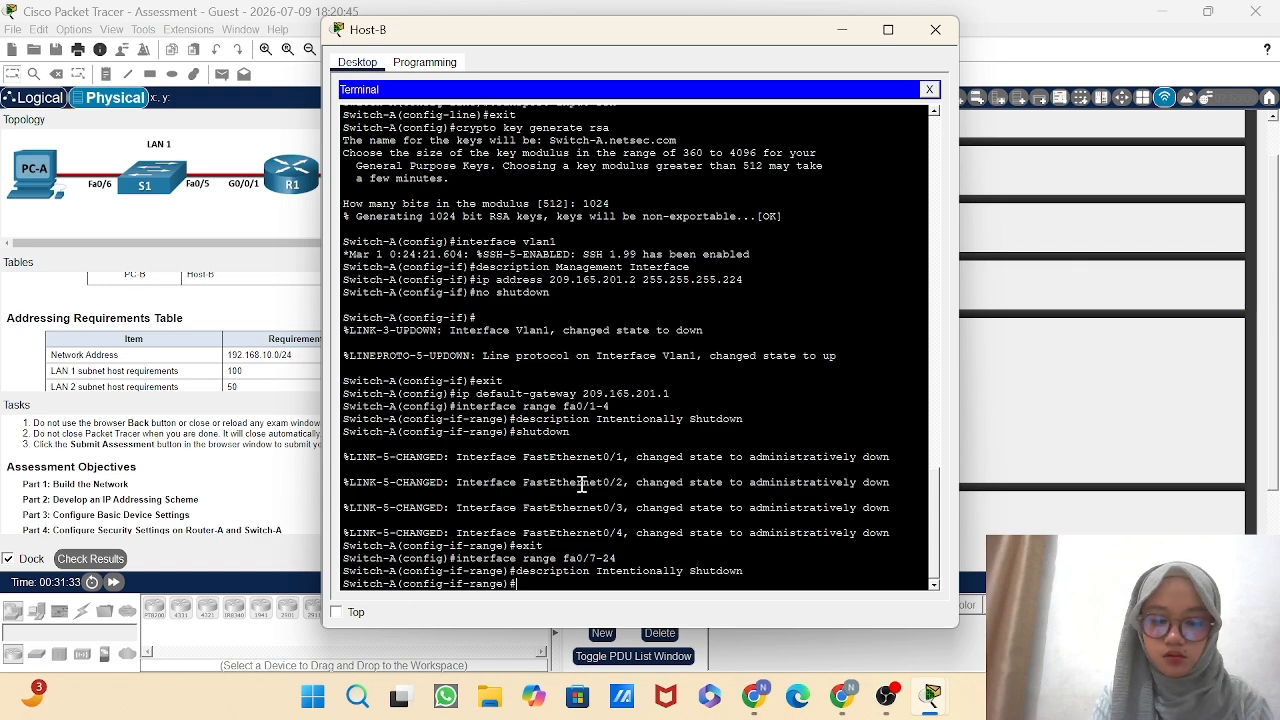
Shut down Switch-A's ports fa0/7-24 and return to global configuration mode.
type("shutdown")
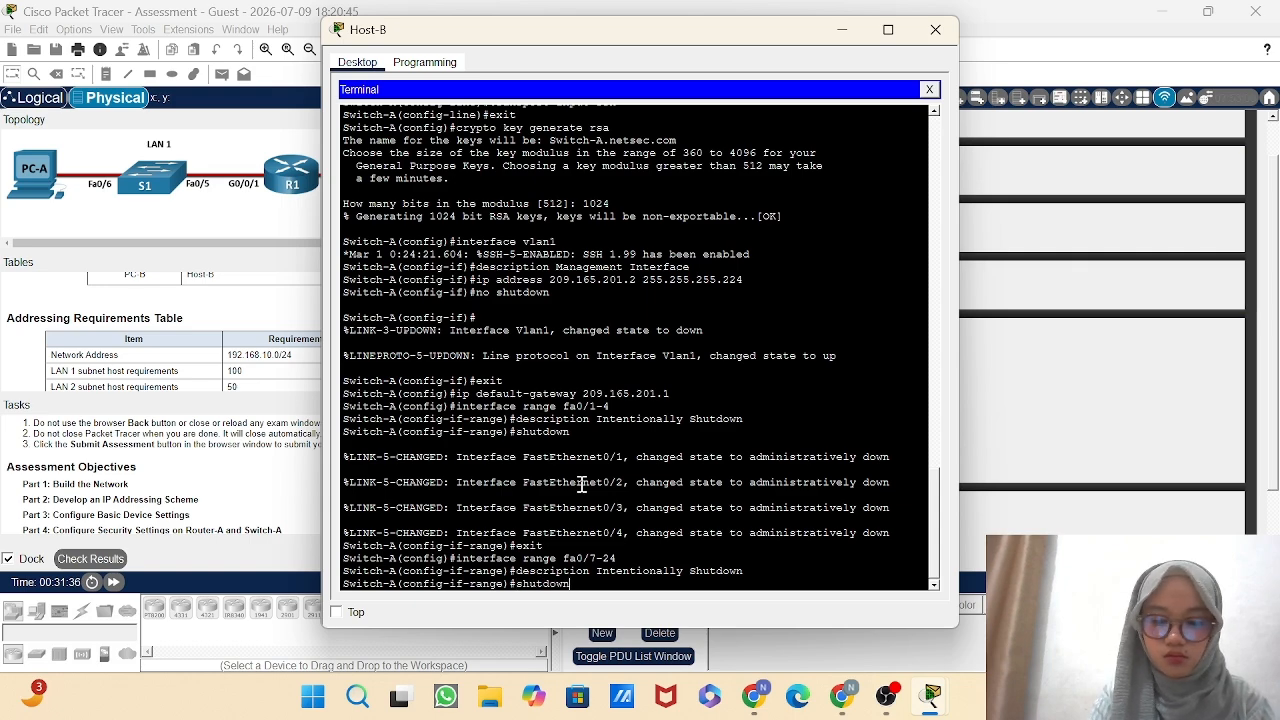
key("Return")
type("e)#e")
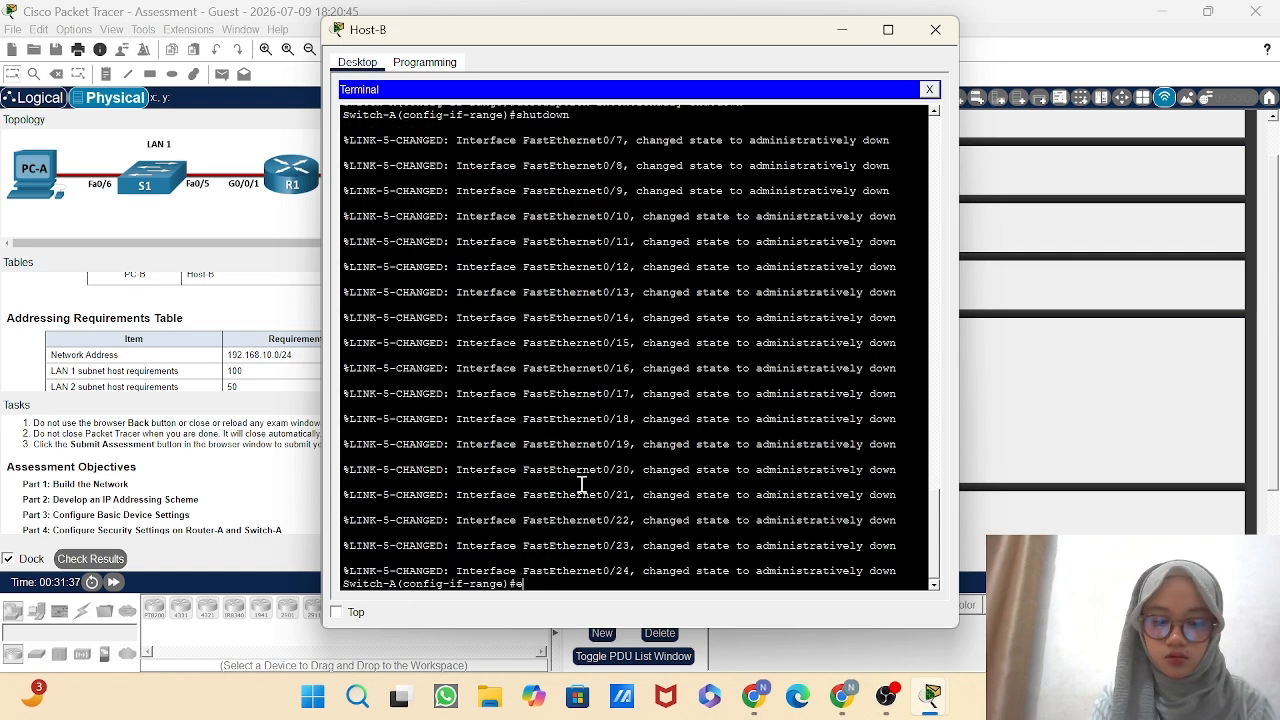
type("xit")
key("Return")
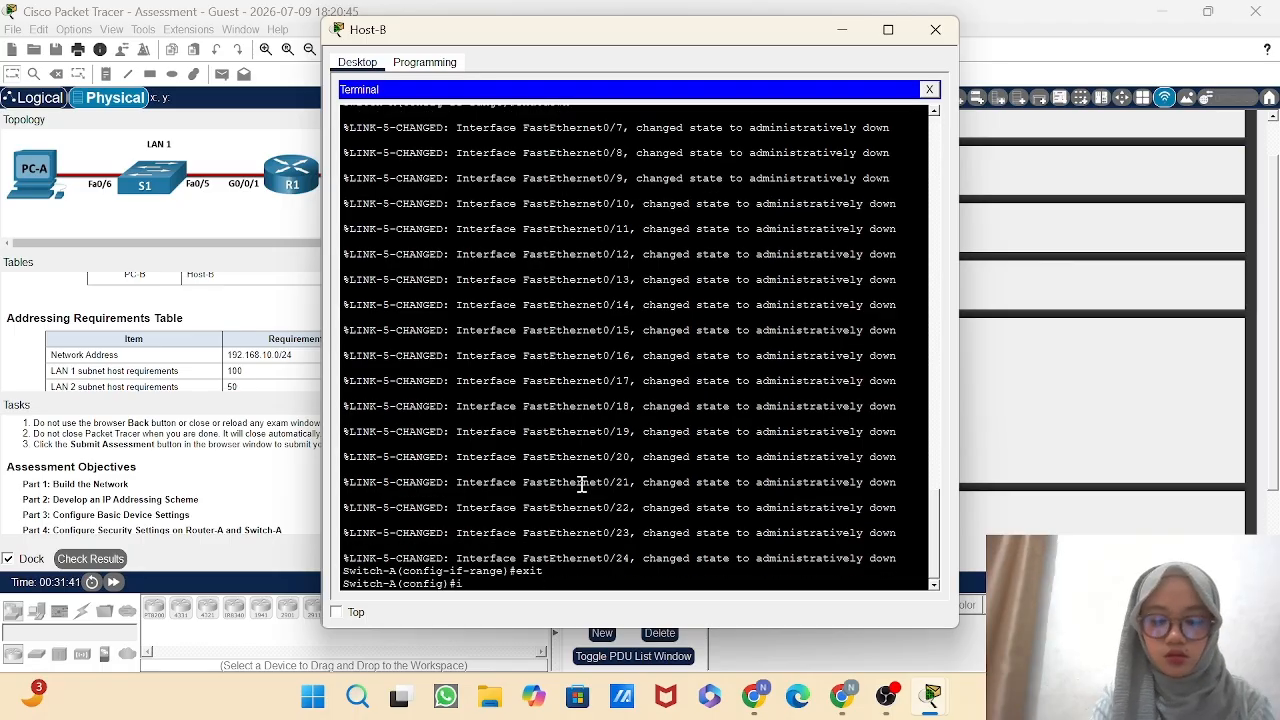
Enter interface range configuration mode for Switch-A's ports gi0/1-2.
type("interface")
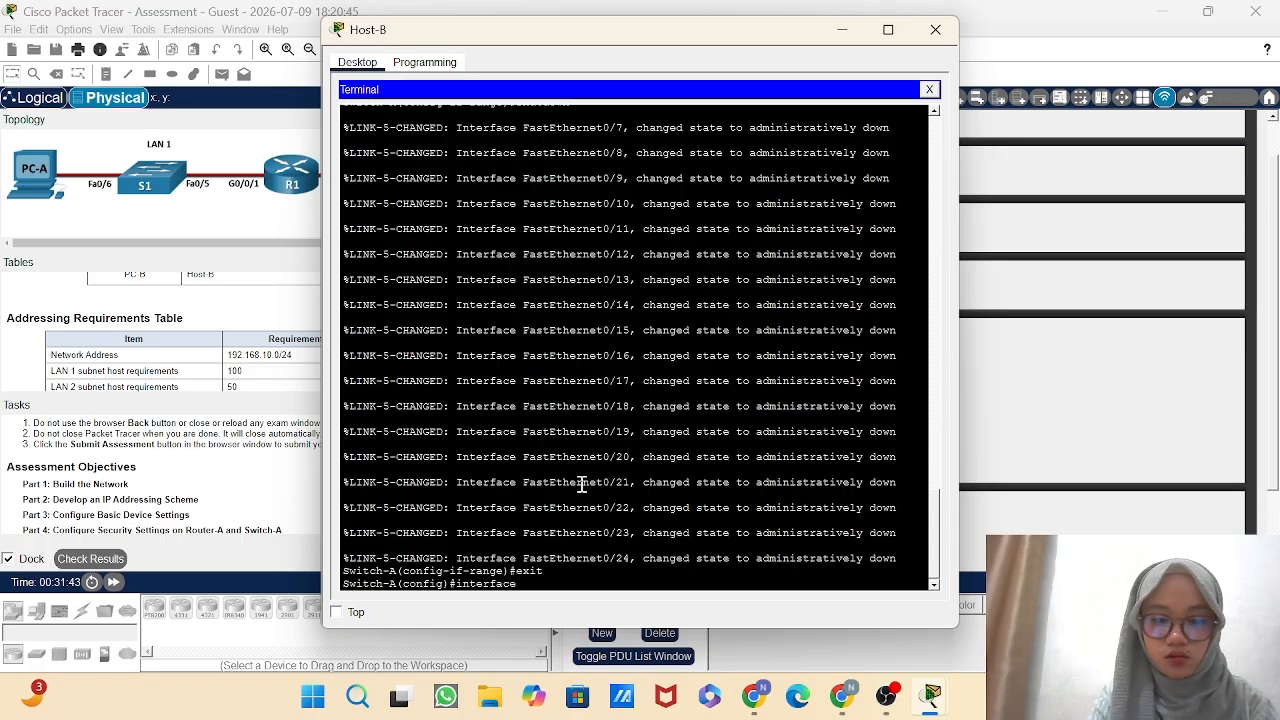
type(" range gi")
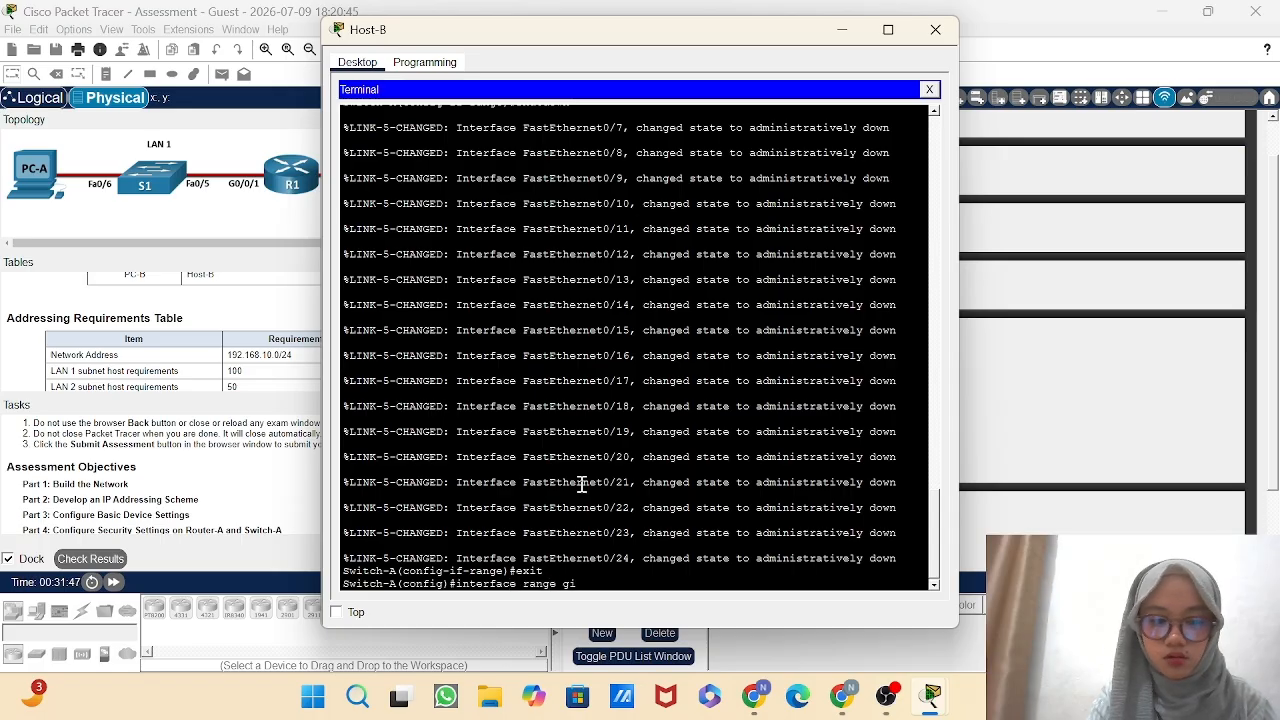
type("0")
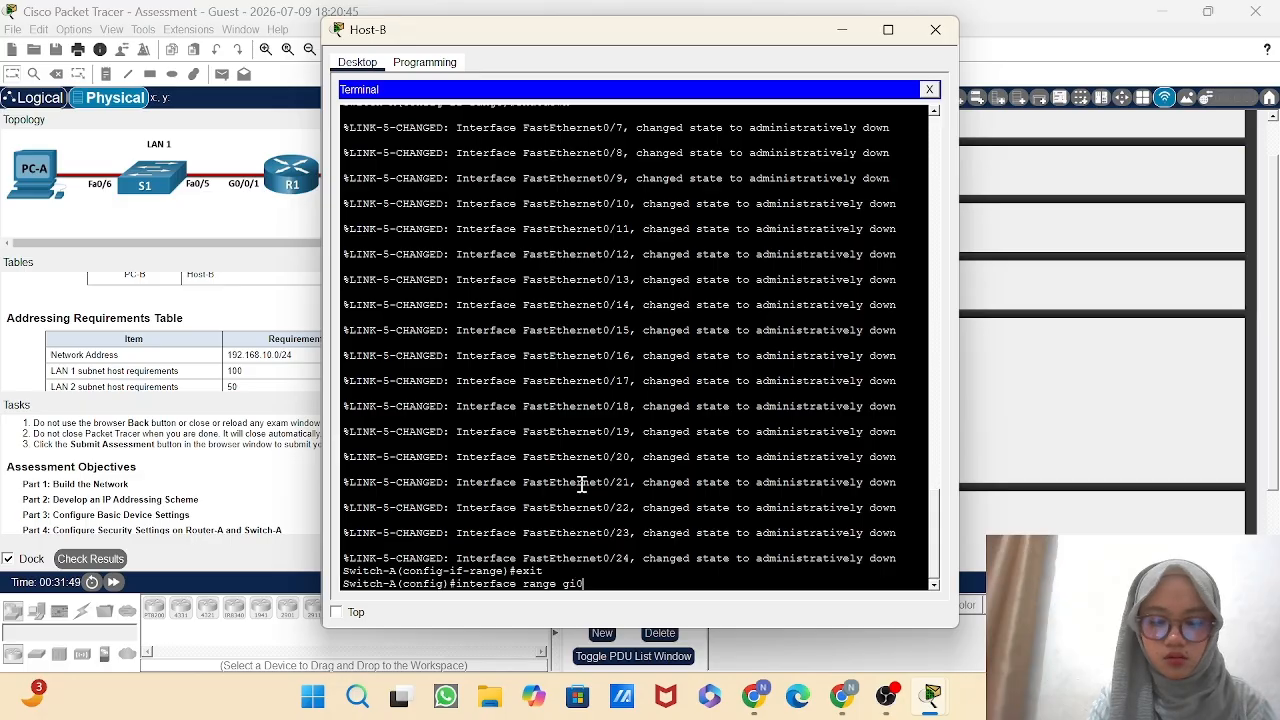
type("/1-2")
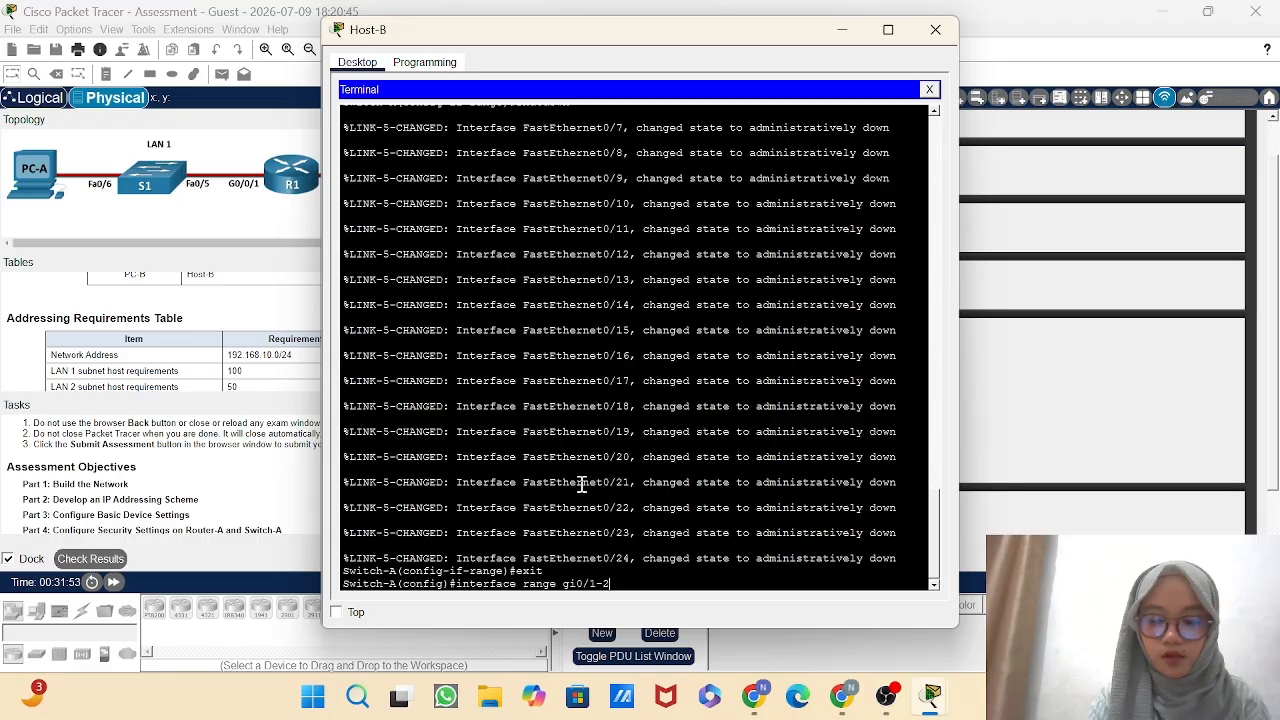
key("Return")
key("Return")
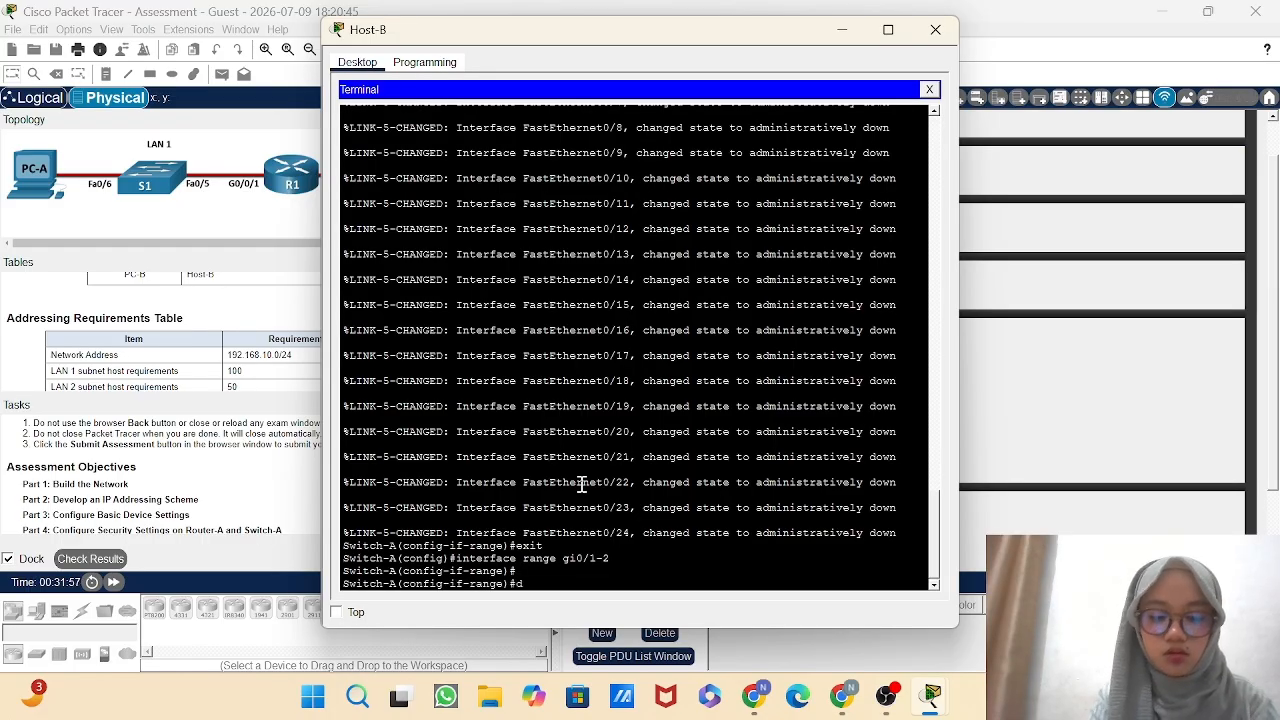
Set the description of Switch-A's ports gi0/1-2 to "Intentionally Shutdown".
type("descr")
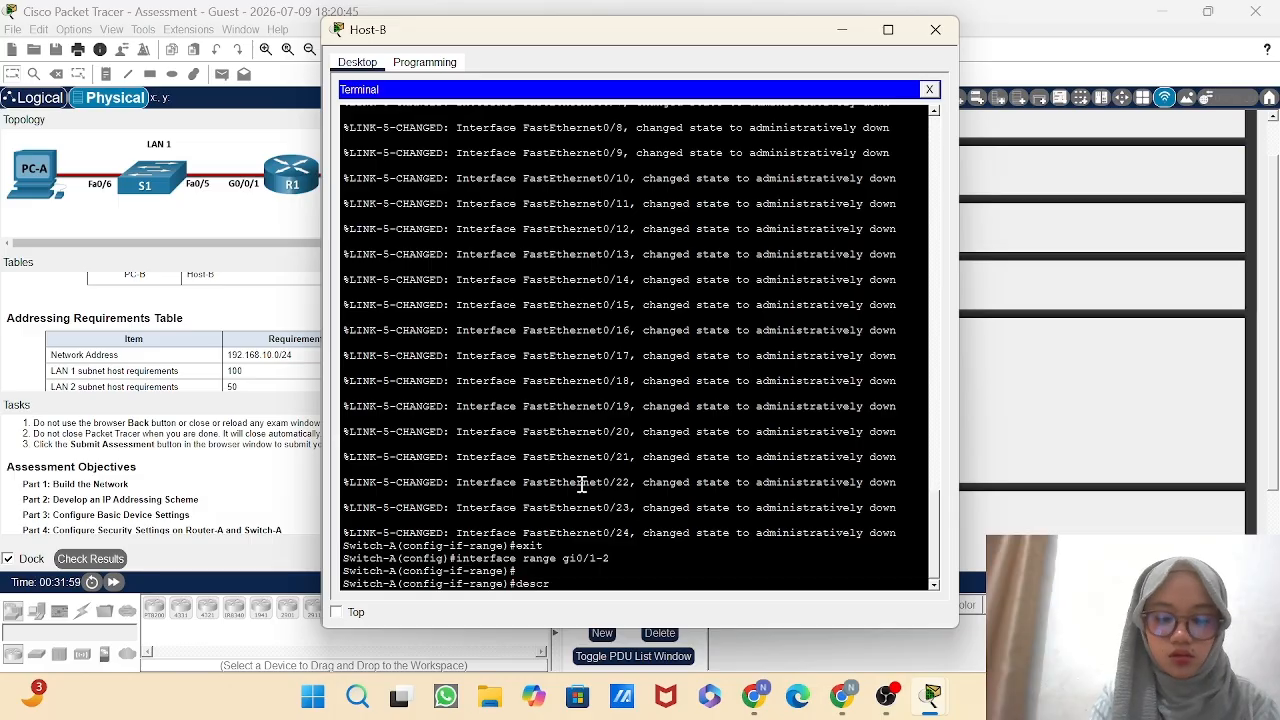
type("p")
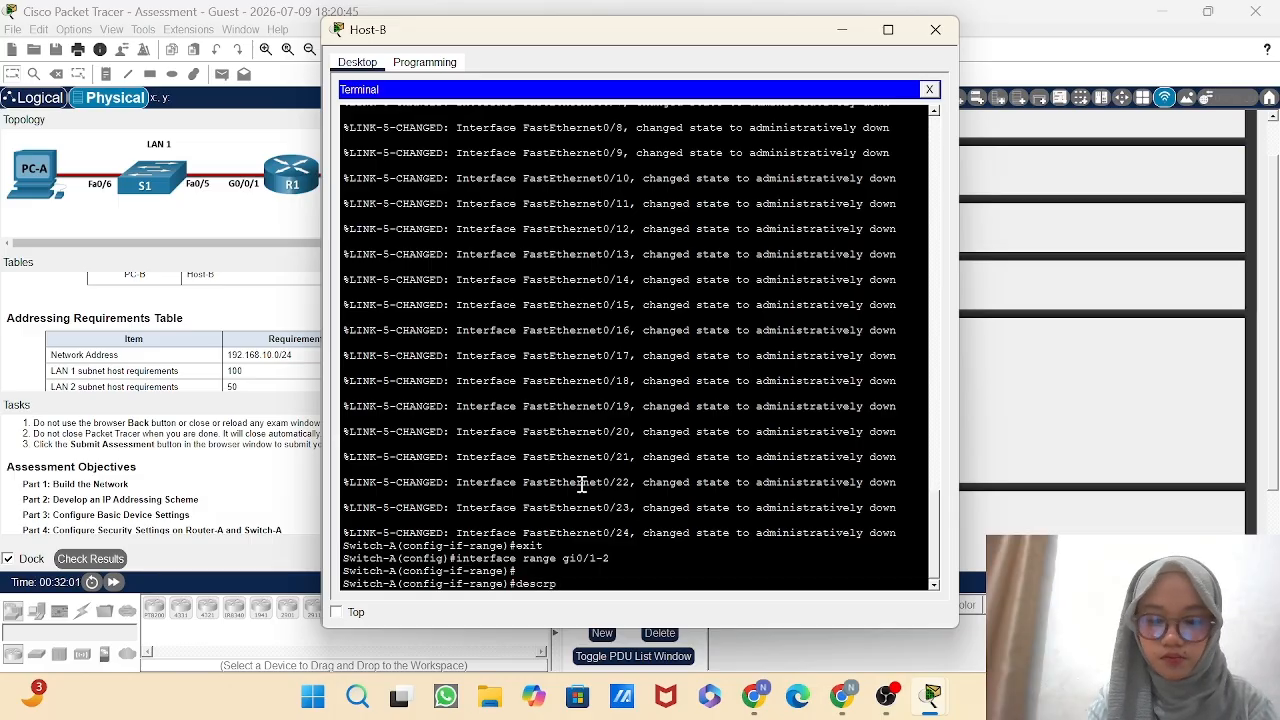
key("BackSpace")
type("iption")
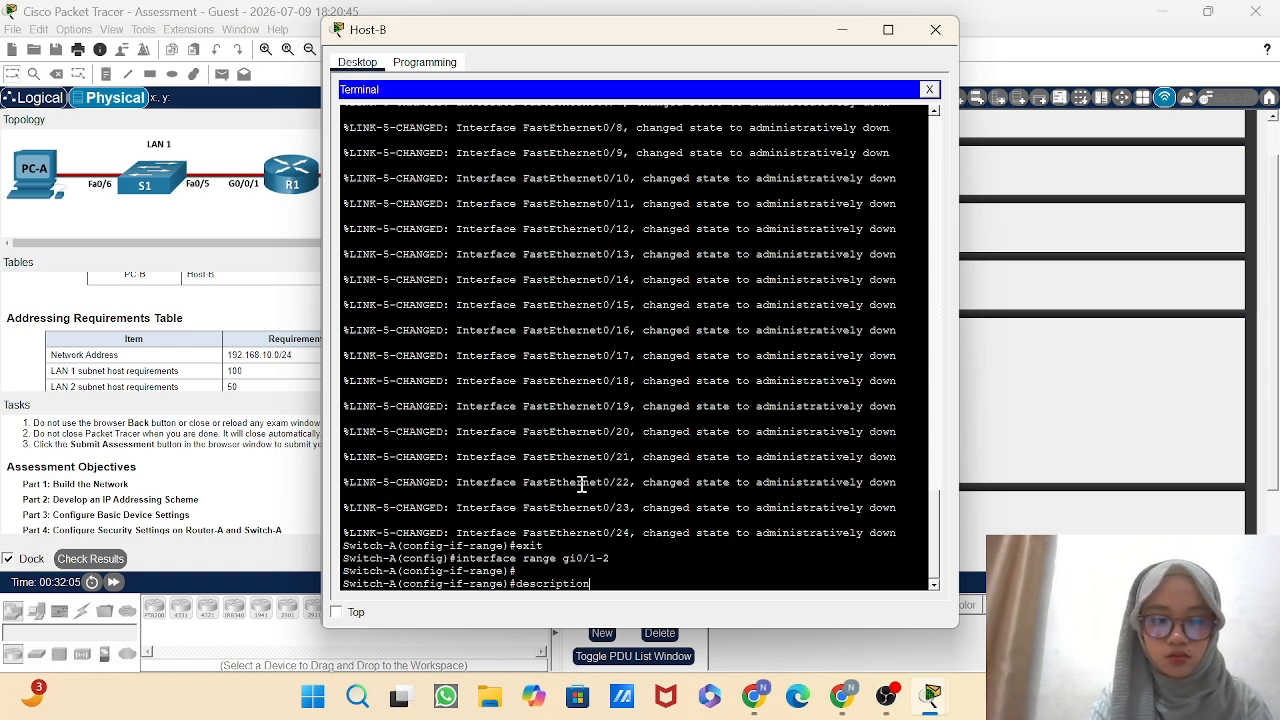
type(" In")
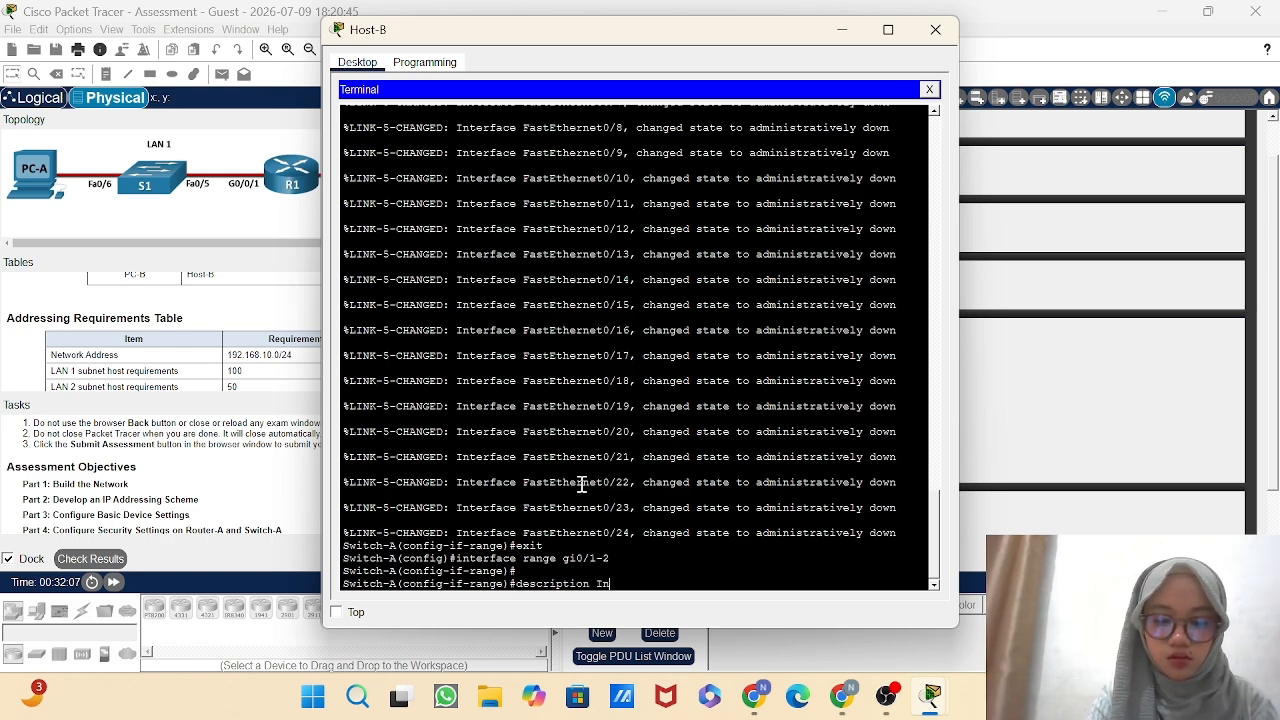
type("terti")
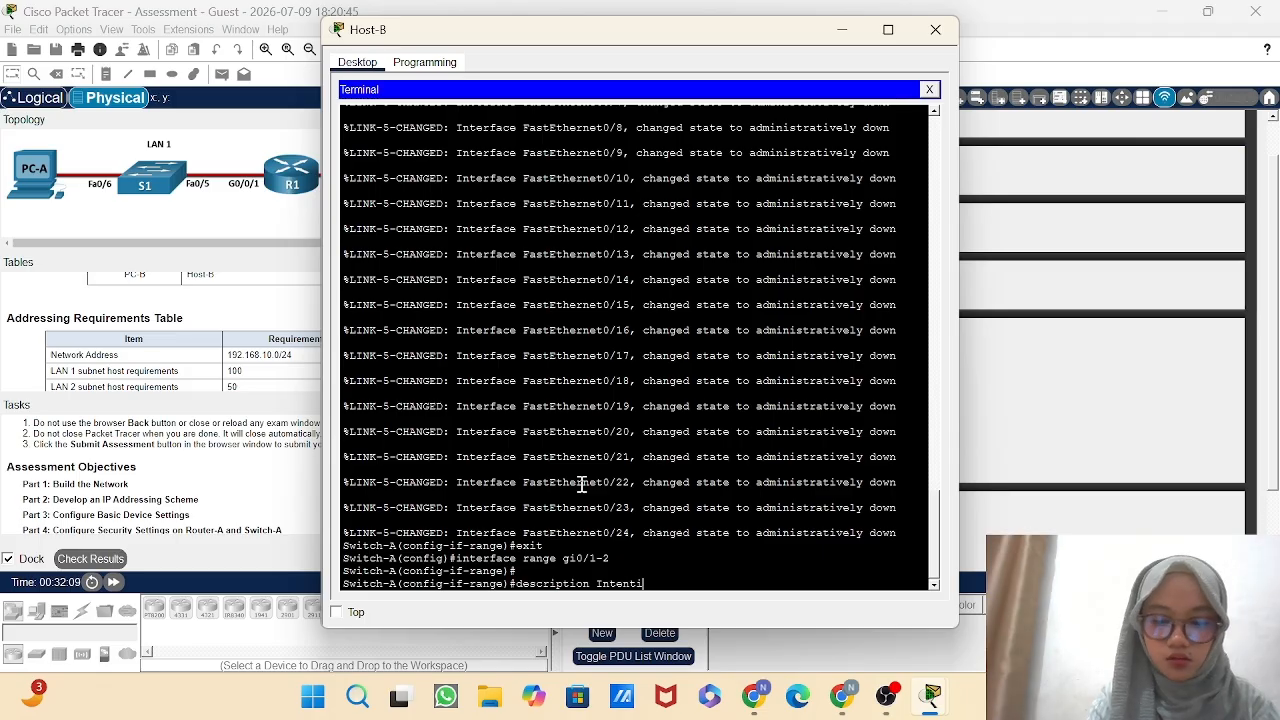
type("onally")
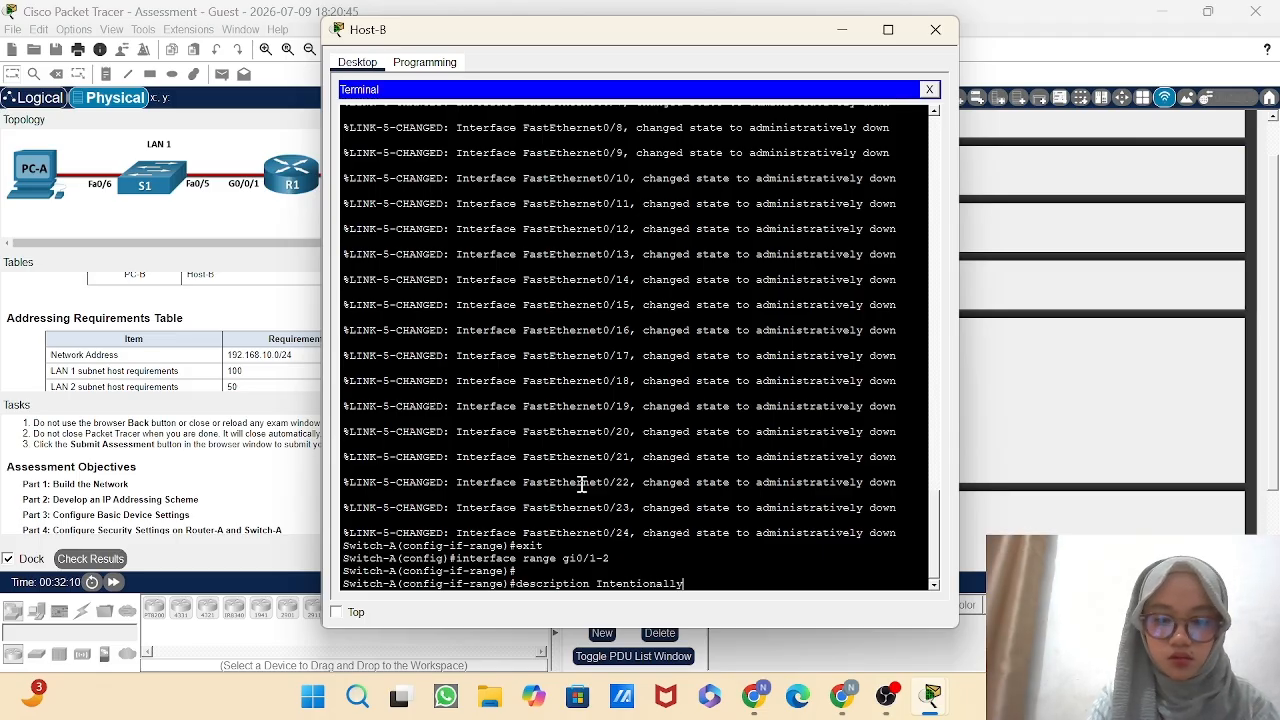
type(" Sh")
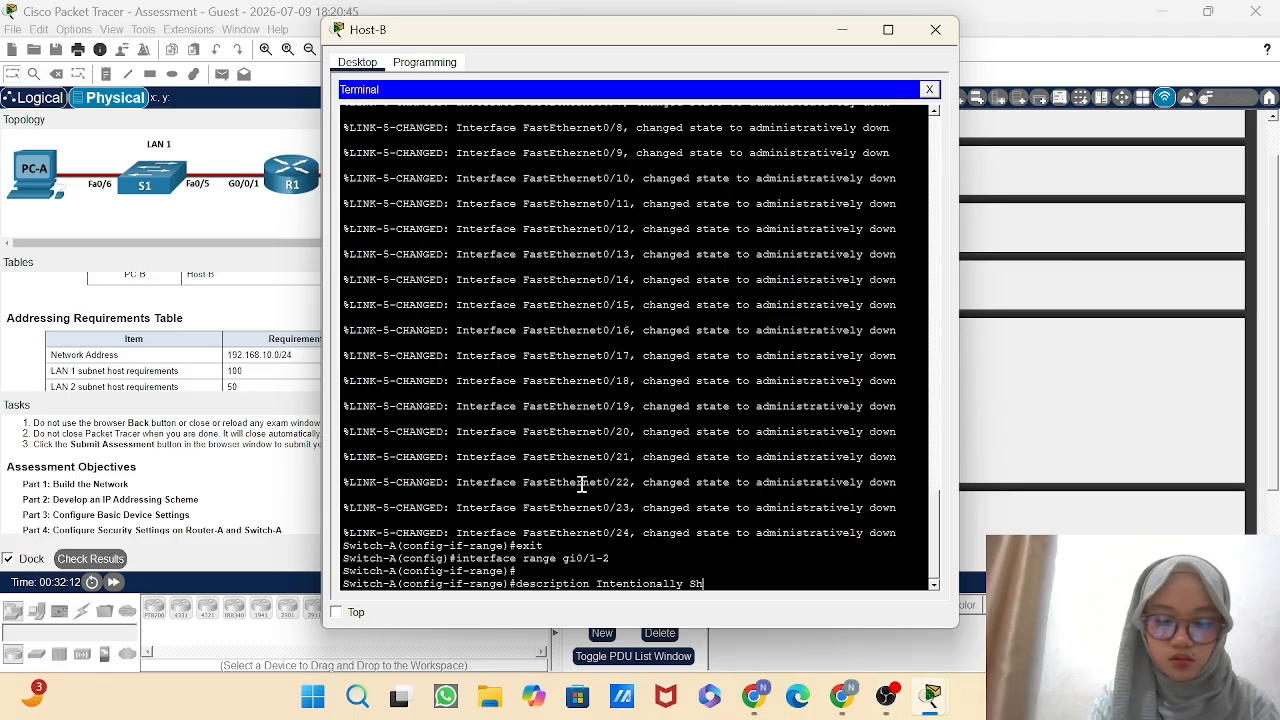
type("utdown")
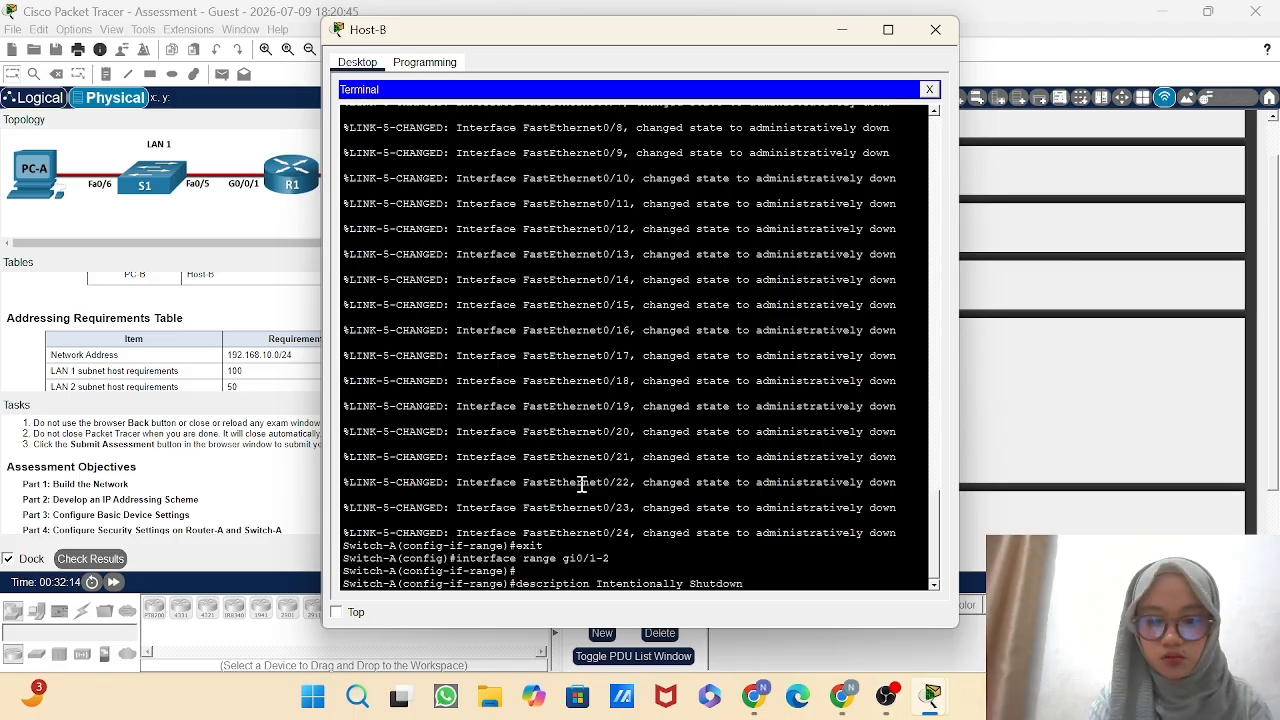
key("Return")
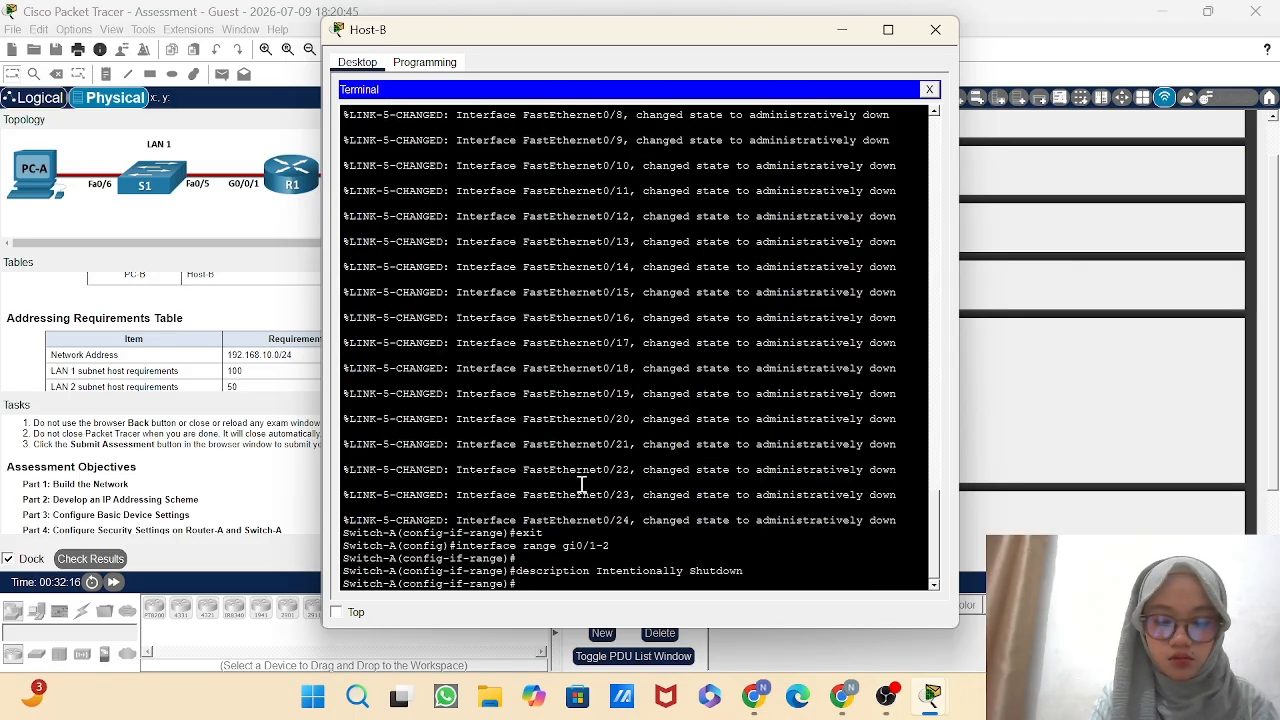
Shut down Switch-A's ports gi0/1-2 and return to global configuration mode.
type("shutdow")
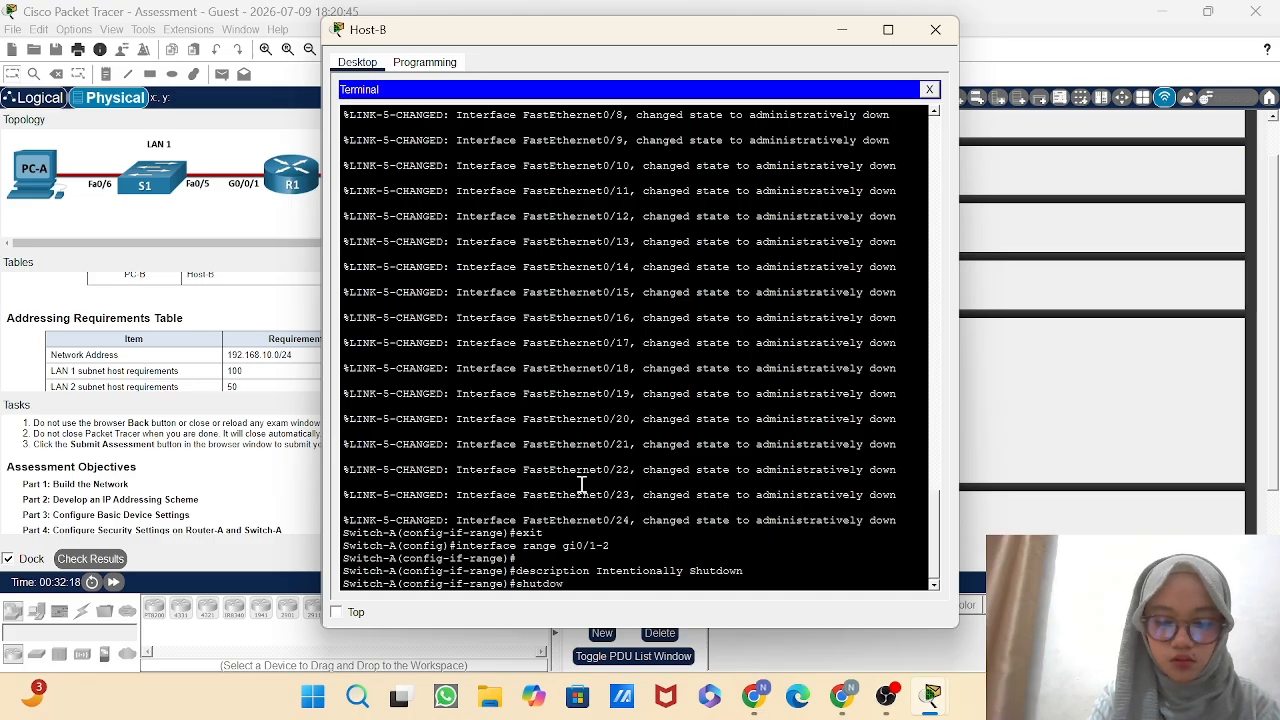
type("n")
key("Return")
type("e)#e")
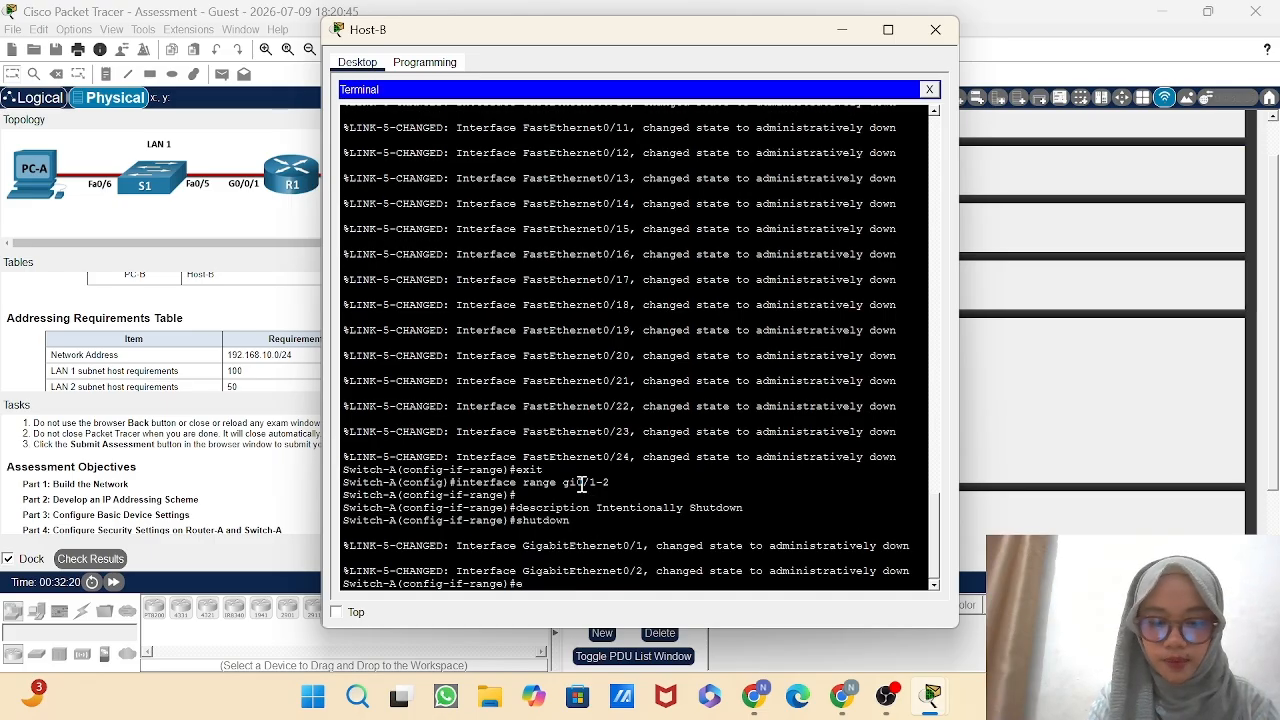
type("x")
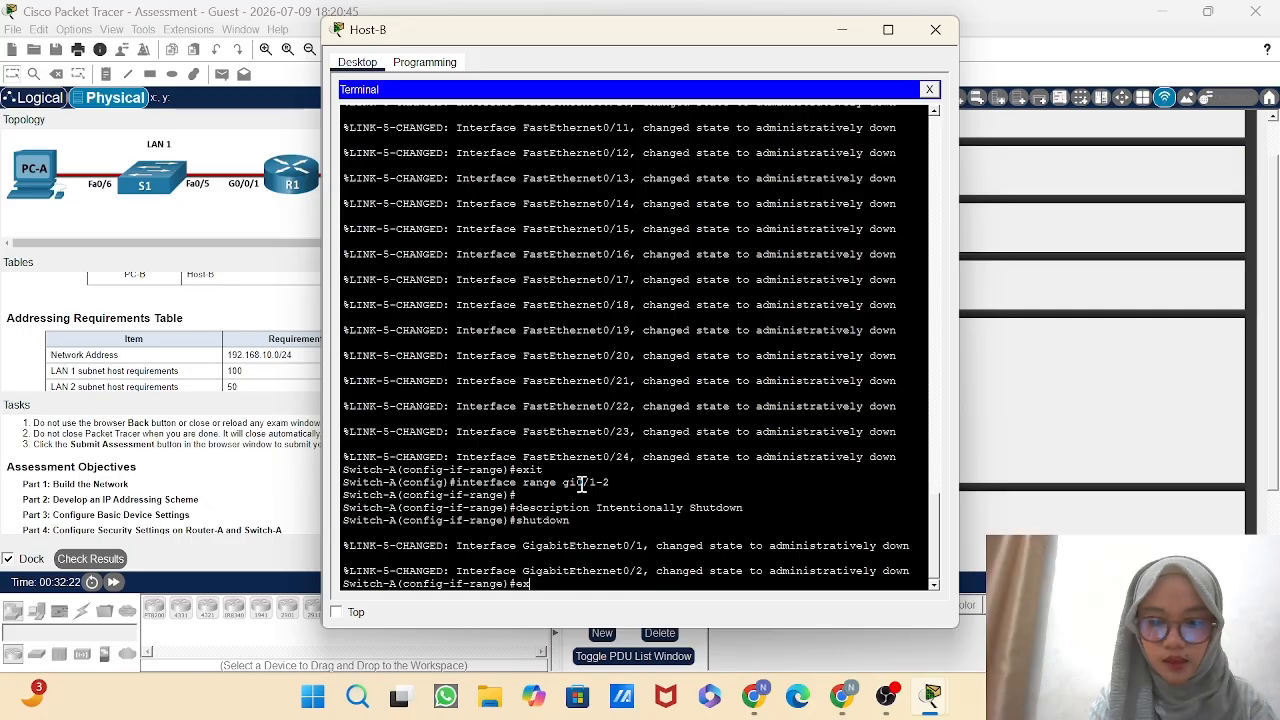
type("it")
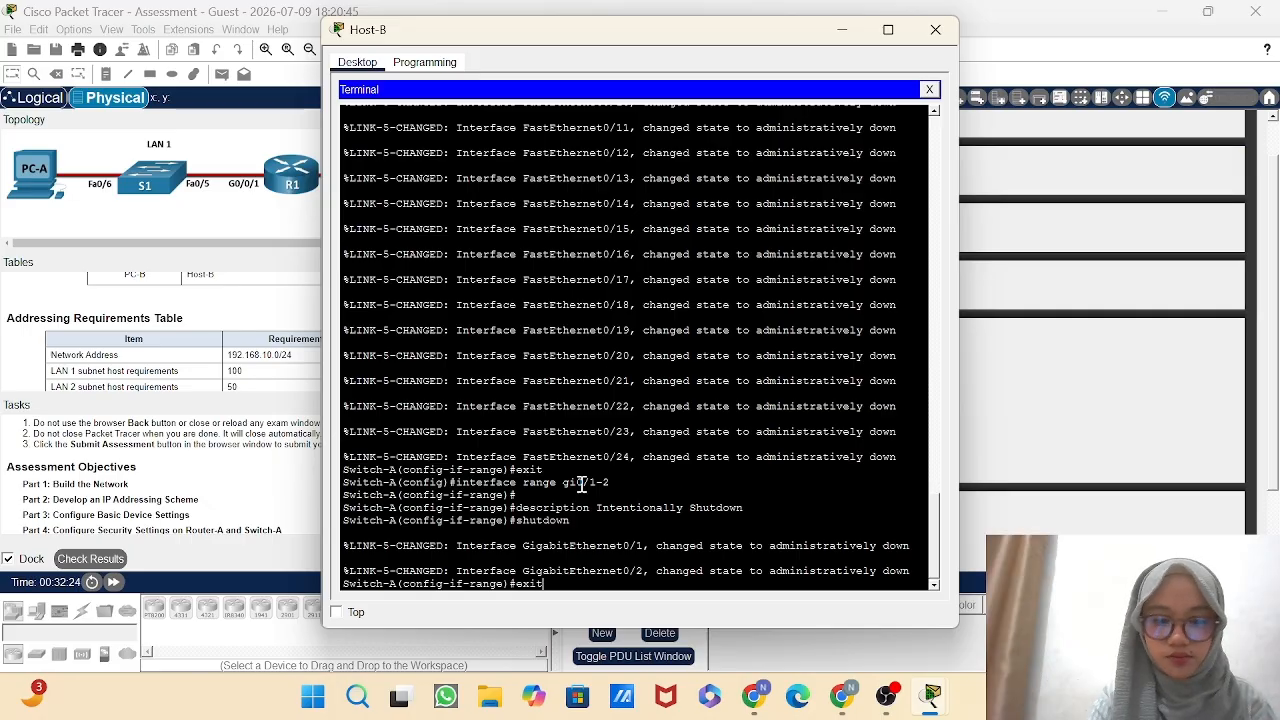
key("Return")
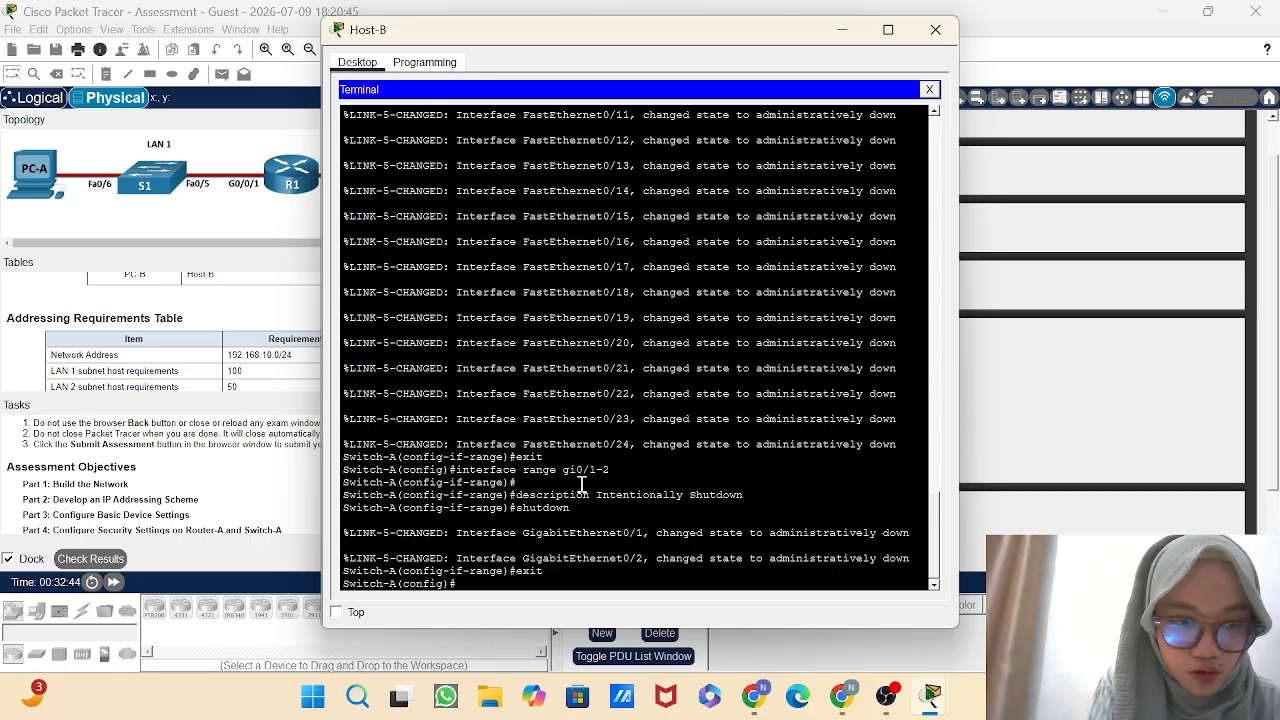
Leave configuration mode and save Switch-A's running configuration to startup-config, accepting the default destination filename.
type("end")
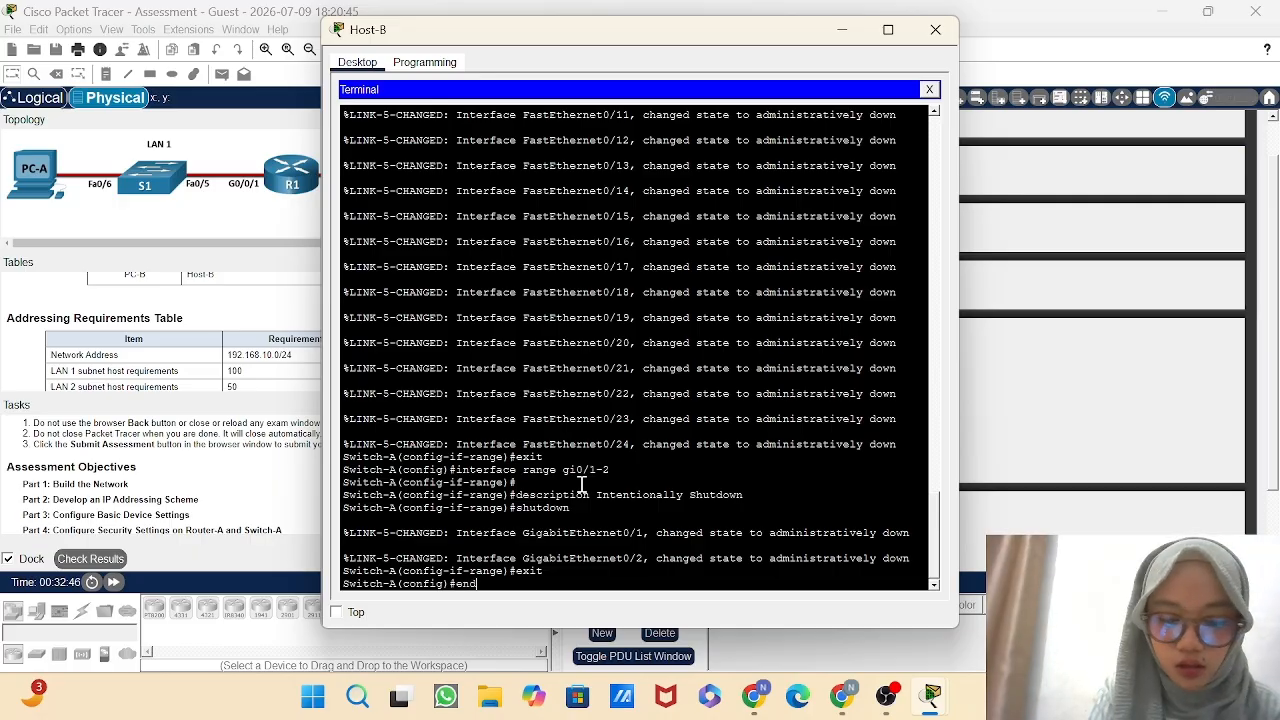
key("Return")
key("Return")
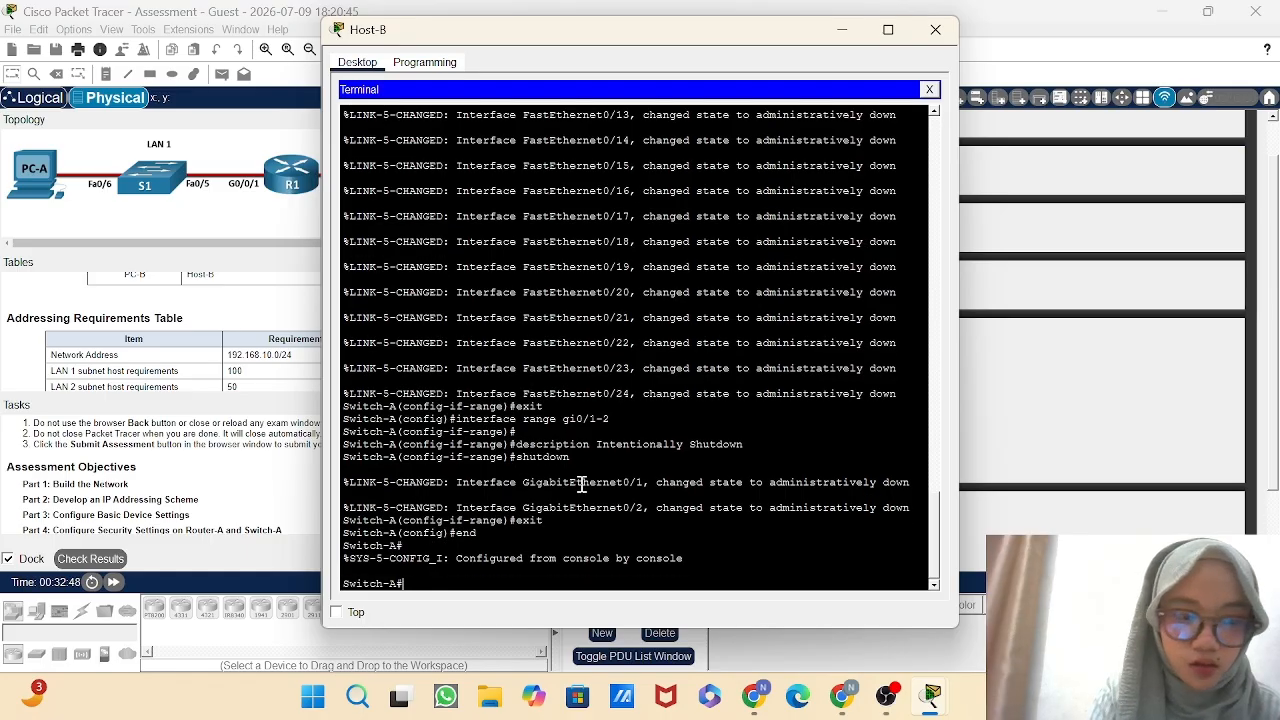
type("copy ")
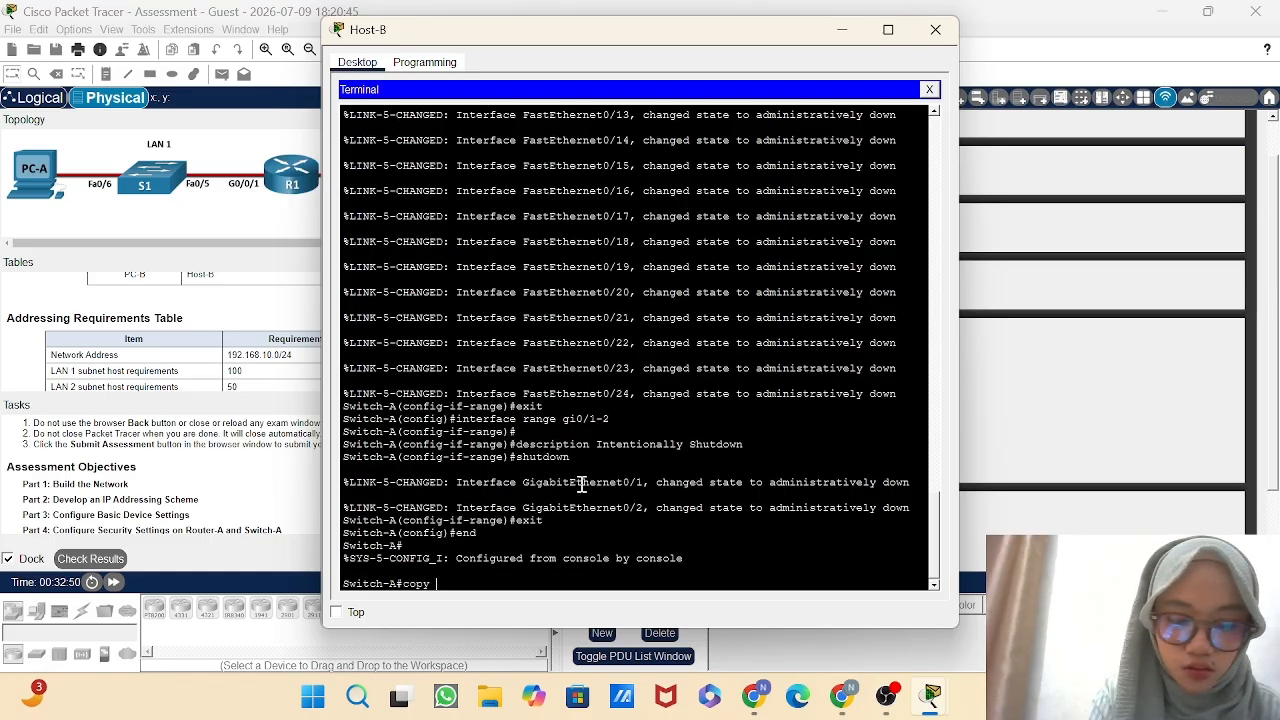
type("running")
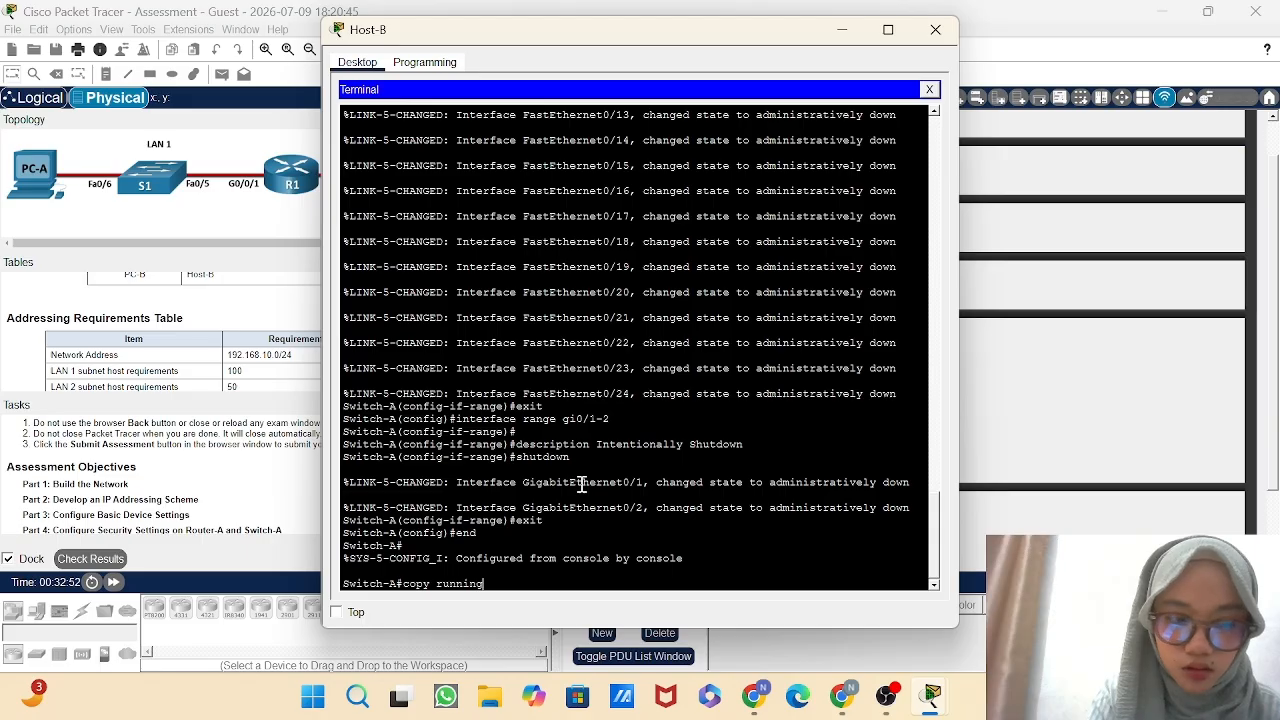
type("-config")
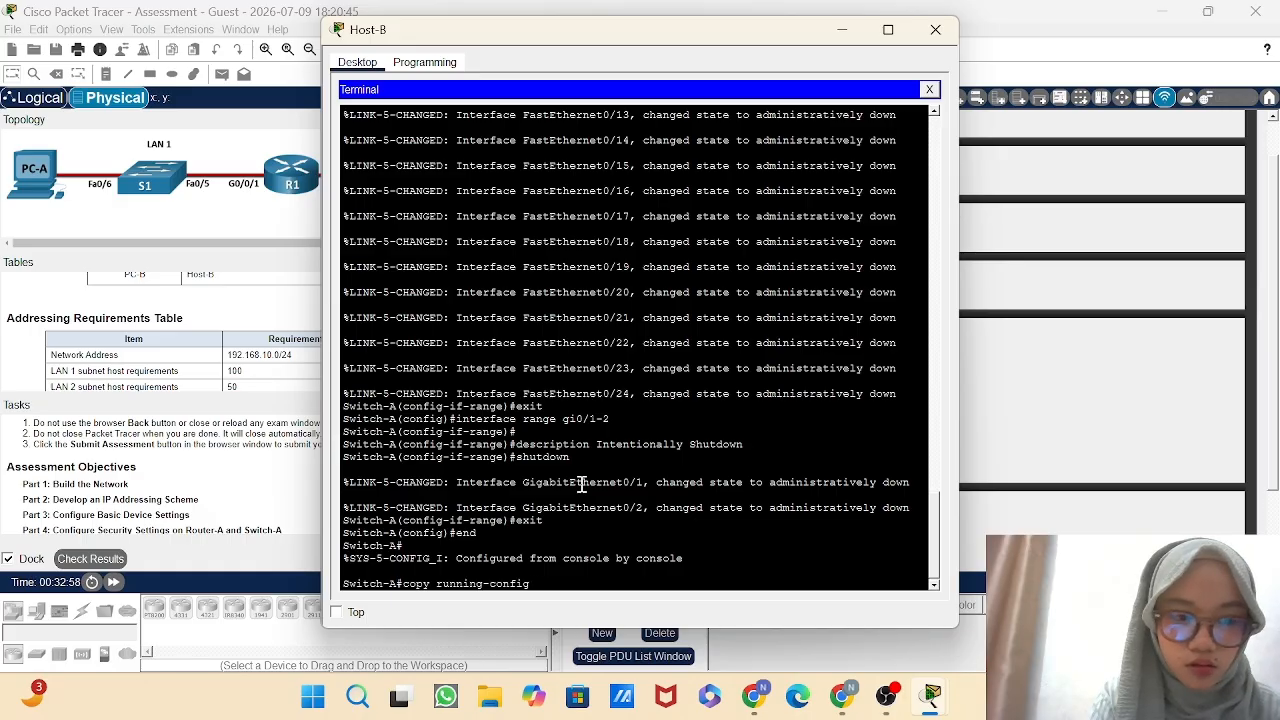
type("startup")
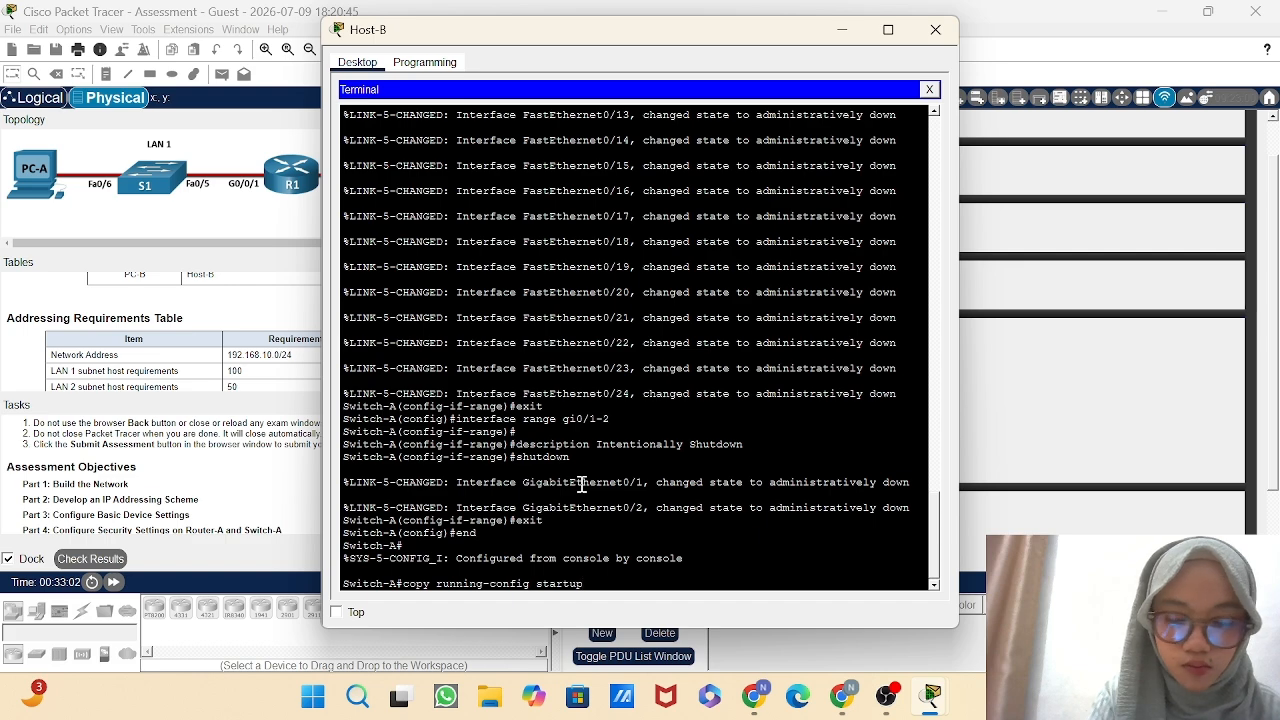
type("-config")
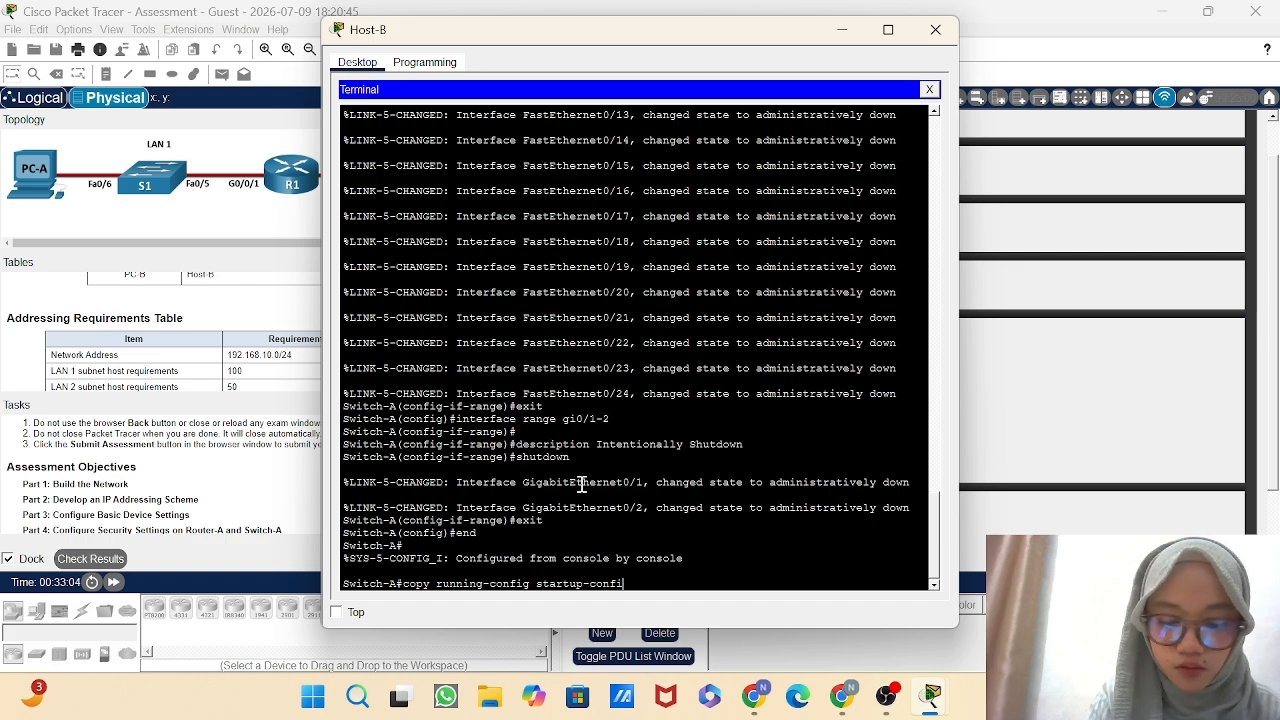
key("Return")
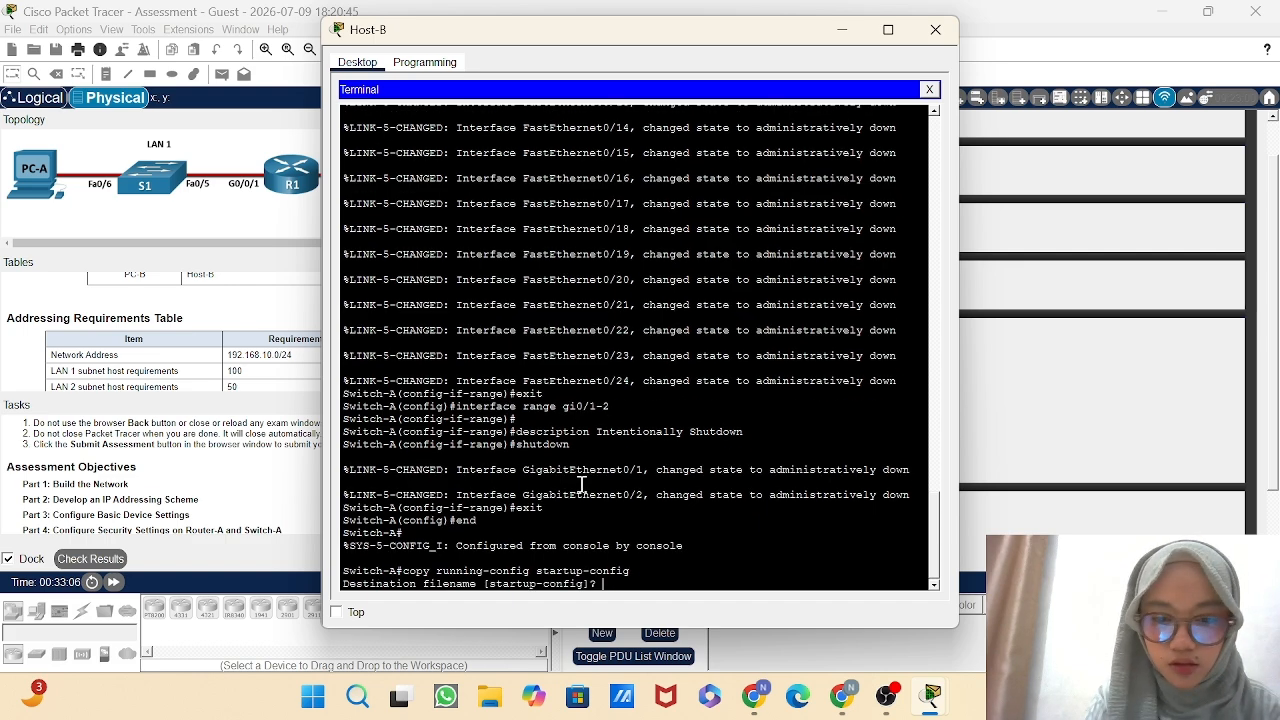
key("Return")
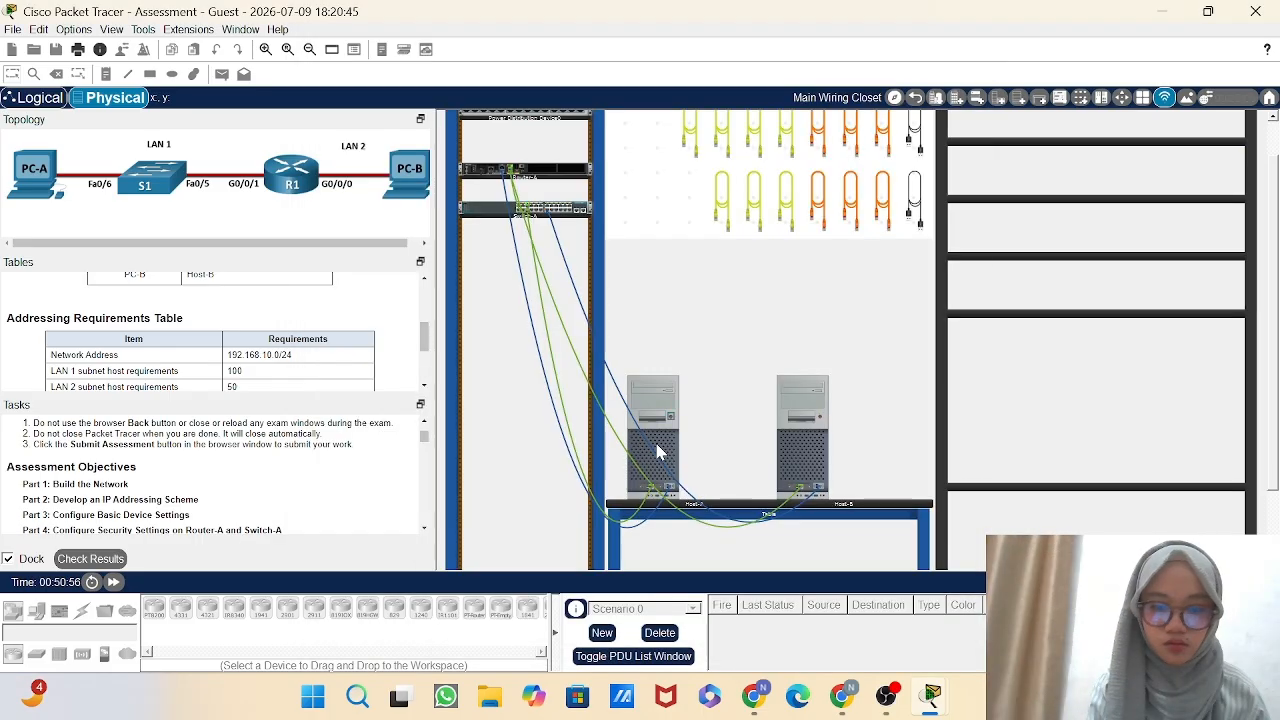
Switch to Host-A and replace its terminal with its IP configuration.
left_click(658, 445)
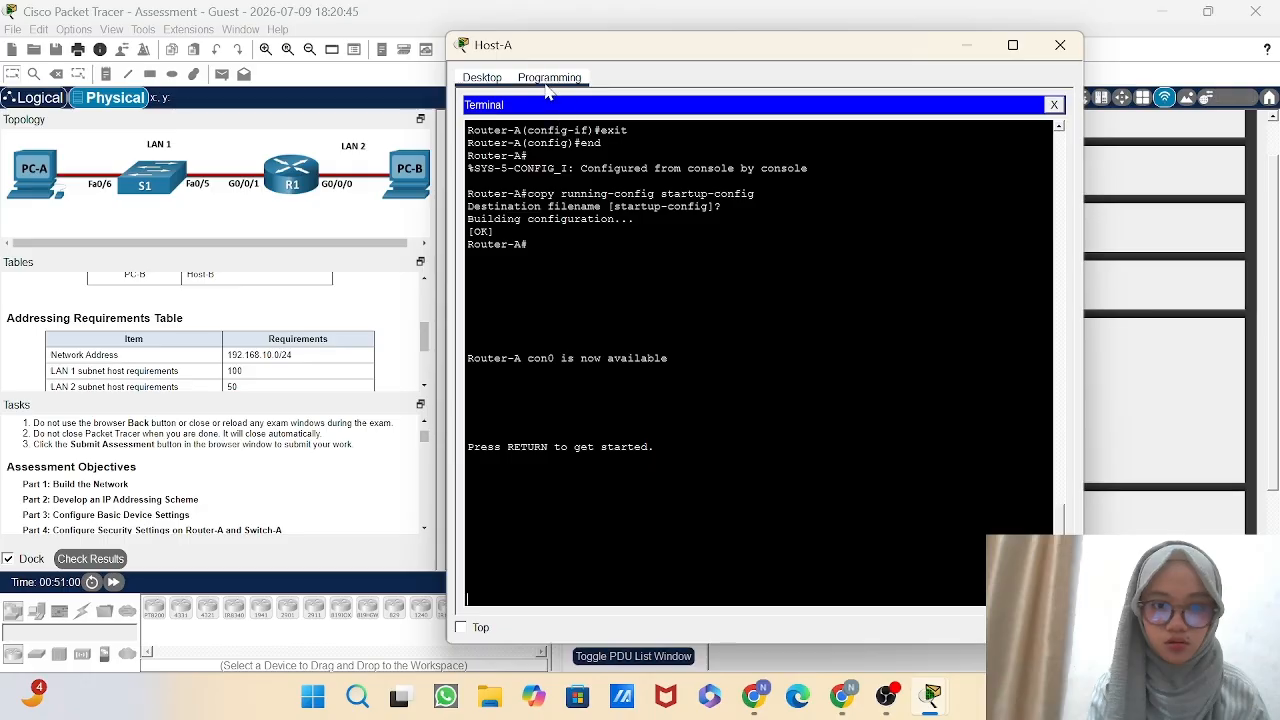
left_click(1054, 104)
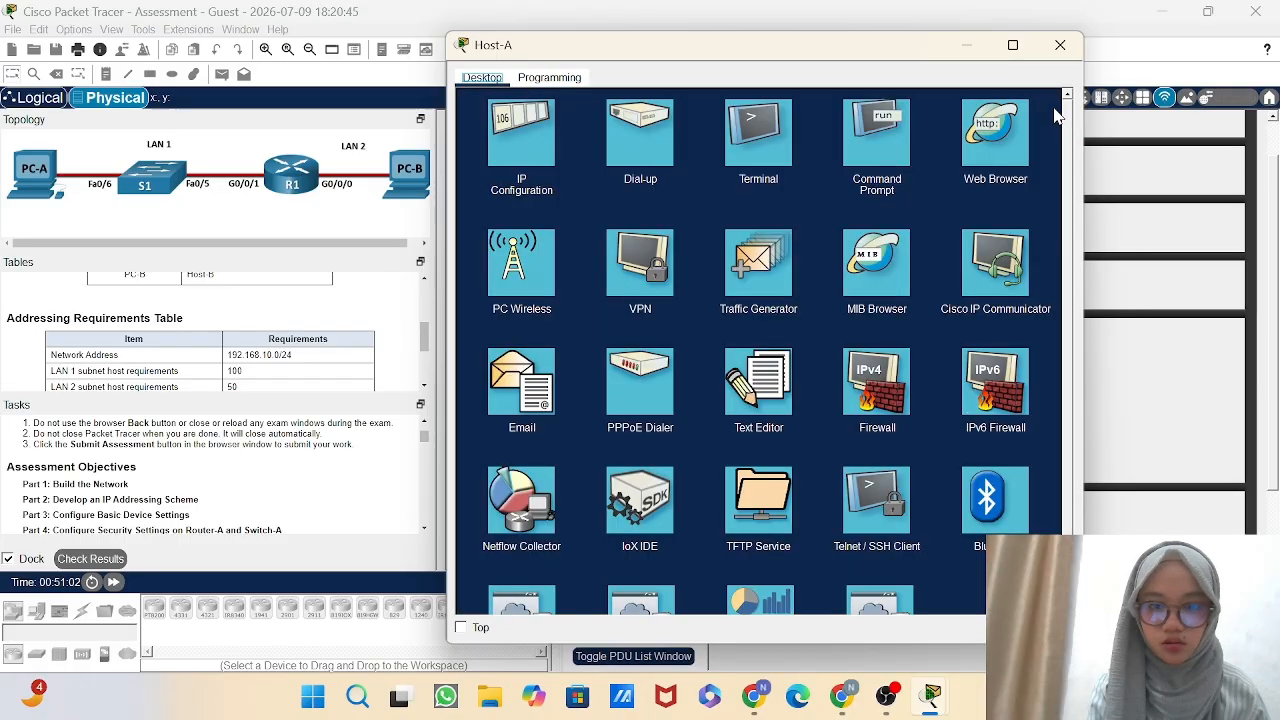
left_click(524, 137)
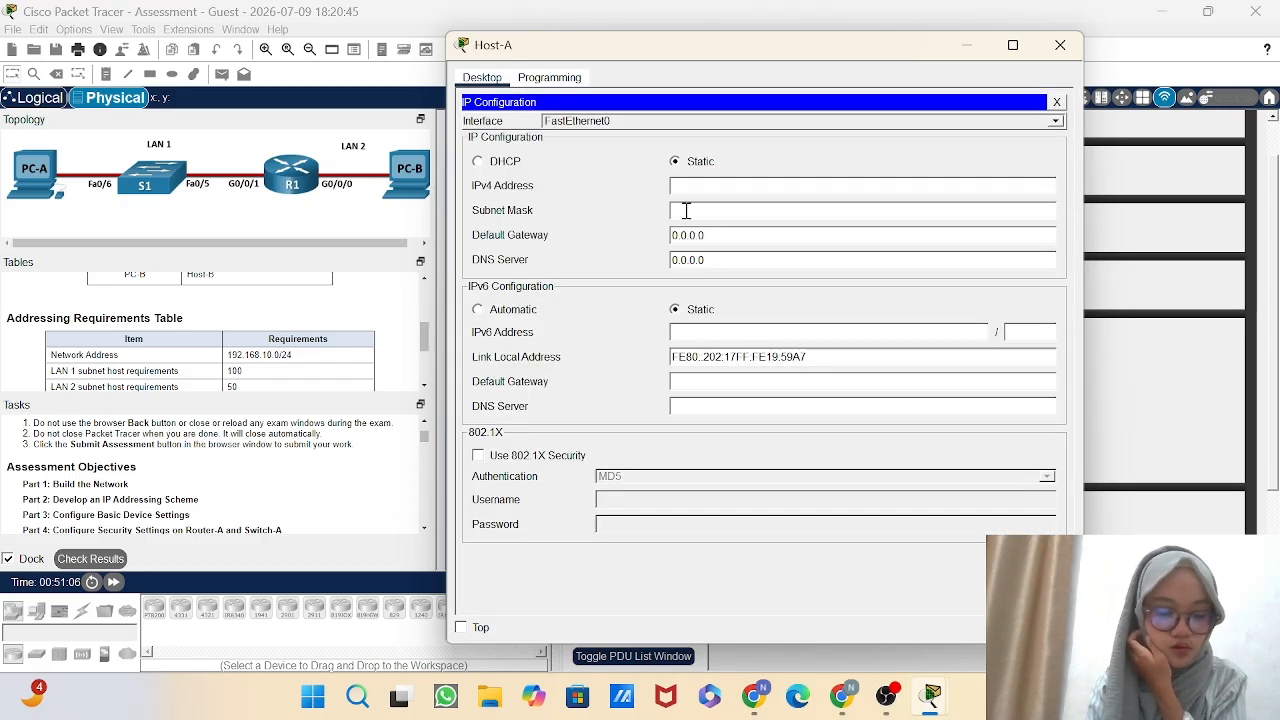
Set Host-A's static IPv4 address on FastEthernet0 to 209.165.201.30.
left_click(732, 190)
type("209")
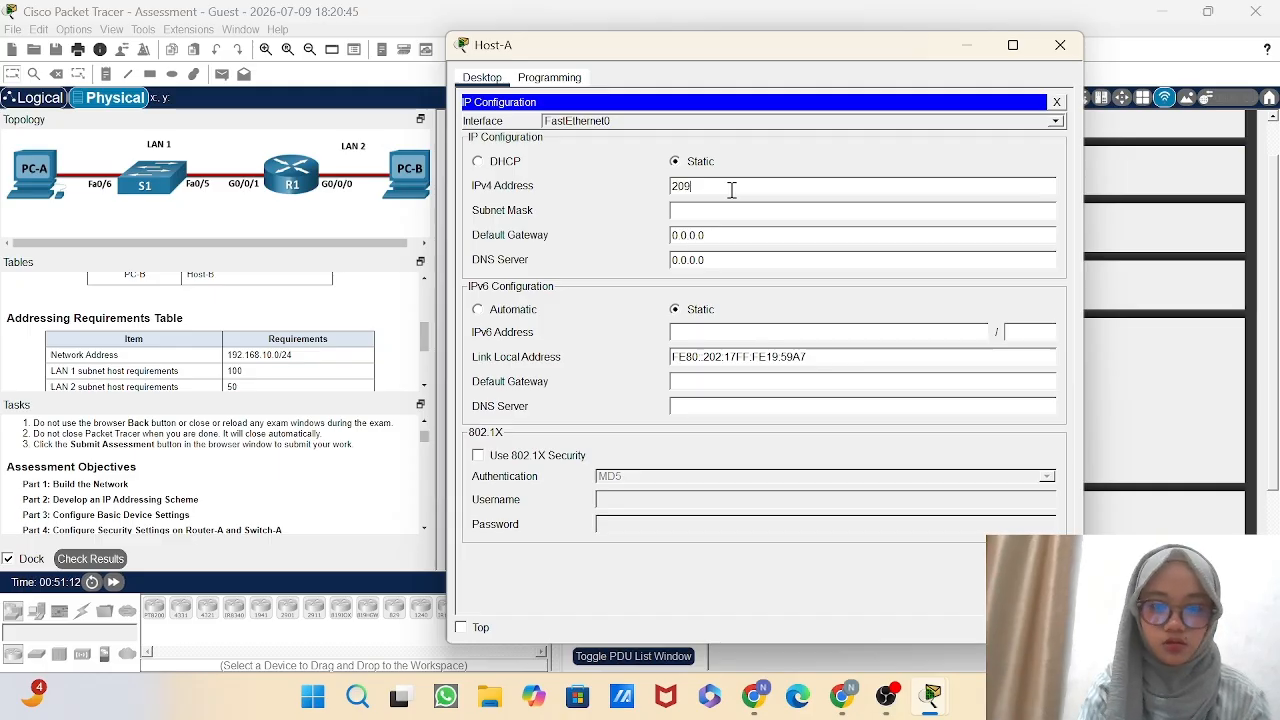
type(".")
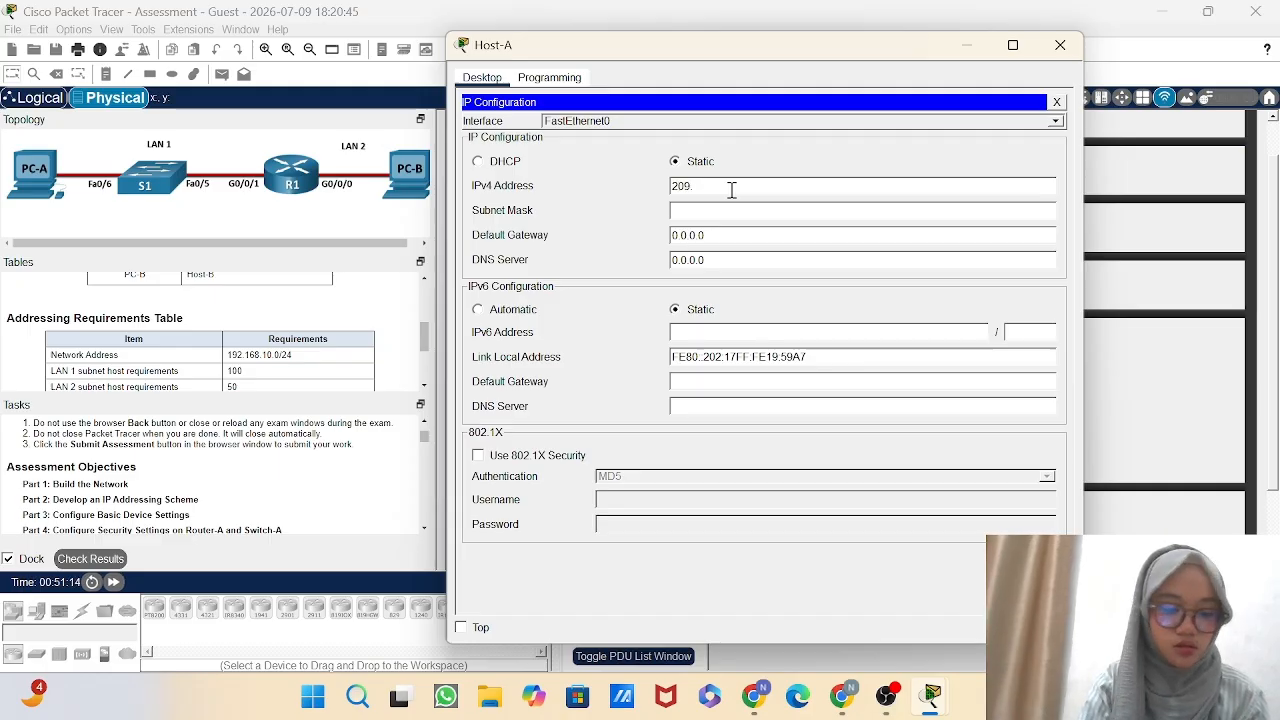
type("165")
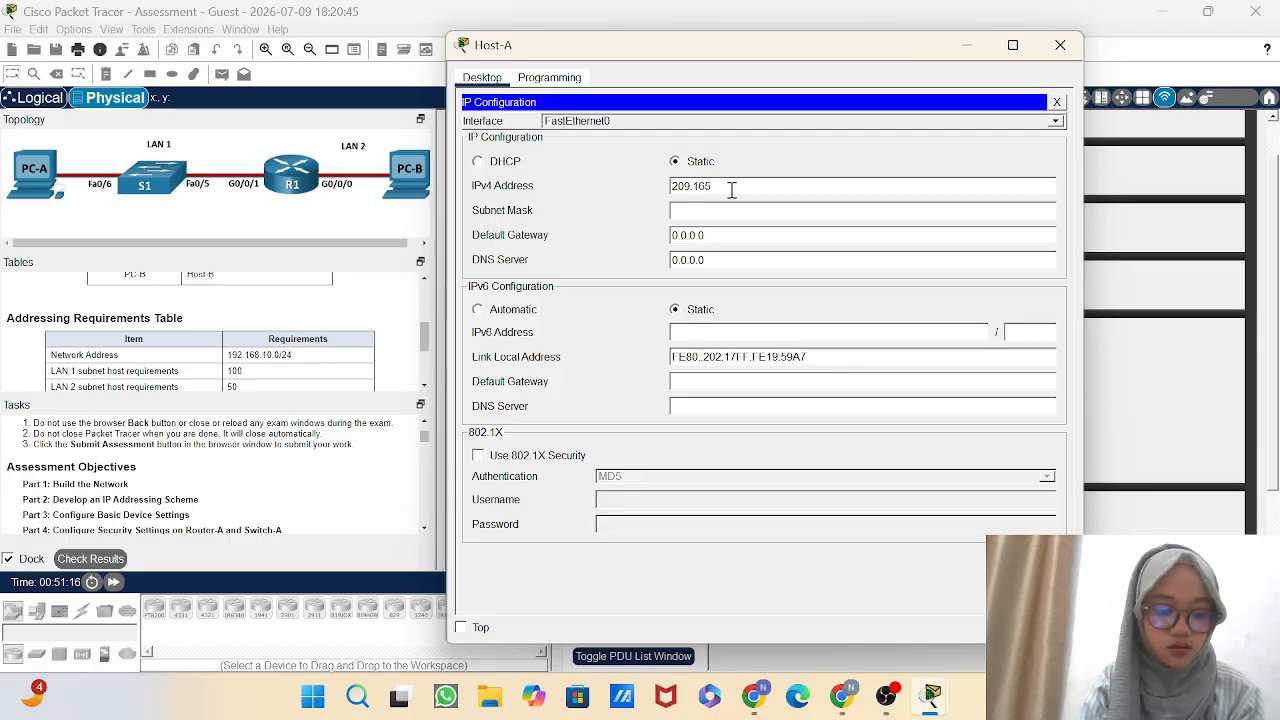
type(".201")
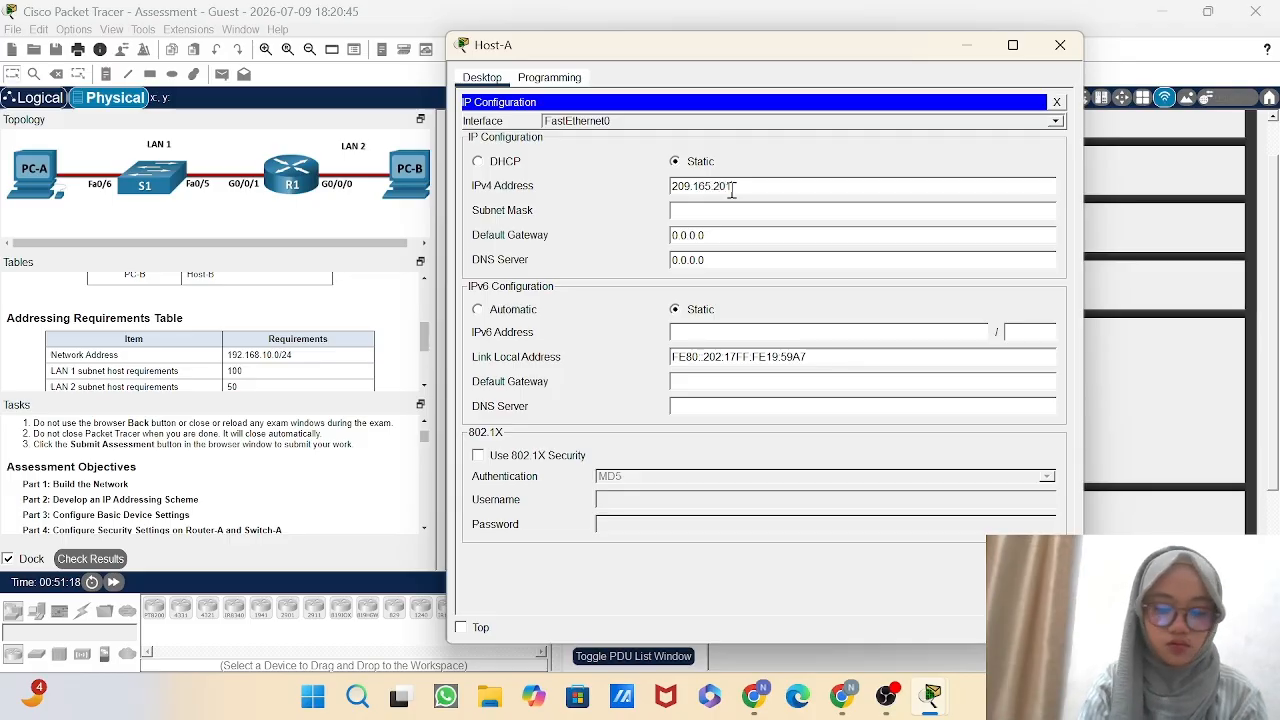
type(".30")
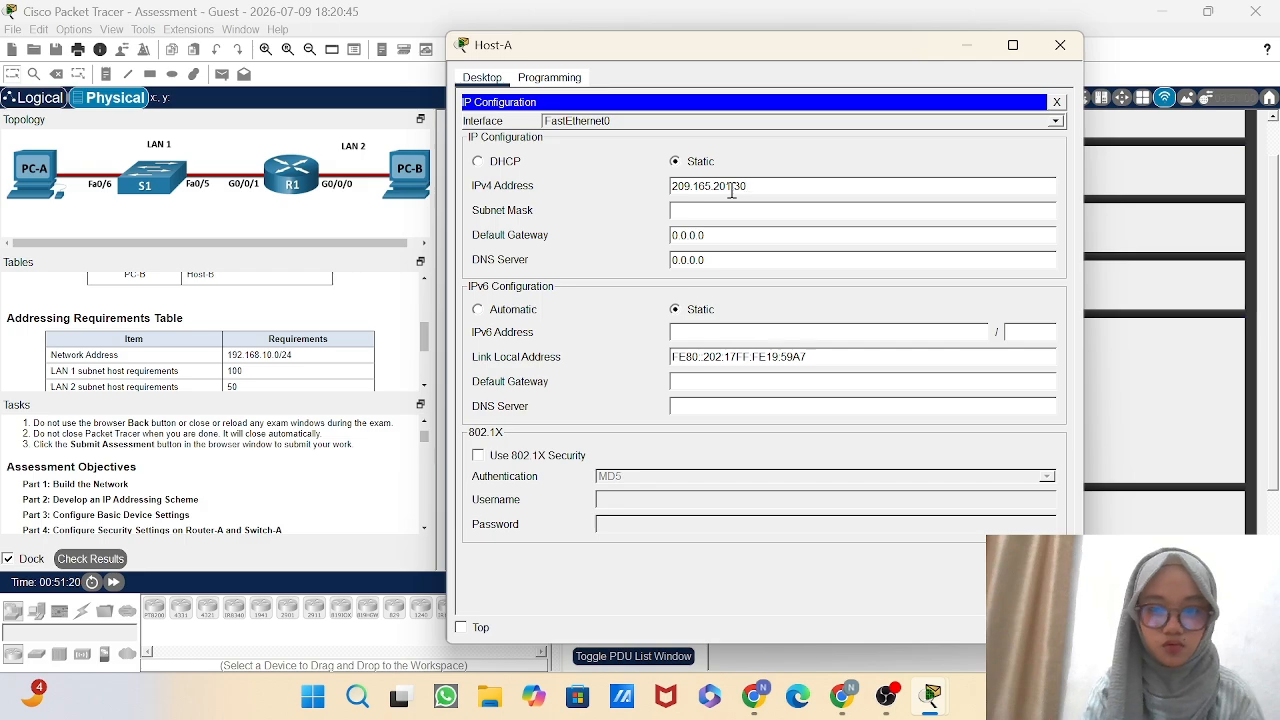
Set Host-A's subnet mask to 255.255.255.224.
left_click(737, 209)
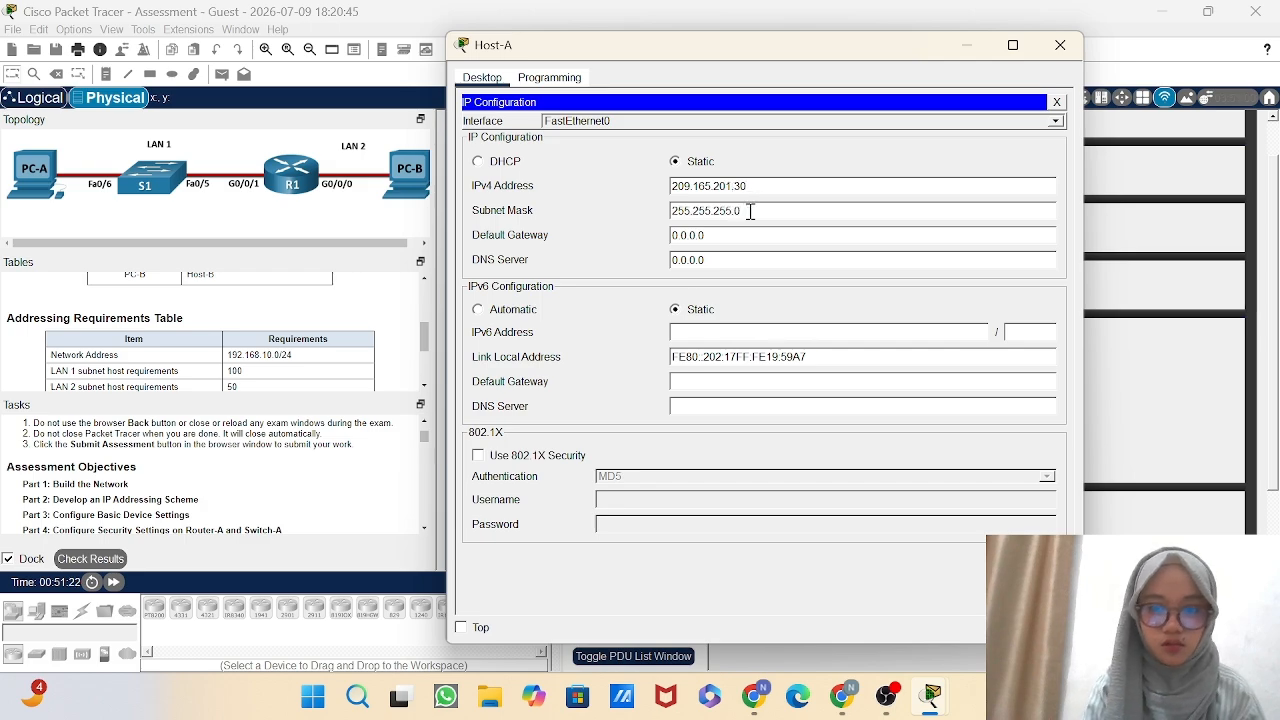
key("BackSpace")
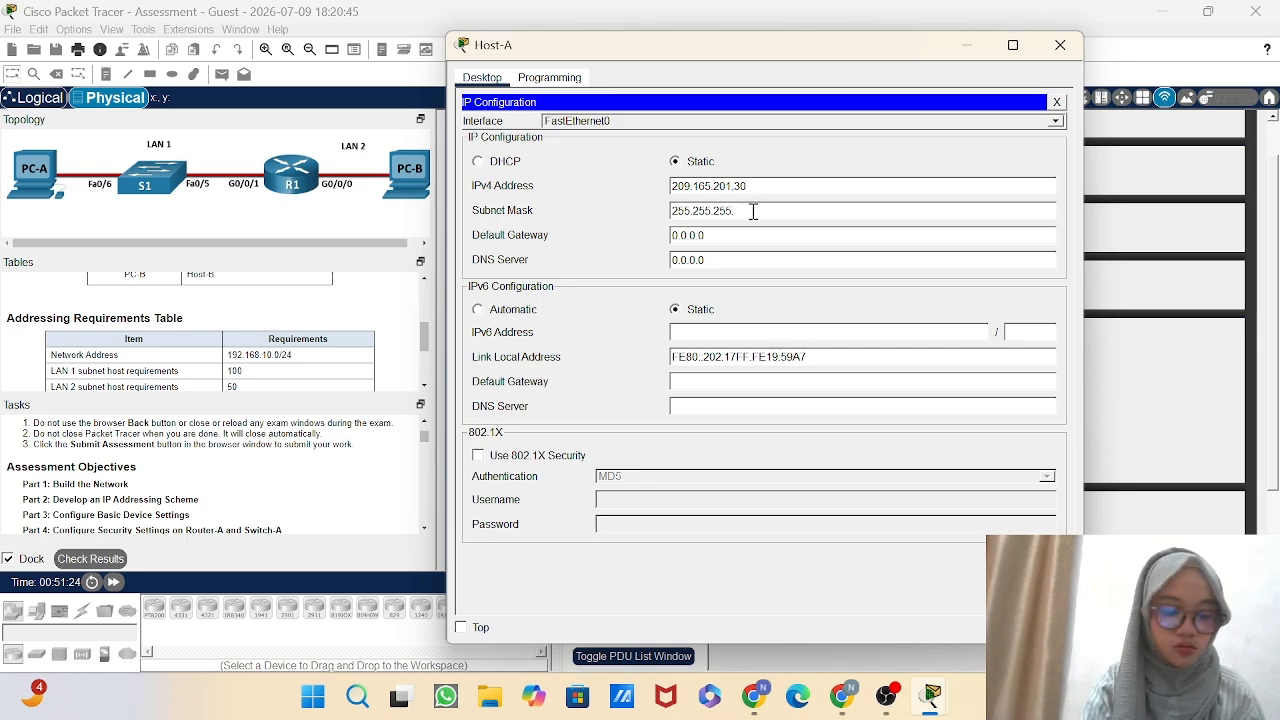
type("24")
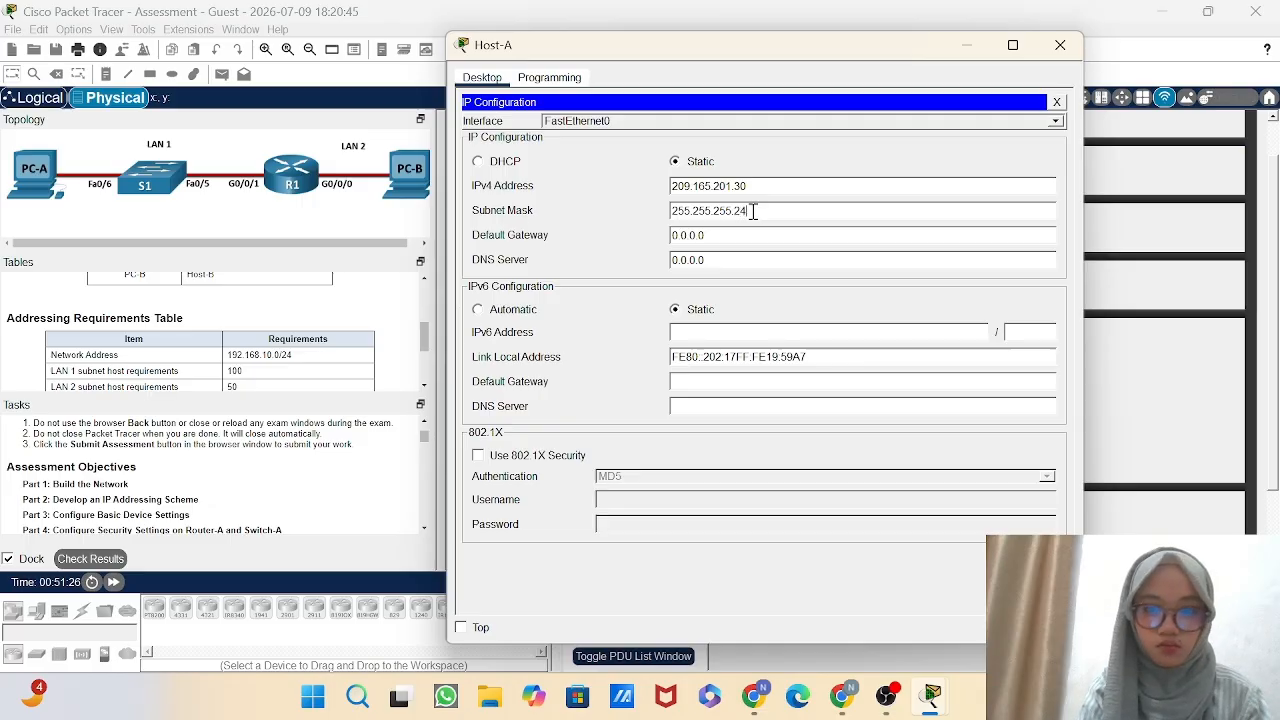
key("BackSpace")
type("24")
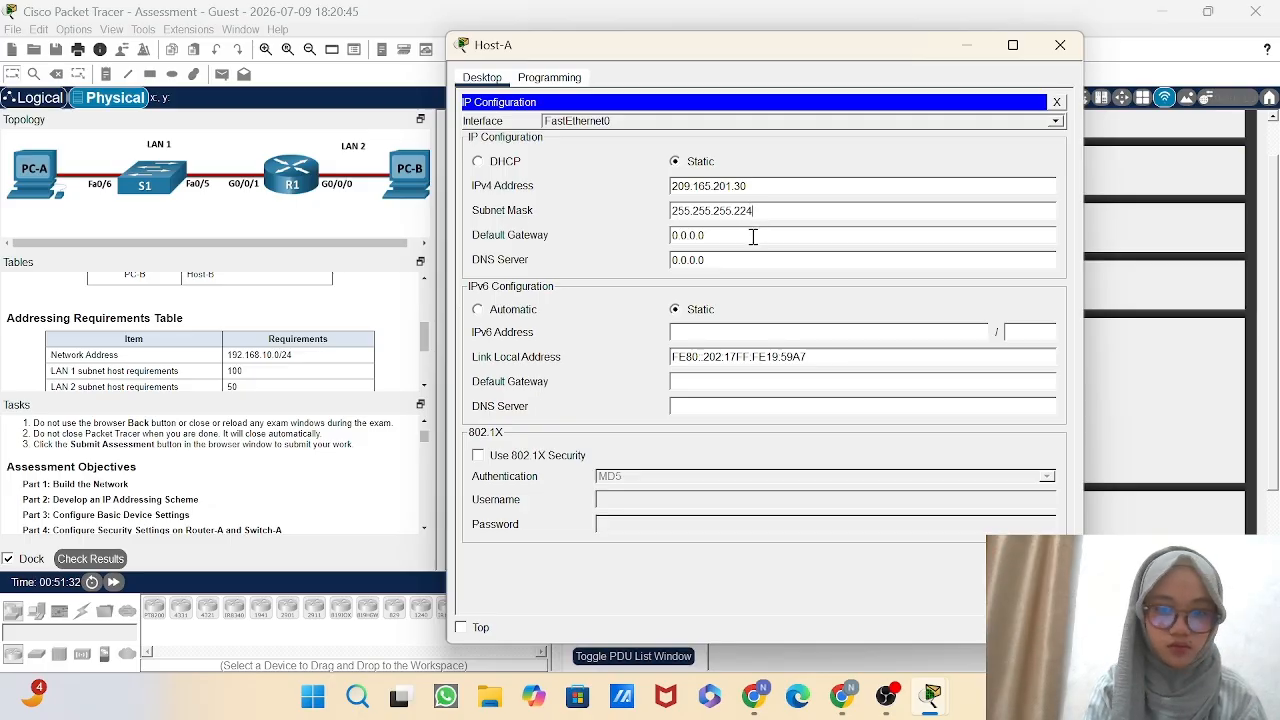
Set Host-A's IPv4 default gateway to 209.165.201.1.
double_click(753, 236)
double_click(753, 236)
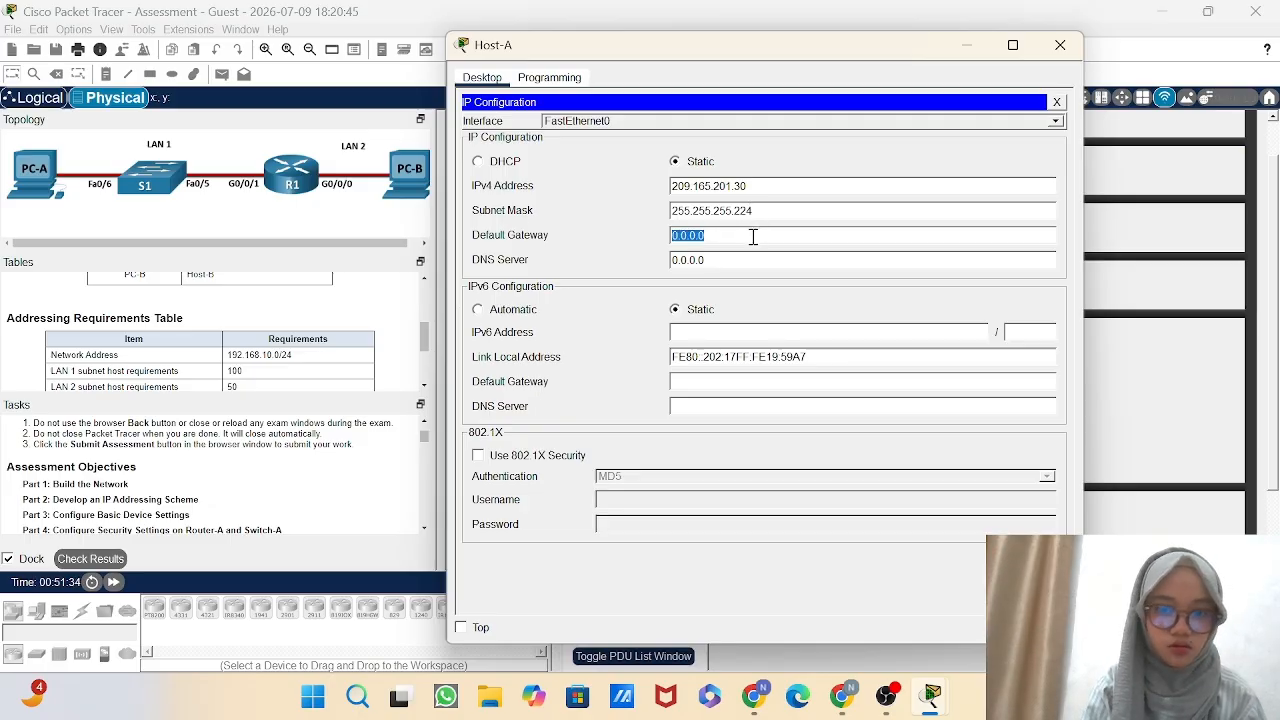
double_click(753, 236)
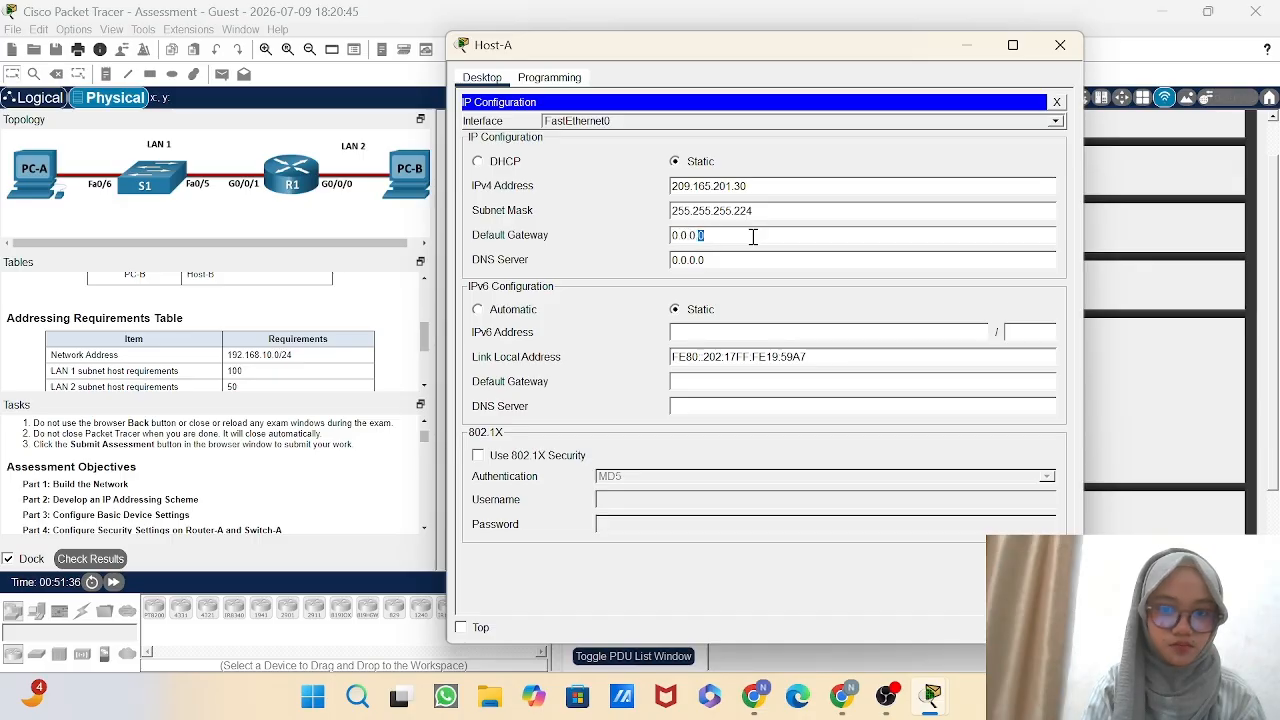
triple_click(753, 237)
type("209")
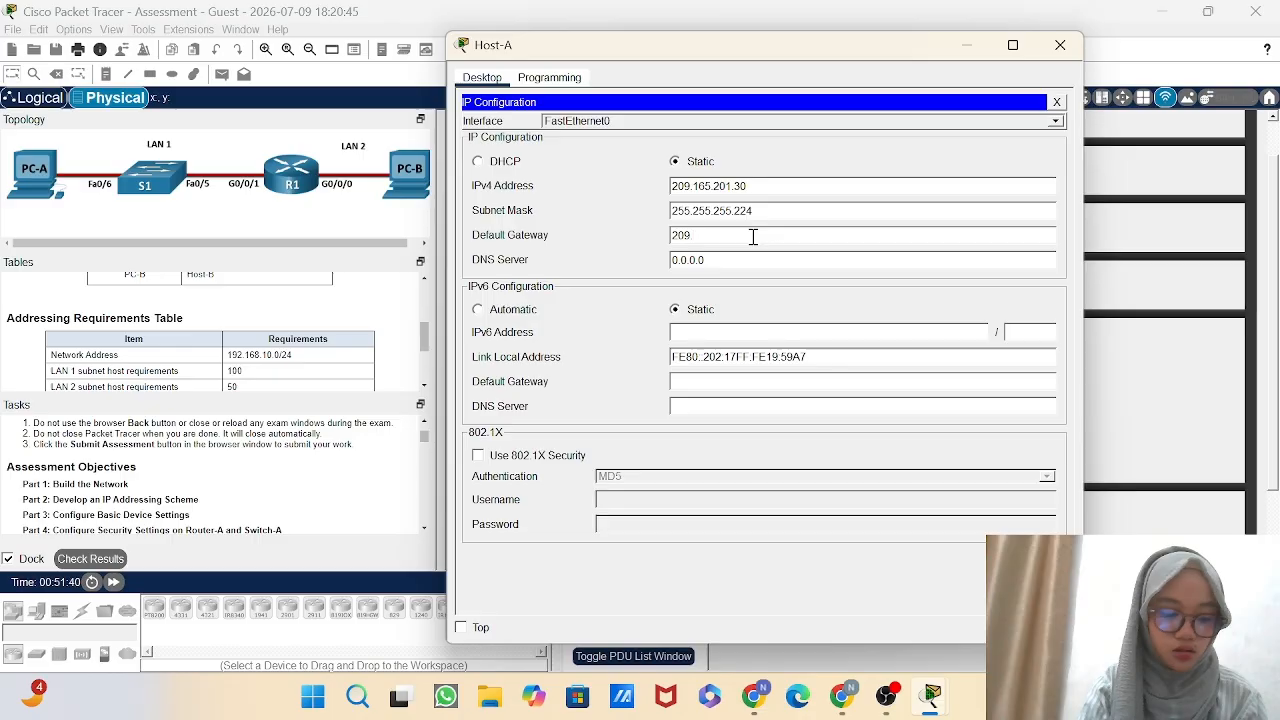
type(".16")
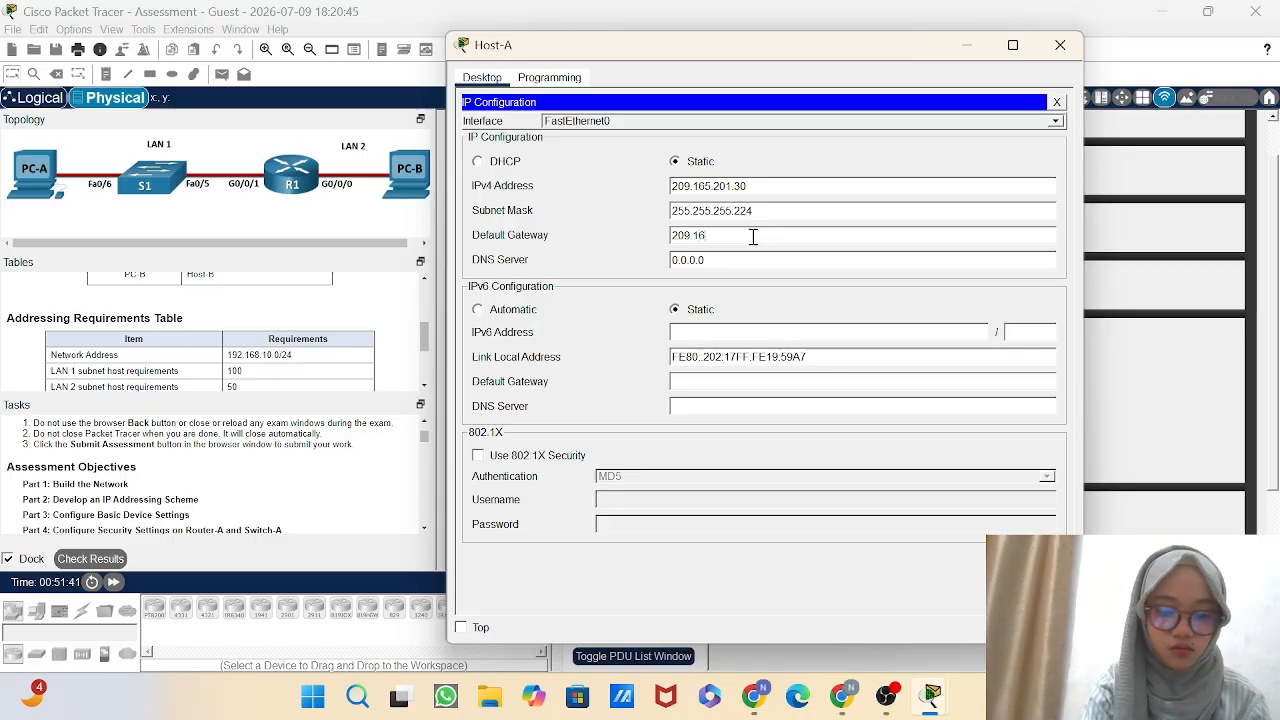
type("5.201")
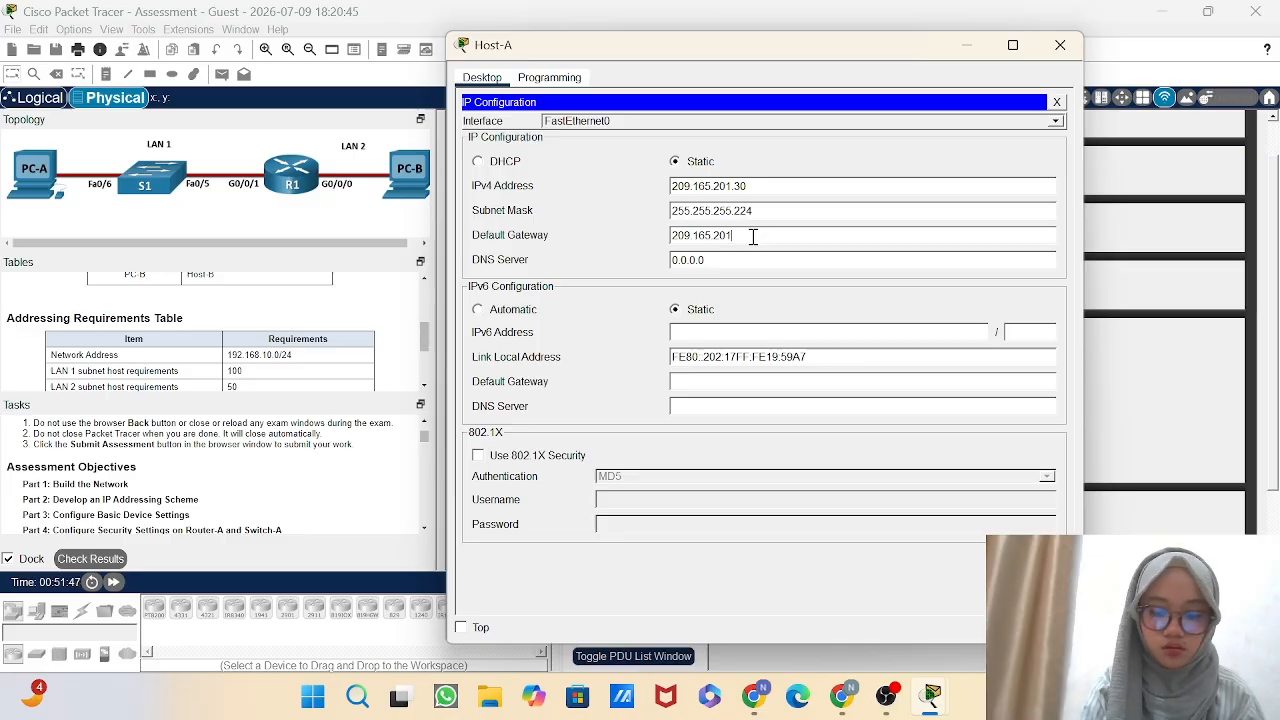
type(".0")
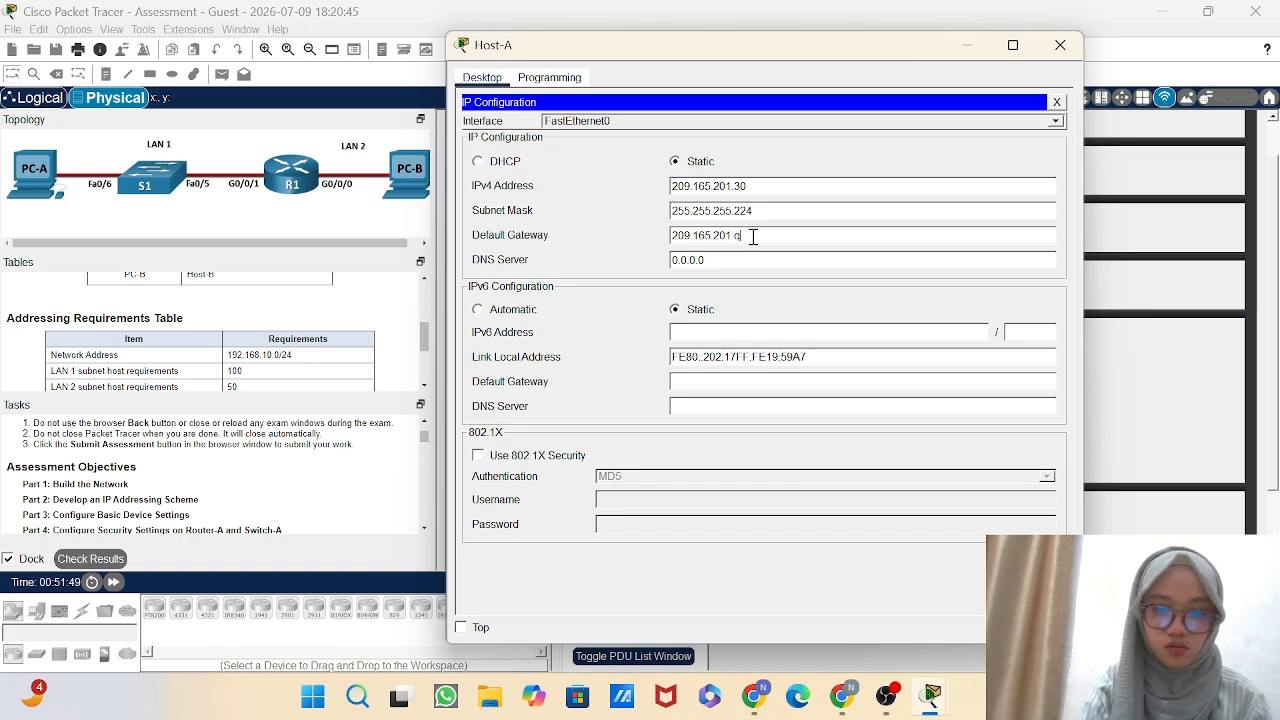
key("BackSpace")
type("1")
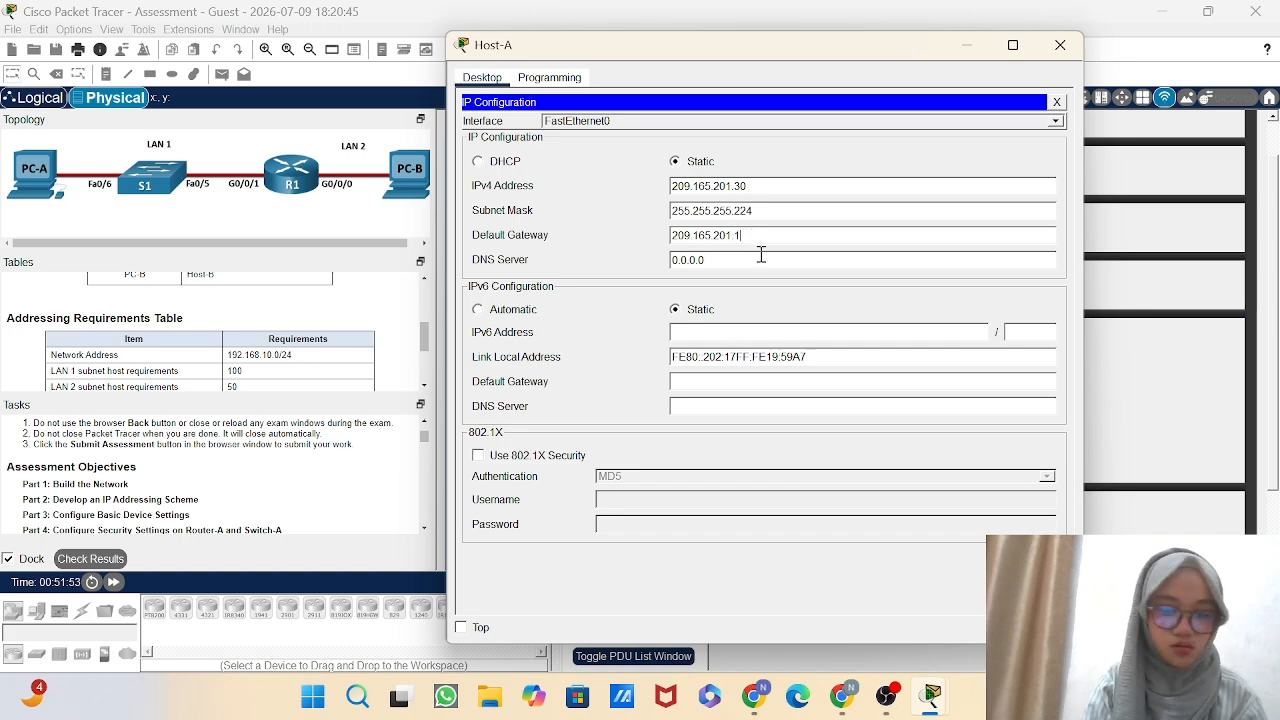
Switch to Host-B and close its terminal to return to its desktop applications.
left_click(1123, 374)
left_click(805, 422)
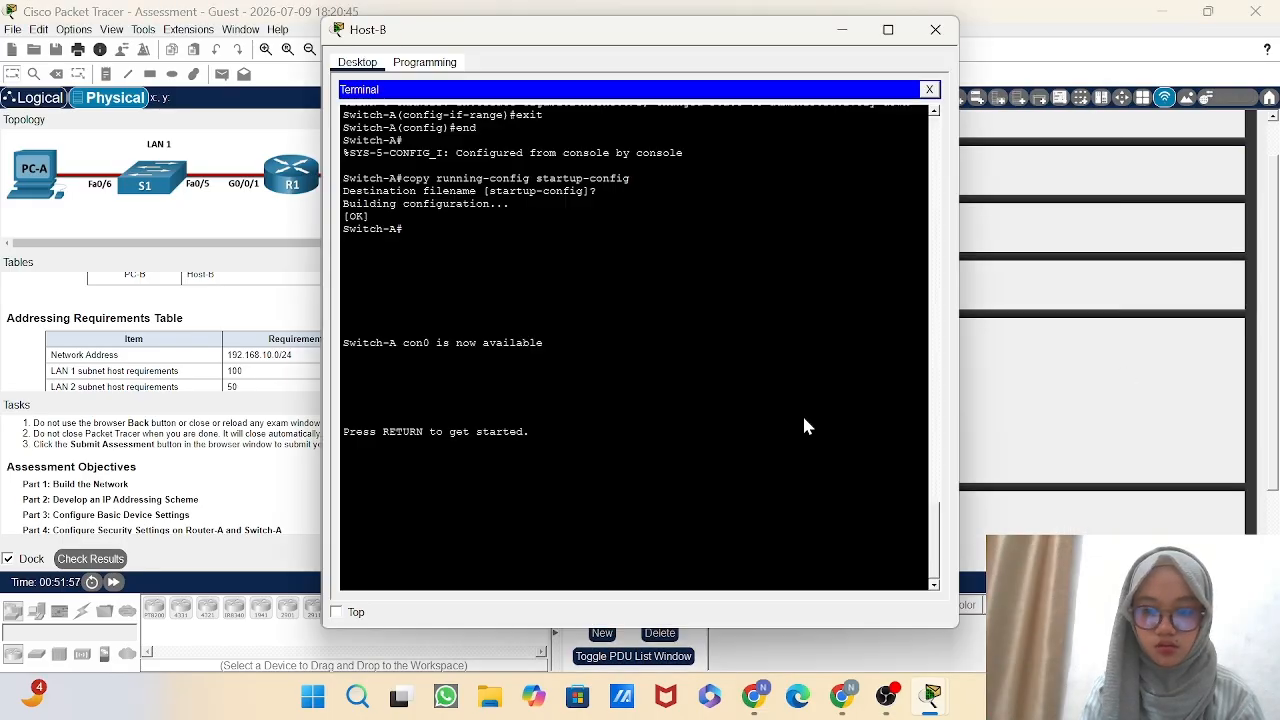
left_click(929, 89)
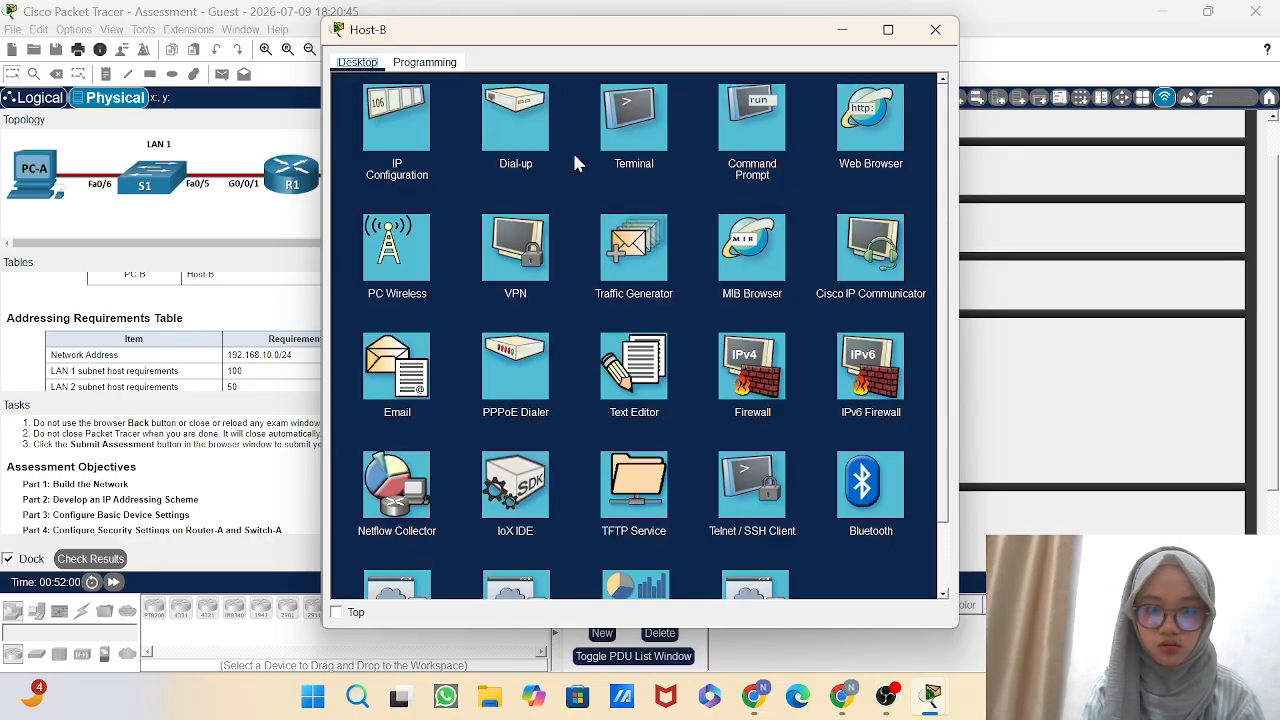
Open Host-B's IP configuration and set the static IPv4 address on FastEthernet0 to 209.165.201.62.
left_click(404, 128)
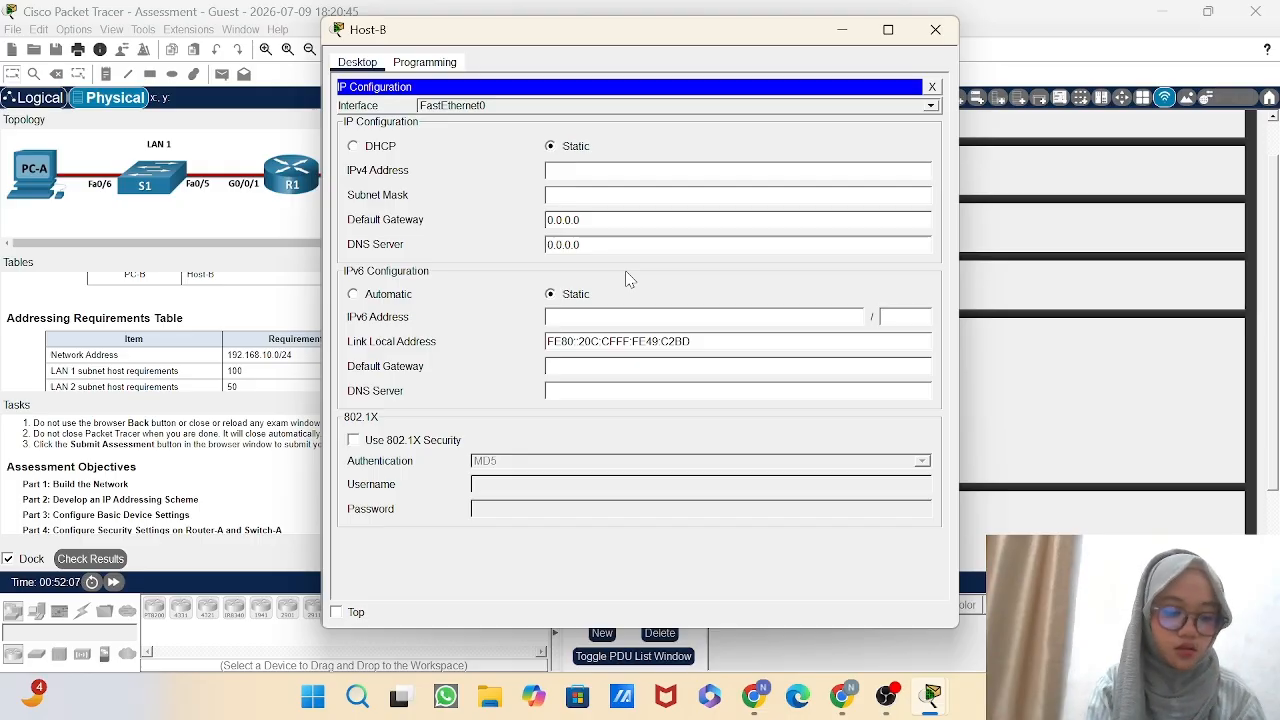
left_click(612, 171)
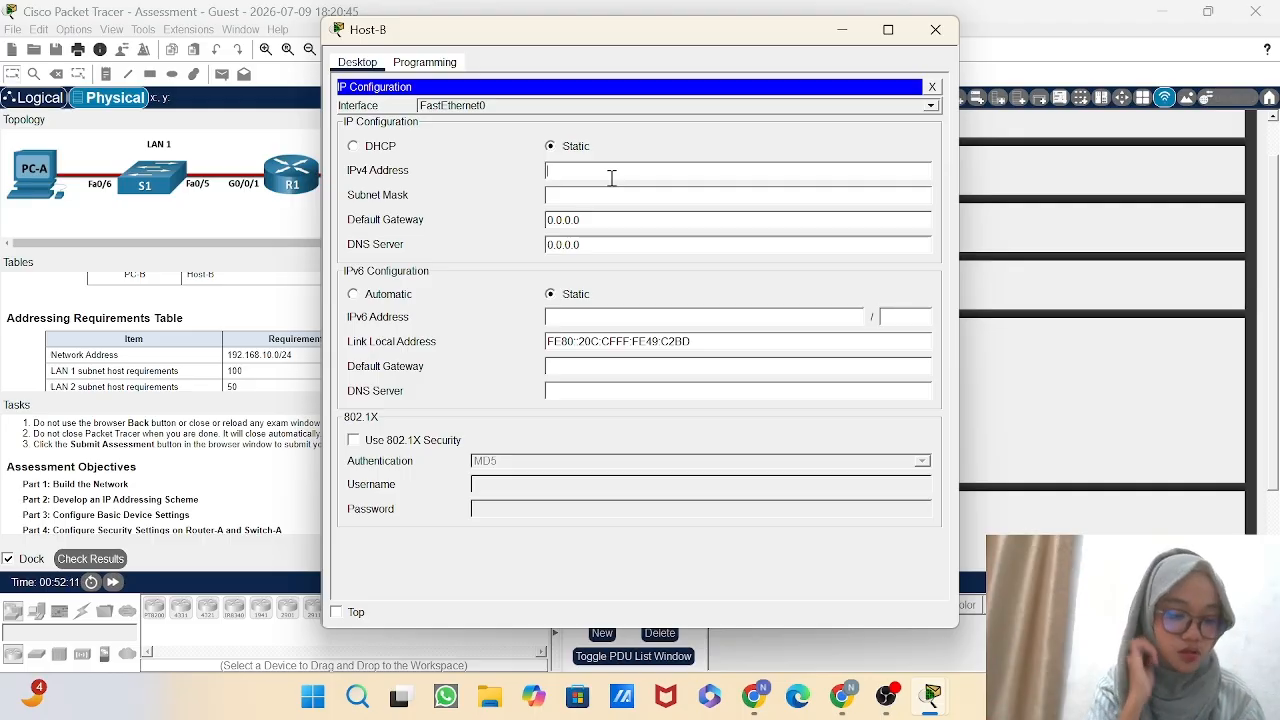
type("209")
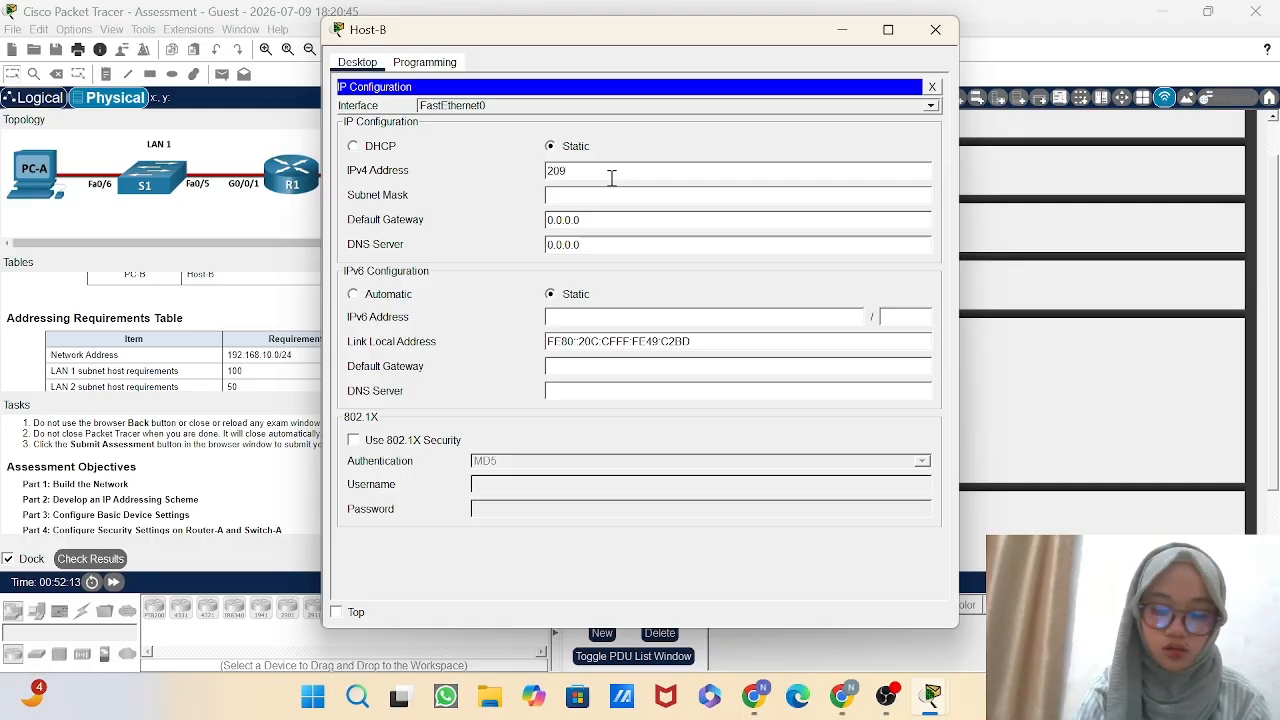
type(".16")
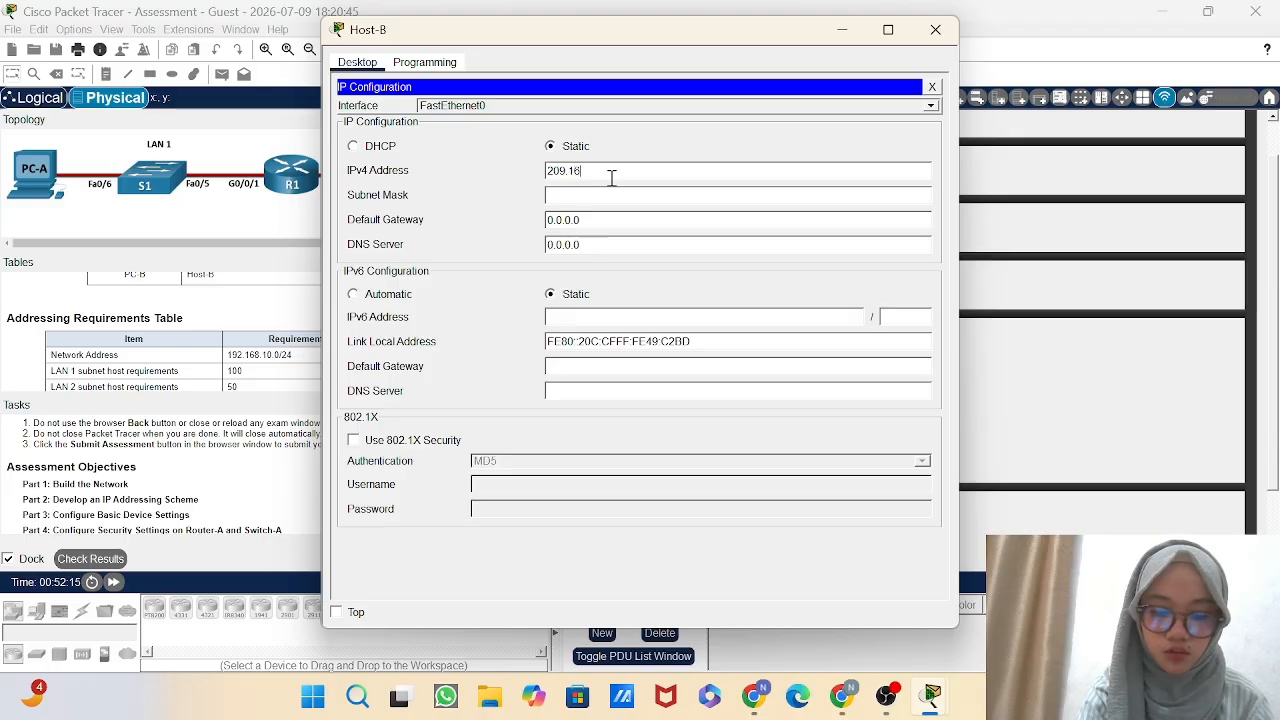
type("5.2")
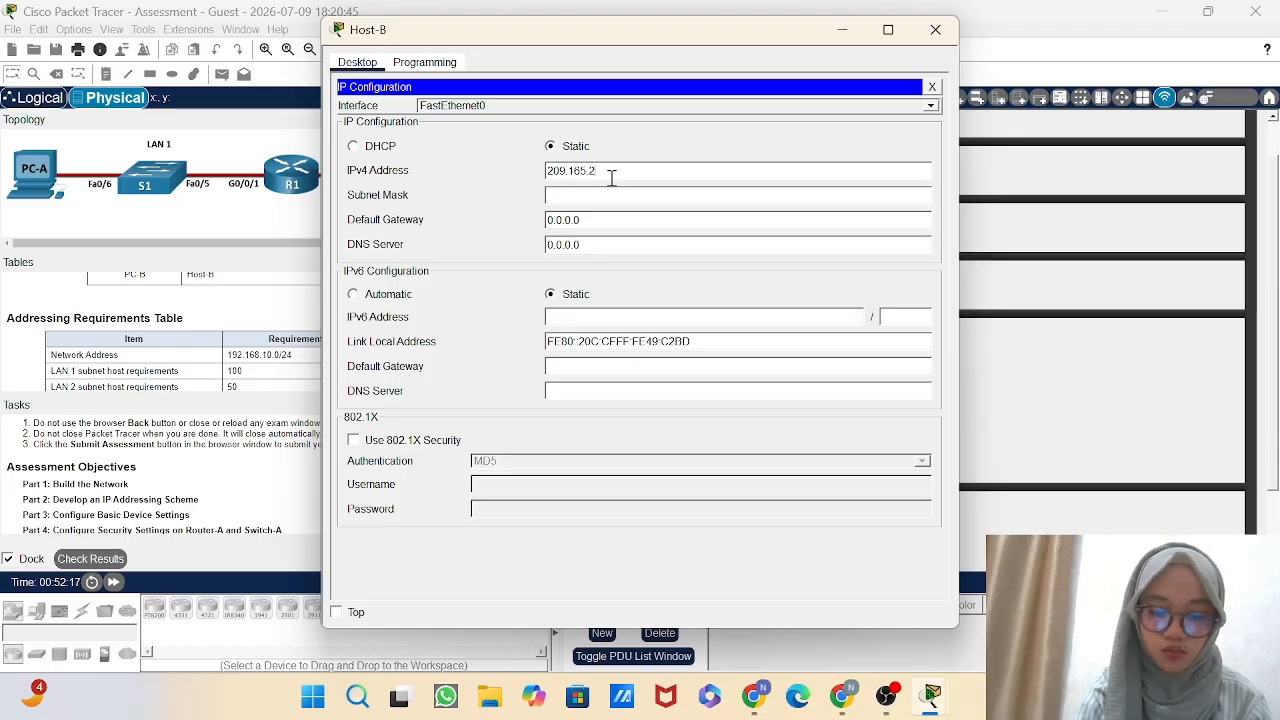
type("01")
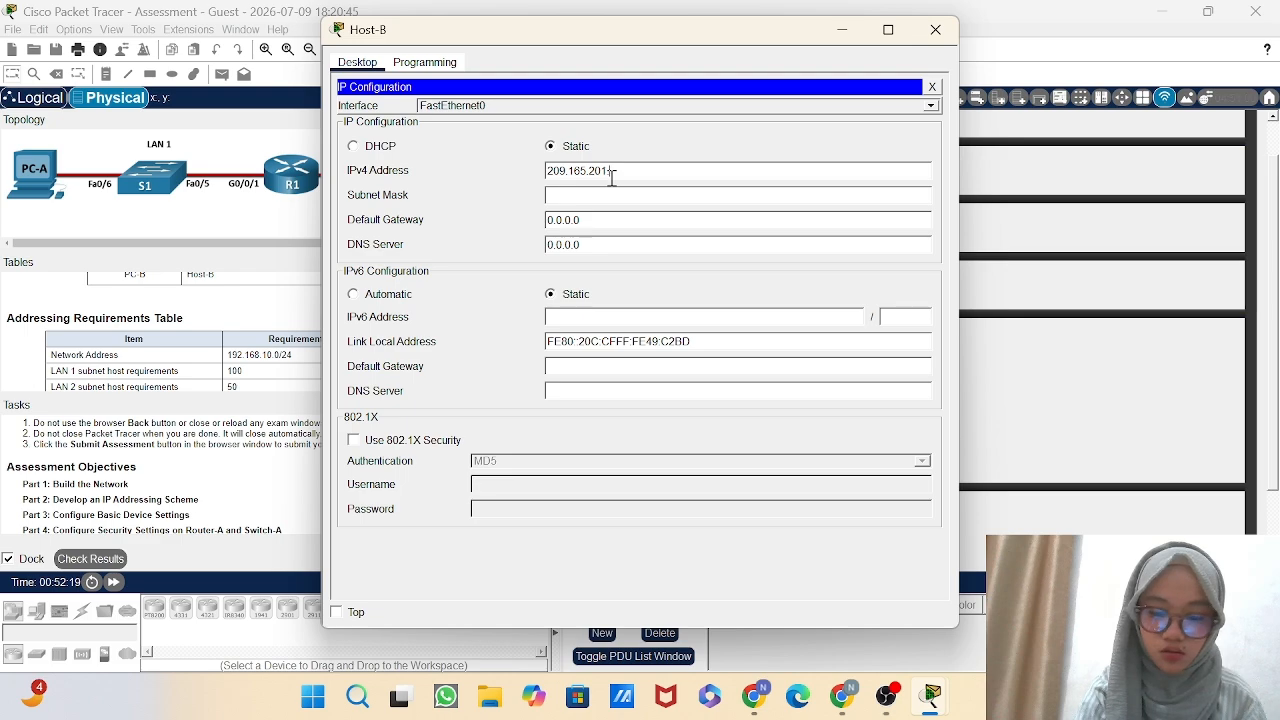
type(".62")
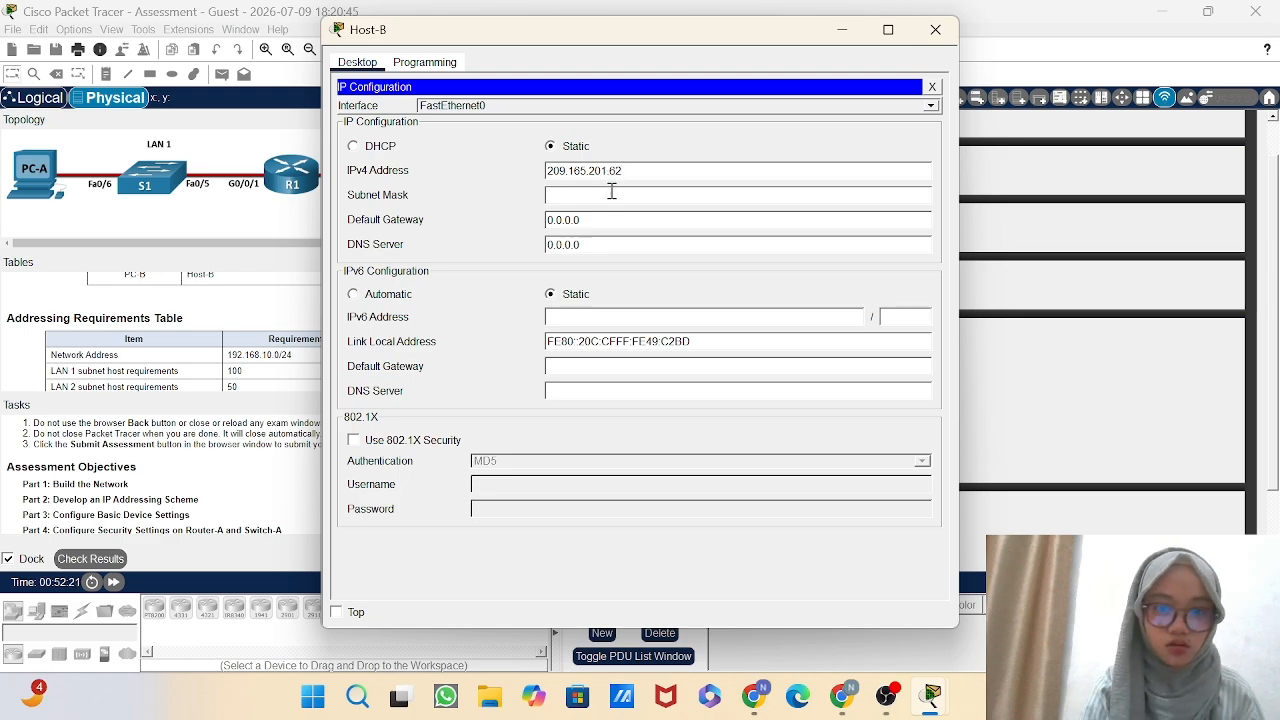
Set Host-B's subnet mask to 255.255.255.224.
left_click(612, 194)
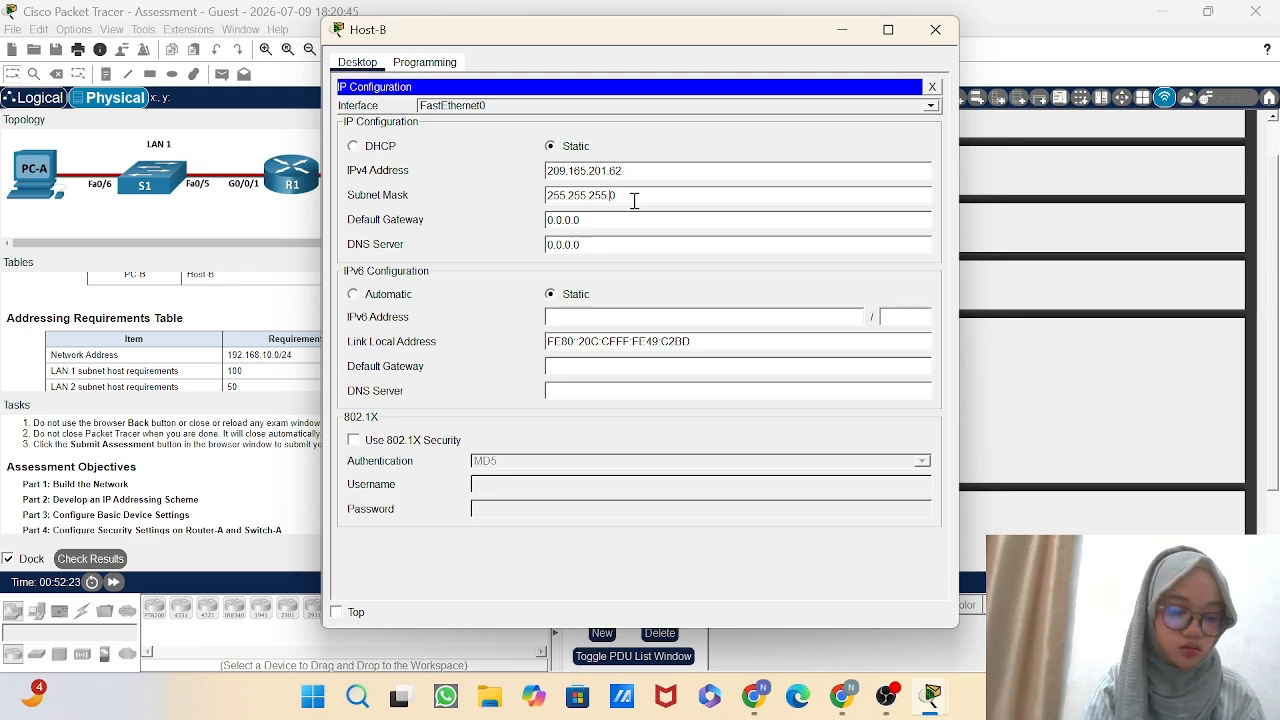
key("BackSpace")
type("224")
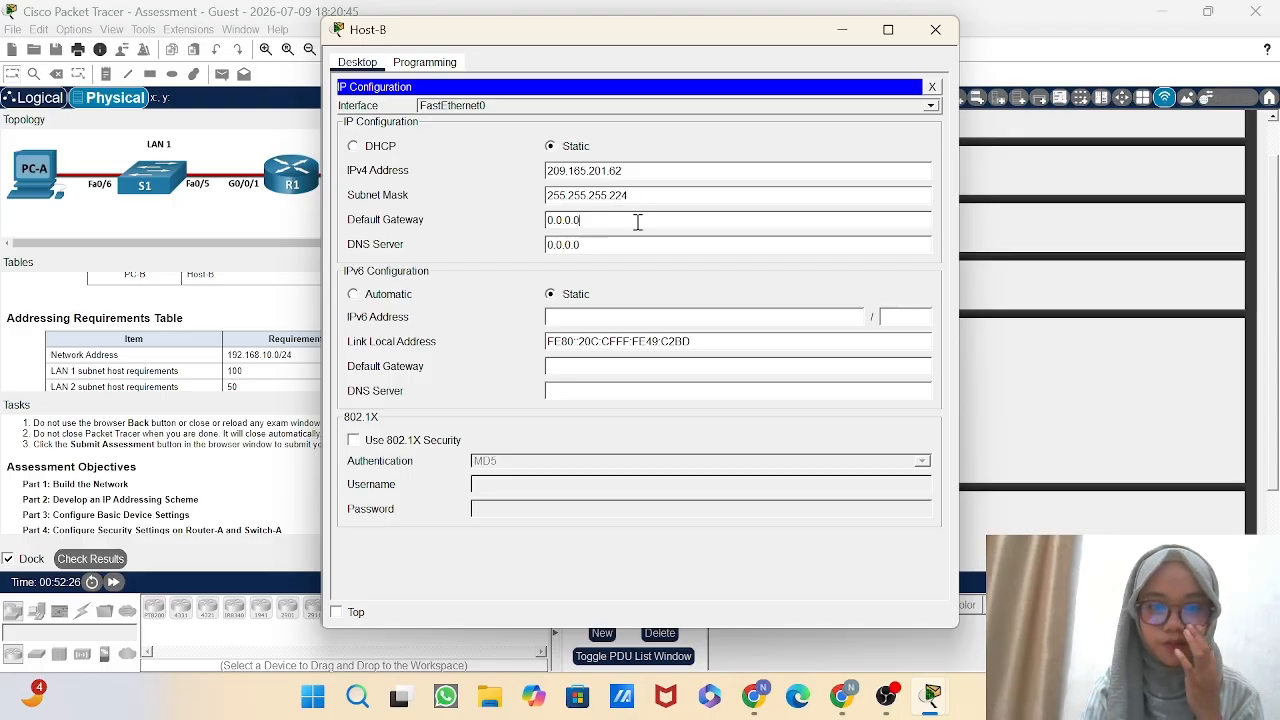
Replace Host-B's IPv4 default gateway with the LAN 2 gateway address beginning with 209.165.201.
double_click(637, 220)
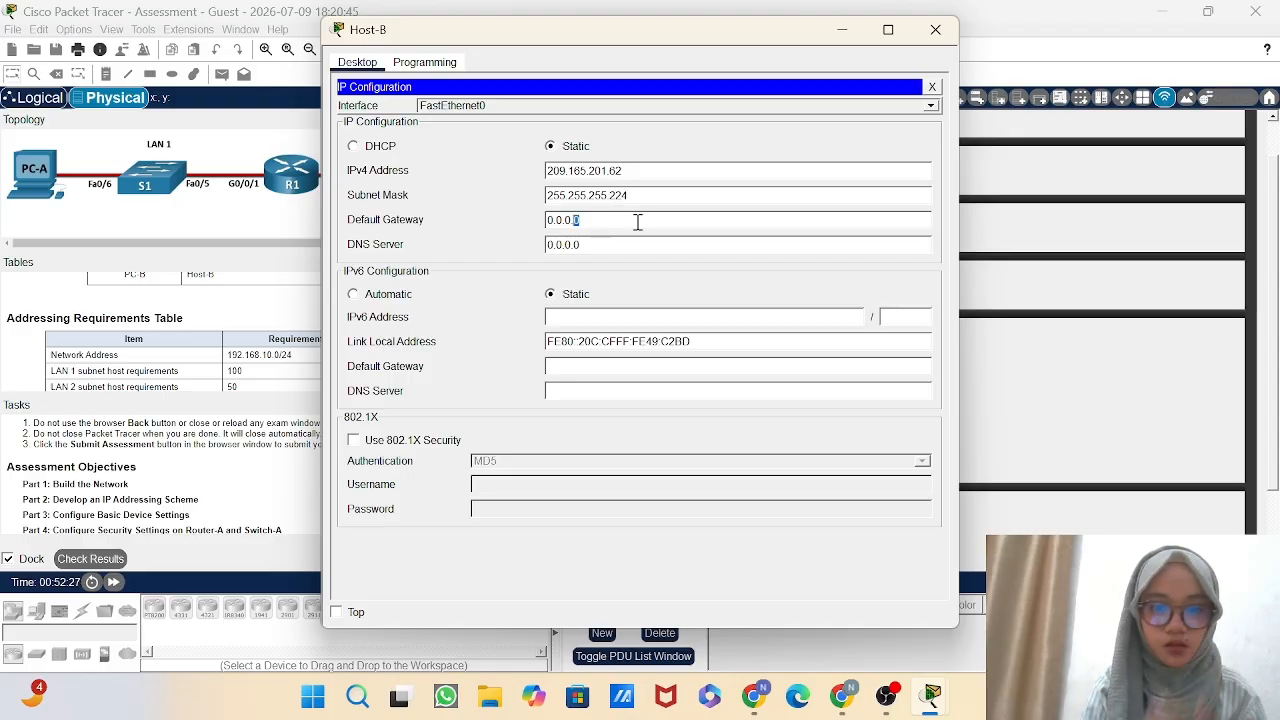
triple_click(638, 221)
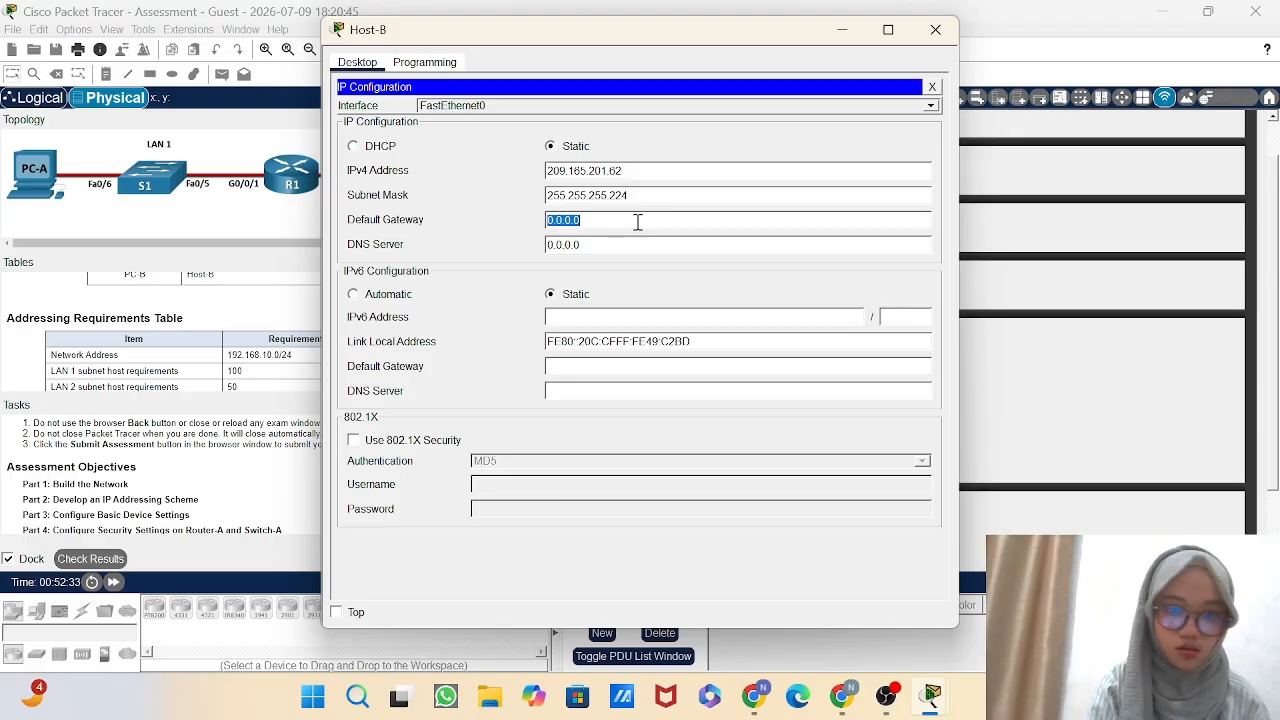
left_click(694, 240)
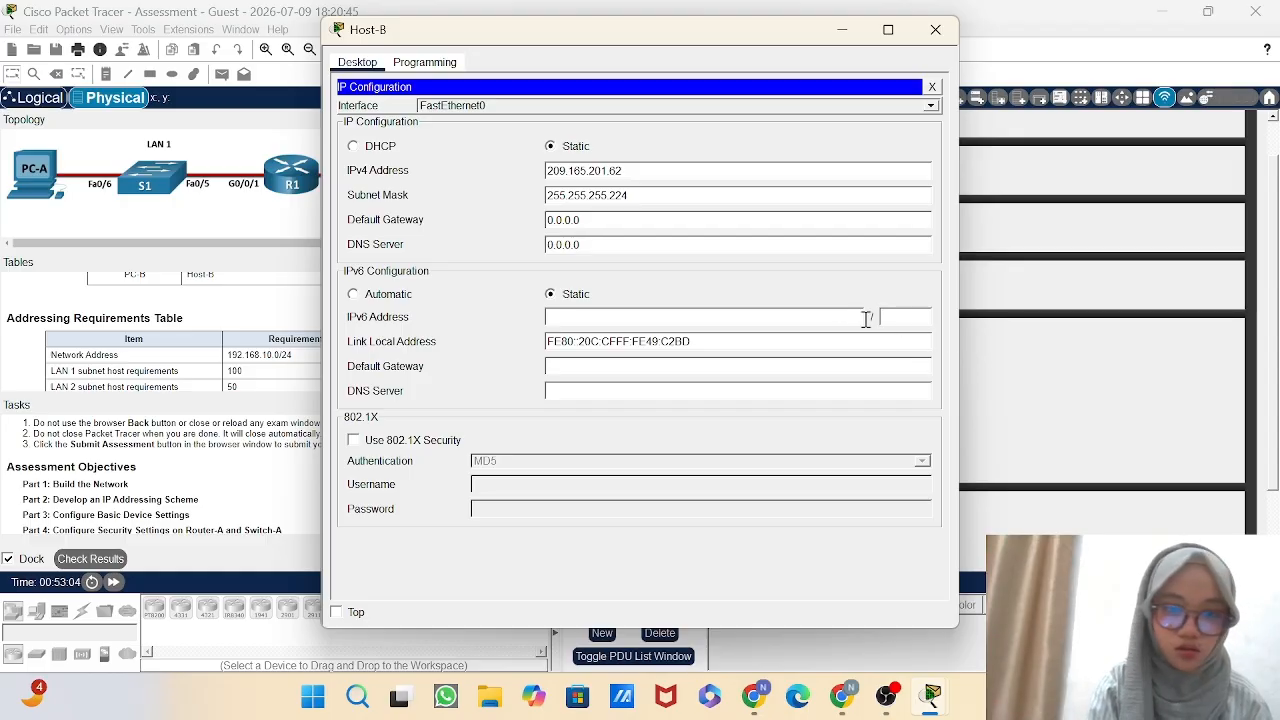
double_click(762, 228)
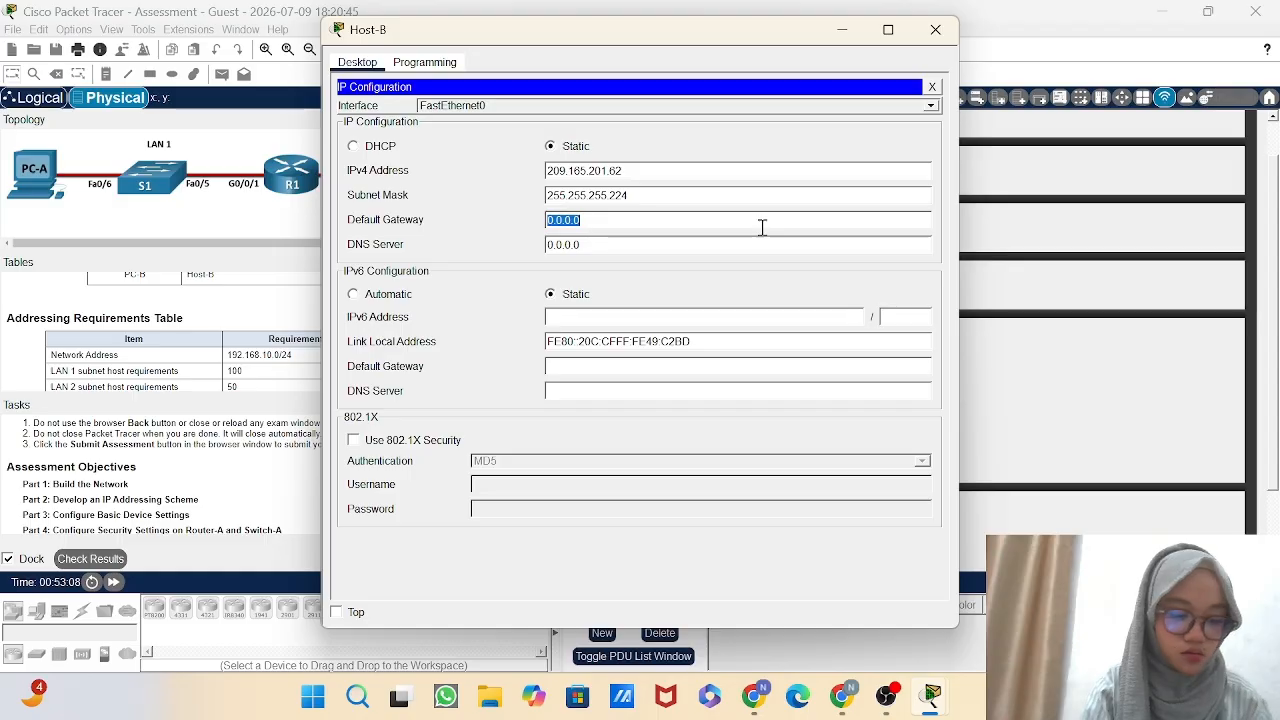
type("209")
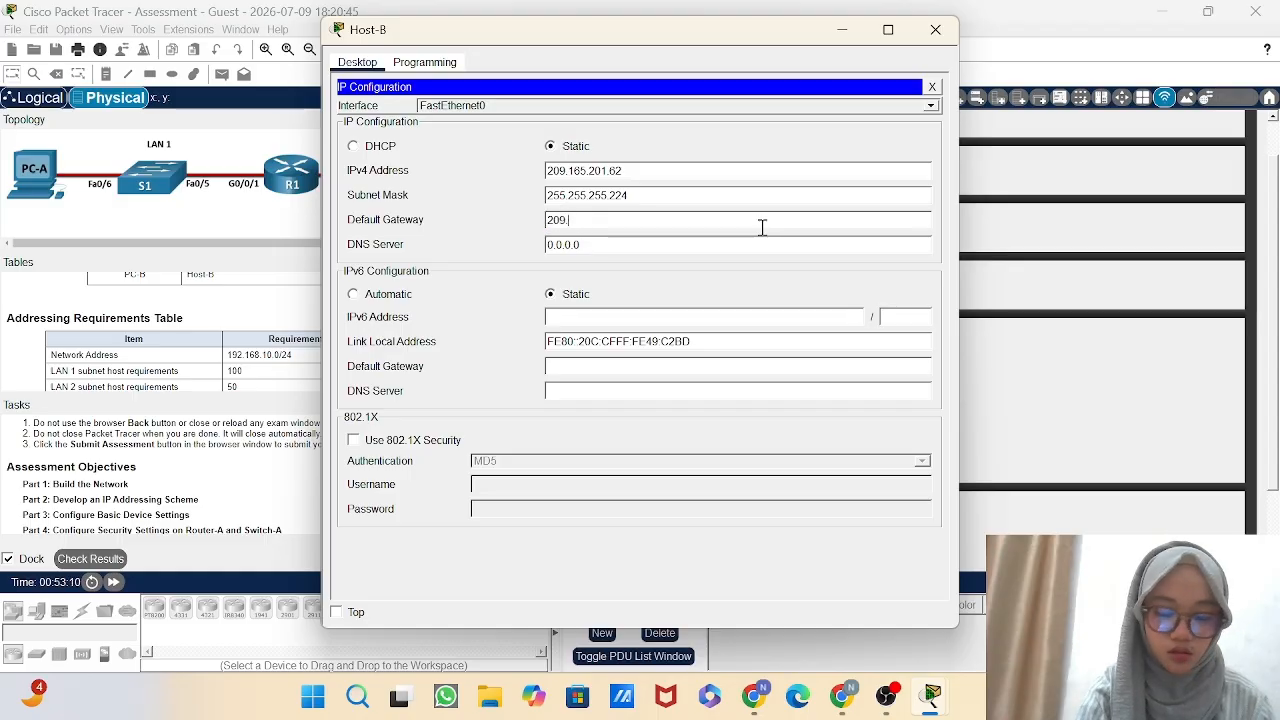
type(".16")
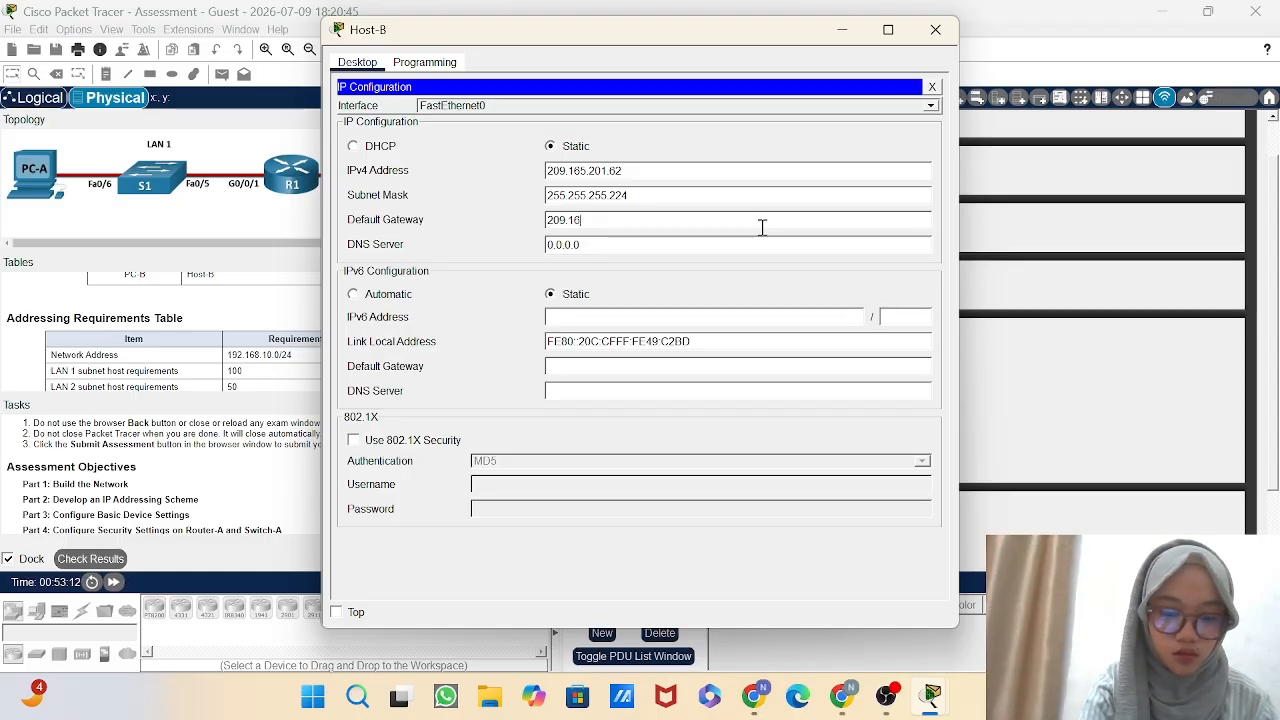
type("5.201")
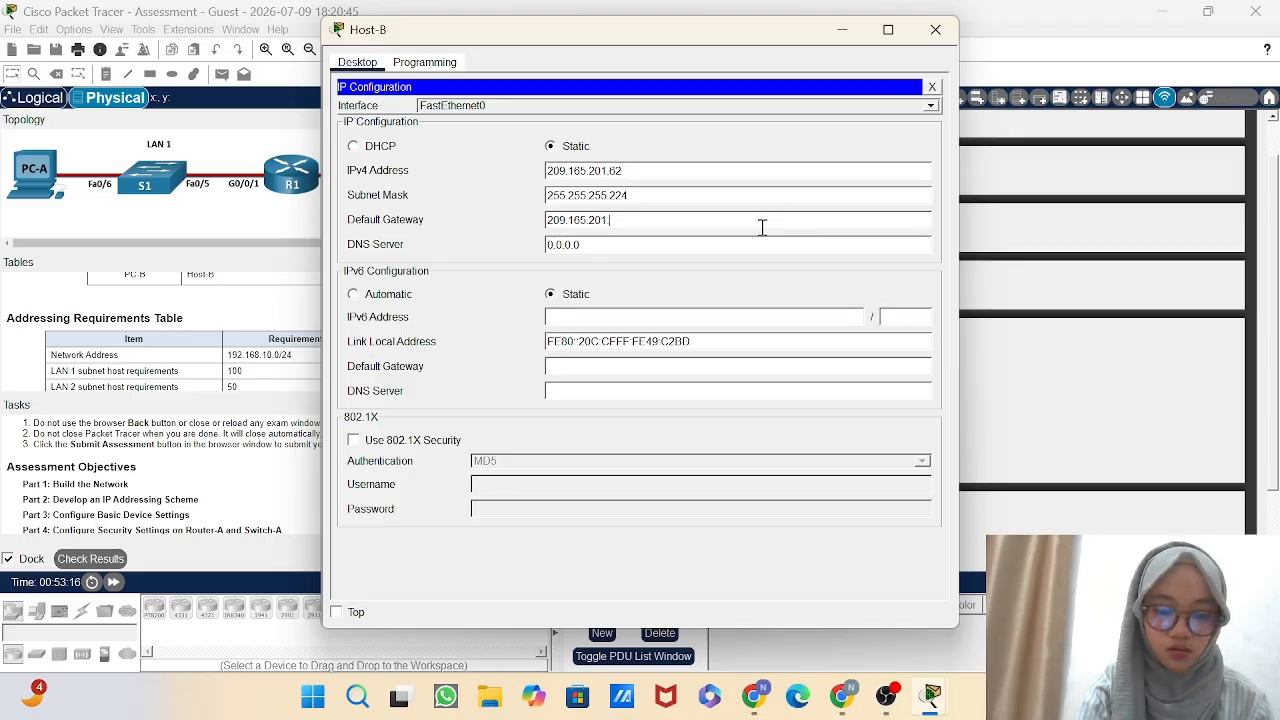
type(".")
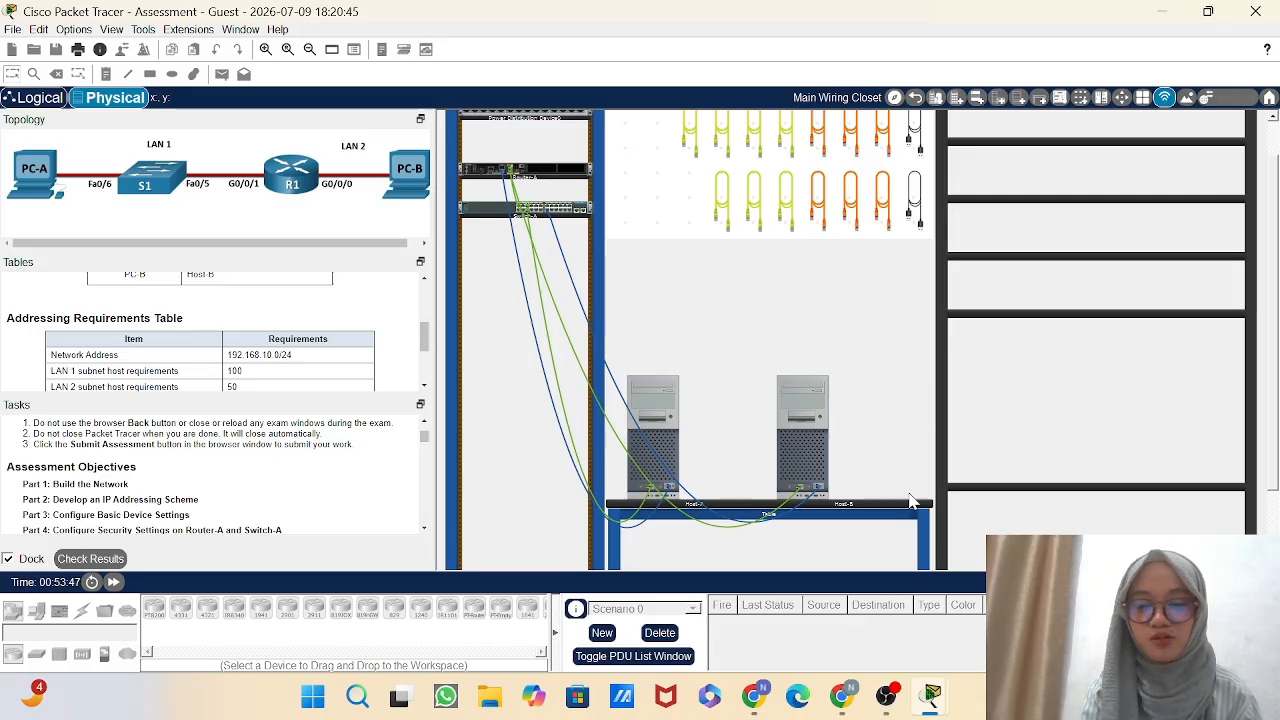
left_click(890, 698)
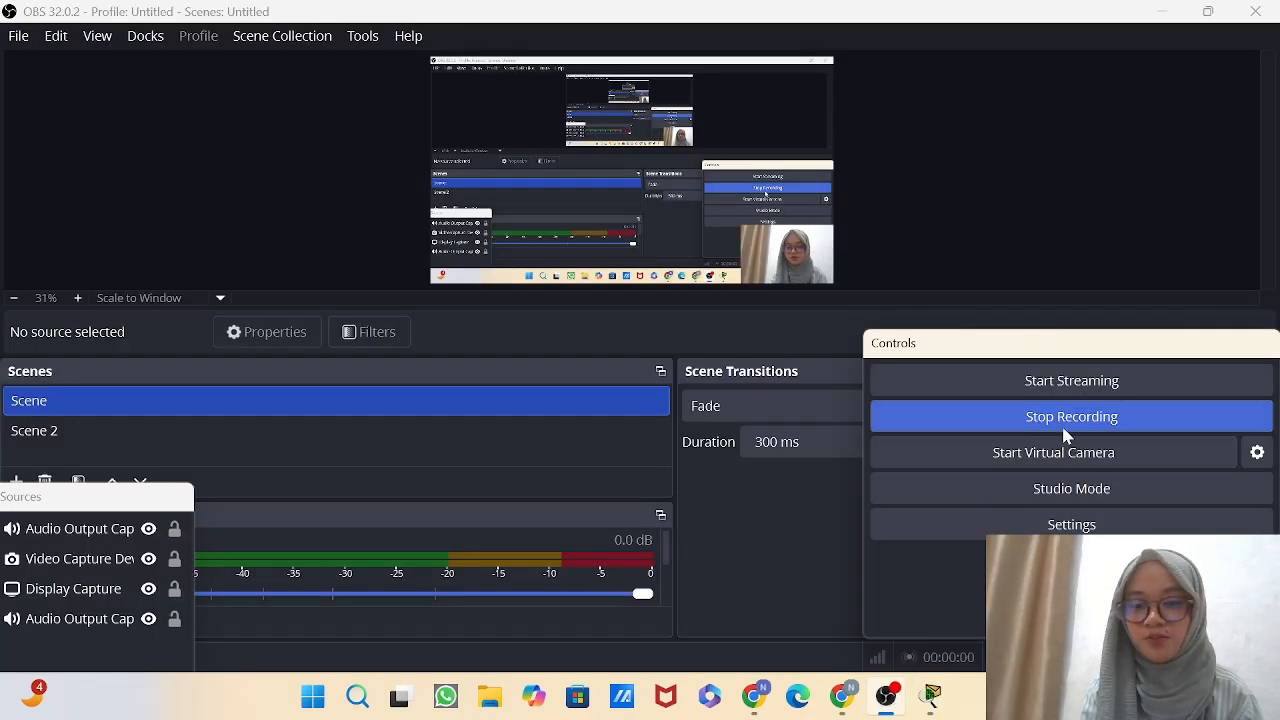